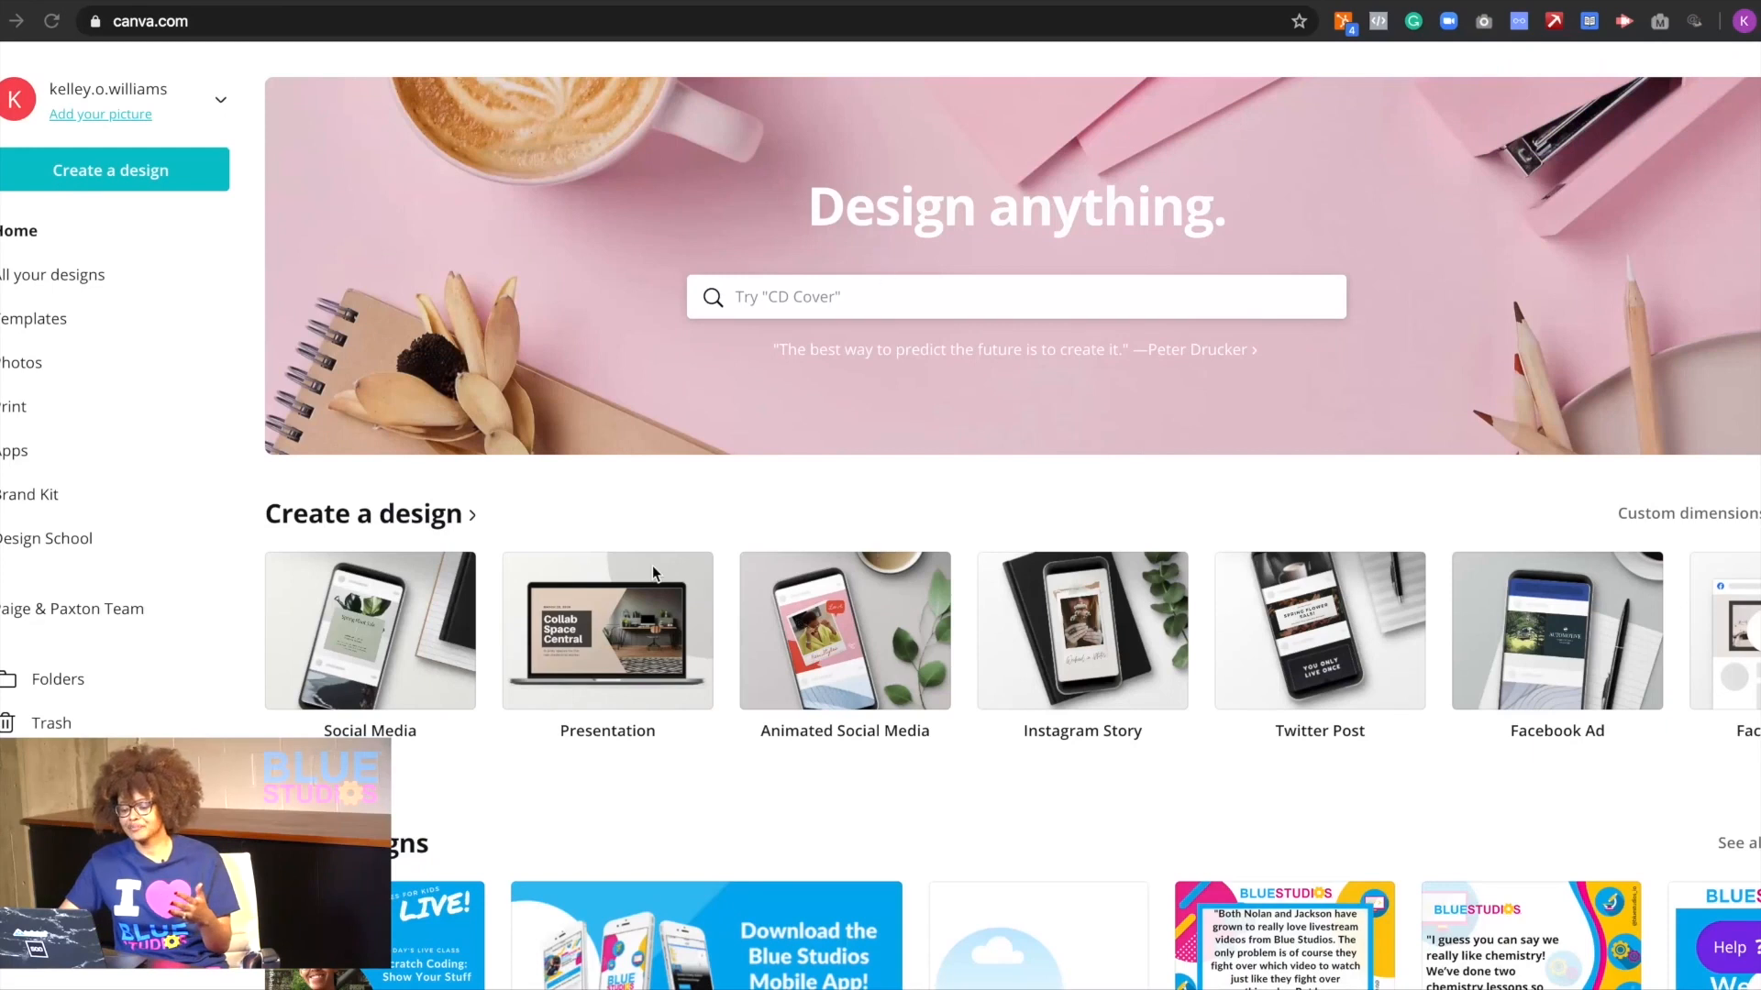
- Look through the design types offered for creating a design, from print and social media to marketing and events, and return to the home page
click(440, 517)
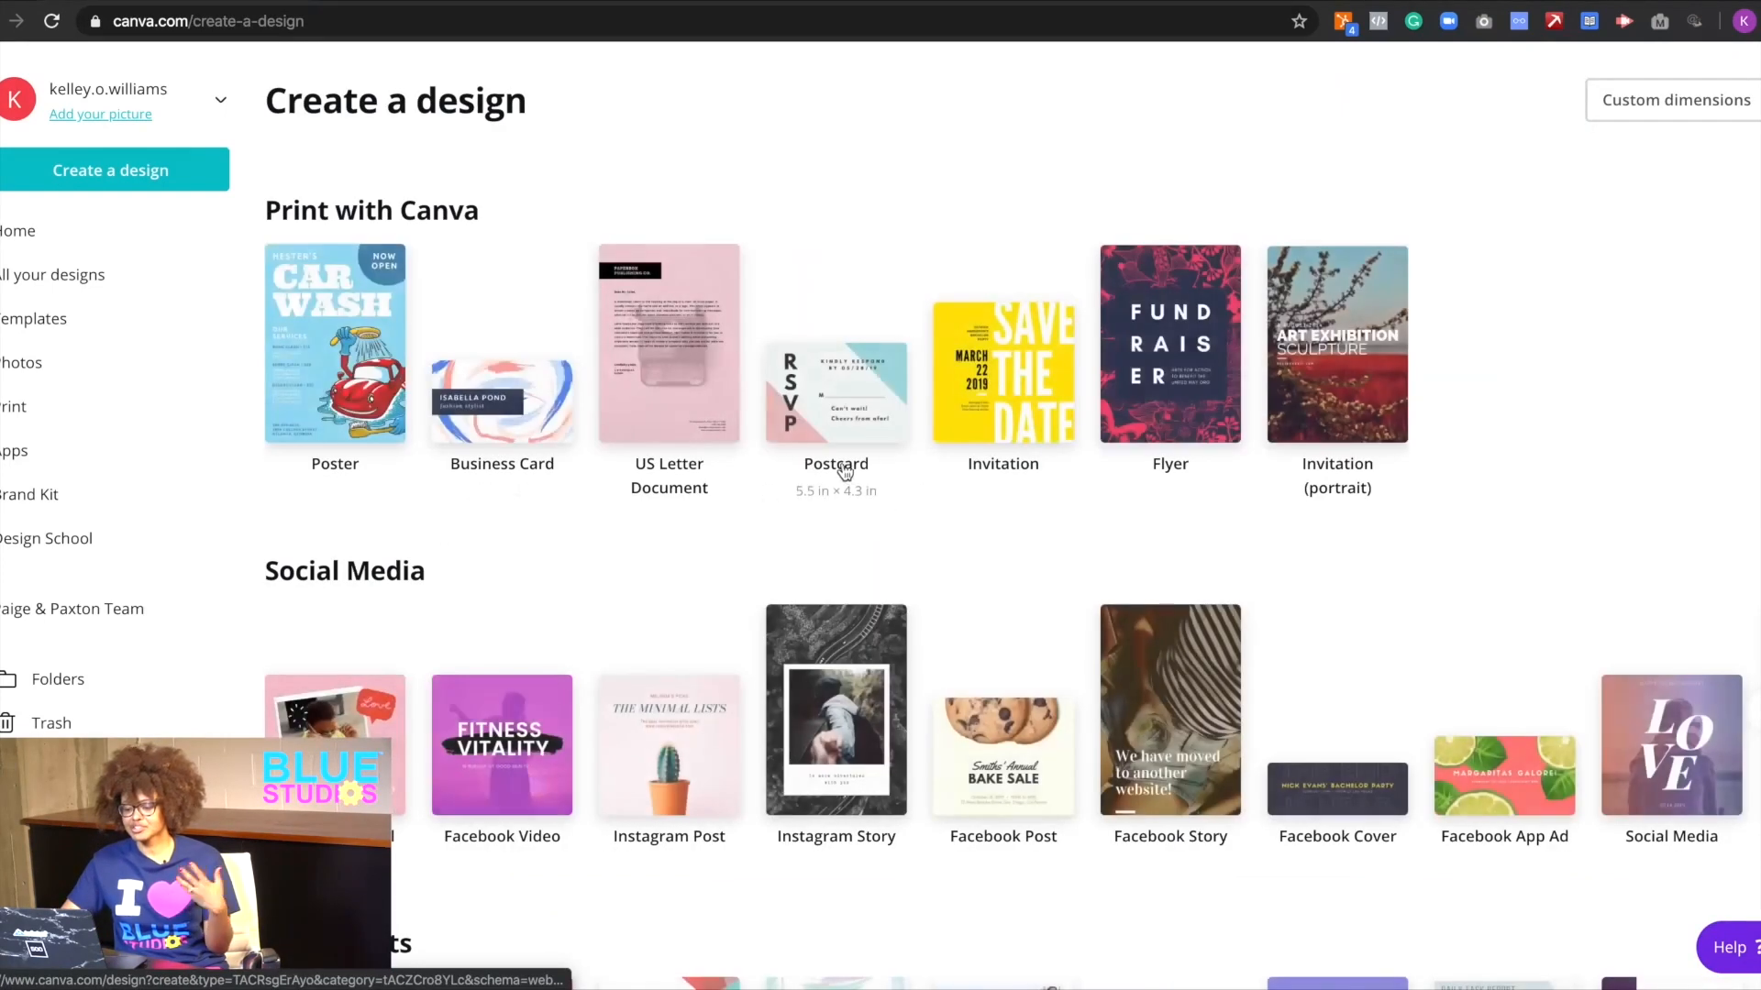
scroll(732, 513, down, 5)
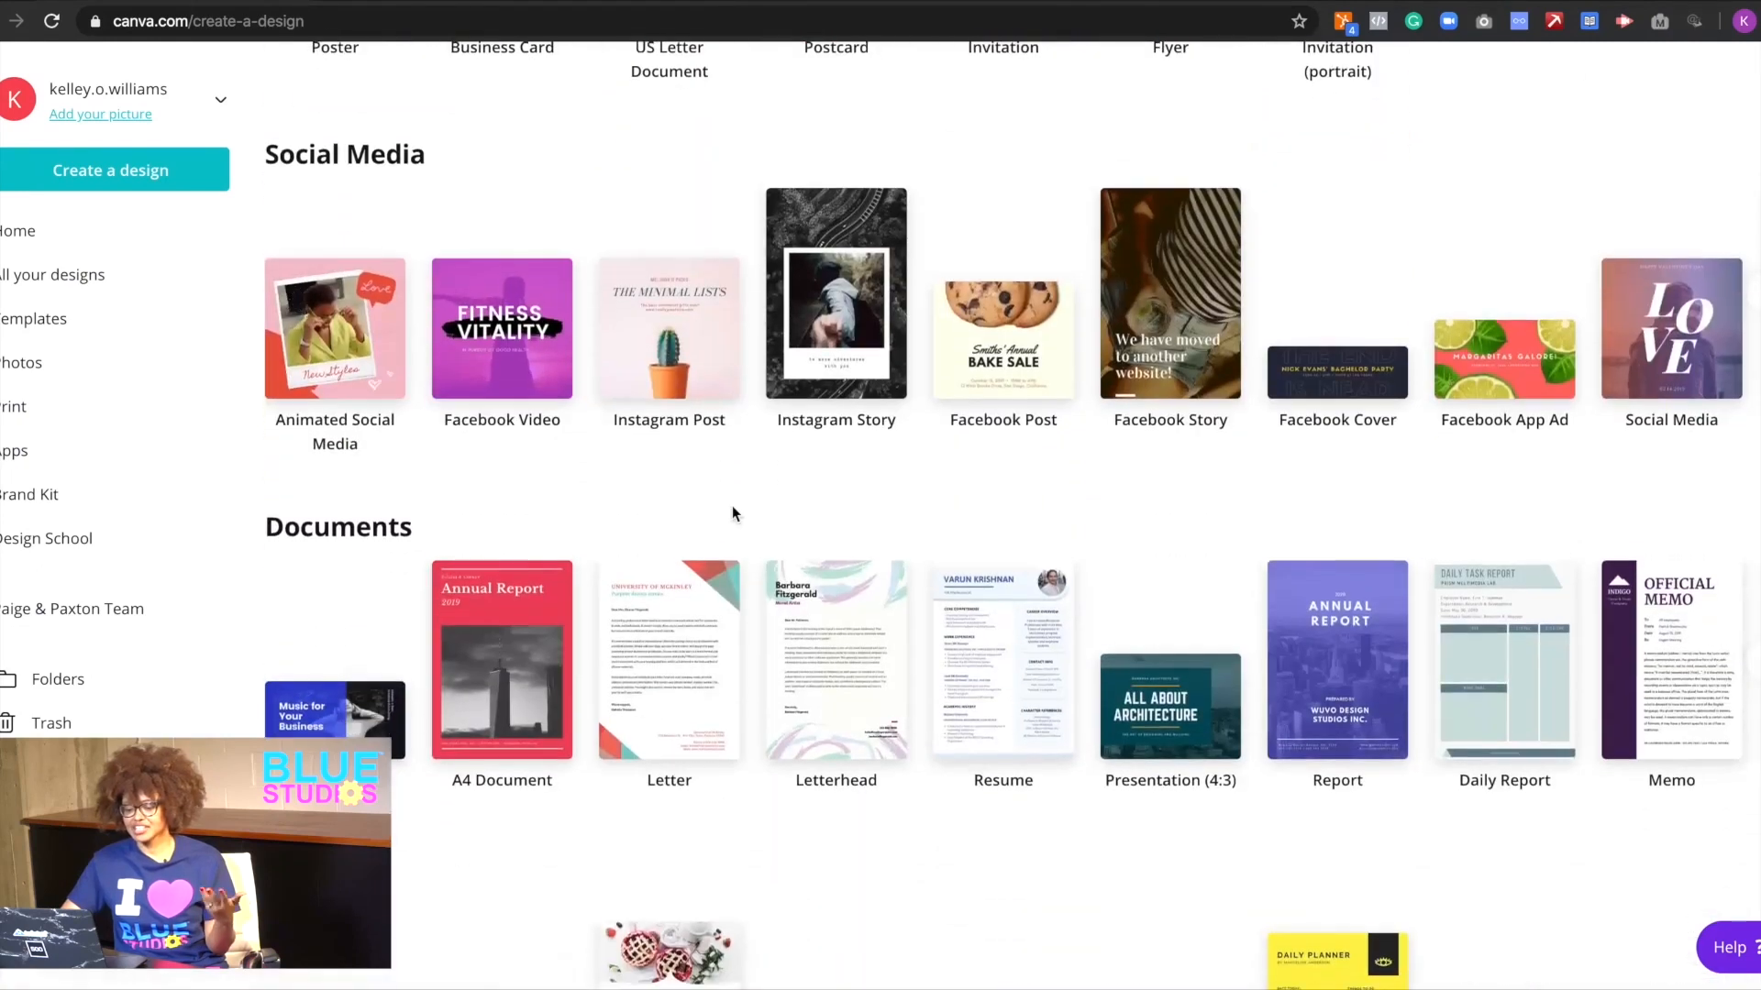
scroll(419, 516, down, 6)
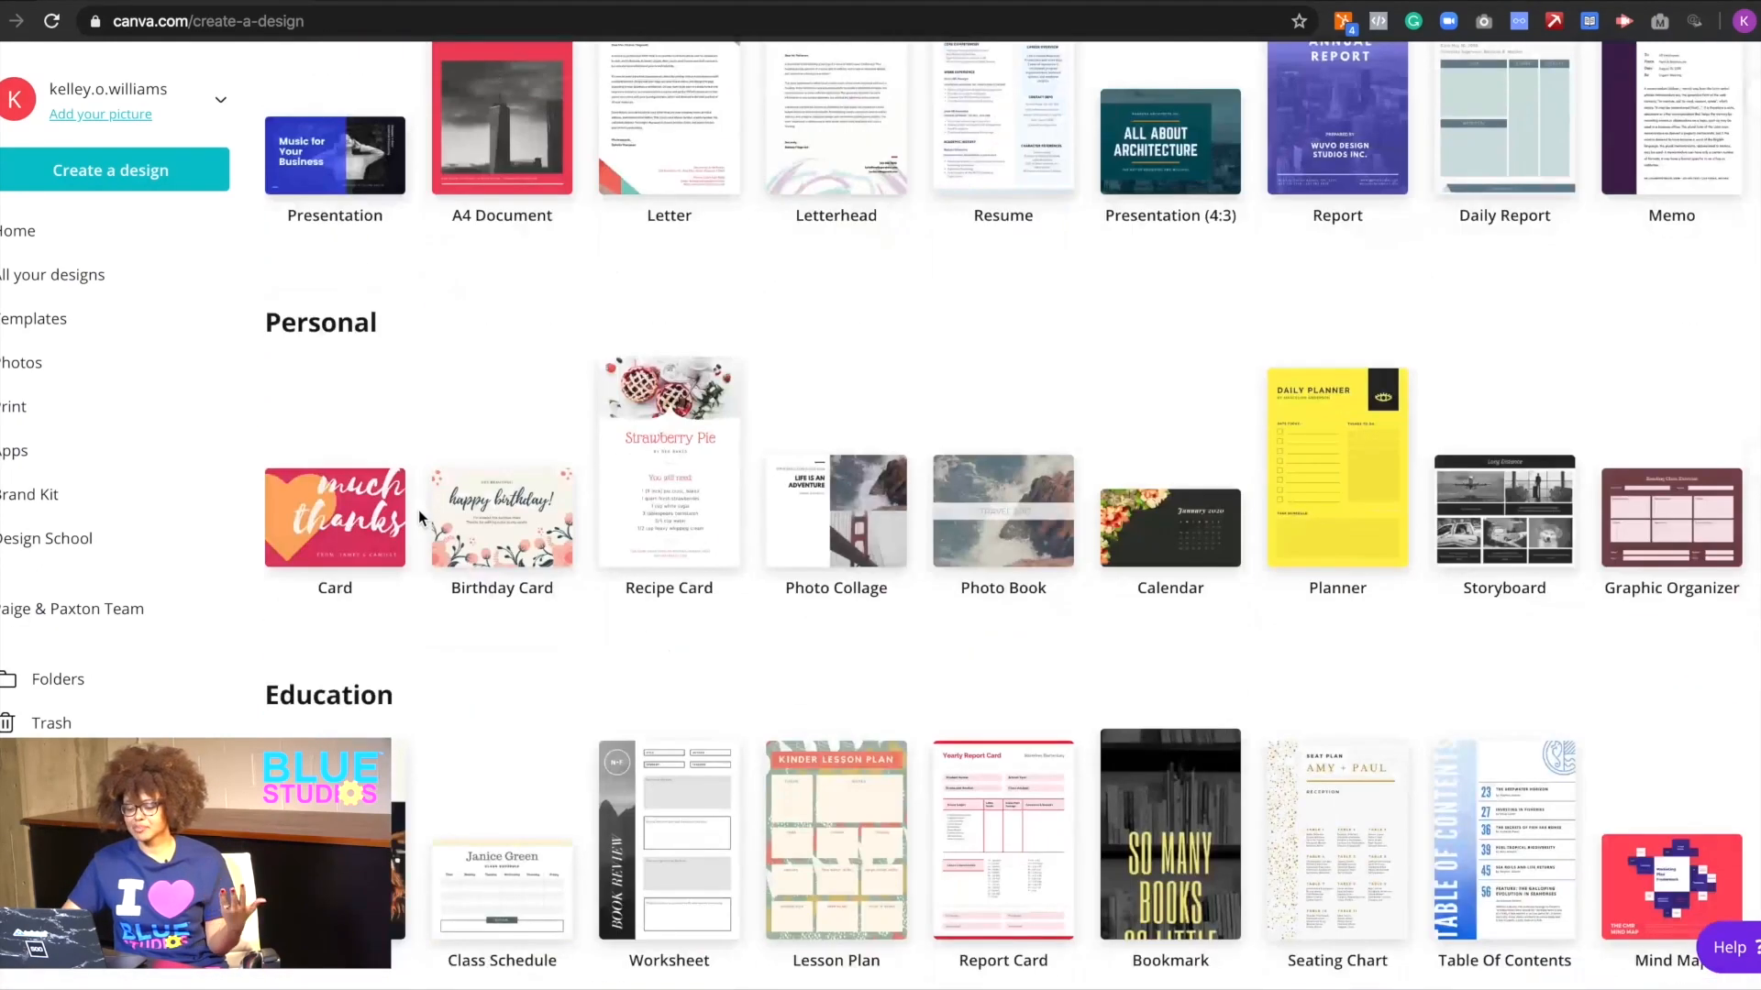
scroll(419, 515, down, 5)
scroll(382, 560, down, 2)
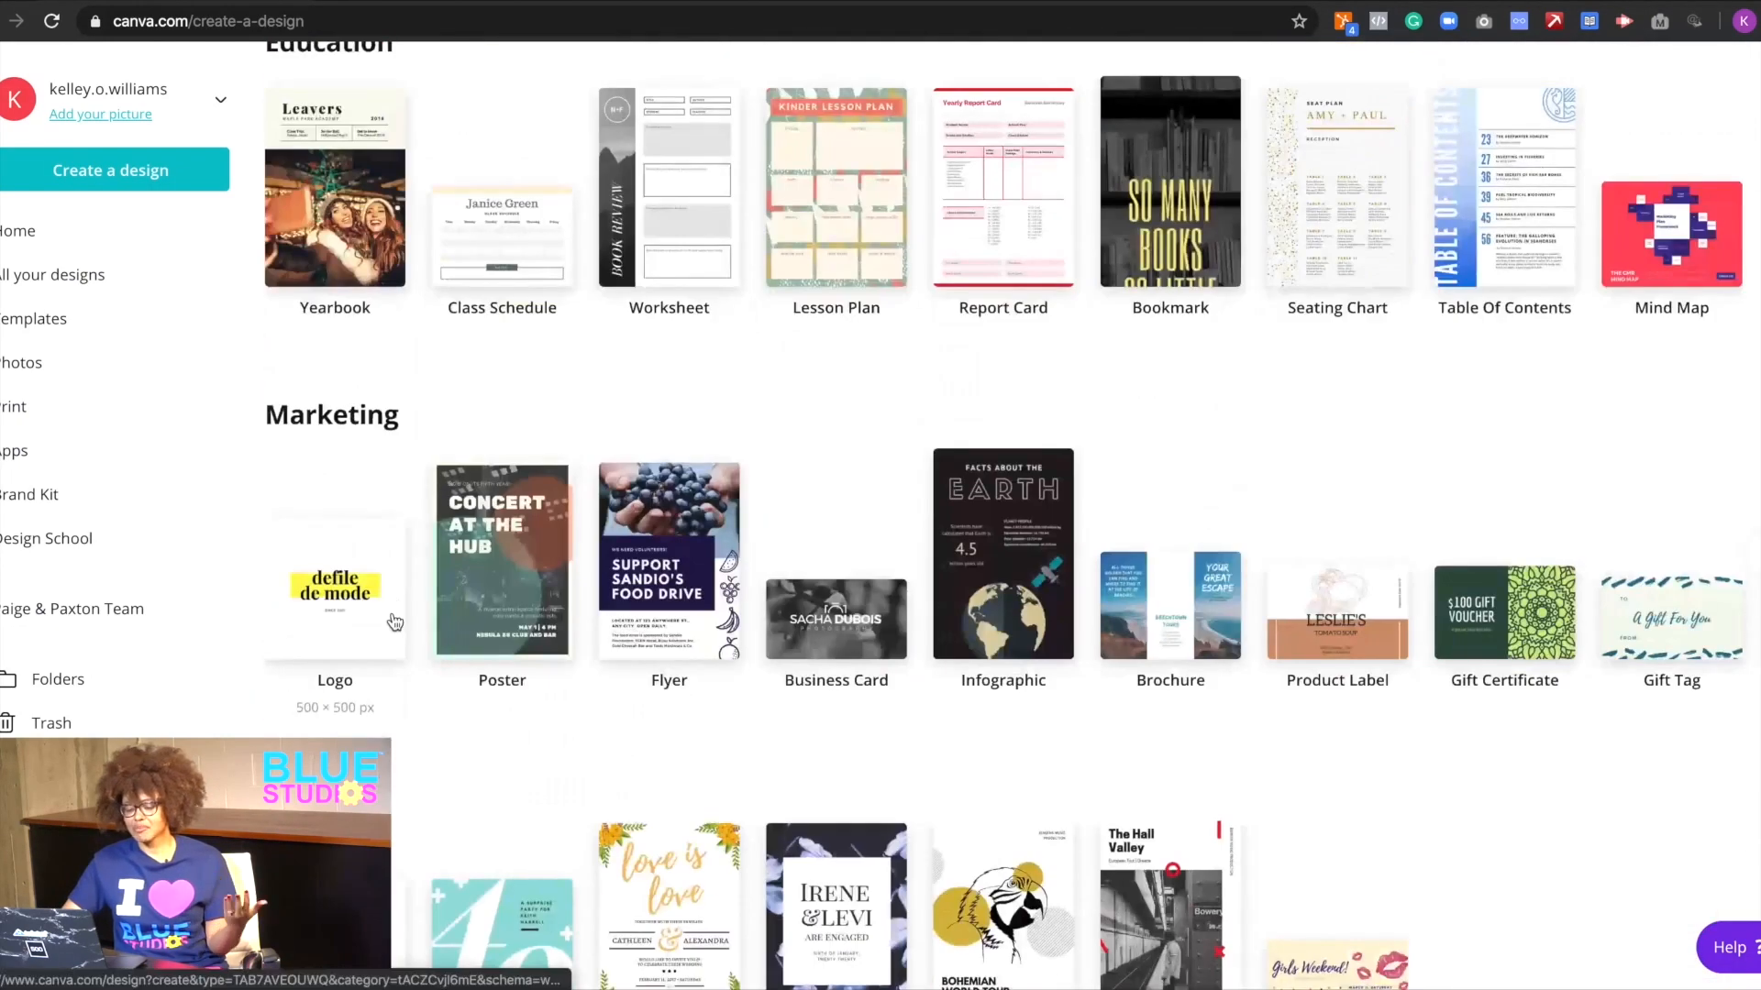
scroll(395, 623, down, 3)
scroll(396, 629, down, 1)
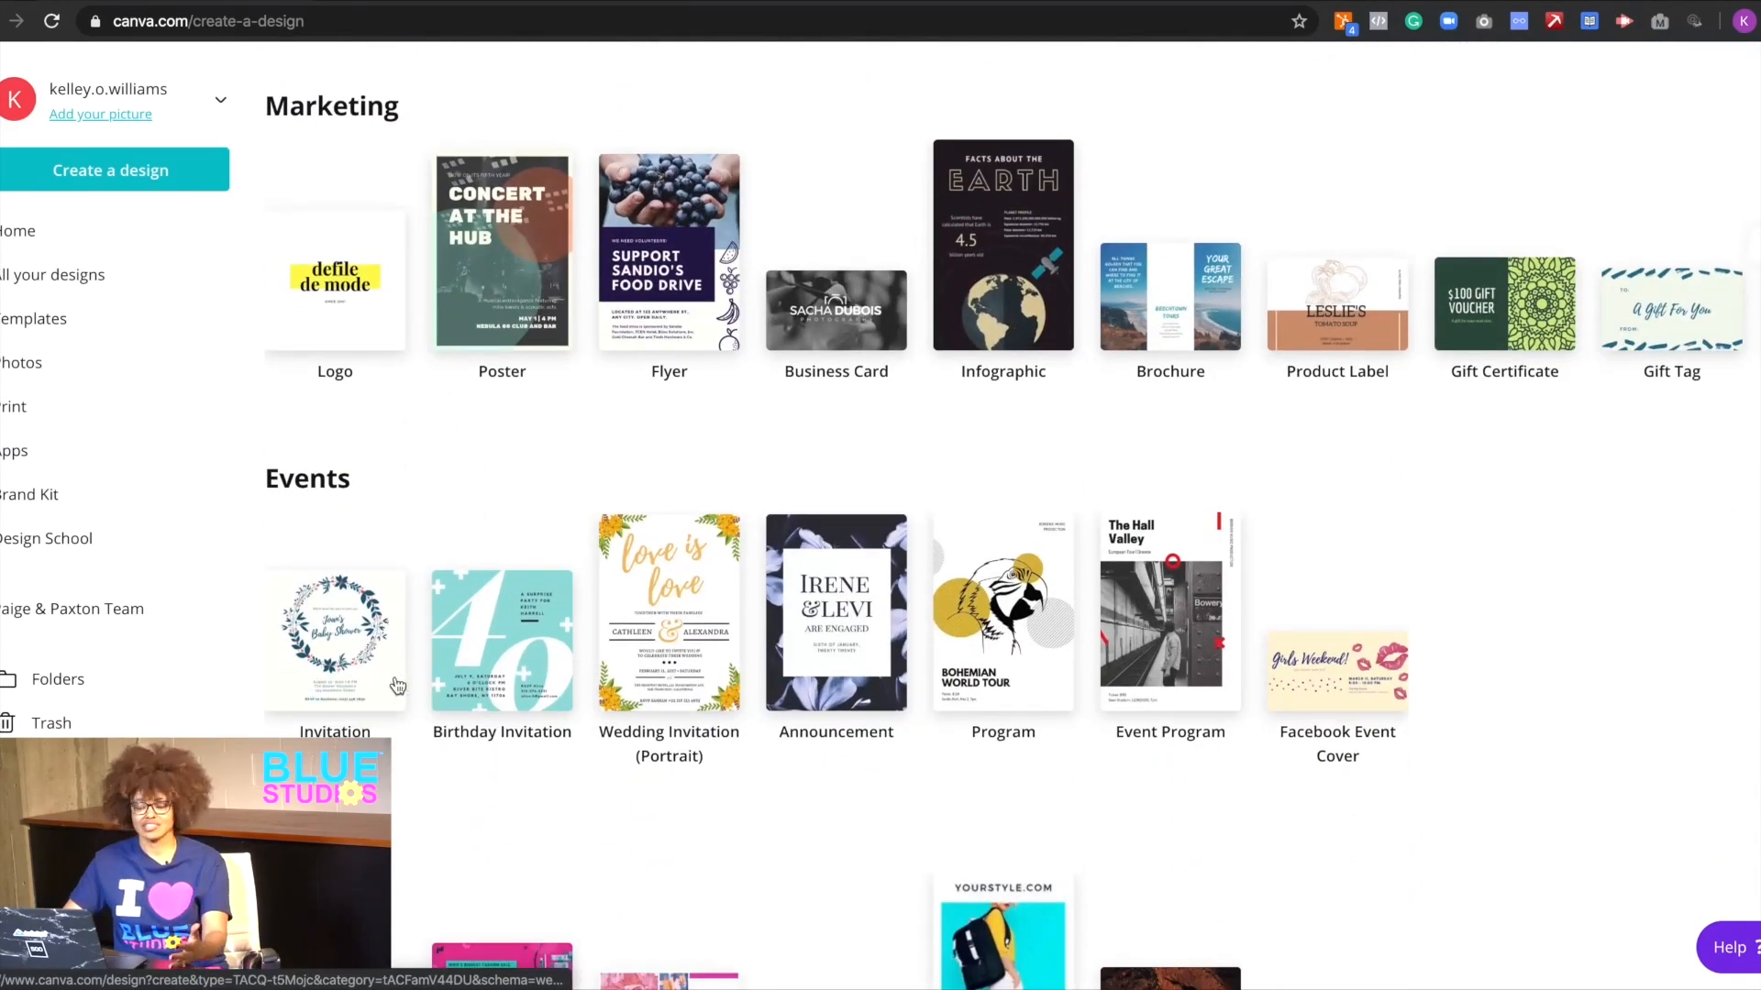
scroll(1014, 574, up, 3)
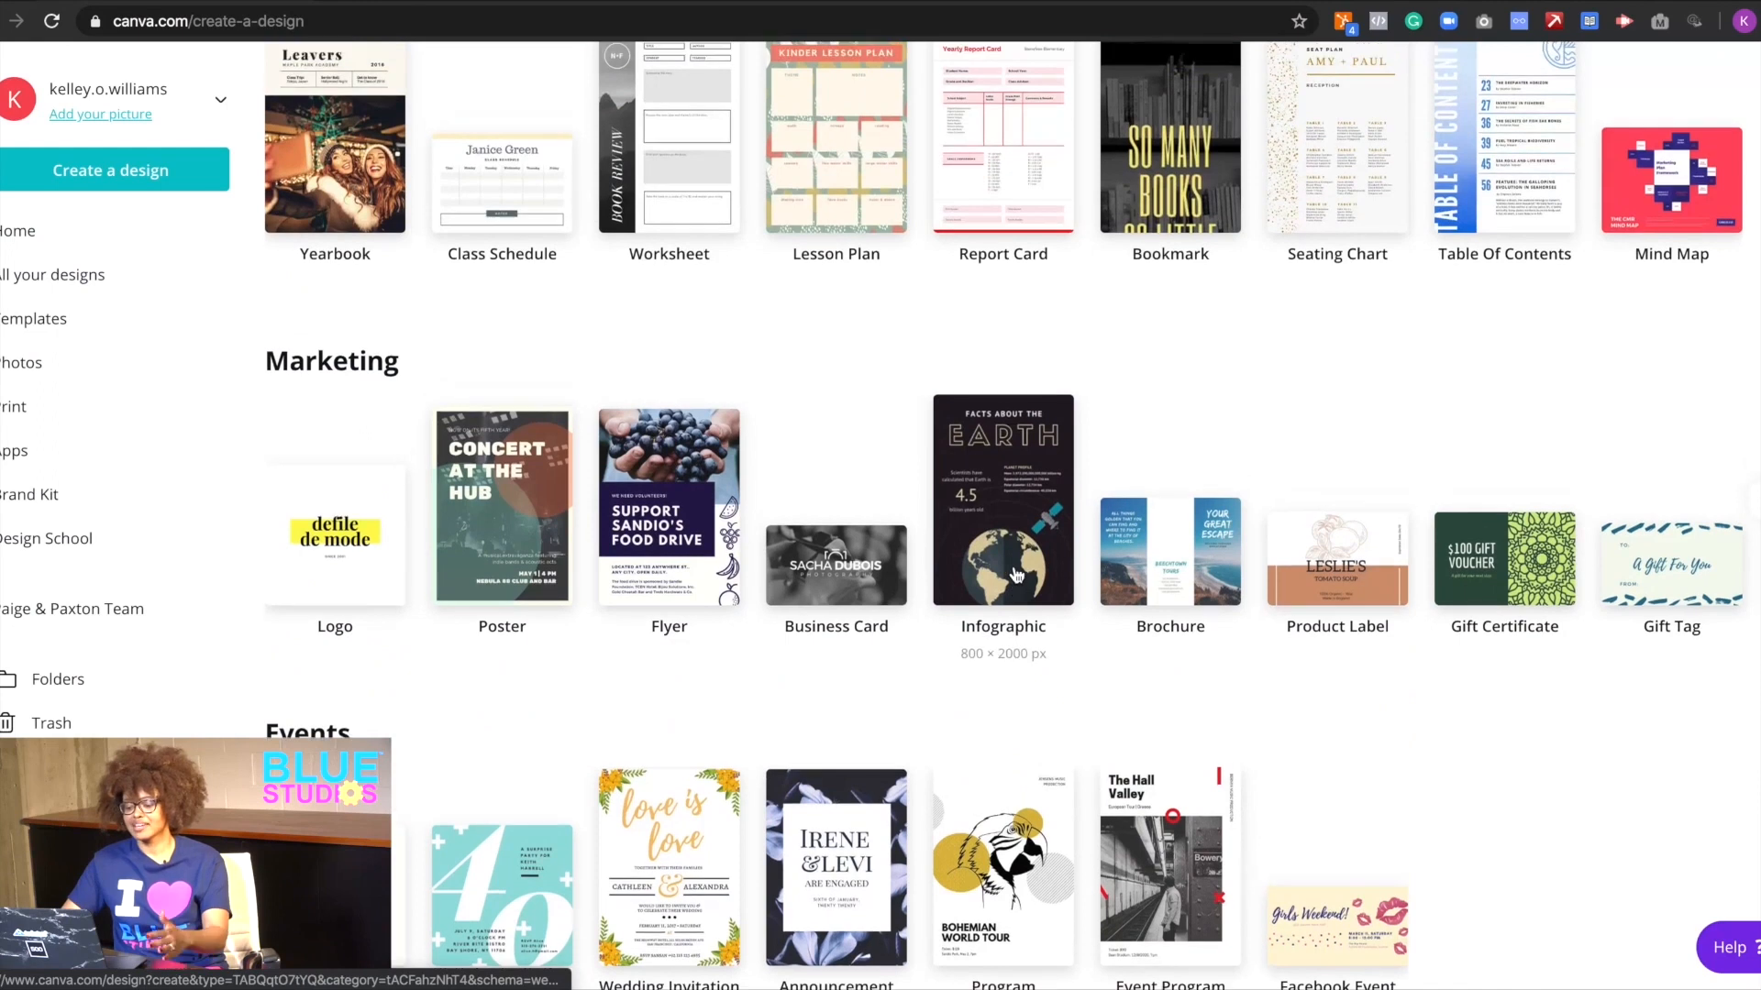
scroll(1016, 575, up, 8)
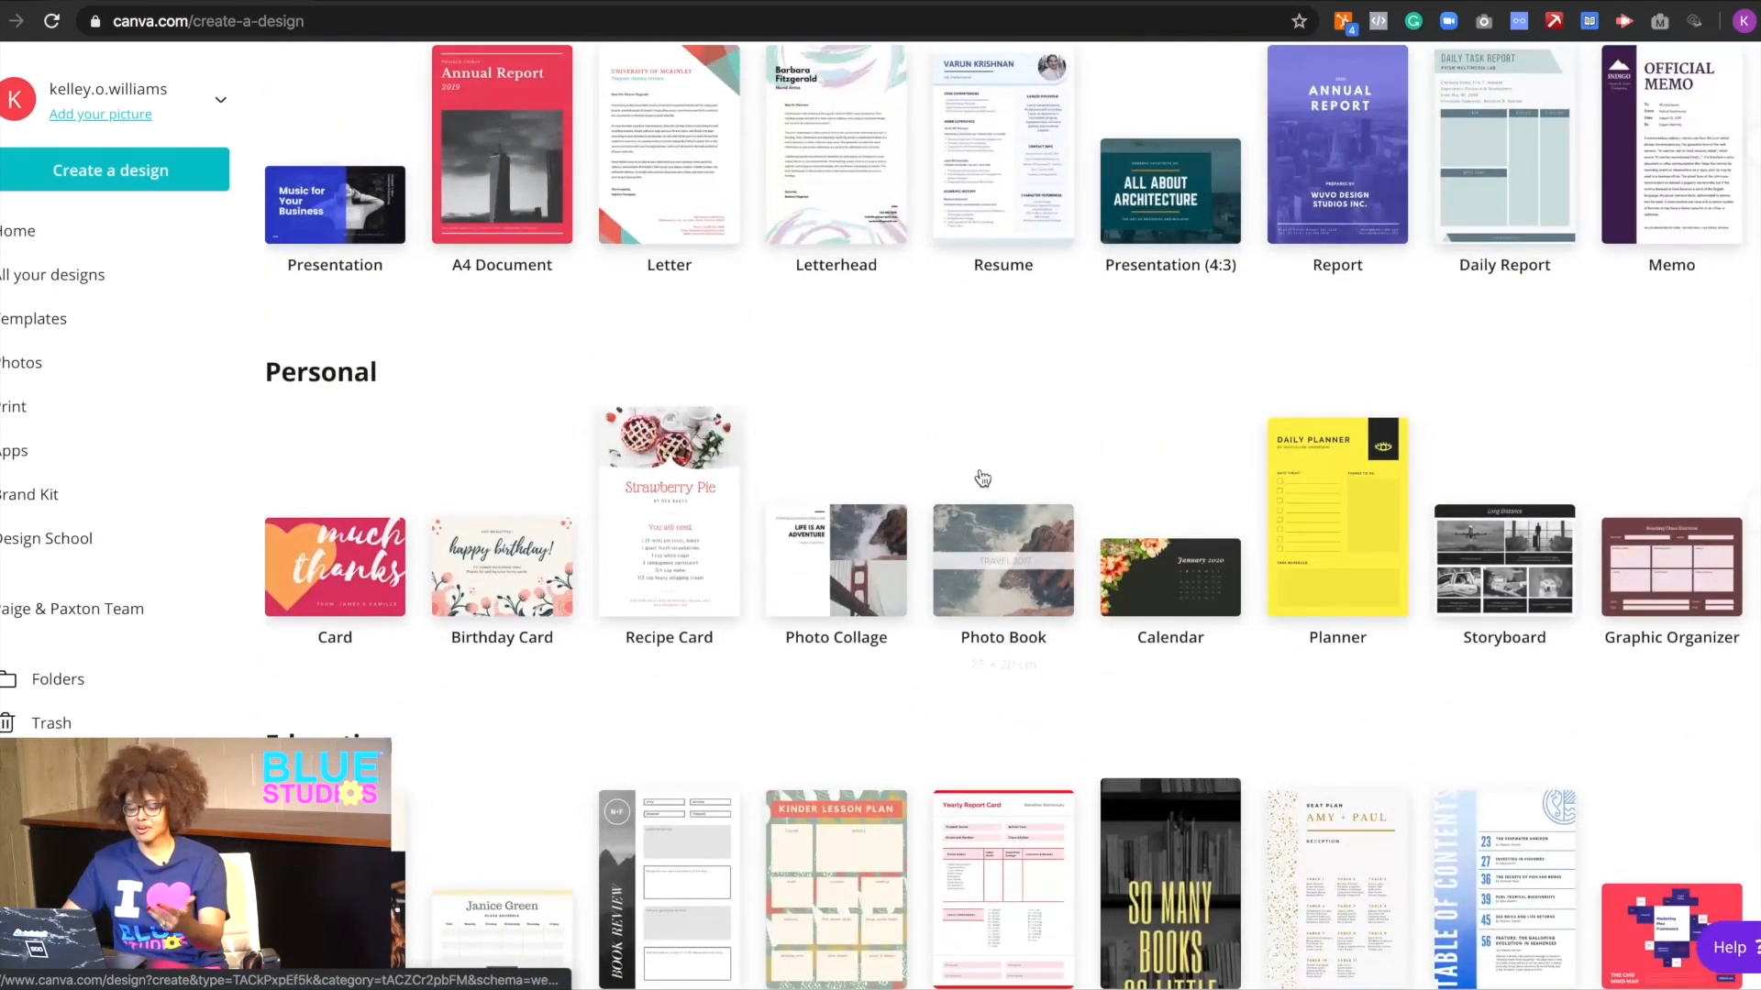
scroll(502, 572, up, 7)
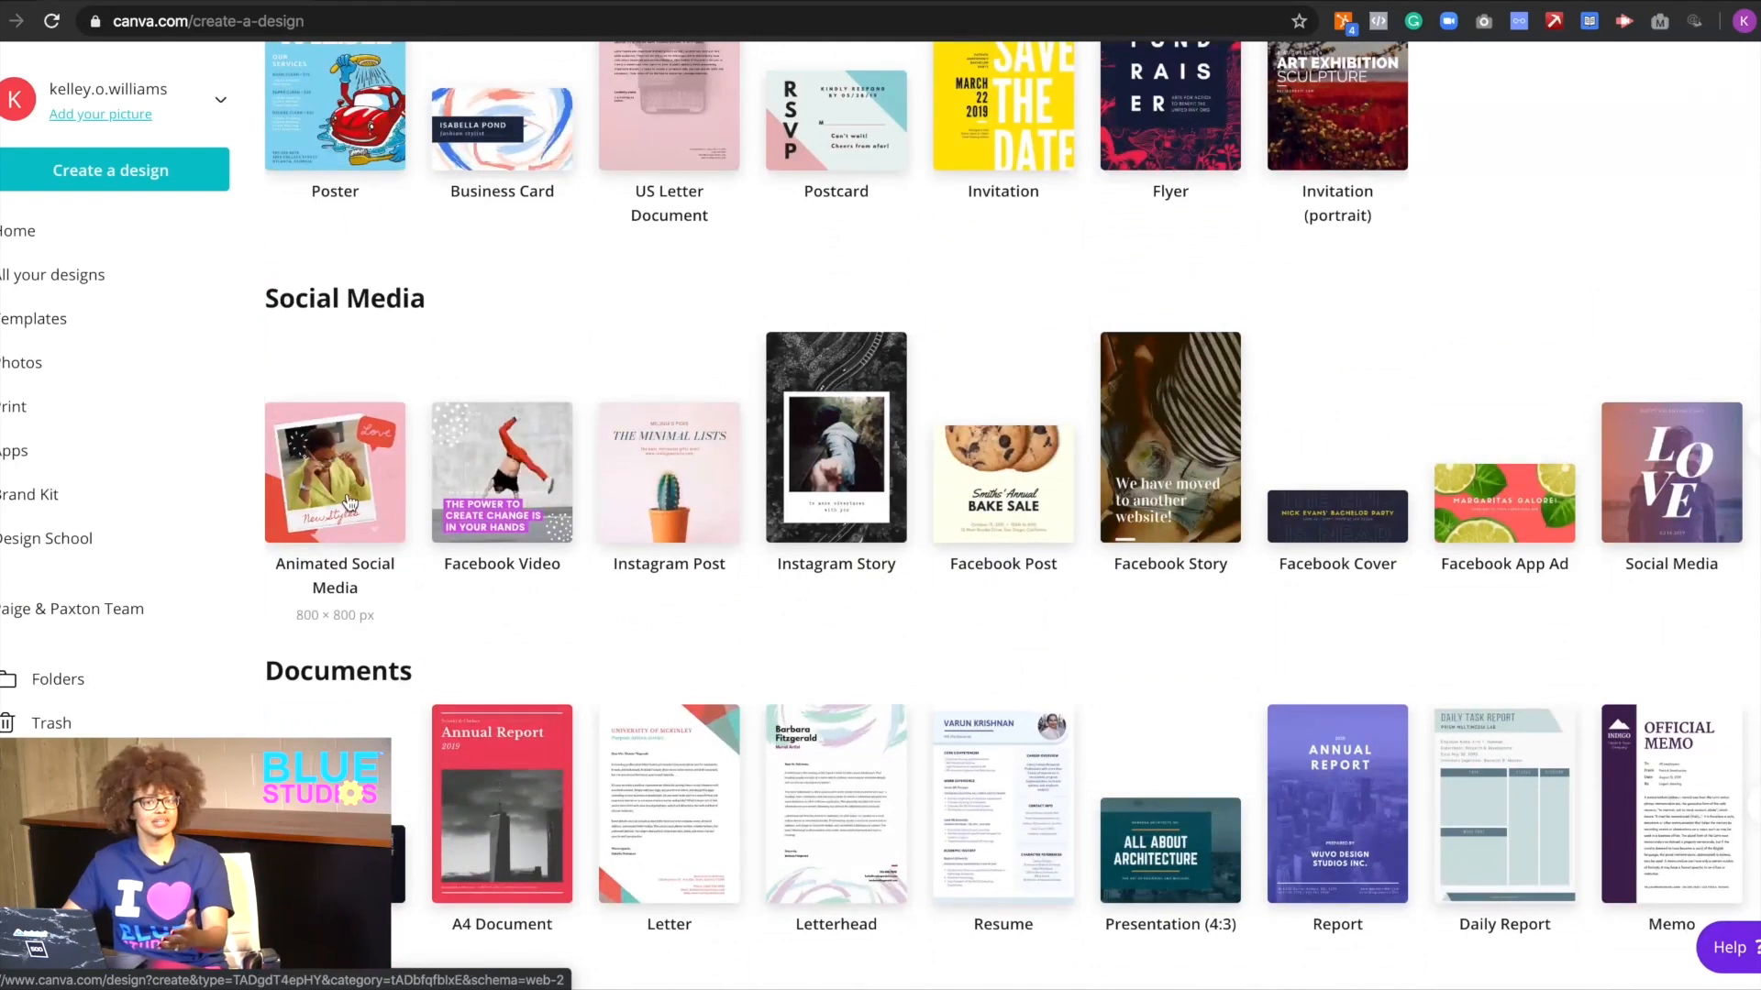
scroll(348, 502, up, 3)
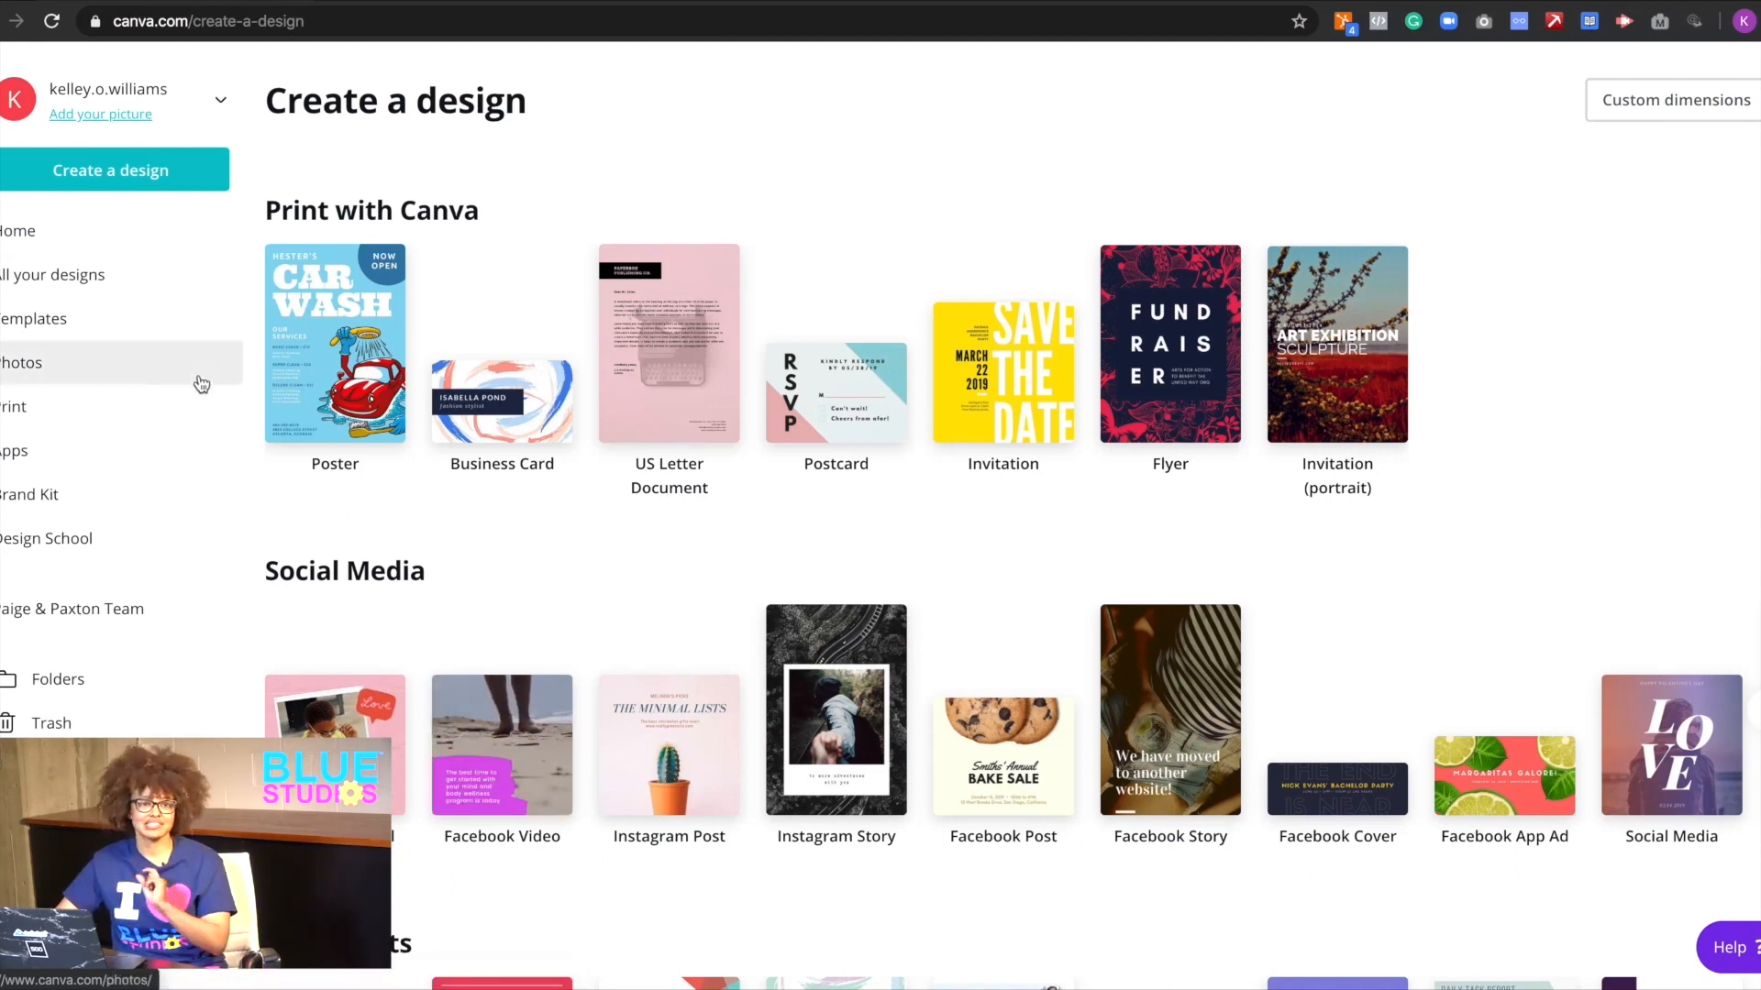
click(102, 238)
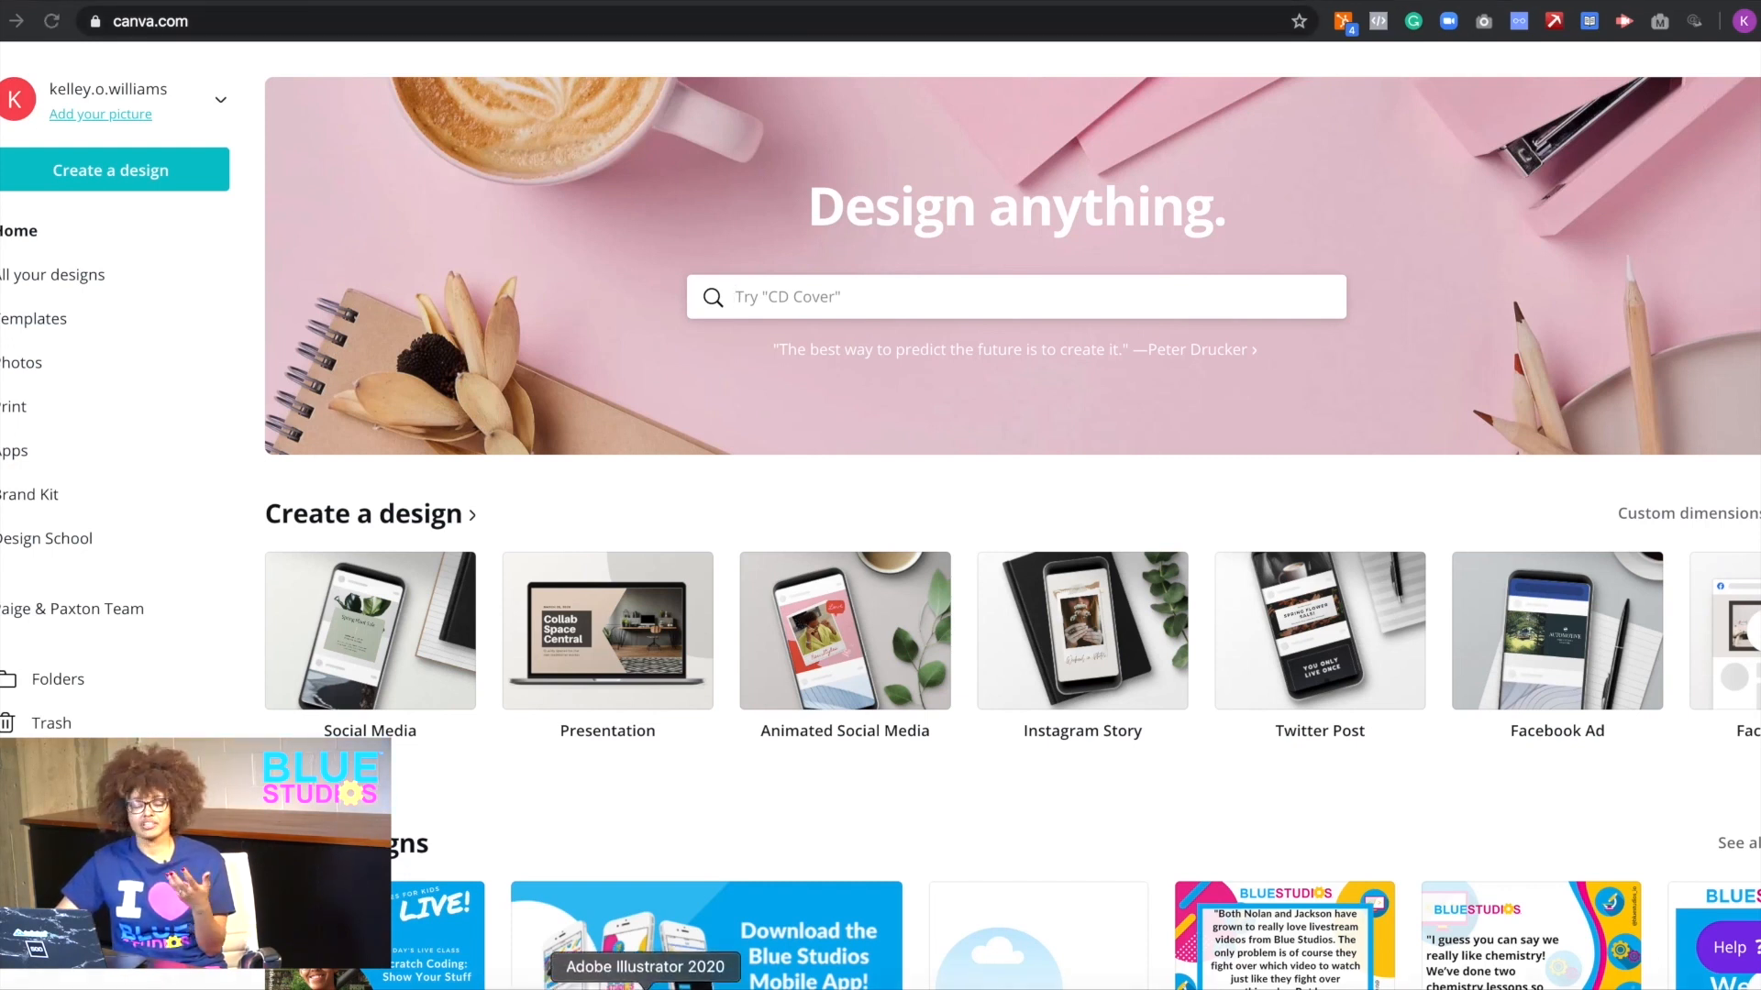
- Switch to Adobe Illustrator, look through its document presets and recent files, and return to the Canva home page
click(646, 987)
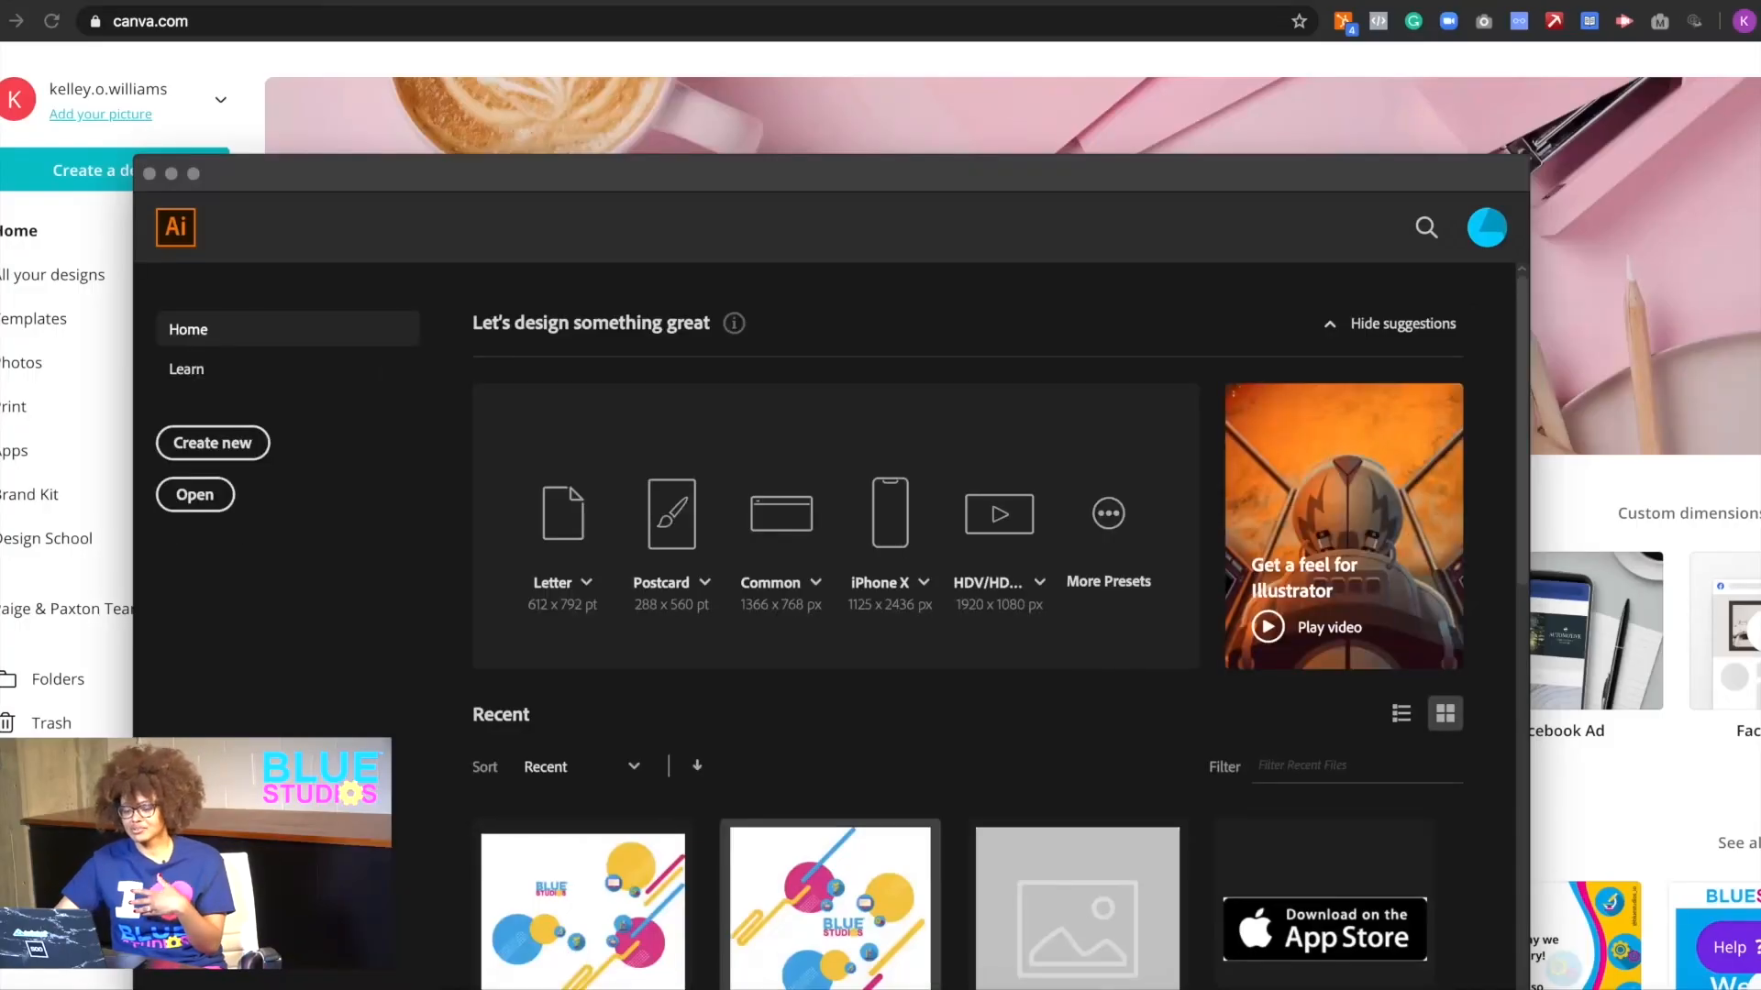
drag(849, 181, 884, 2)
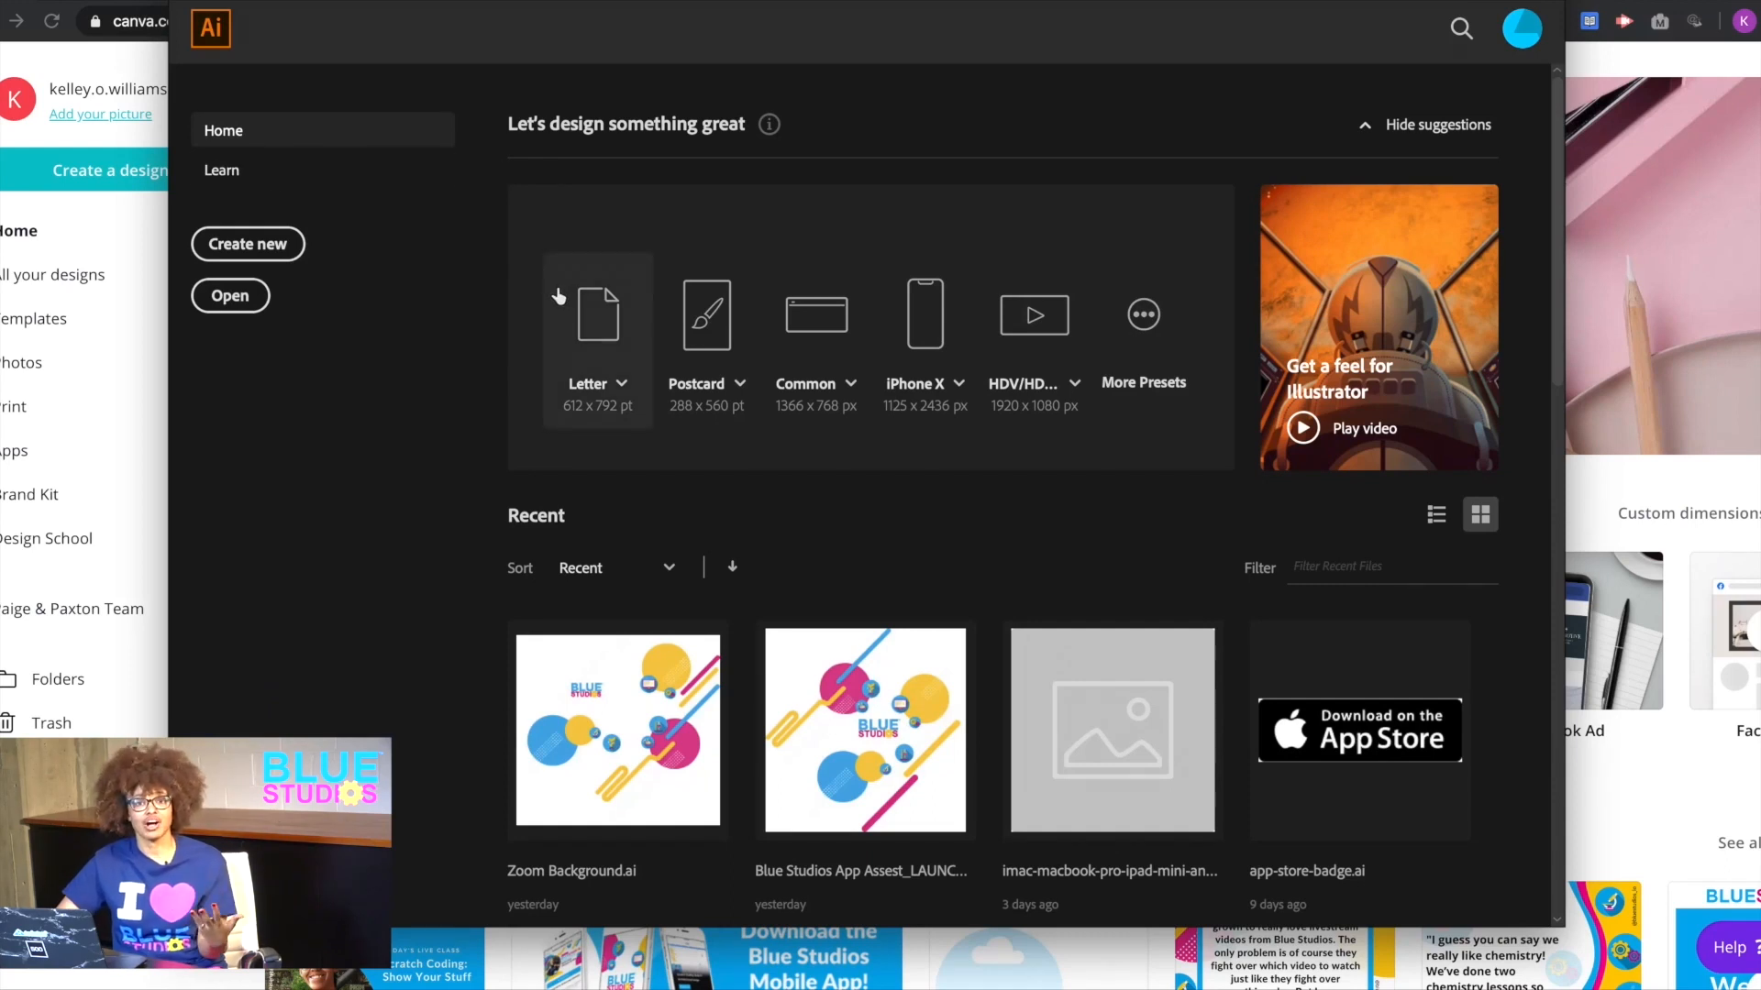
scroll(842, 768, down, 15)
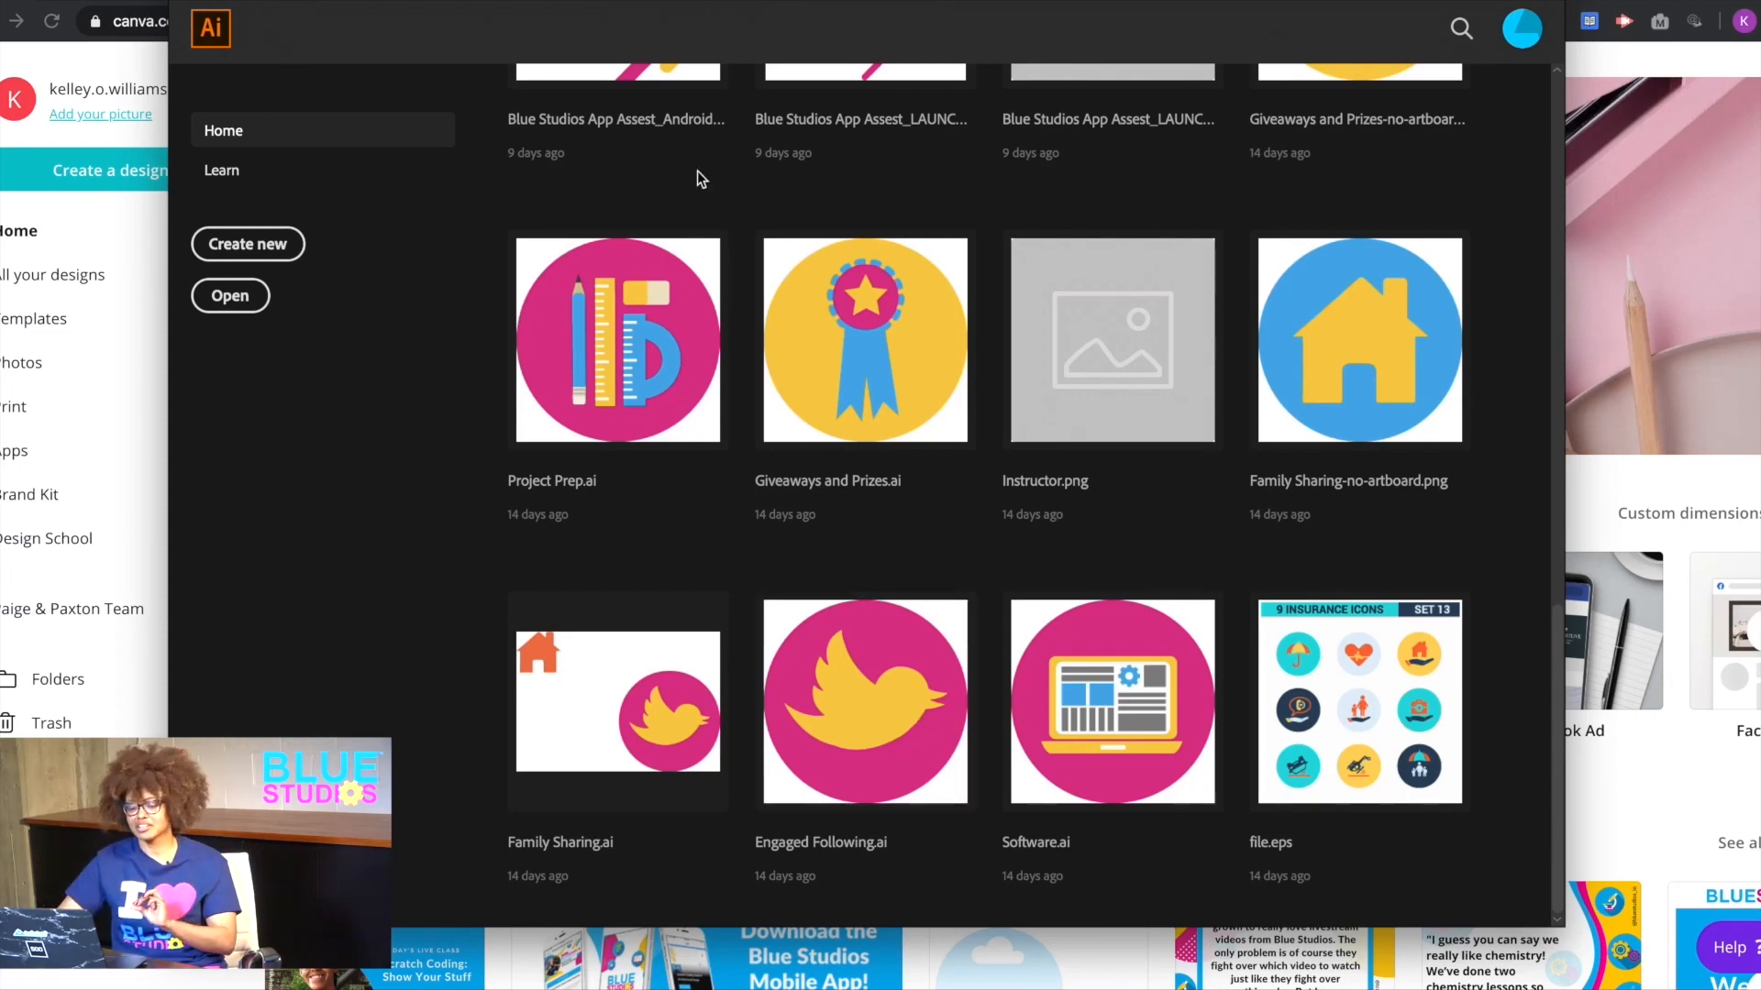
key(super+Tab)
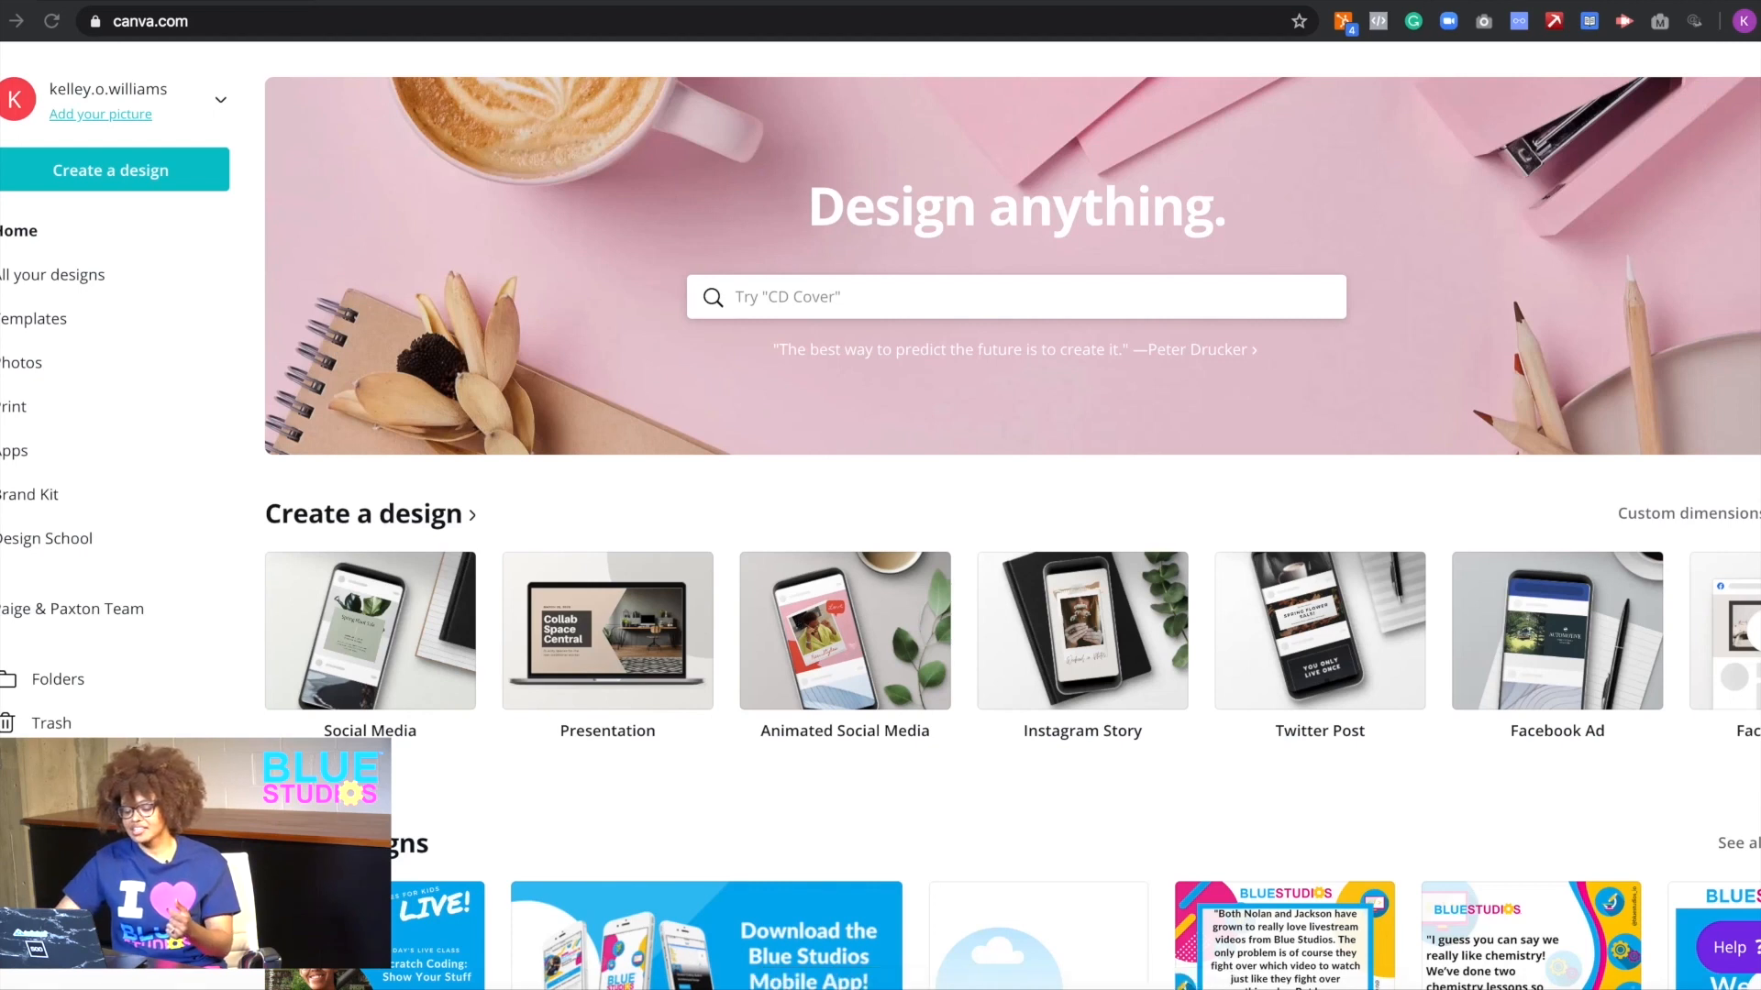
- Switch to Adobe Photoshop, try to open the recent file Chemistry-Kit-All-Supplies.jpg, and put the Photoshop window away
click(678, 988)
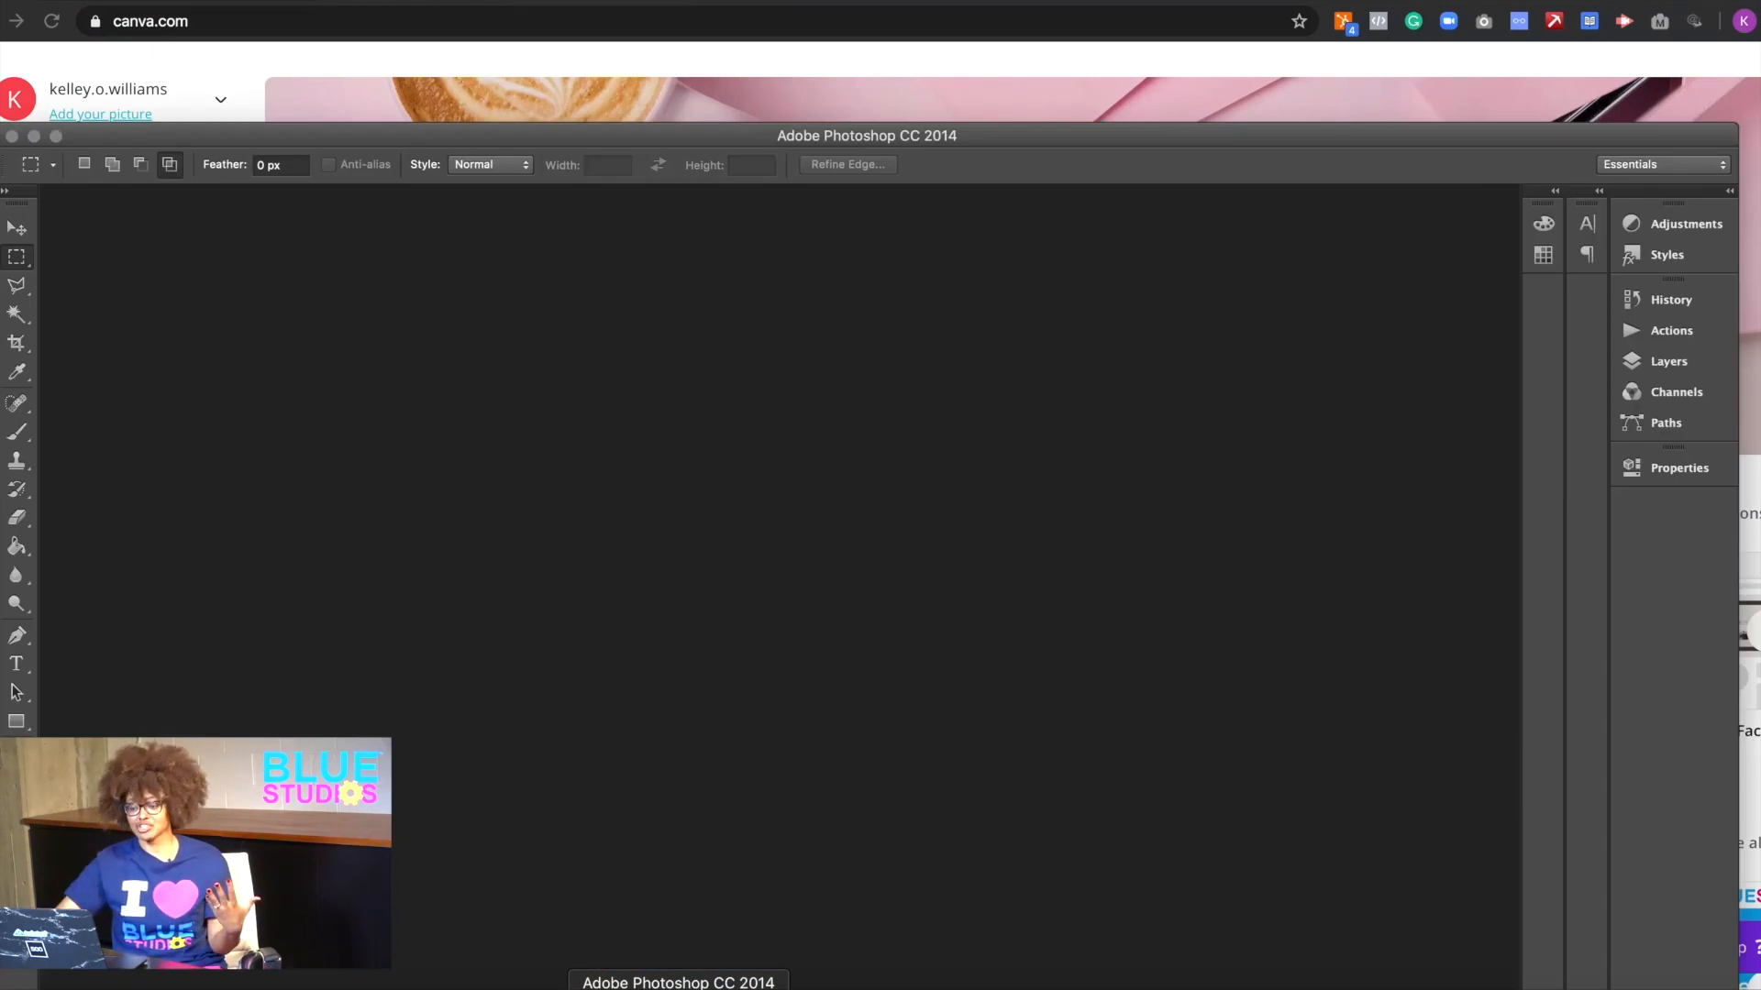
drag(896, 138, 913, 20)
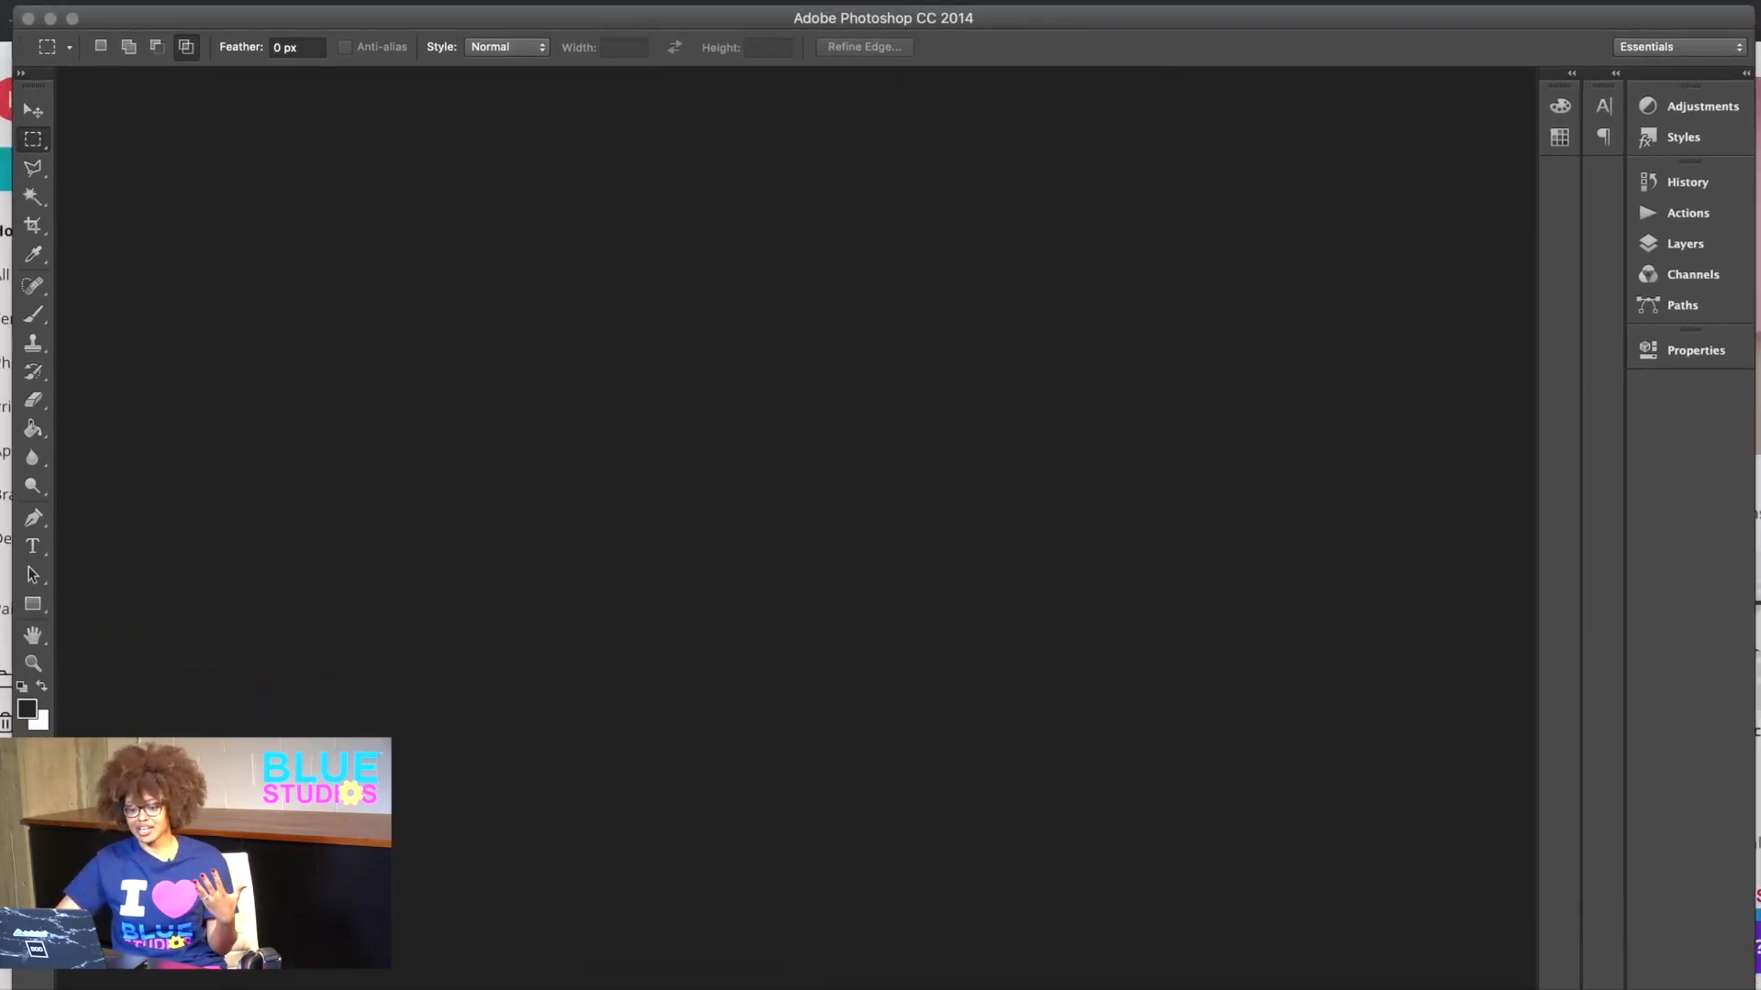
click(132, 2)
mouse_move(210, 55)
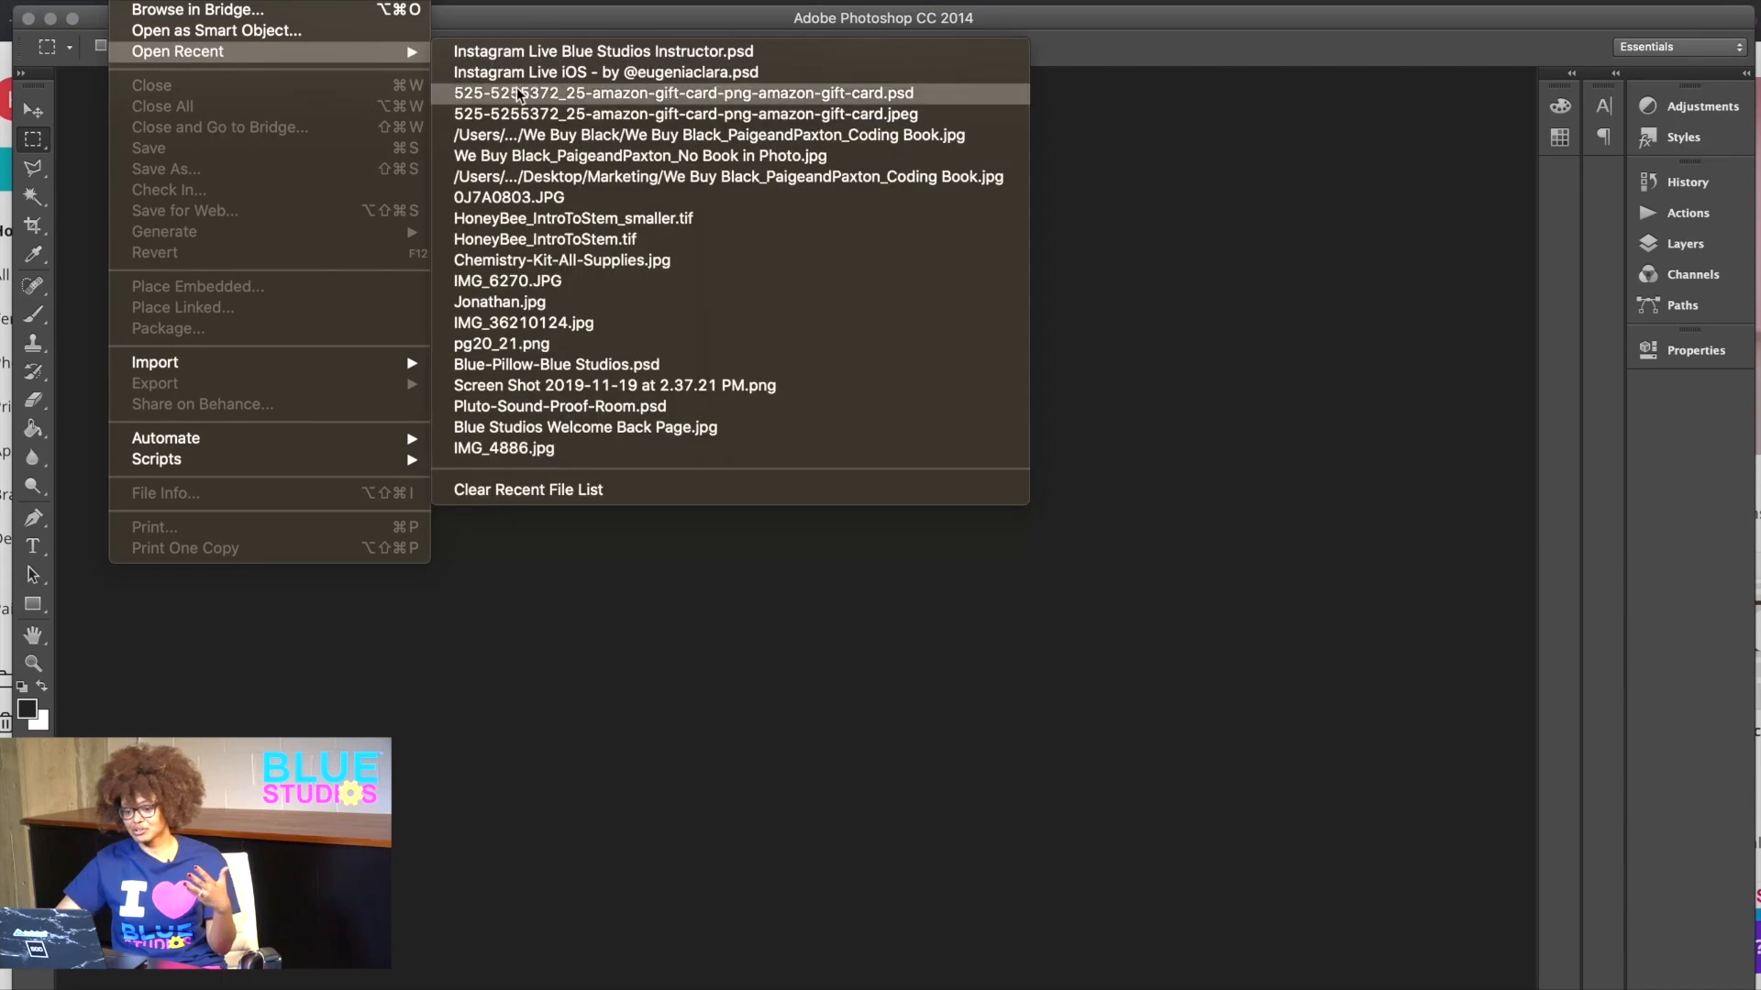
click(565, 266)
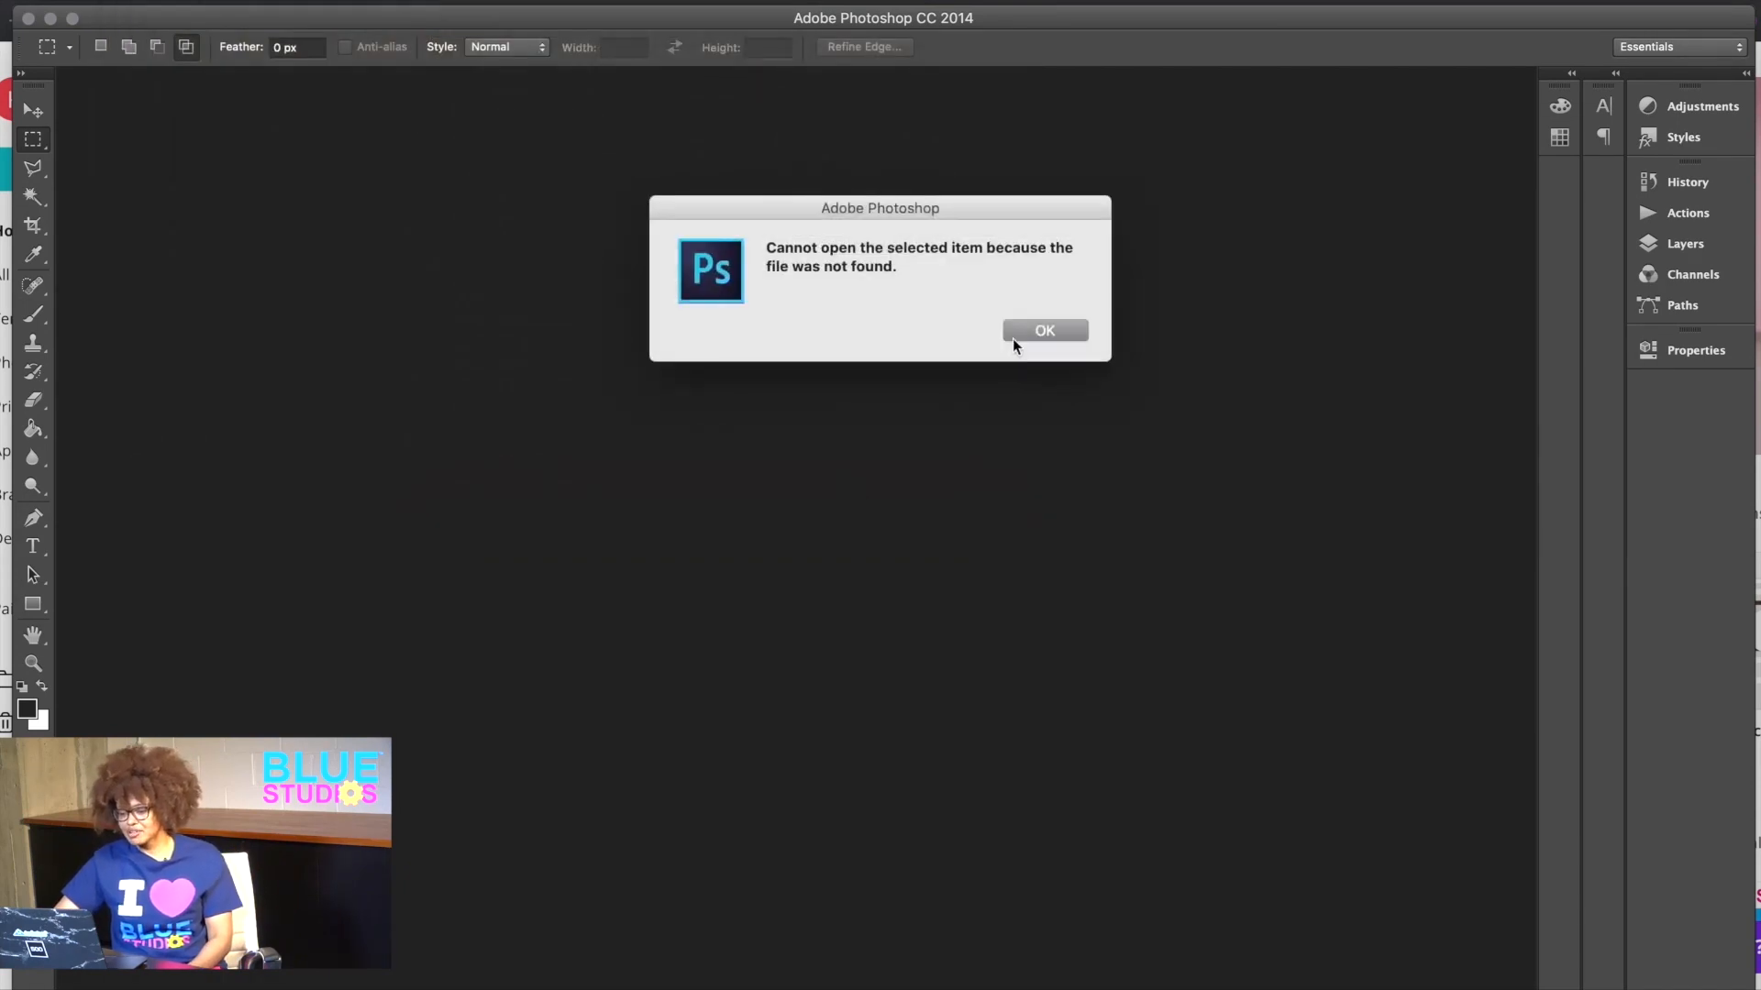
click(1014, 335)
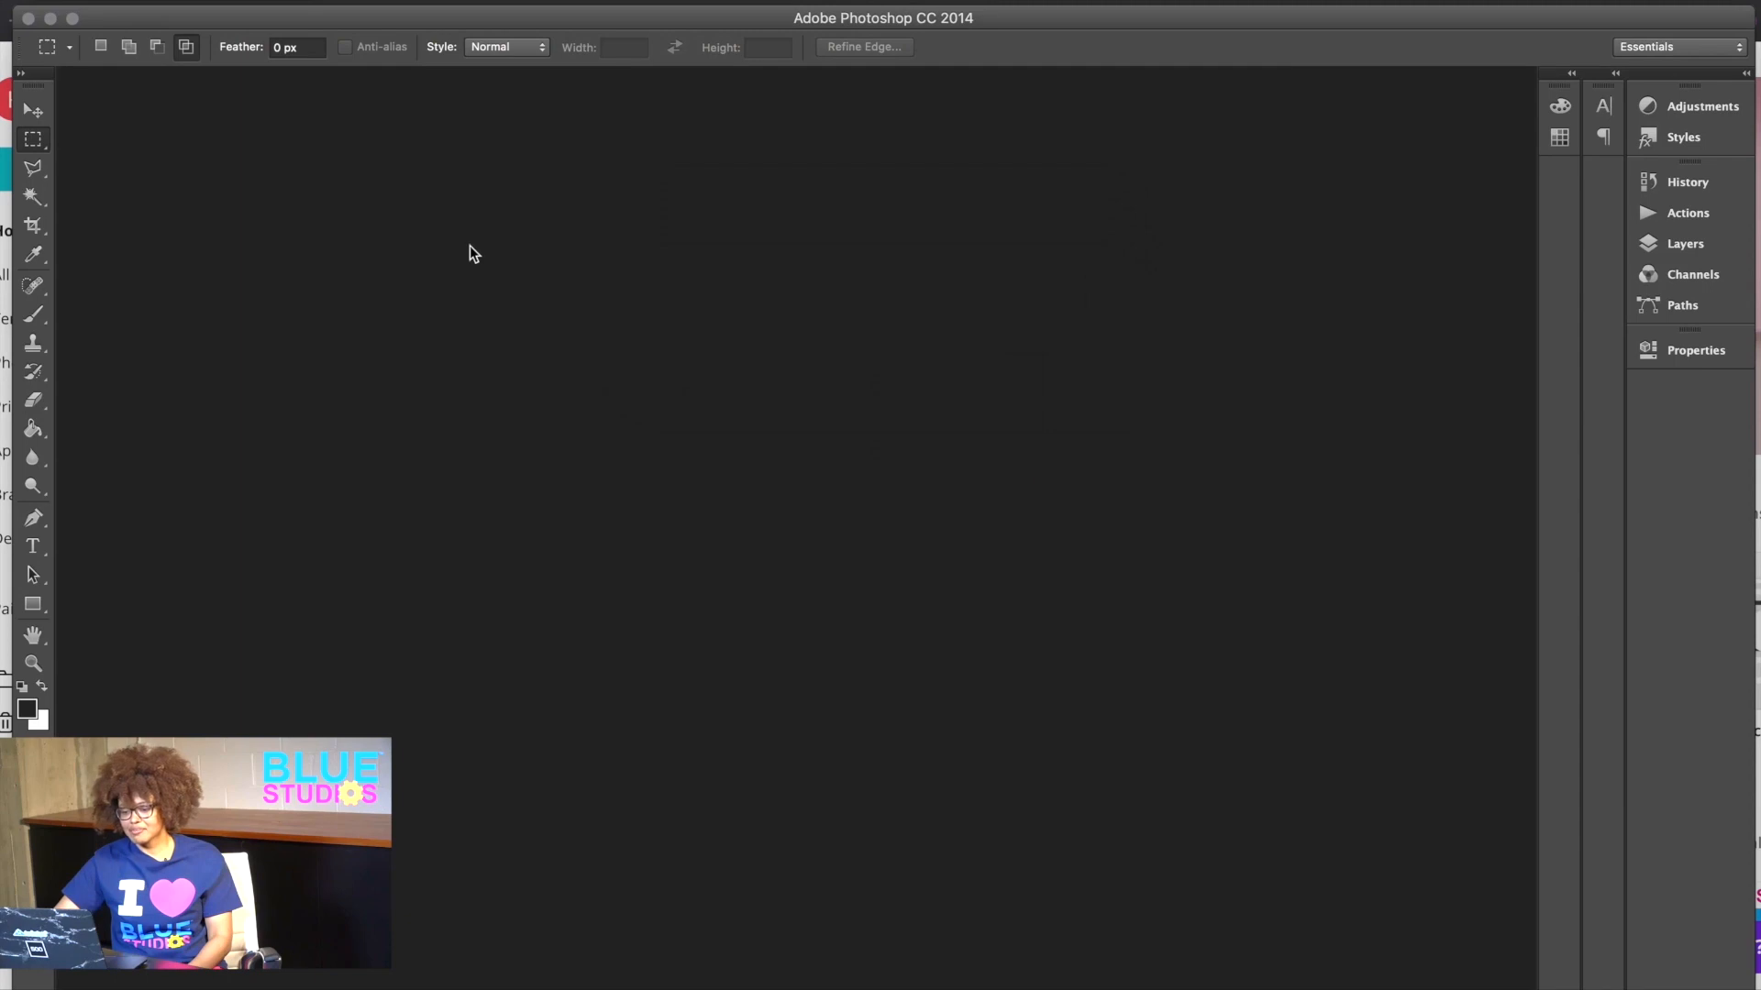
click(51, 21)
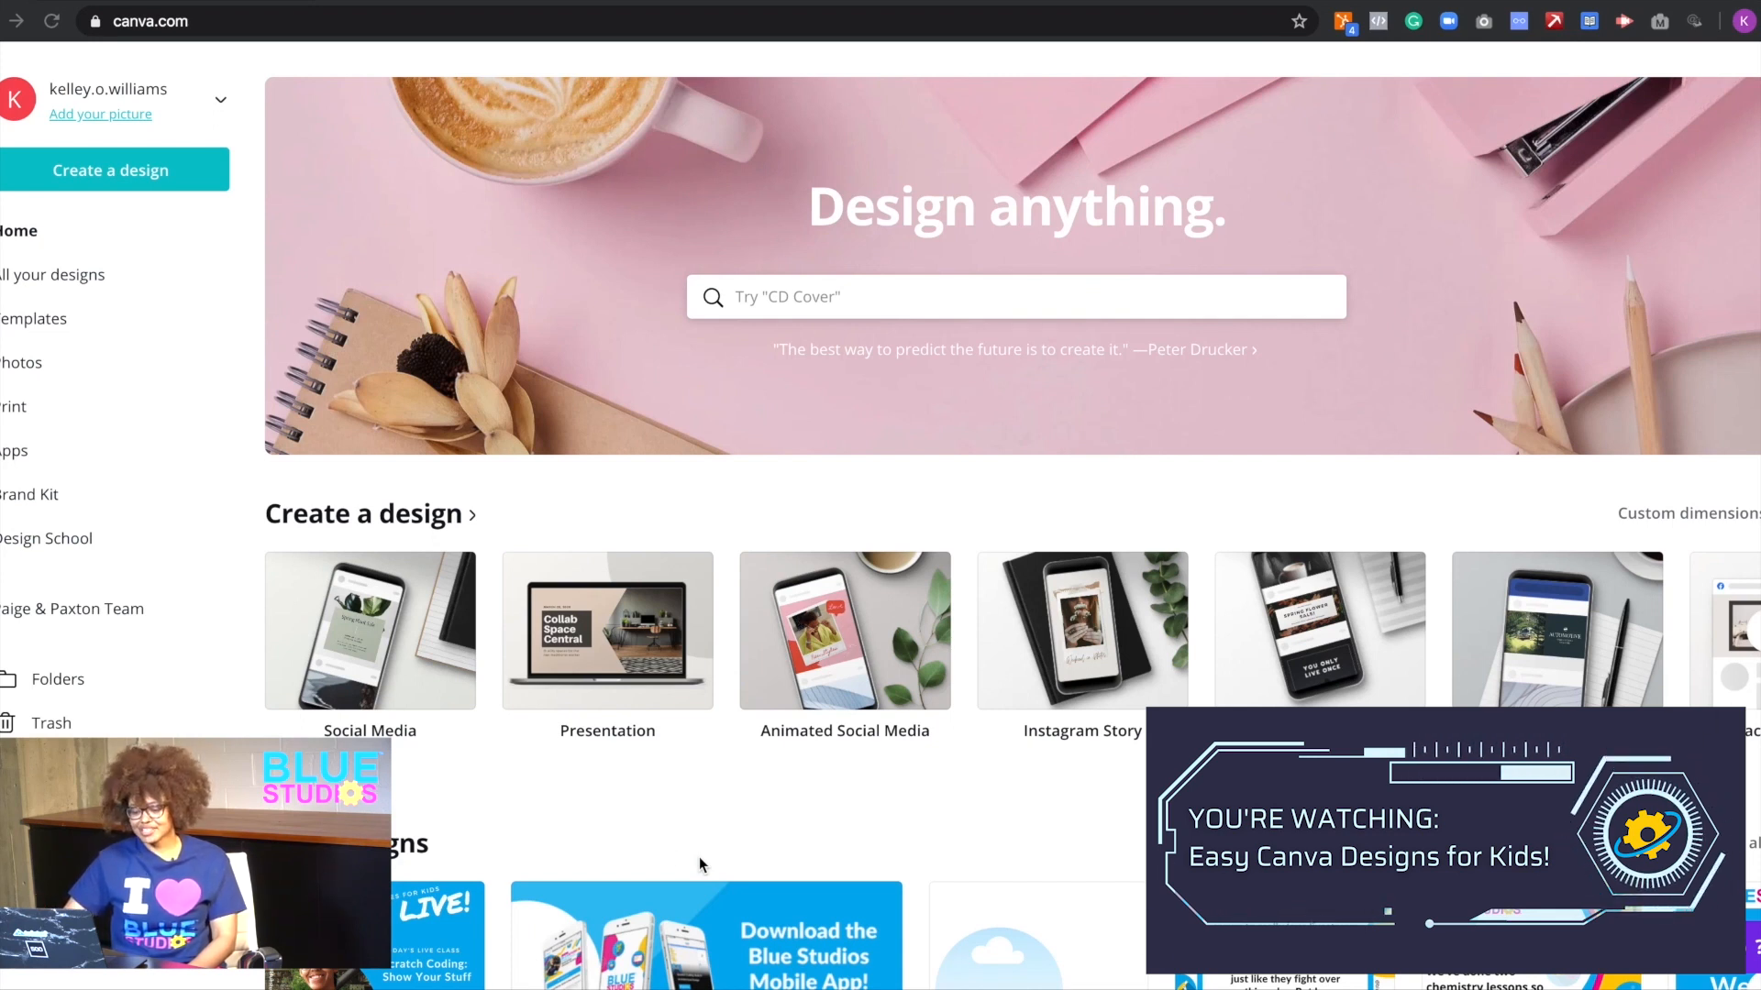
- Create a new blank Social Media design from the Canva home page
click(376, 658)
click(570, 473)
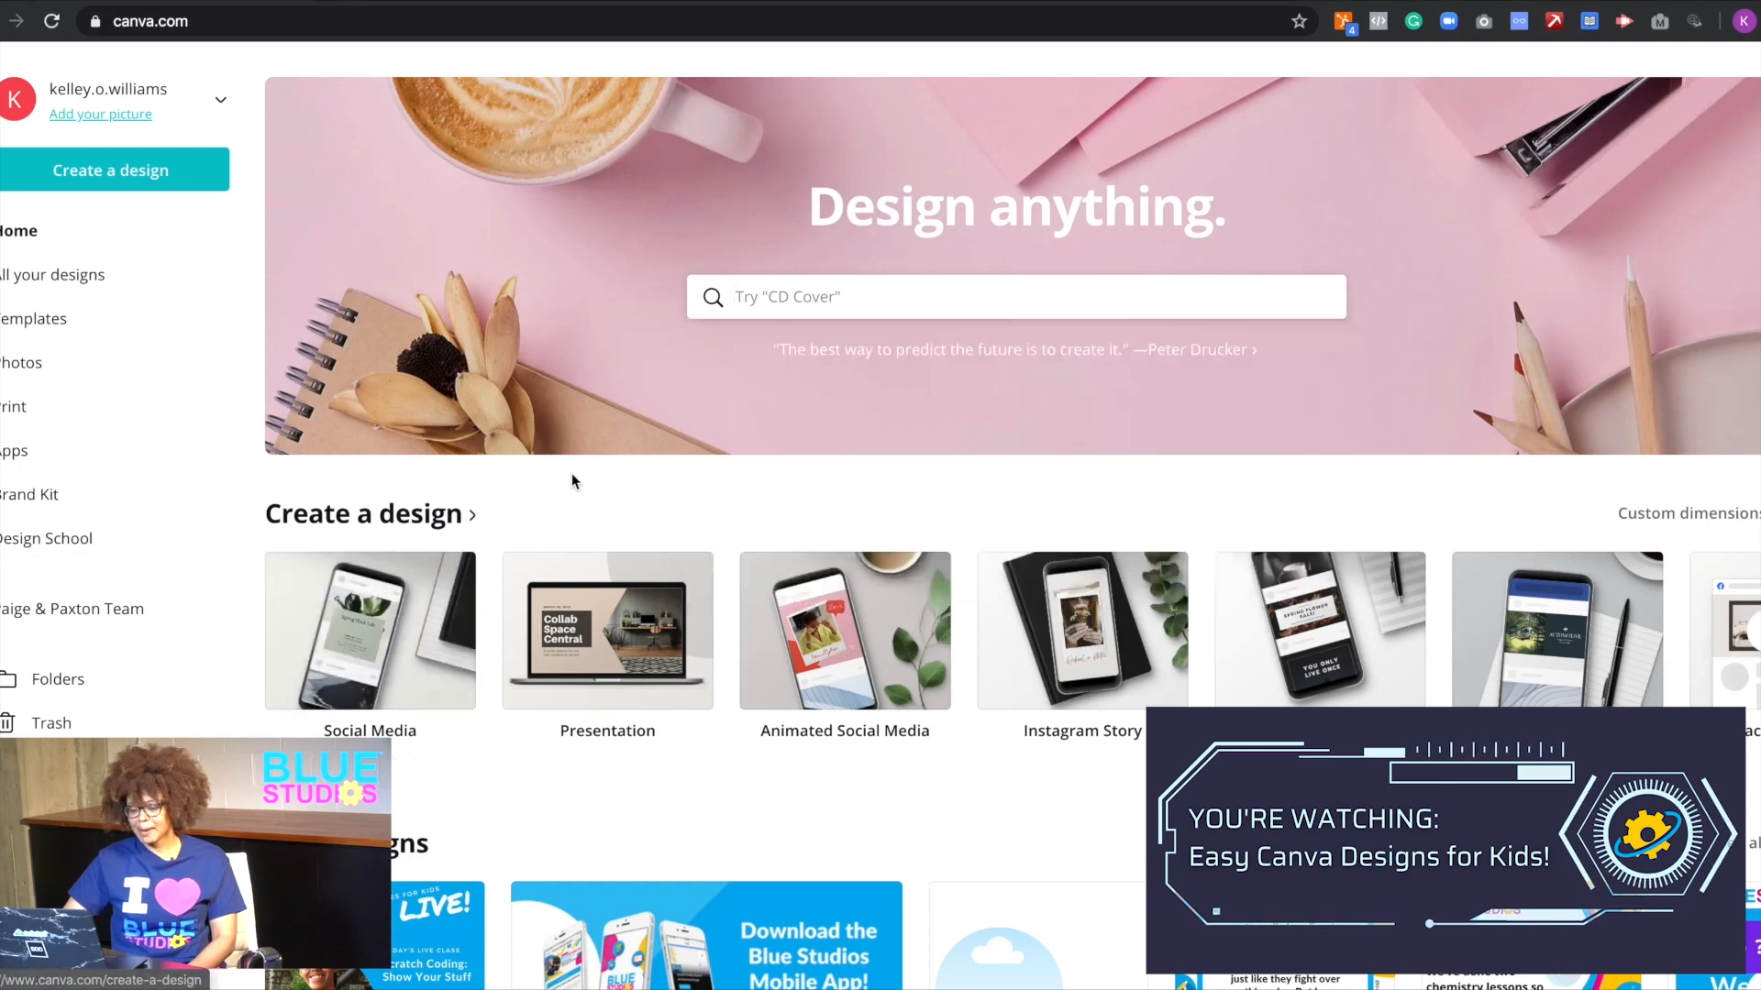
mouse_move(371, 637)
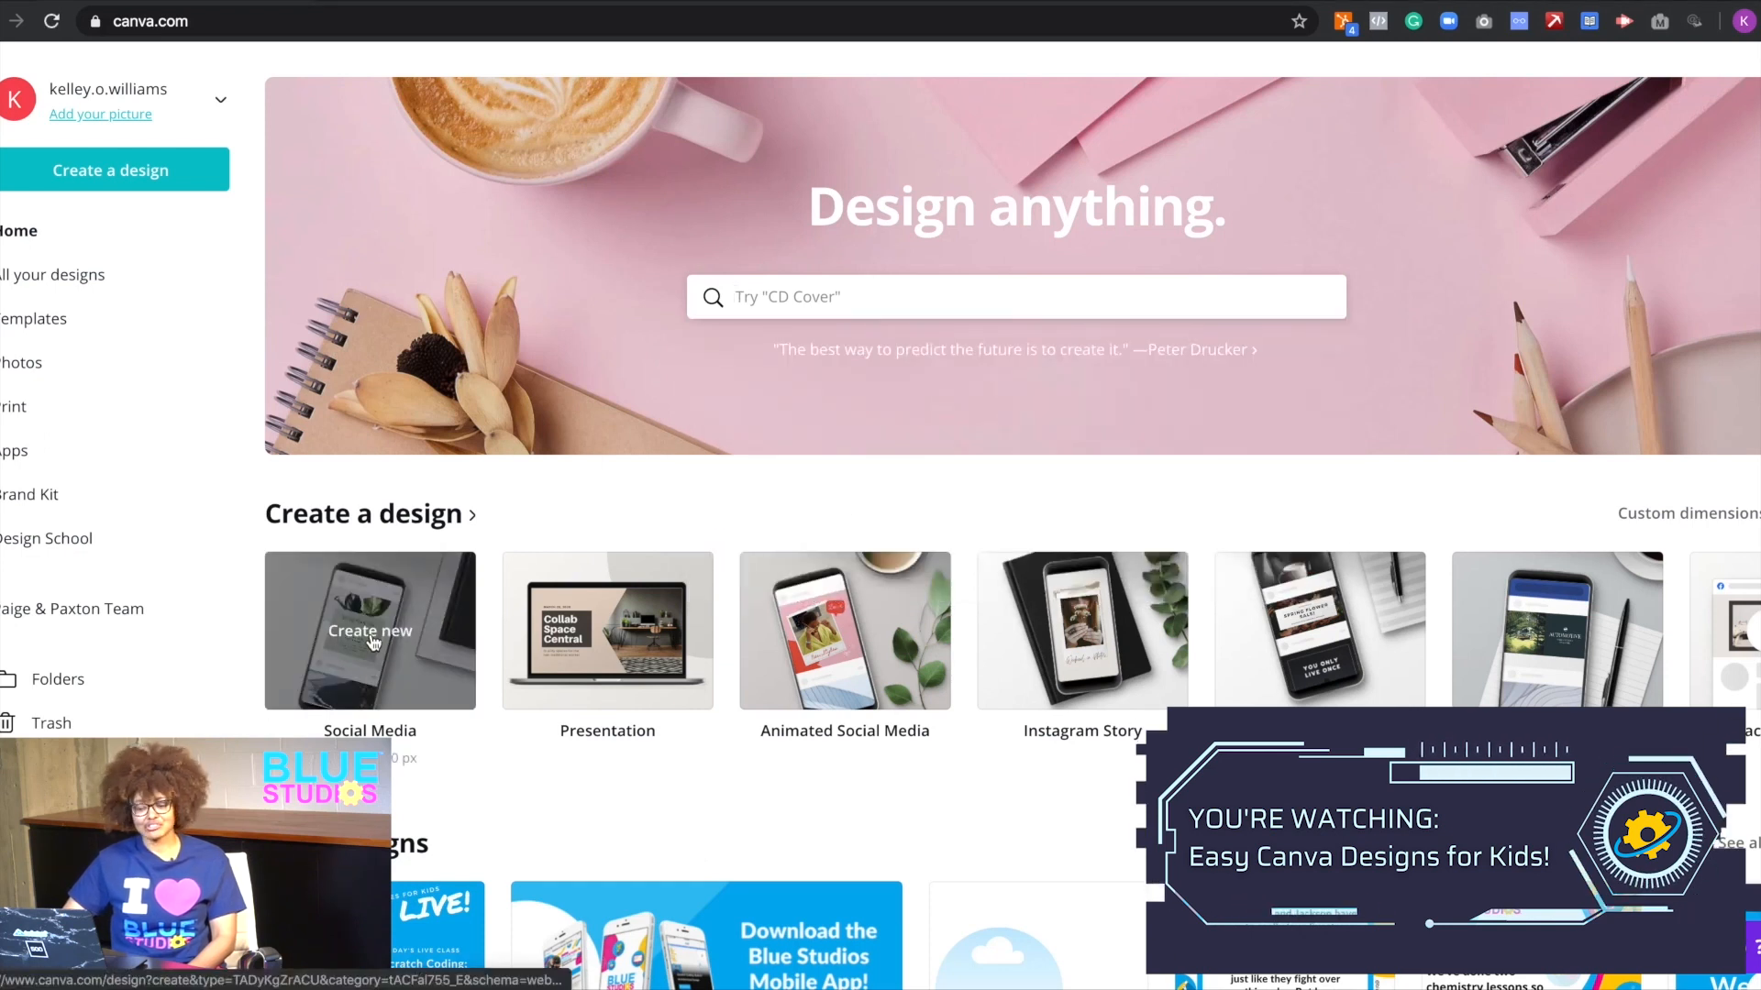
click(372, 637)
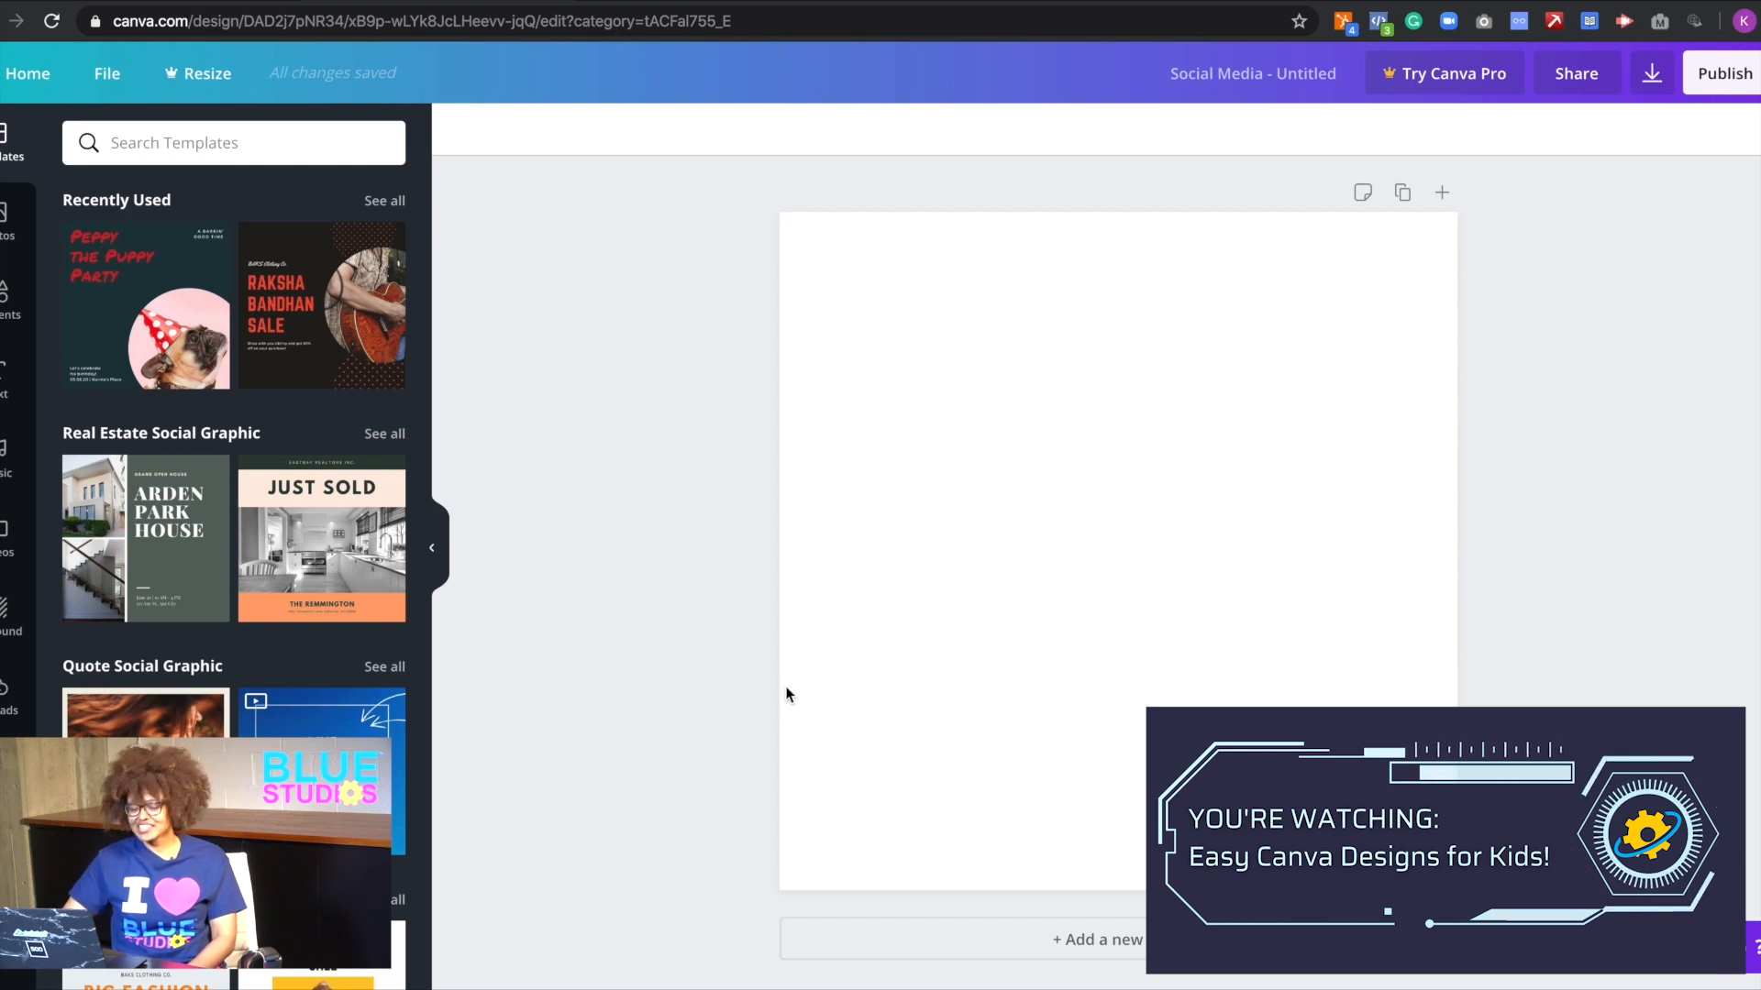
- Look through the social graphic template categories, from Recently Used down to Chinese New Year, and return to the start of the list
scroll(231, 590, down, 3)
scroll(234, 477, up, 3)
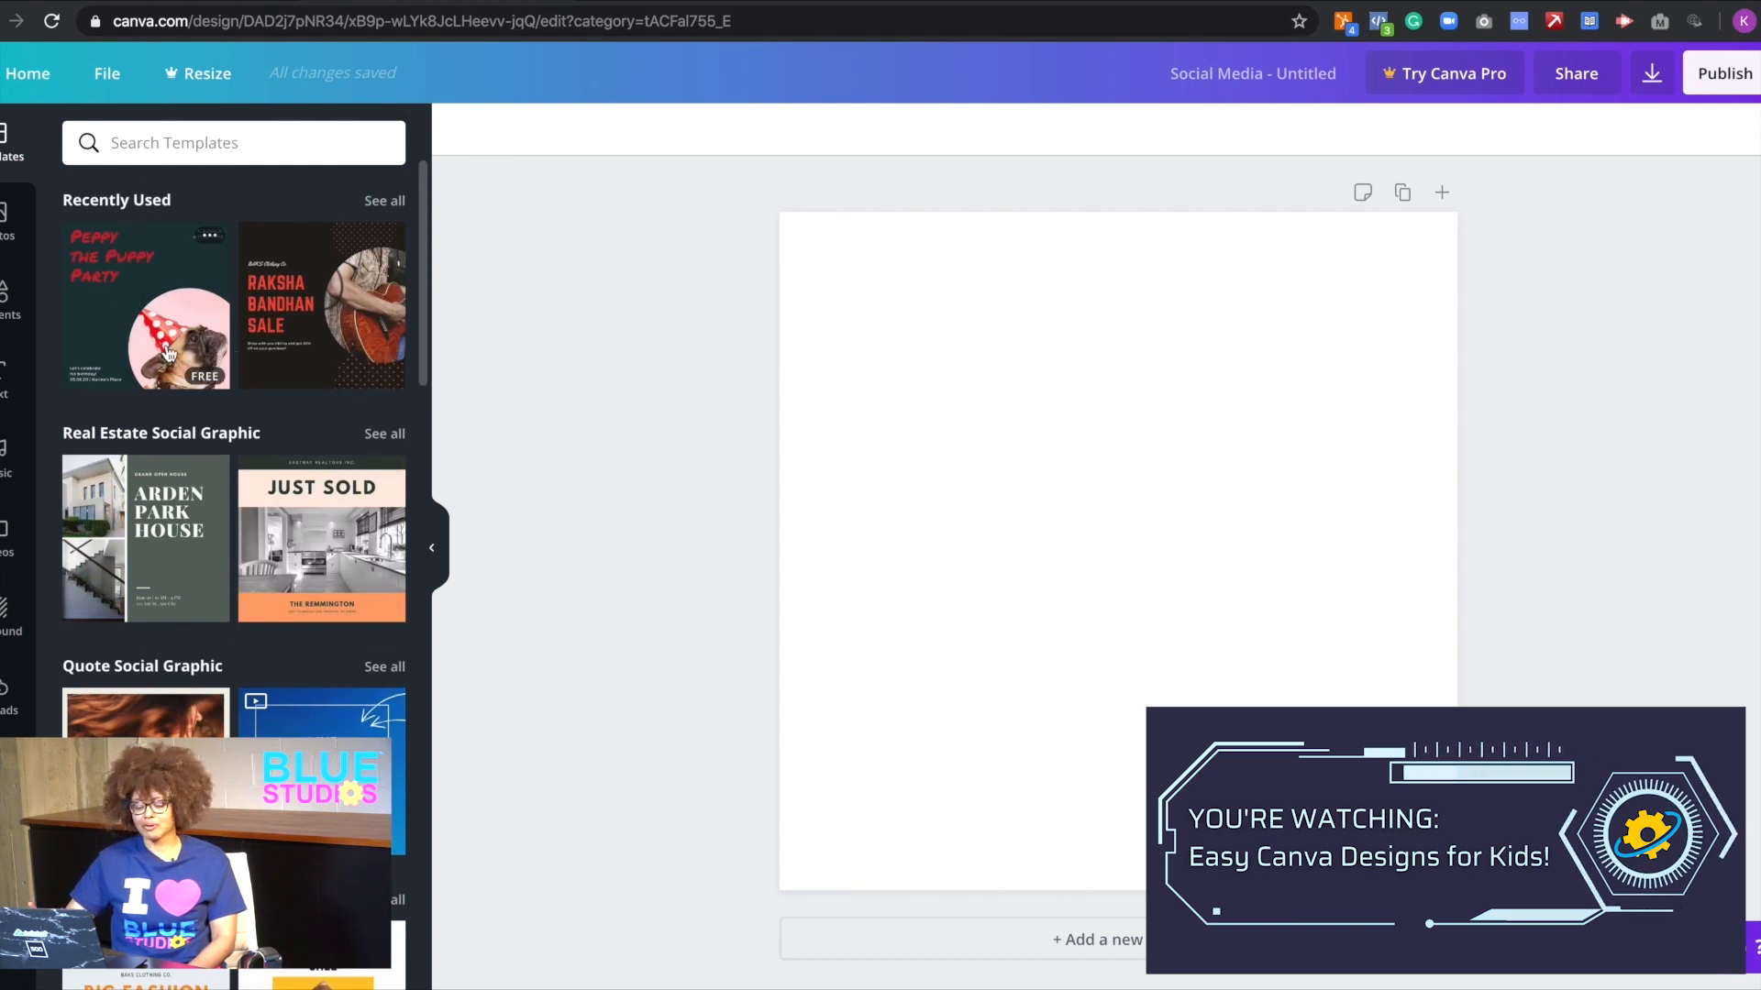
scroll(184, 495, down, 5)
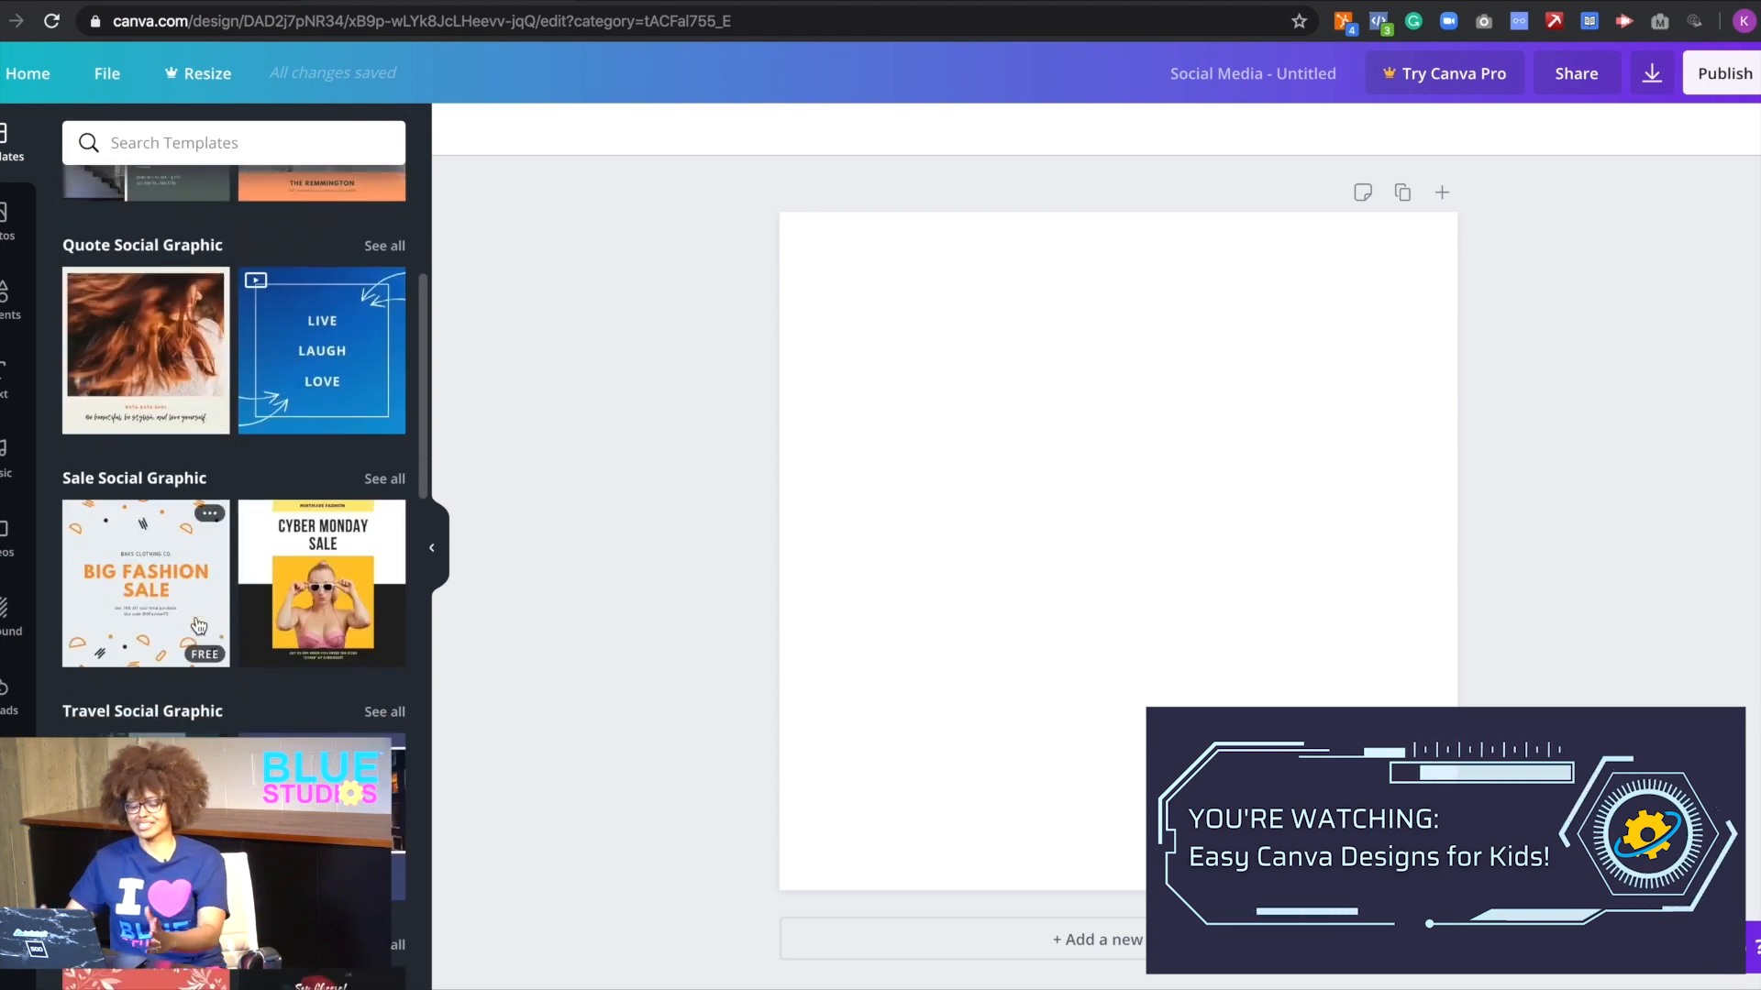
scroll(233, 681, down, 1)
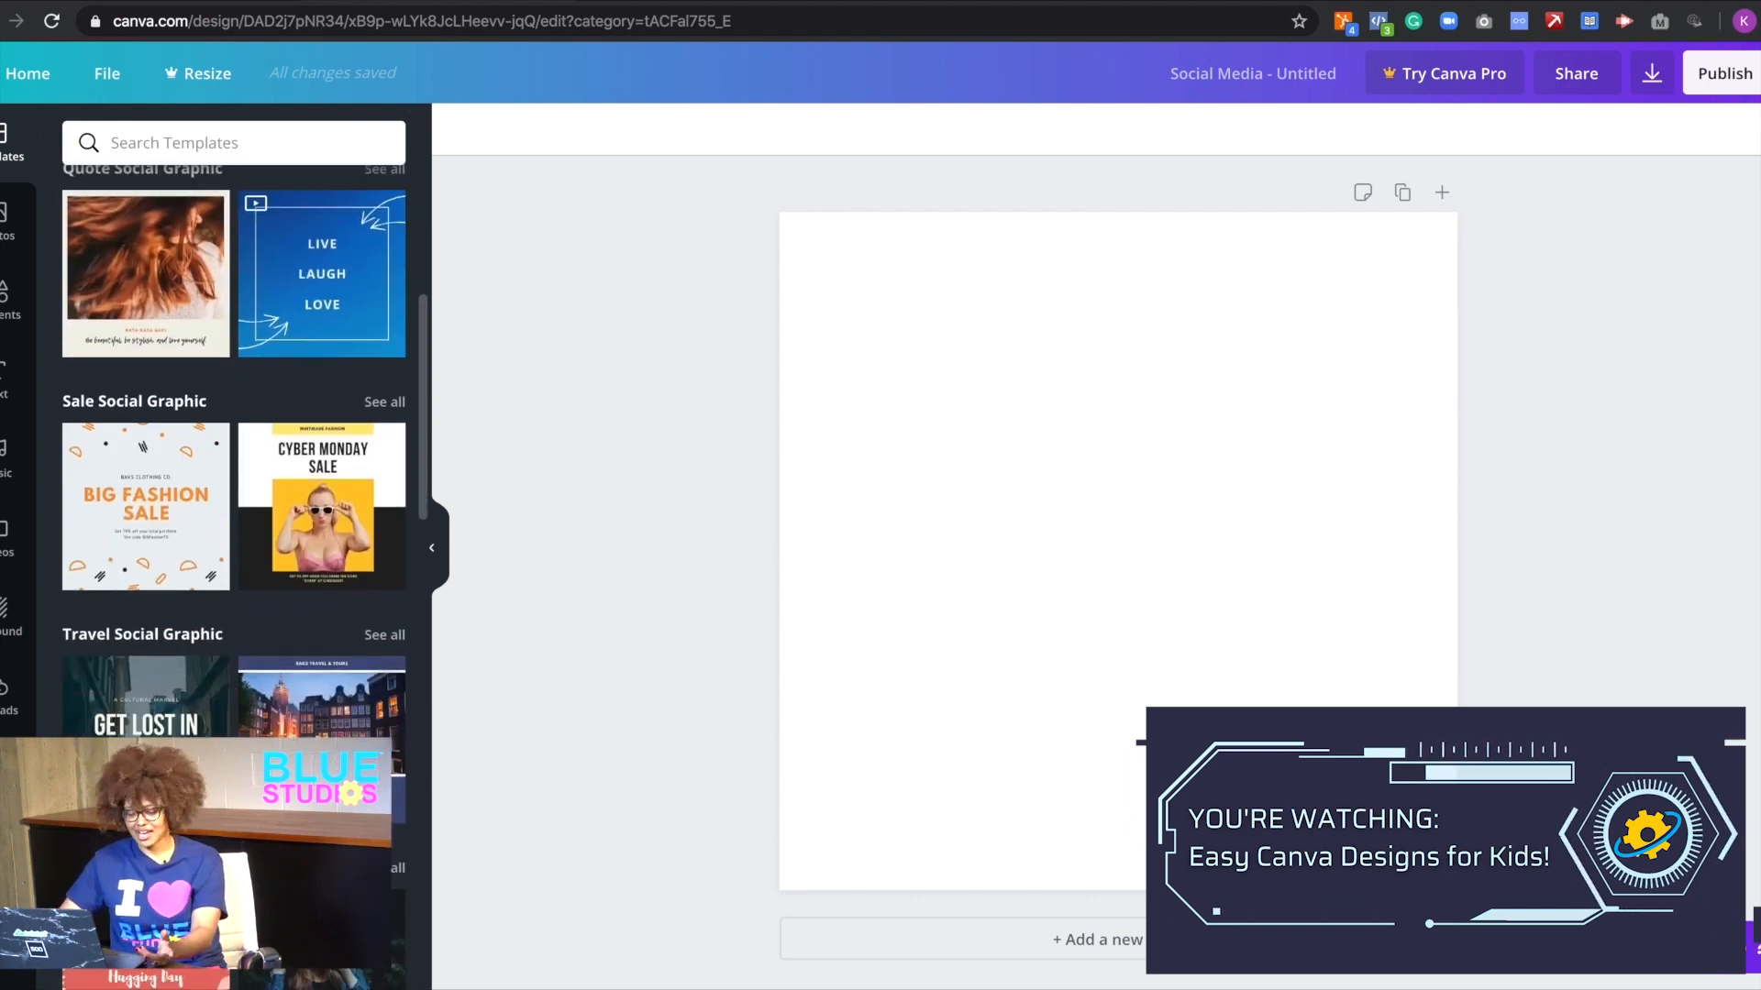
scroll(232, 550, down, 10)
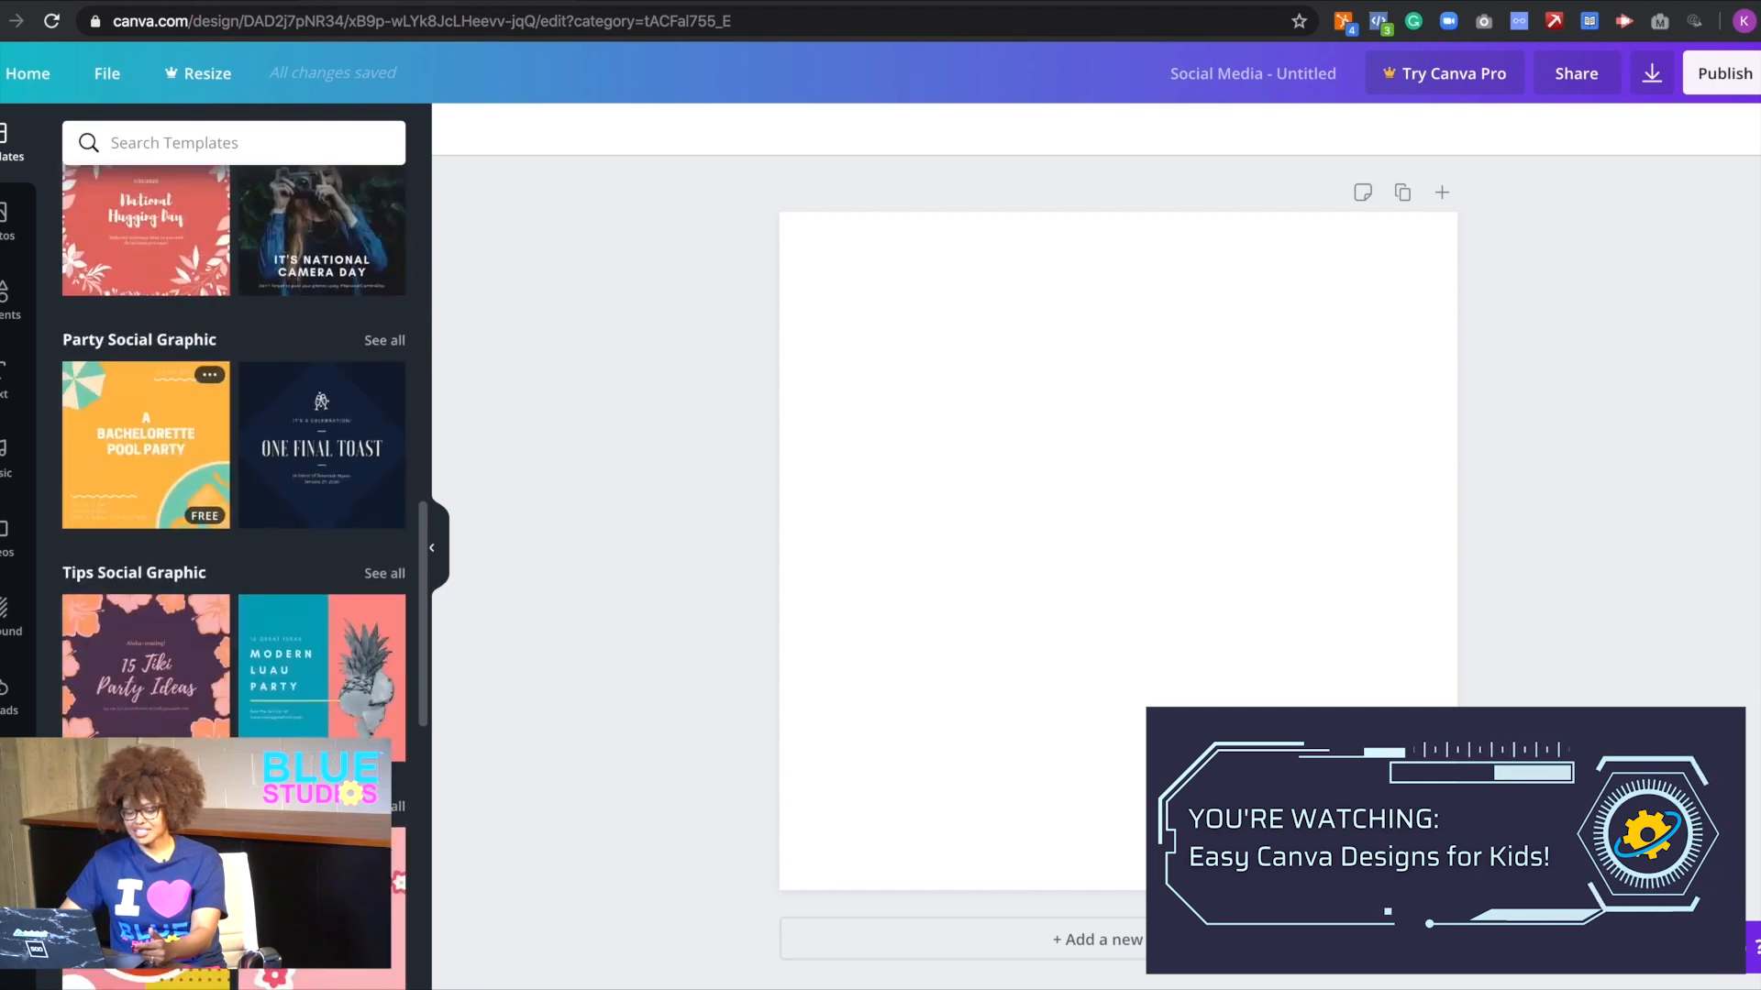
scroll(156, 676, down, 4)
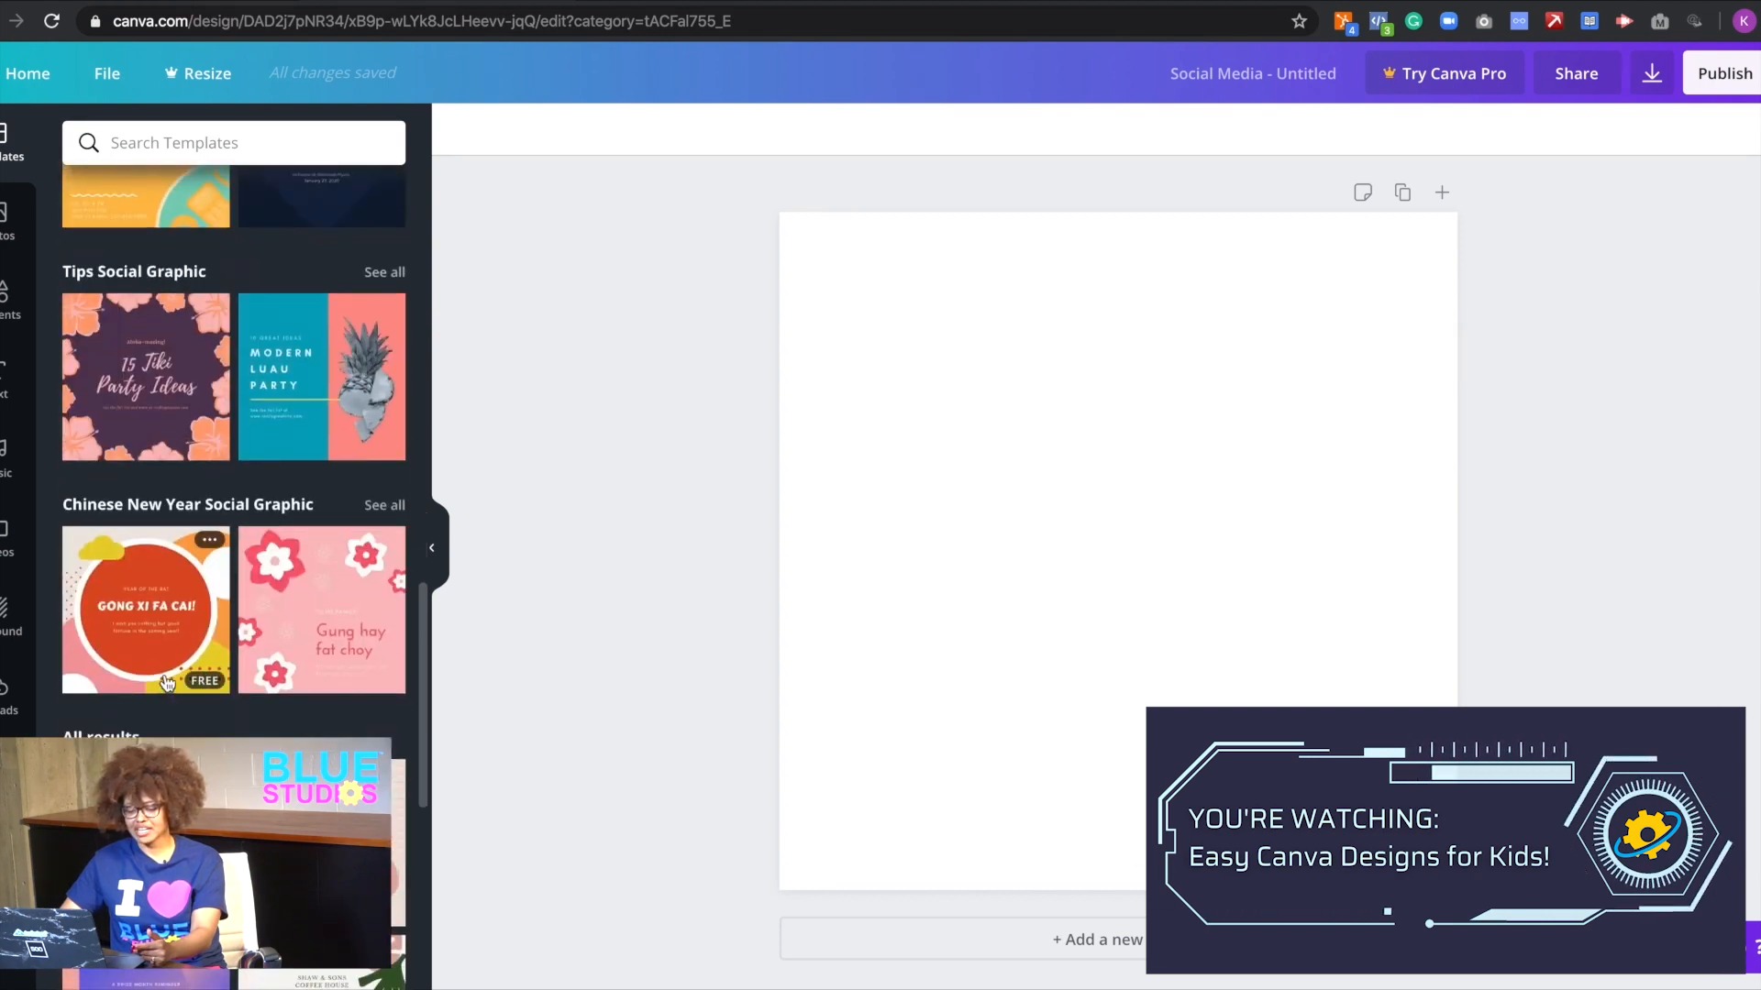
scroll(161, 679, up, 12)
scroll(167, 682, up, 6)
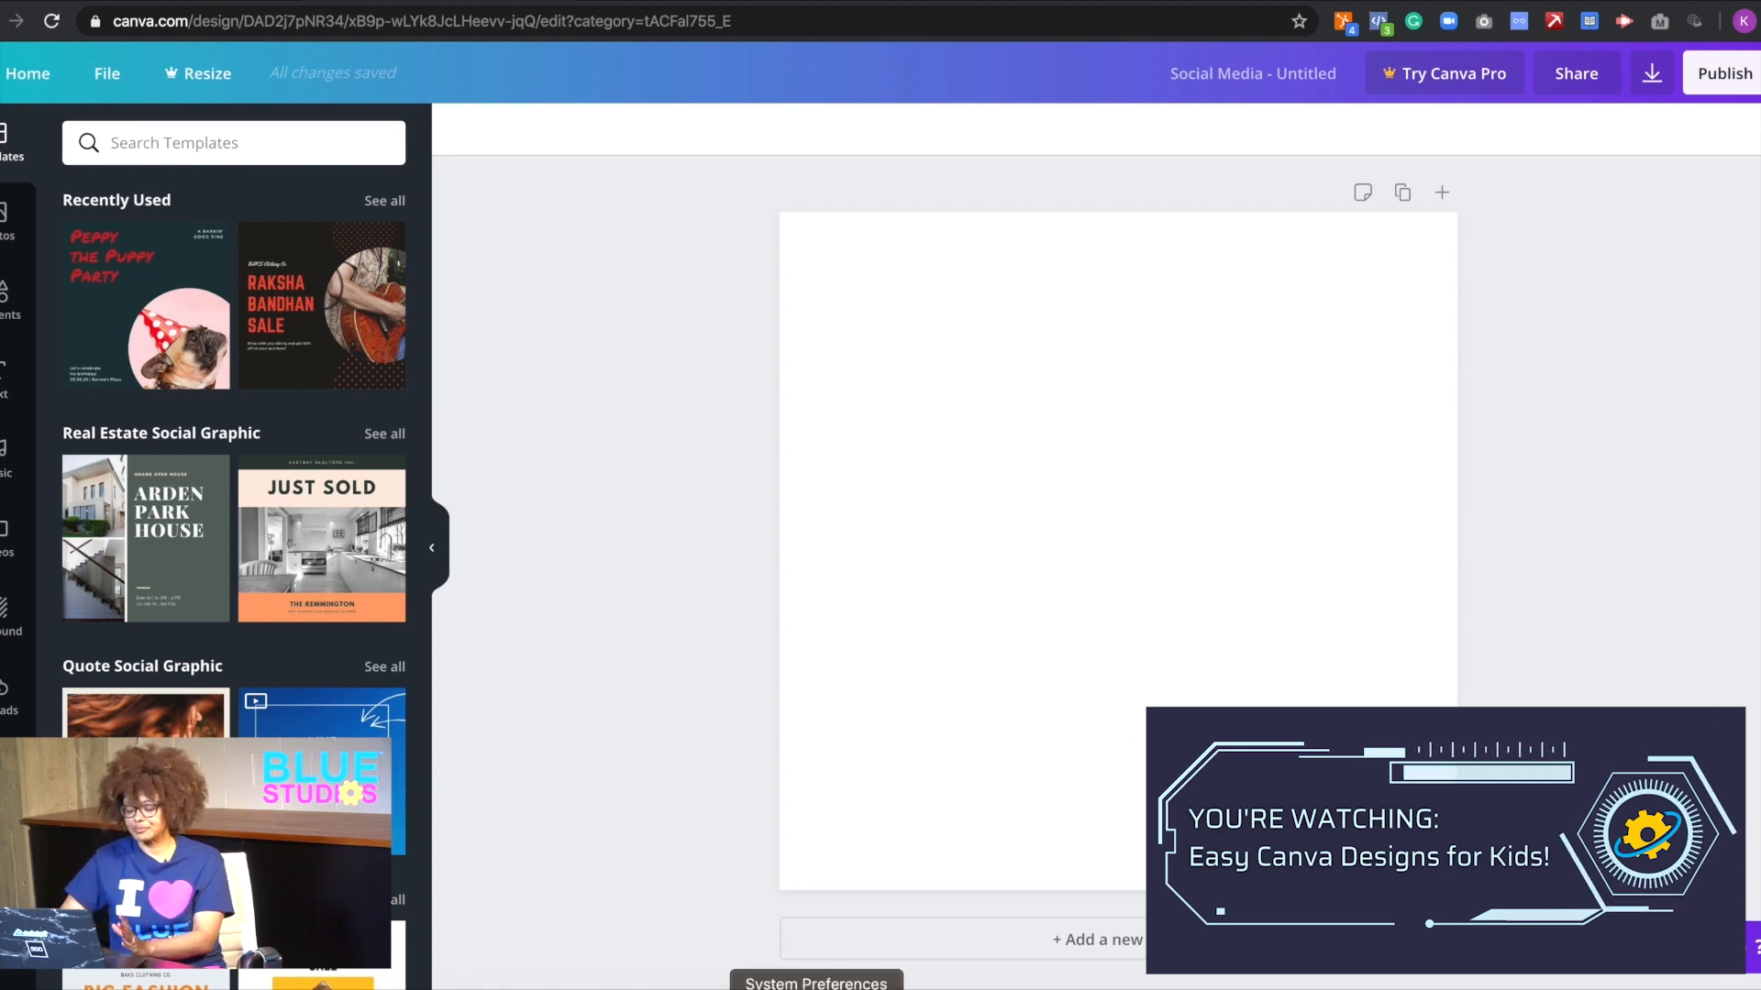
click(807, 986)
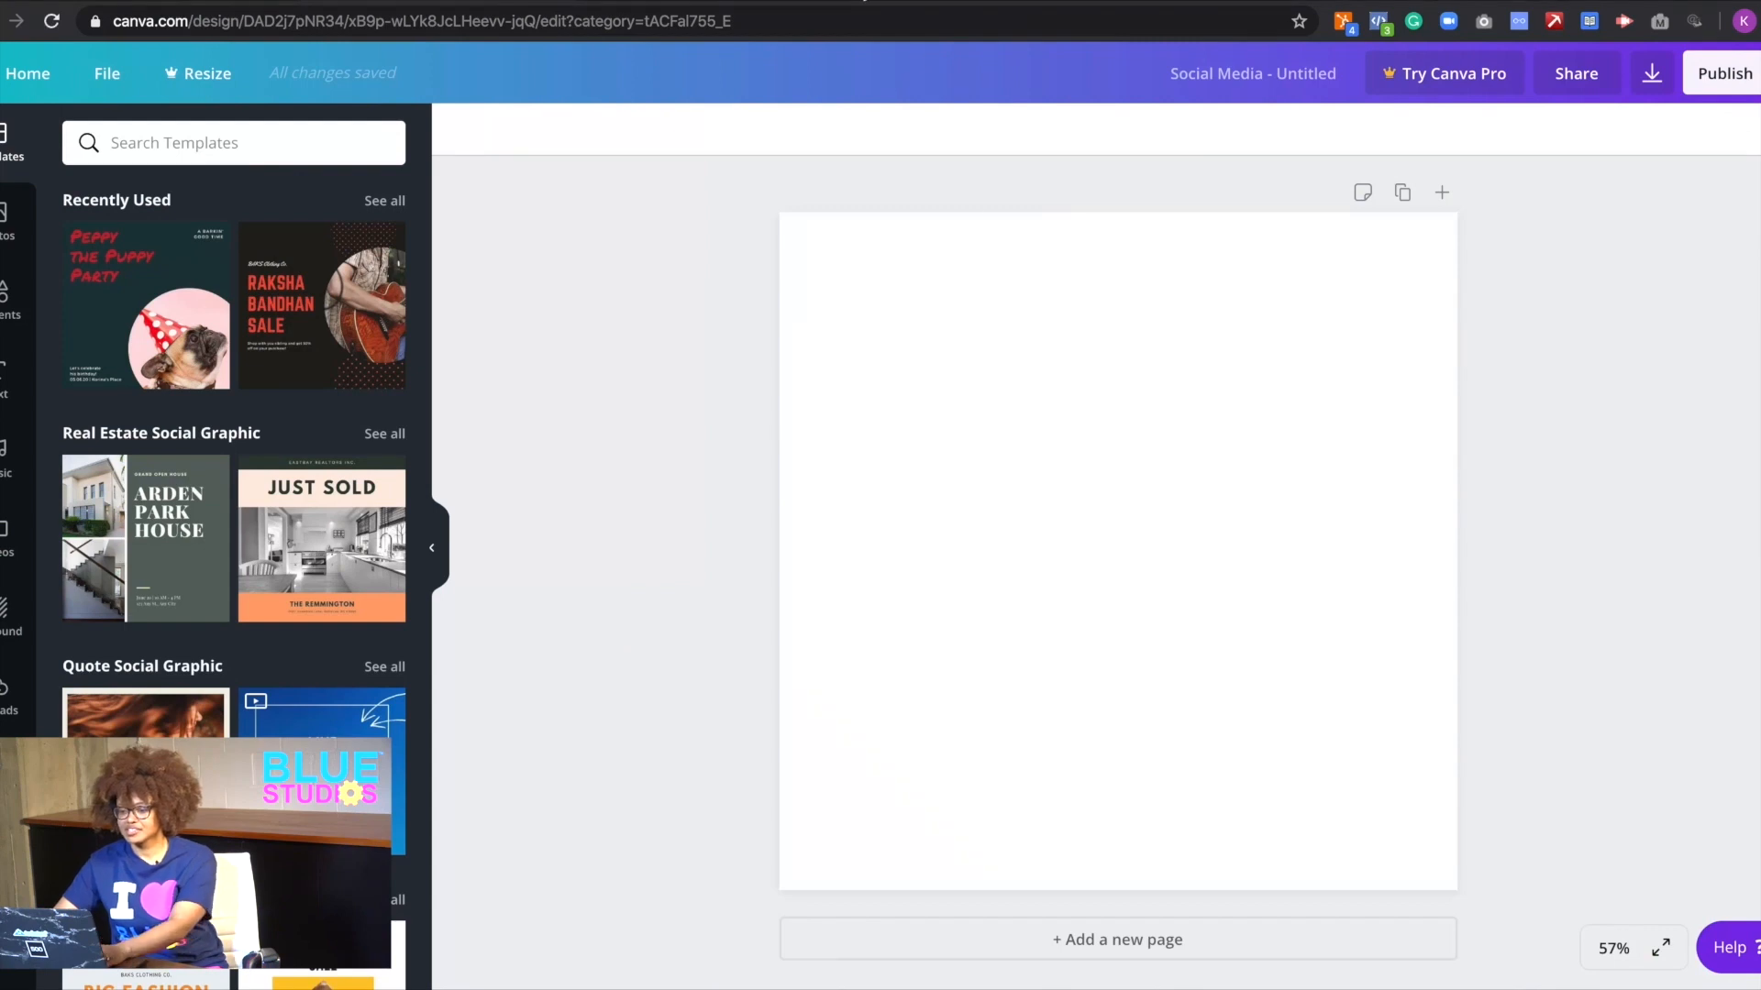
key(ctrl+t)
text(www.)
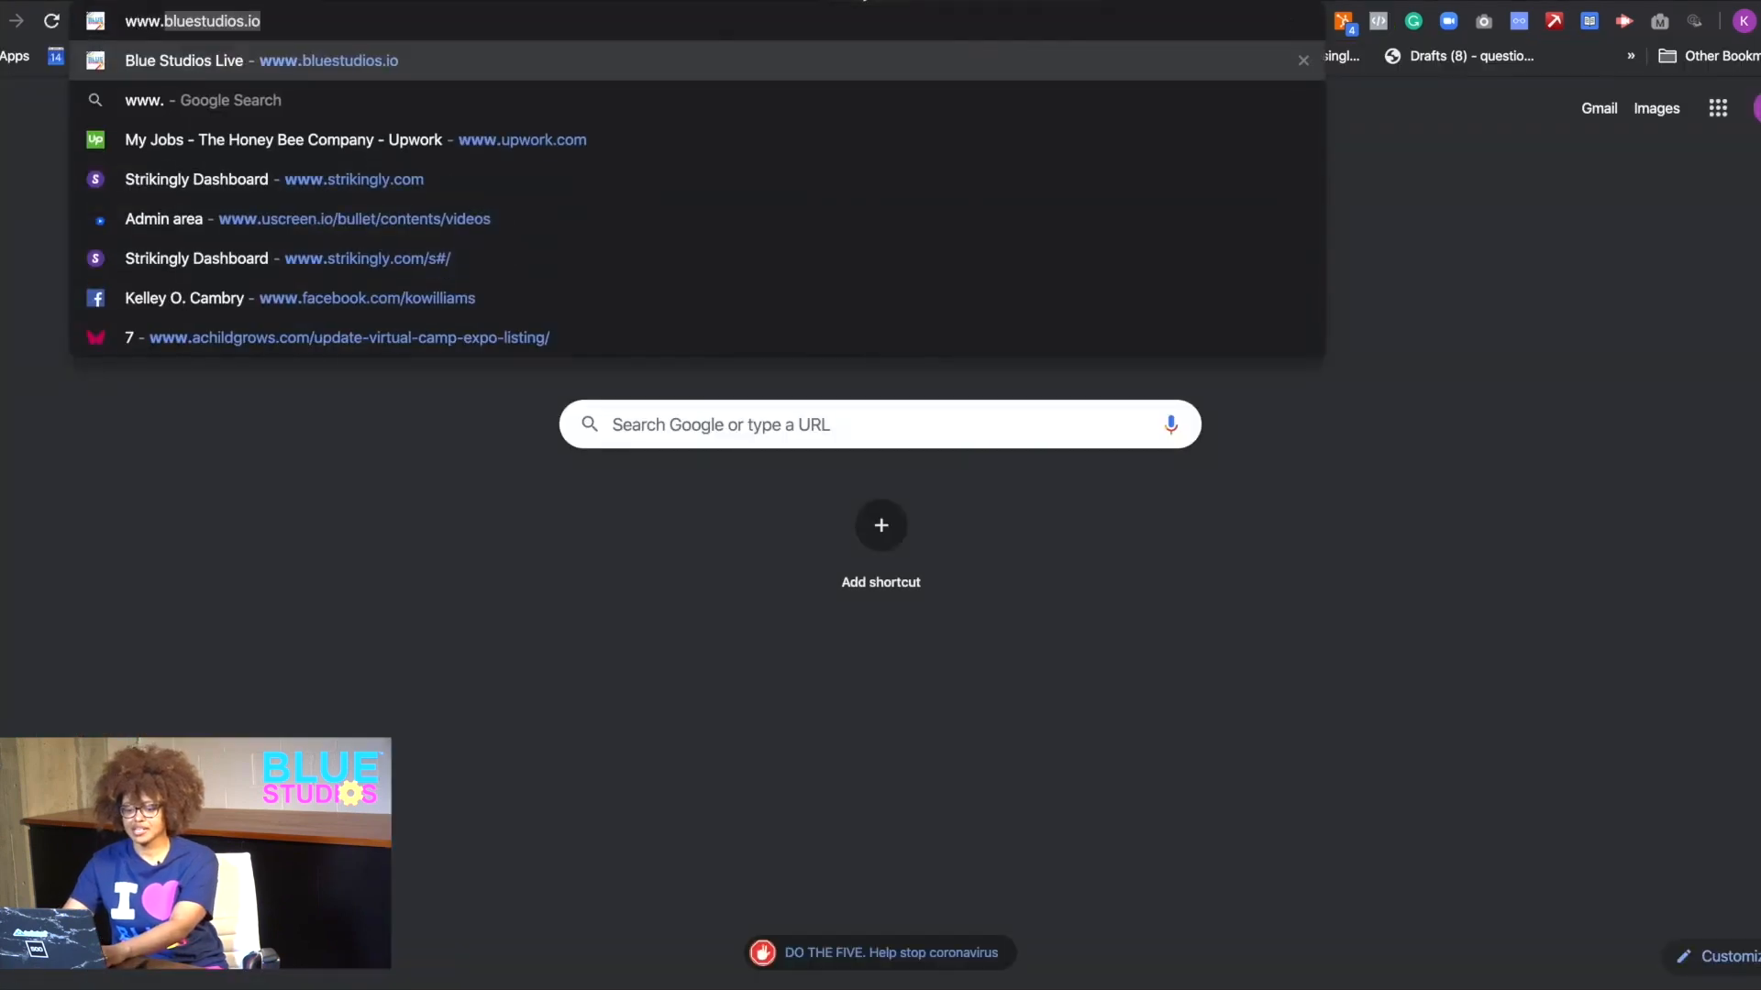
key(Return)
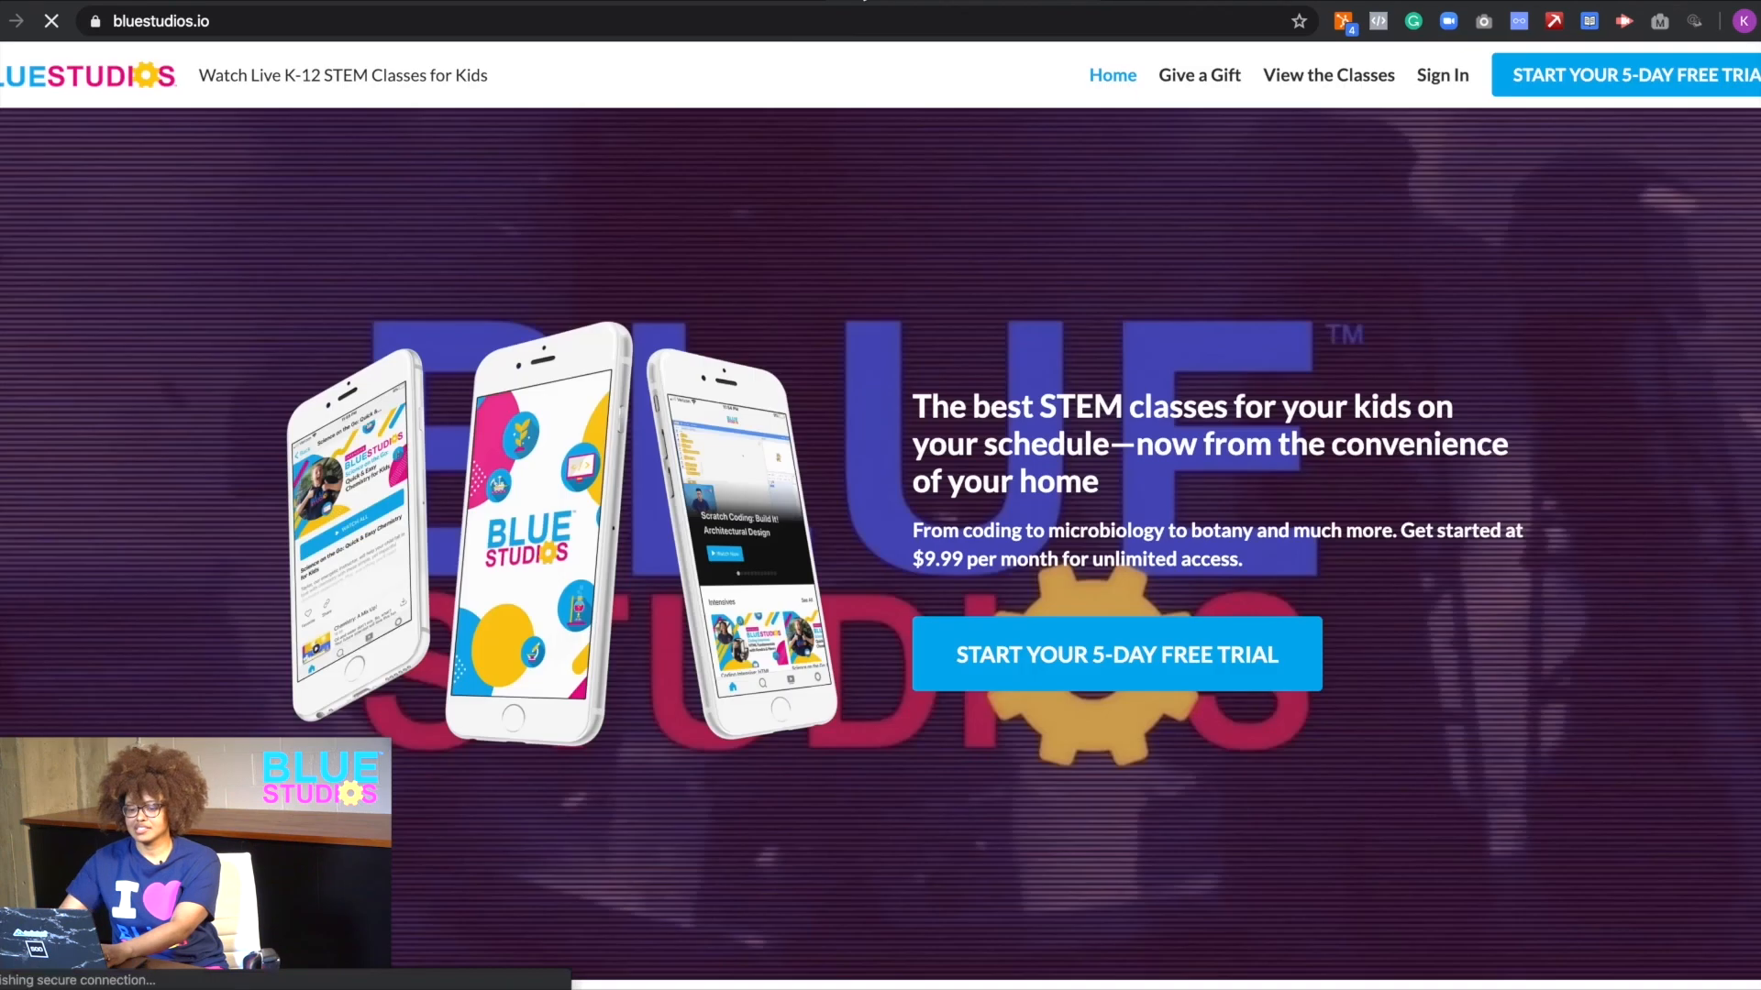
click(1320, 79)
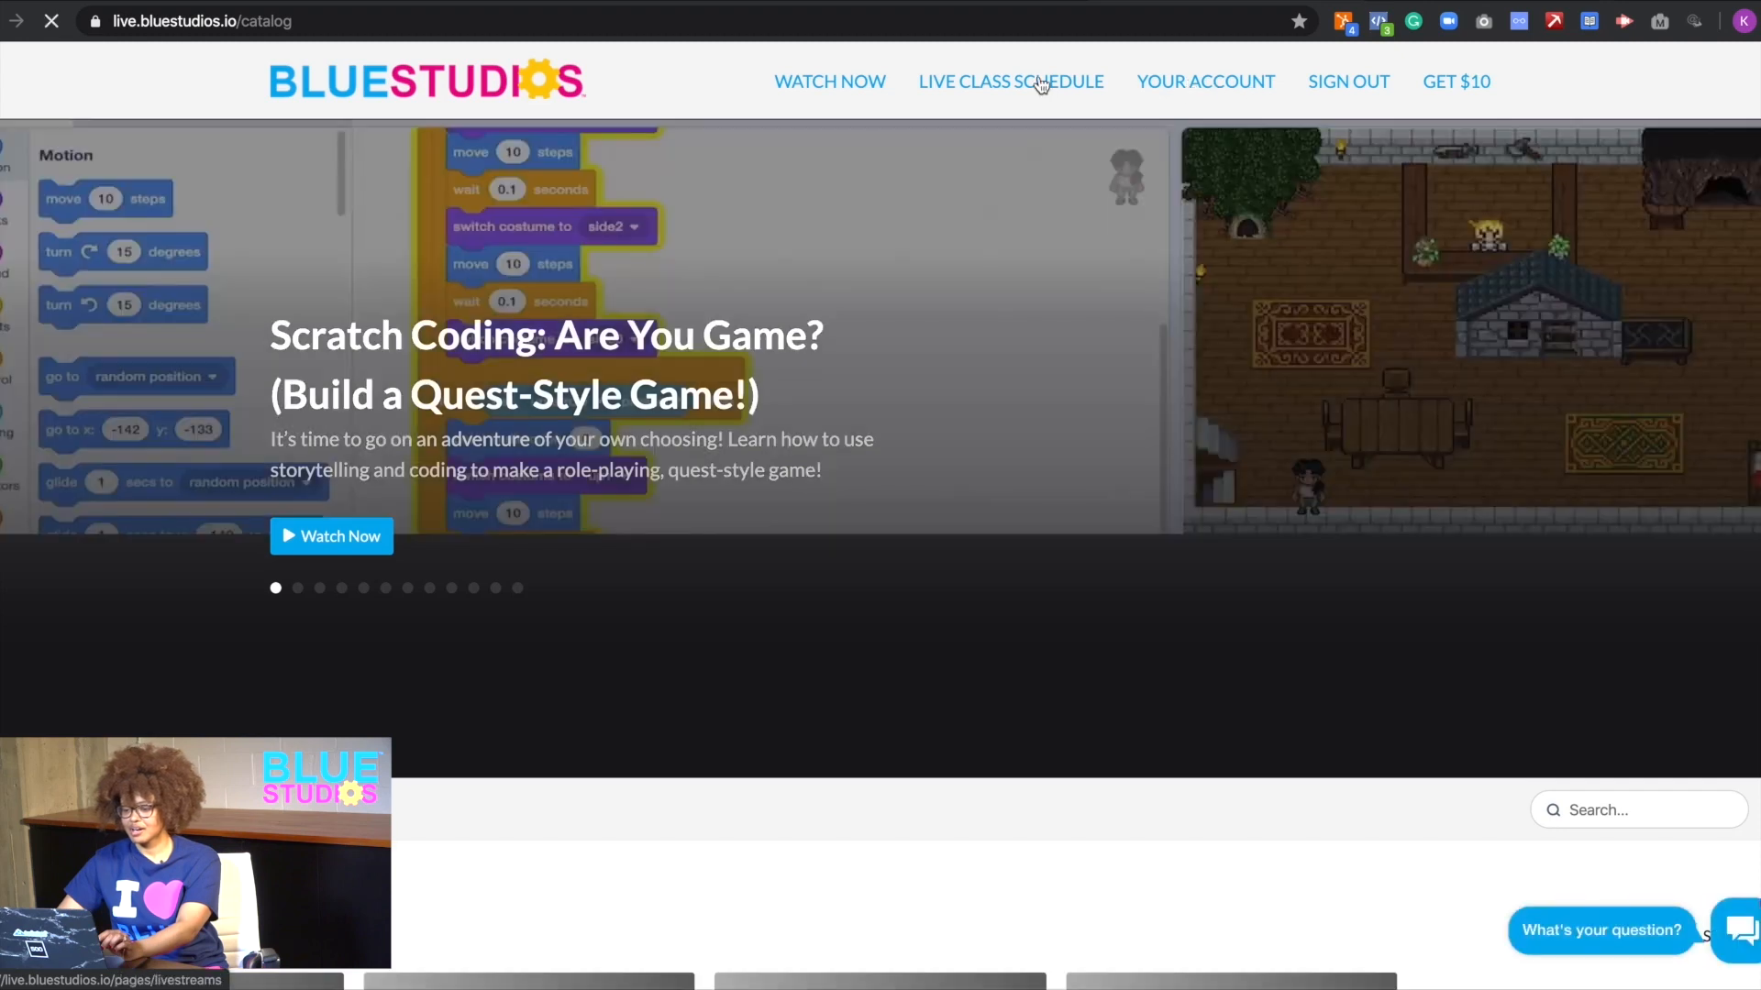
click(1041, 83)
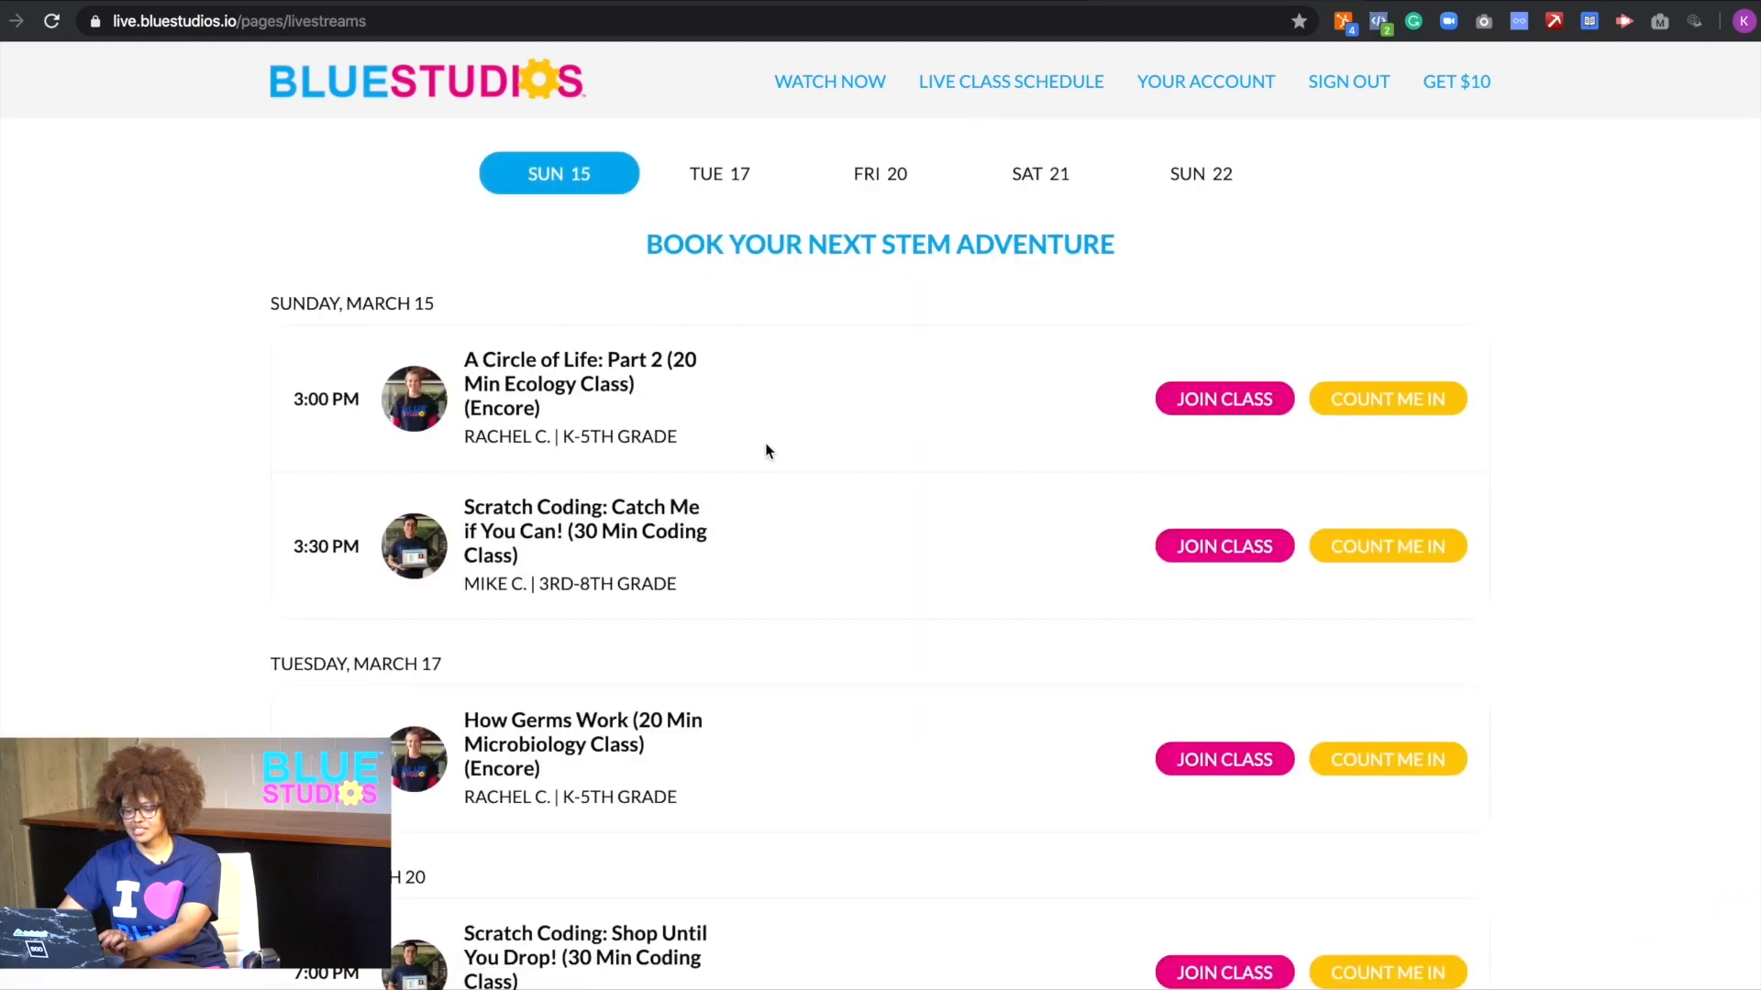
- Open the live class page for "Scratch Coding: Catch Me if You Can! (30 Min Coding Class)" from the Sunday, March 15 schedule
scroll(767, 449, down, 1)
drag(503, 492, 609, 511)
click(619, 517)
click(1218, 530)
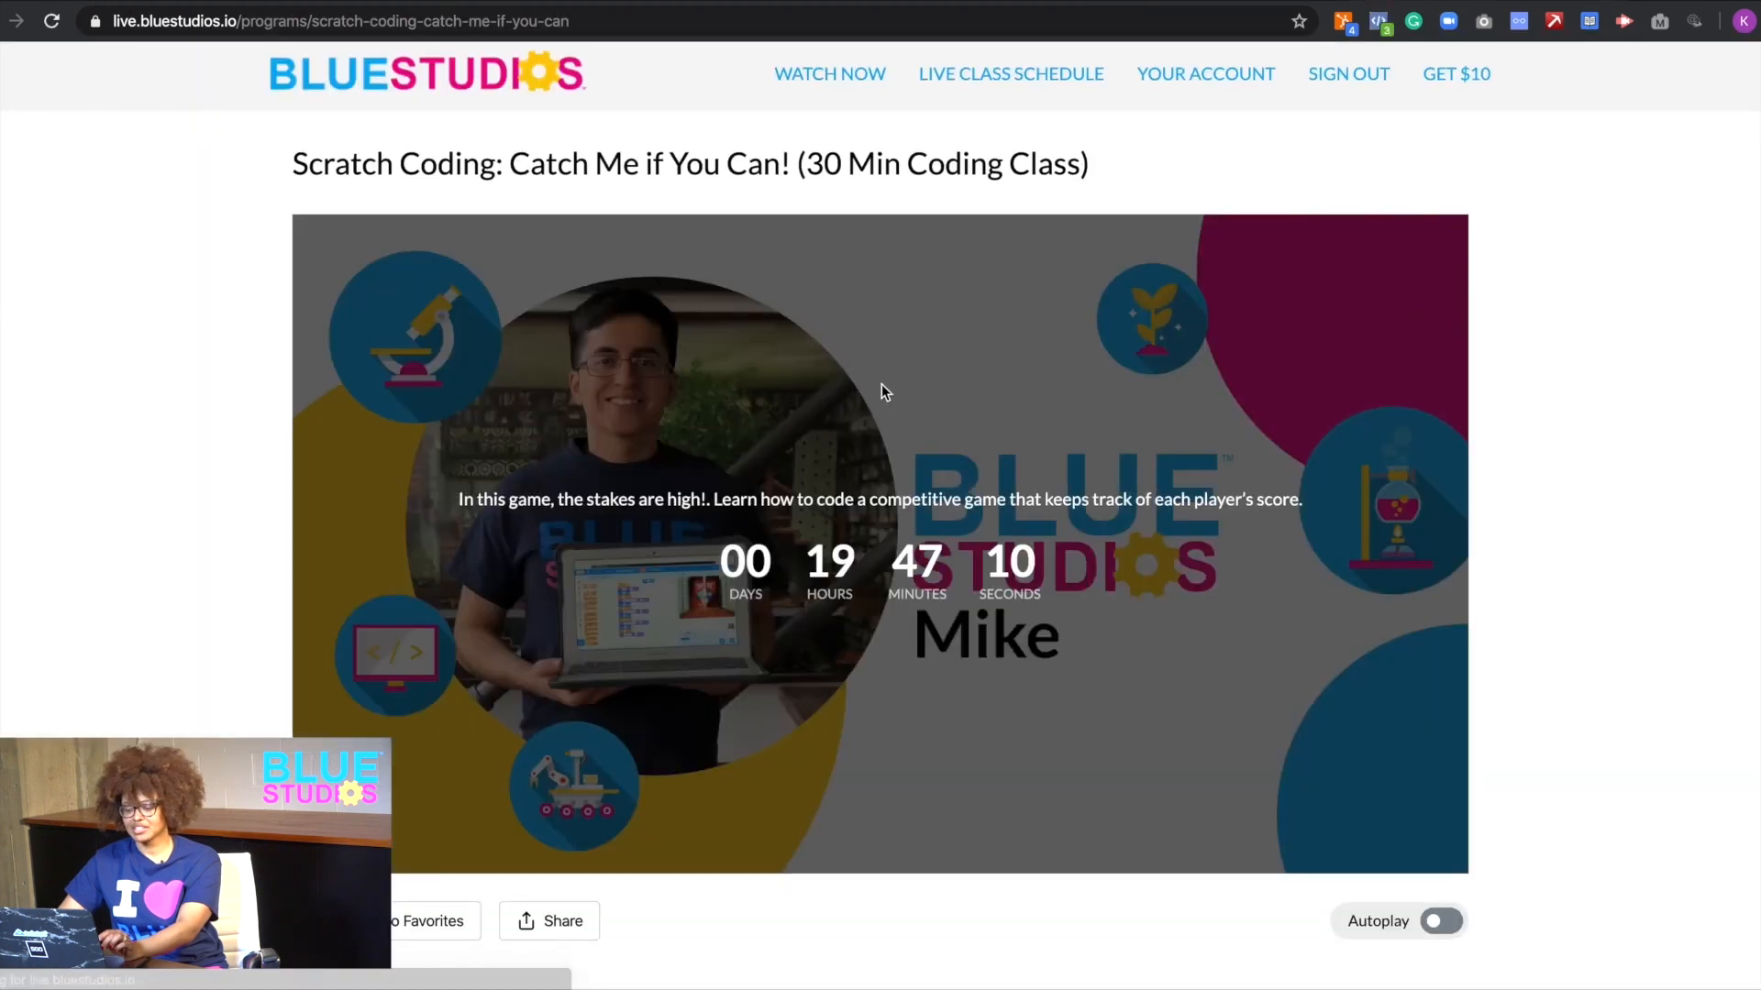
- Copy the class title "Scratch Coding: Catch Me if You Can! (30 Min Coding Class)" from the live class page
scroll(882, 384, down, 1)
scroll(882, 384, up, 1)
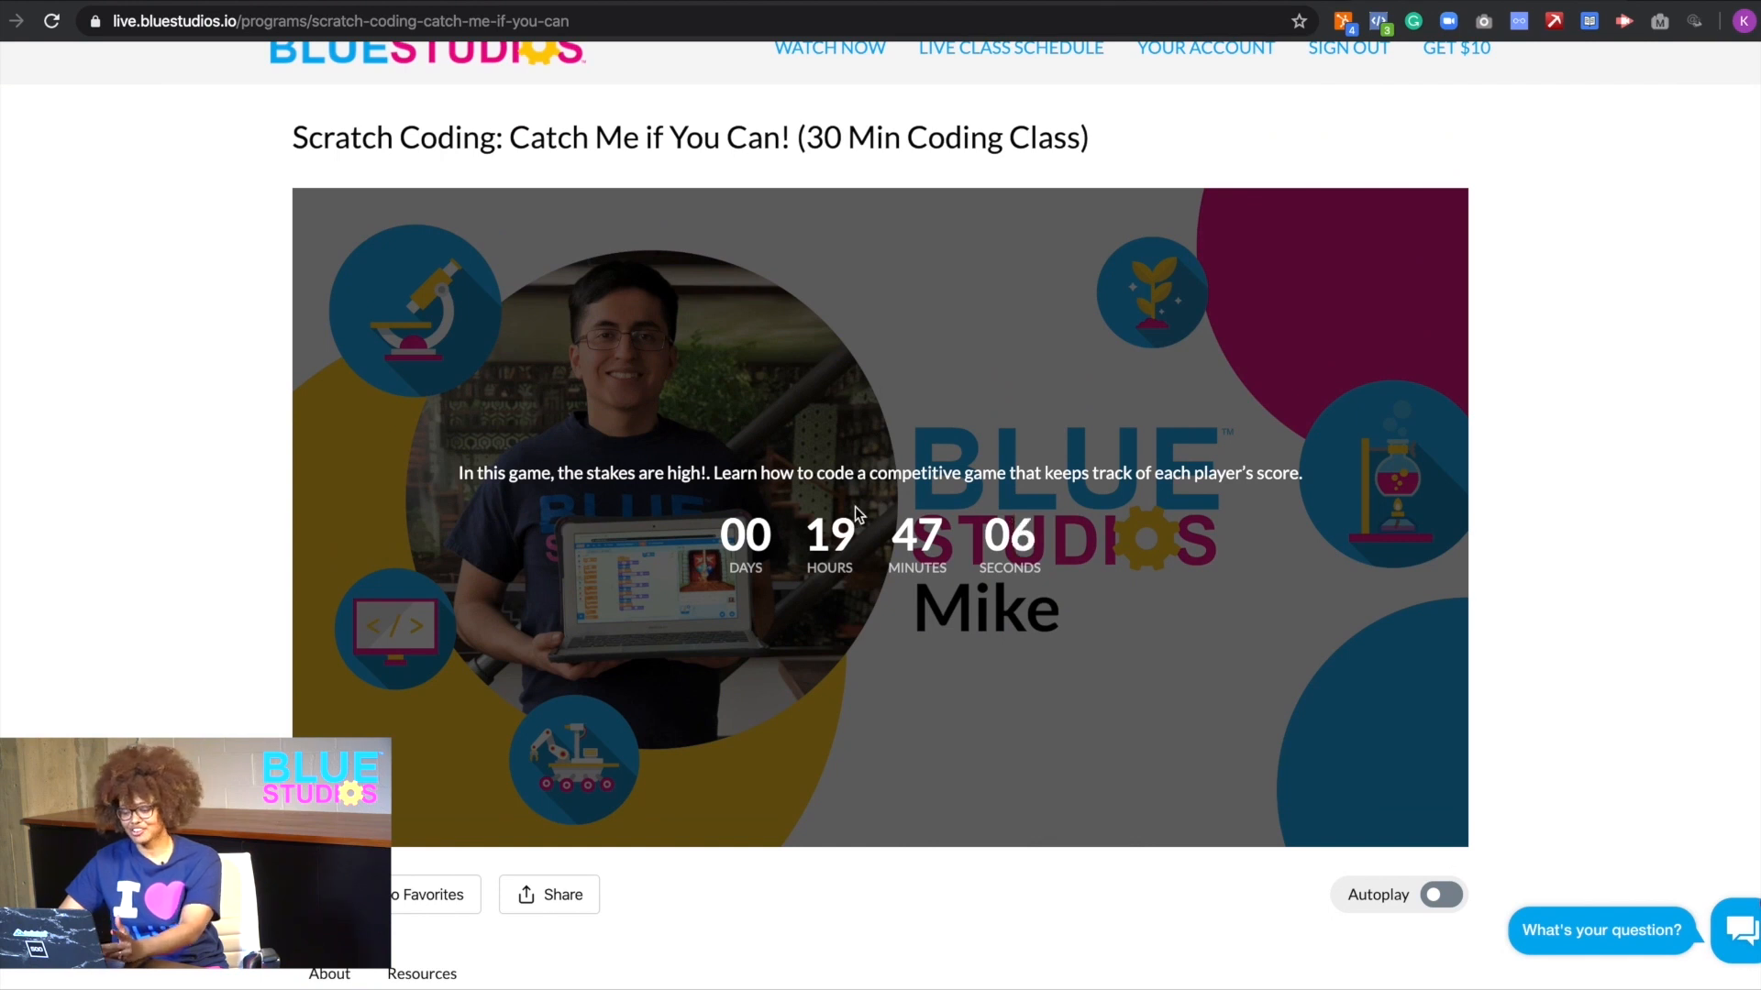
triple_click(838, 477)
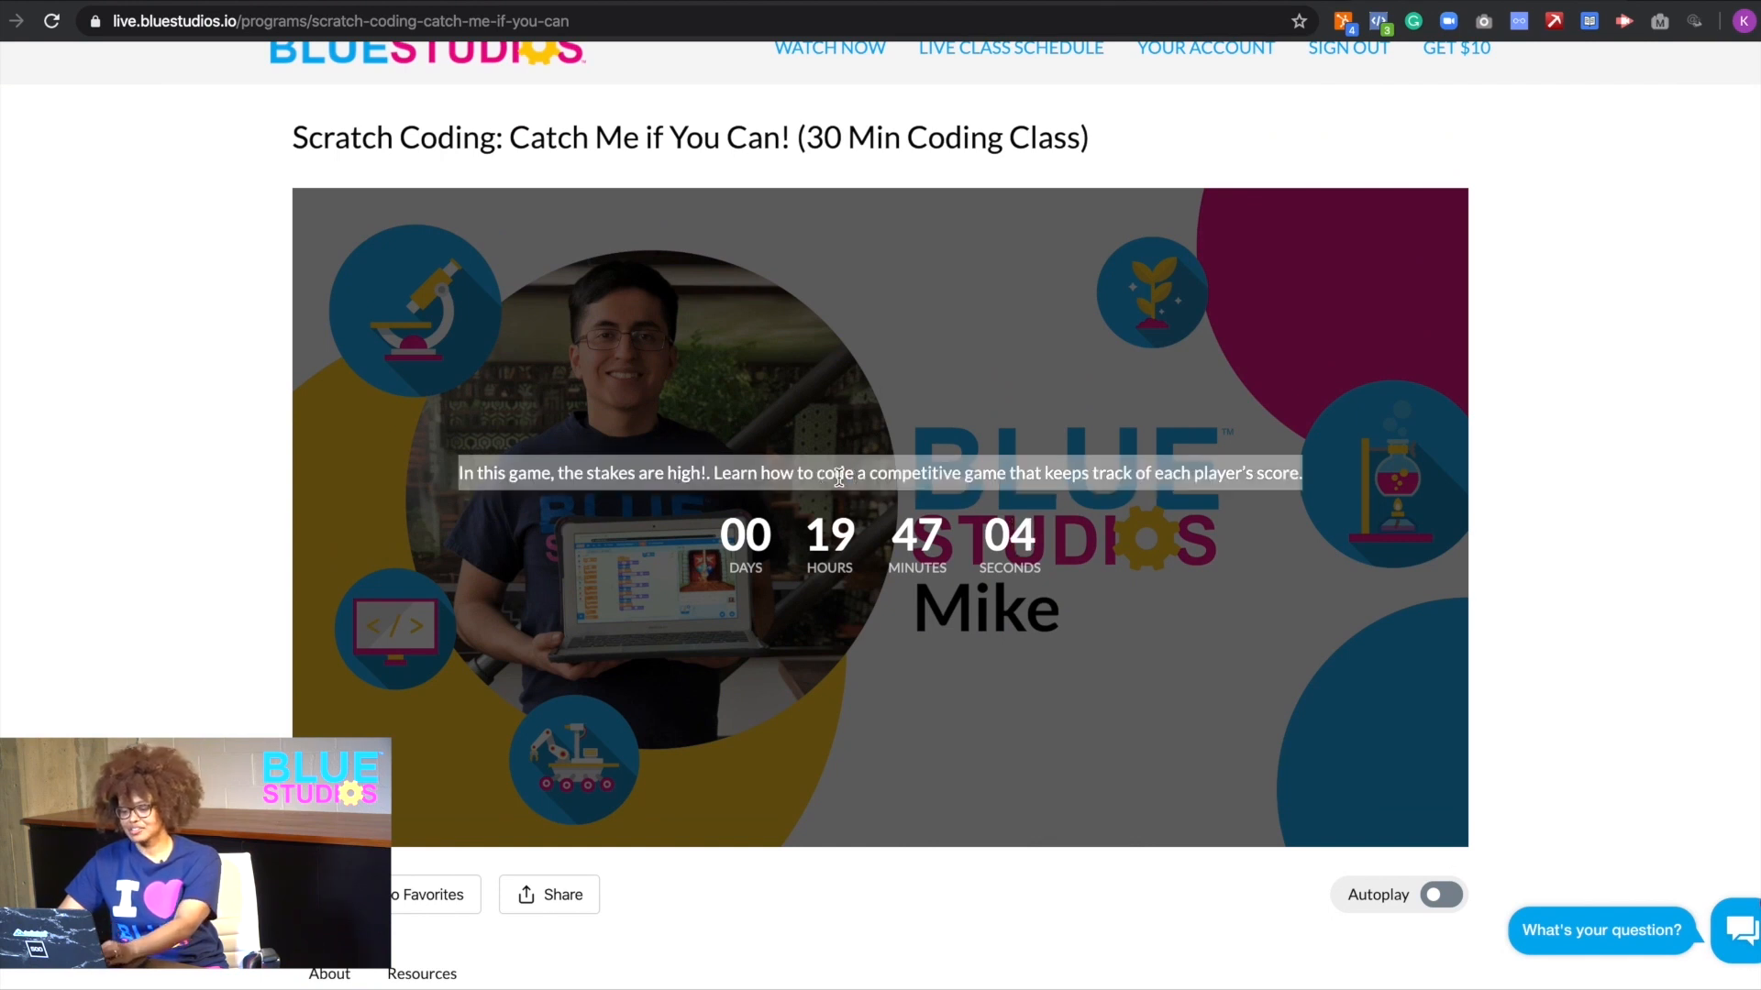
triple_click(717, 134)
key(ctrl+c)
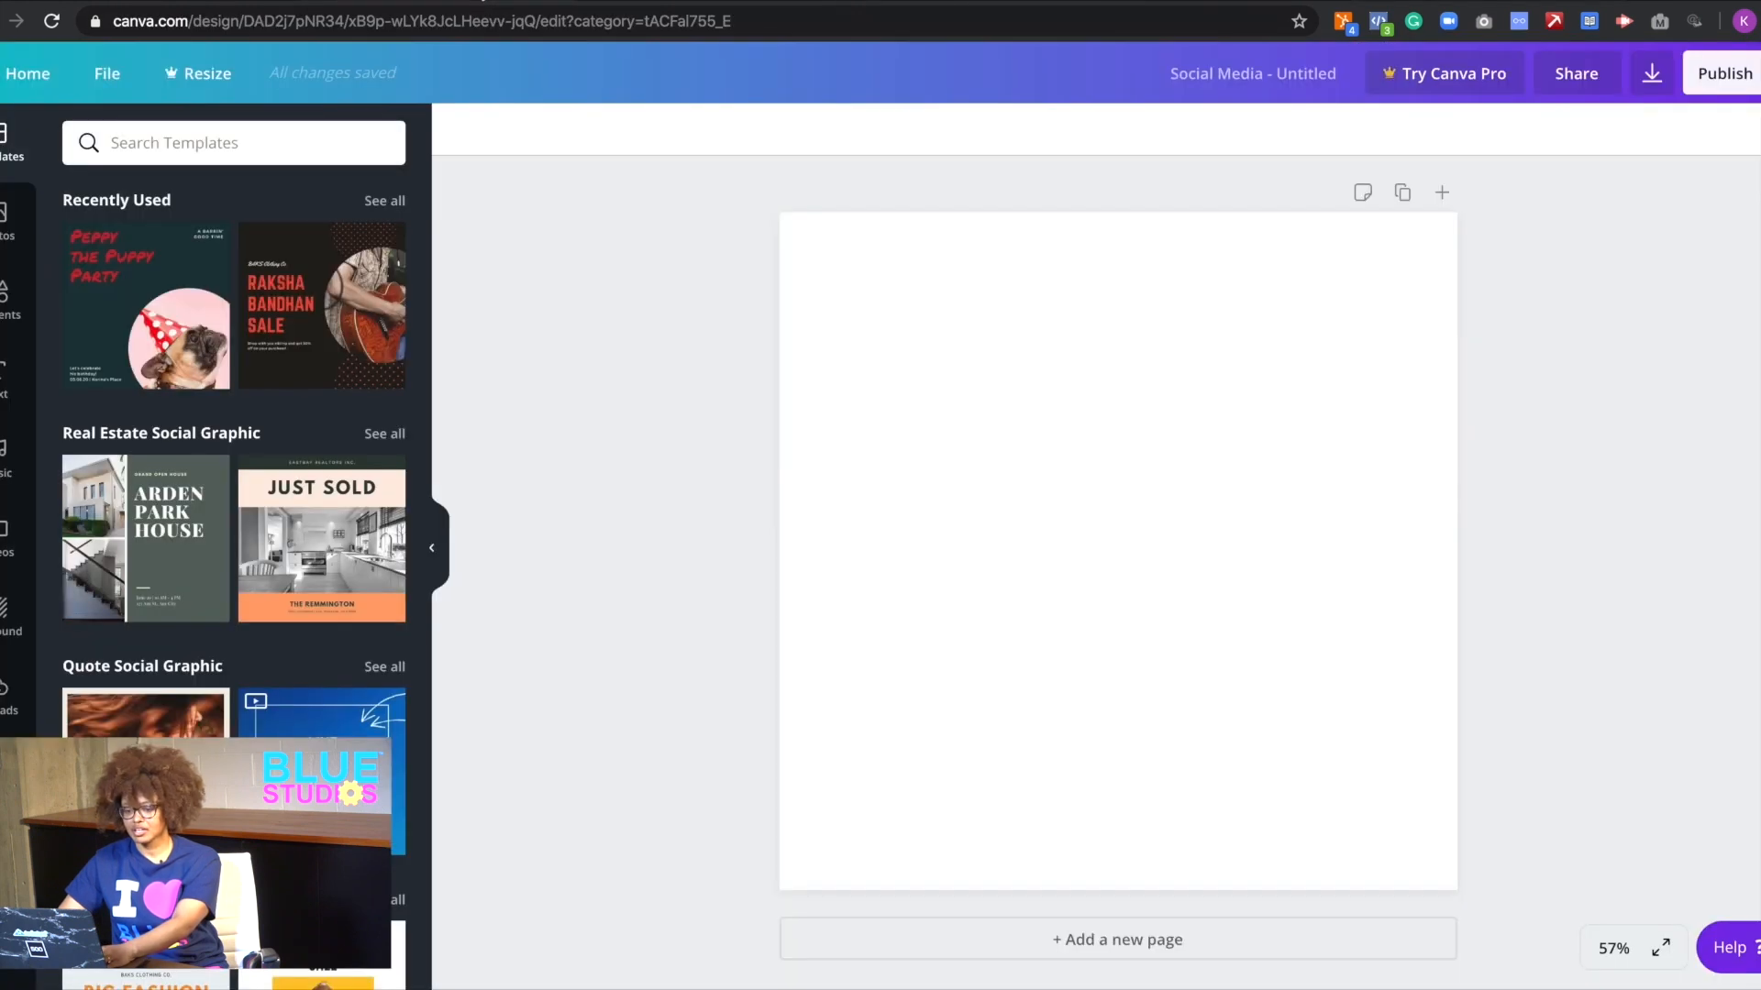
- Add a subheading containing the copied class title to the Canva page and move it to the upper part of the design
click(11, 378)
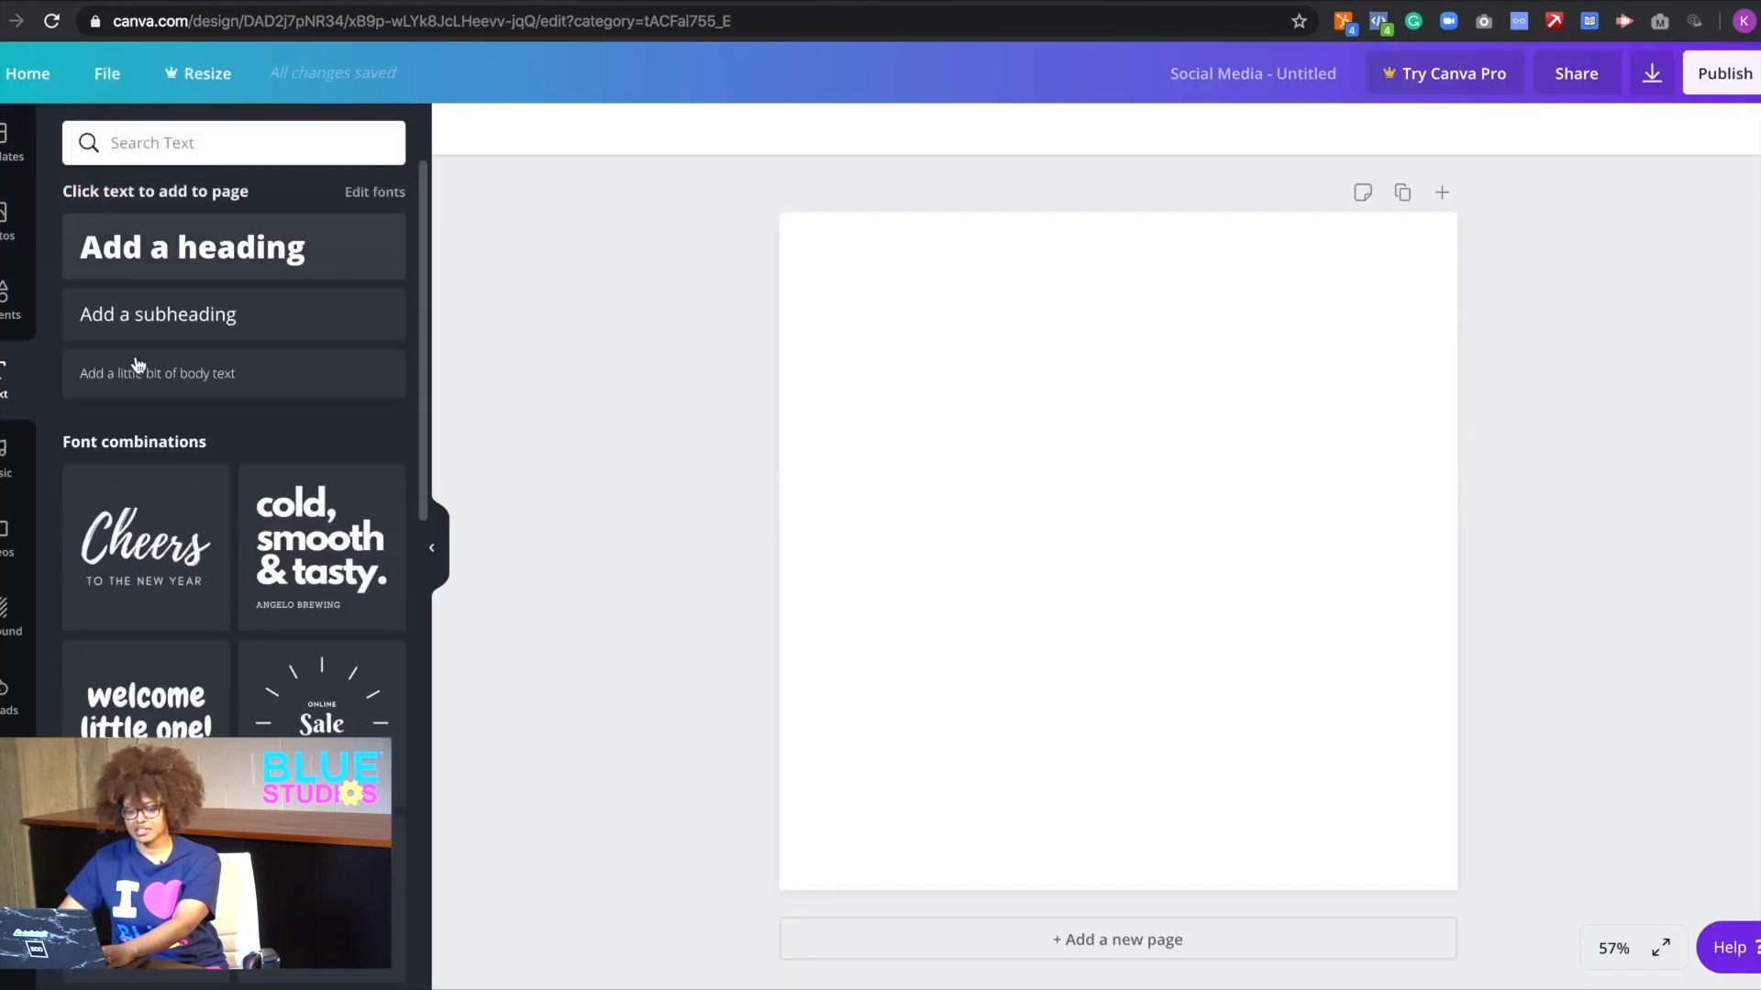
click(181, 315)
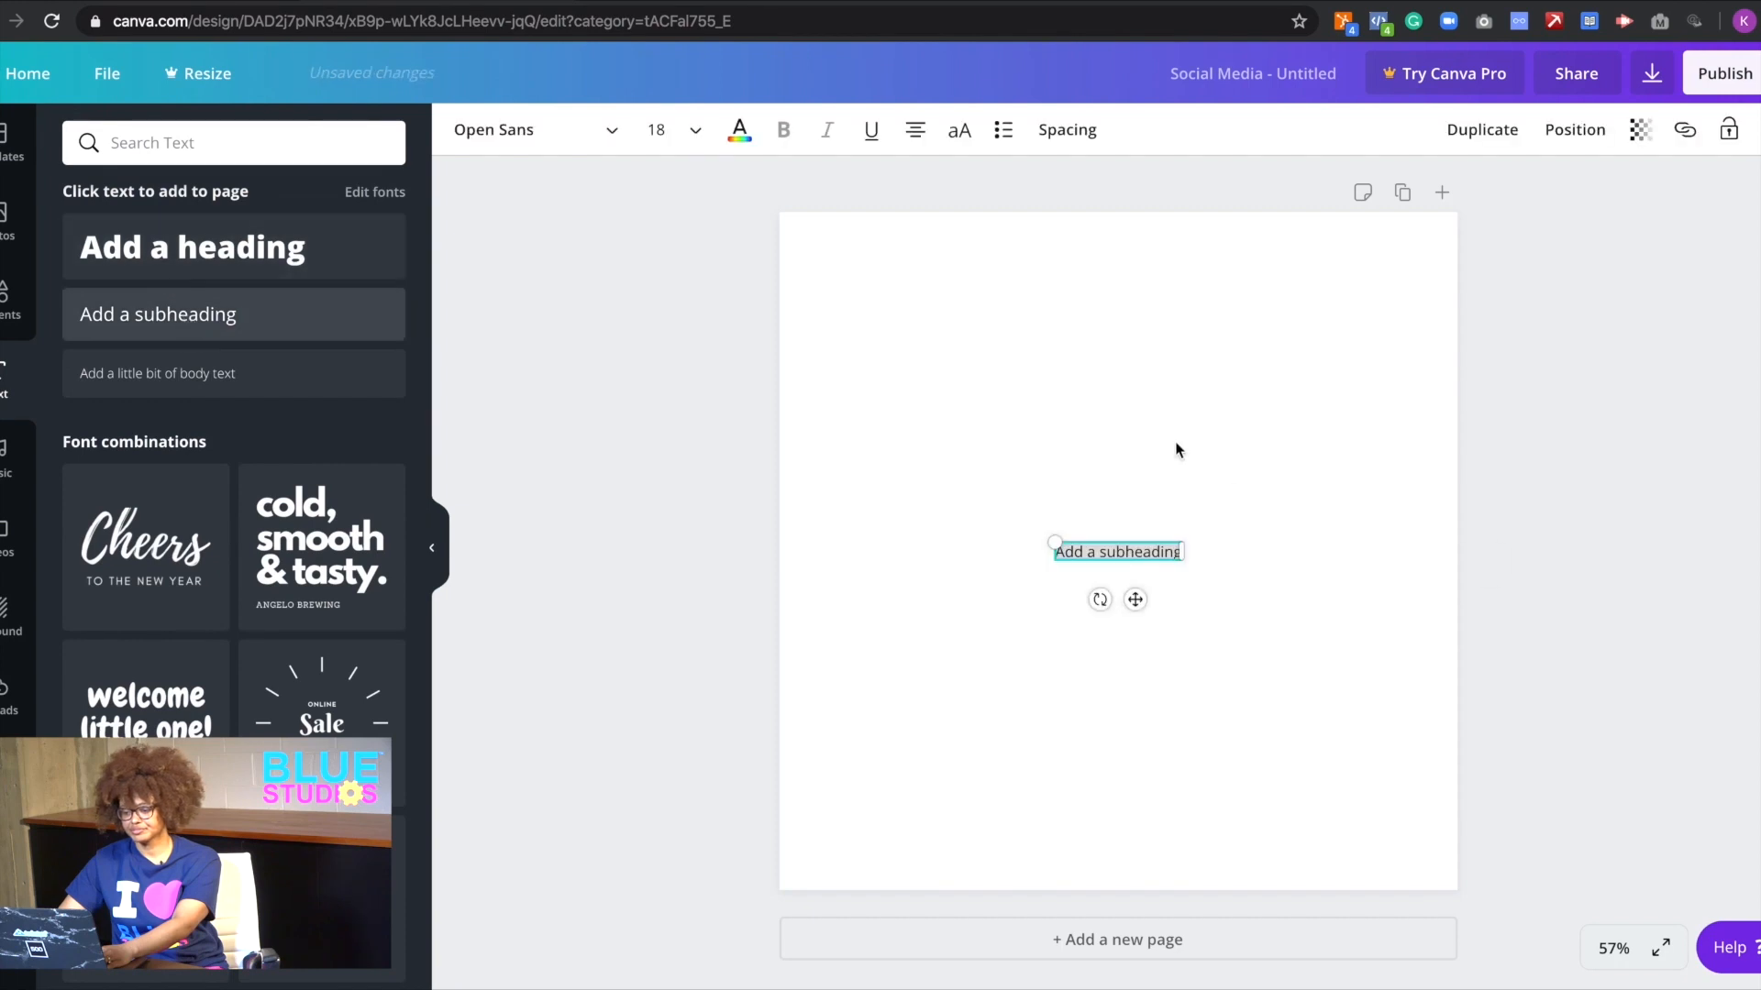
double_click(1083, 550)
key(ctrl+v)
drag(1179, 539, 1174, 345)
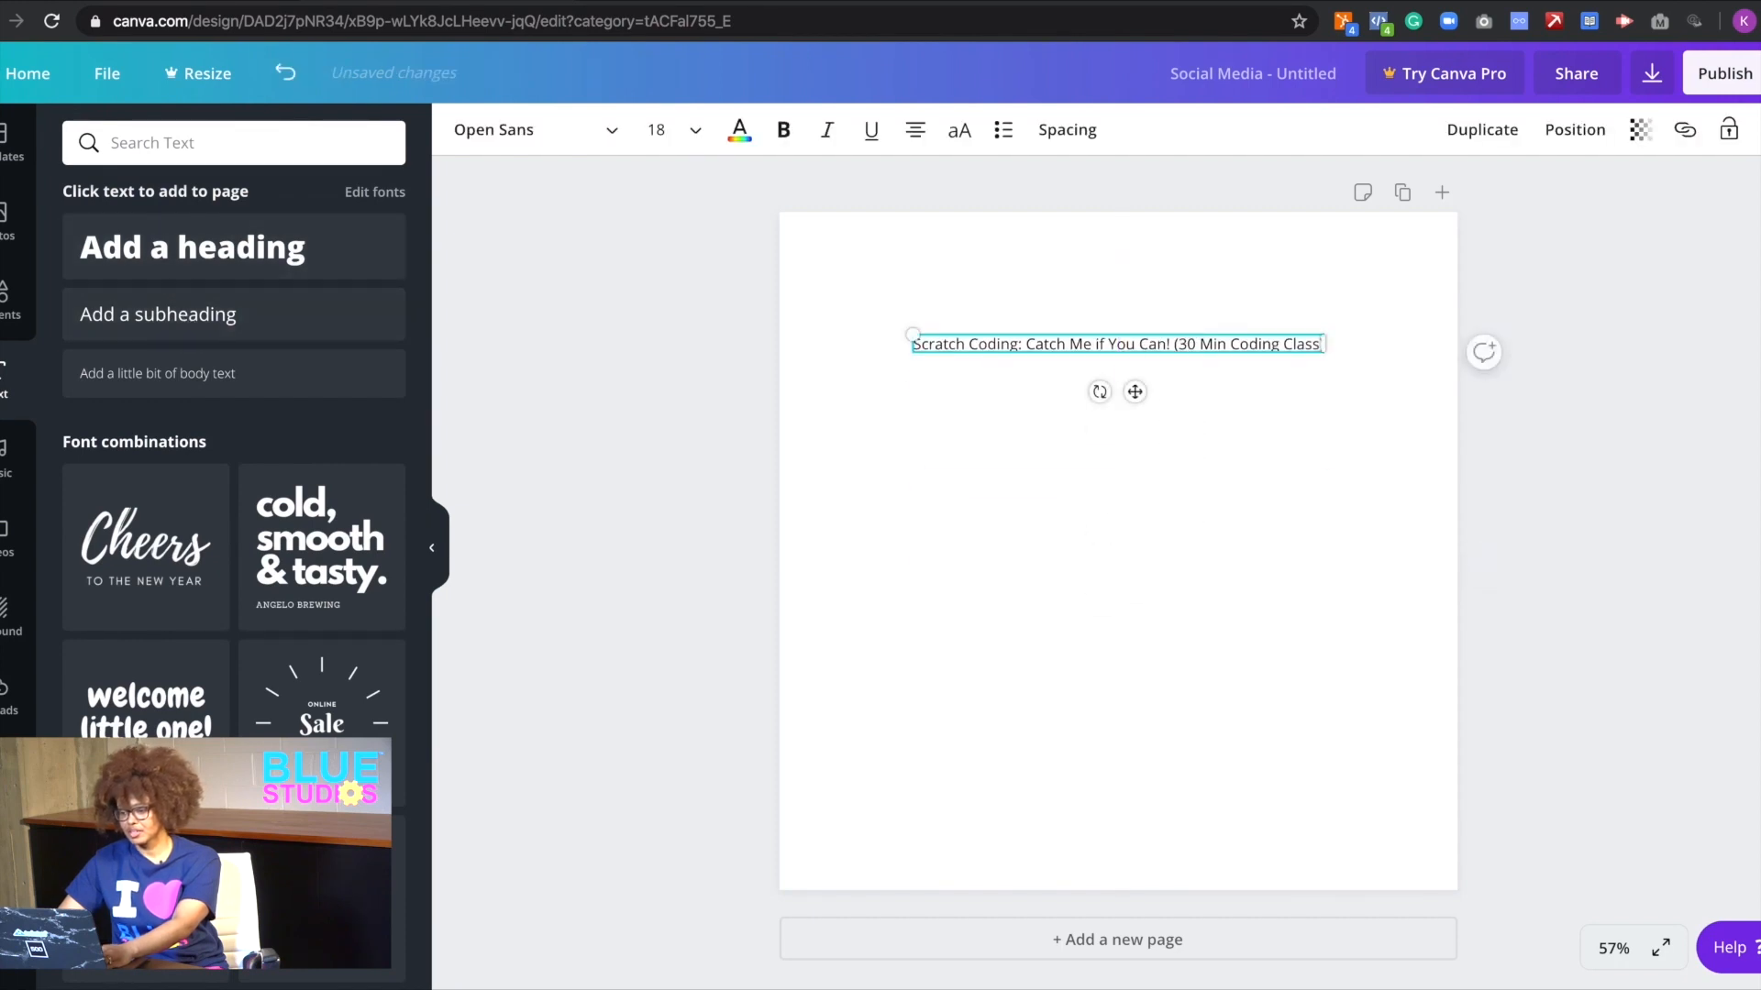
- Copy the one-line game description from the class page into a second text box directly below the title in Canva
click(1470, 1)
triple_click(713, 473)
key(ctrl+c)
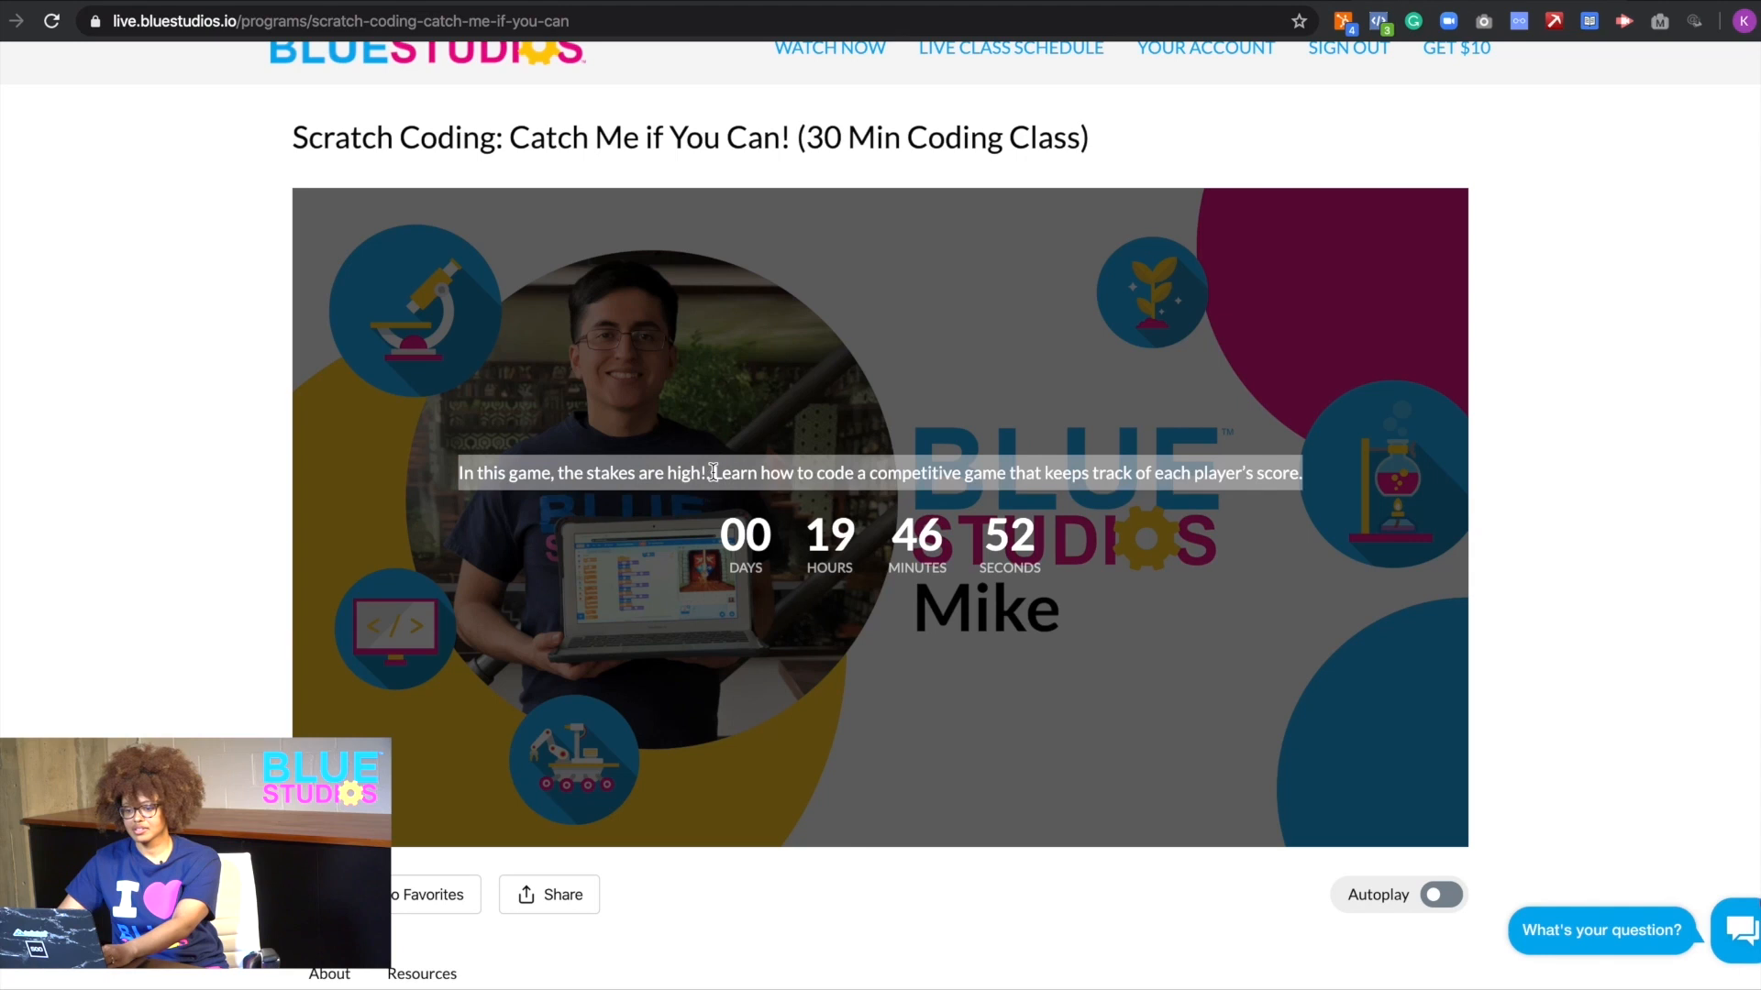
click(486, 3)
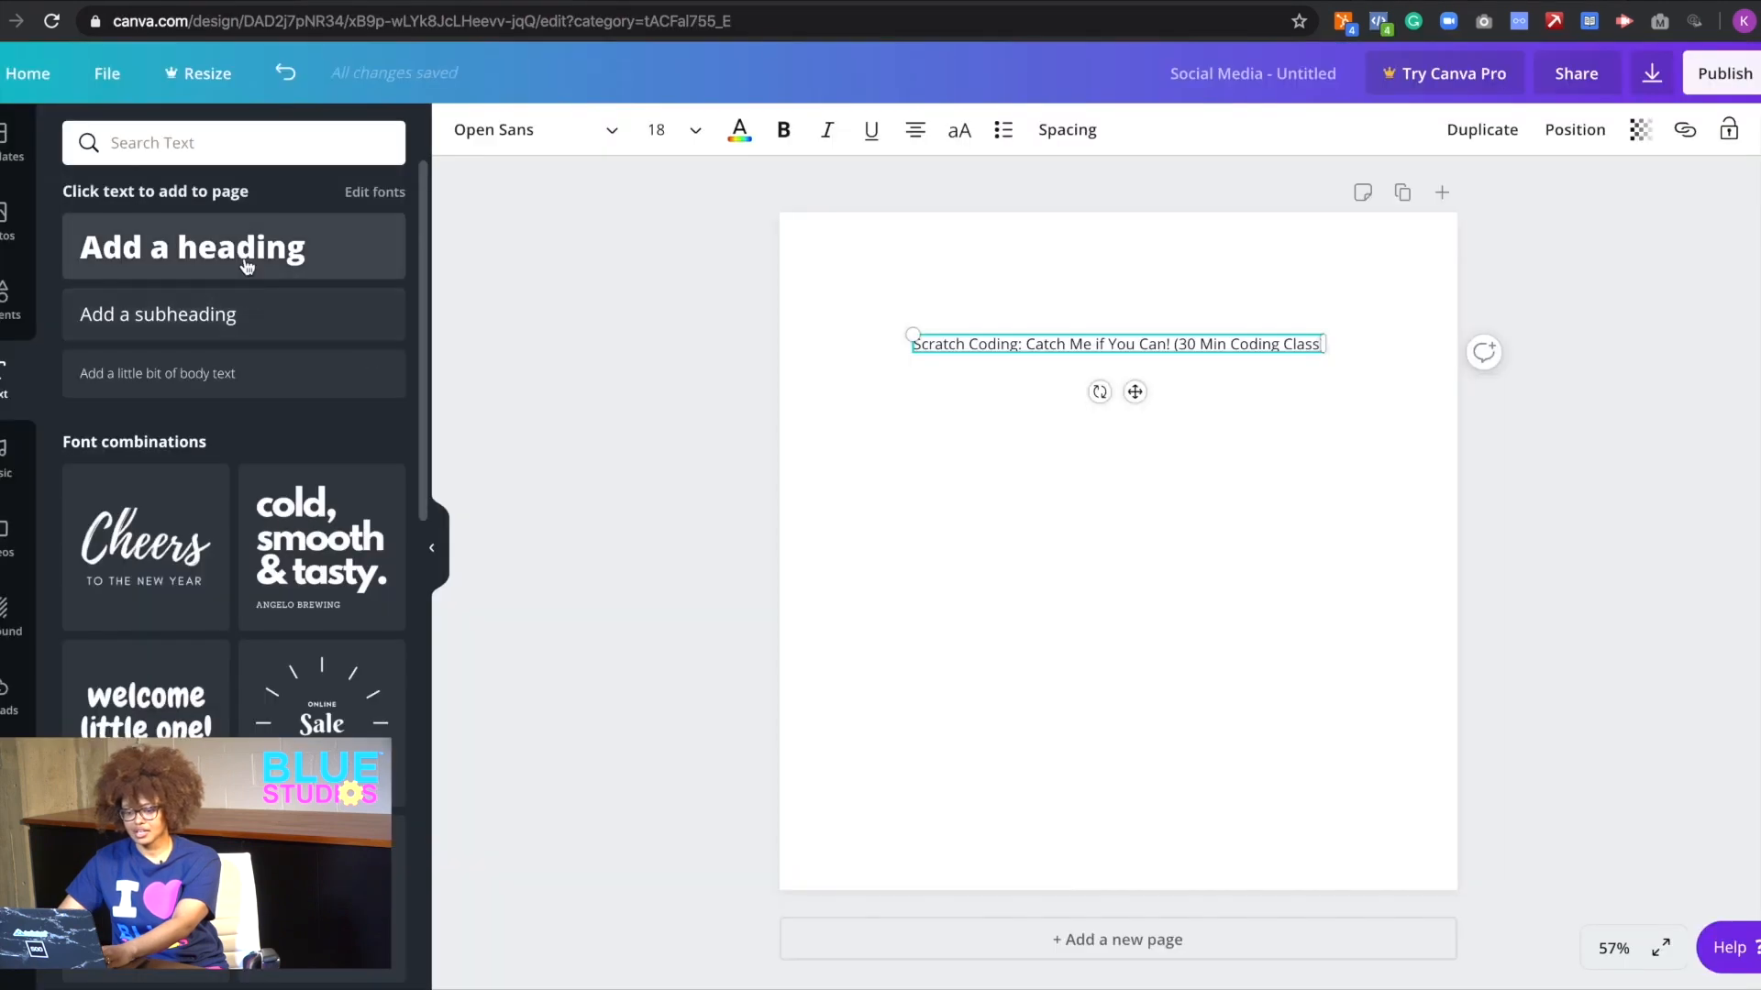
drag(254, 330, 952, 381)
key(ctrl+v)
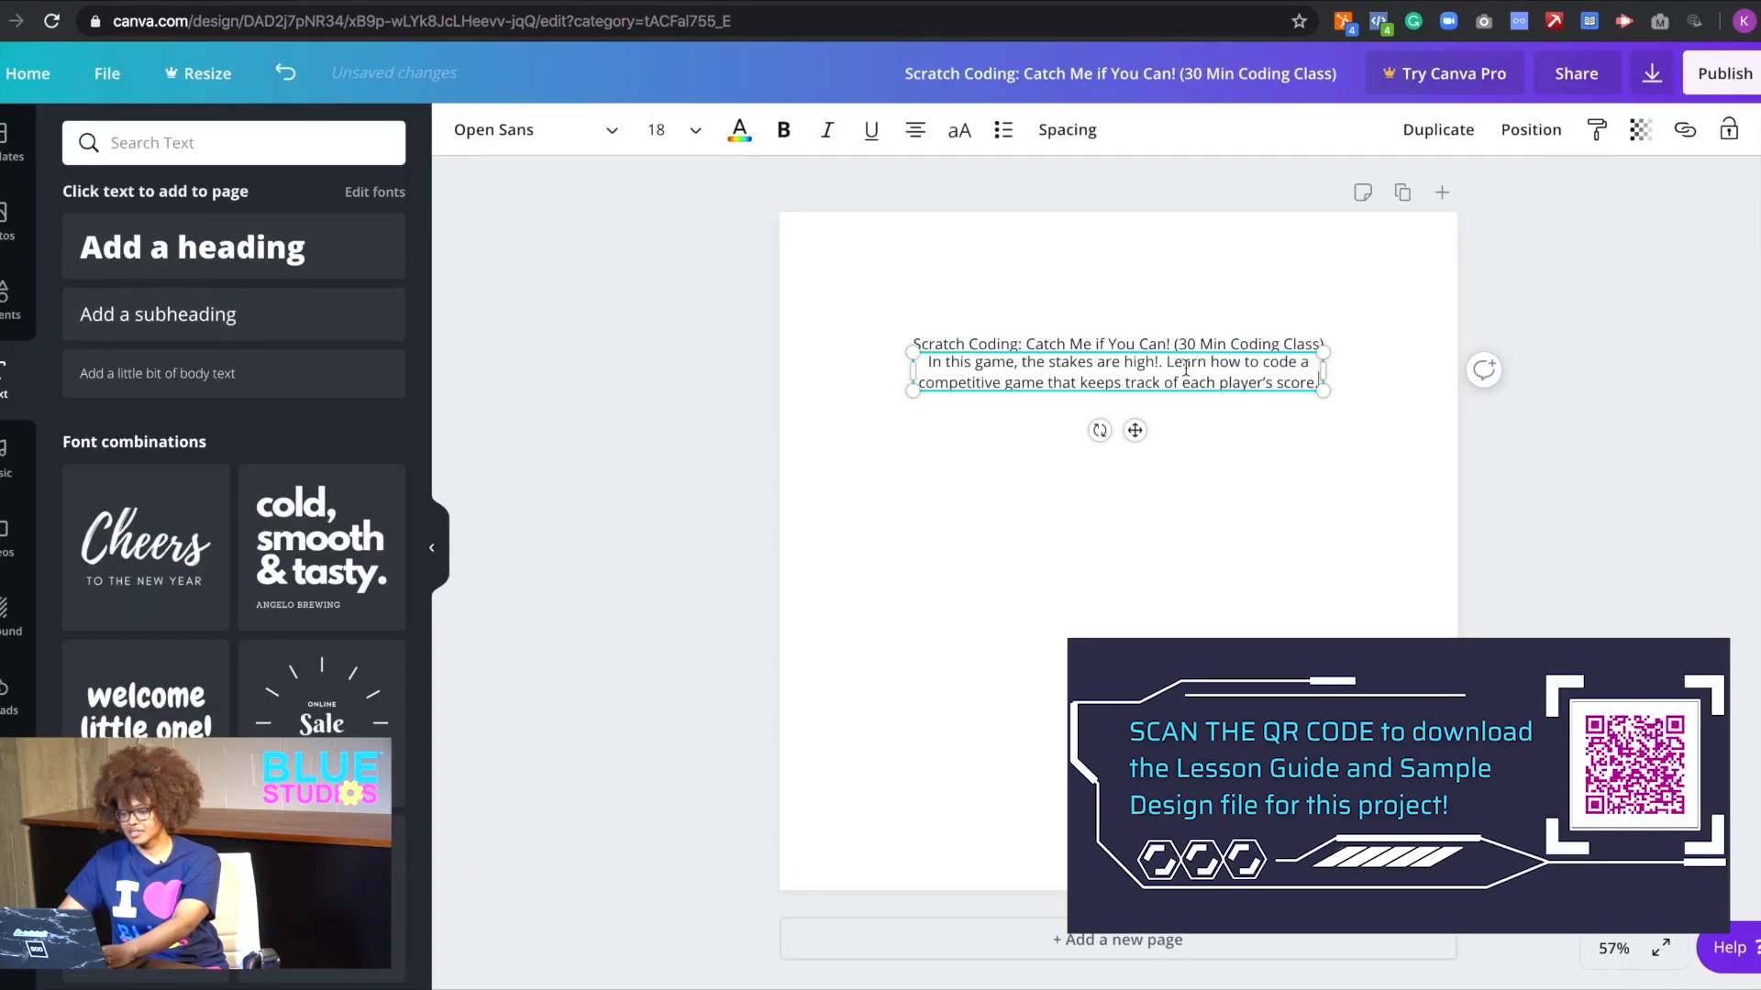
- Remove the stray period after "high!" in the description and move the text box down, leaving a gap below the title
click(1162, 361)
key(BackSpace)
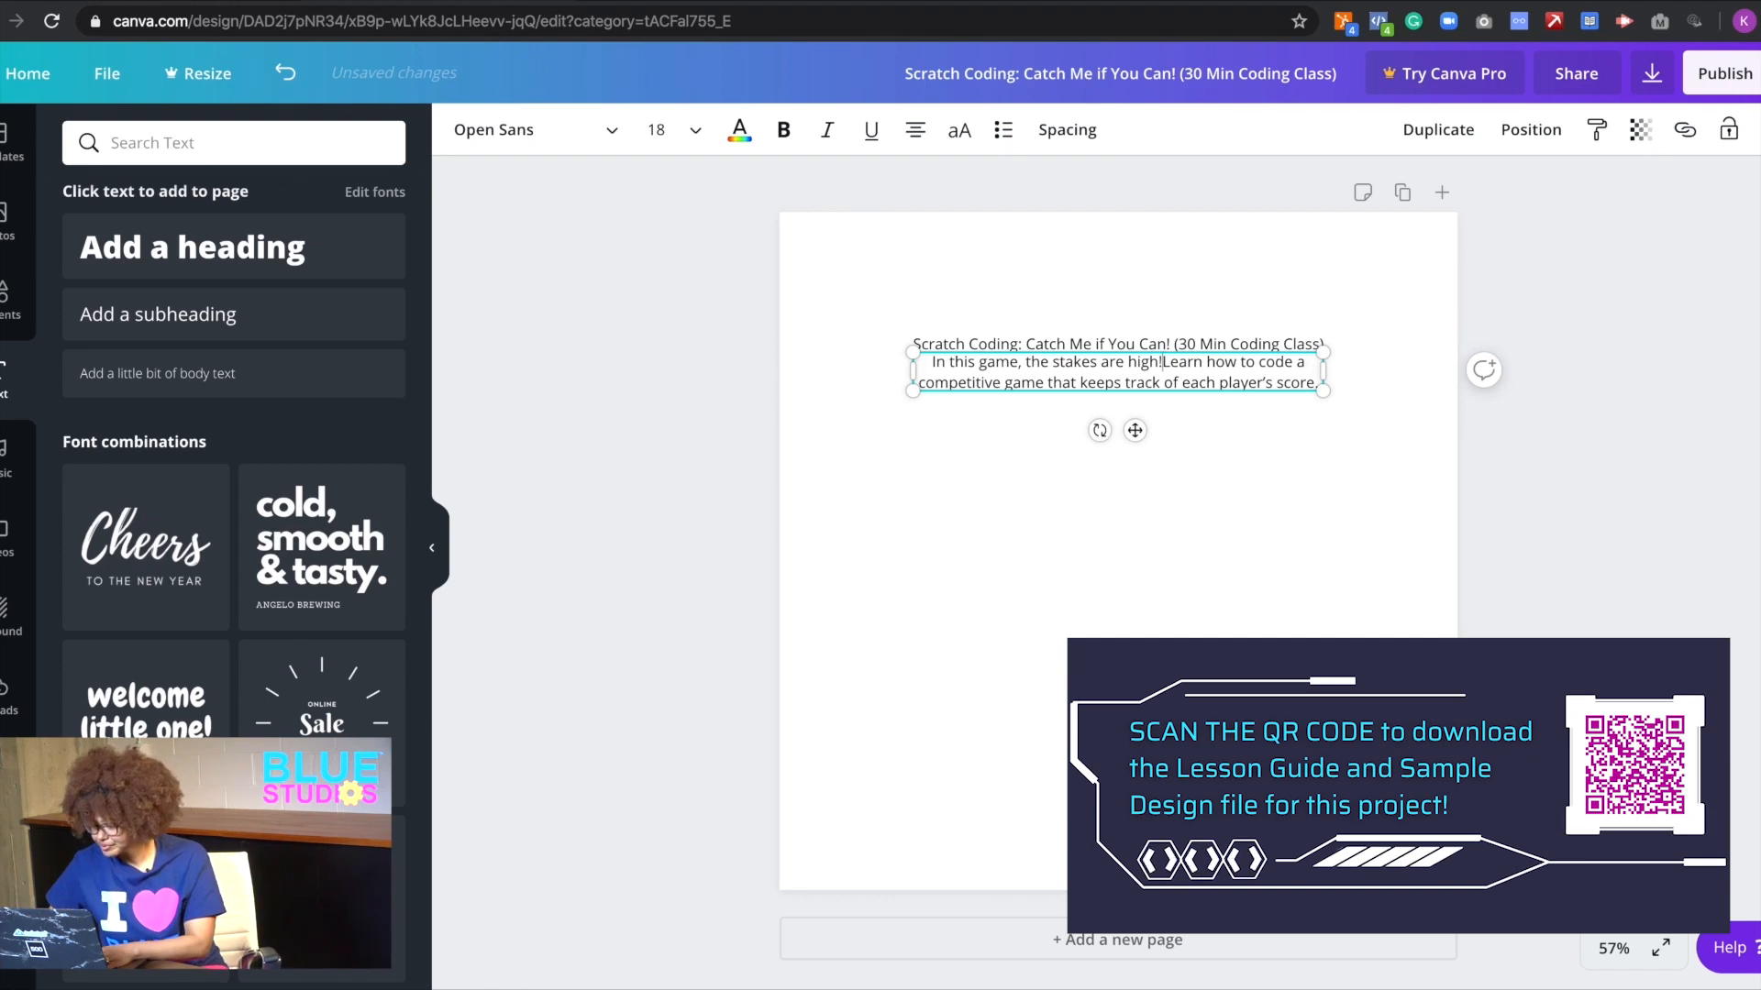
drag(1211, 354, 1215, 431)
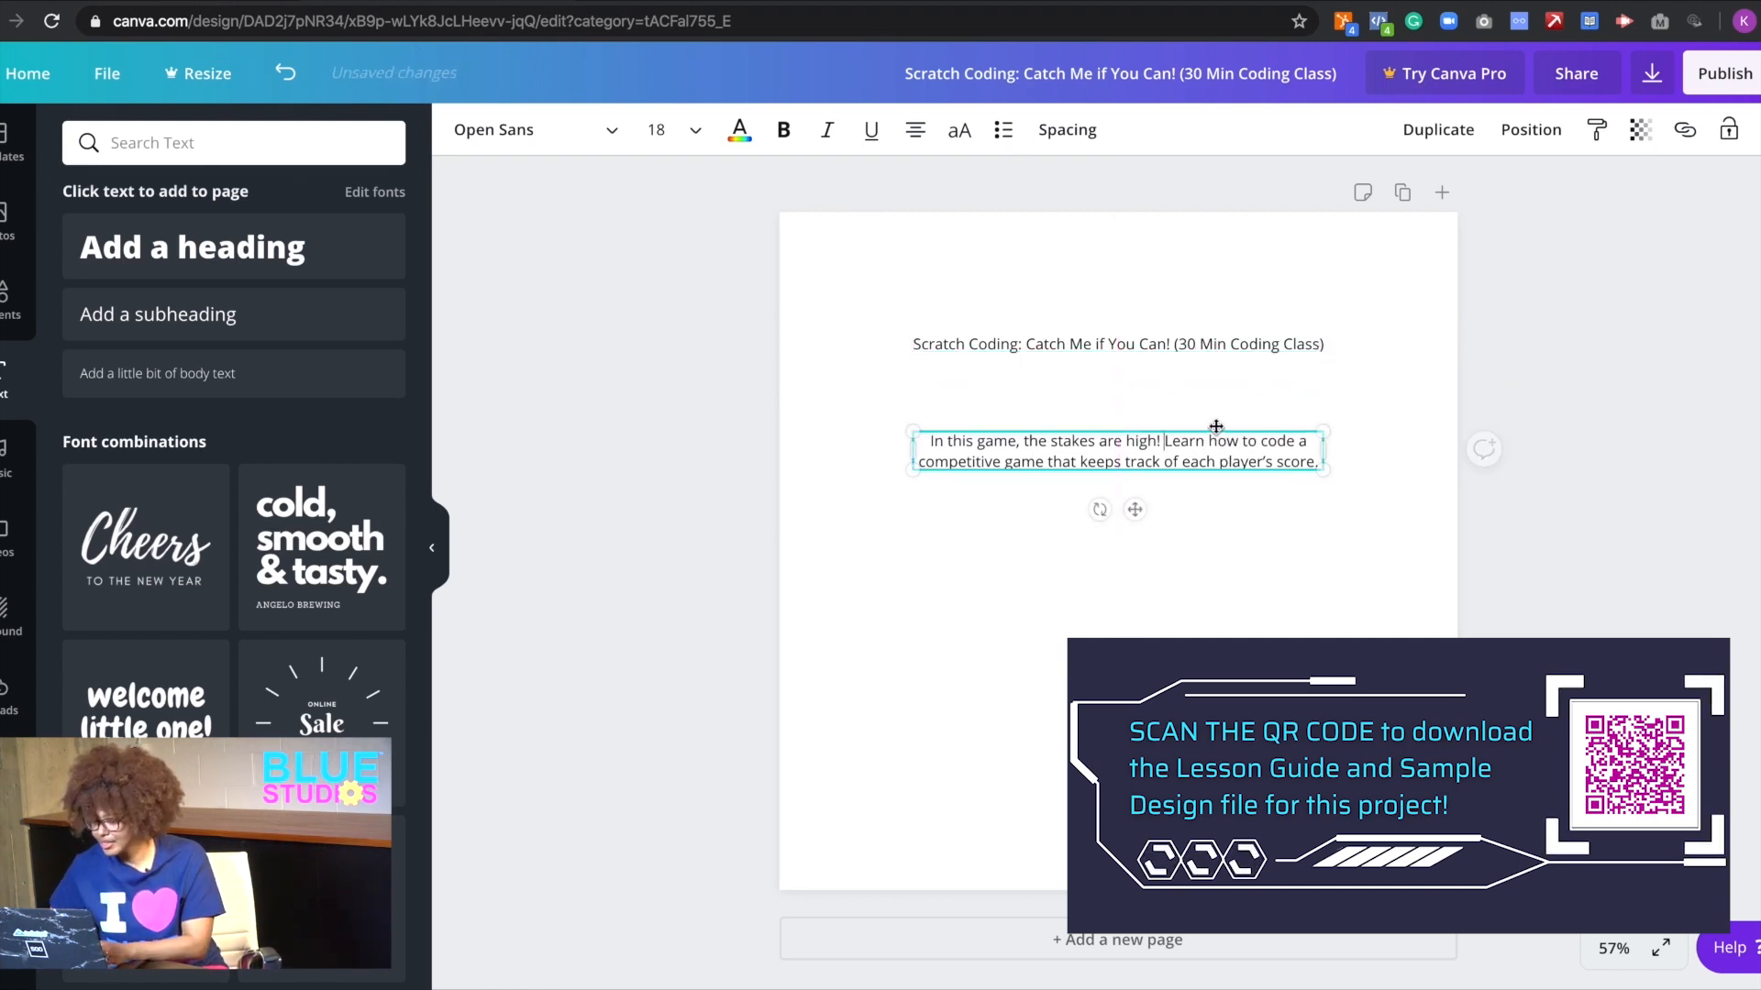
click(1210, 372)
- Look over the Blue Studios class page and its About section, and return to the Canva design
click(550, 2)
scroll(866, 330, down, 3)
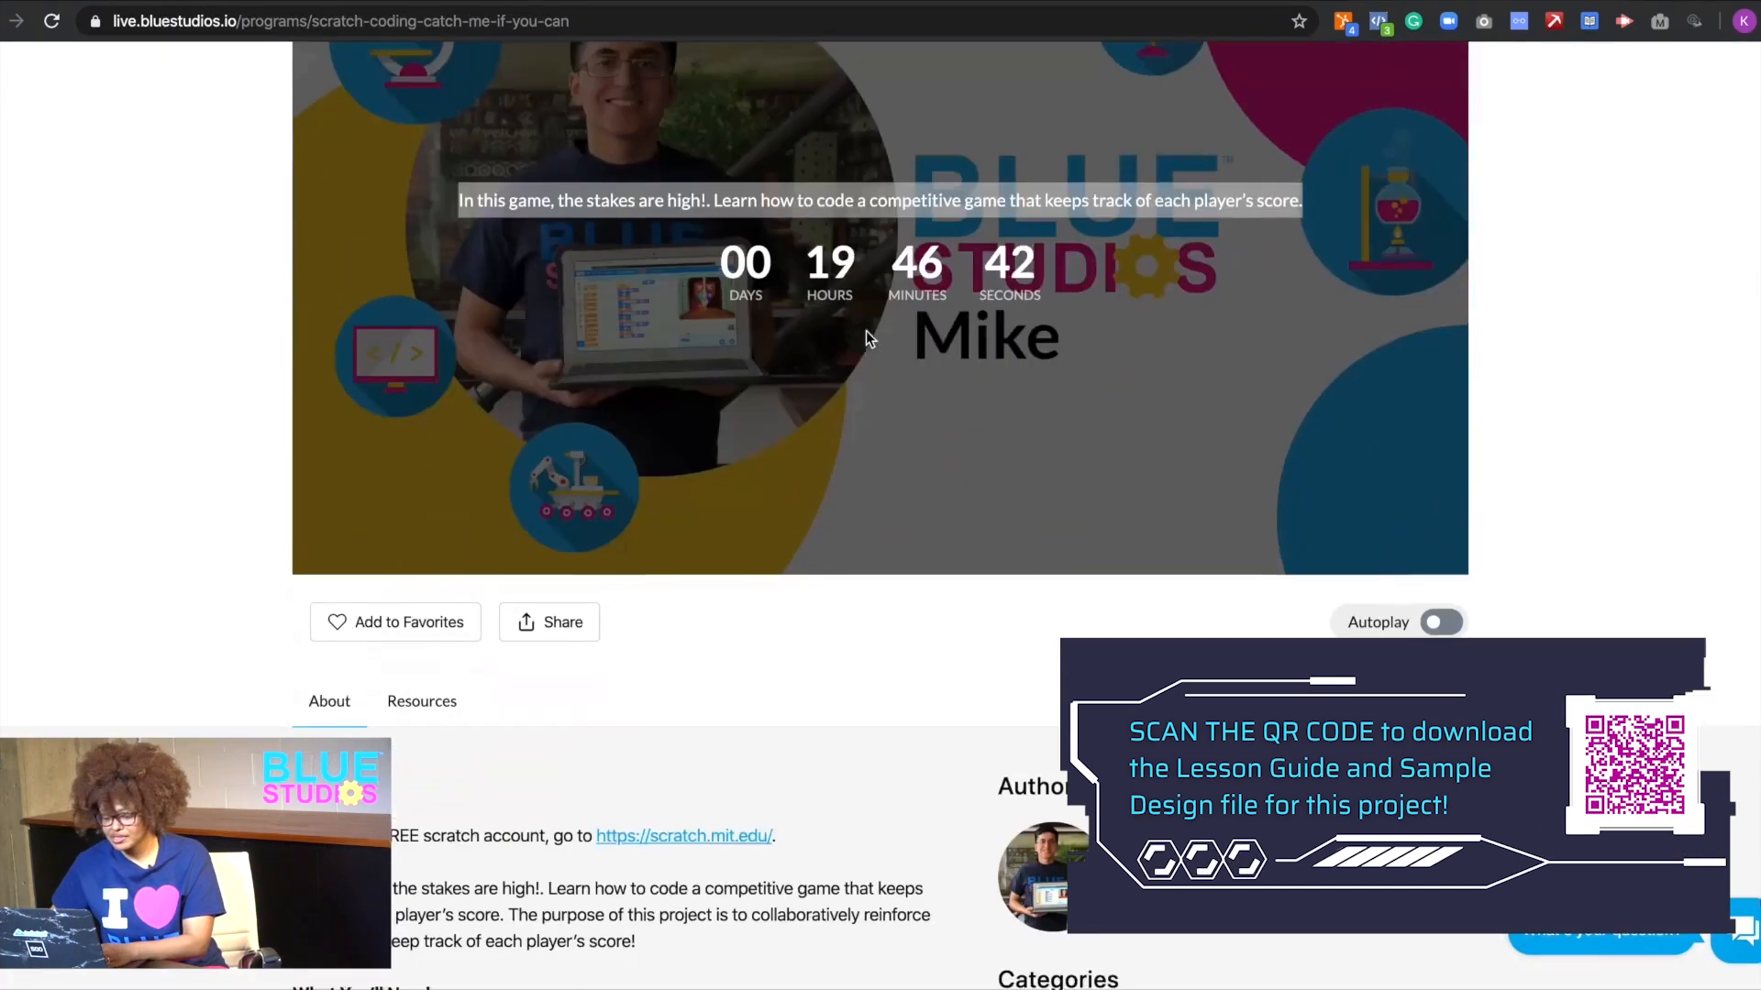
scroll(866, 336, up, 4)
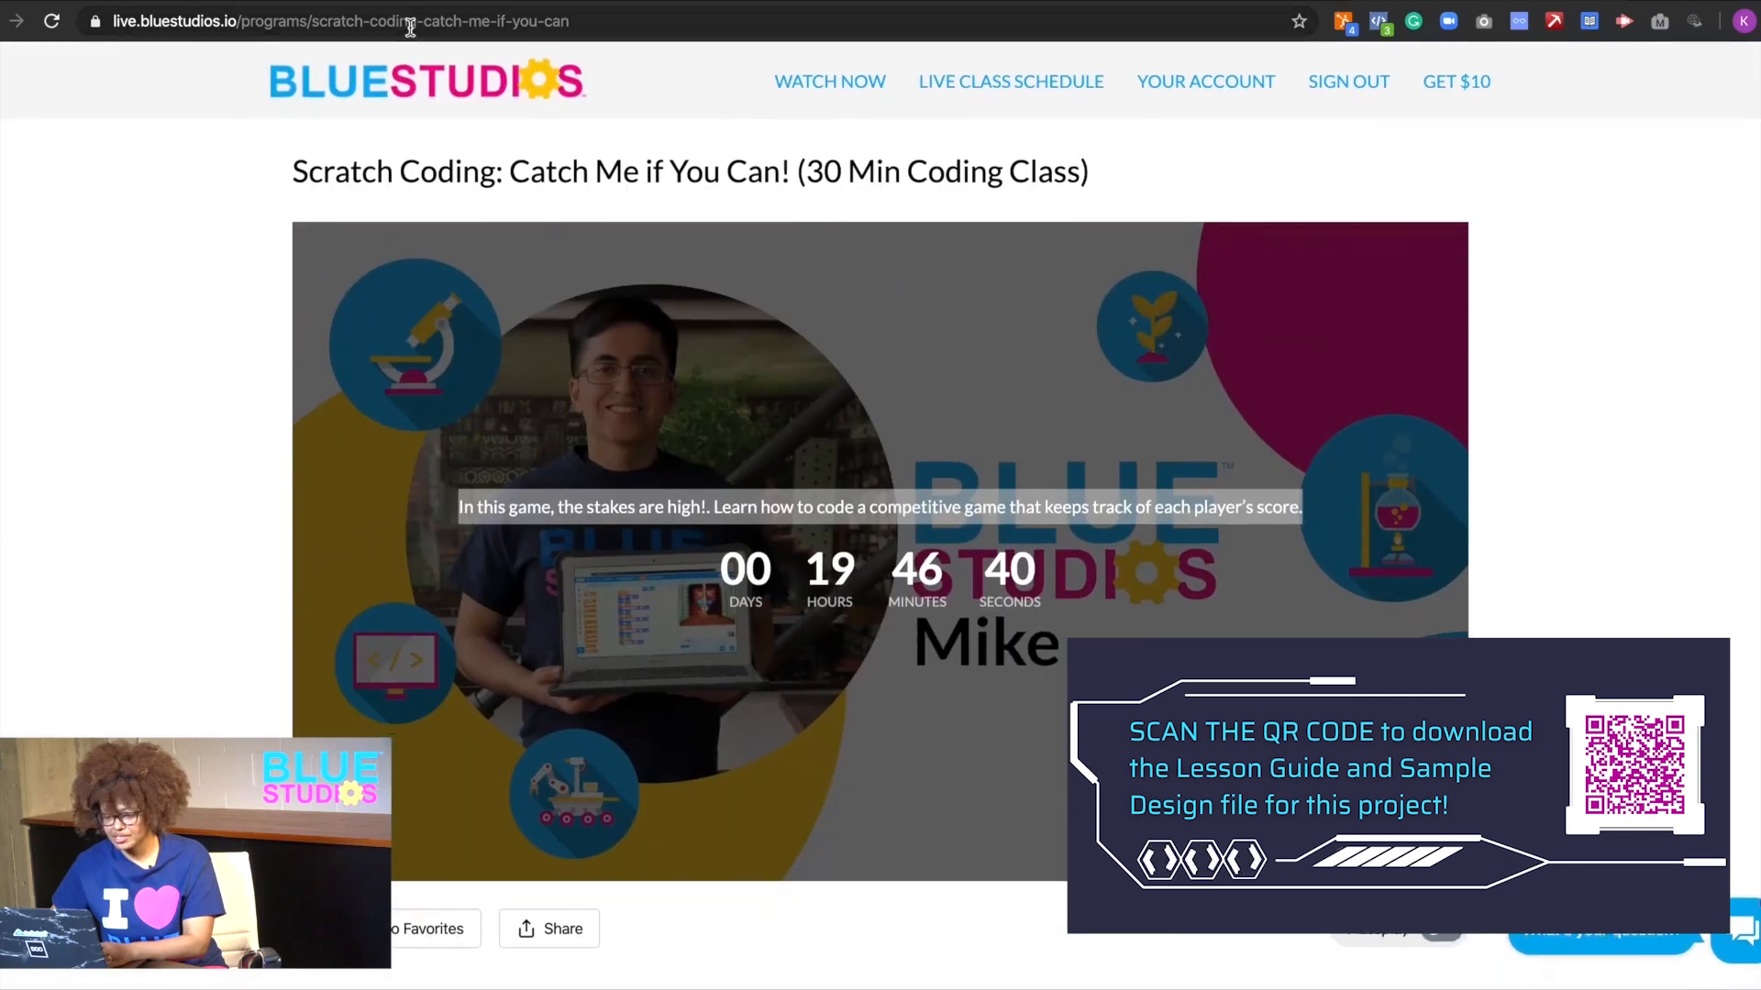
click(642, 21)
click(719, 2)
click(587, 1)
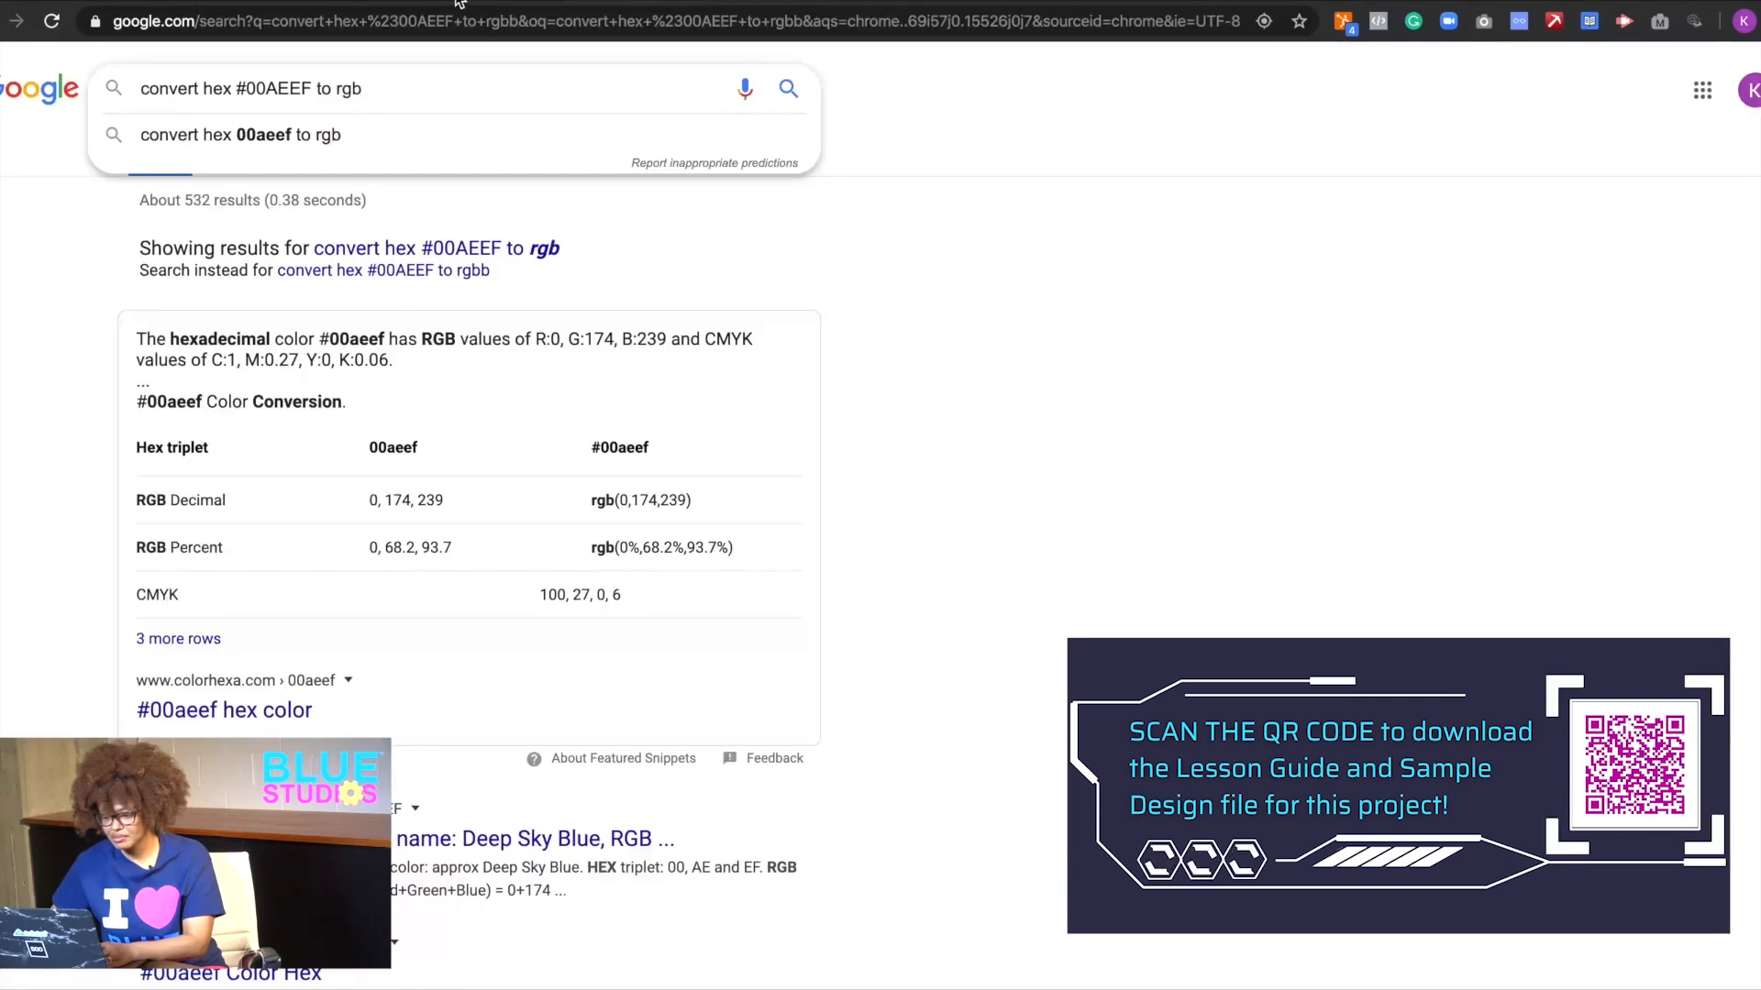
click(459, 2)
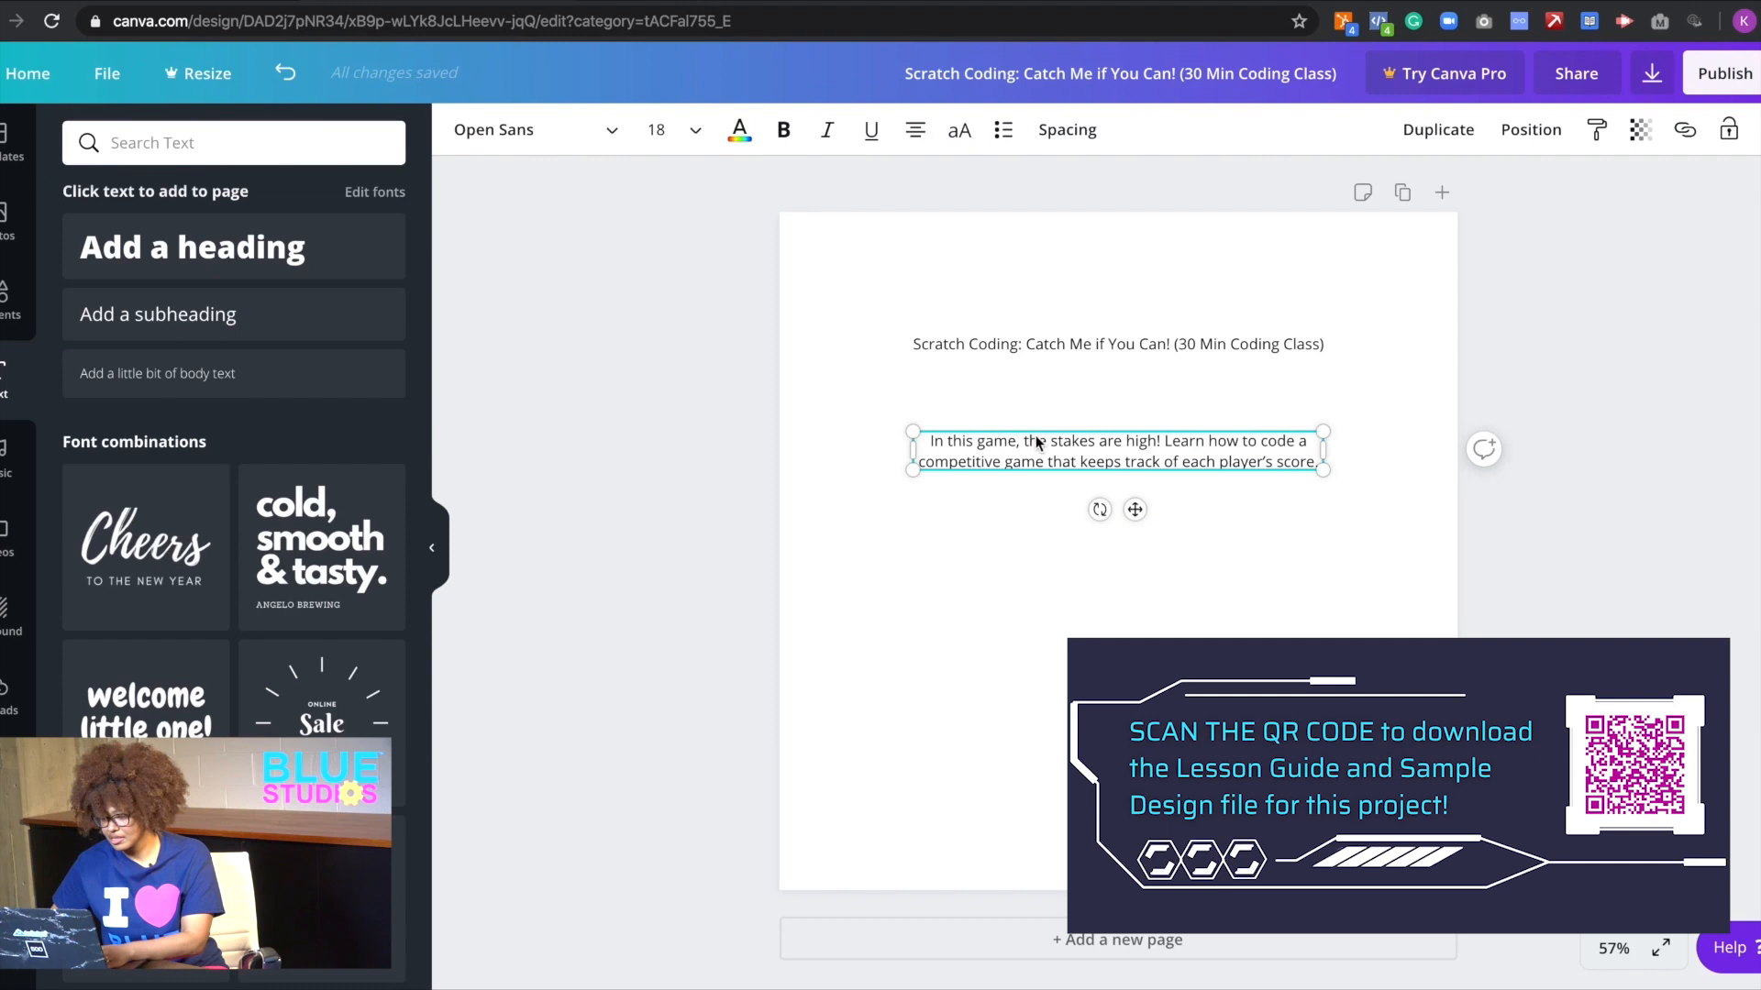
- Duplicate the description below itself and replace the copy's text with "Sign up for a free trial and watch this class today!"
key(super+d)
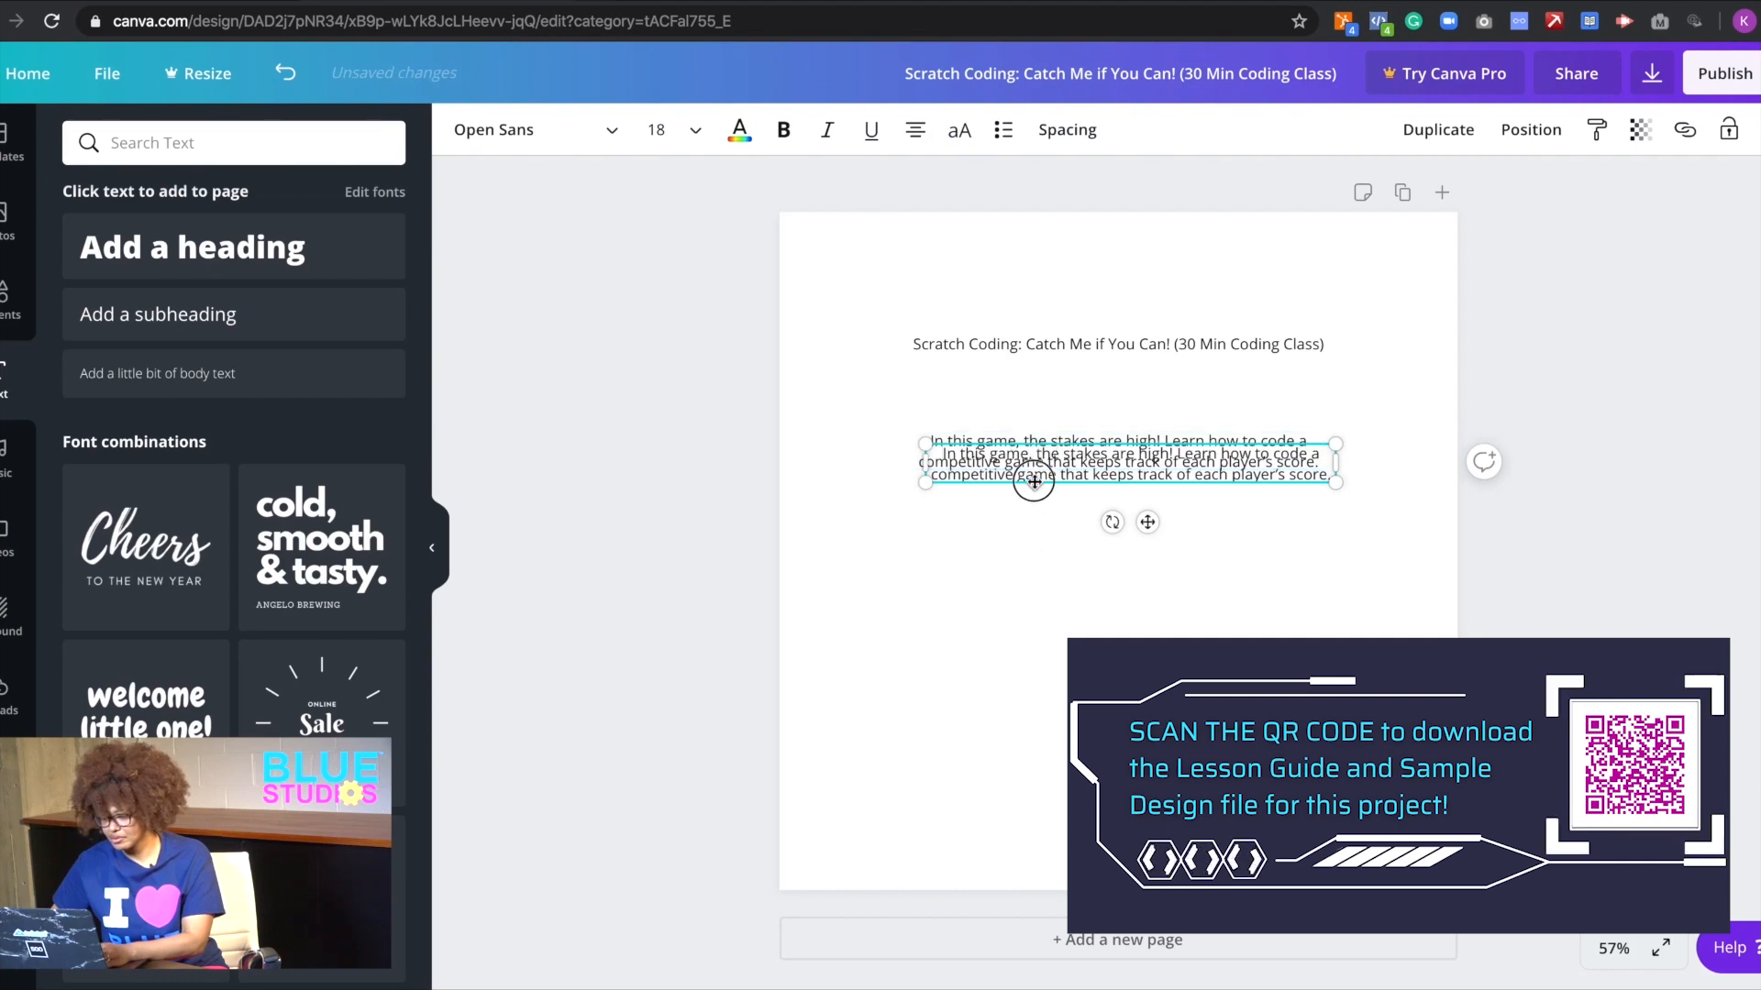
drag(1033, 481, 1031, 564)
double_click(1032, 542)
key(ctrl+a)
text(Si)
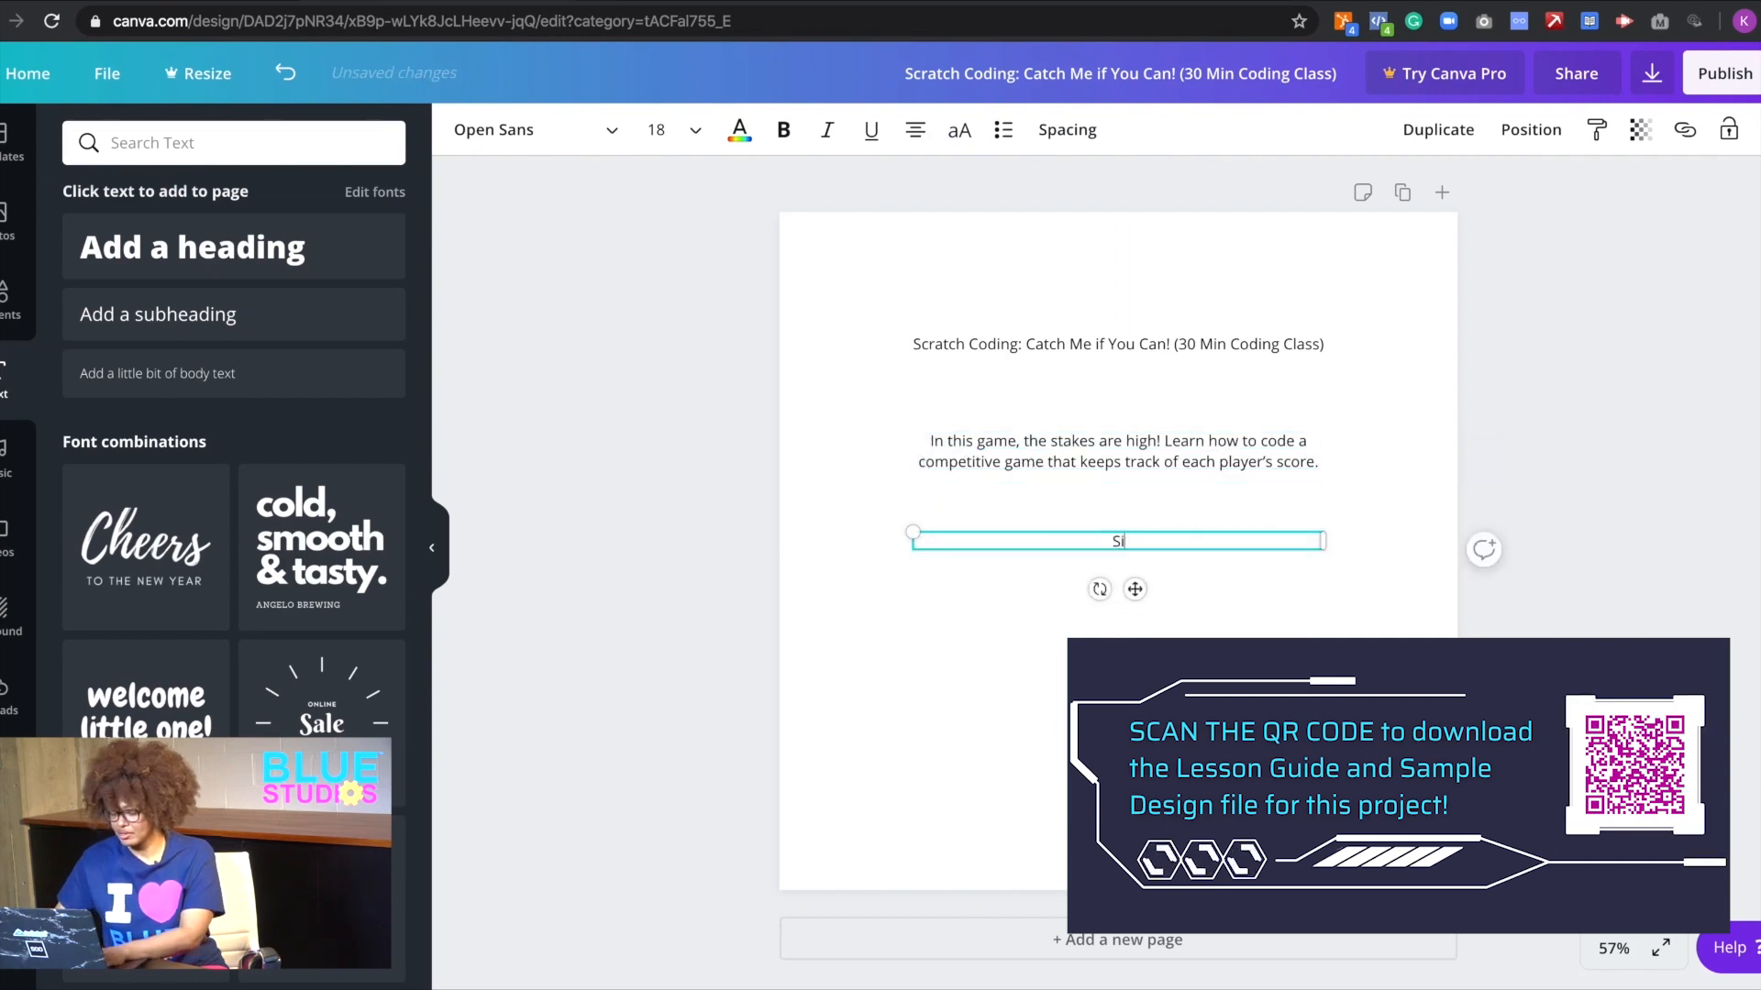
text(gn up for a free )
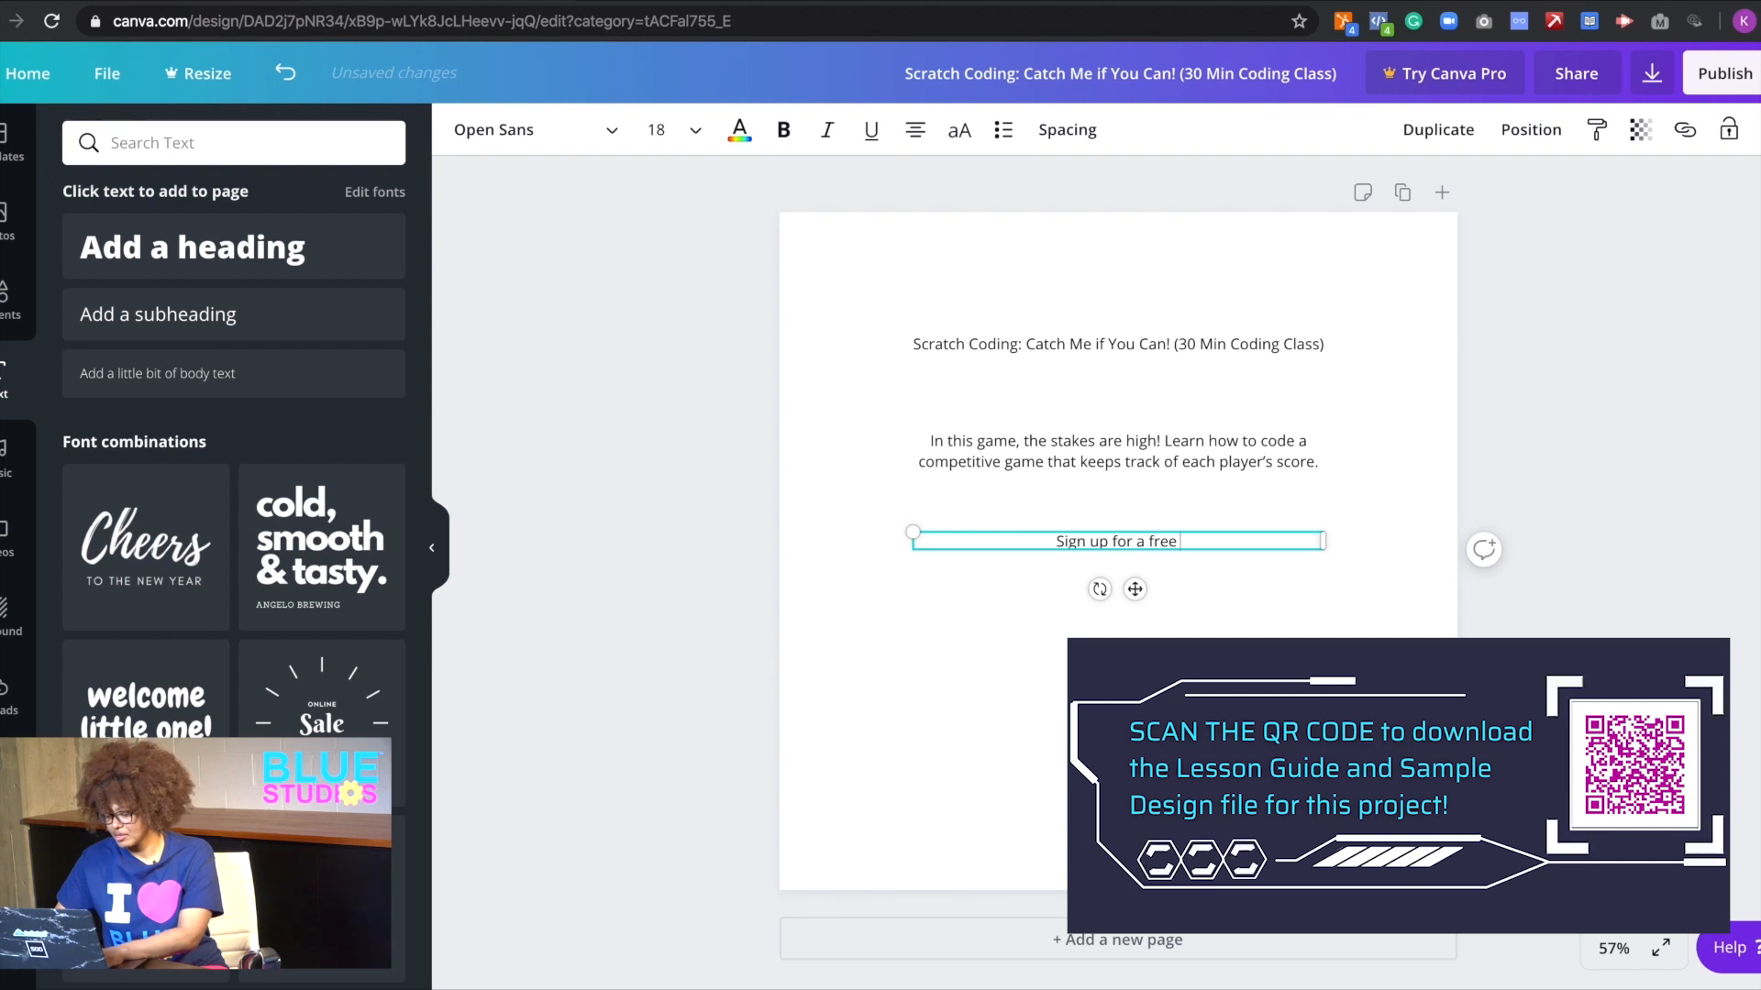
text(trial and watch t)
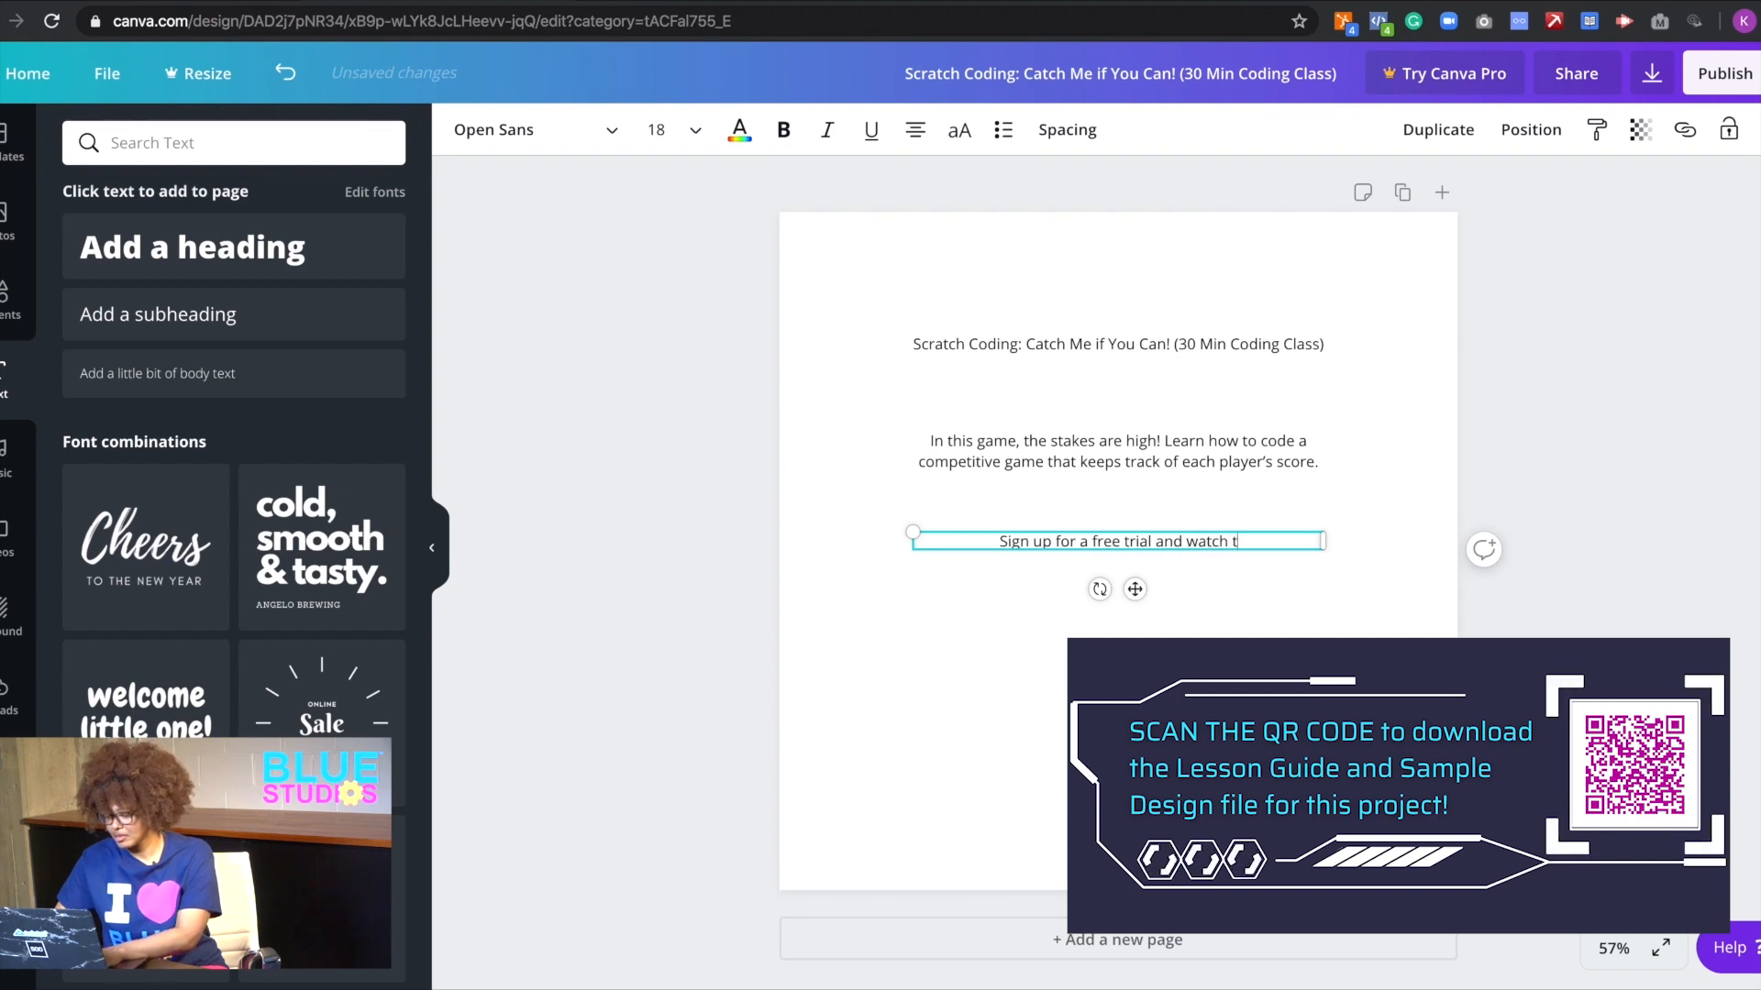
text(his class today!)
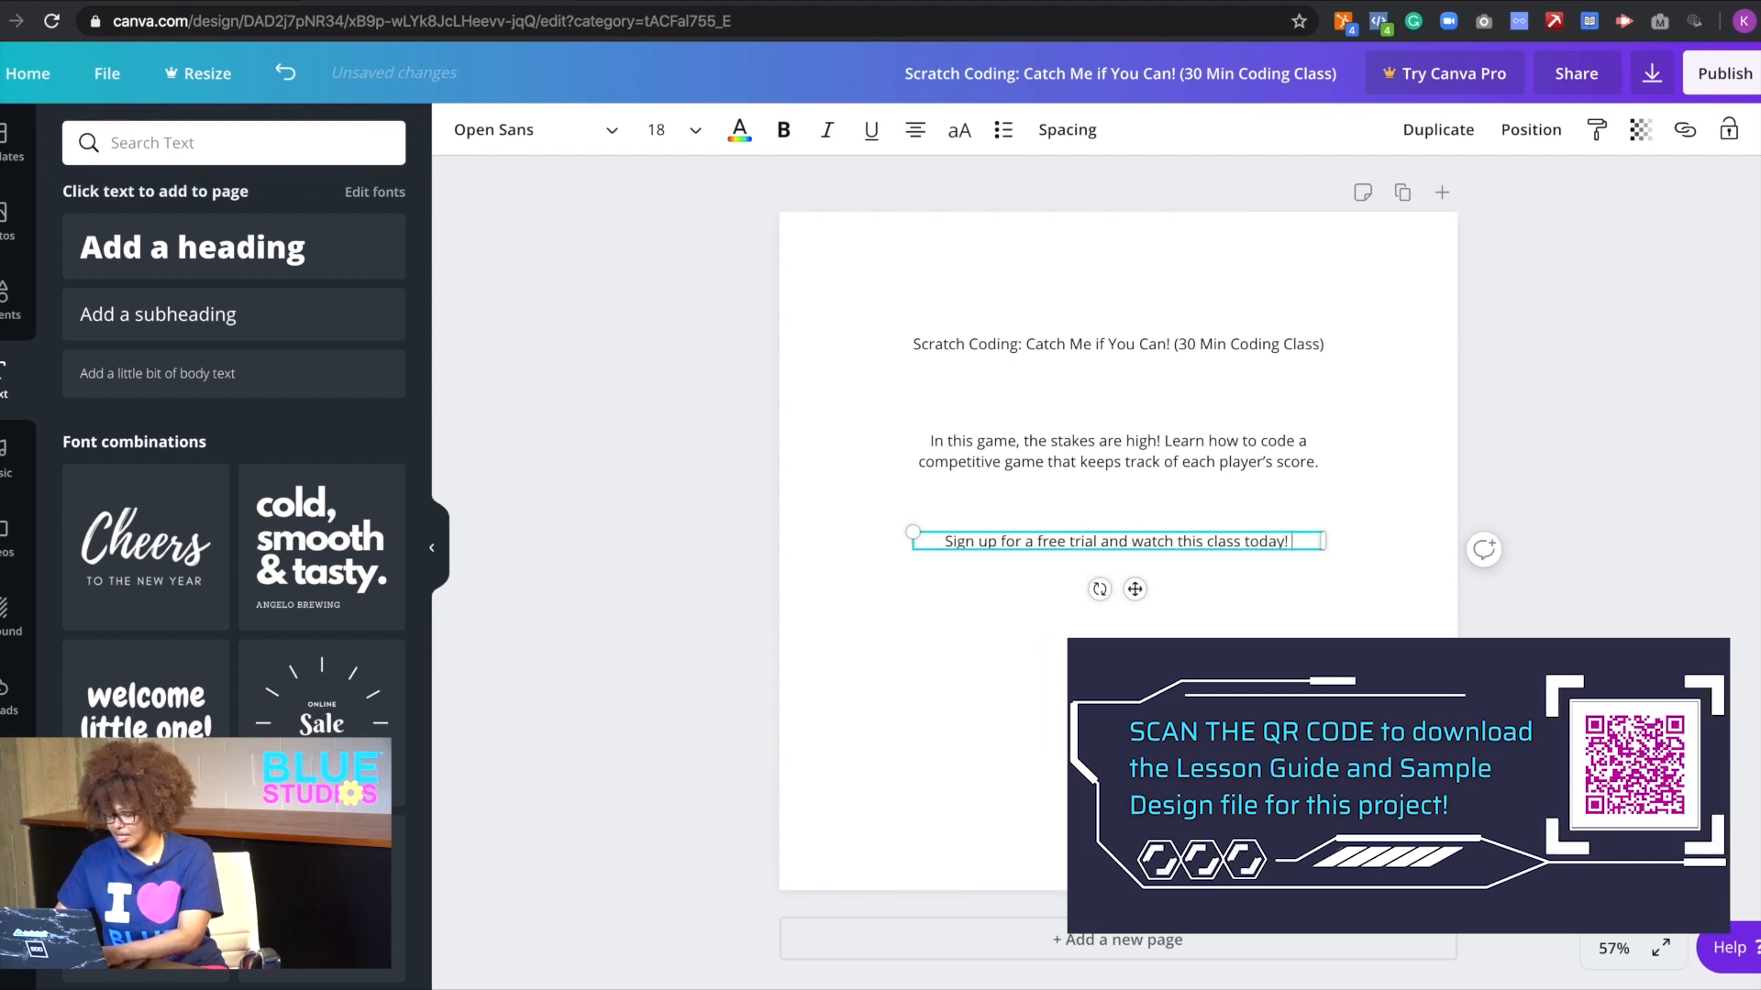
key(Return)
text(Go to www.blue)
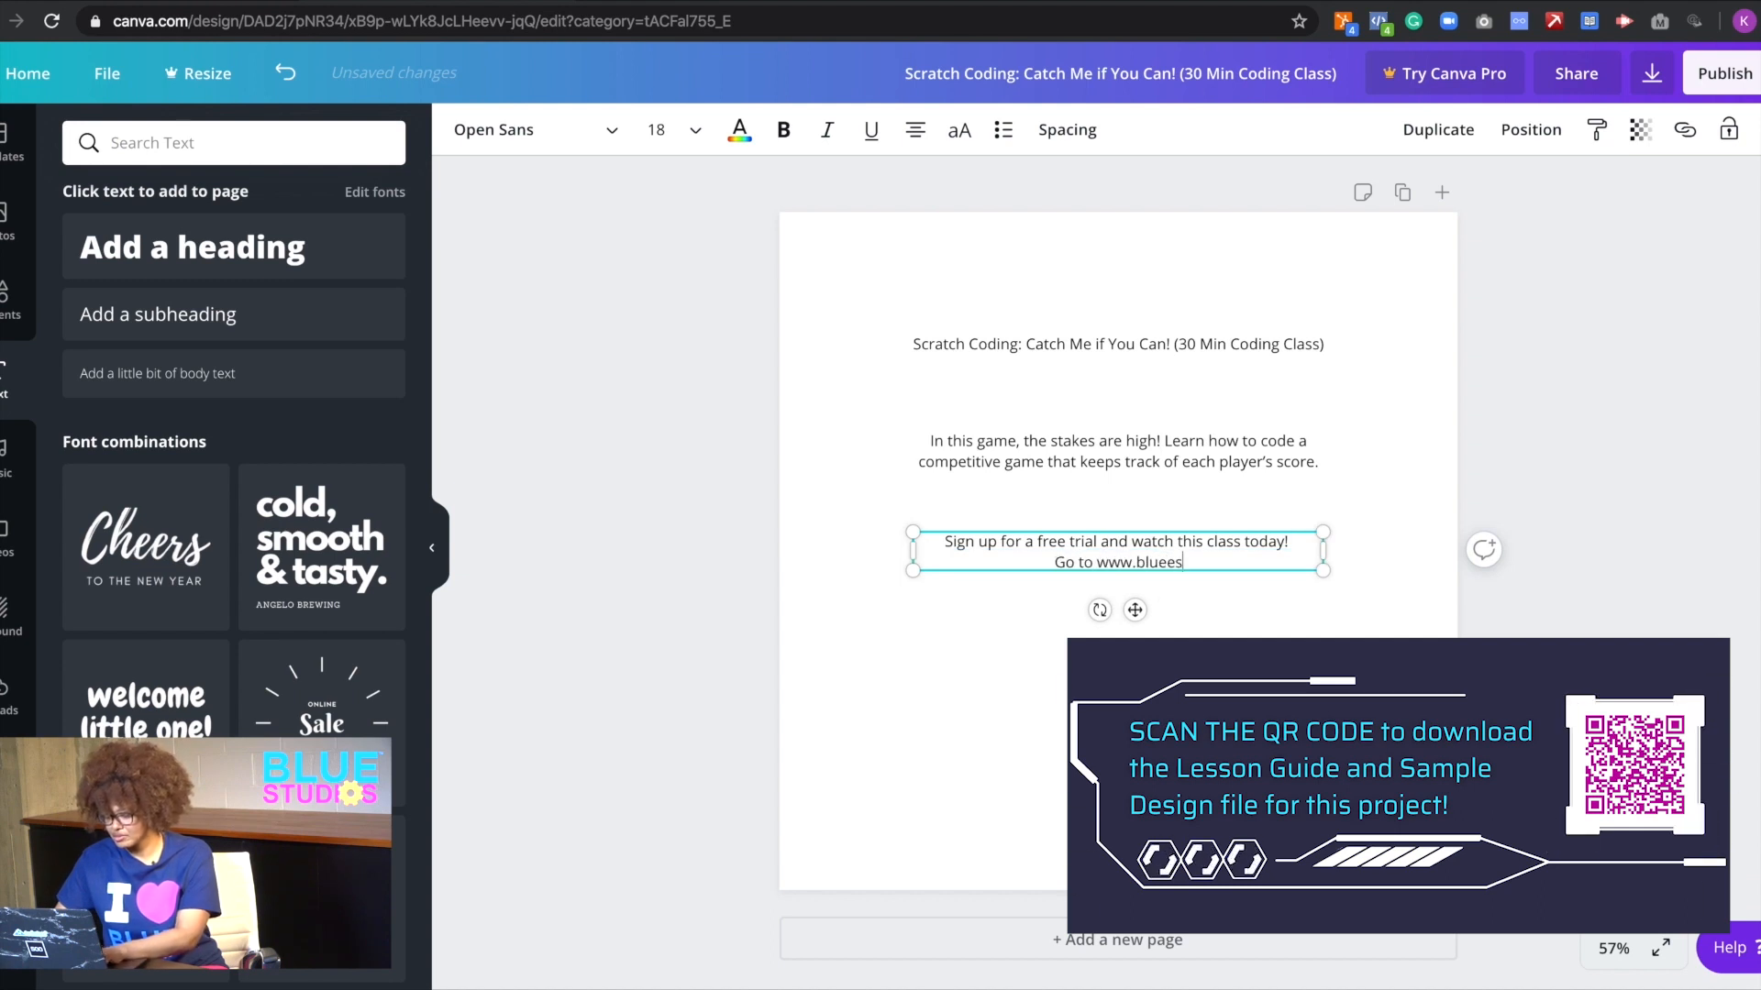
text(studosp)
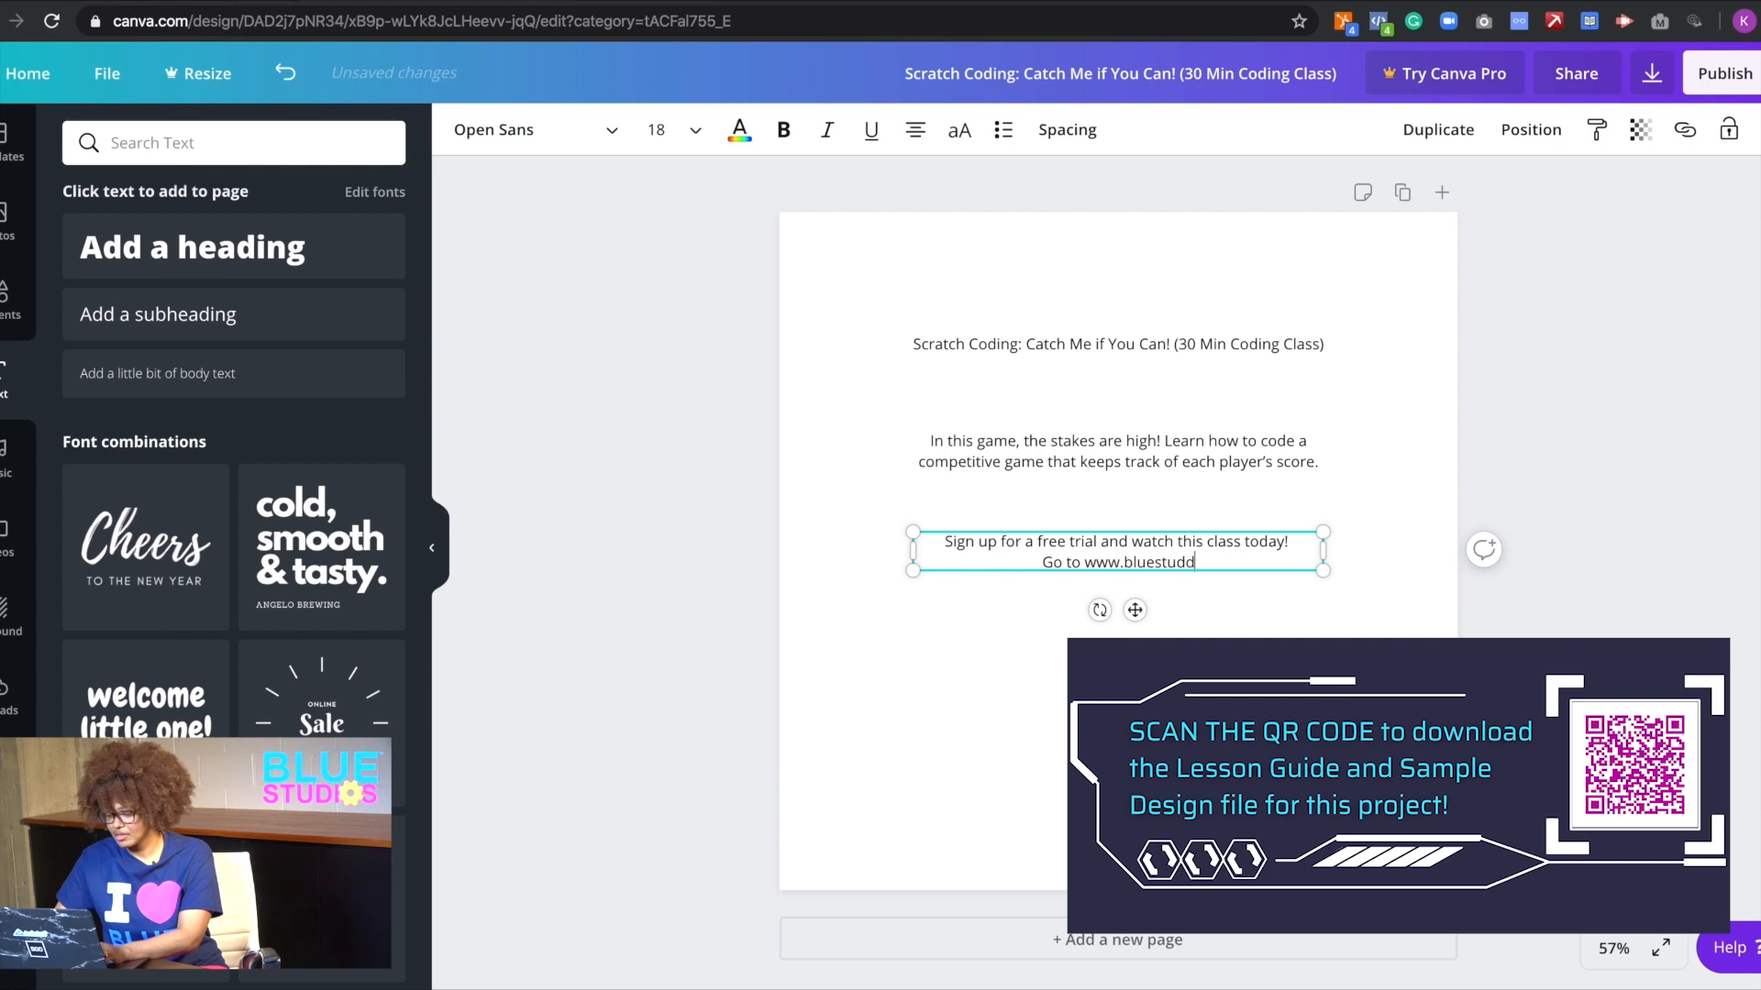
key(BackSpace)
key(BackSpace)
key(BackSpace)
text(ios.io)
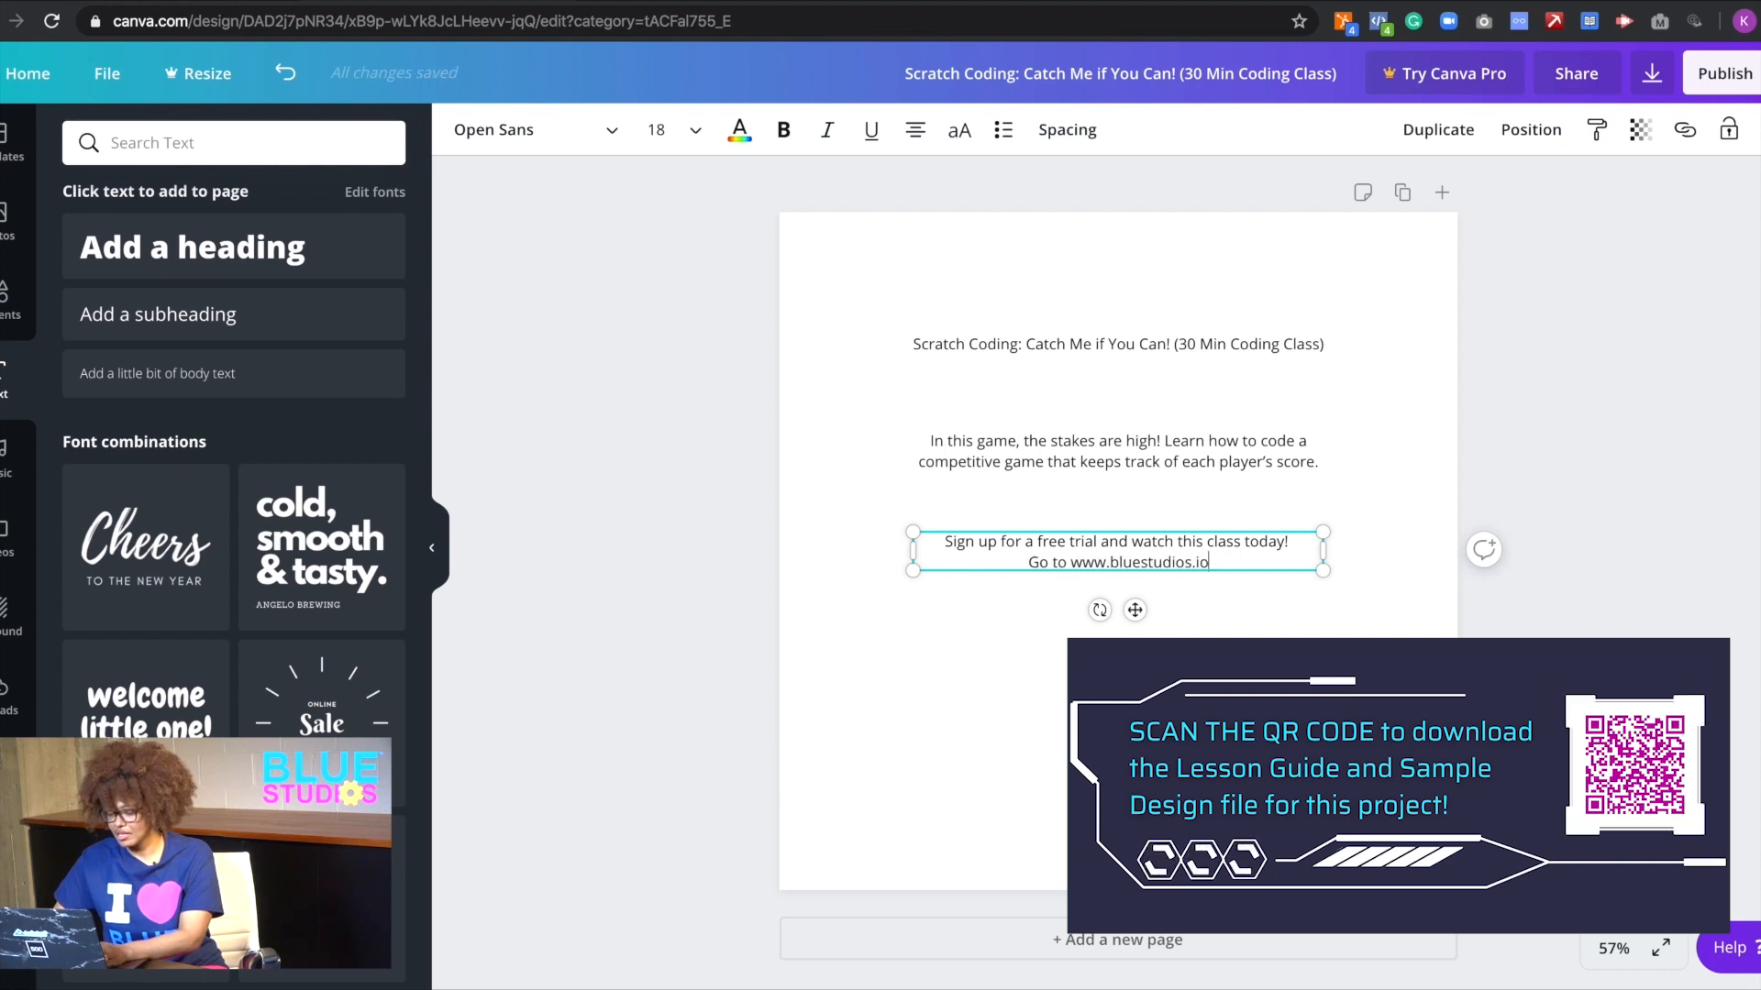
click(1082, 620)
- Duplicate the description into the gap below the title and replace the copy's text with the class date from the schedule, "Sunday, March 15"
click(1103, 465)
drag(1099, 463, 1101, 369)
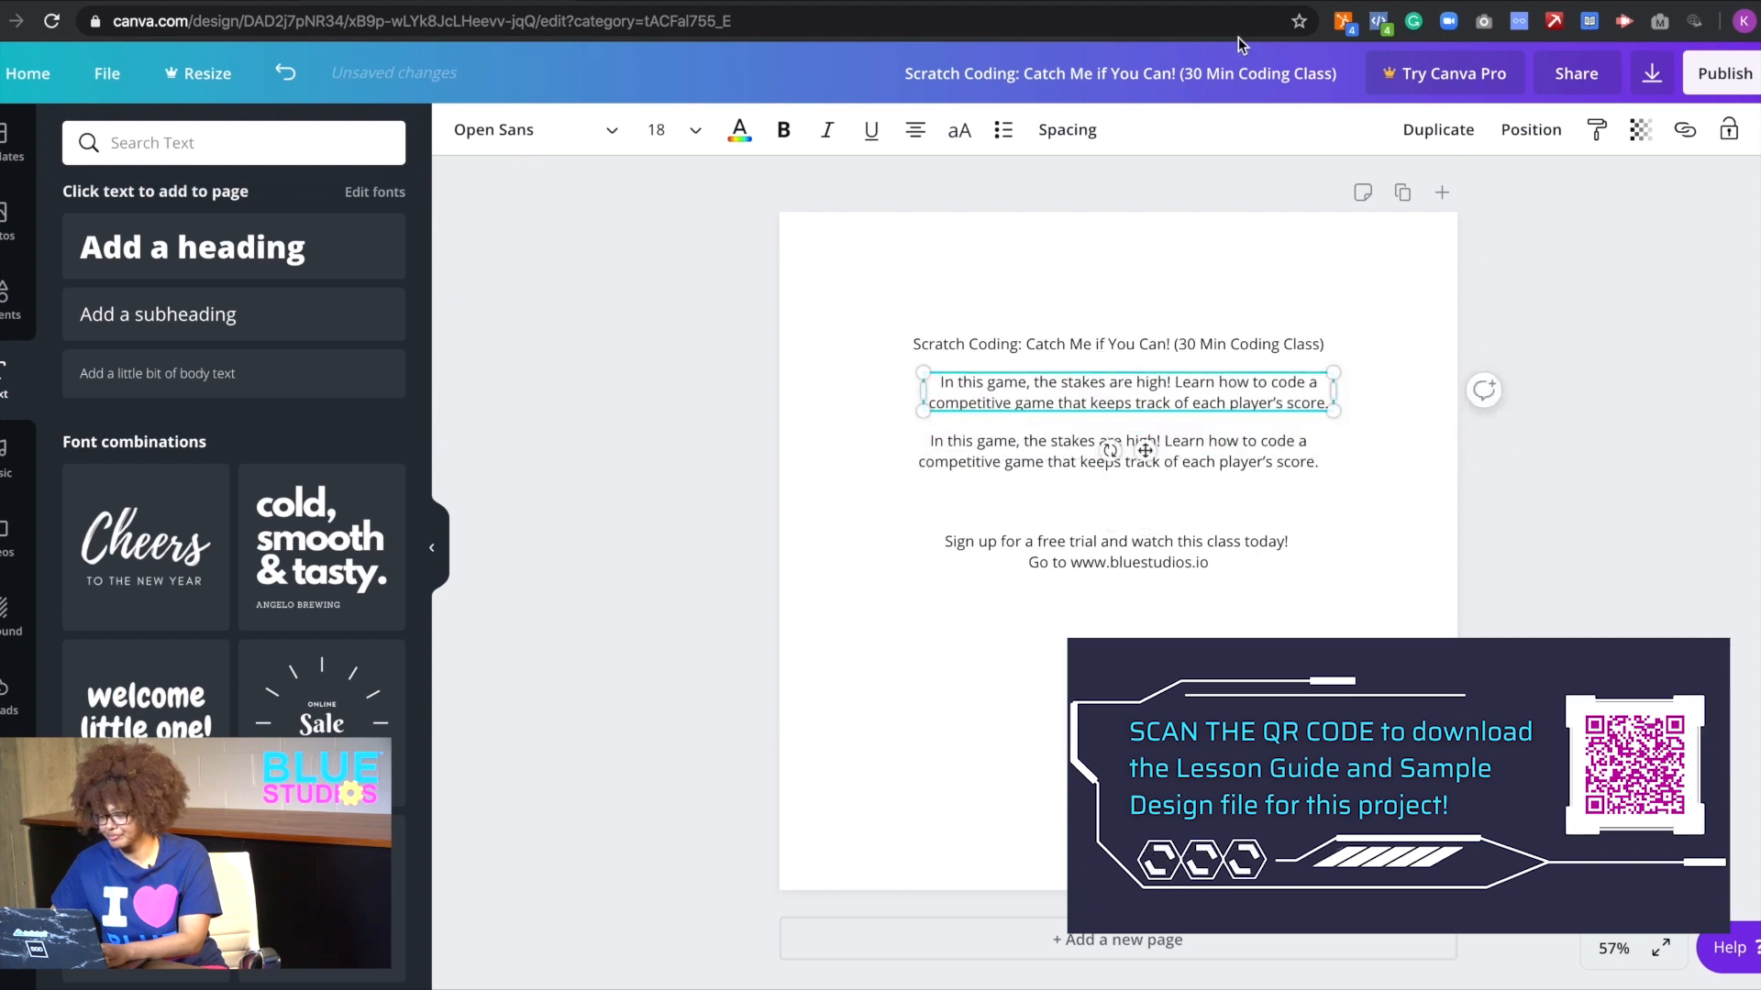
click(1143, 3)
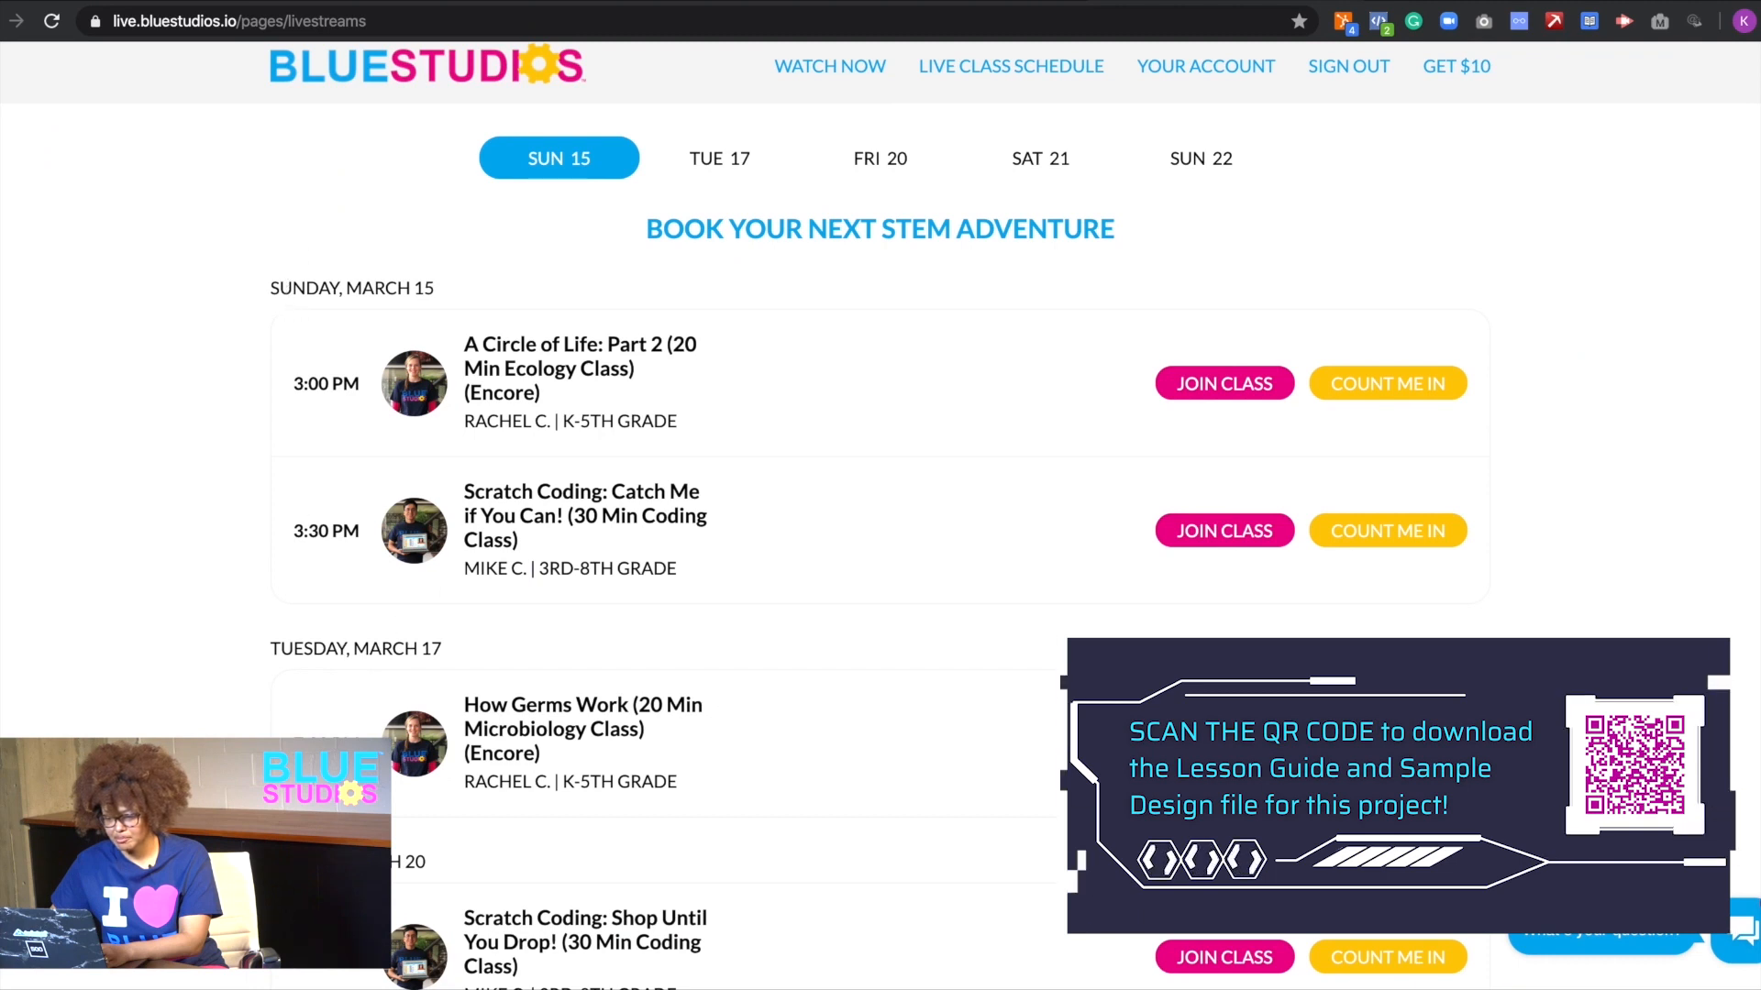
click(449, 2)
double_click(1089, 390)
text(Sunday, March 16)
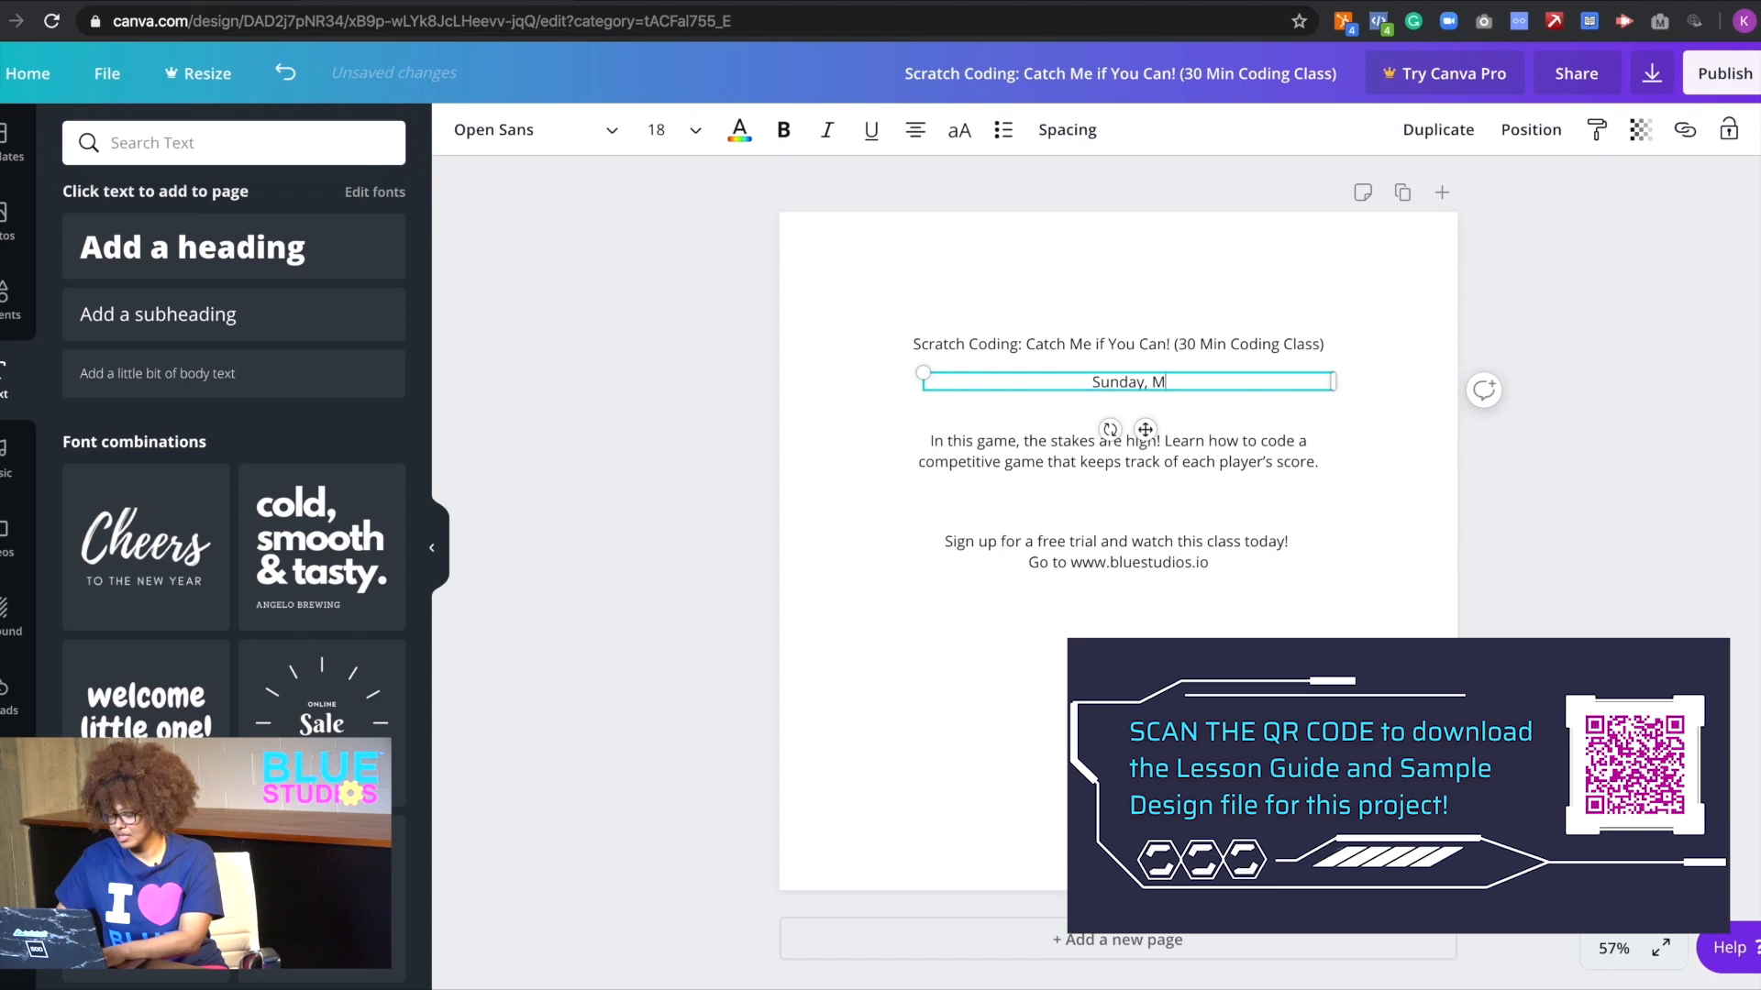
key(BackSpace)
text(5)
- Replace the date text below the title with "TODAY"
triple_click(1105, 379)
text(Tues)
key(BackSpace)
key(BackSpace)
key(BackSpace)
key(BackSpace)
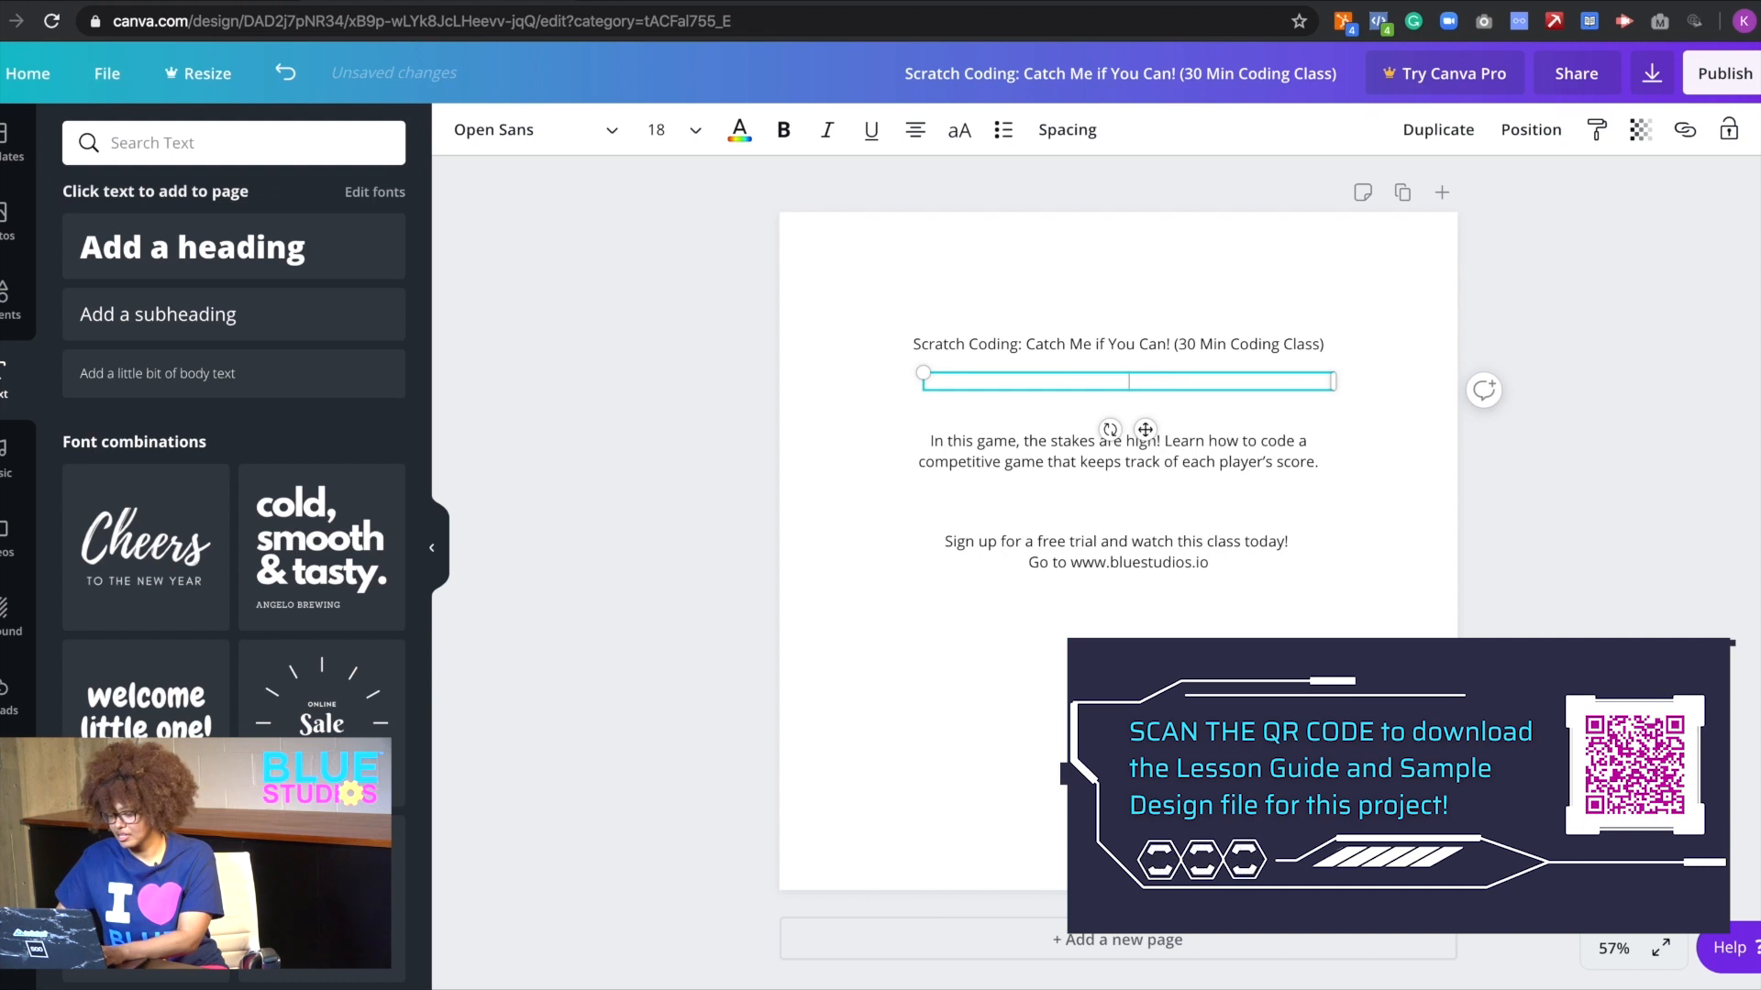
text(TO)
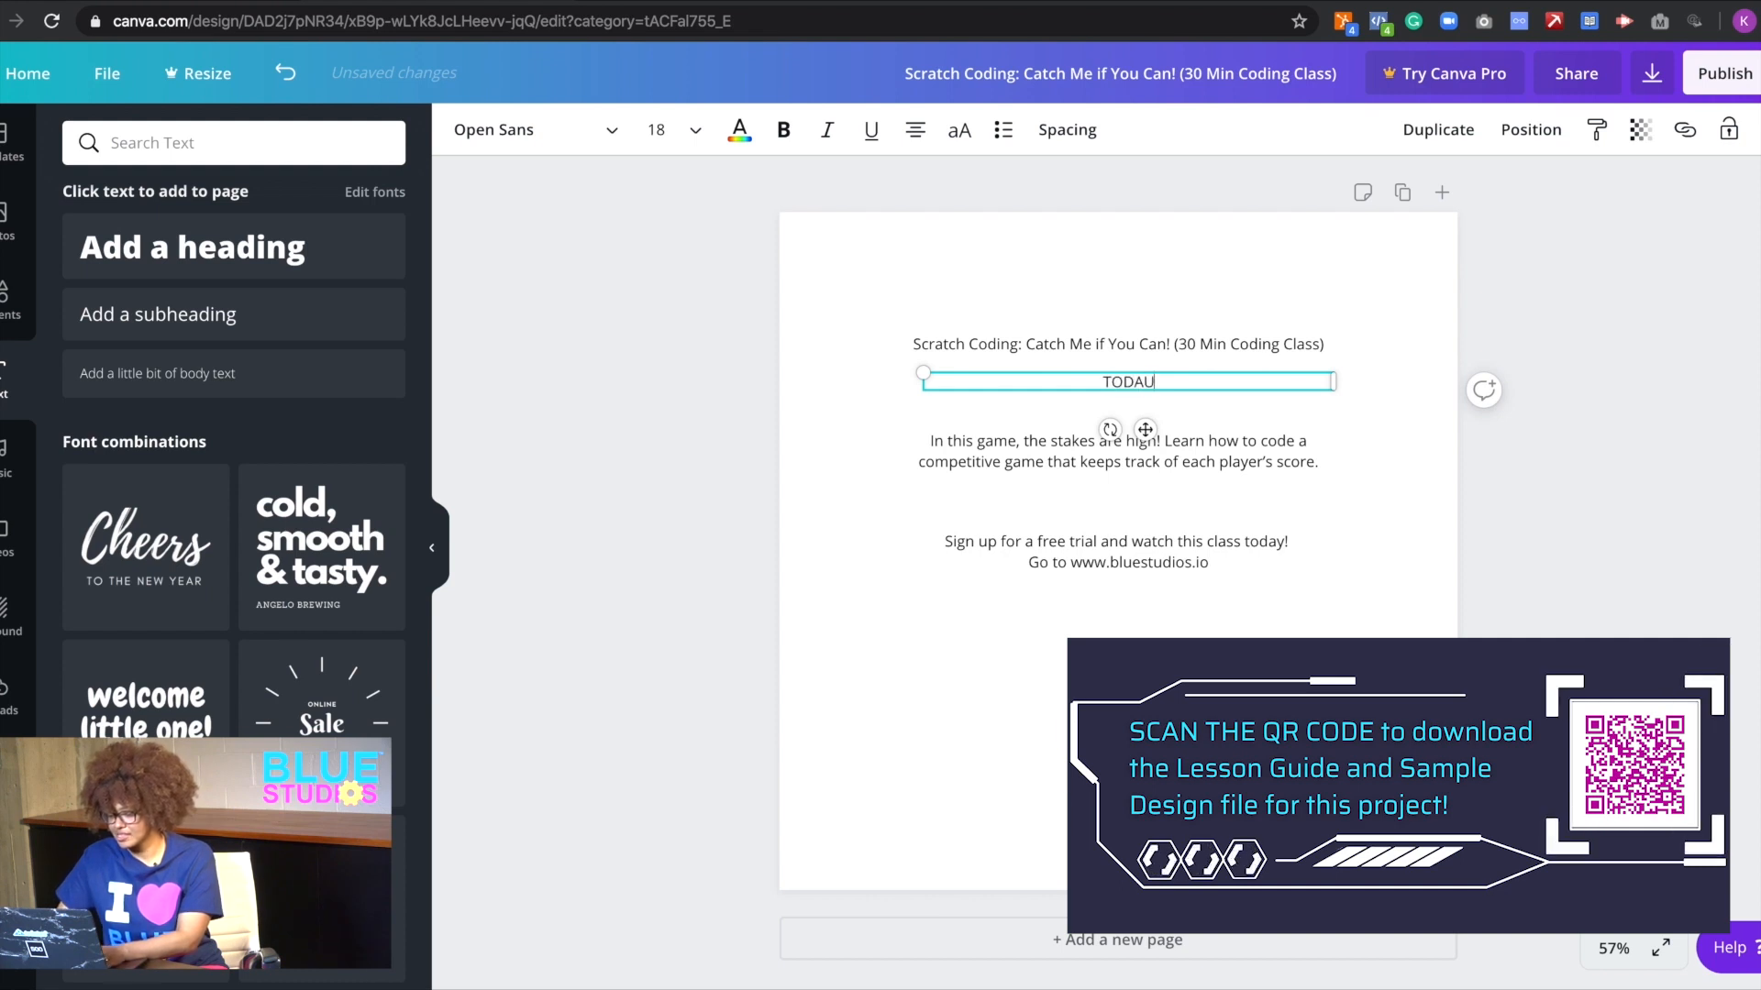
text(DAY)
key(Return)
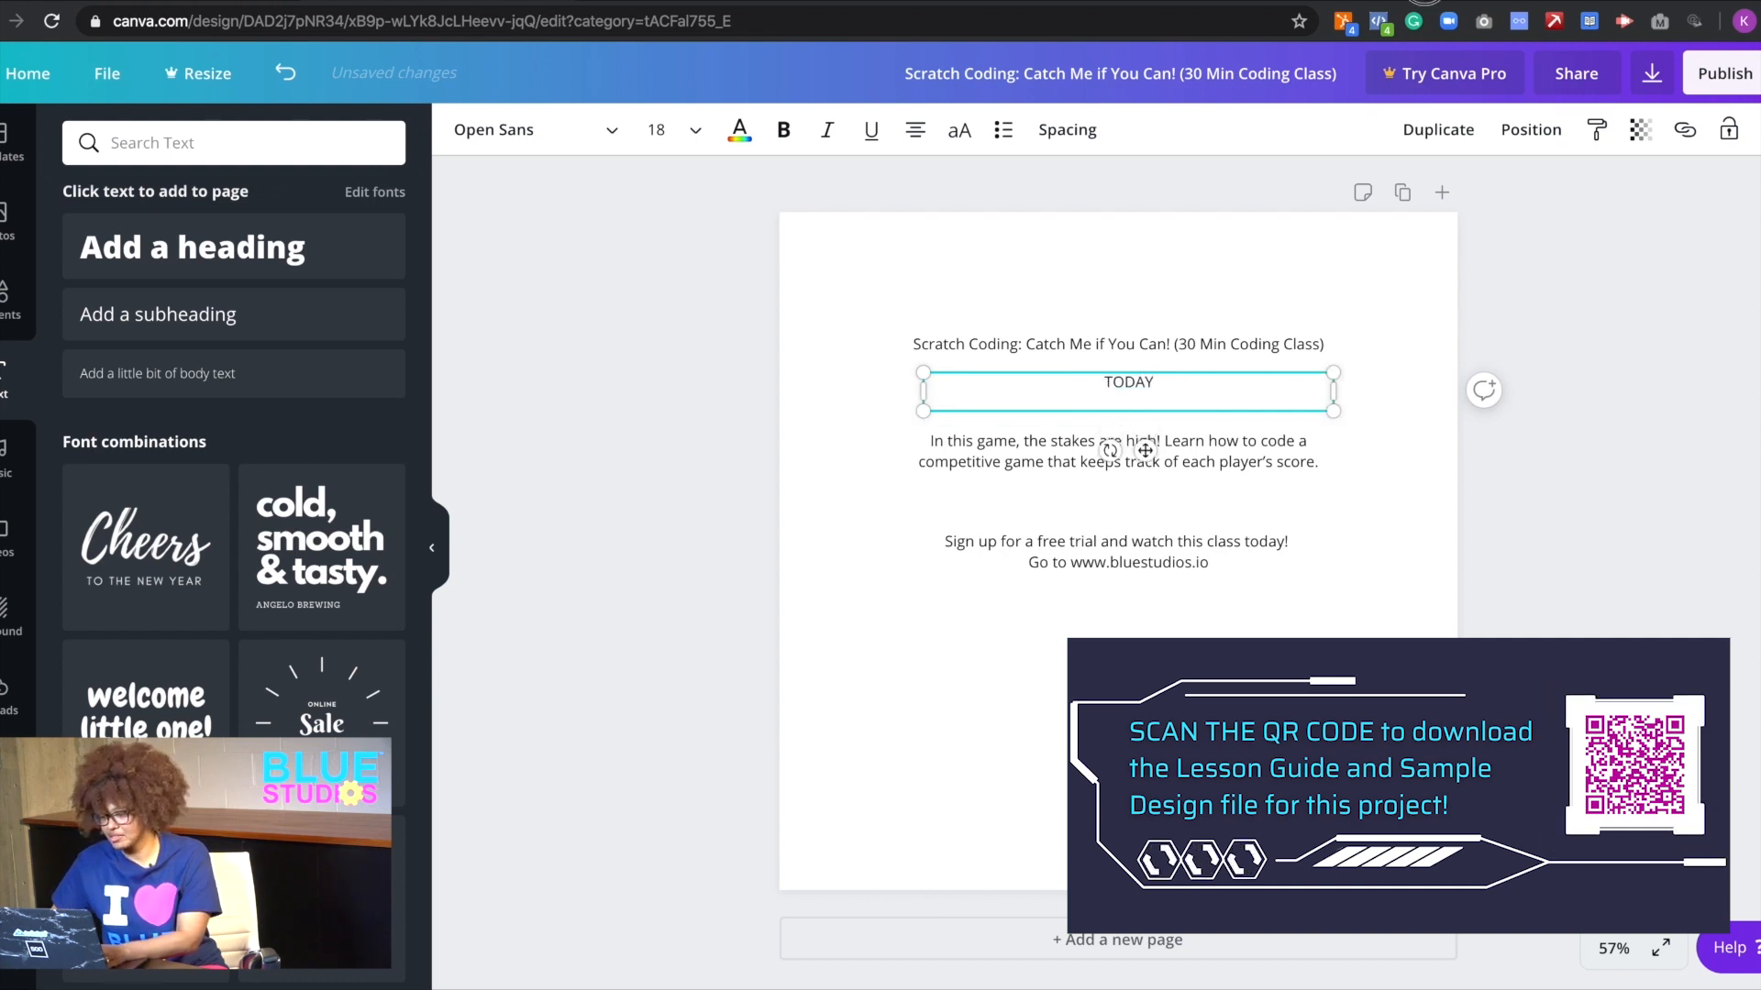
- Check the class time on the Blue Studios live class schedule and extend the Canva line to "TODAY @ 3:30 pm"
key(ctrl+Tab)
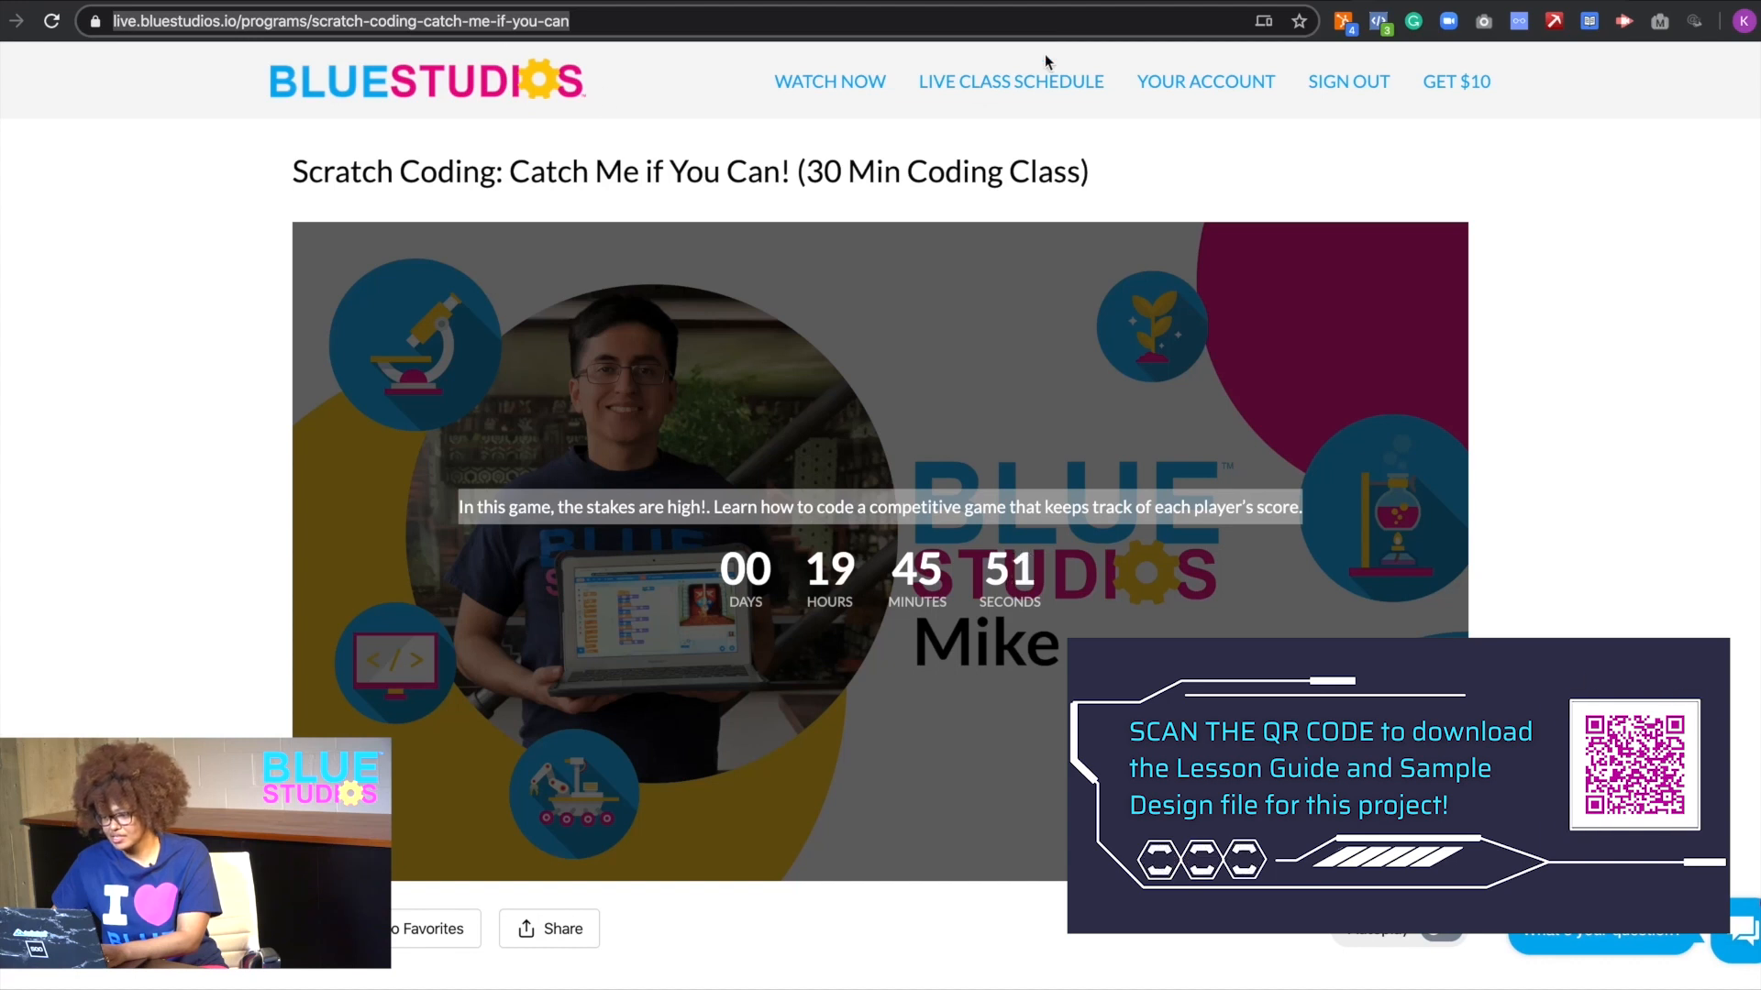
click(1011, 81)
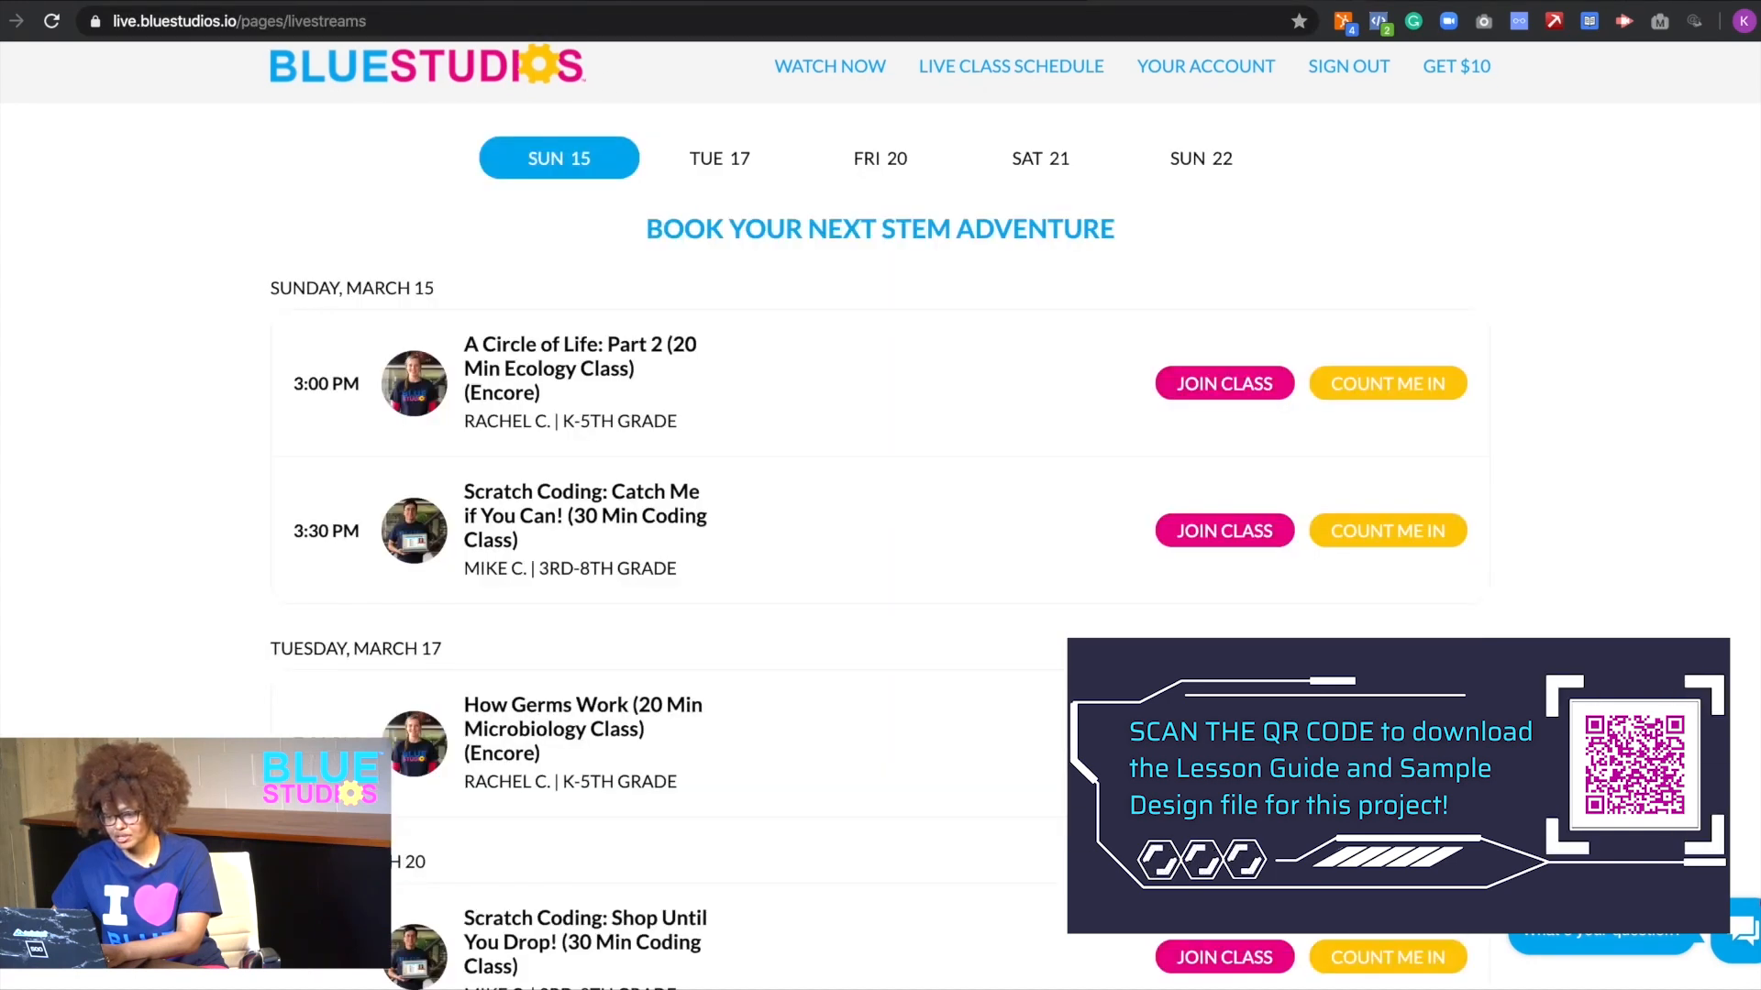
key(ctrl+shift+Tab)
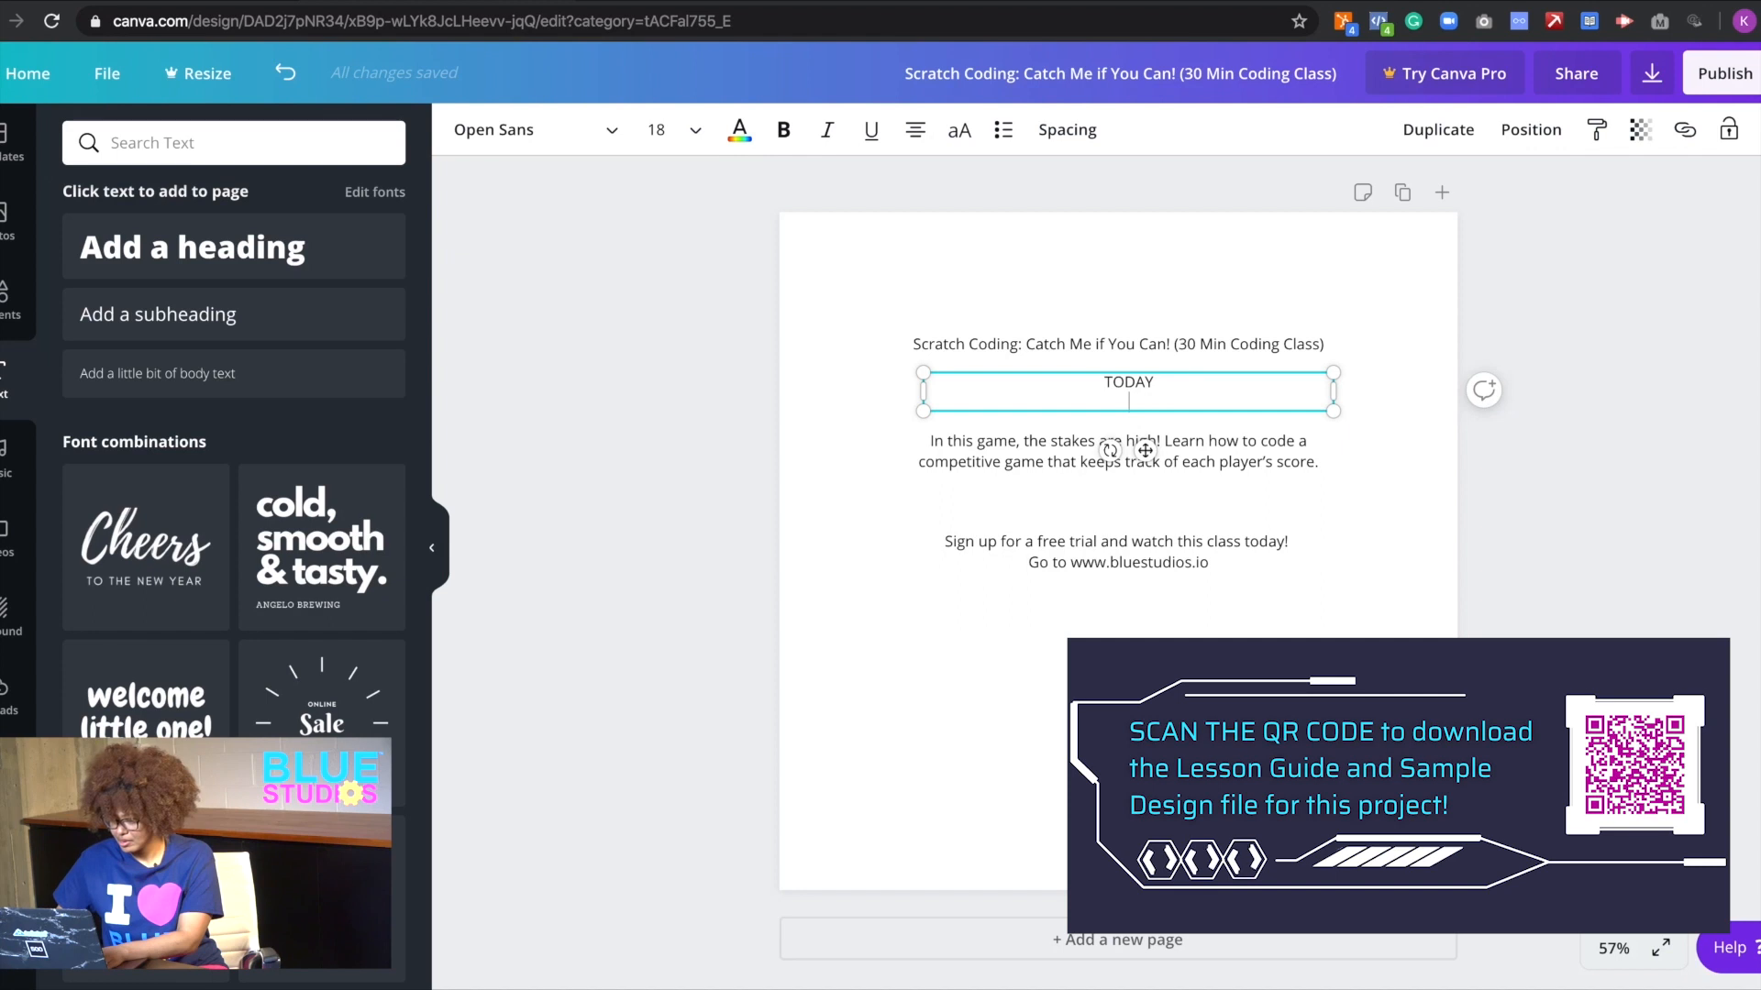
key(BackSpace)
text(@ 3:30 pm)
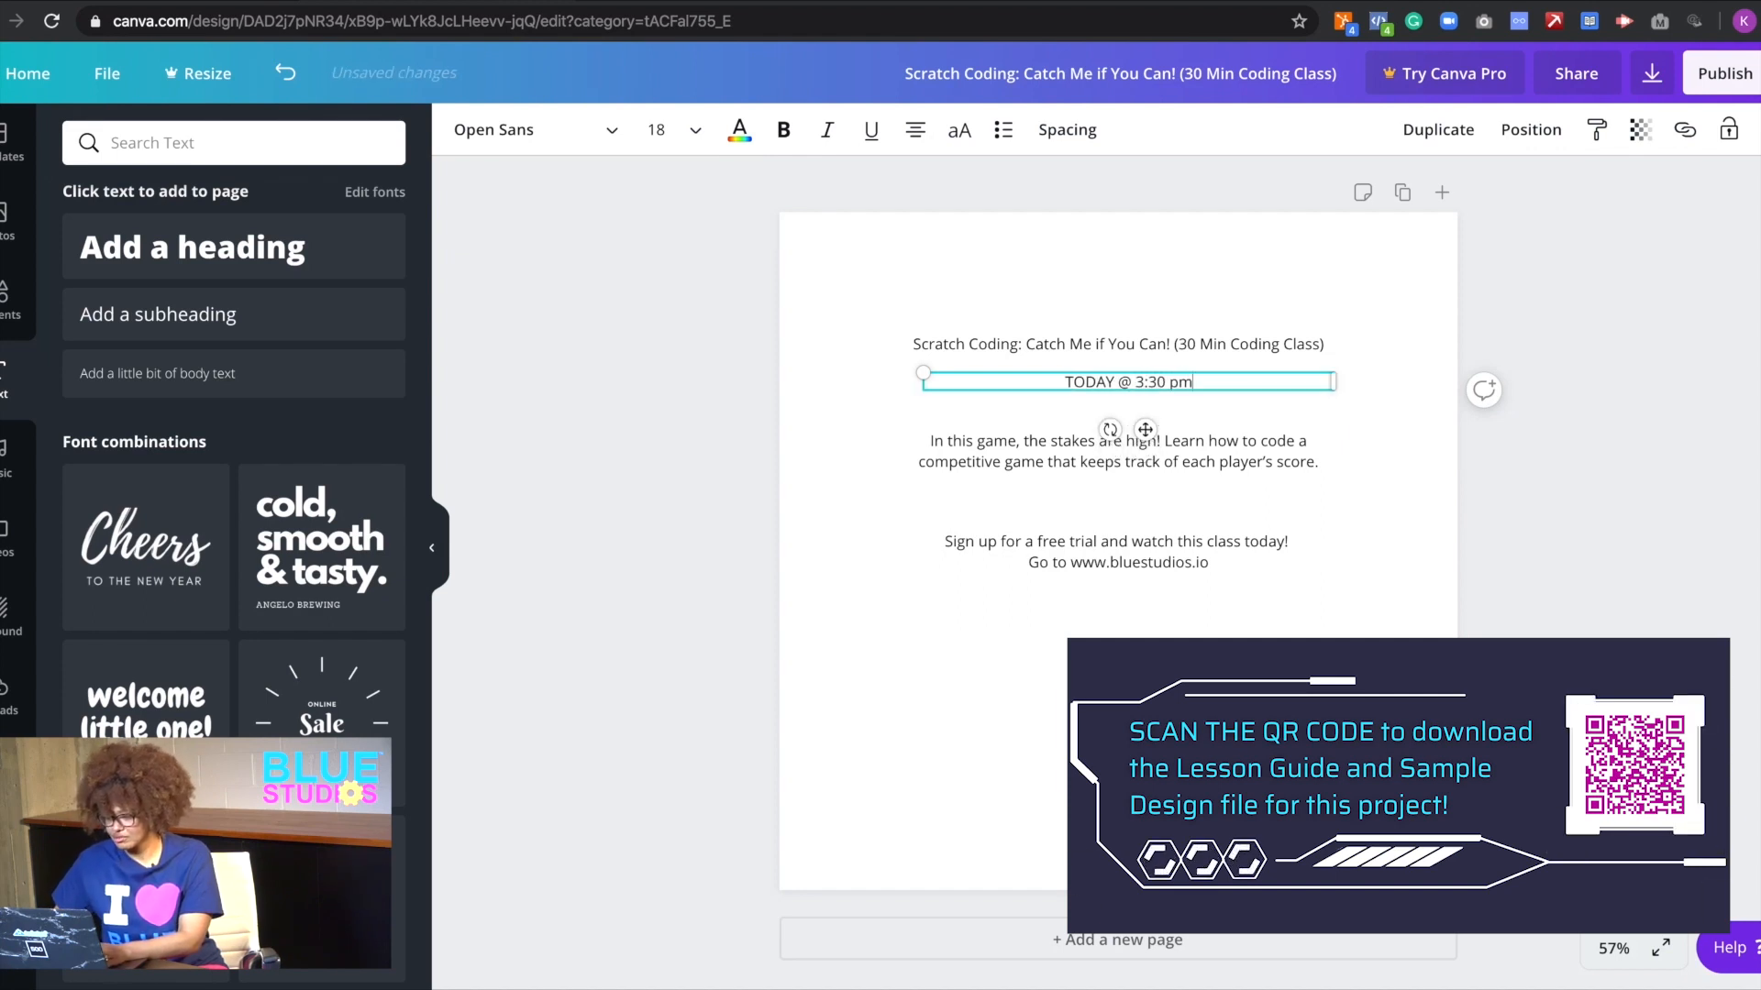
- Move the "TODAY @ 3:30 pm" text slightly down, closer to the description, and deselect it
click(1227, 368)
click(1146, 381)
click(1112, 382)
drag(1083, 382, 1082, 399)
click(848, 394)
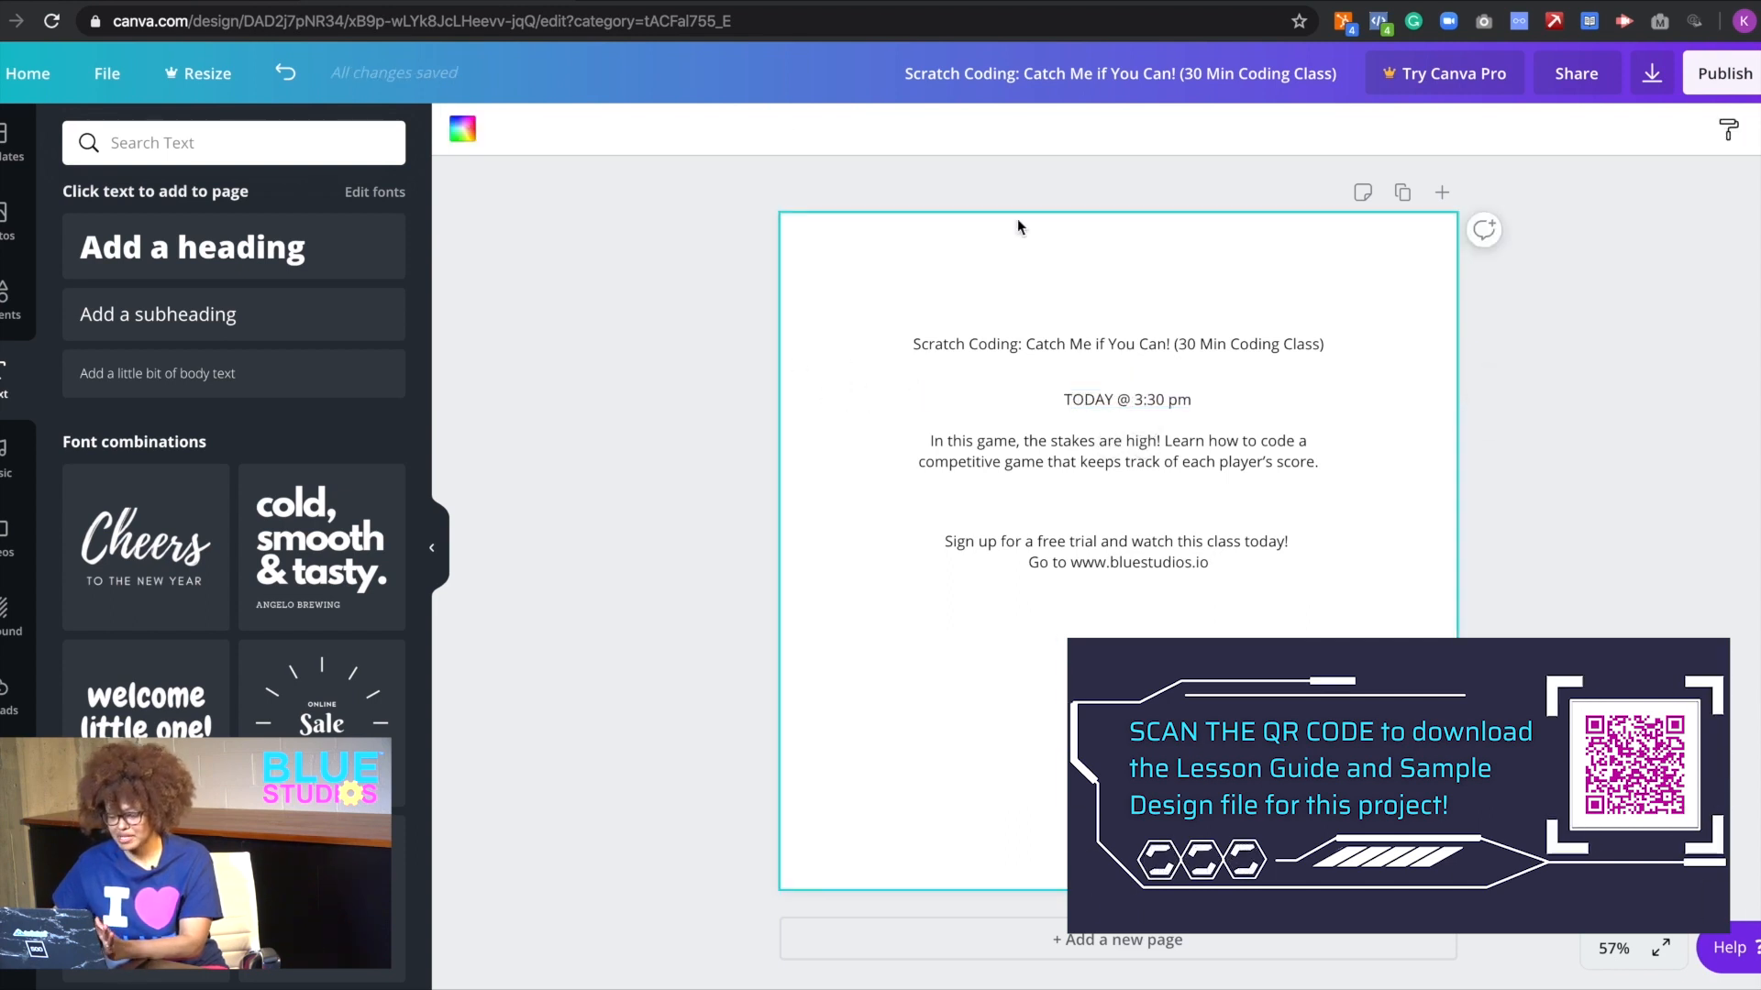
- Select all four text boxes and move them down together to free space above the title
drag(893, 298, 1299, 630)
drag(1239, 358, 1245, 445)
click(1206, 364)
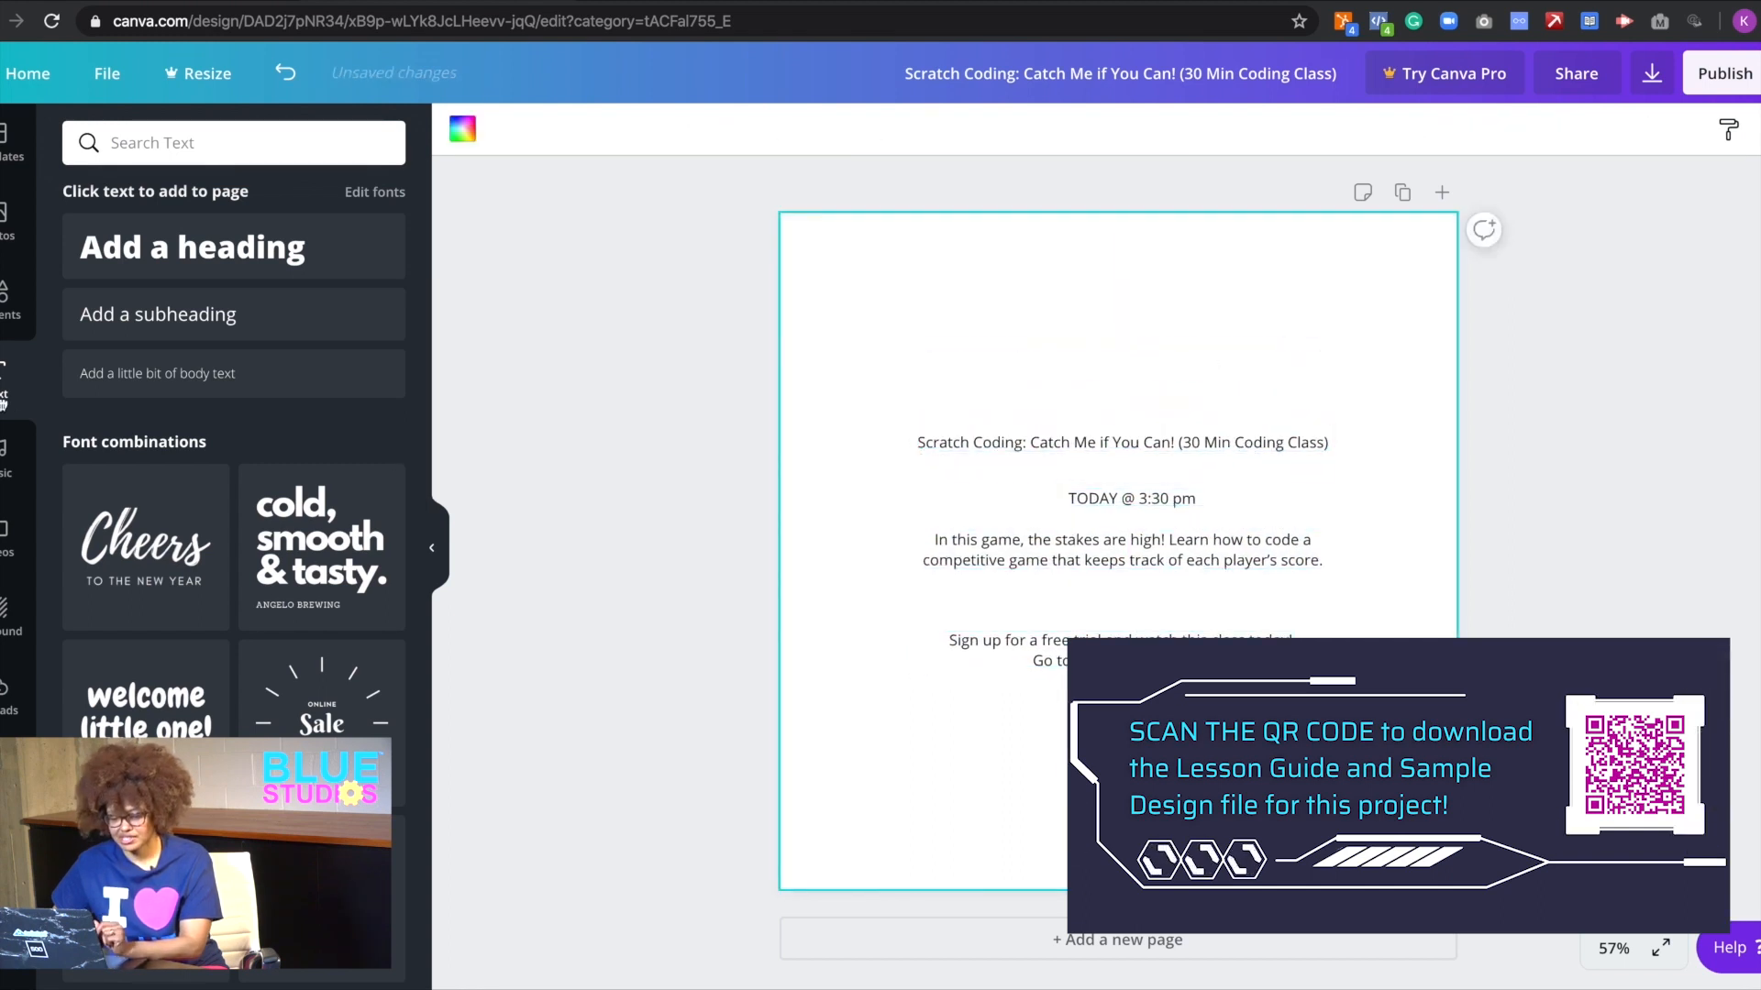
- Add the horizontal one-line Blue Studios logo from the uploaded images to the page
click(12, 321)
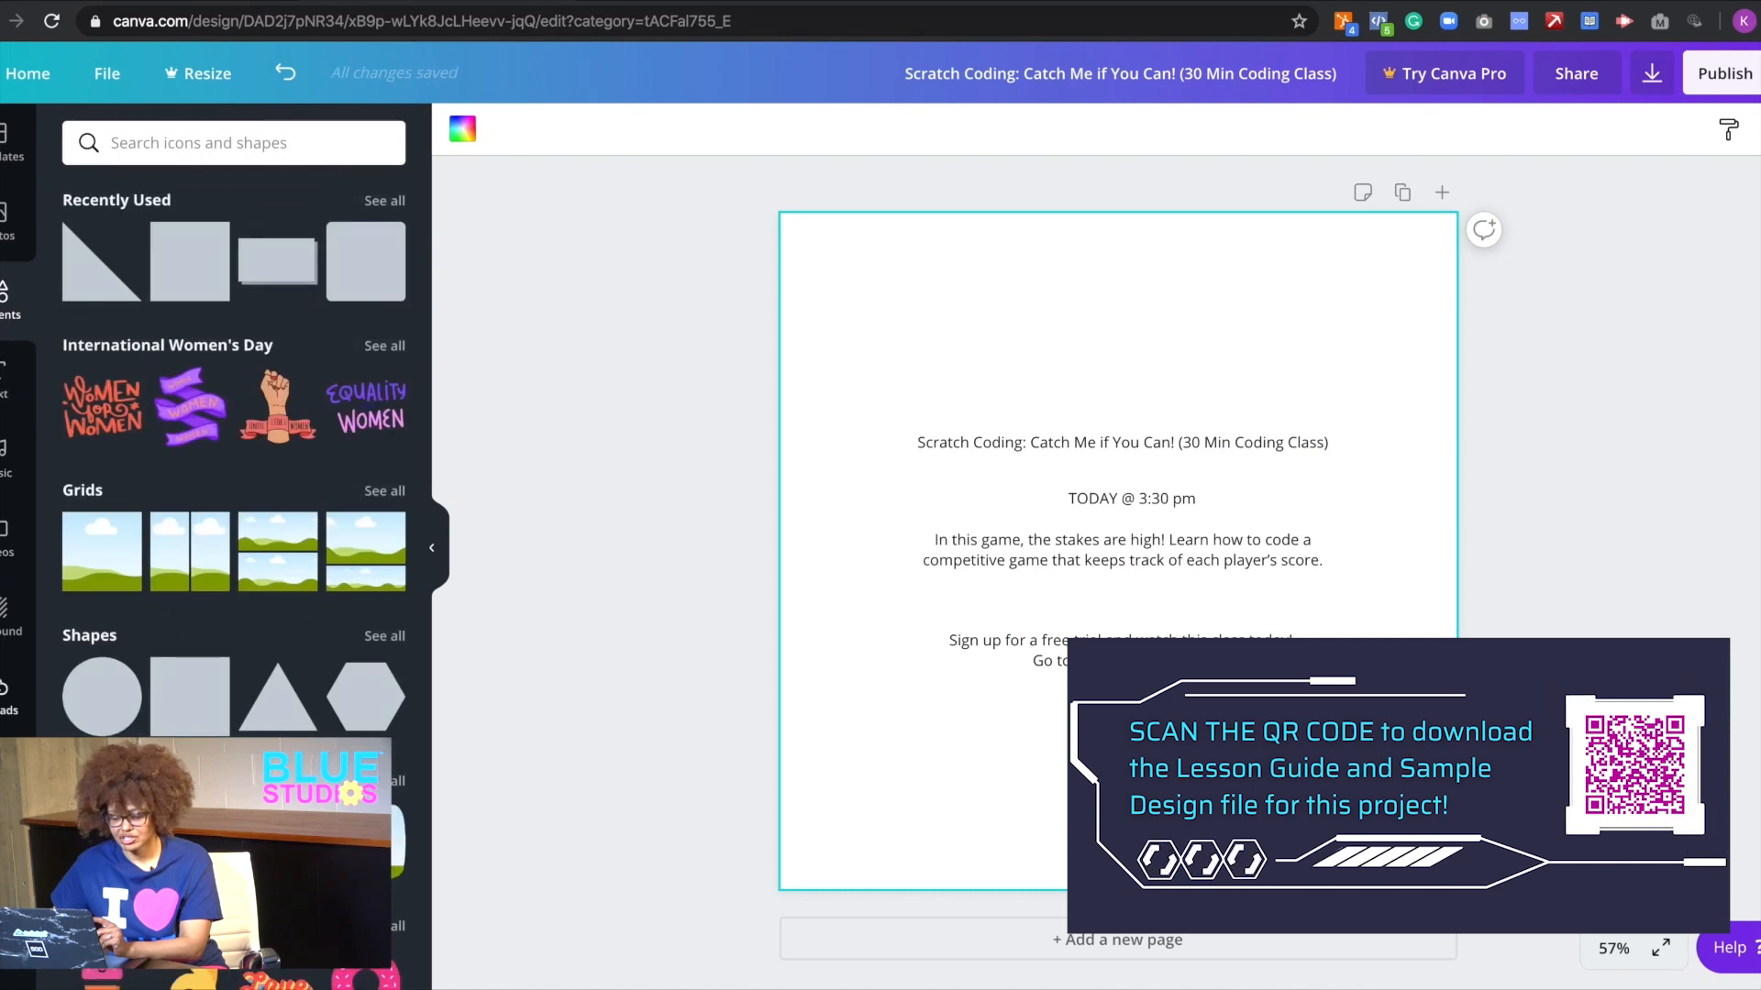
click(9, 692)
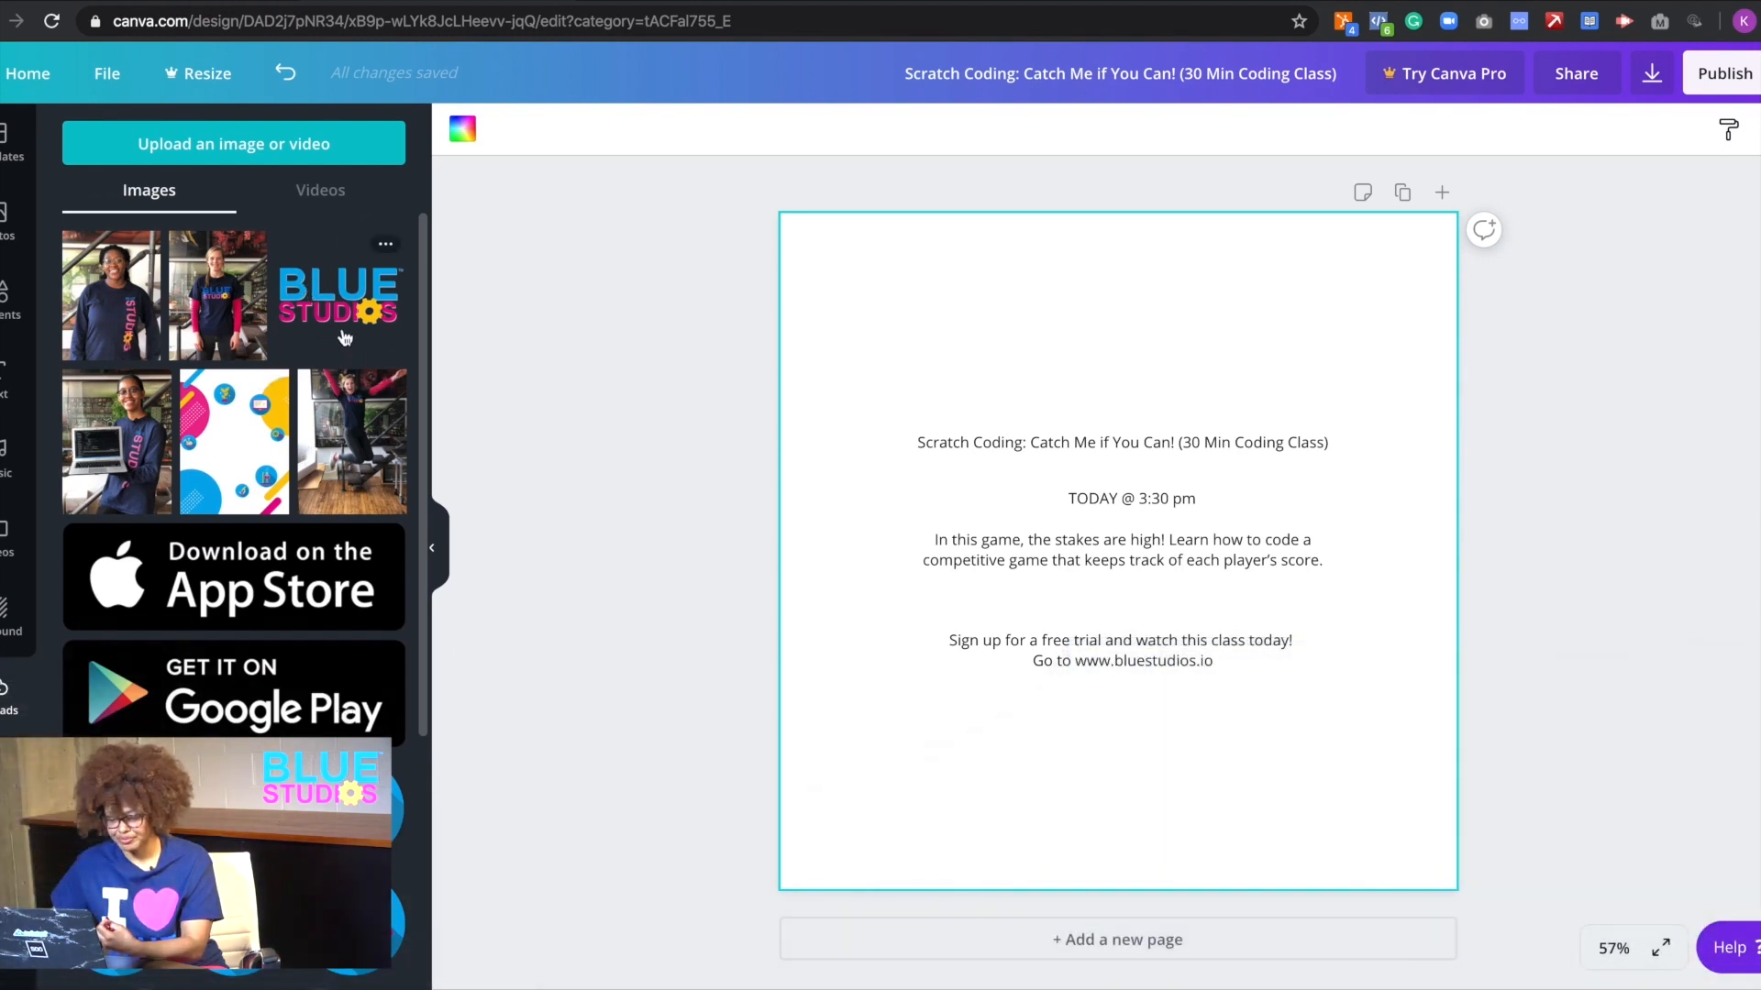
scroll(303, 628, down, 5)
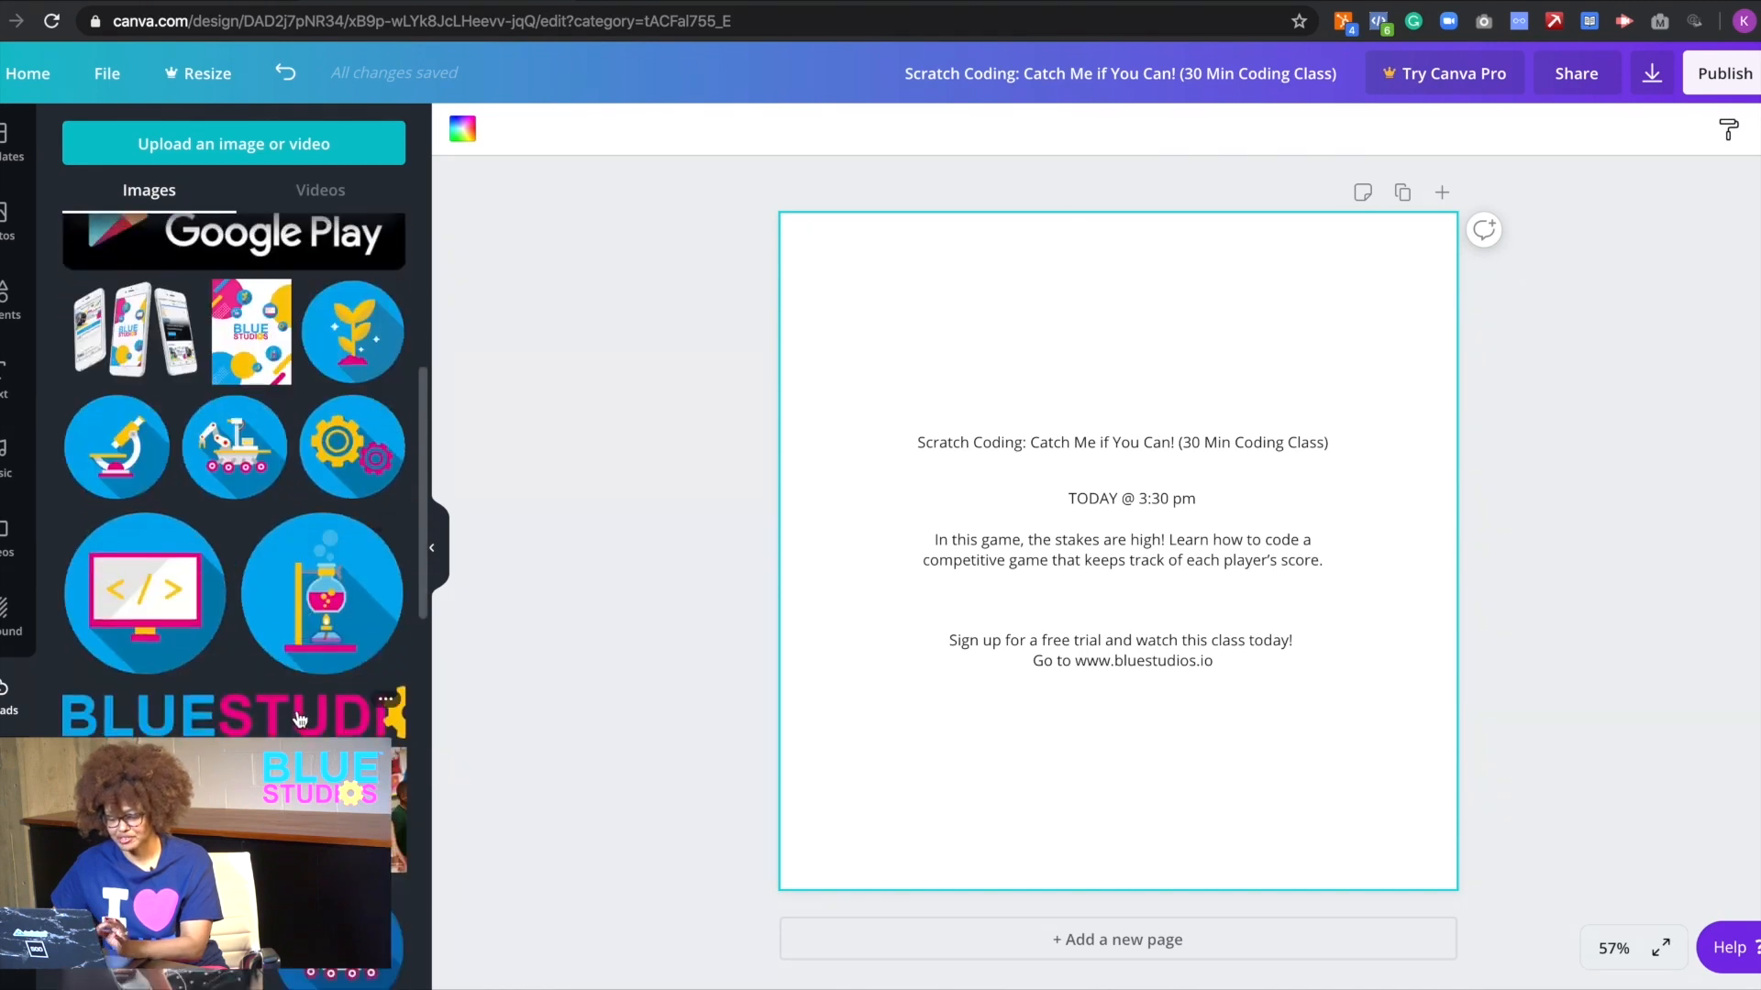
click(276, 153)
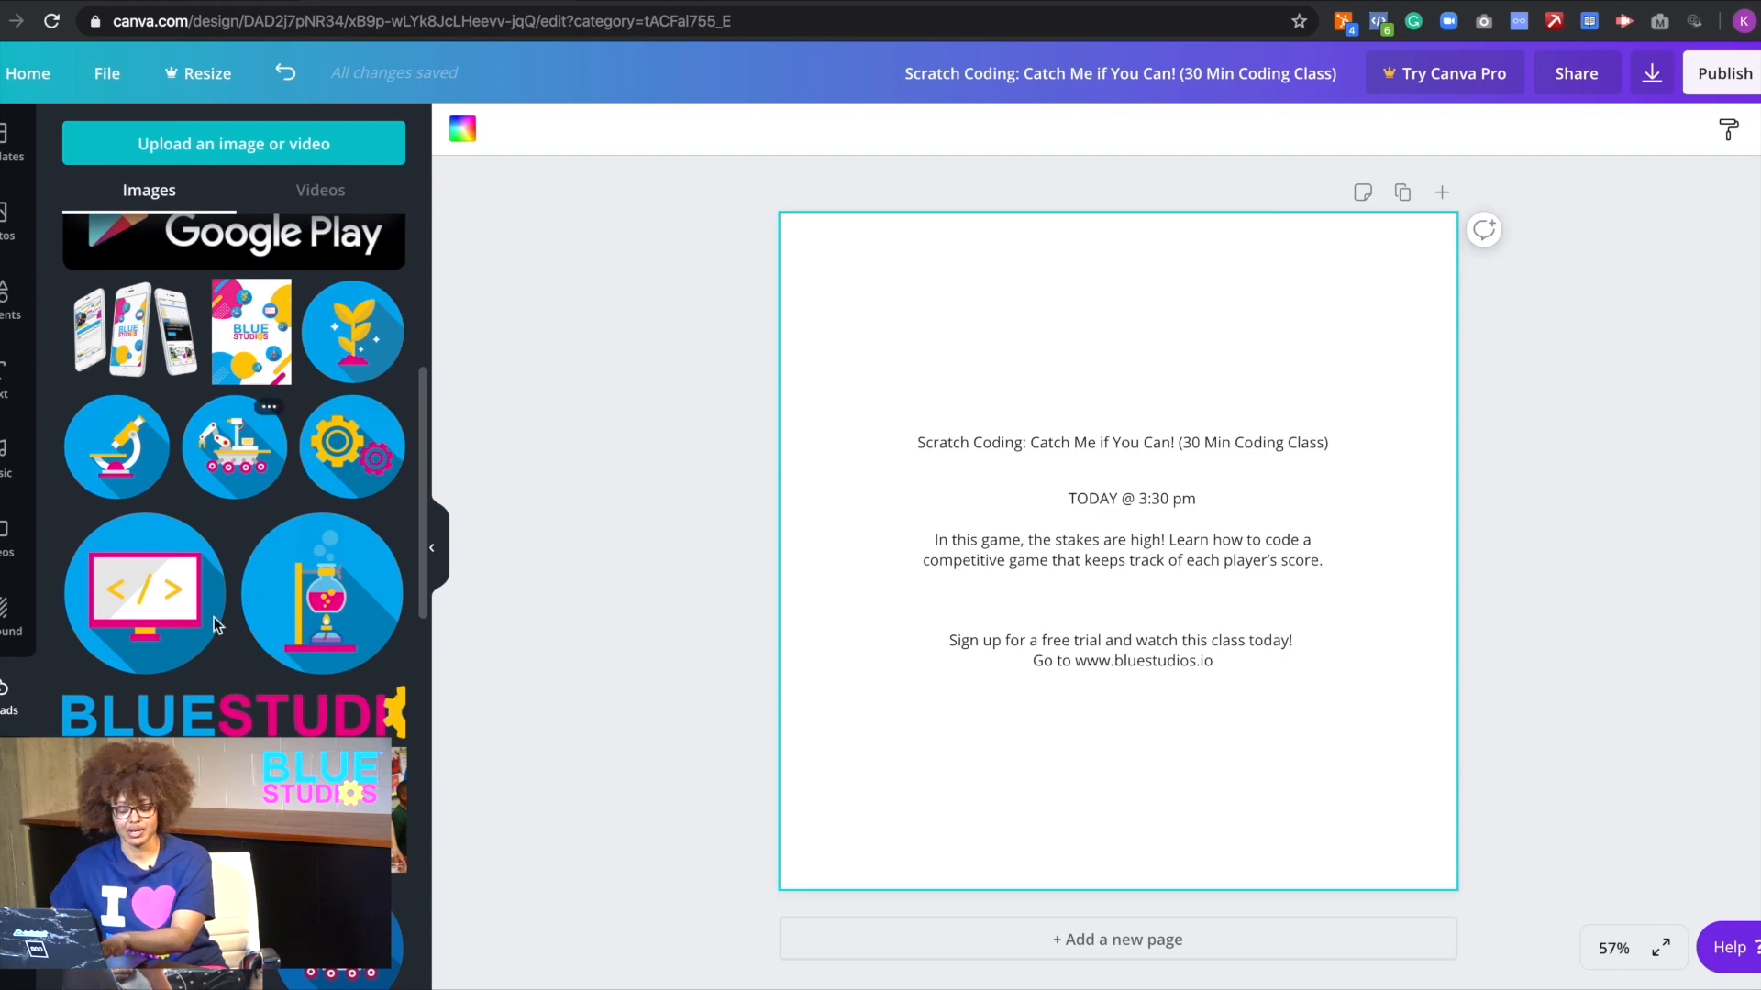
click(212, 720)
- Shrink the Blue Studios logo to about 600 px wide and place it below the text near the page's lower edge
mouse_move(1091, 565)
mouse_down()
mouse_move(1088, 623)
mouse_move(1089, 565)
mouse_up()
drag(871, 580, 802, 788)
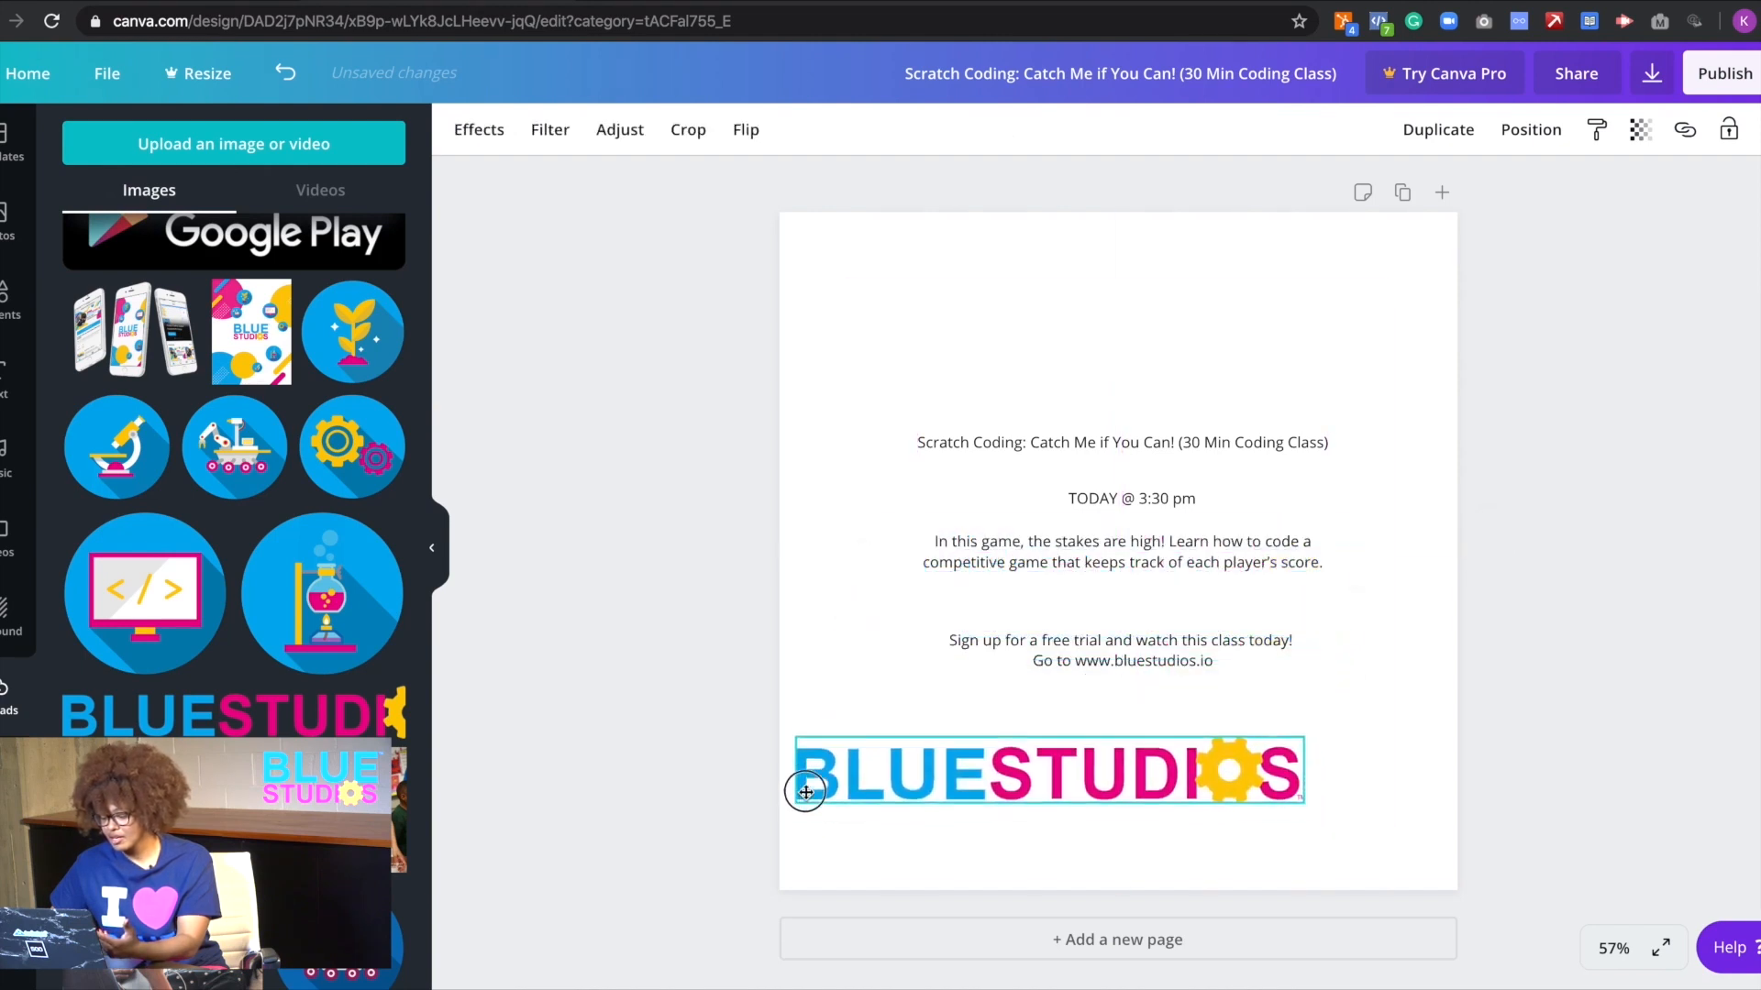
drag(1307, 801, 1196, 793)
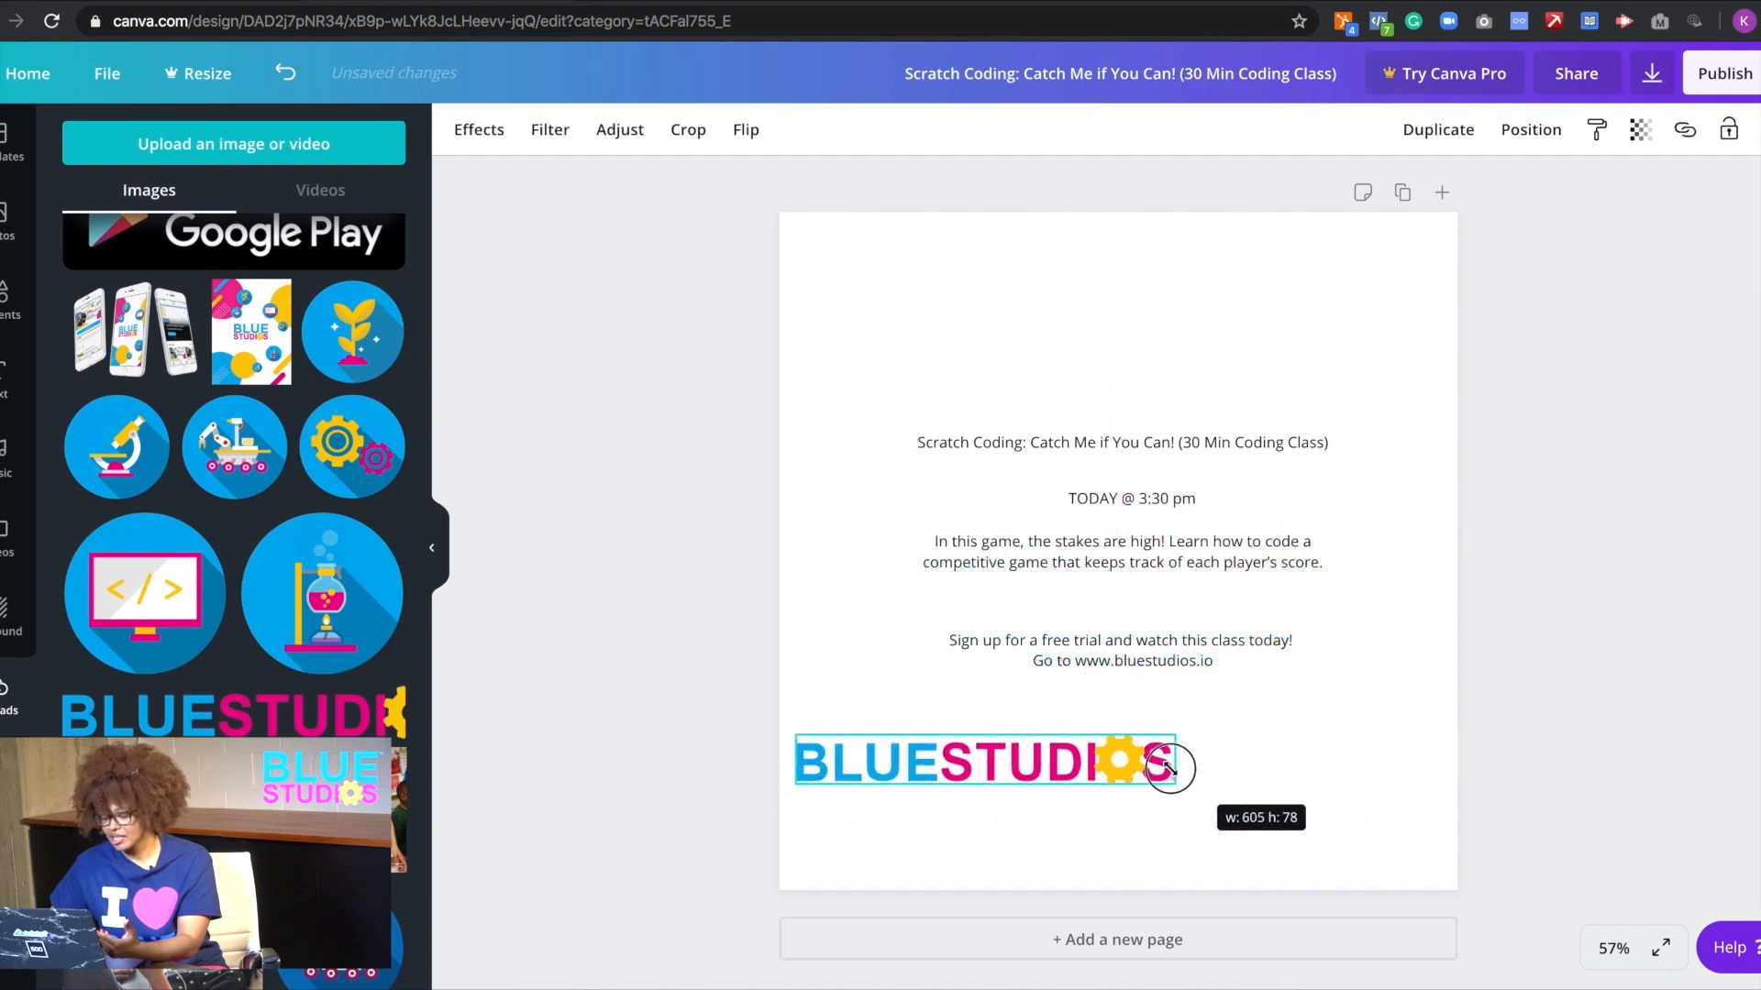
drag(1061, 770, 1245, 816)
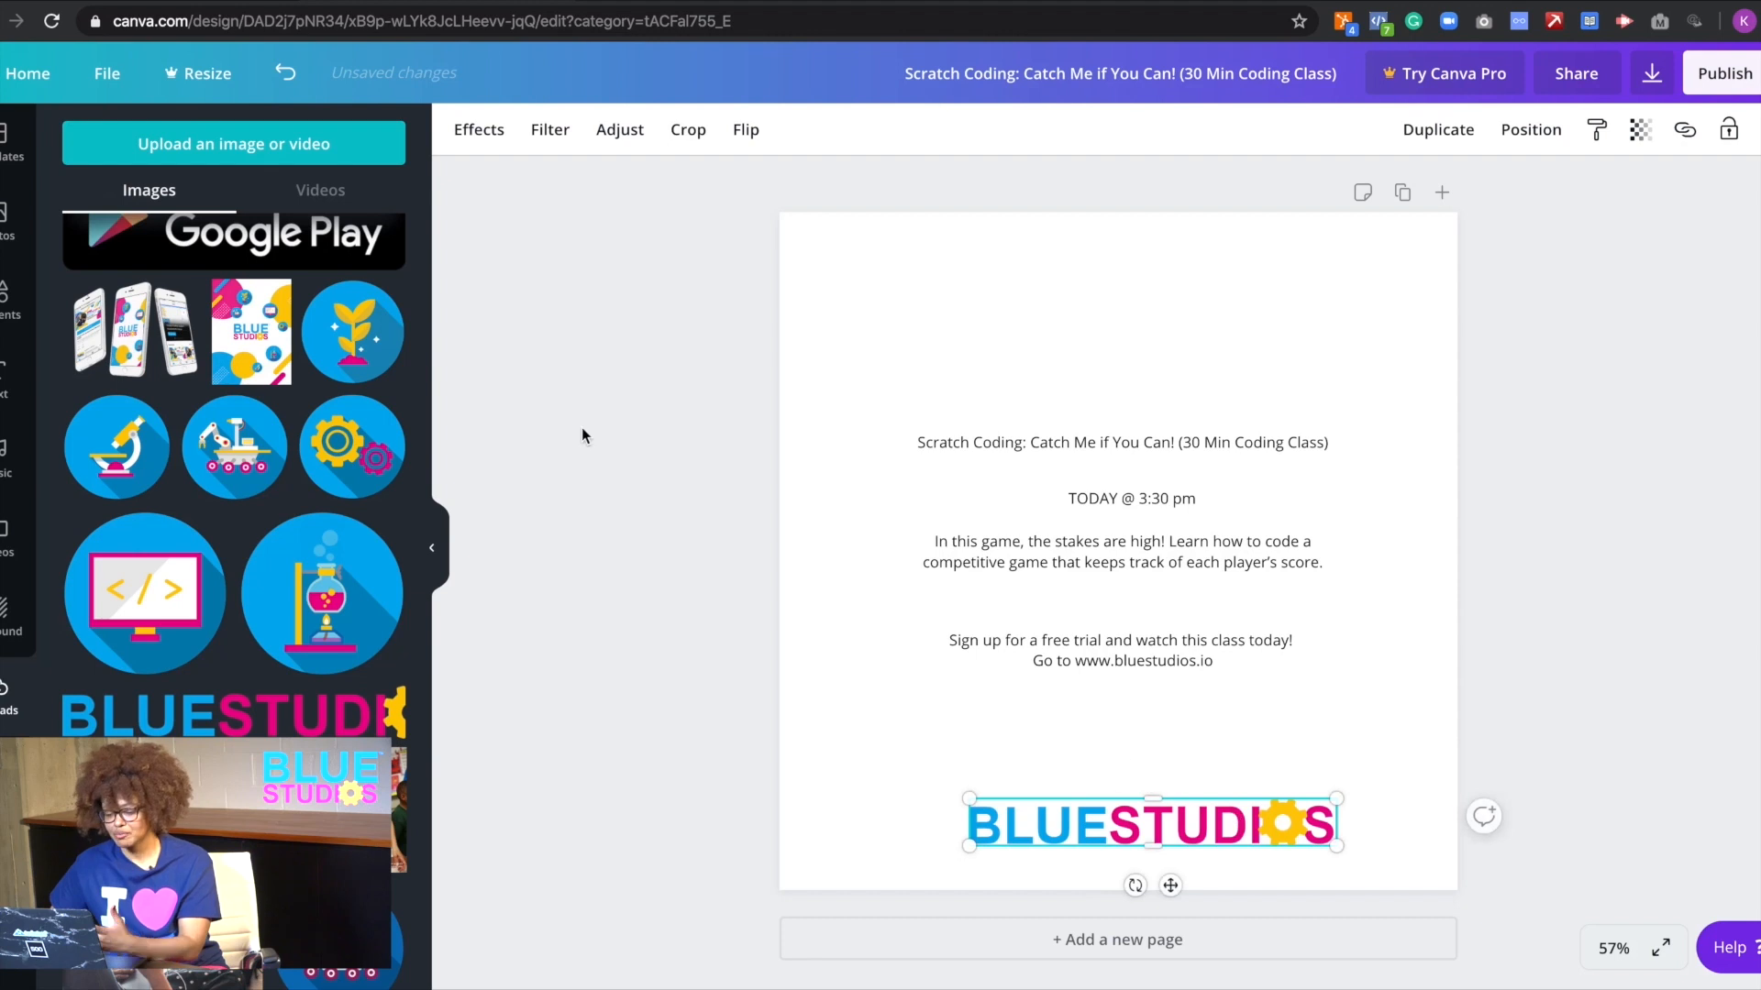
- Set the font of the "Scratch Coding: Catch Me if You Can!" title to Lato Bold
click(1042, 443)
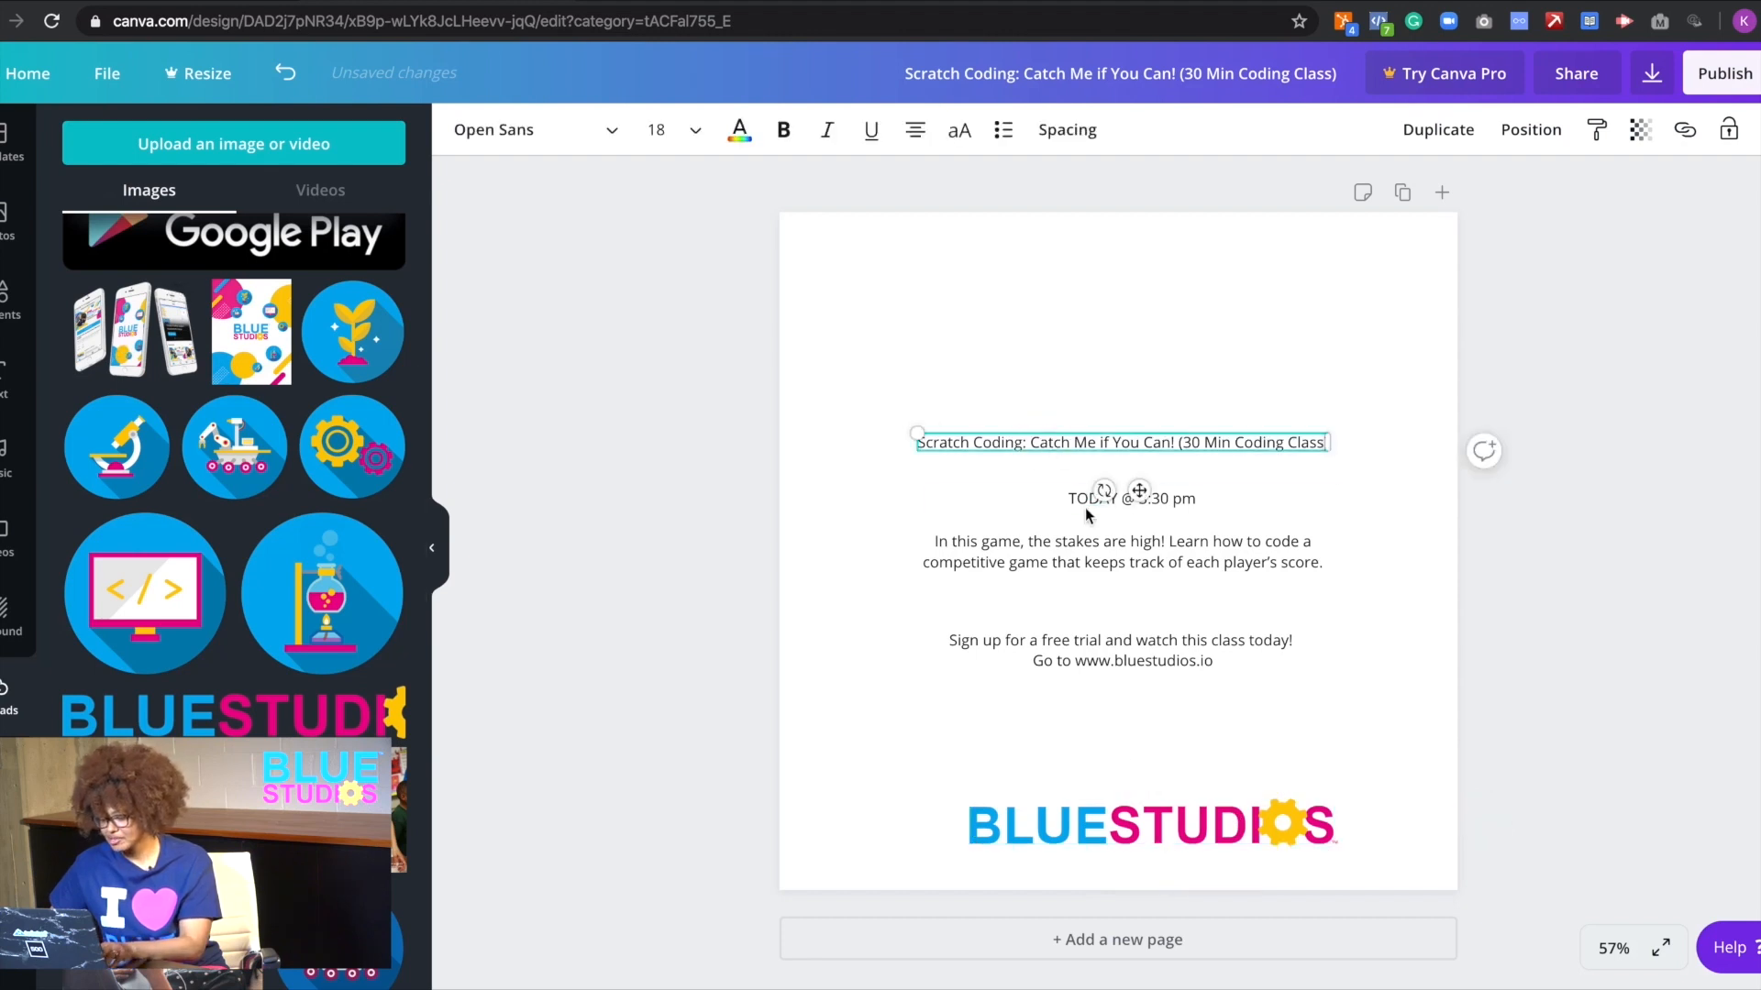
click(1086, 506)
click(1033, 442)
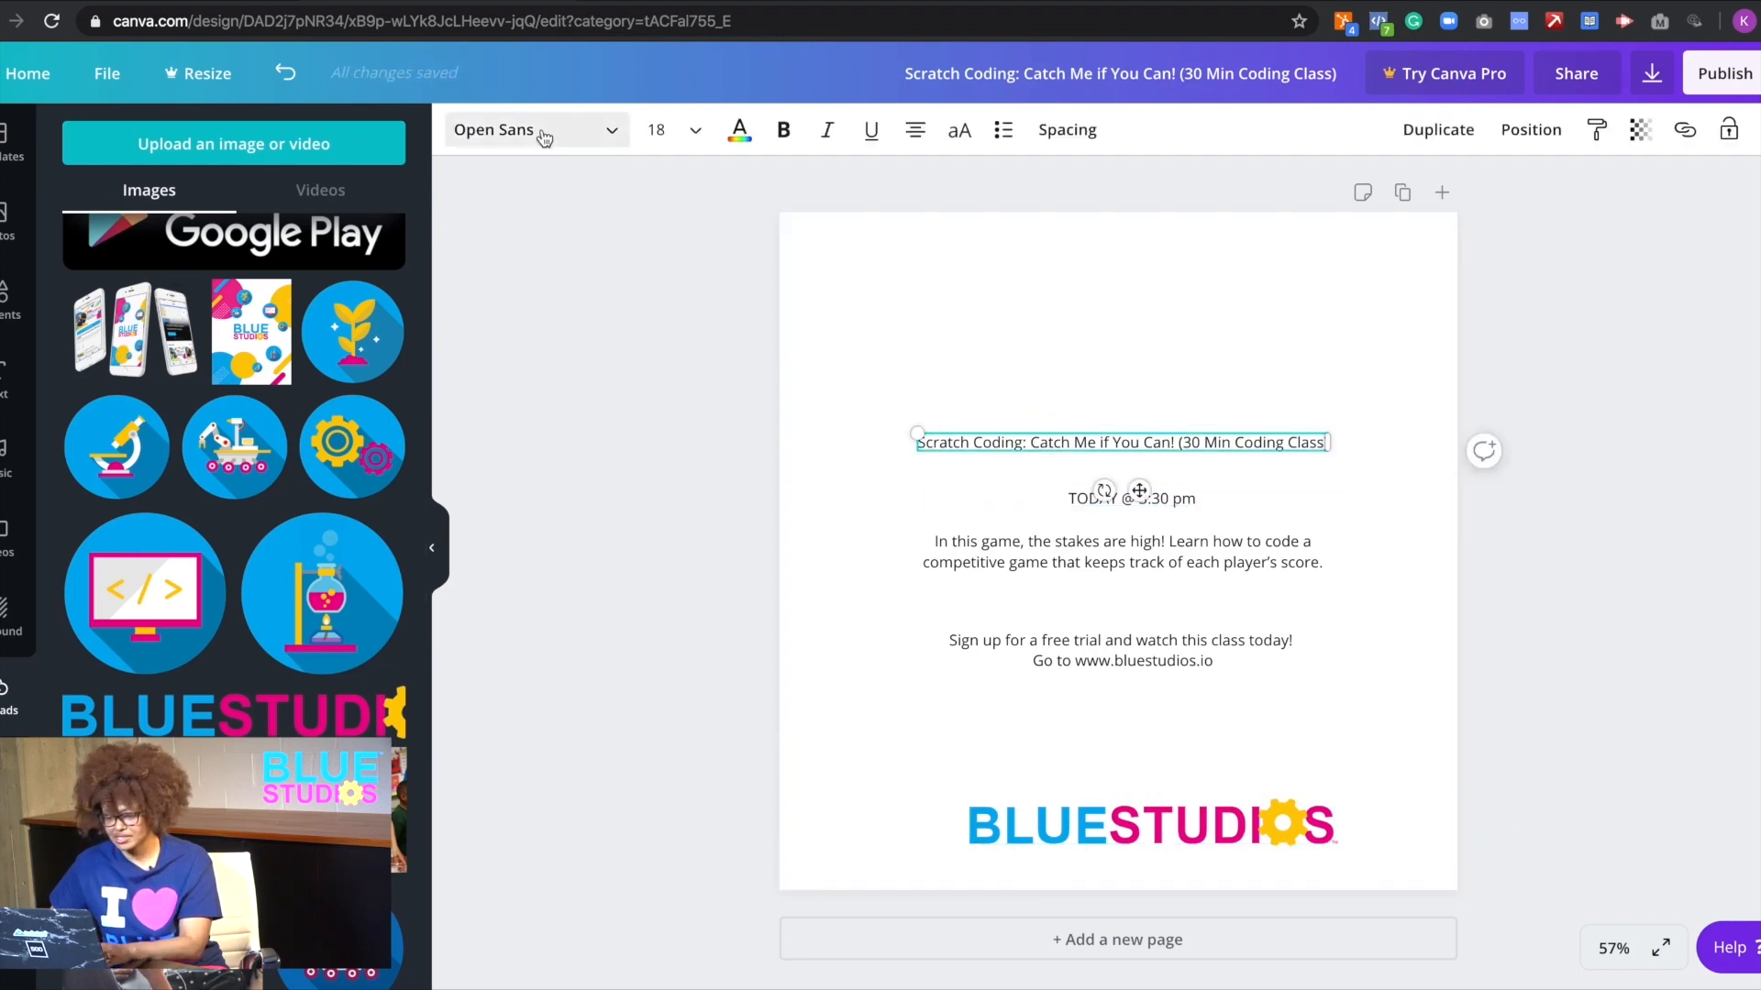
click(543, 138)
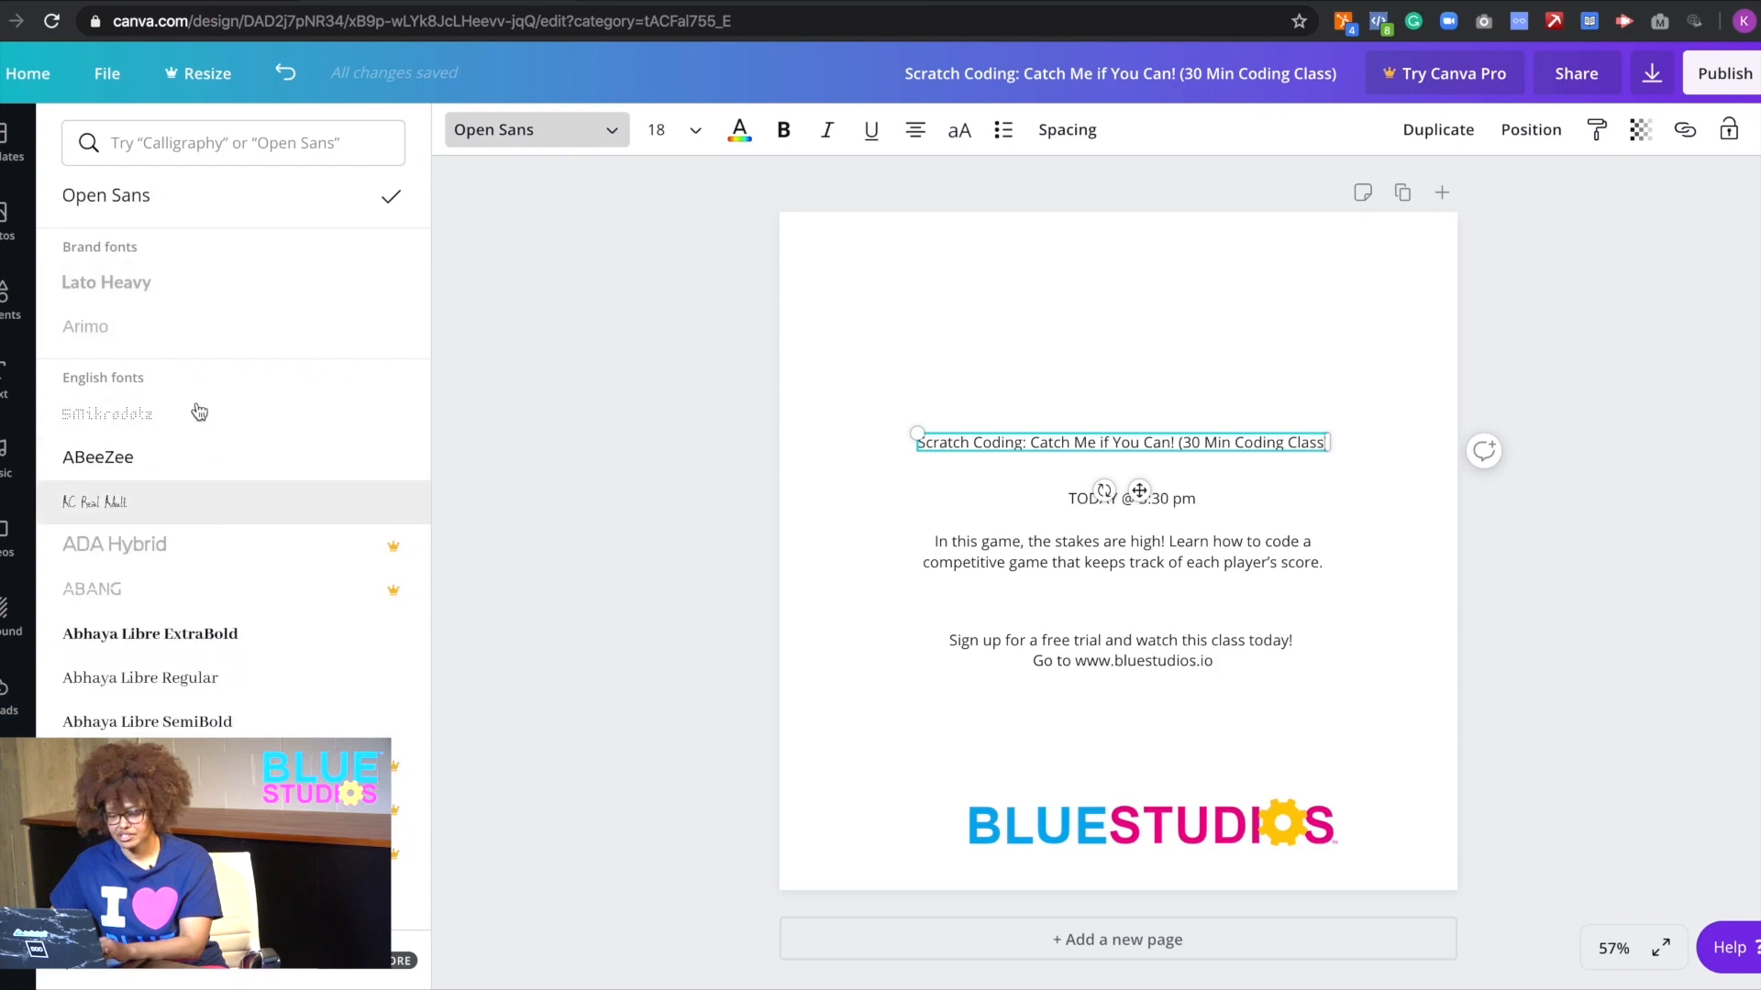
click(205, 144)
text(Lato)
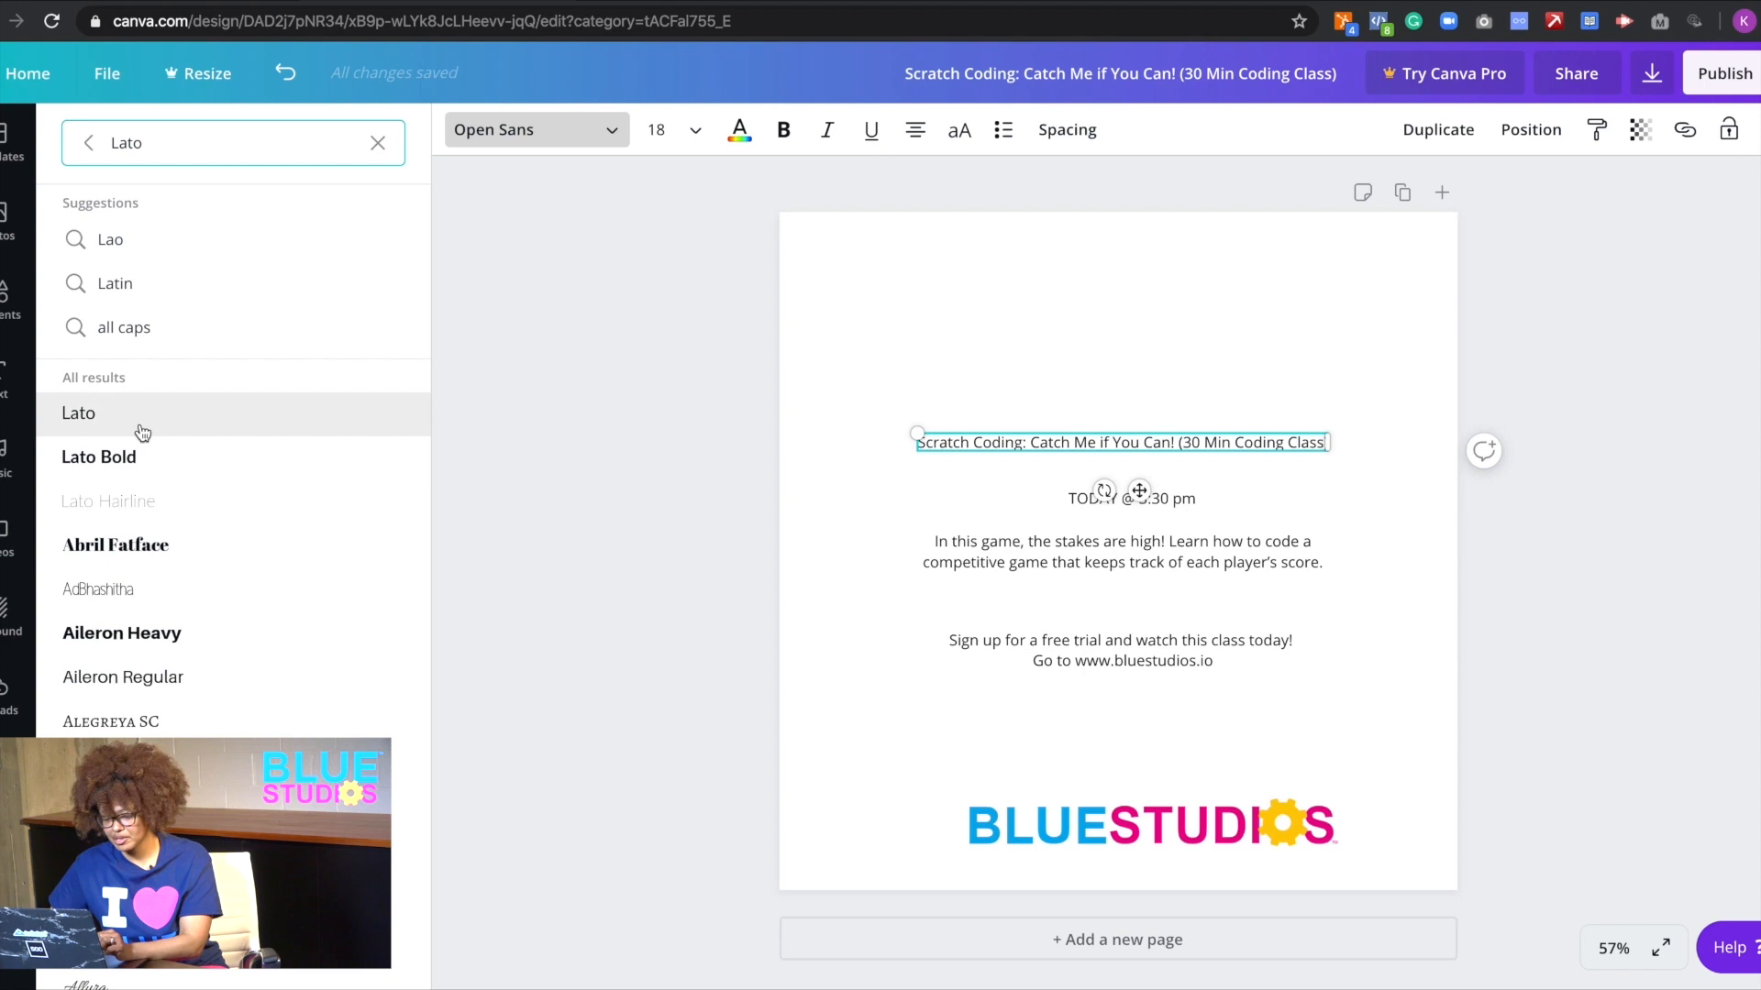
click(156, 455)
- Select the "TODAY @ 3:30 pm", description and sign-up text boxes together and set their font to Lato
click(1085, 510)
click(1086, 507)
shift+click(1053, 558)
shift+click(1047, 647)
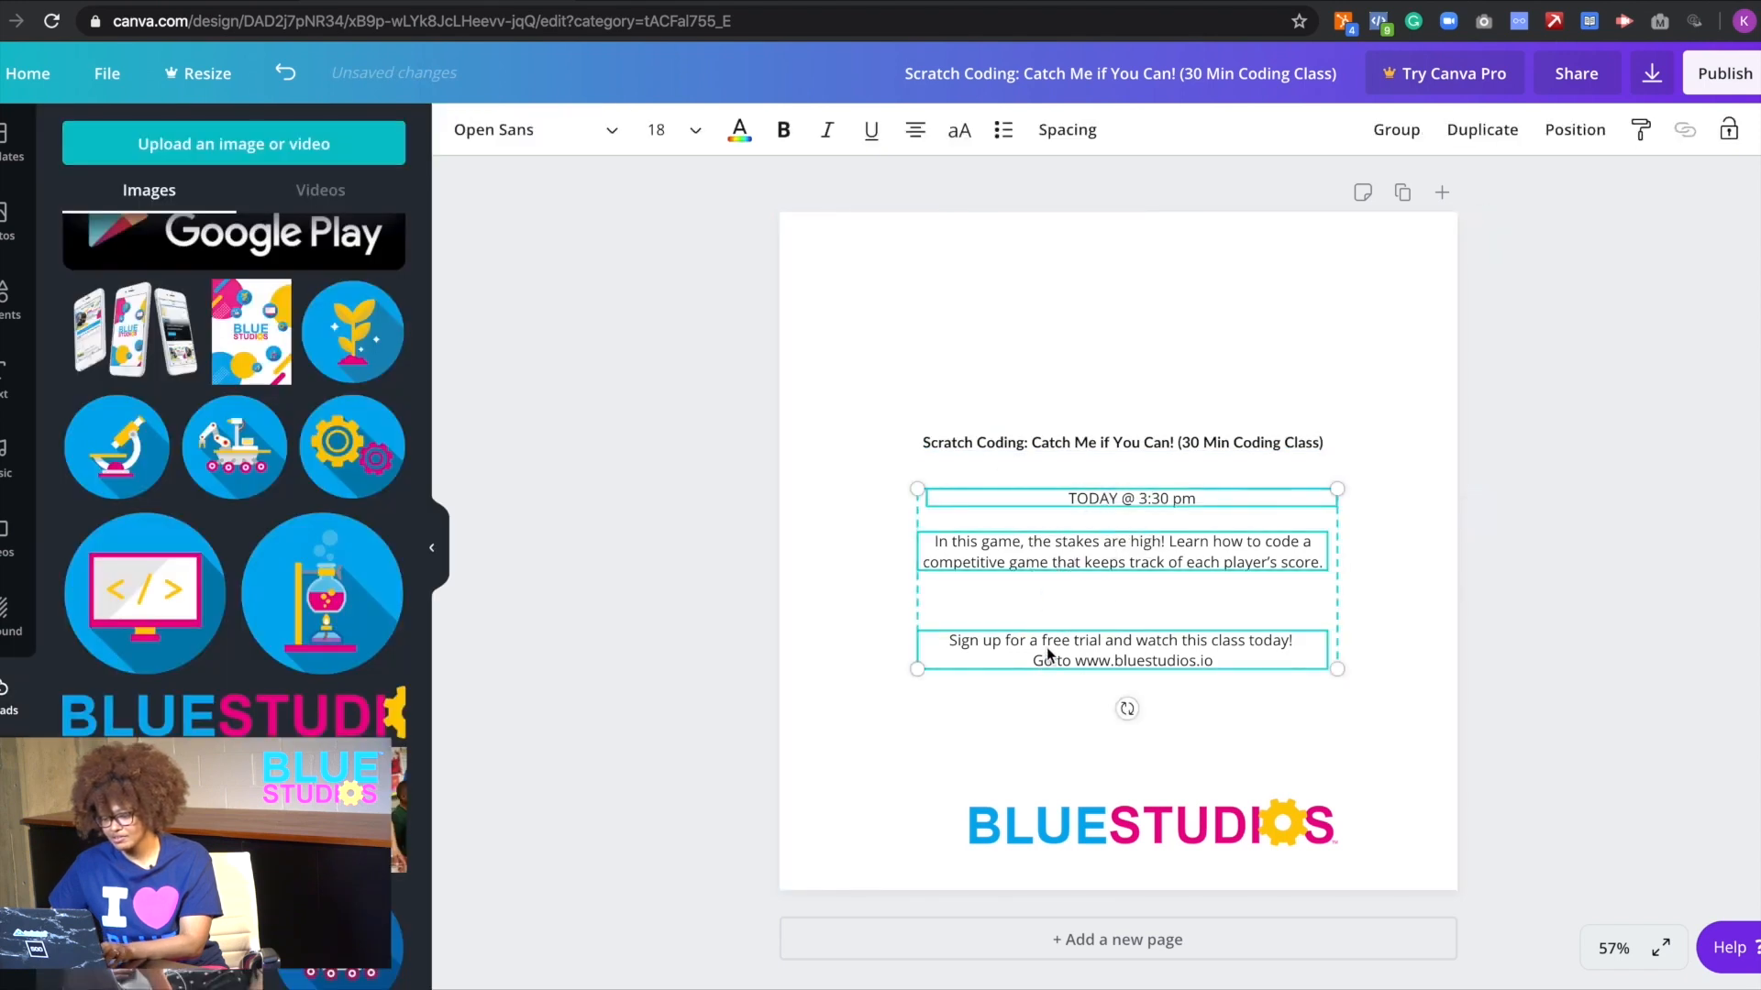
click(527, 134)
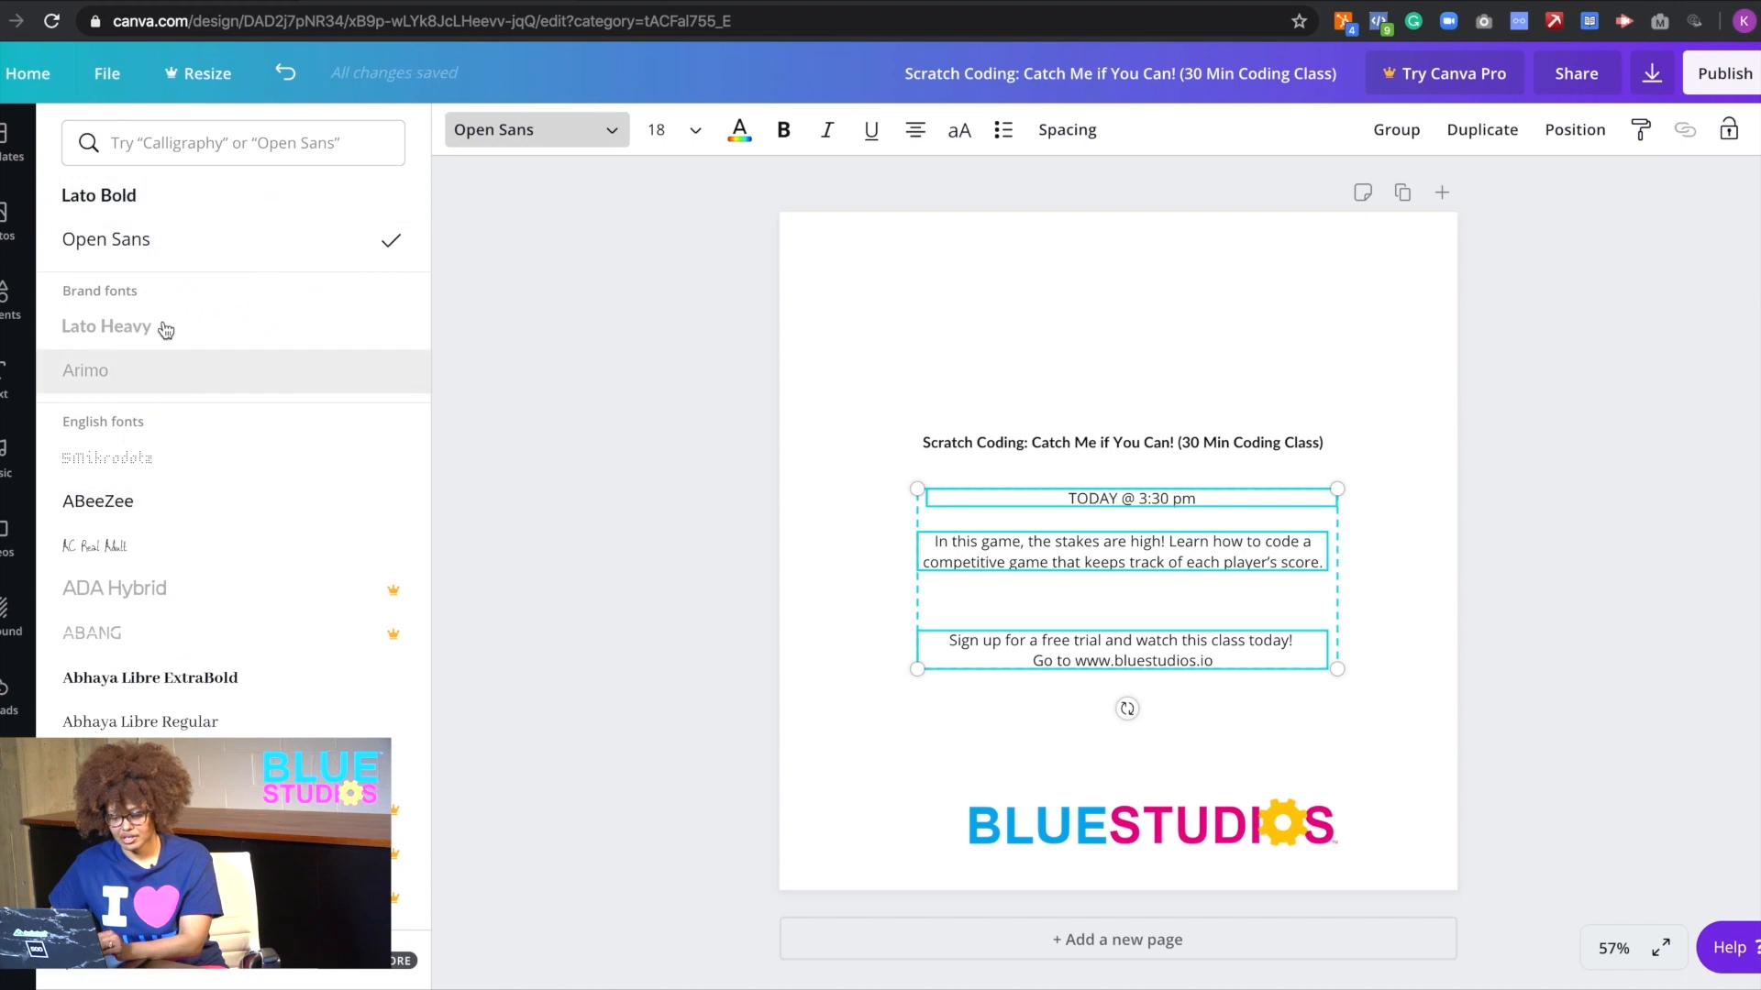
click(189, 146)
text(Lato)
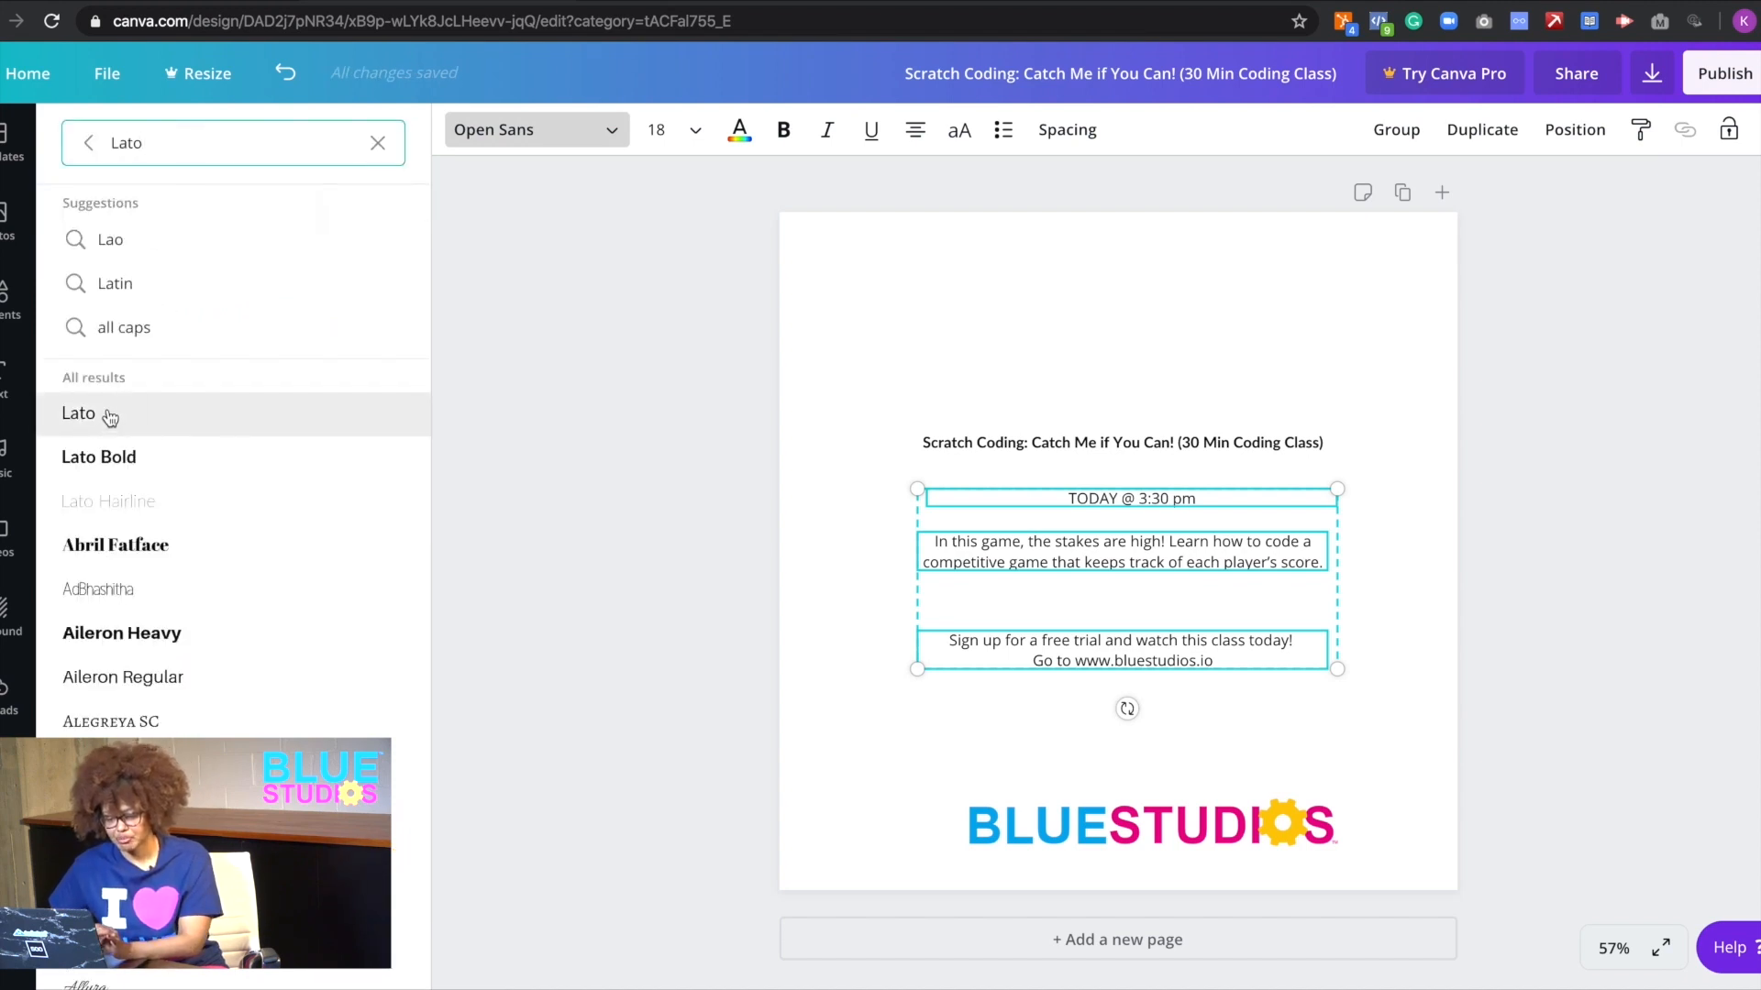
click(109, 414)
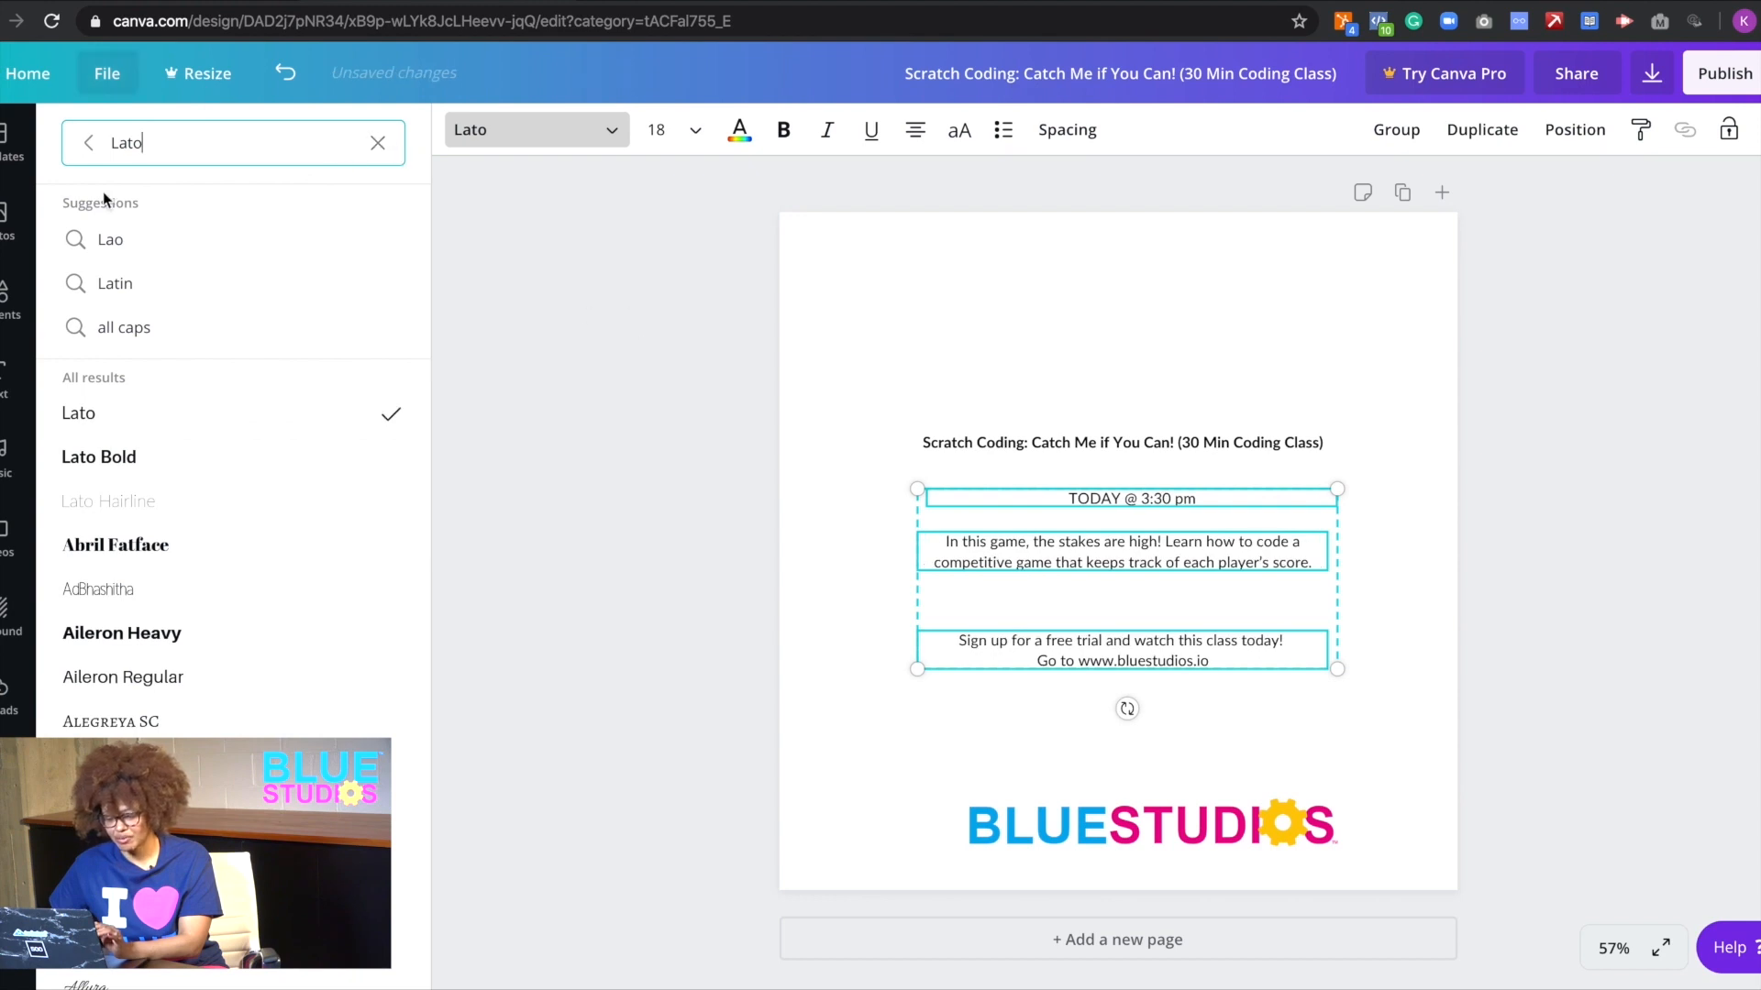
- Browse the range of available fonts, clear the font search, and deselect the text boxes
scroll(174, 390, down, 8)
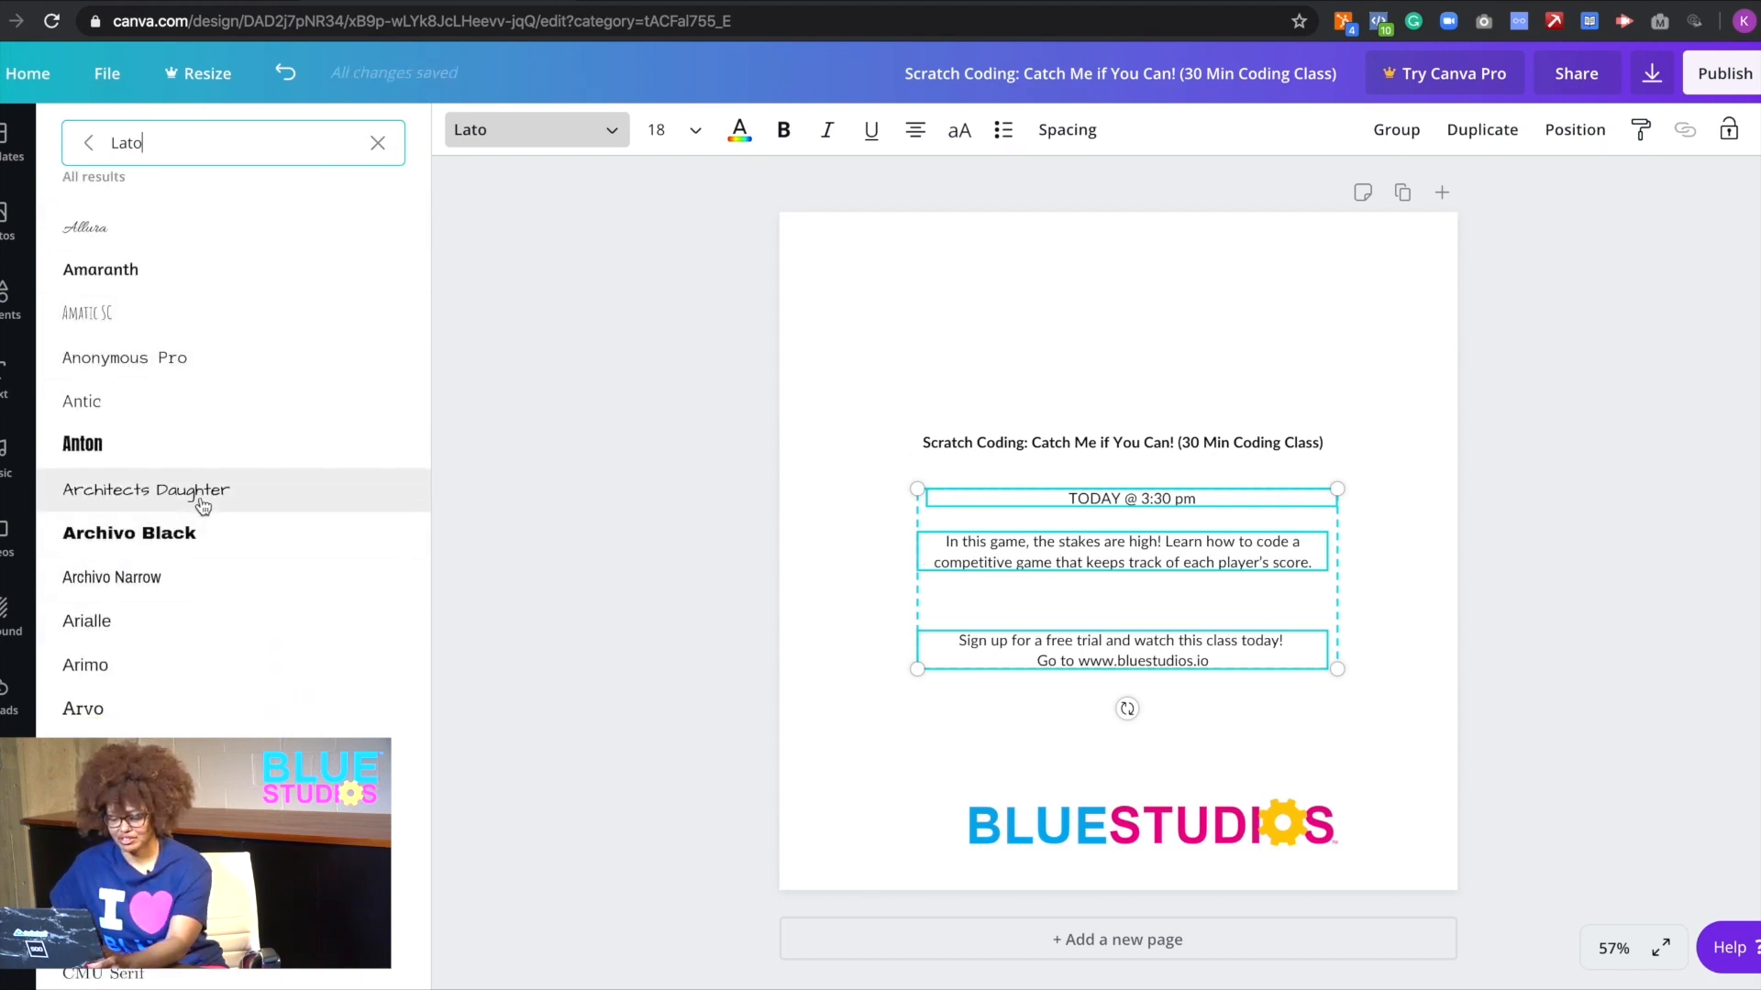
scroll(202, 506, down, 10)
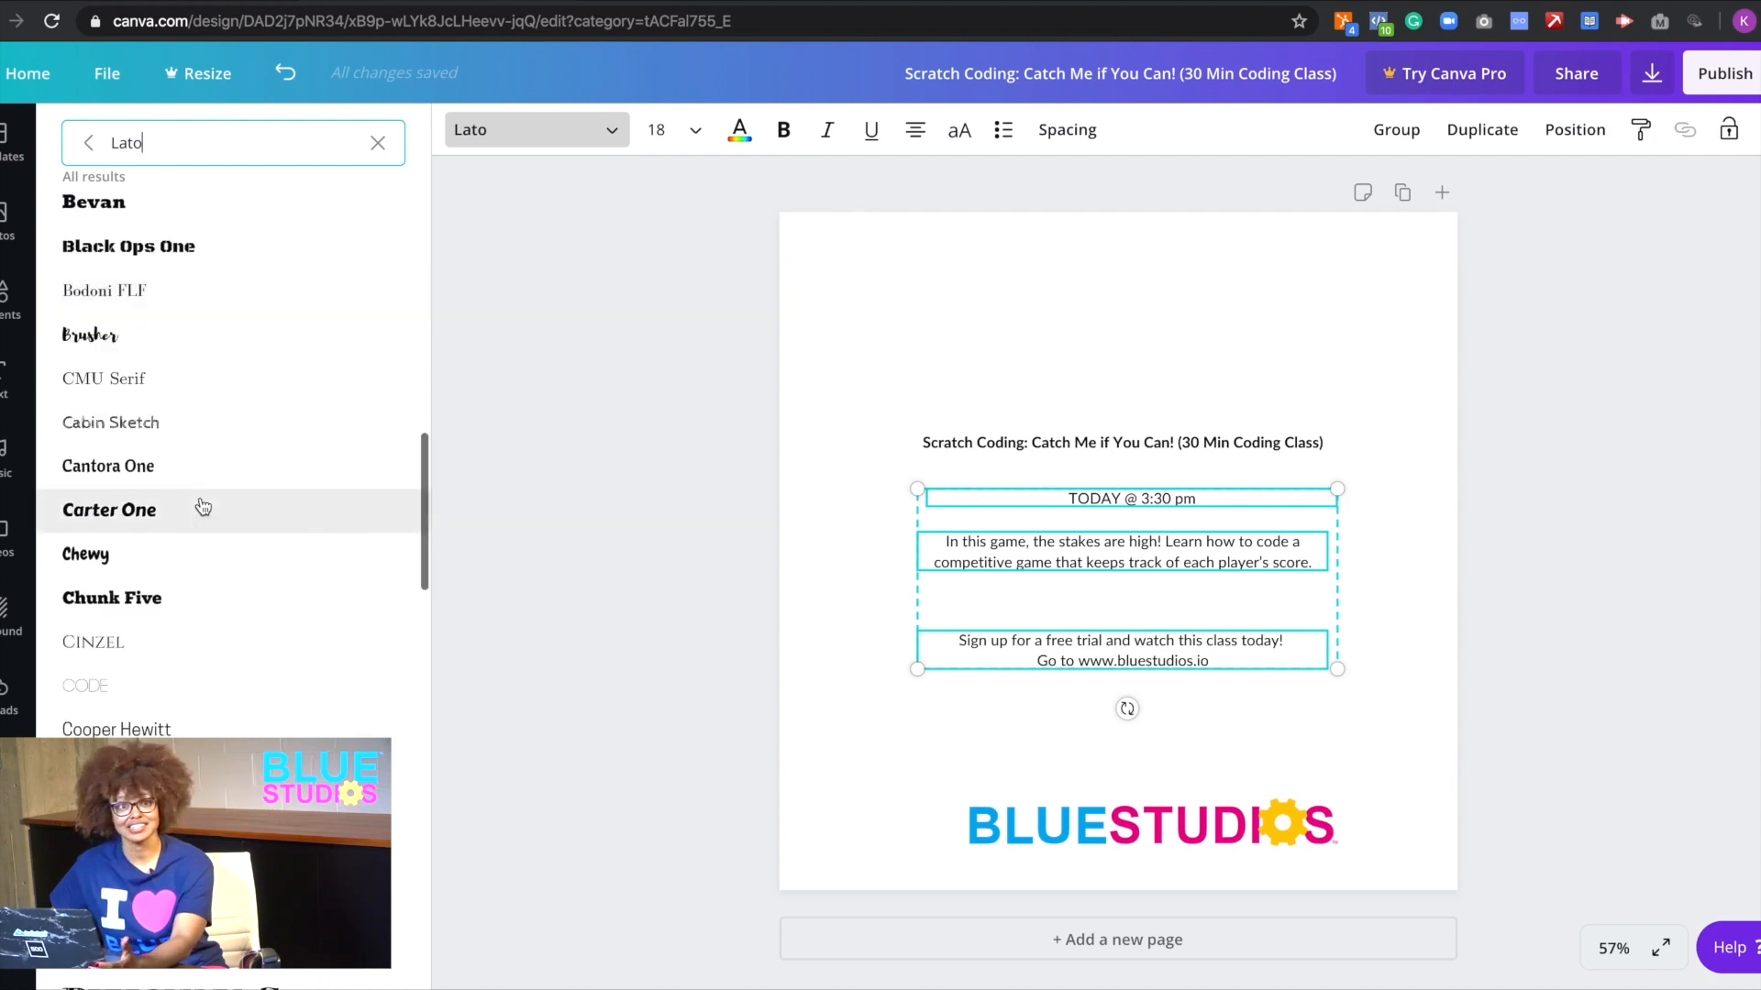
scroll(203, 506, down, 5)
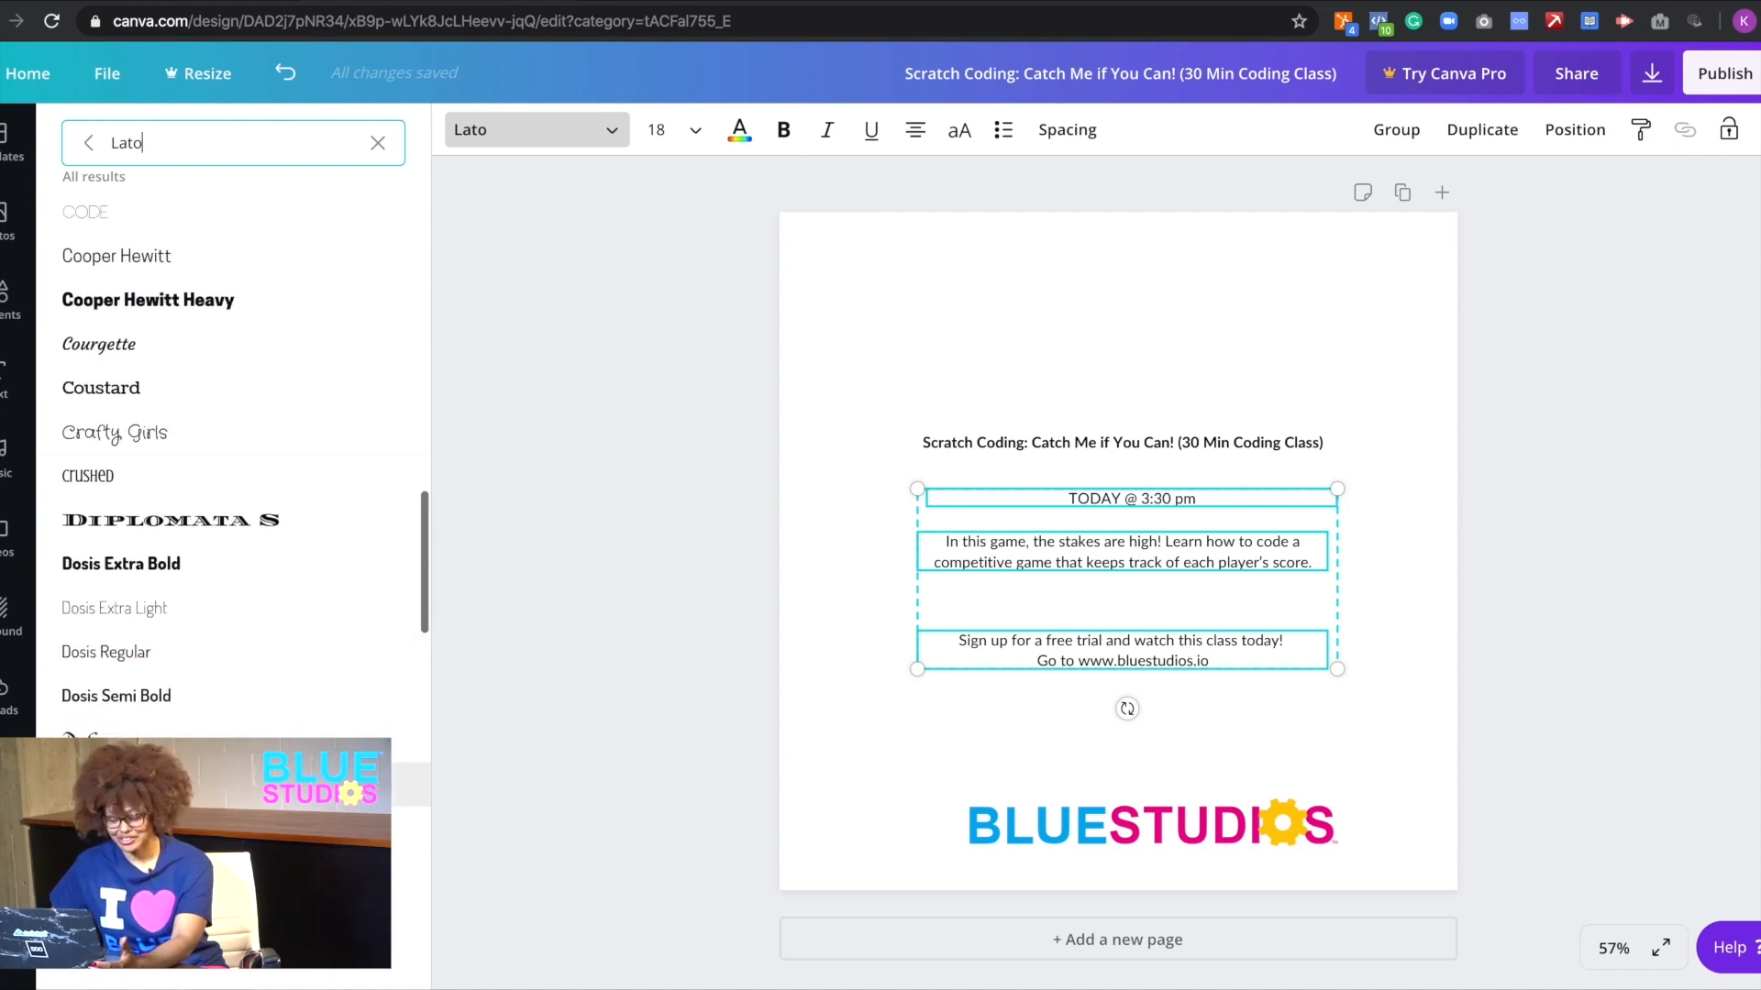
scroll(230, 633, down, 10)
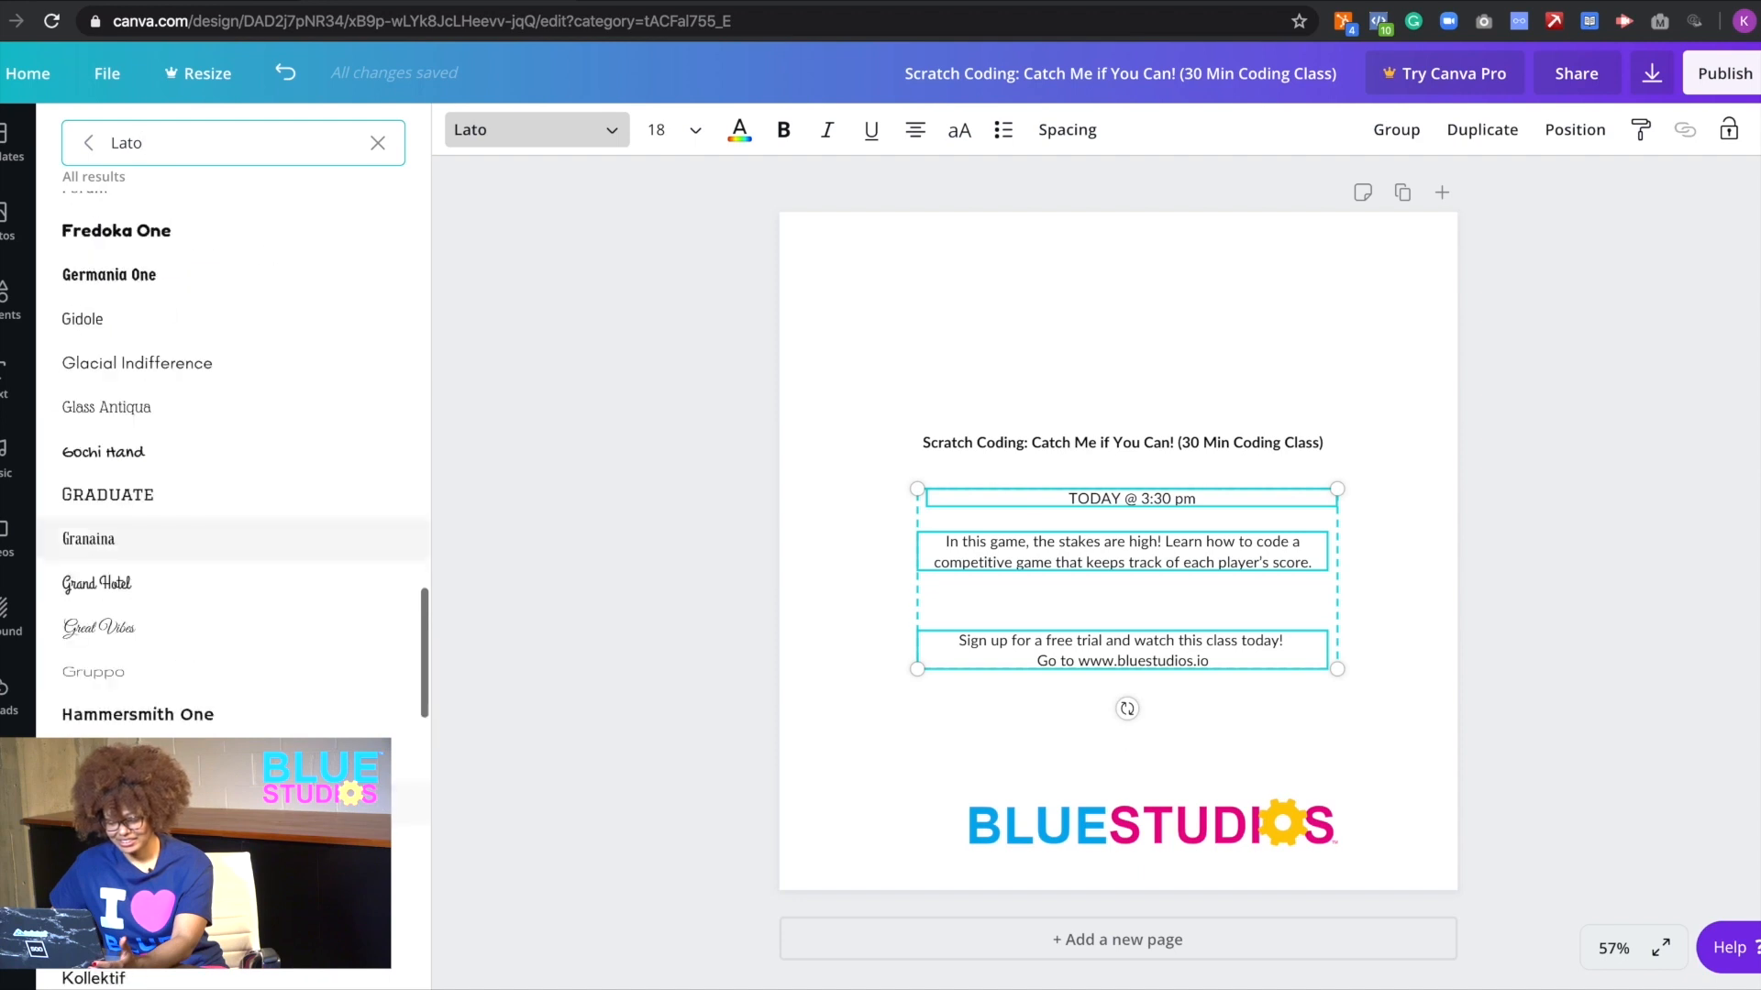
scroll(153, 670, down, 5)
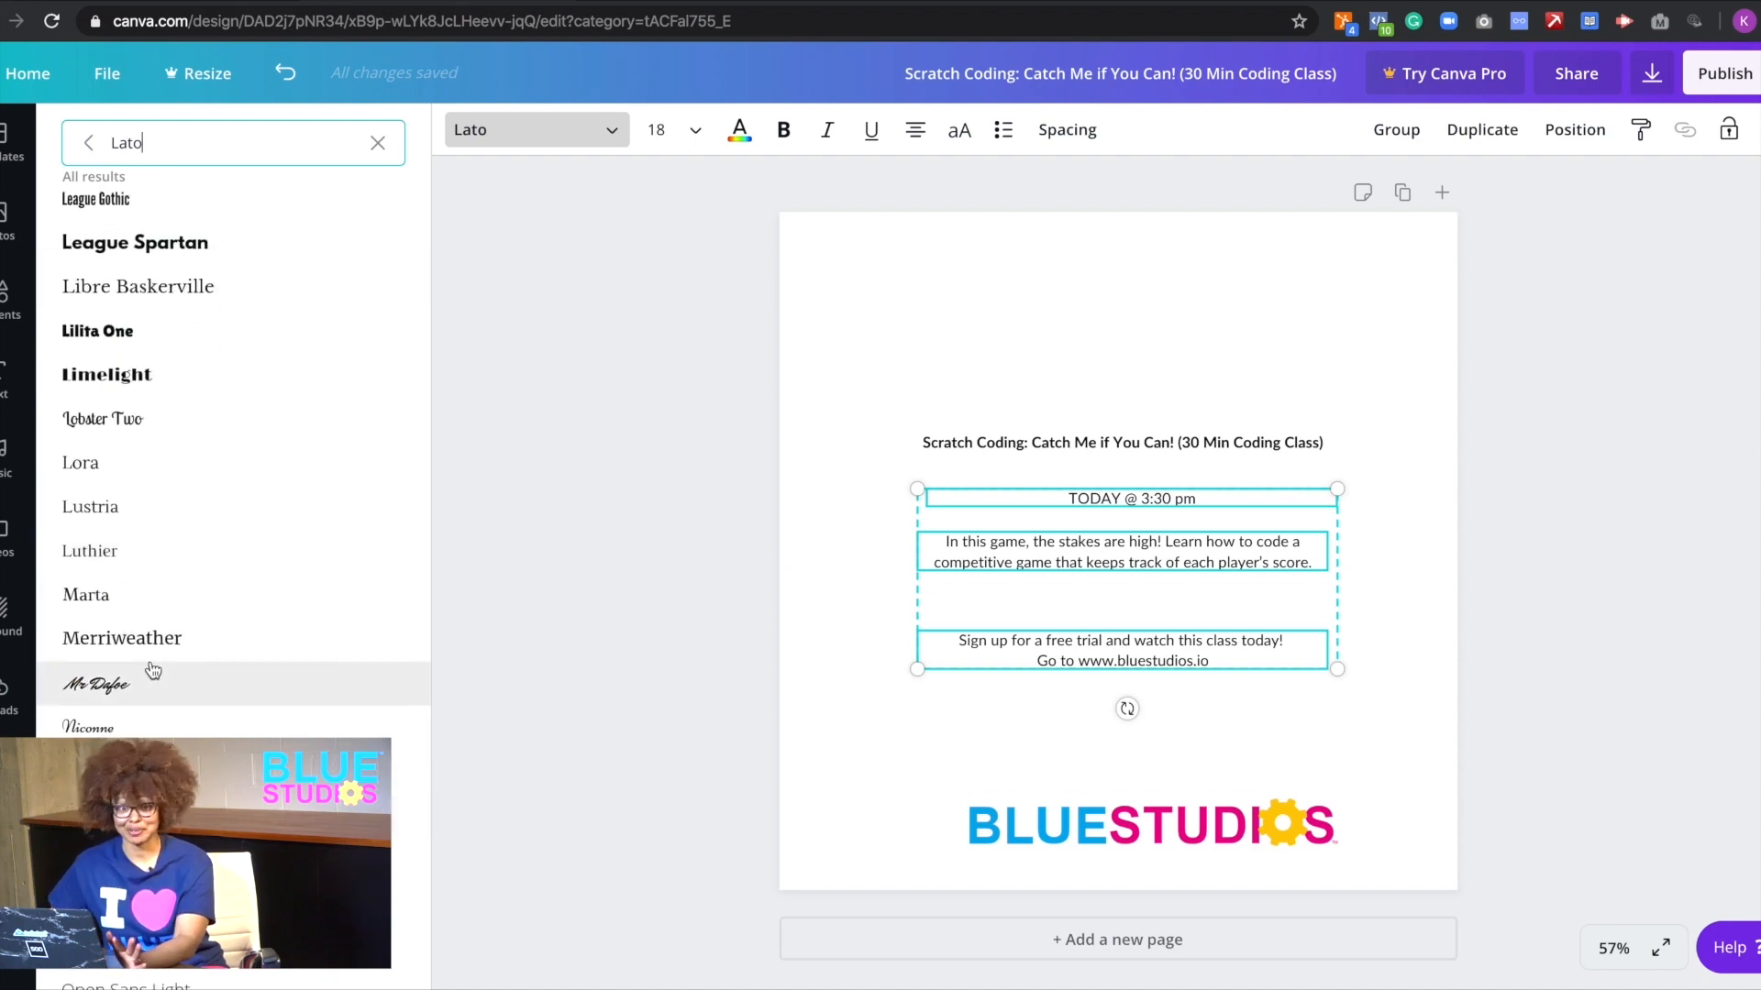
scroll(152, 668, down, 5)
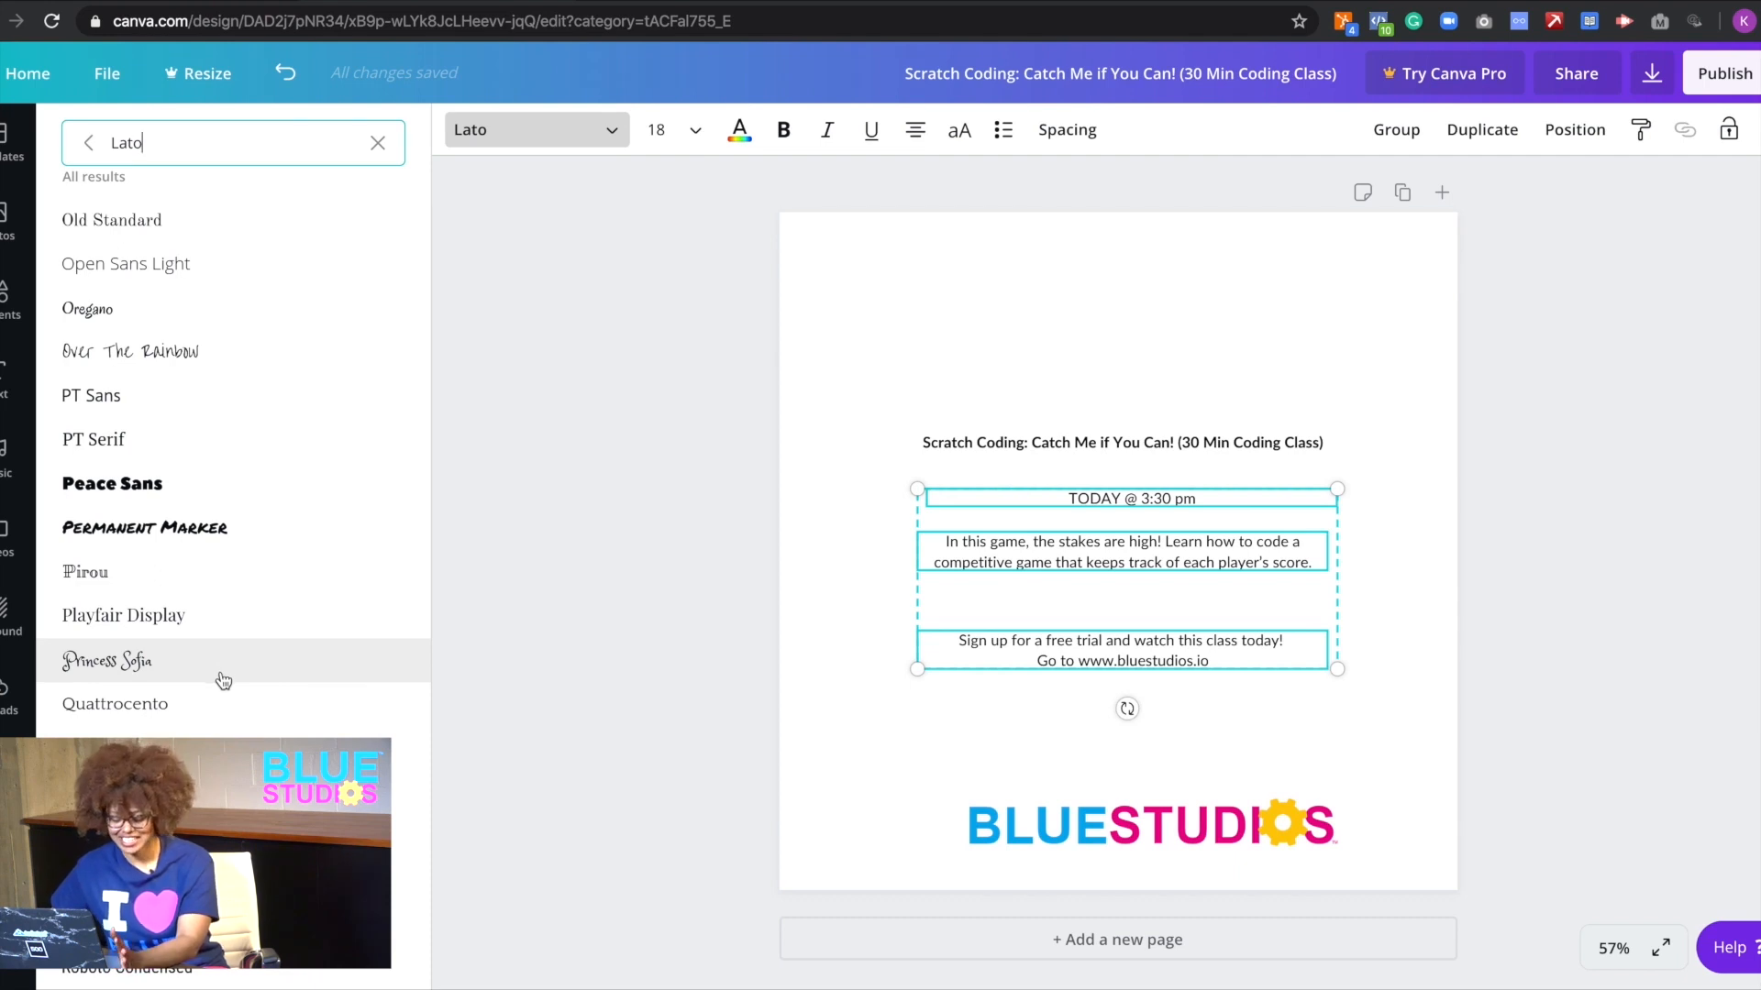
scroll(223, 680, down, 10)
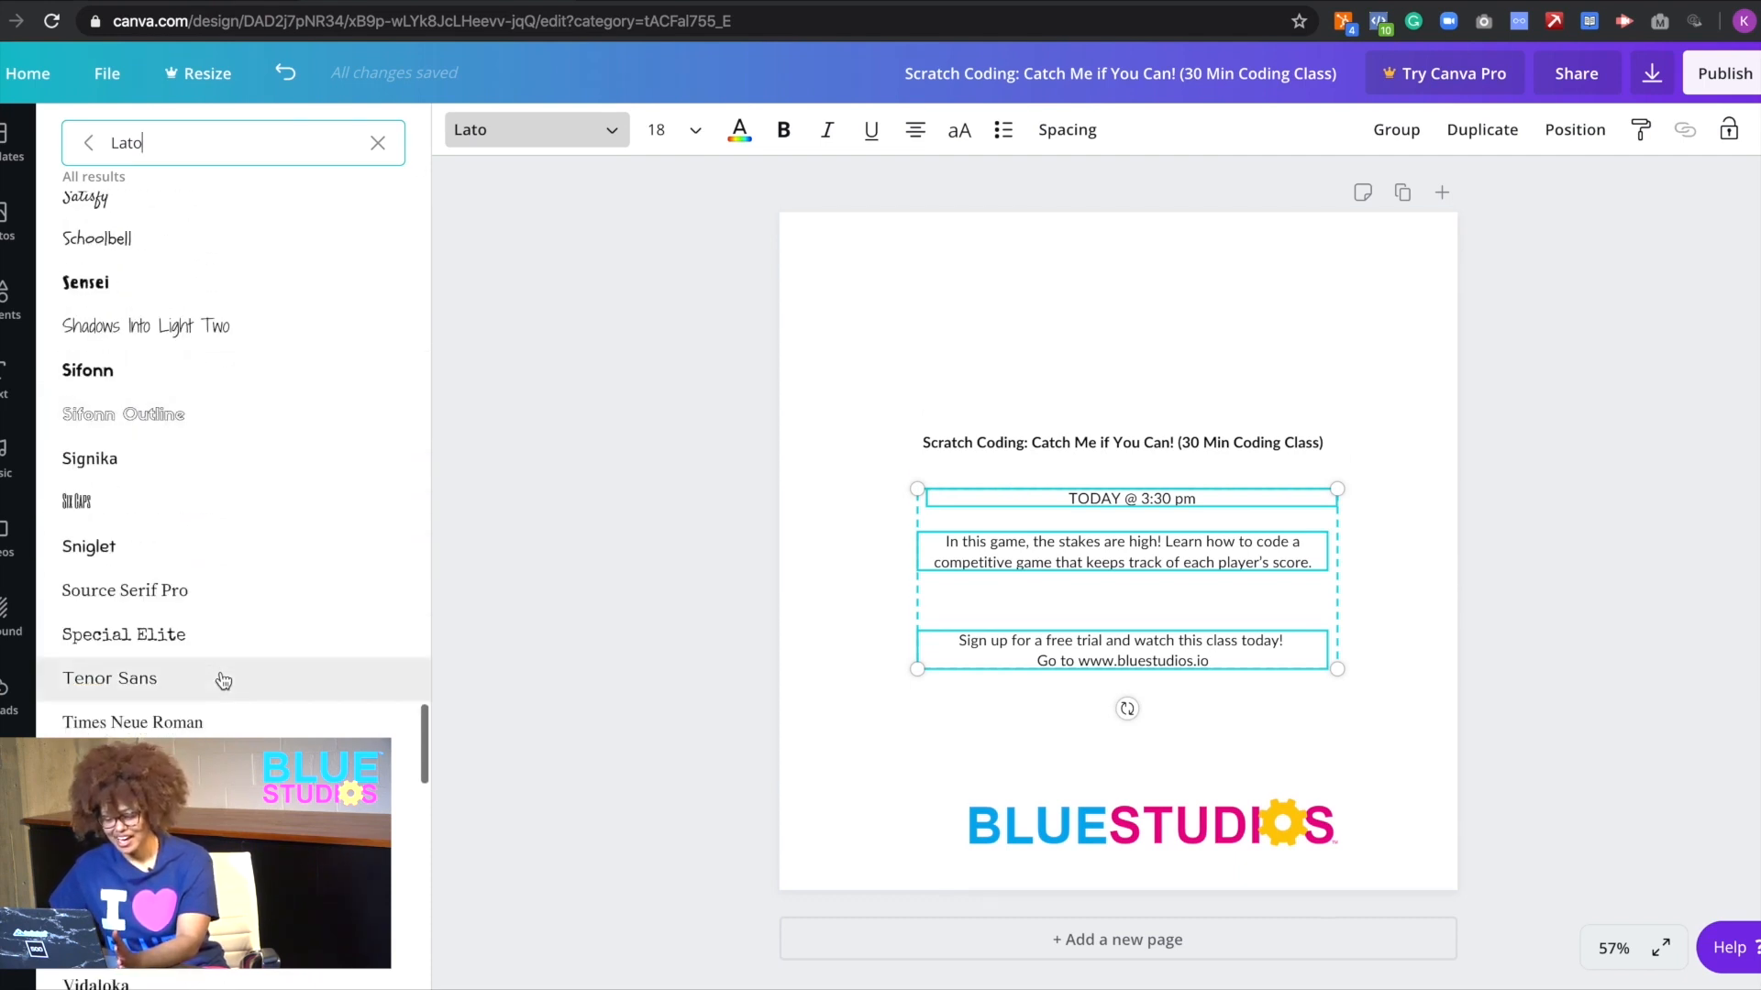
scroll(210, 714, down, 10)
scroll(209, 714, down, 10)
scroll(209, 714, down, 8)
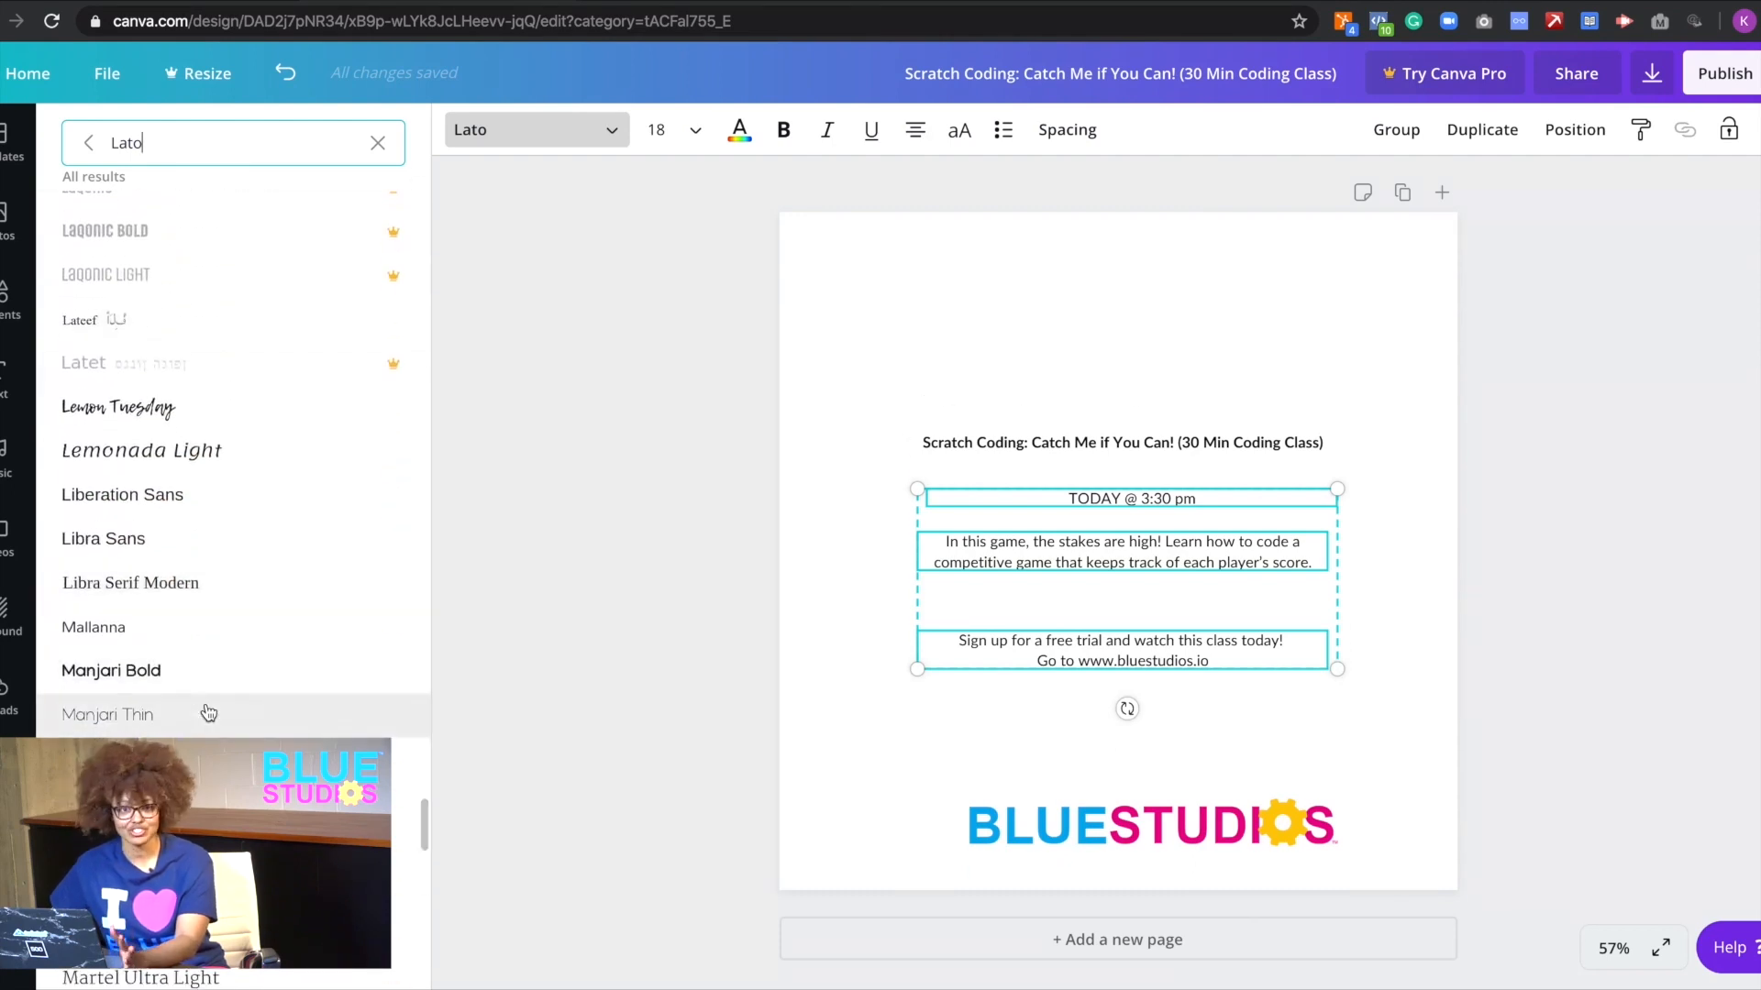
scroll(209, 714, down, 10)
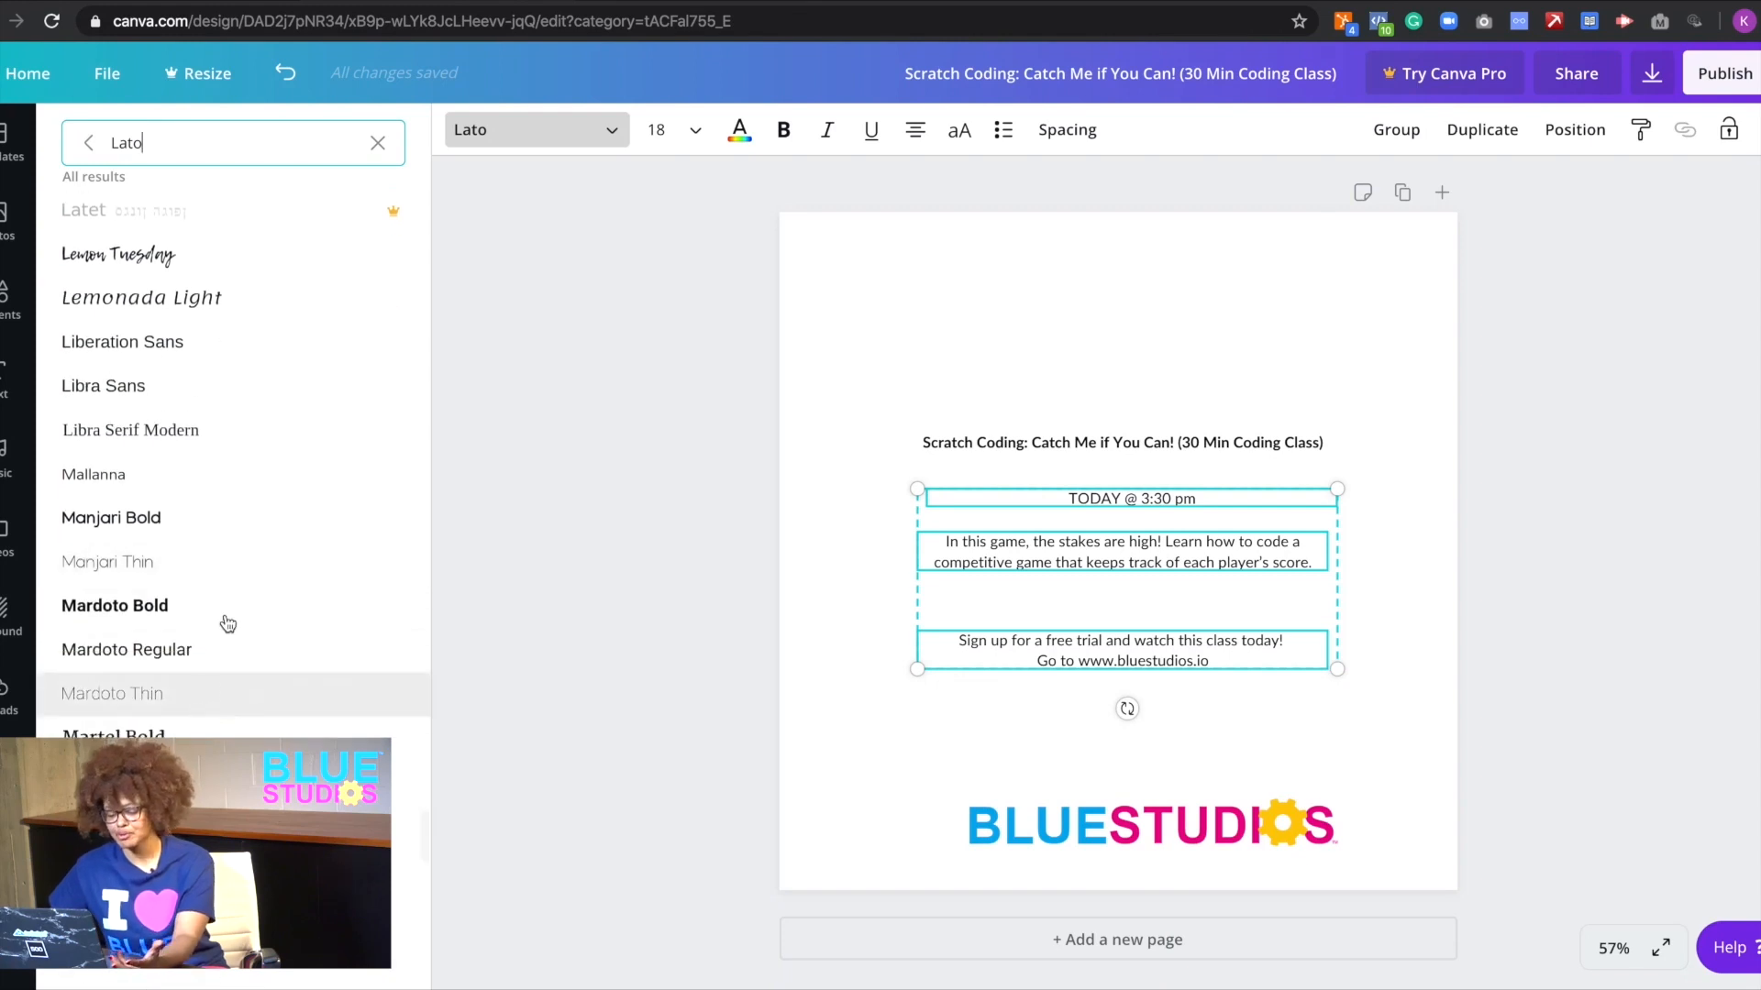
click(377, 142)
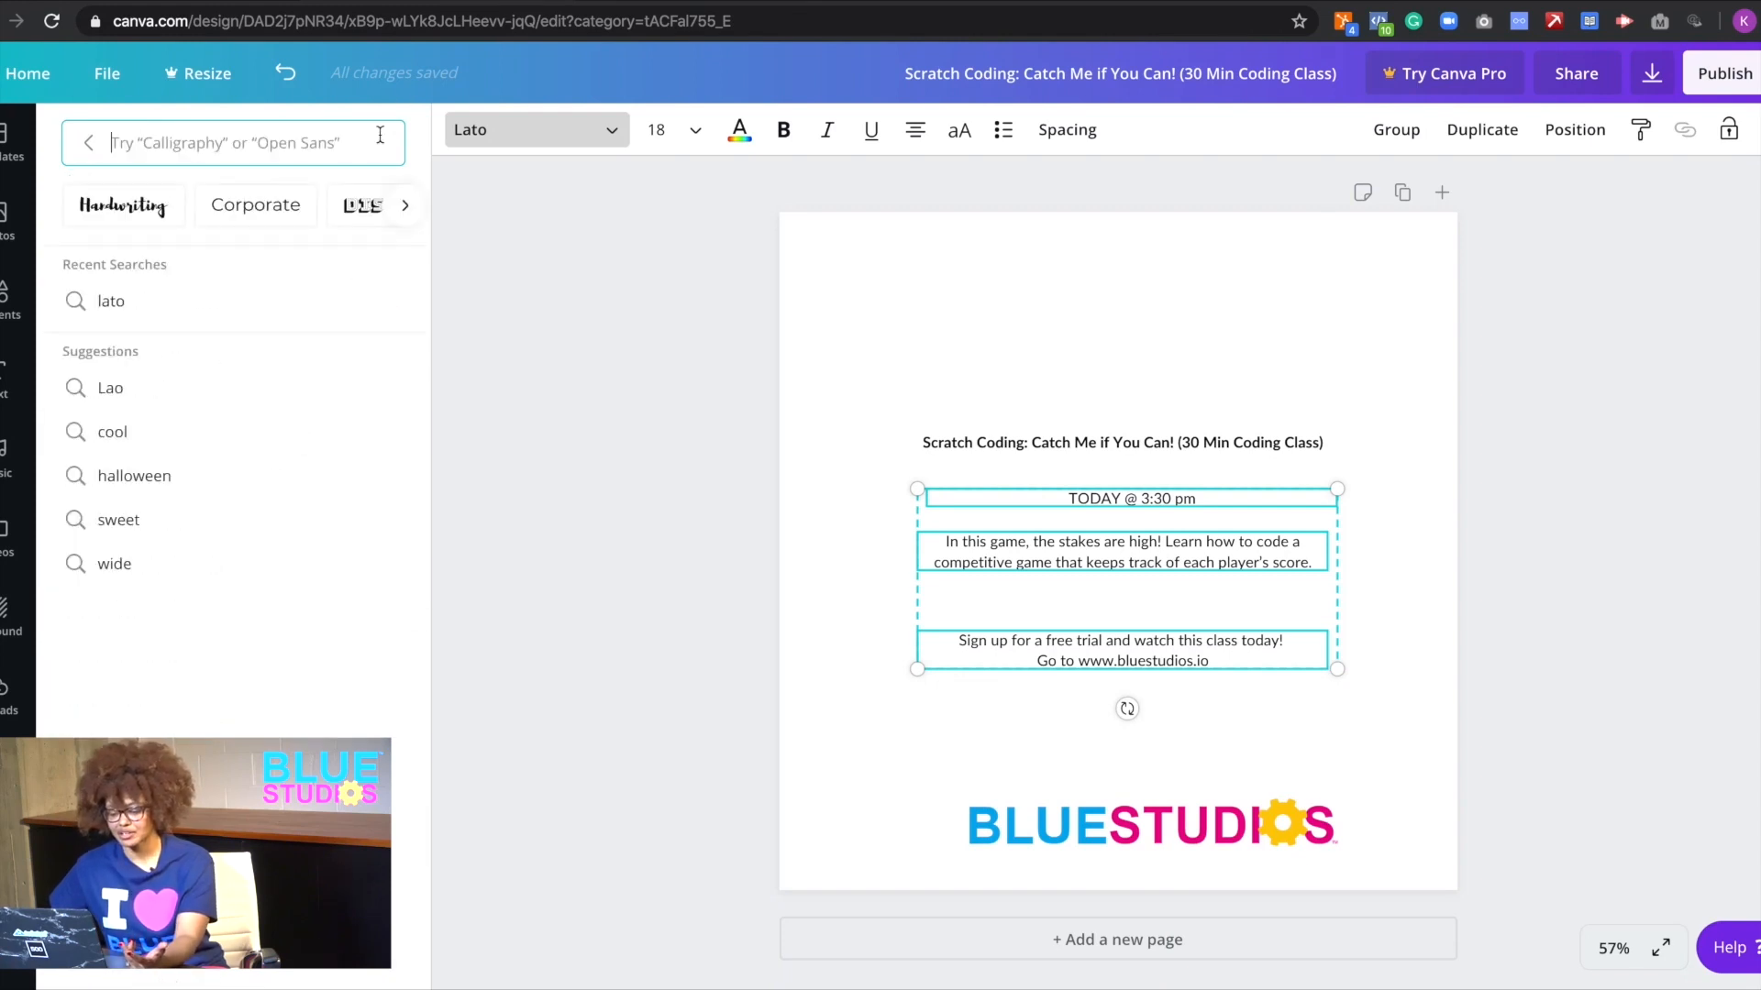
click(513, 220)
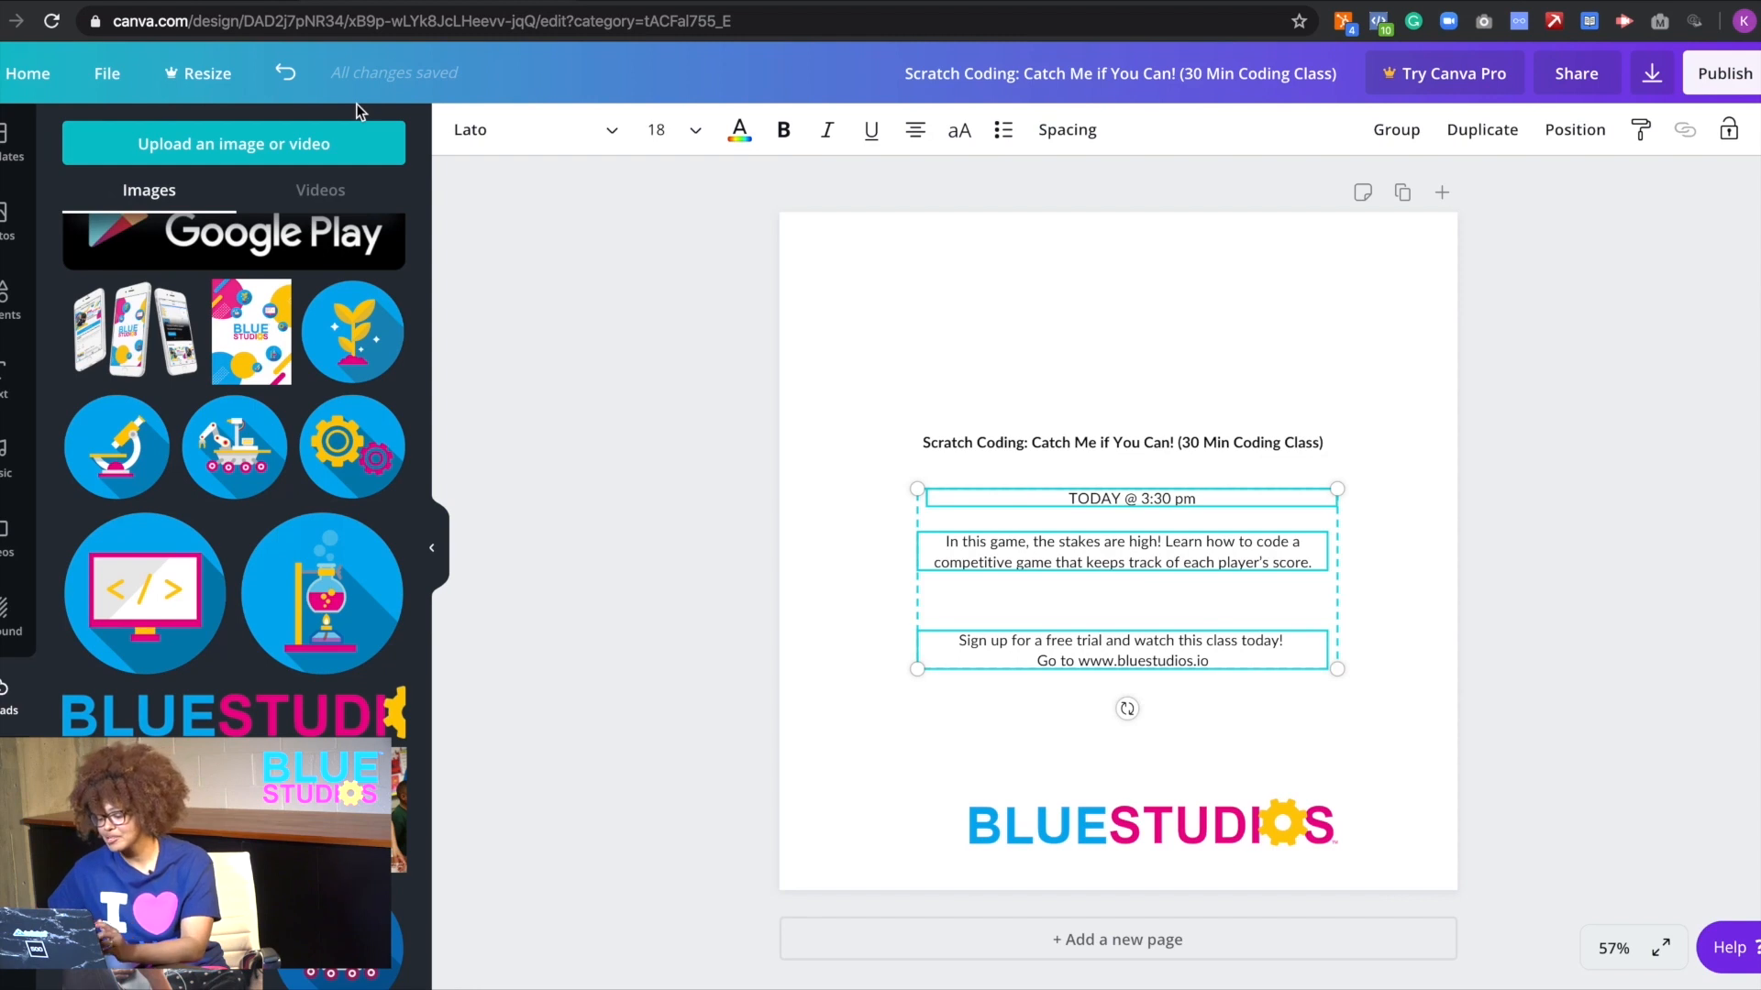
click(896, 637)
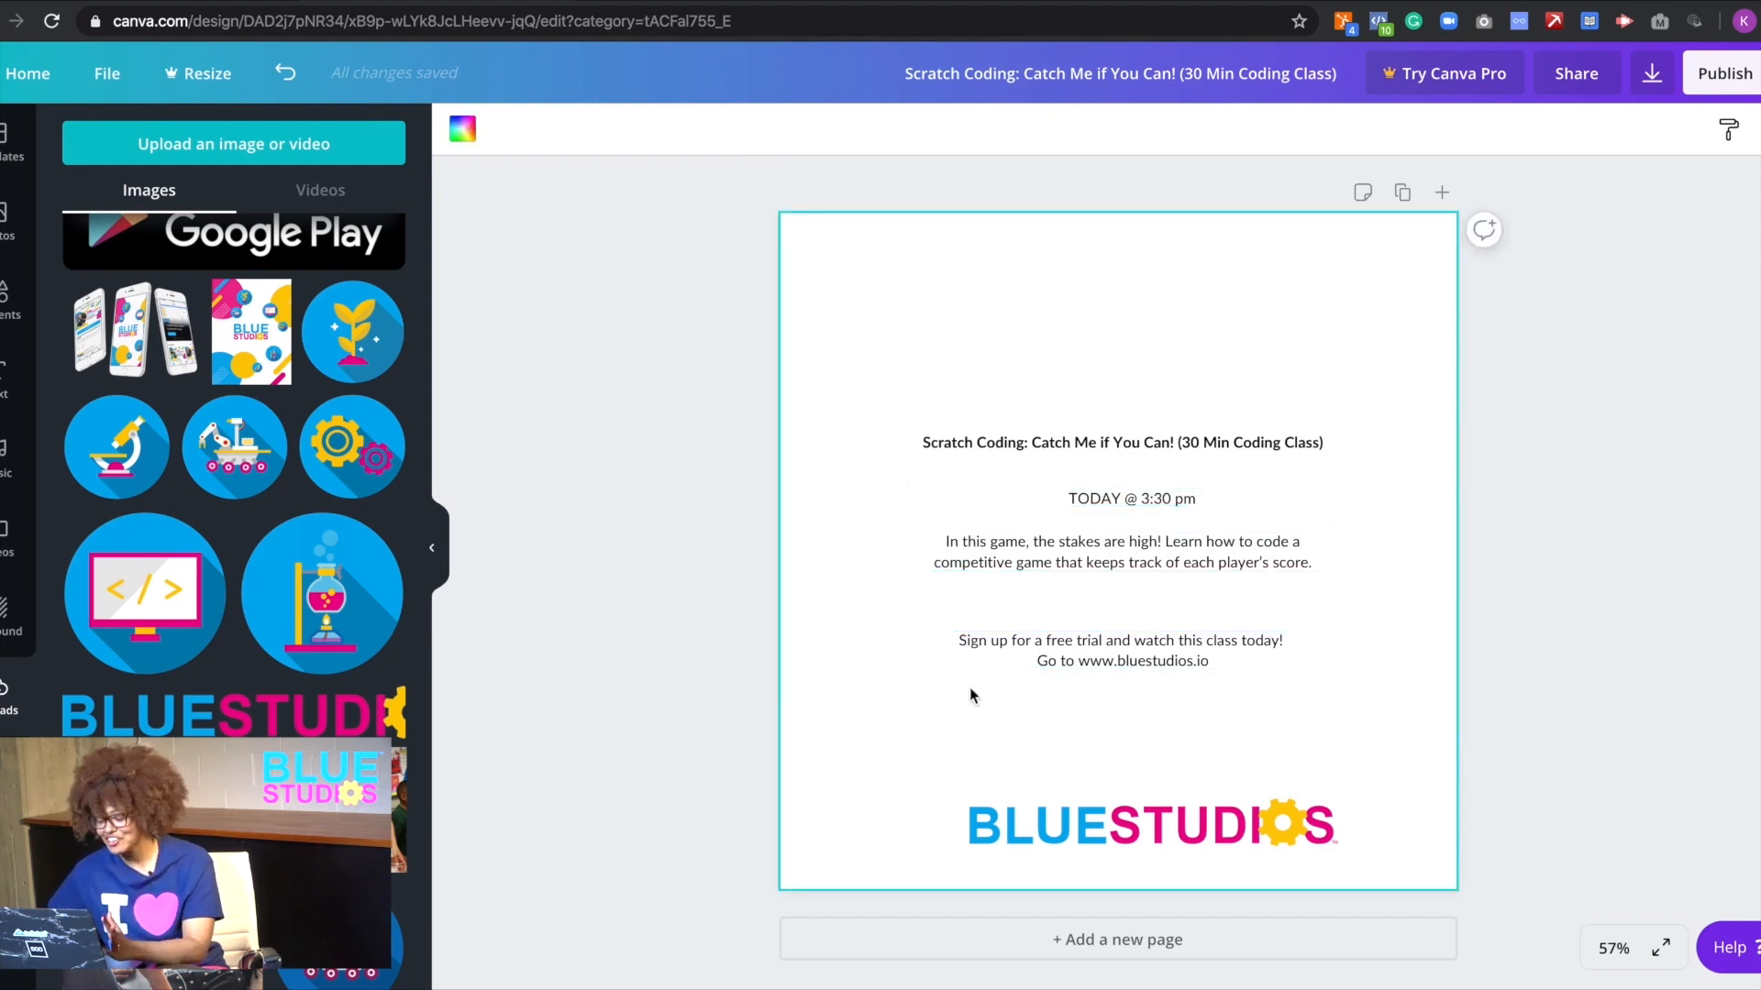
- Browse the social graphic templates by category and through all results for layout ideas
scroll(305, 273, up, 5)
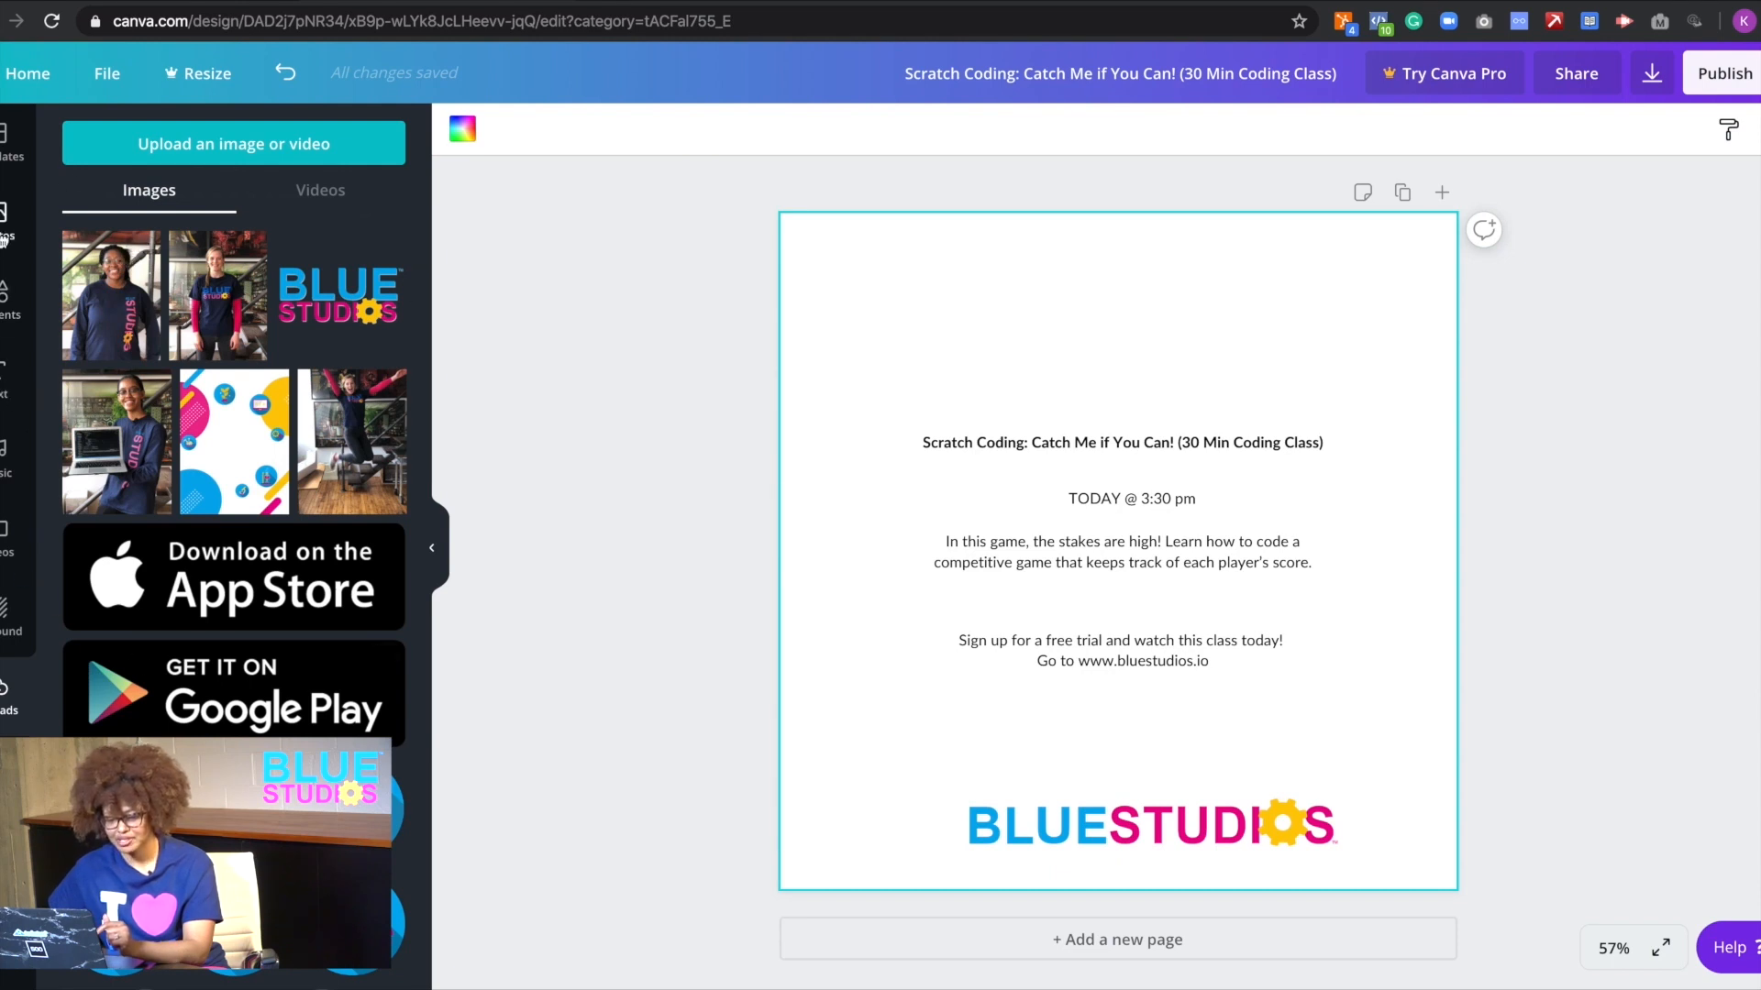
click(3, 225)
click(5, 143)
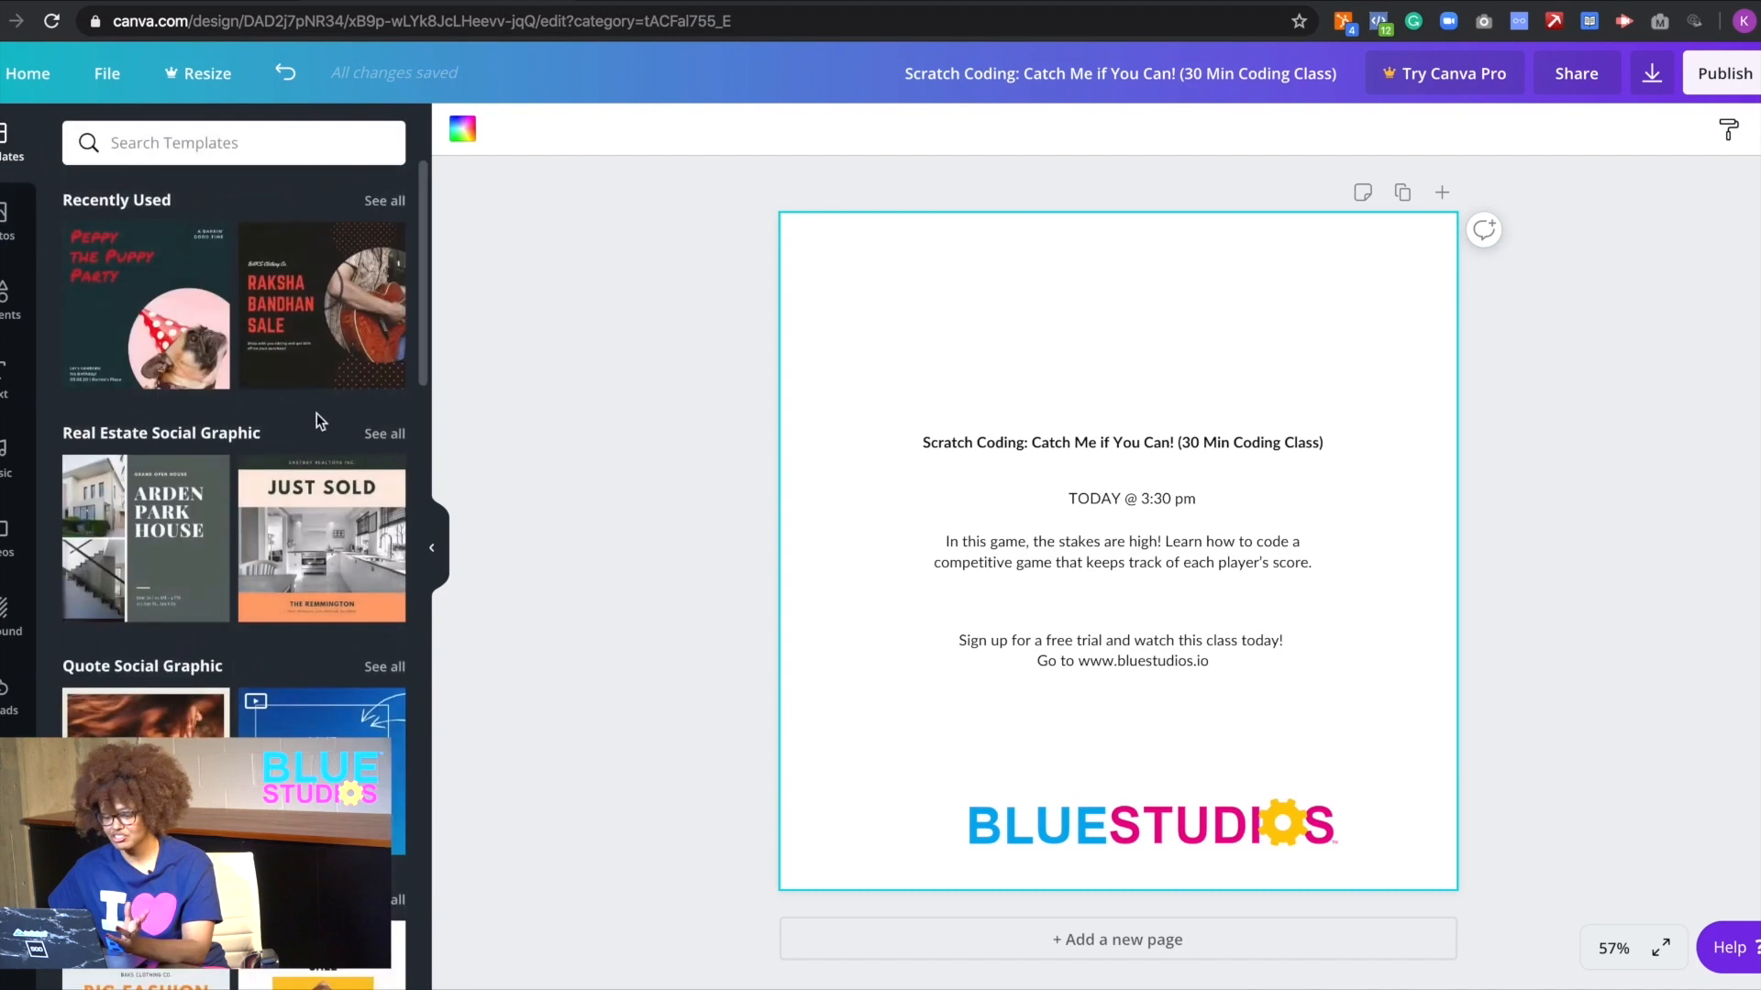
scroll(295, 734, down, 3)
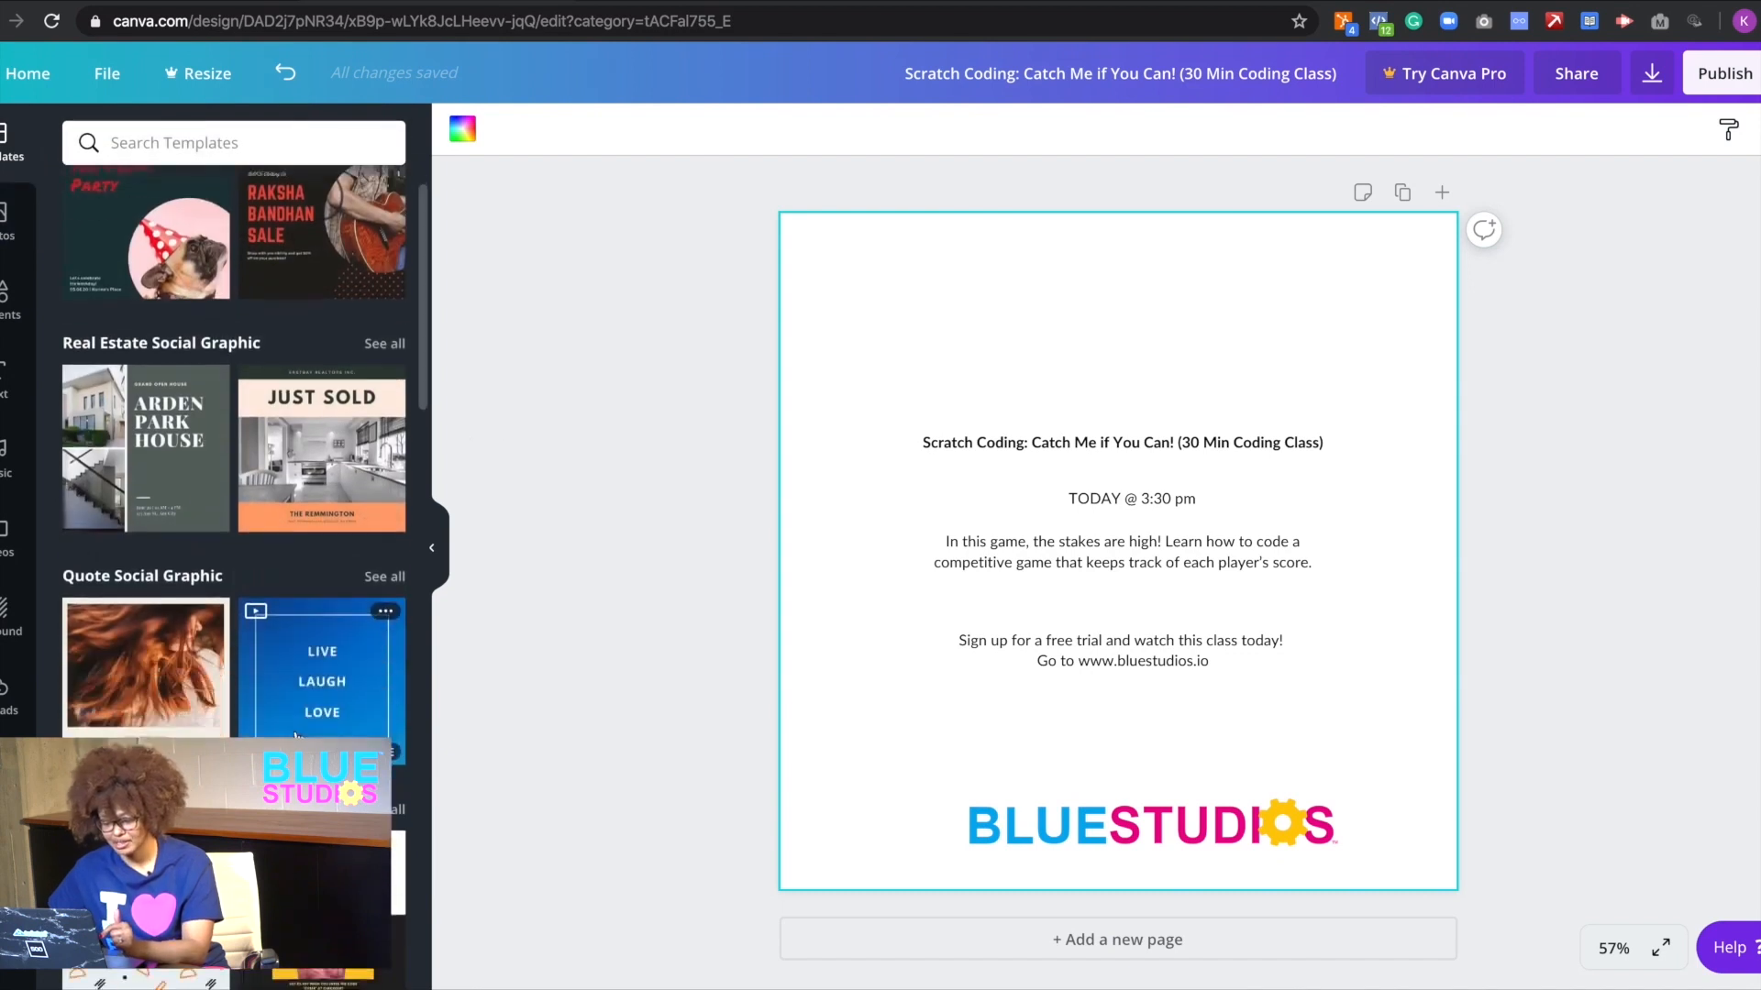
scroll(296, 735, up, 3)
scroll(307, 715, down, 10)
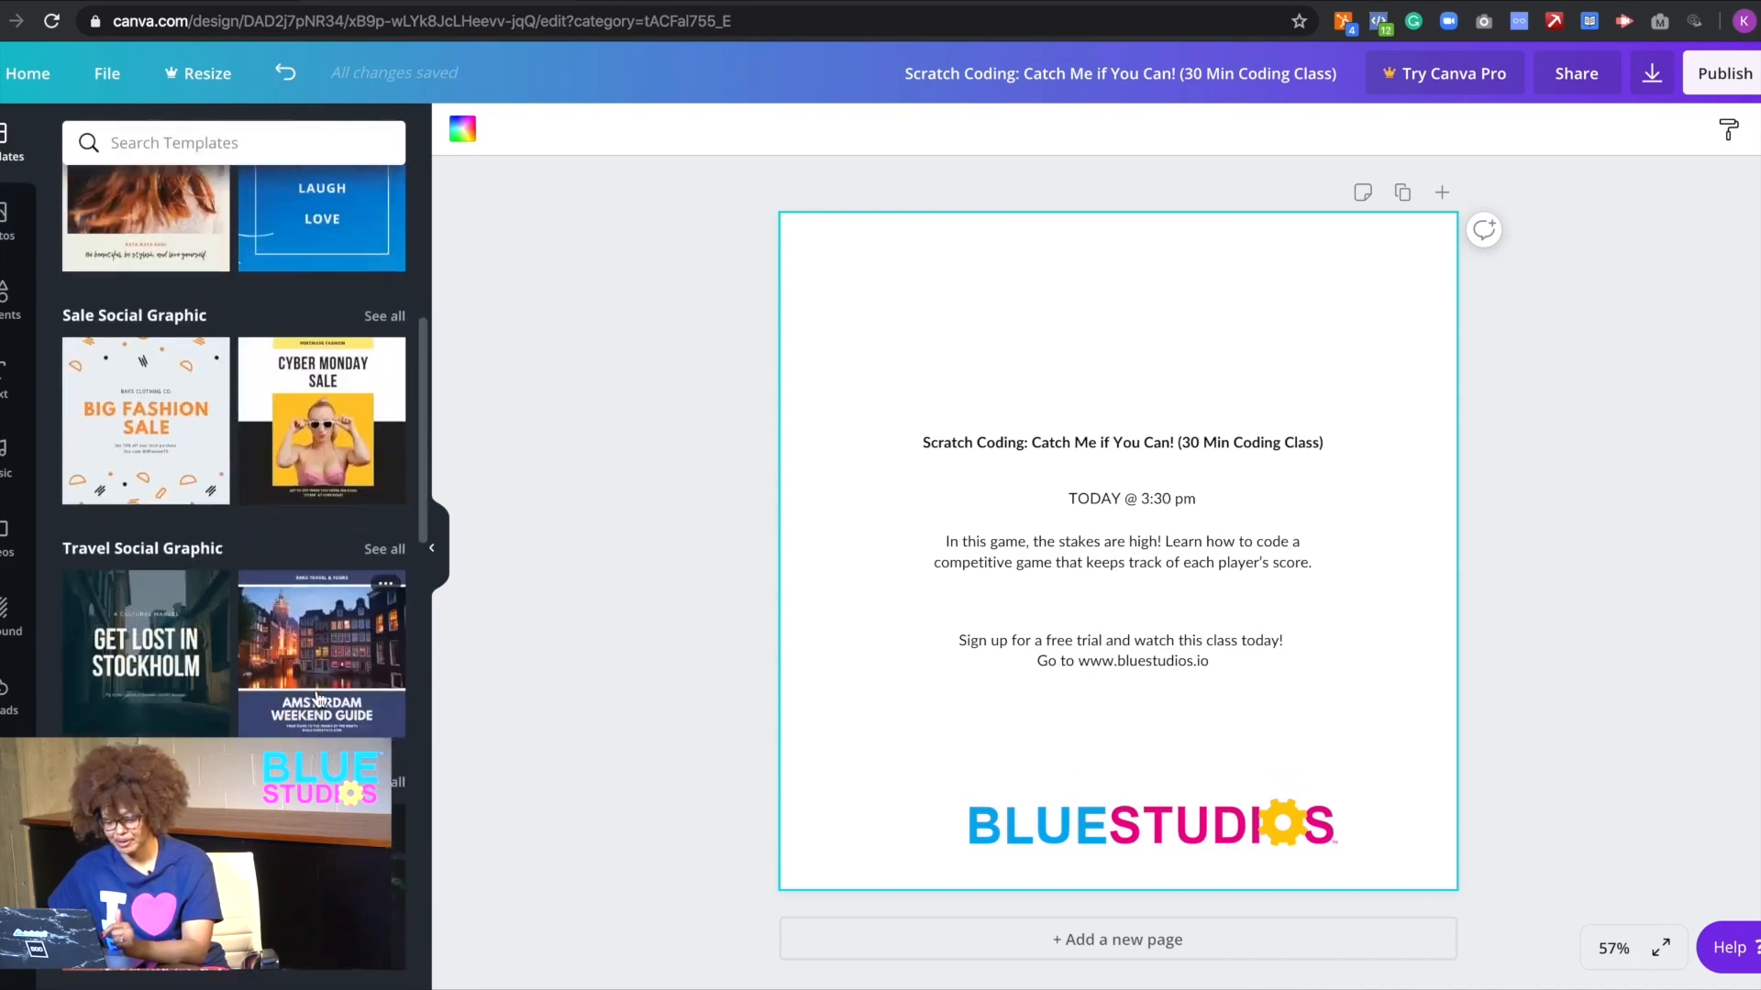
scroll(319, 699, down, 10)
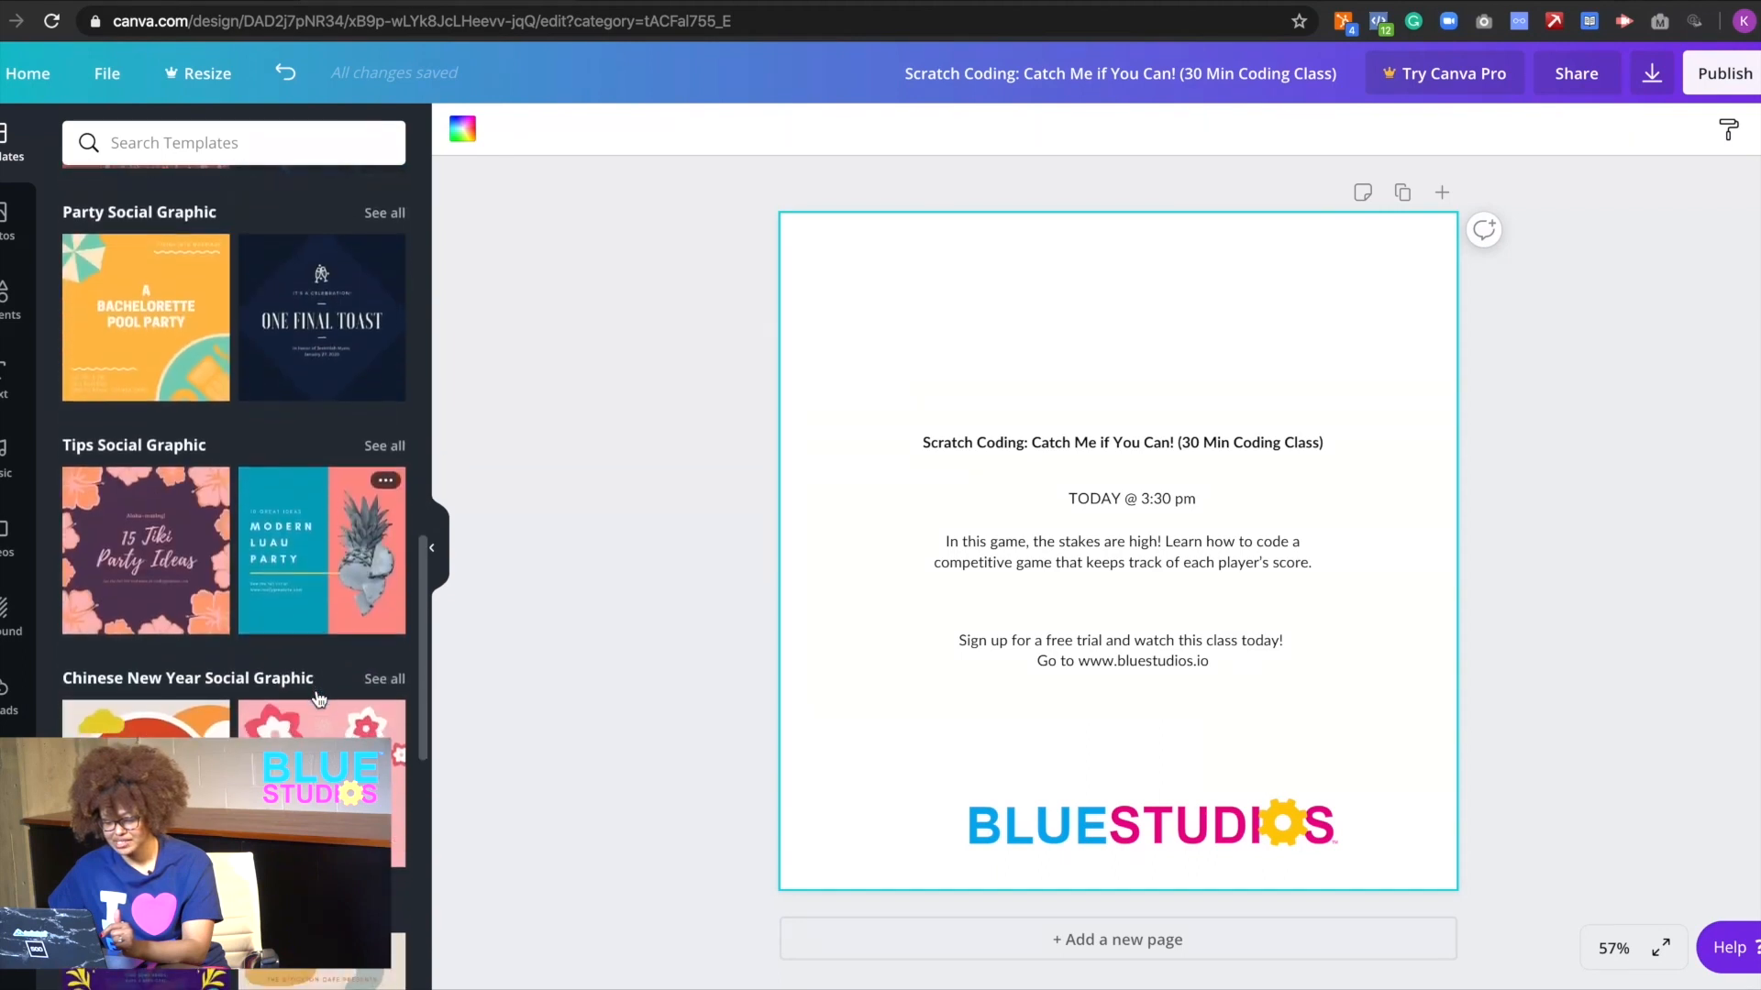
scroll(318, 700, down, 5)
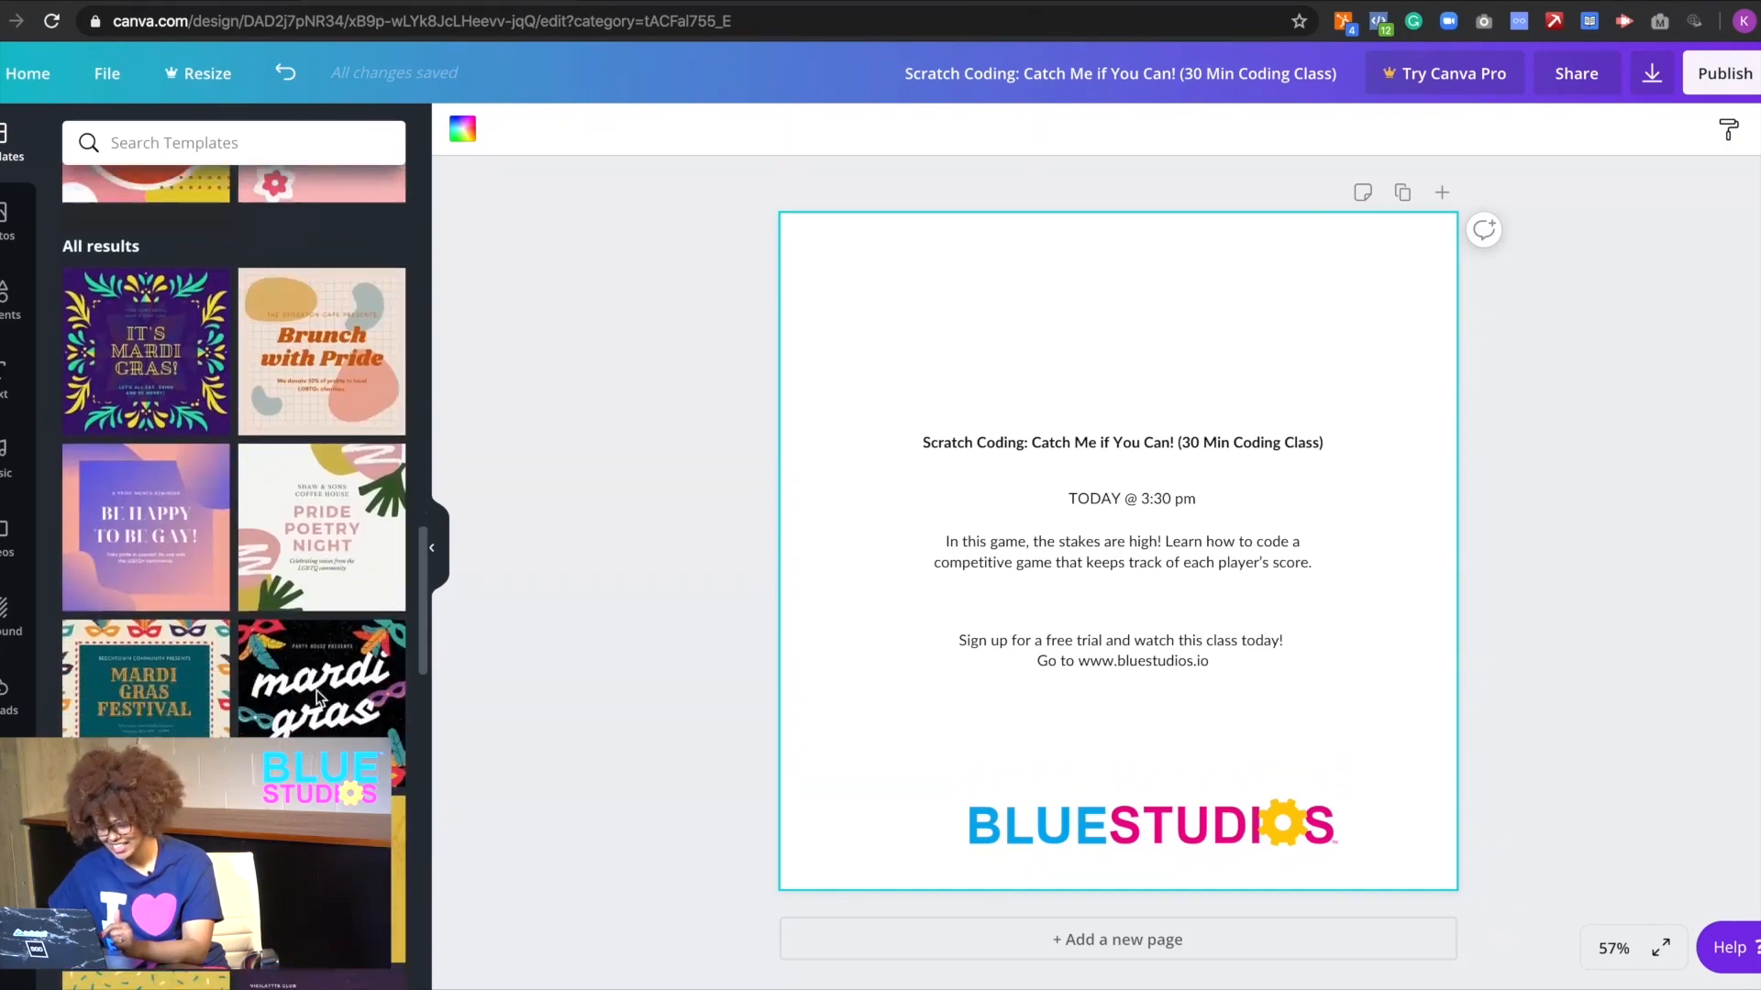
scroll(318, 699, down, 8)
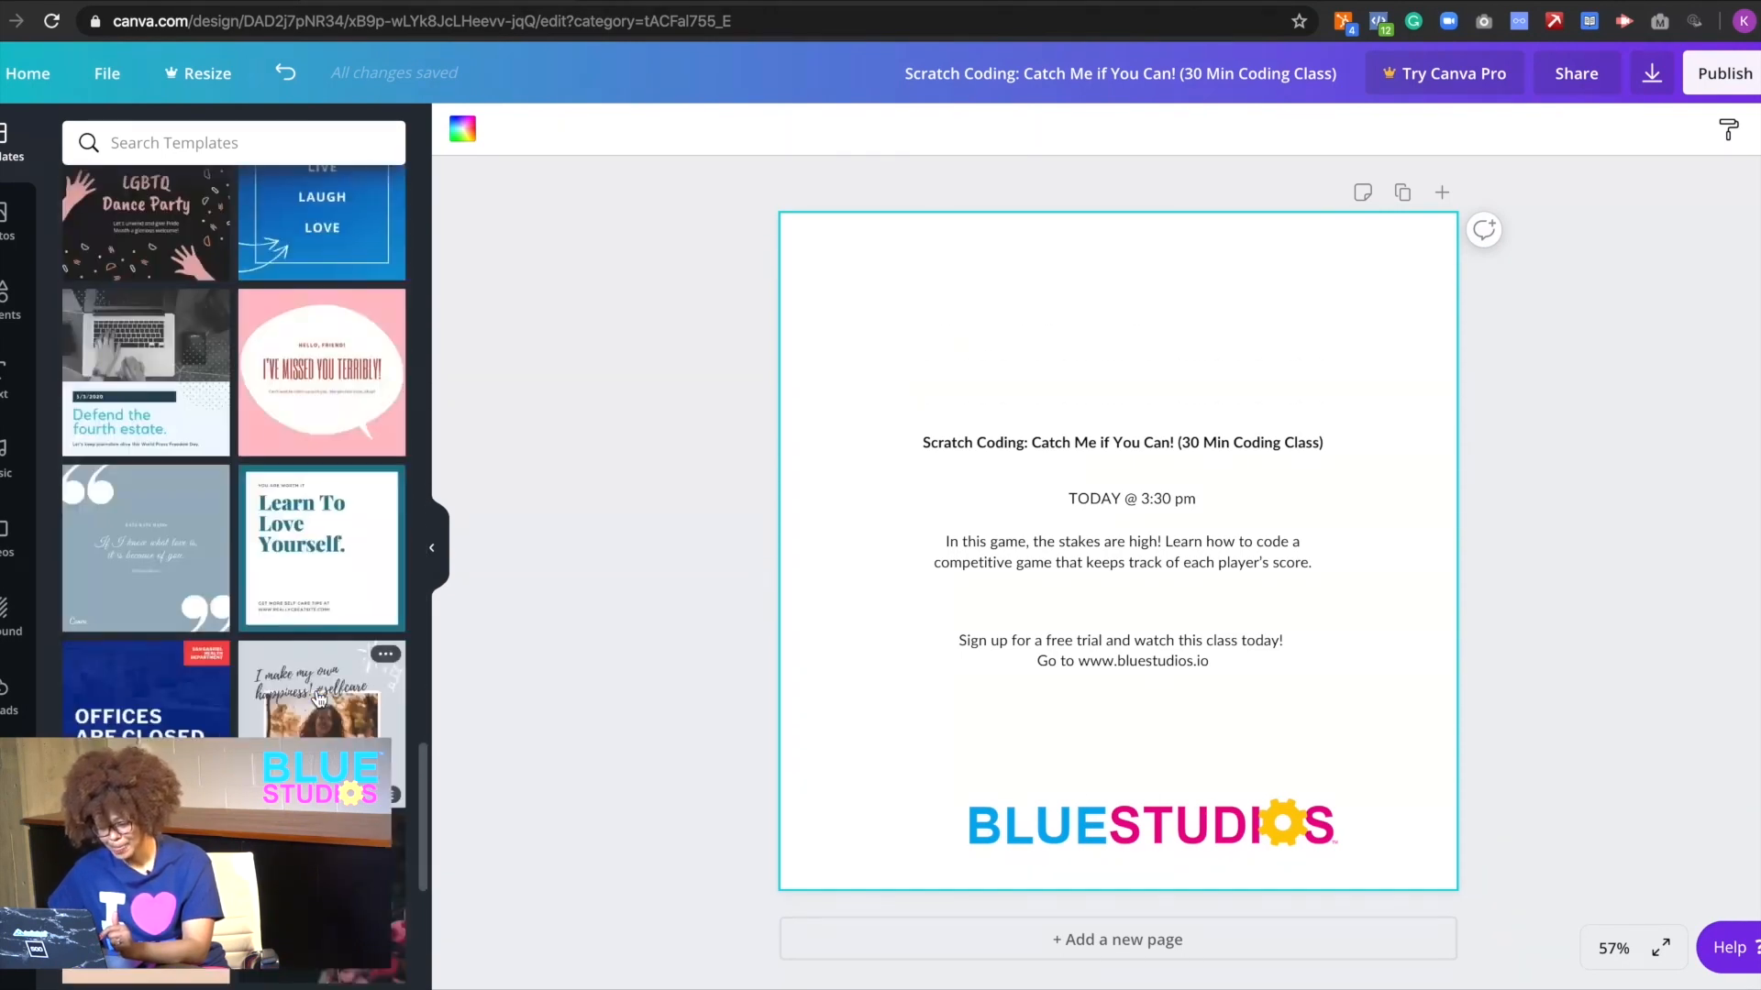
scroll(319, 700, down, 8)
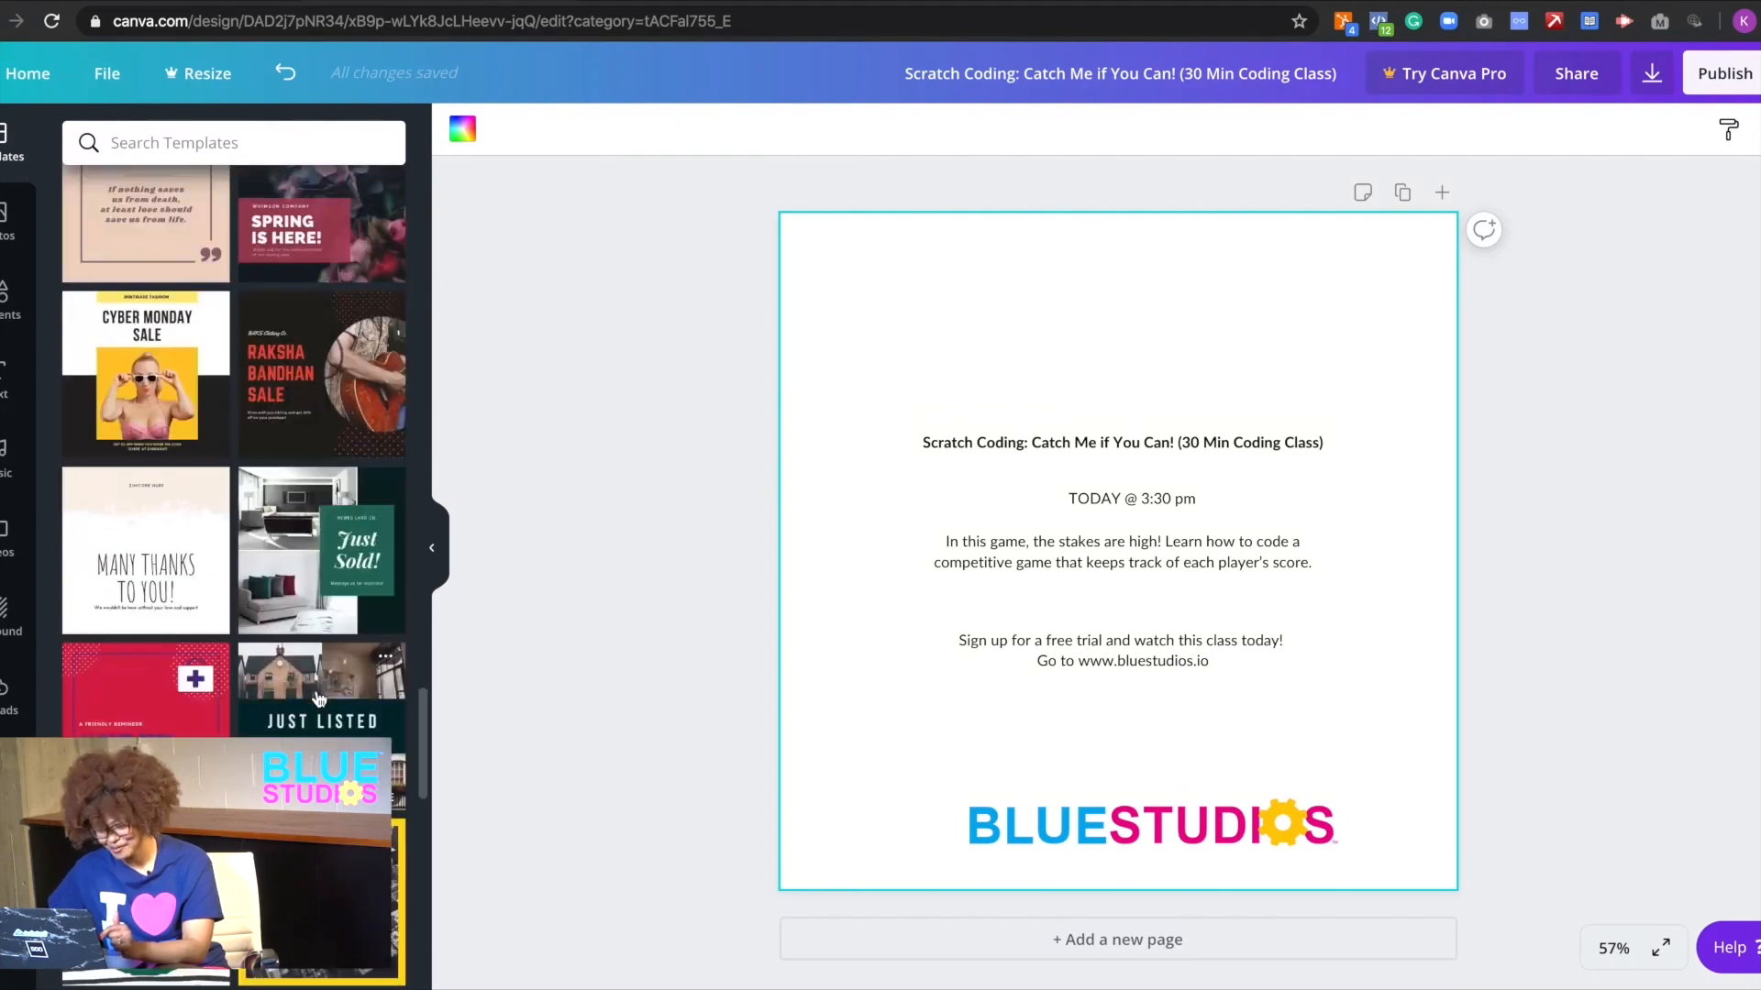
- Find the social graphic template with four seated women above a torn-paper quote and add it as a new page
scroll(318, 699, down, 8)
scroll(318, 700, down, 8)
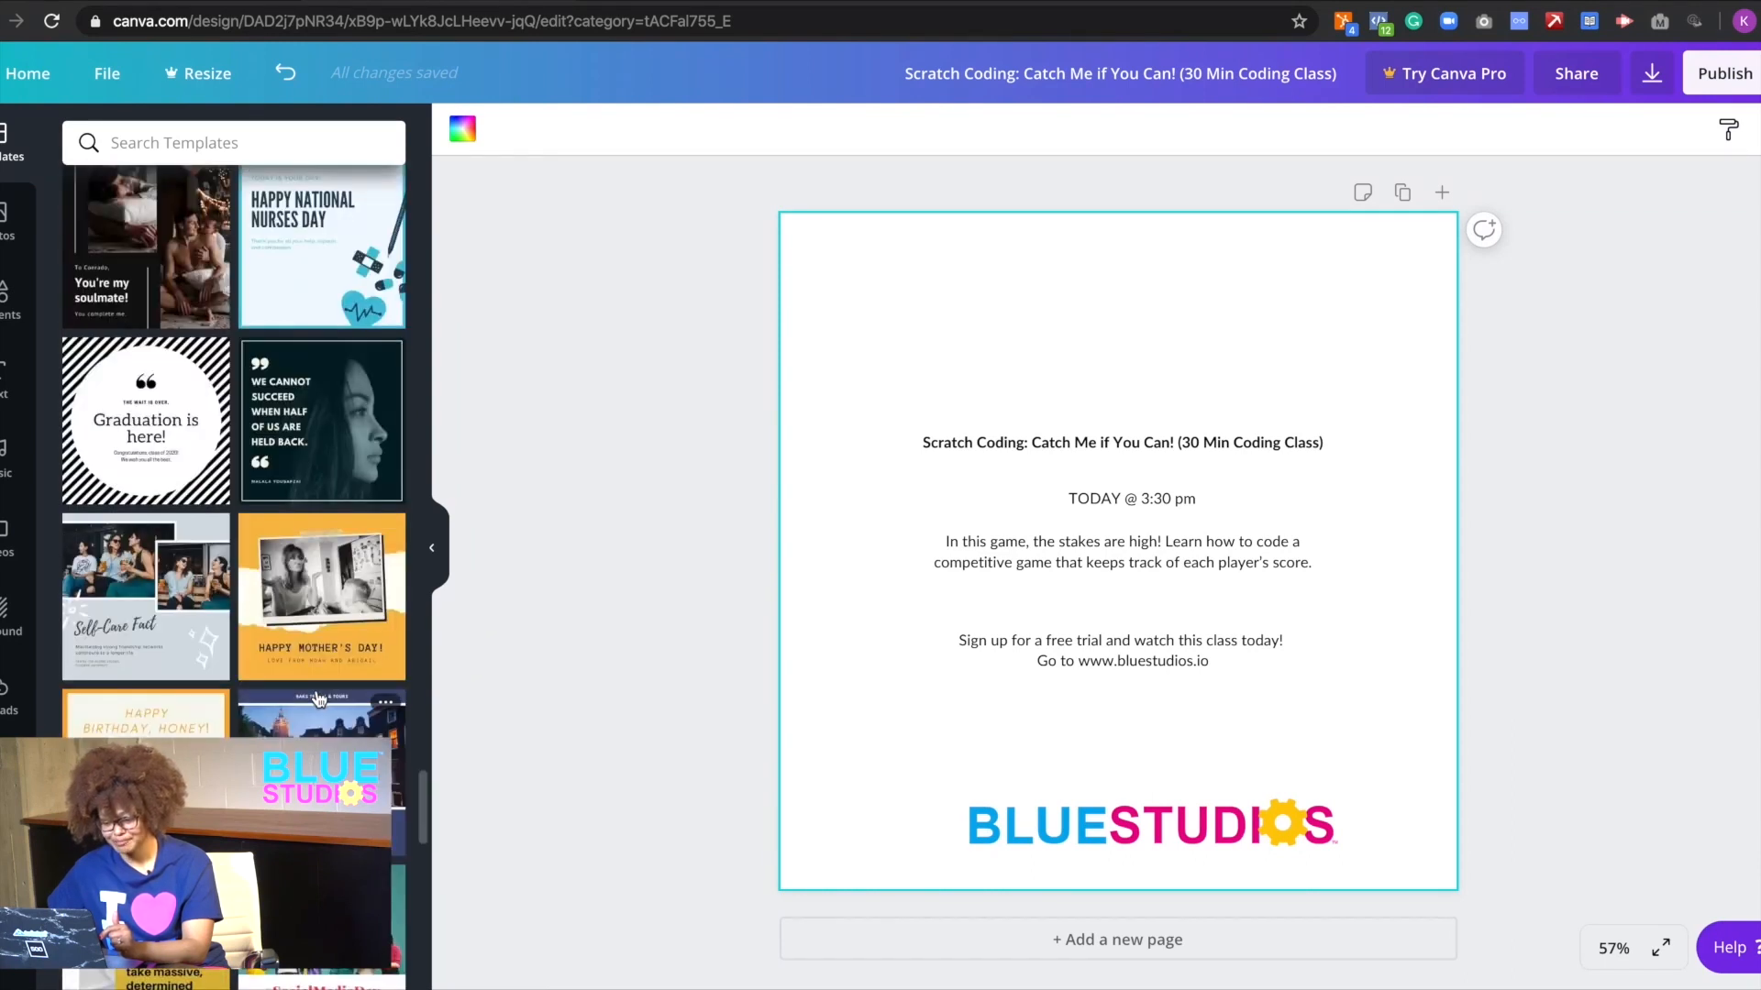
scroll(319, 700, down, 5)
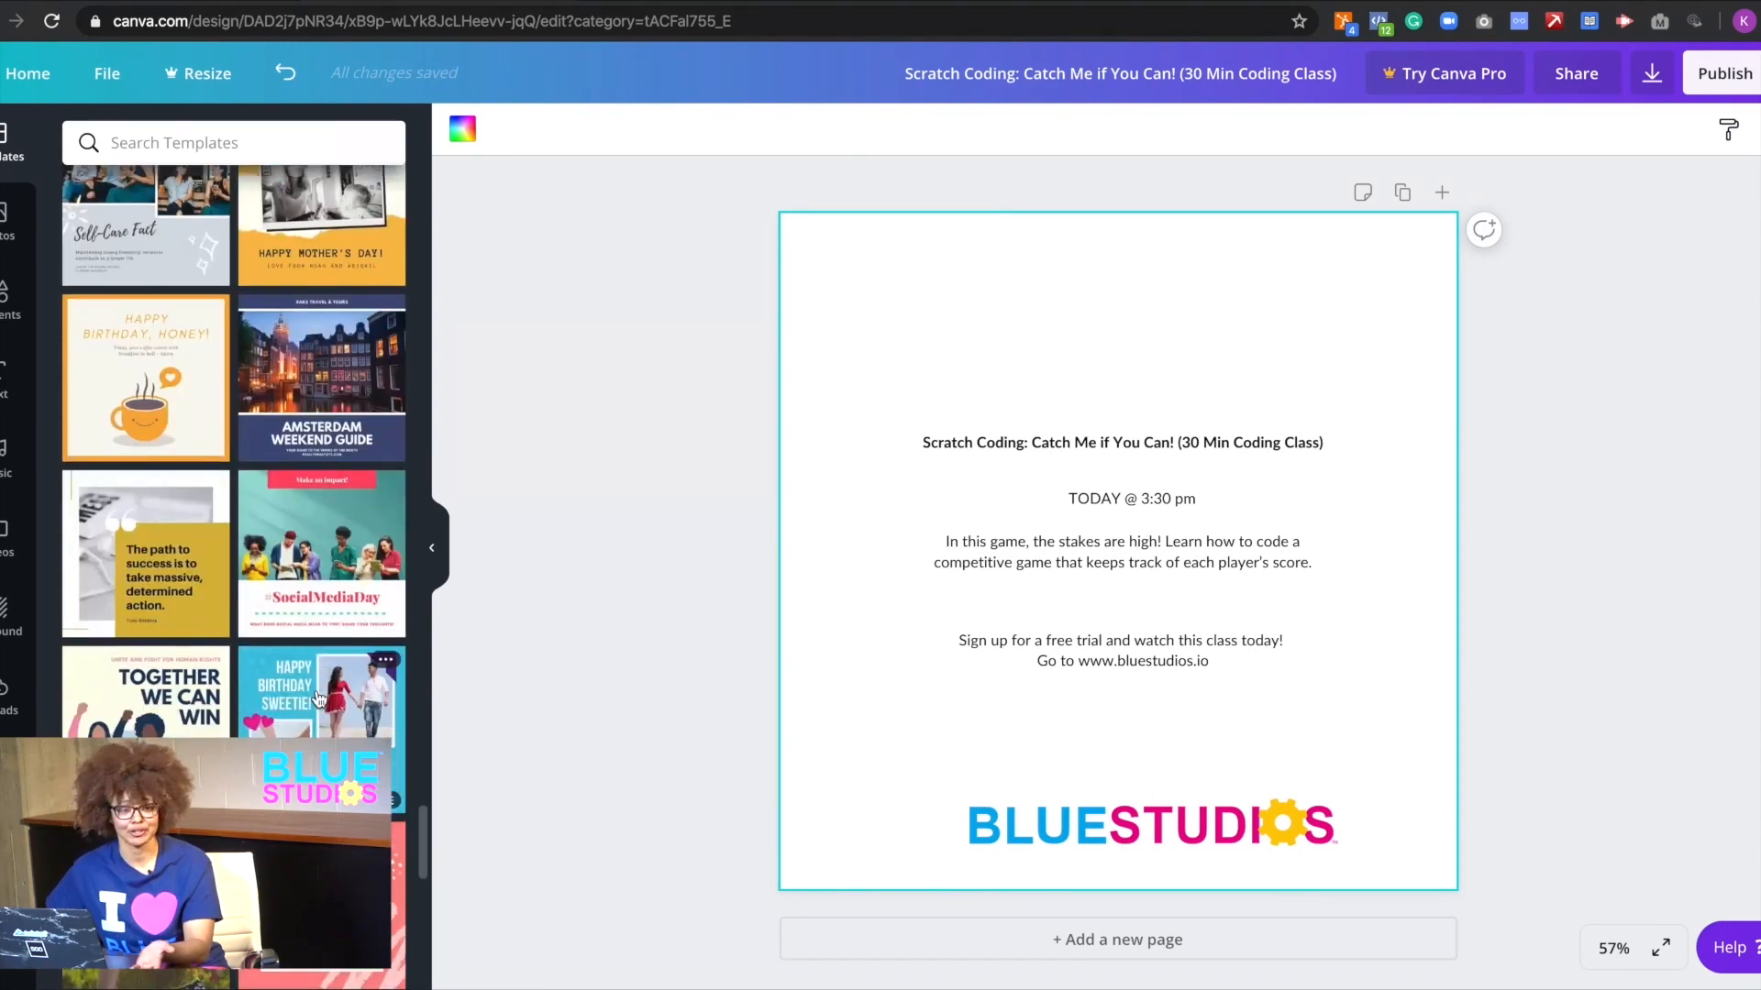
scroll(319, 700, down, 10)
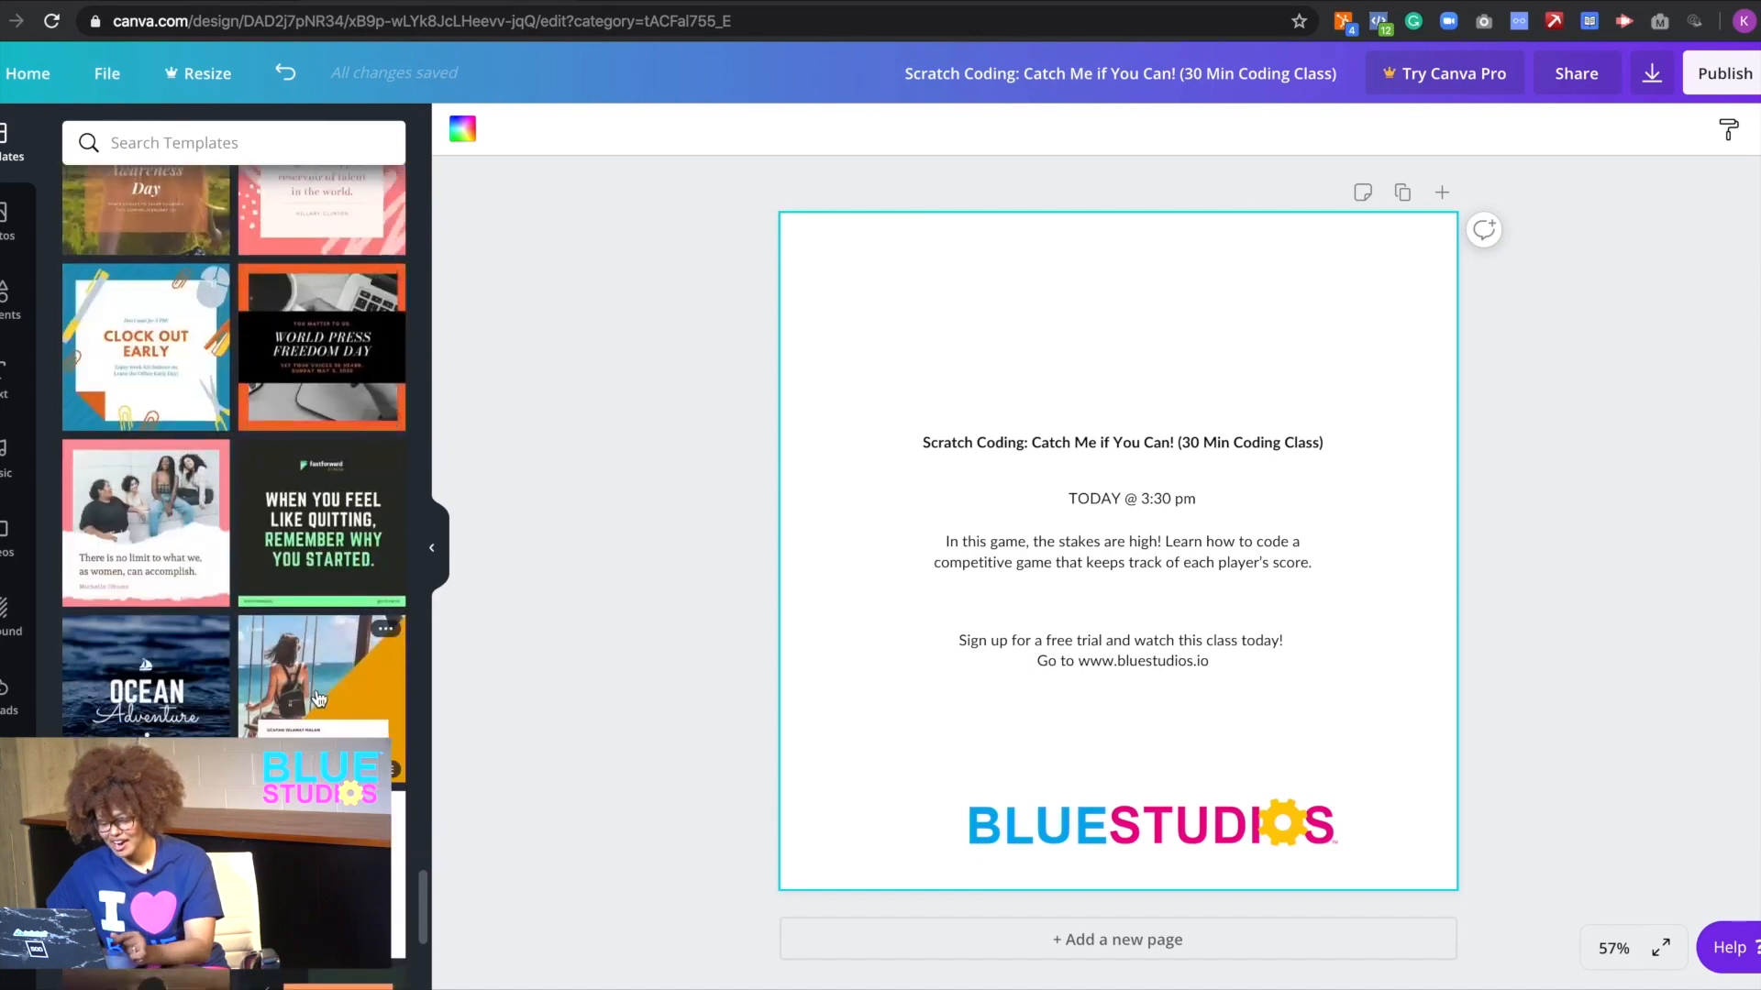
click(179, 509)
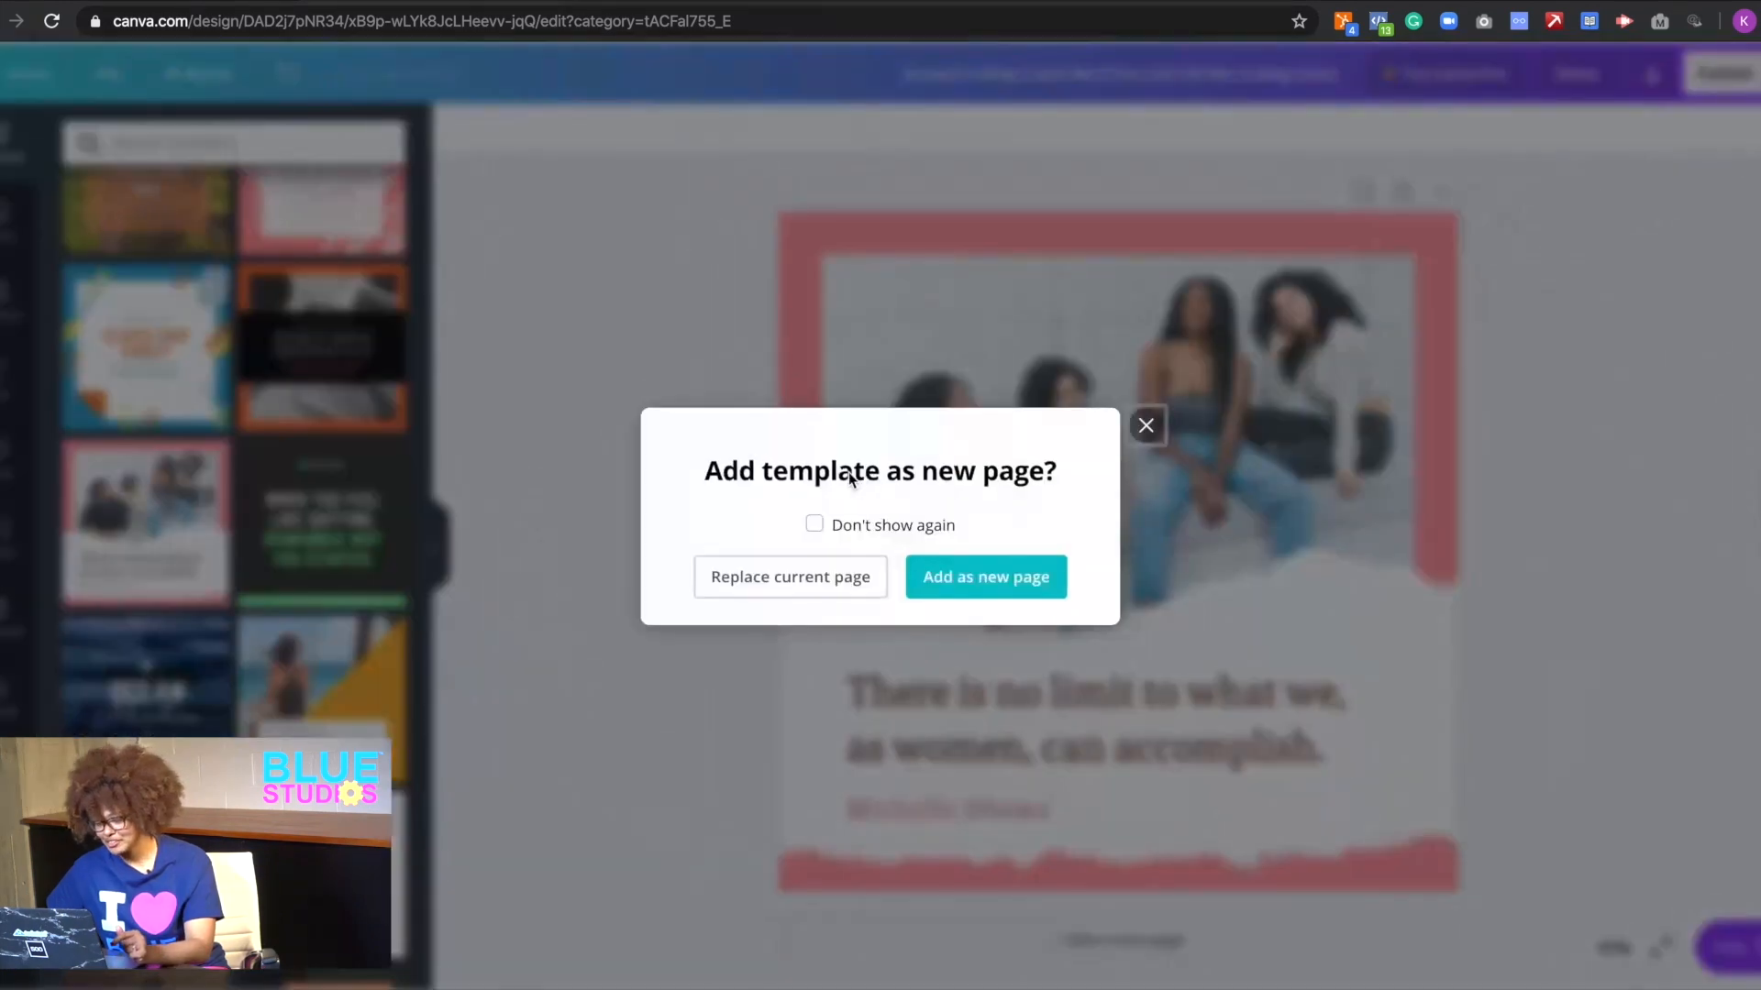
click(1147, 436)
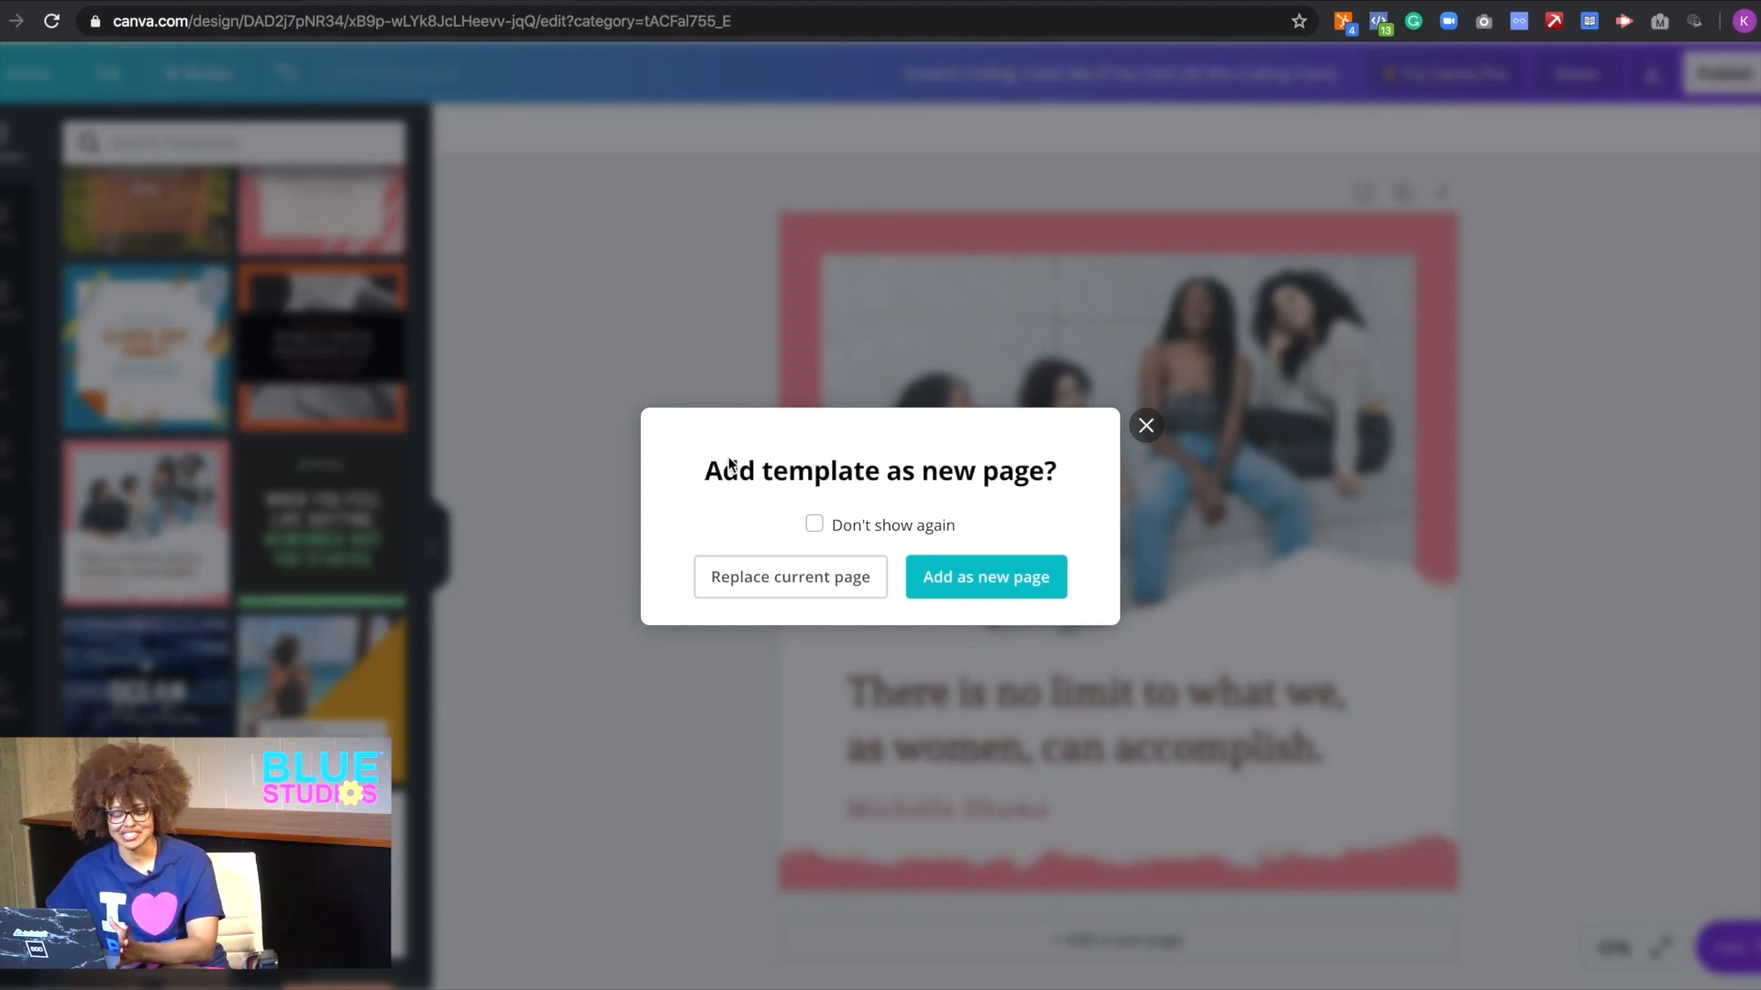
click(996, 575)
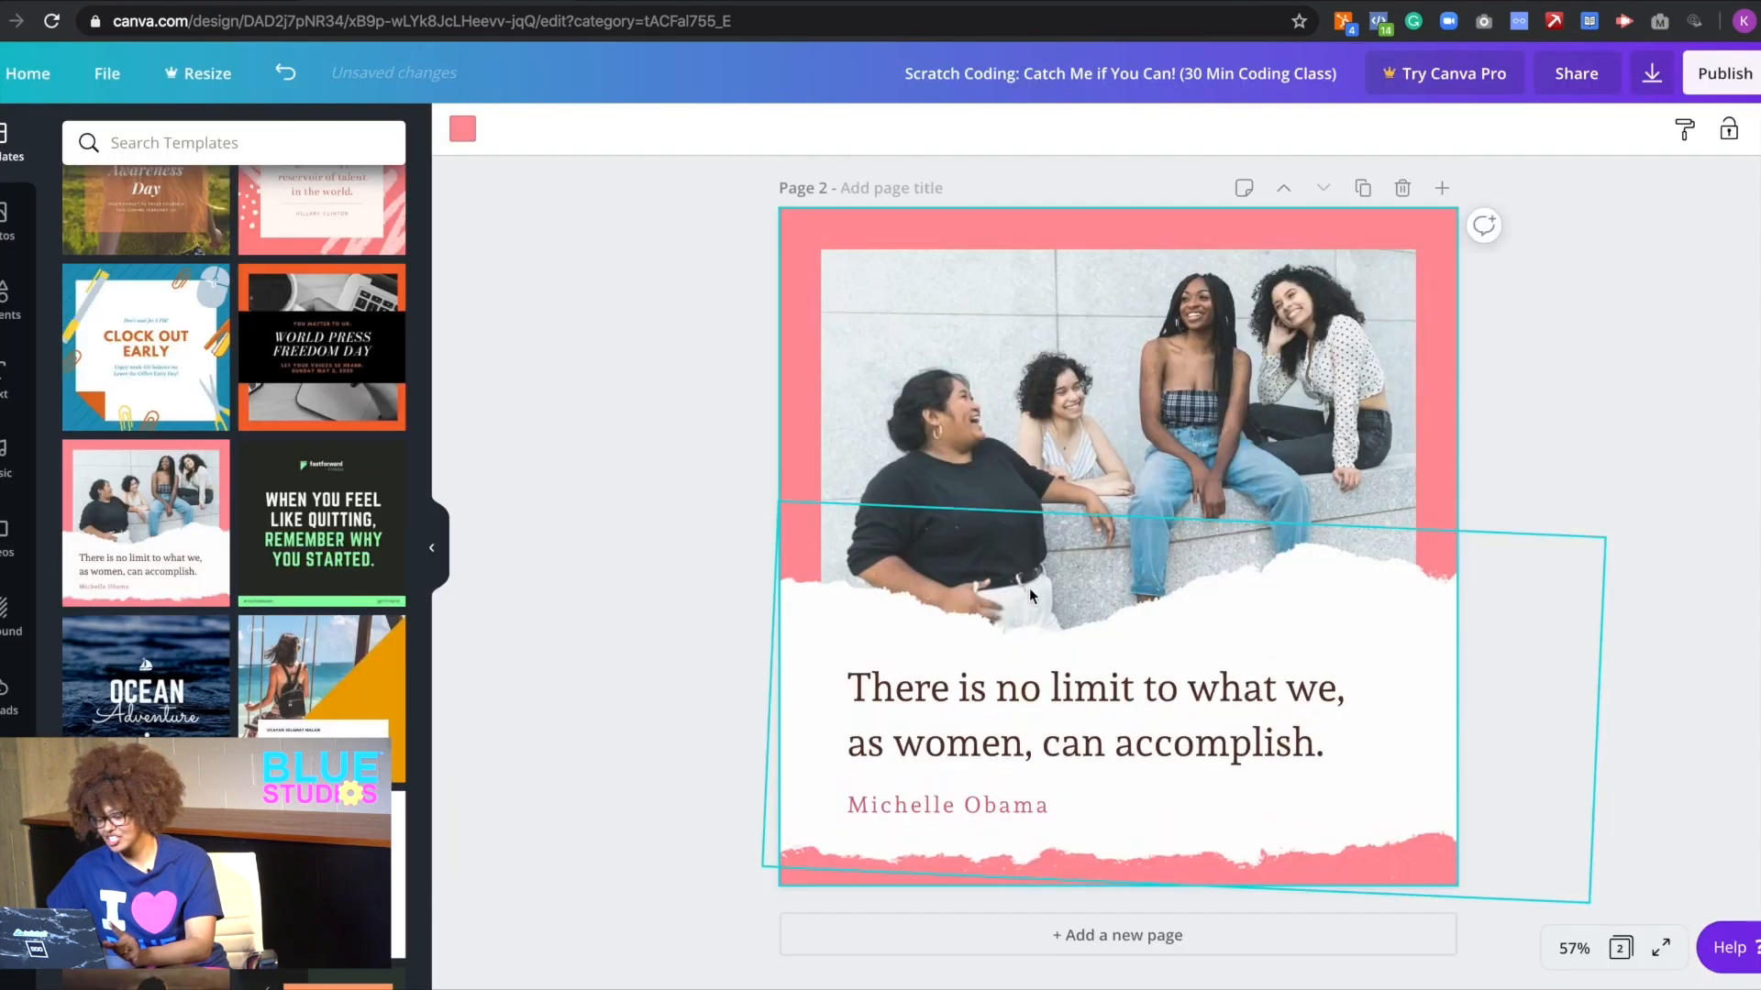
- Move the new torn-paper template page ahead of the page with the class text and logo
scroll(1066, 336, up, 8)
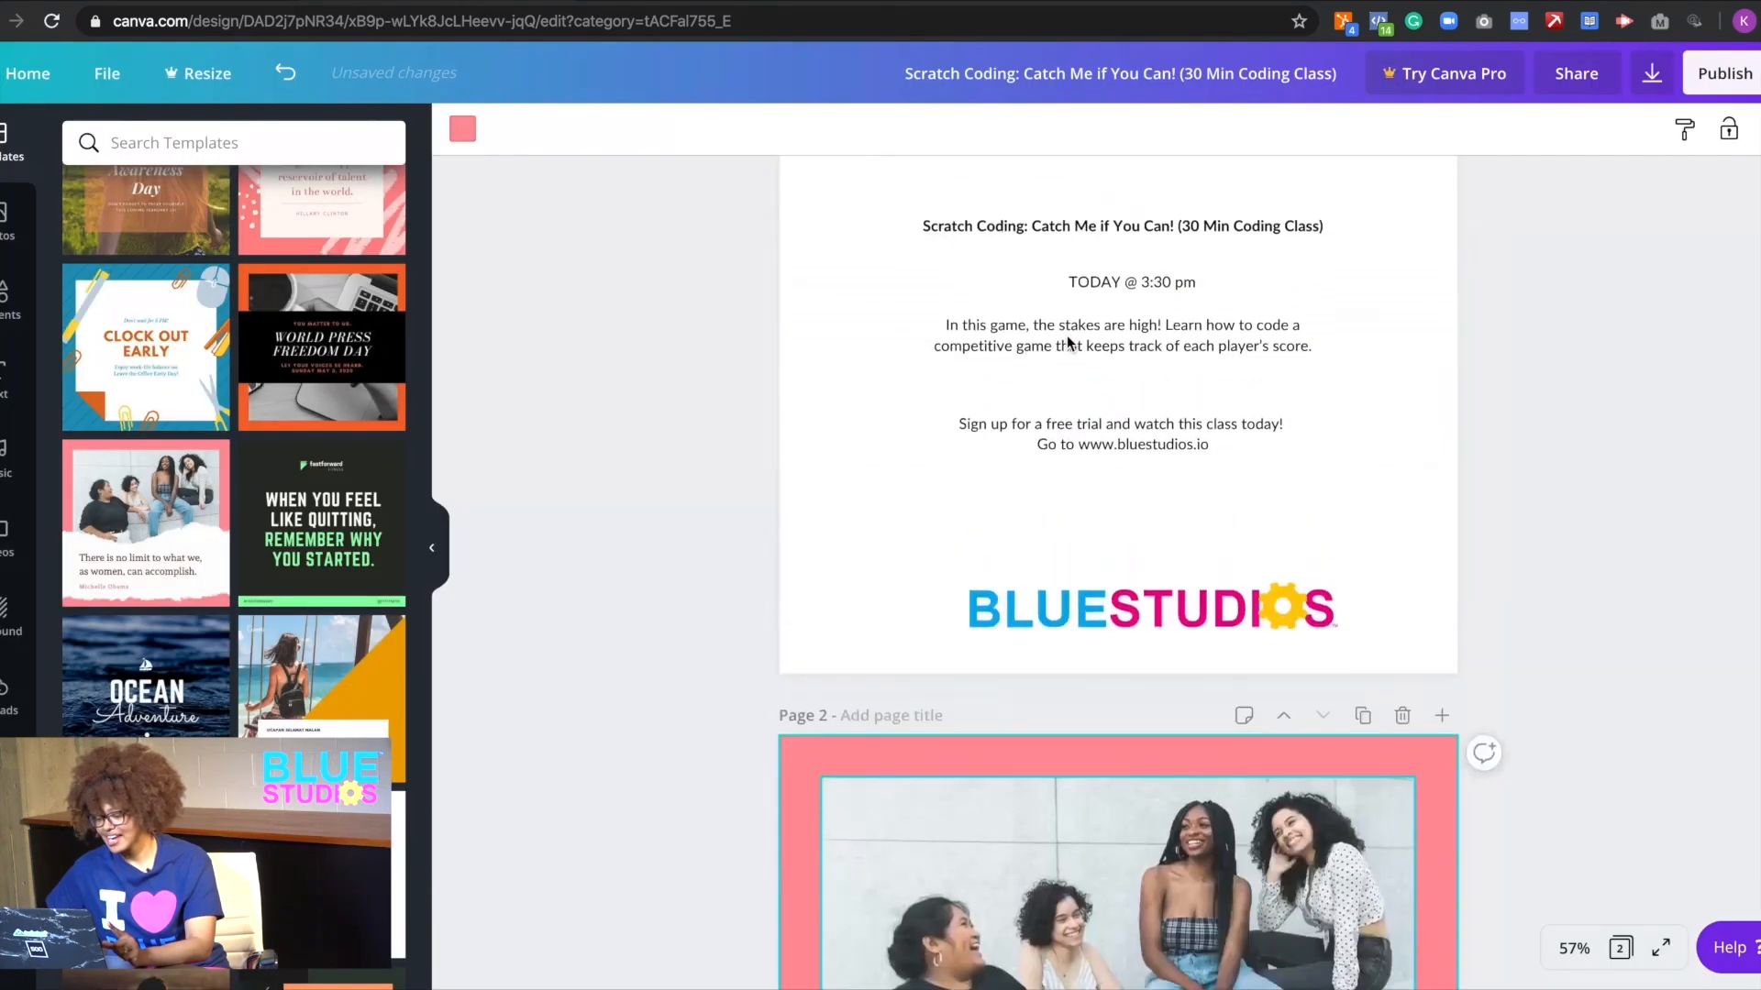
scroll(1067, 365, down, 5)
scroll(1096, 773, down, 1)
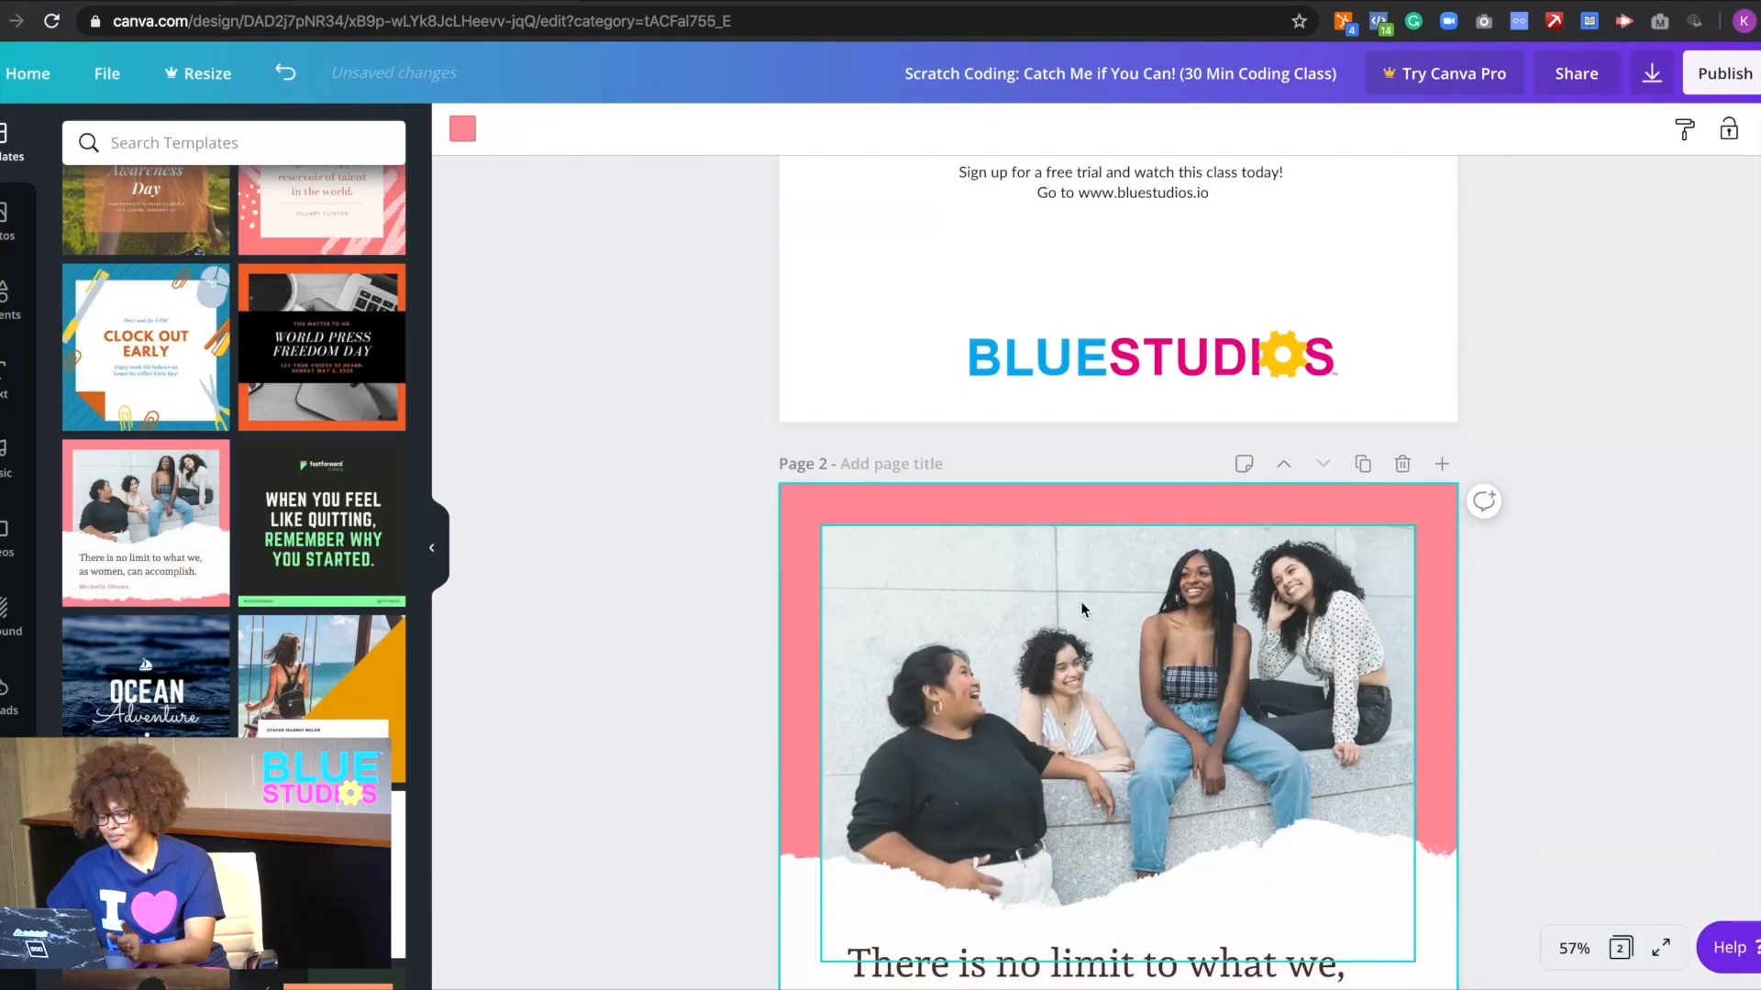
click(1285, 466)
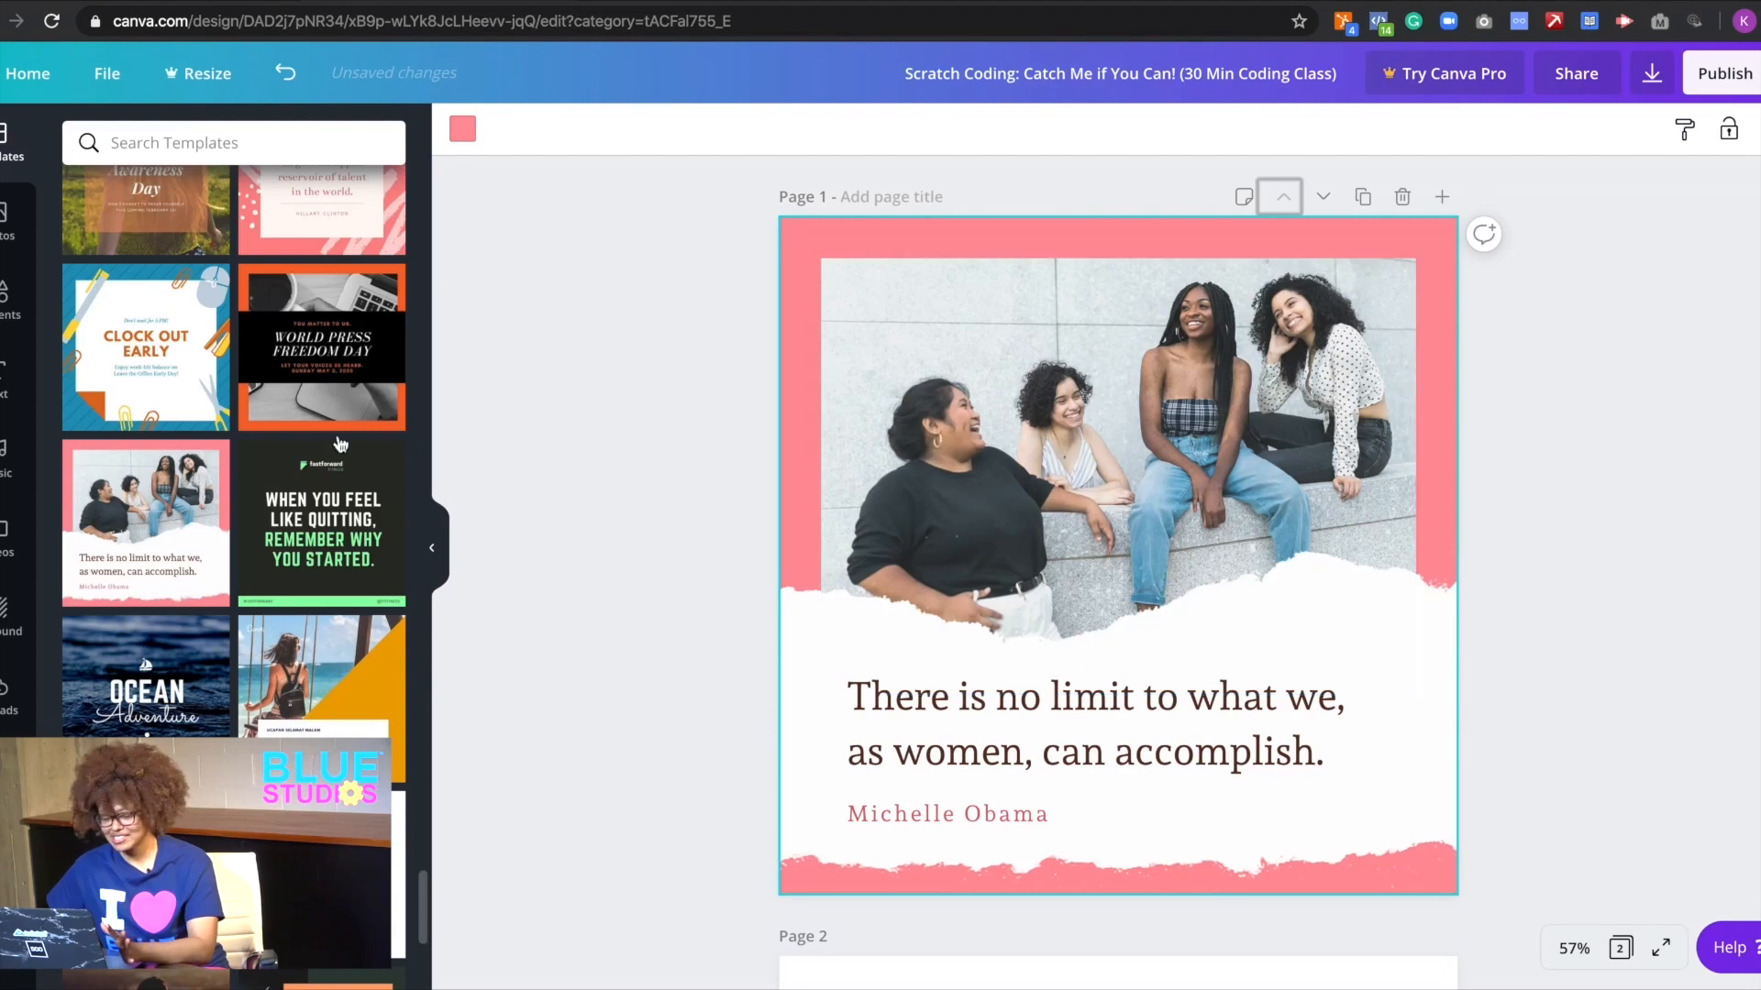
- Replace the template's group photo with the uploaded photo of the Blue Studios instructor holding a laptop, keeping its default crop
scroll(323, 418, up, 15)
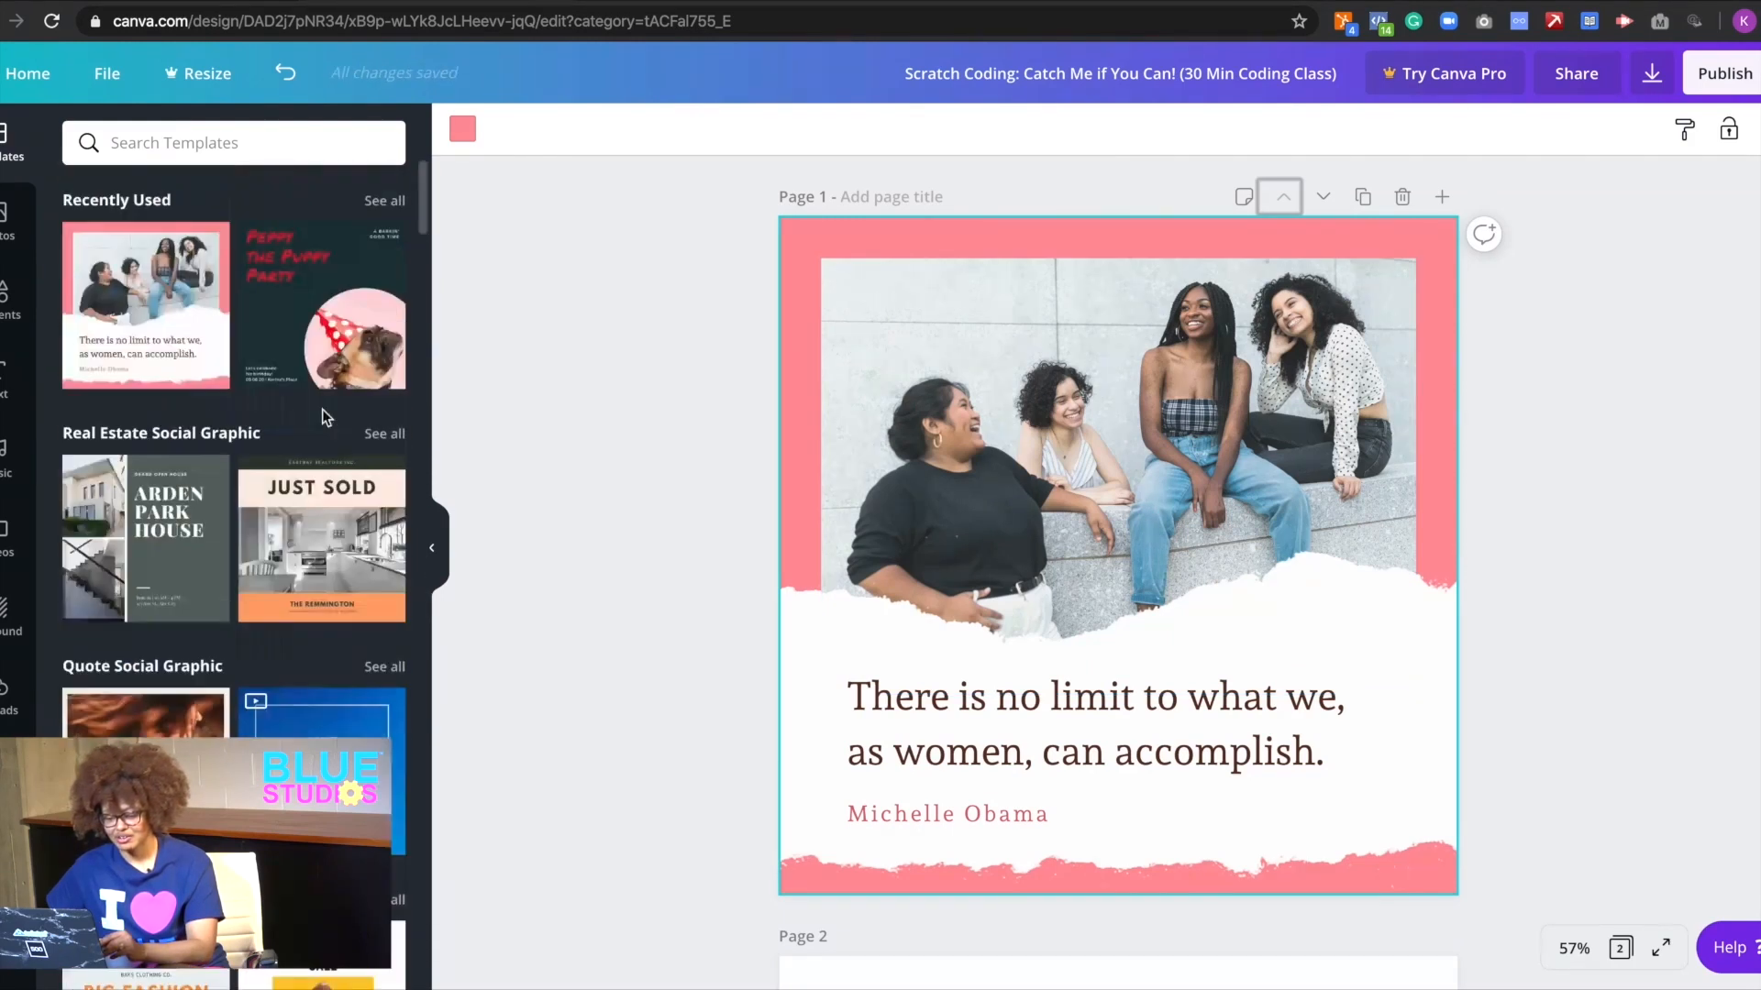
click(35, 227)
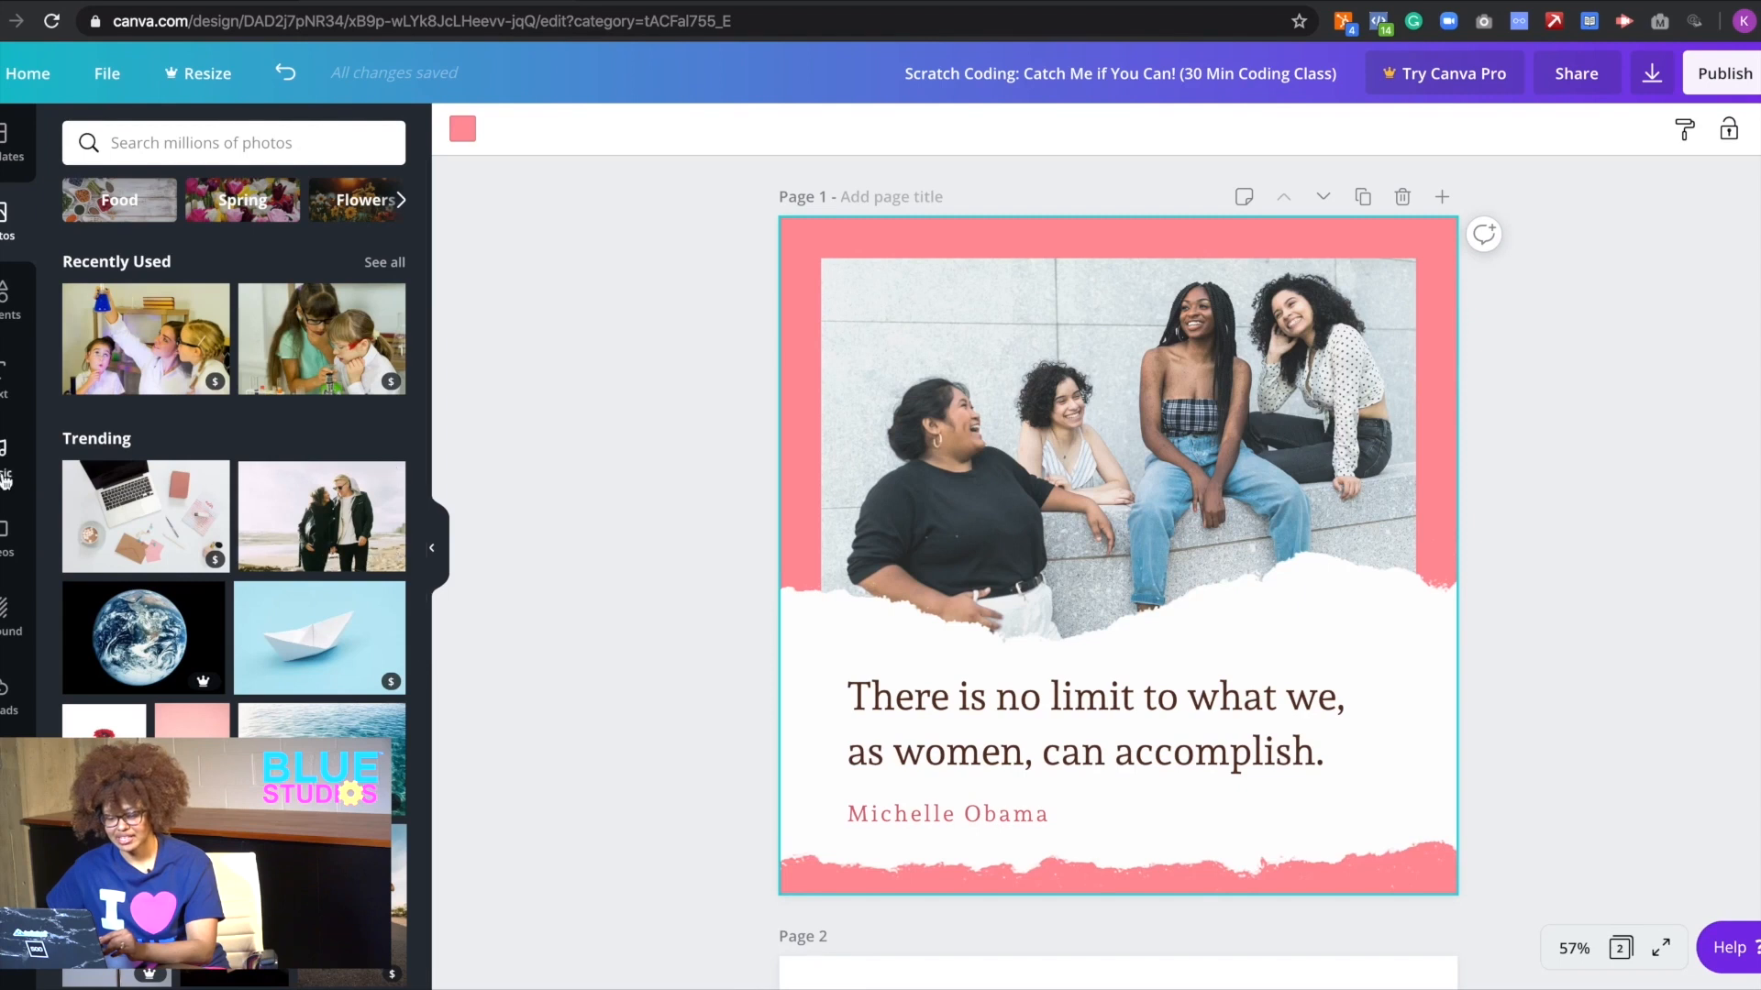
click(7, 378)
click(7, 295)
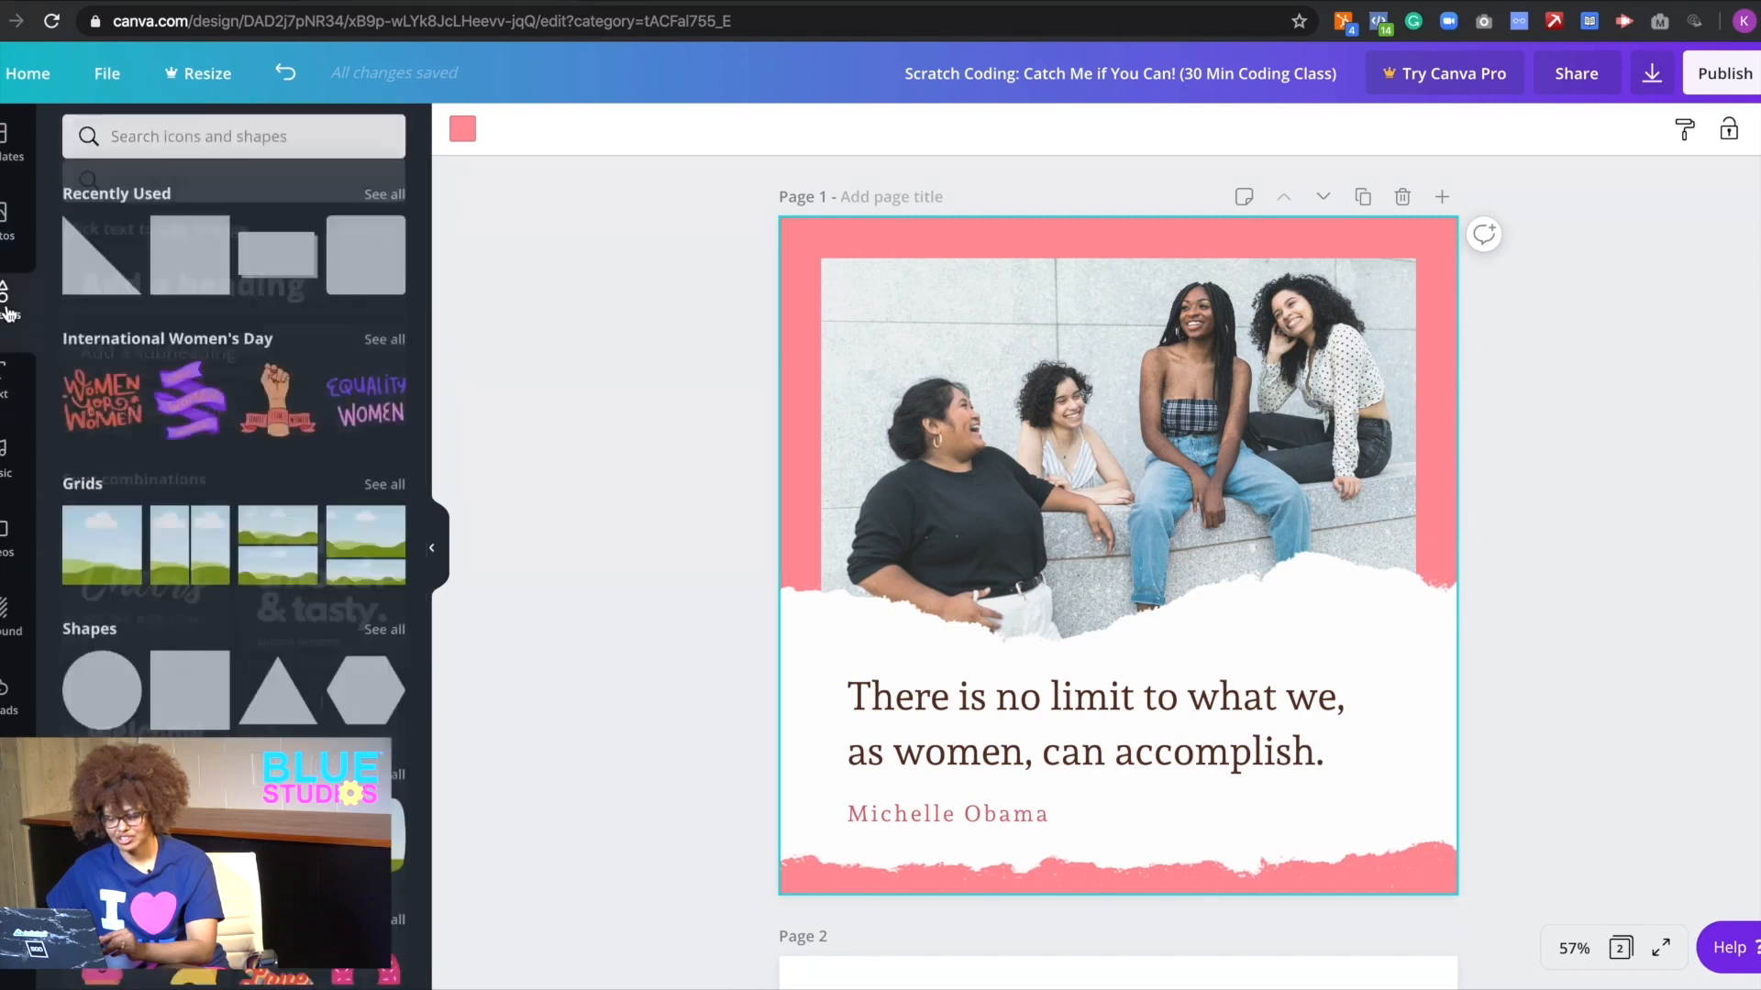
click(8, 220)
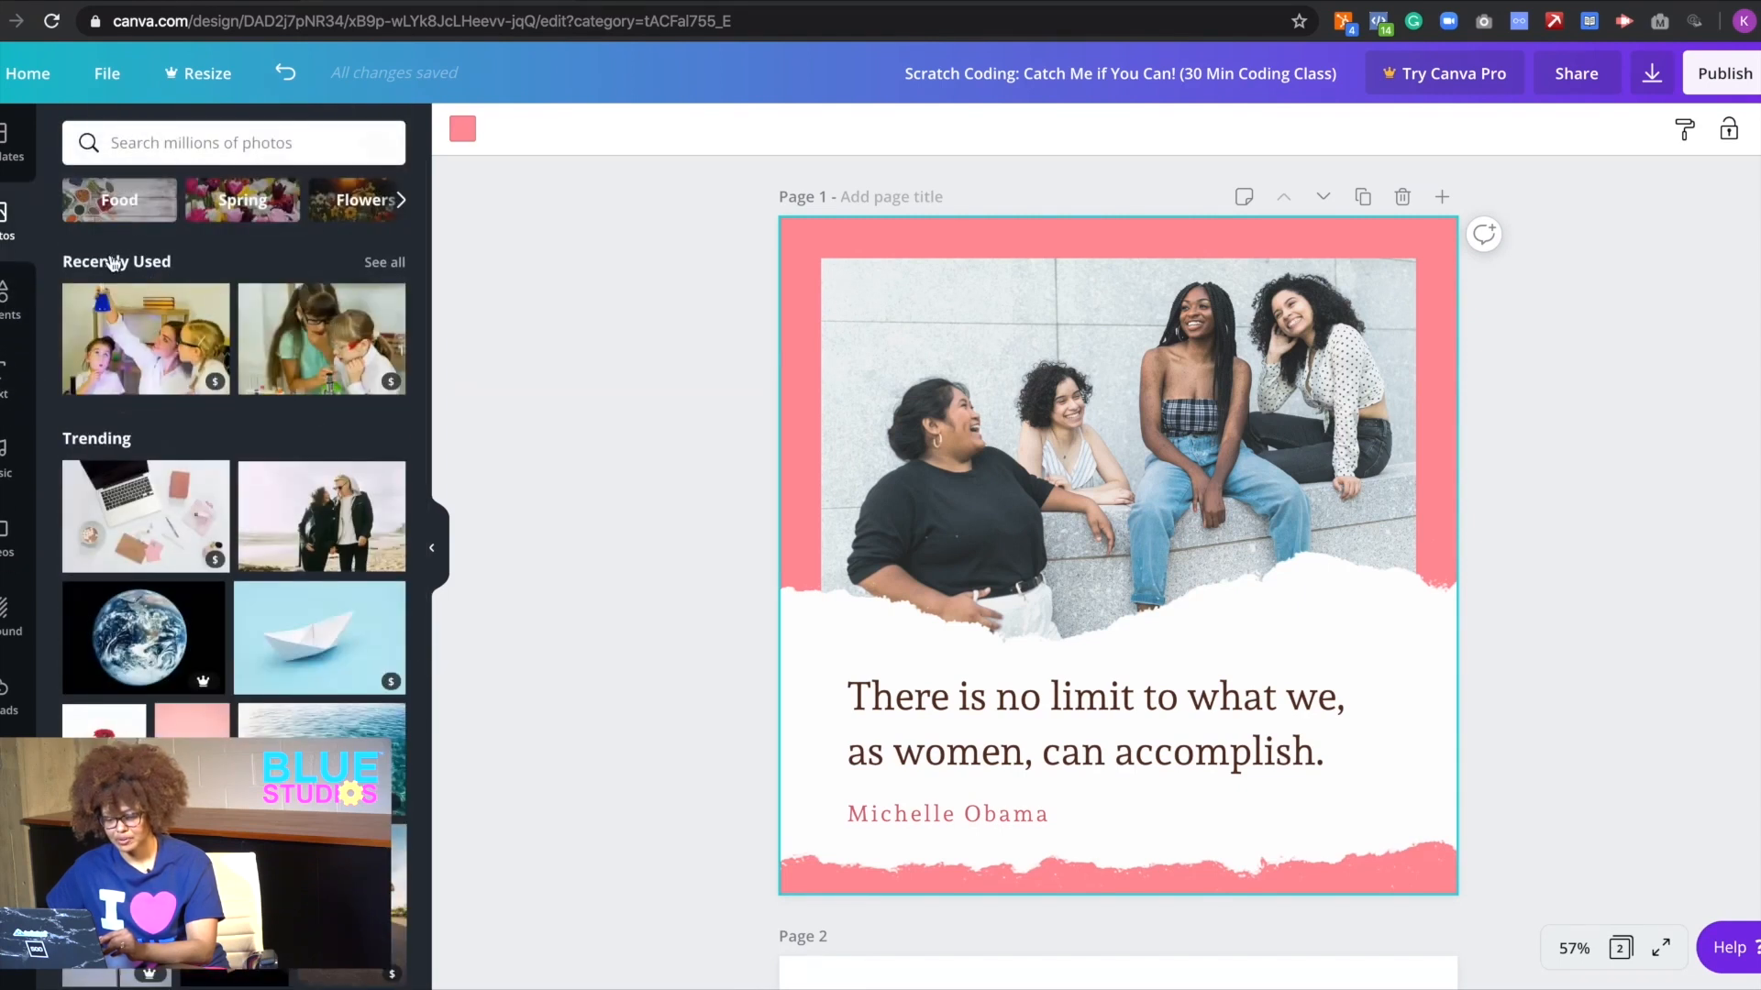
click(7, 697)
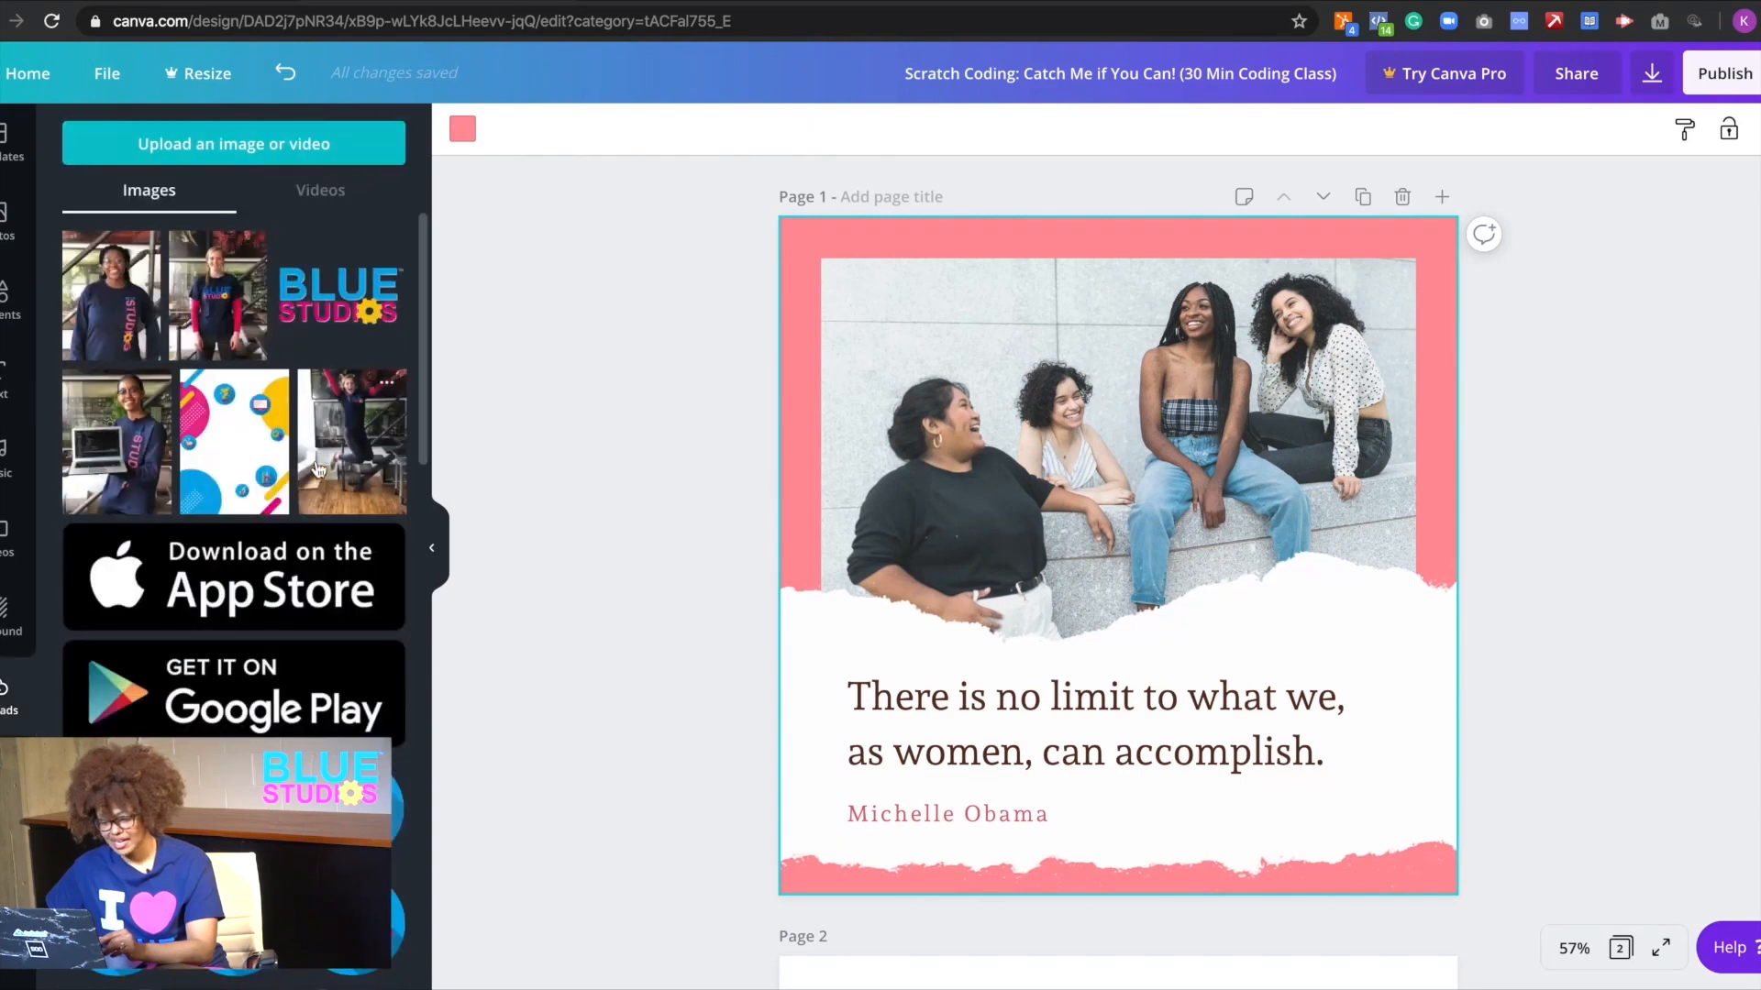
drag(116, 450, 1040, 503)
double_click(1060, 431)
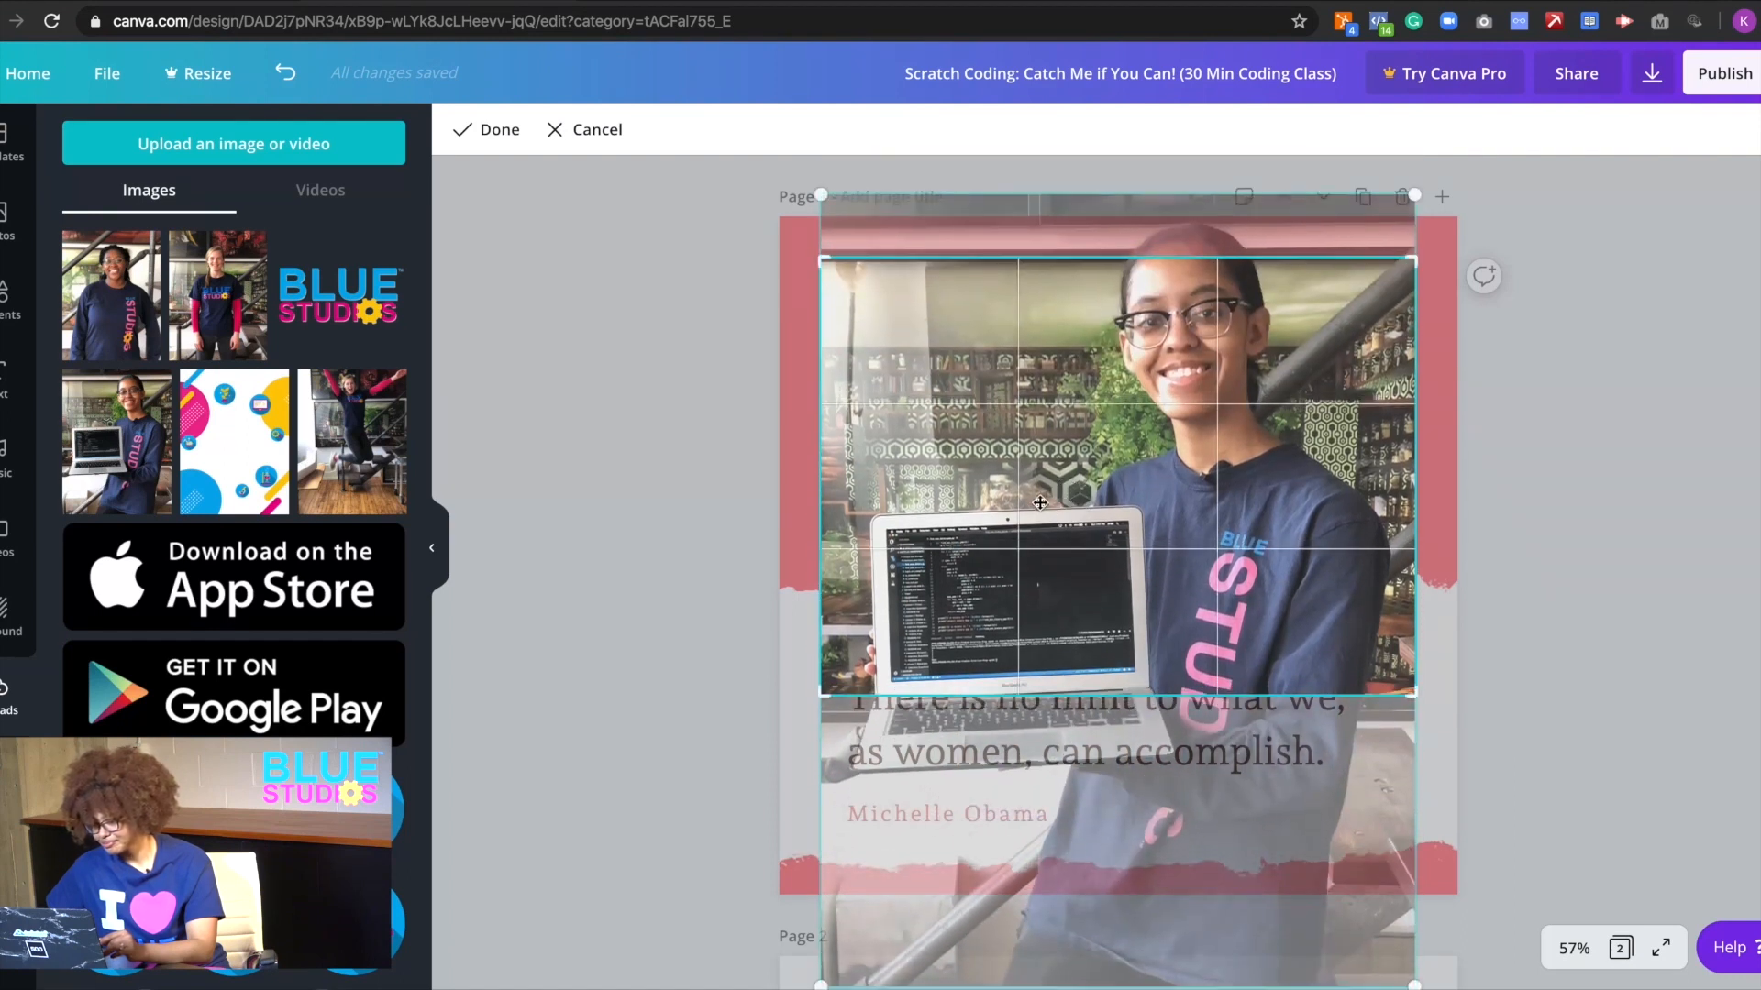
click(664, 464)
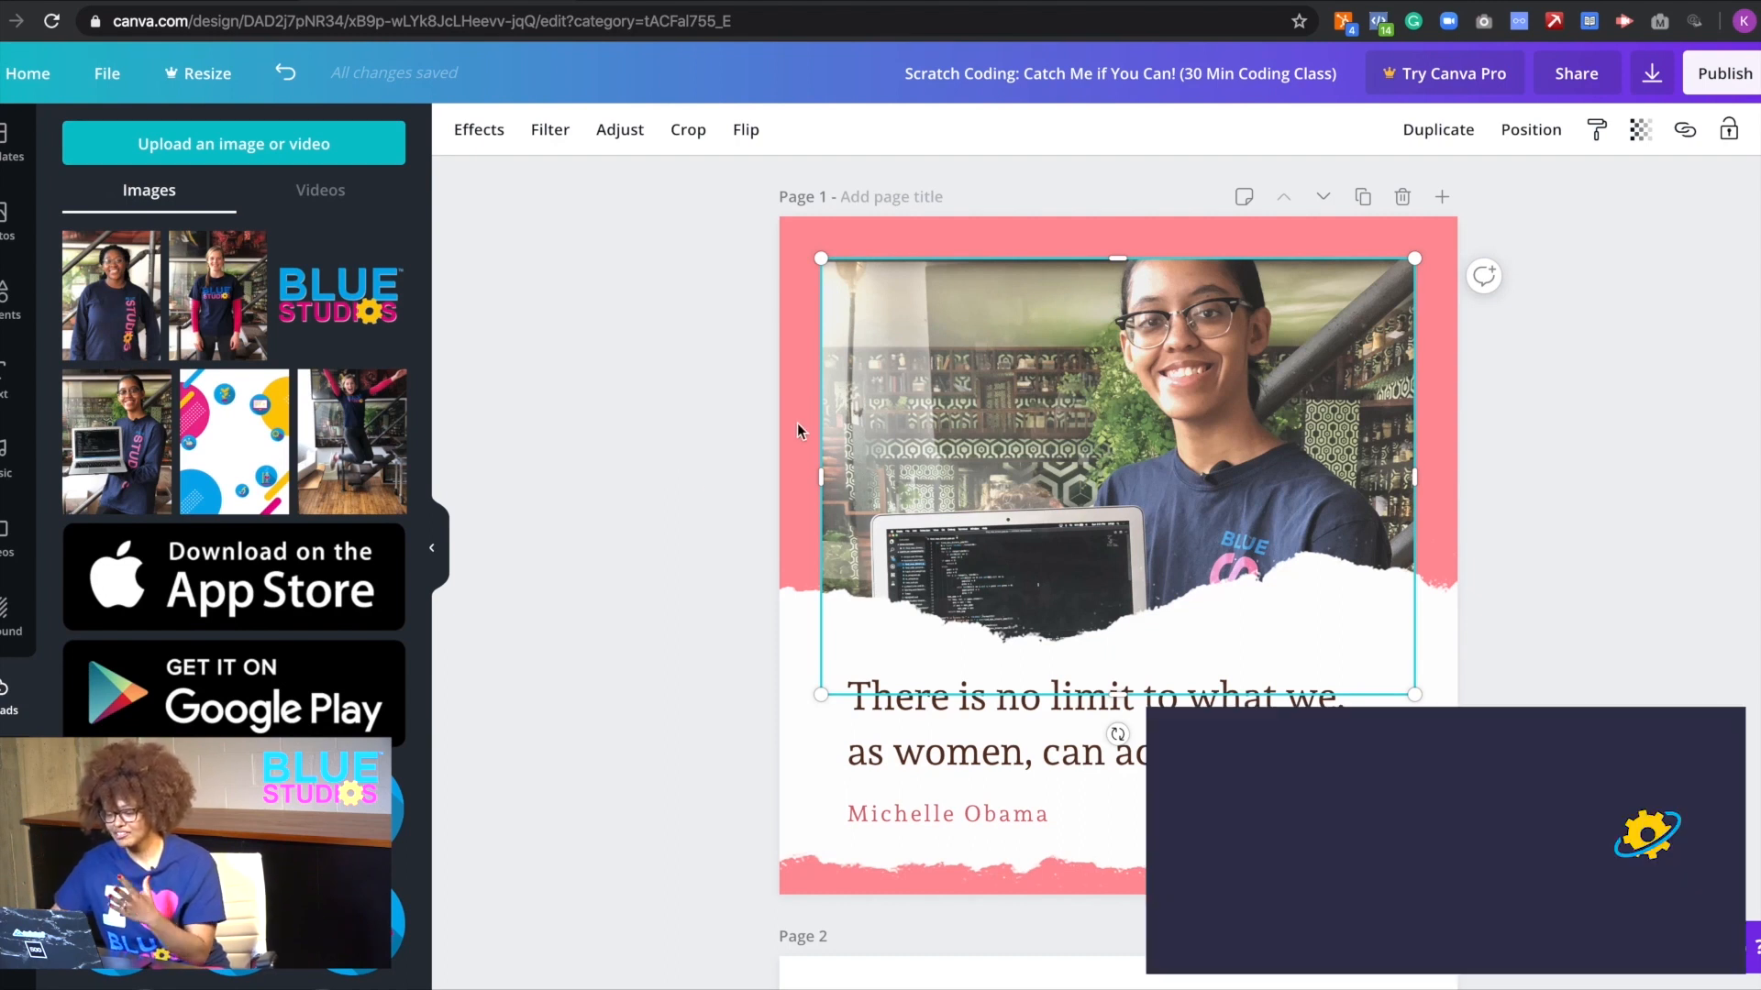
click(796, 422)
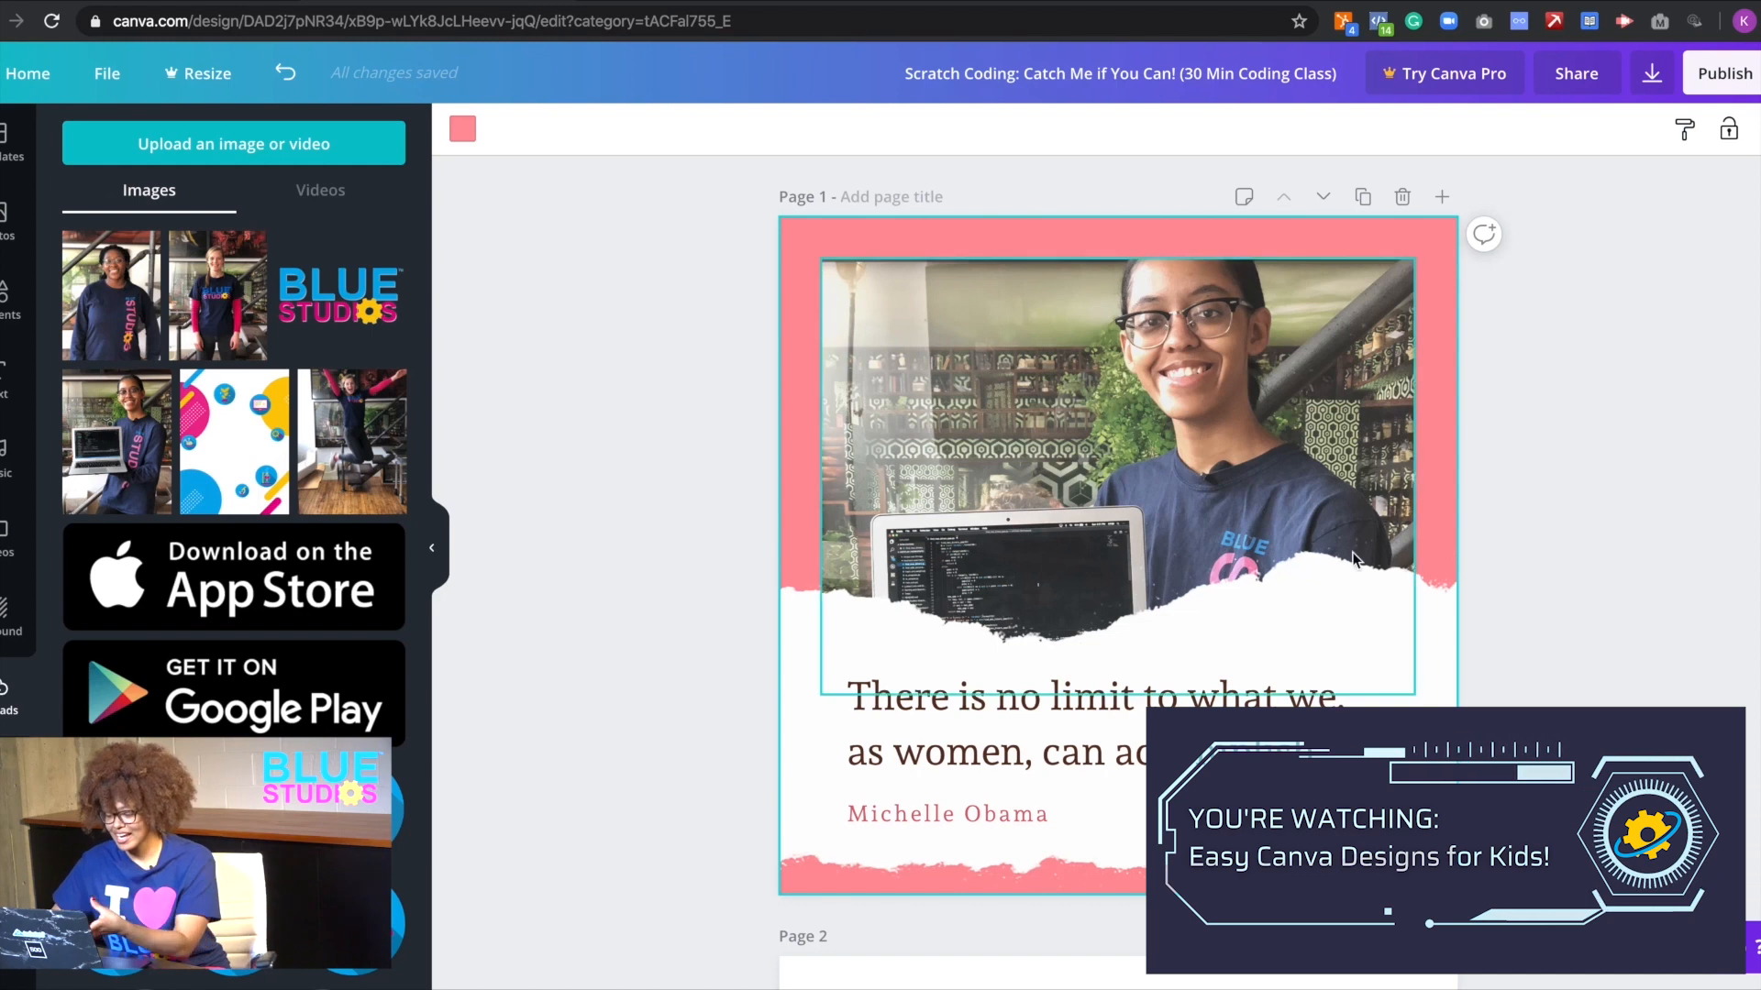
- Delete the quote text and the attribution line from the torn-paper area of page 1
click(1296, 677)
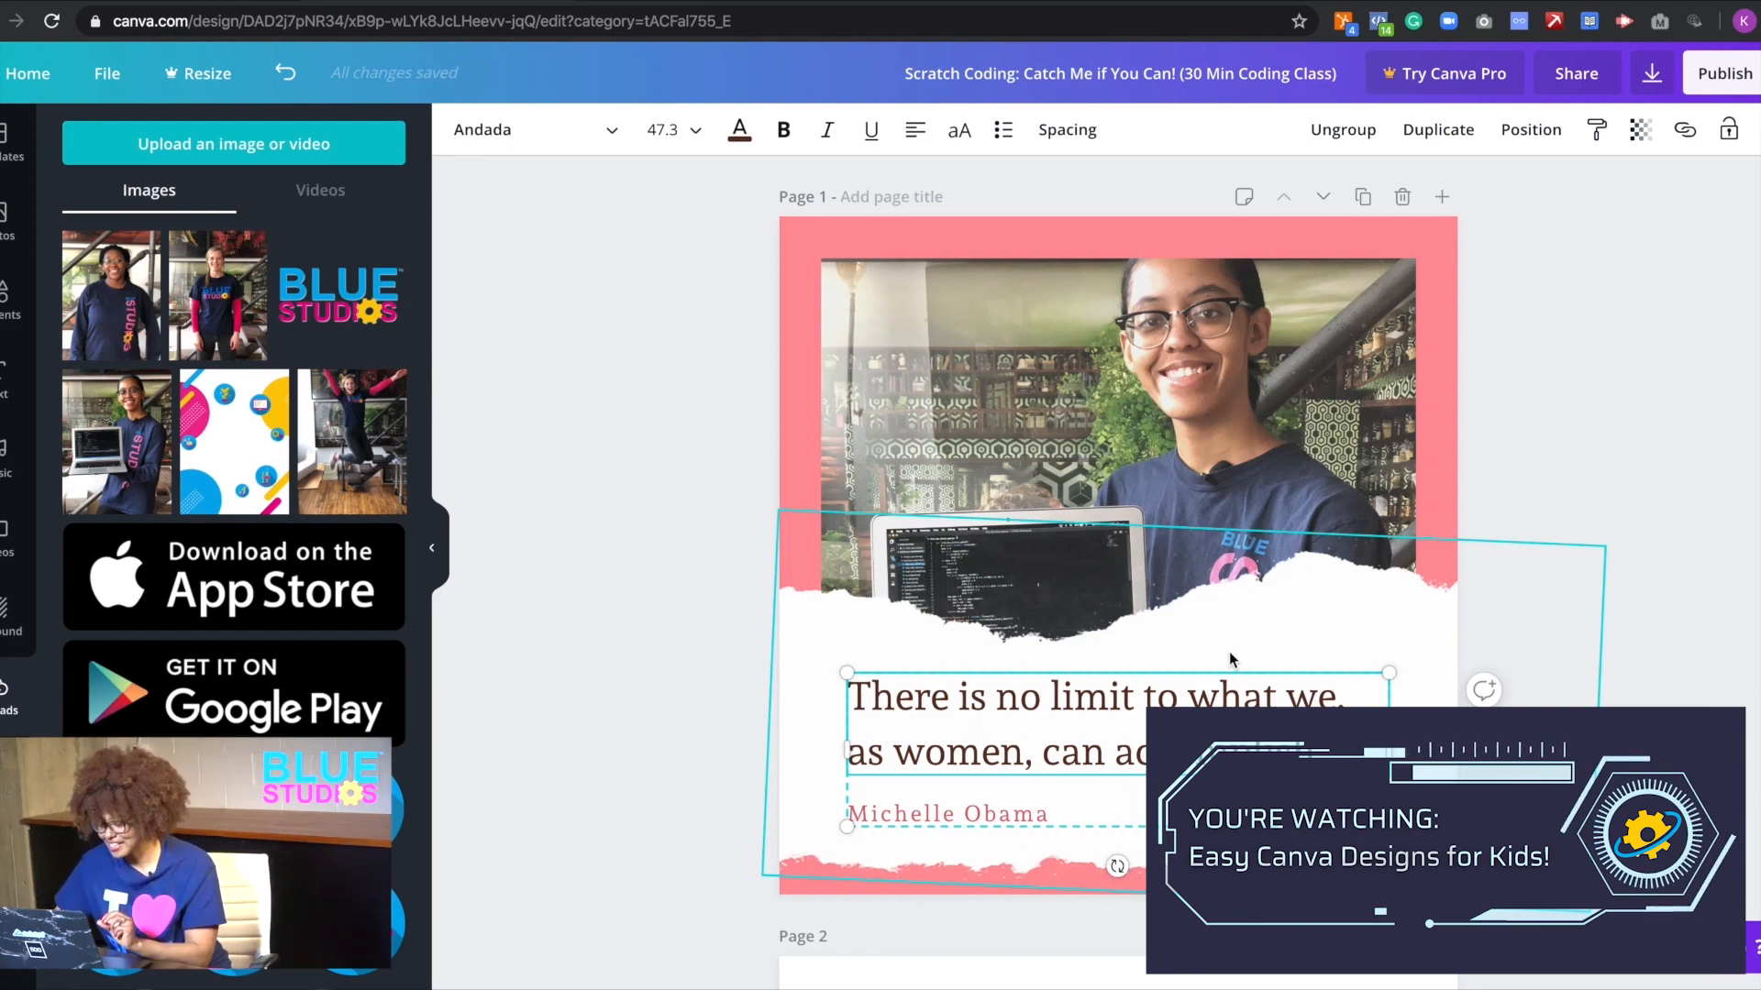
key(Delete)
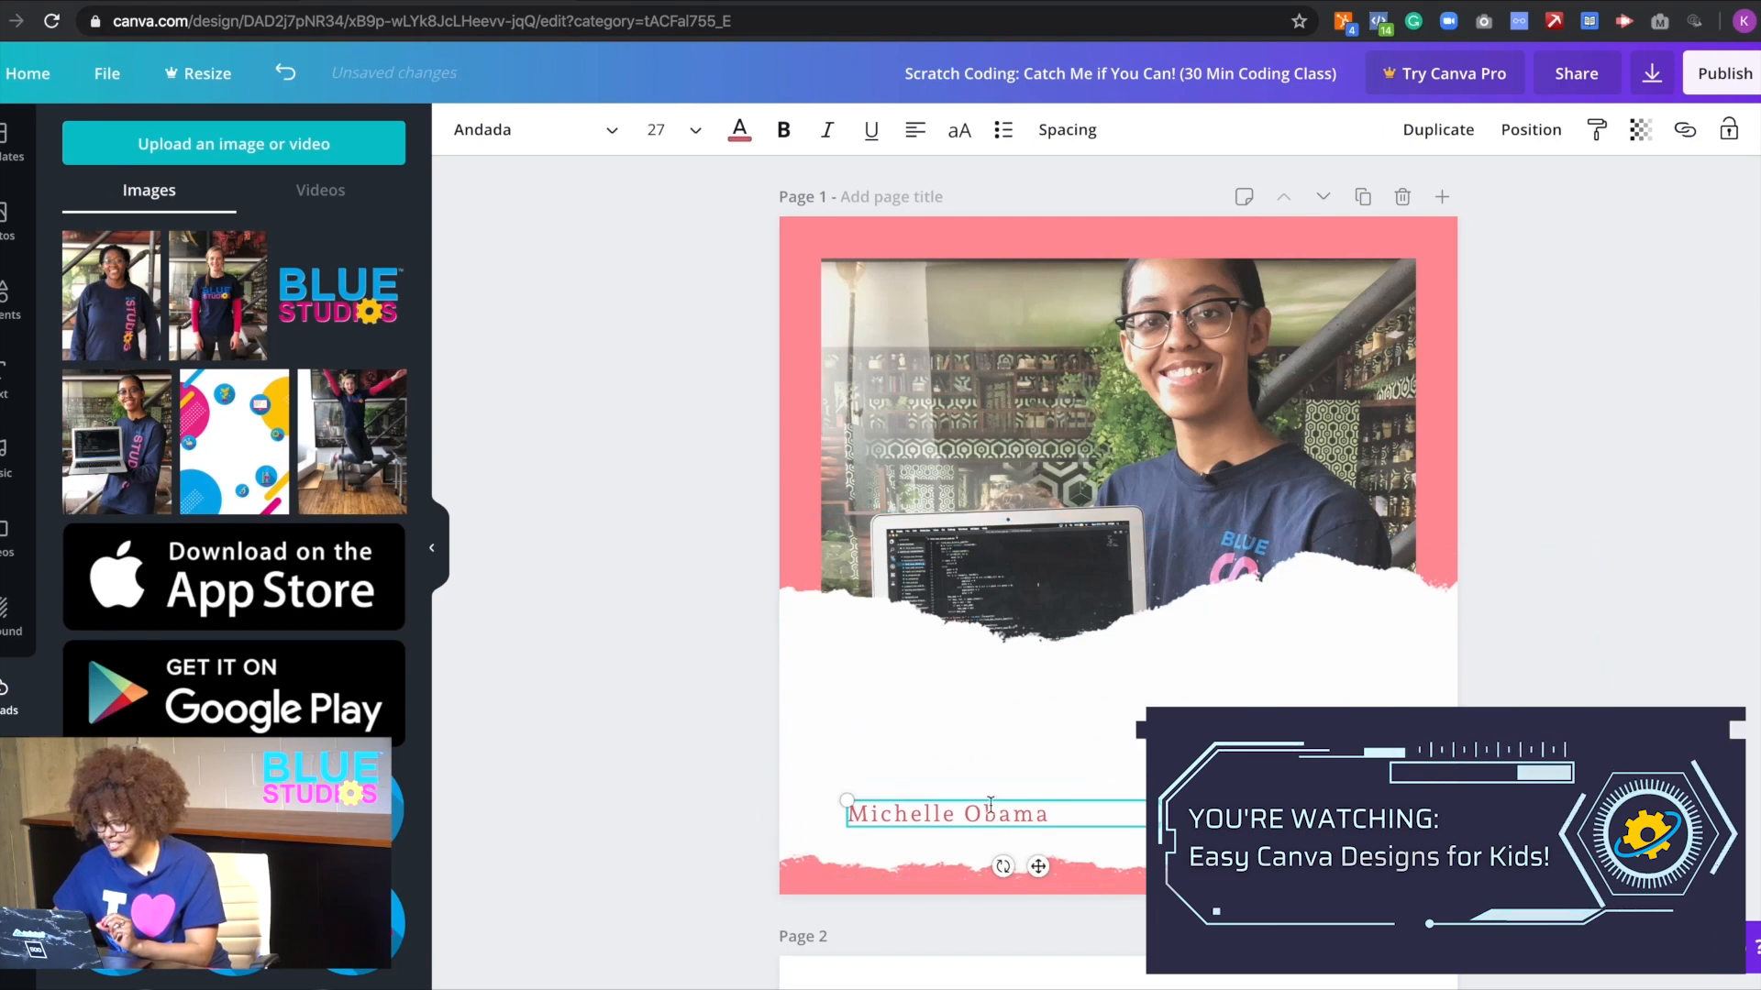
click(987, 800)
key(Delete)
key(ctrl+z)
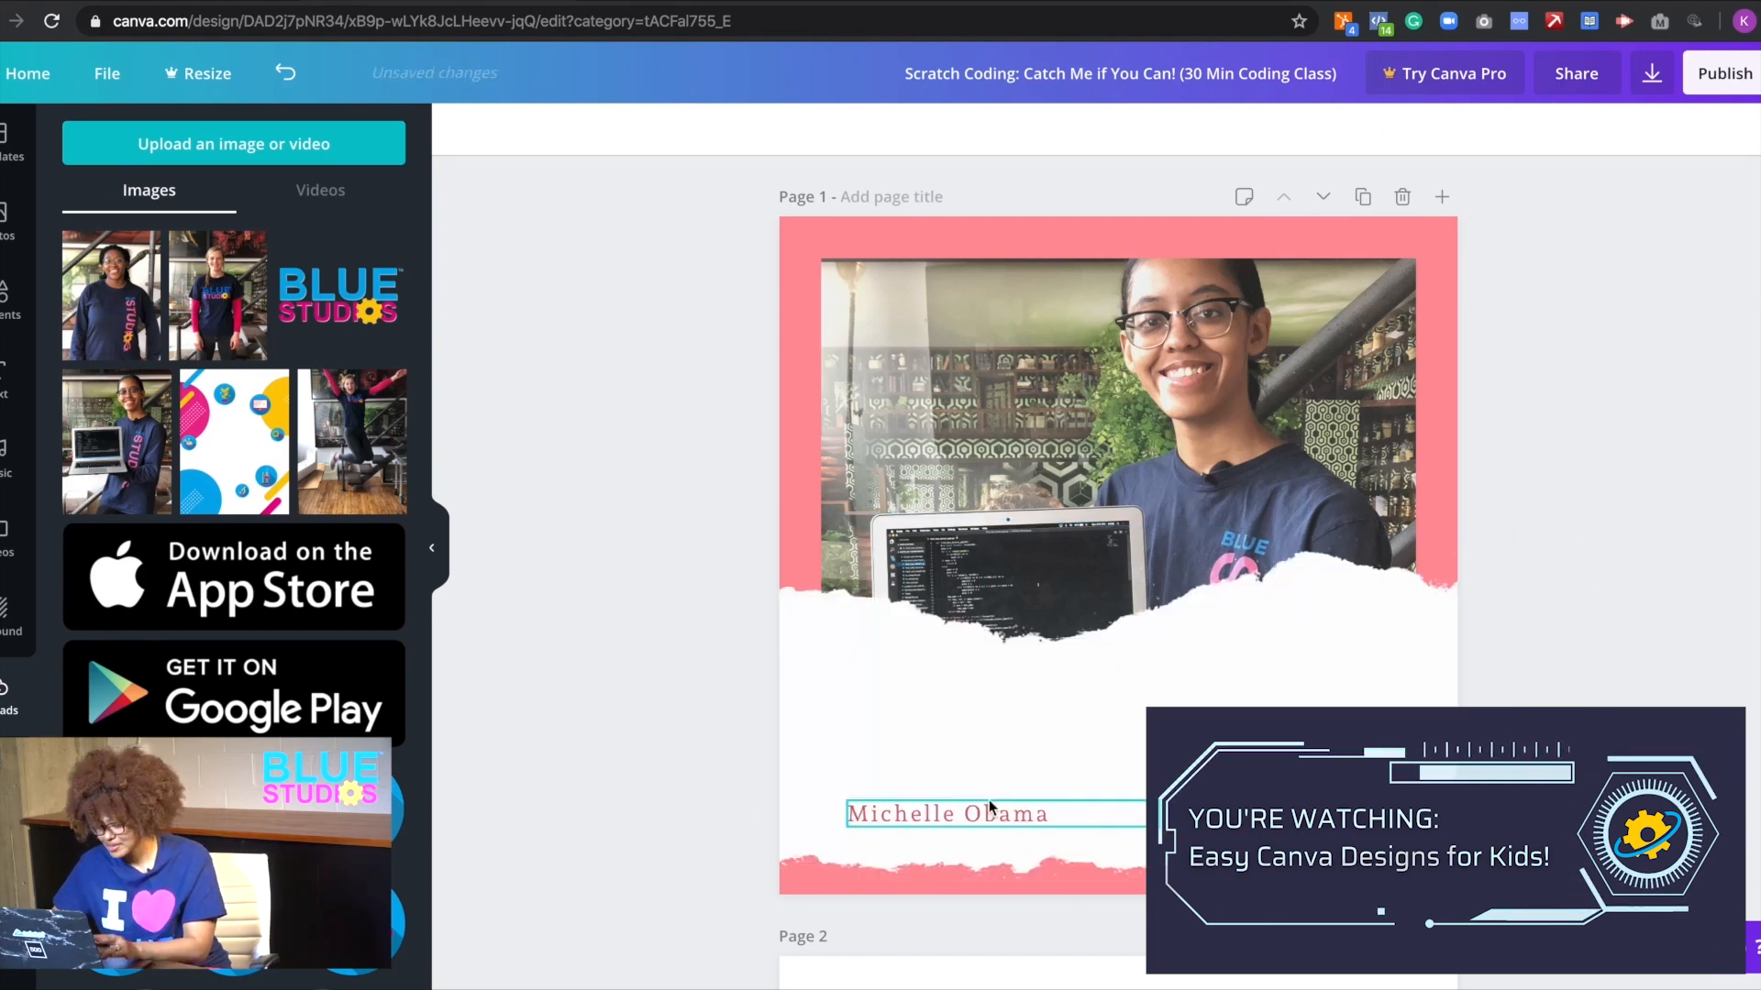
click(987, 807)
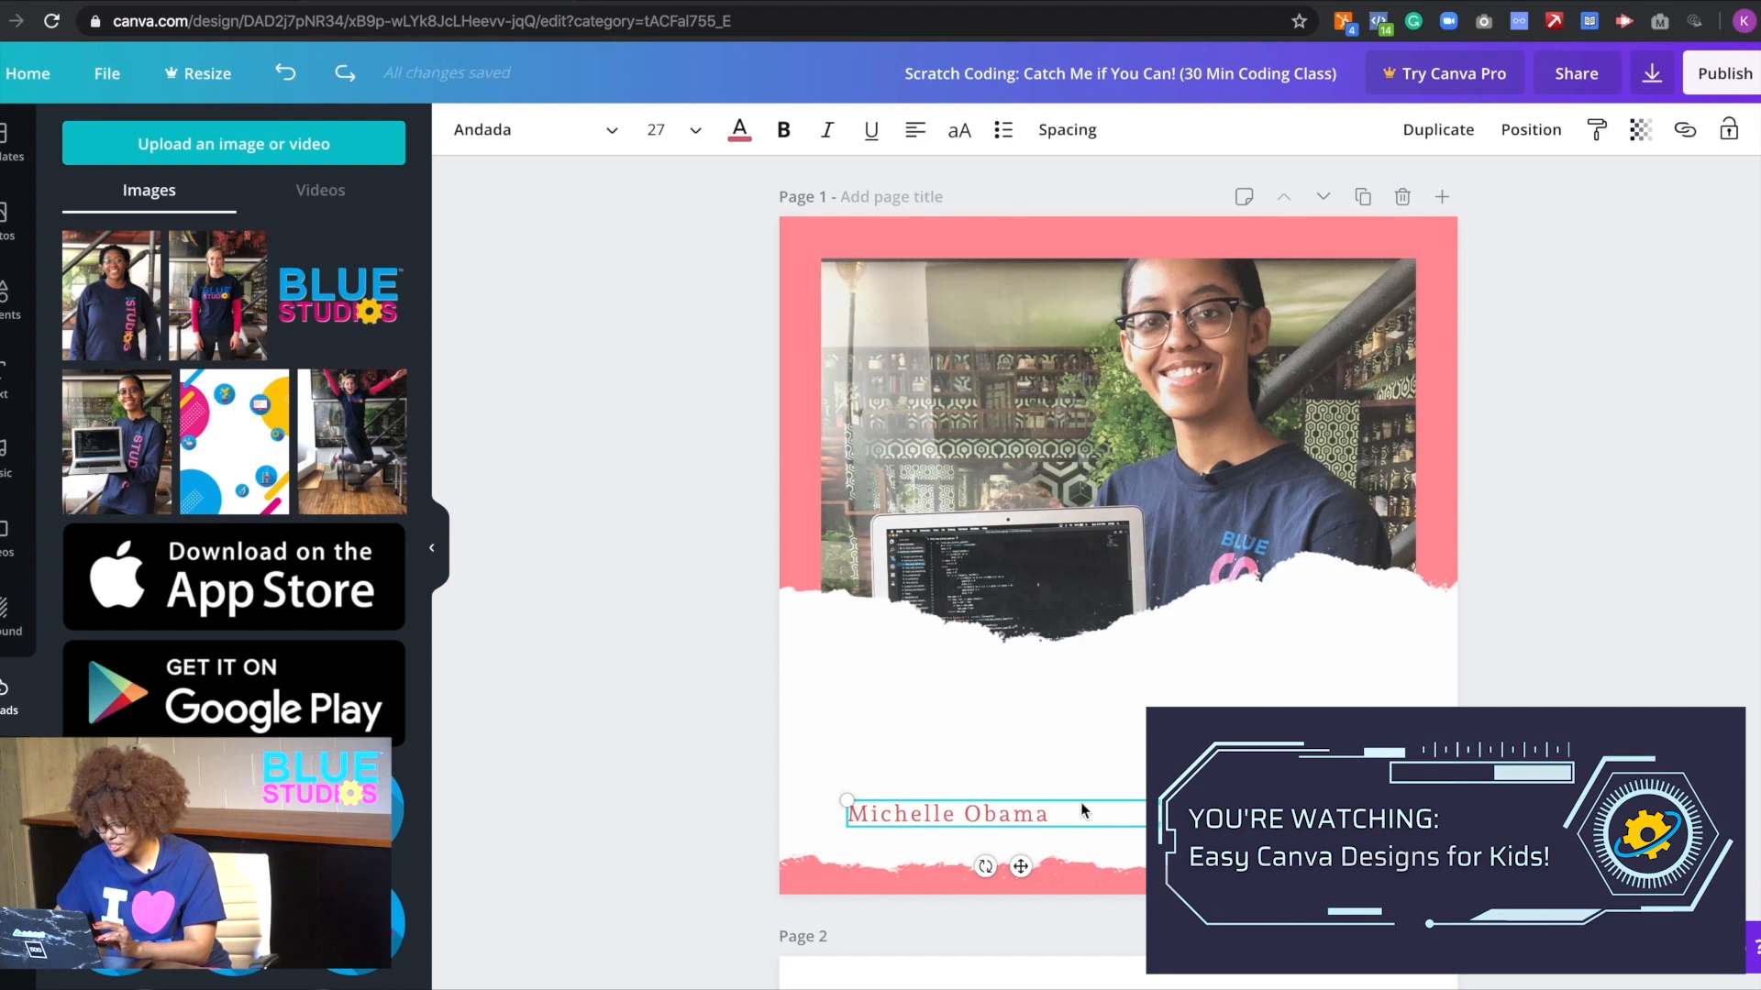
key(Delete)
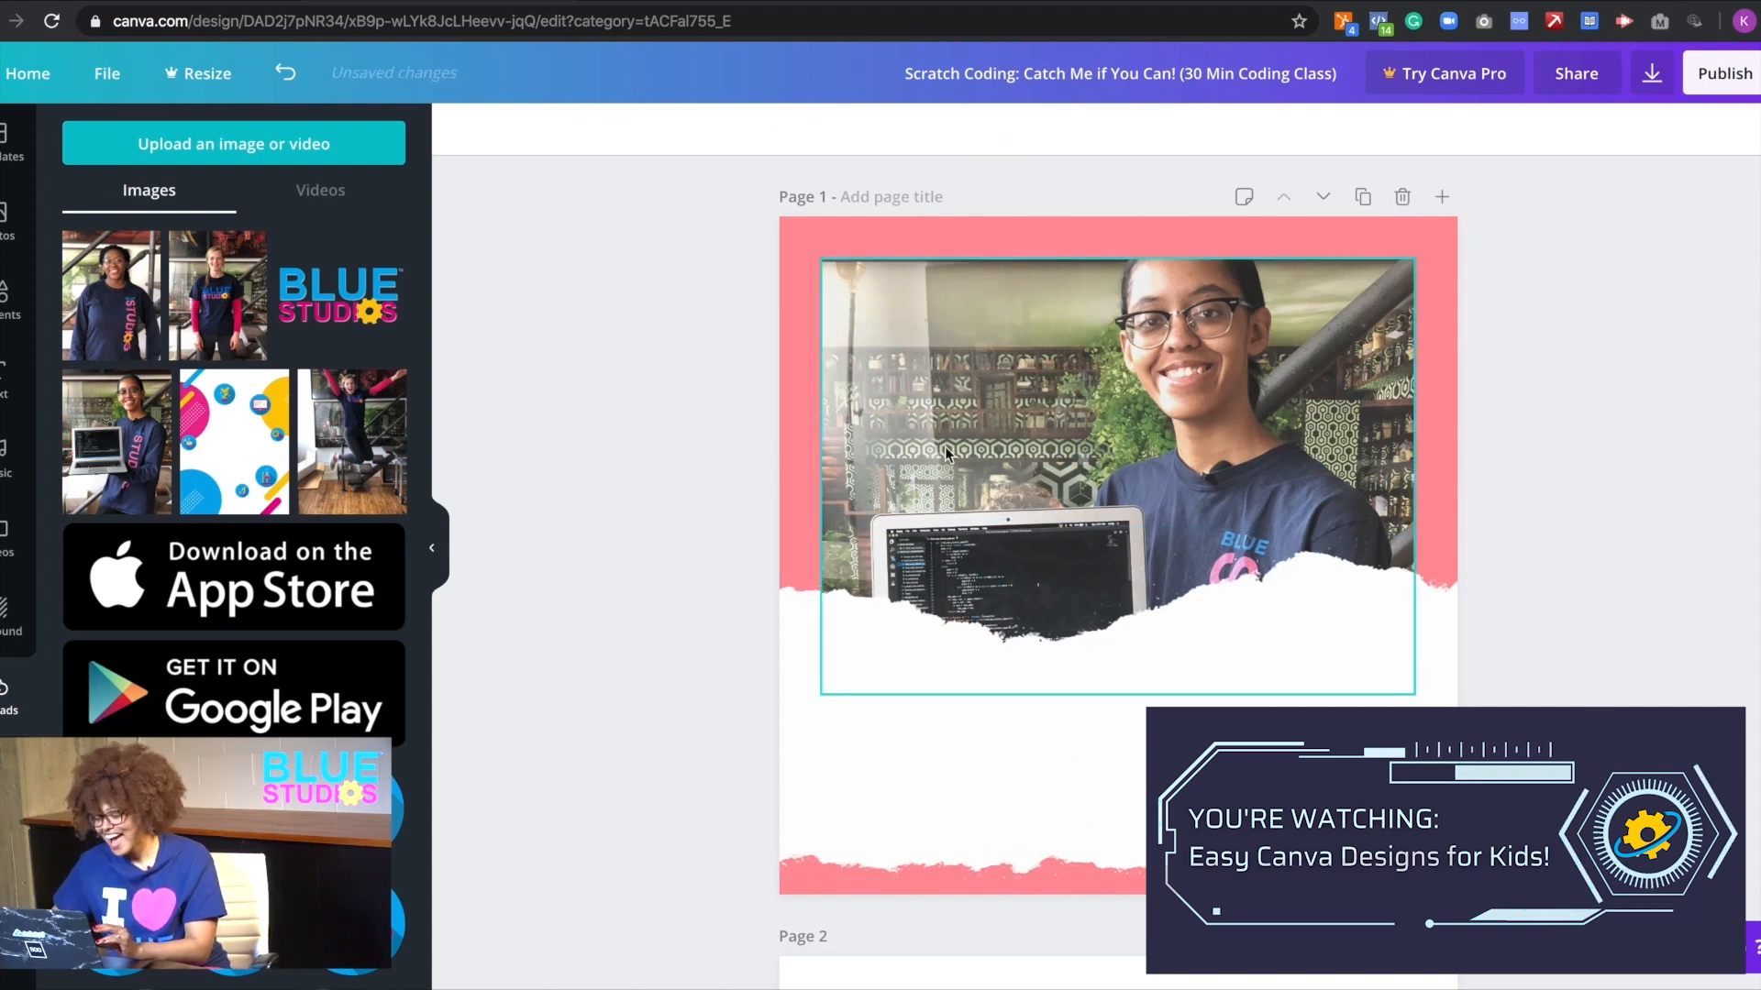
click(798, 275)
click(701, 381)
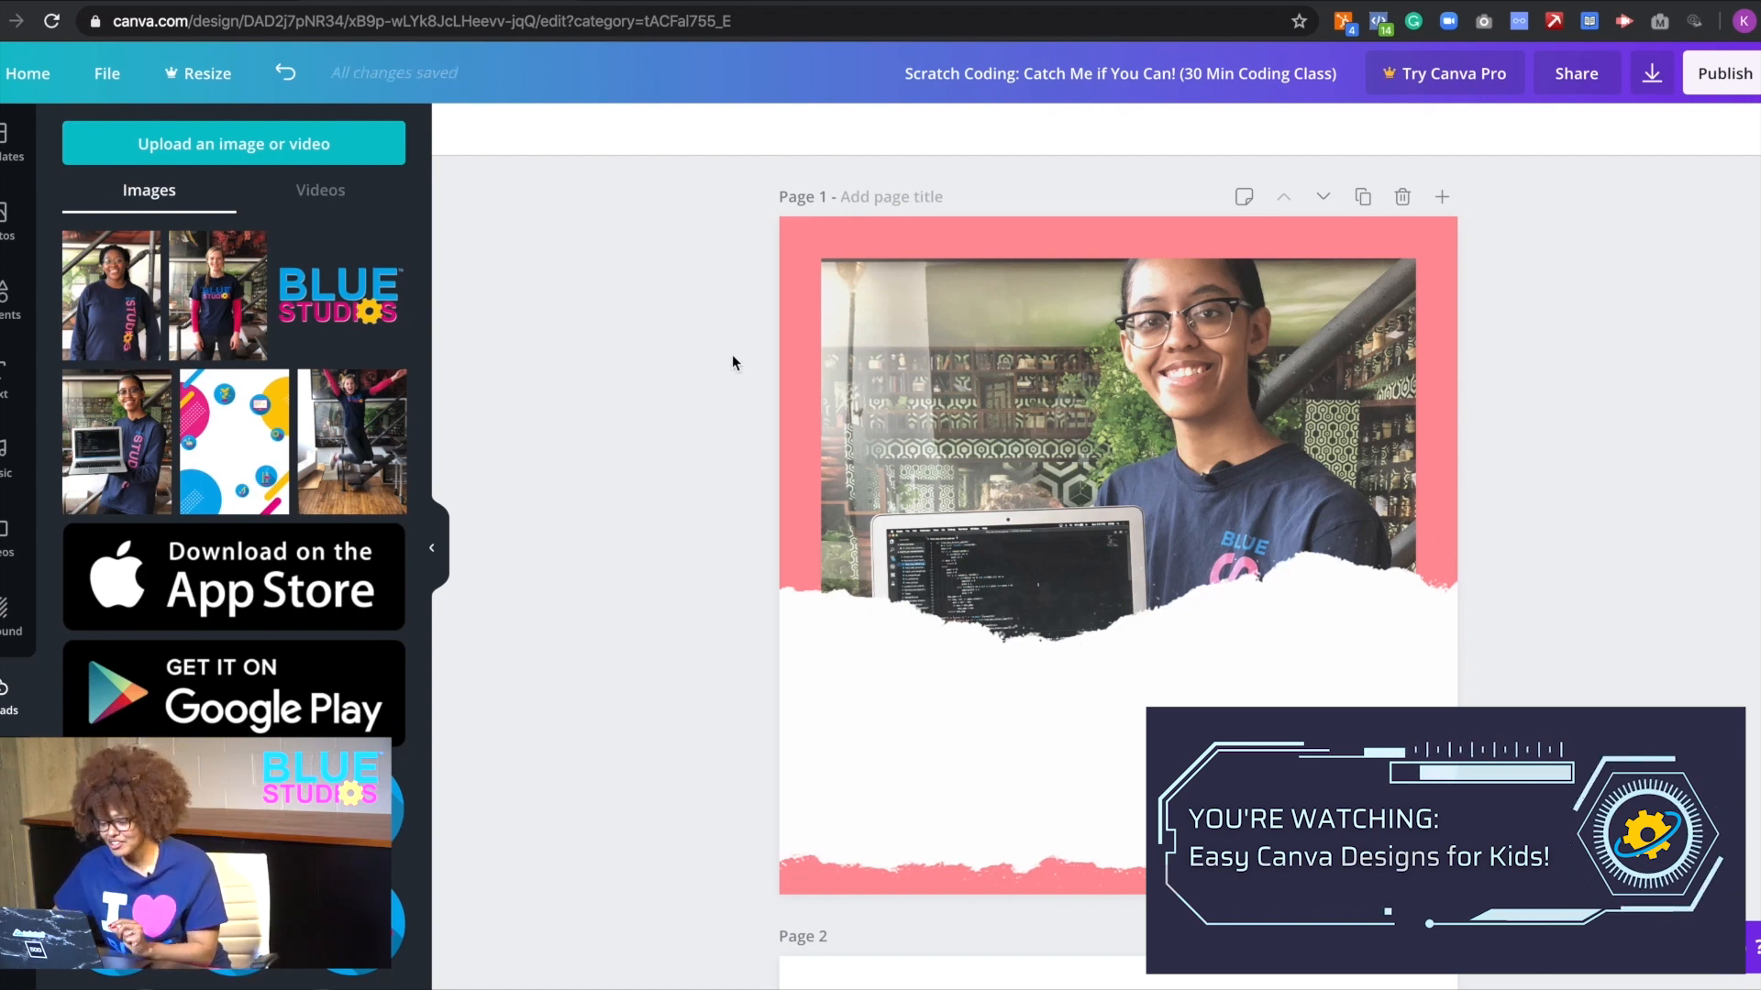
click(792, 358)
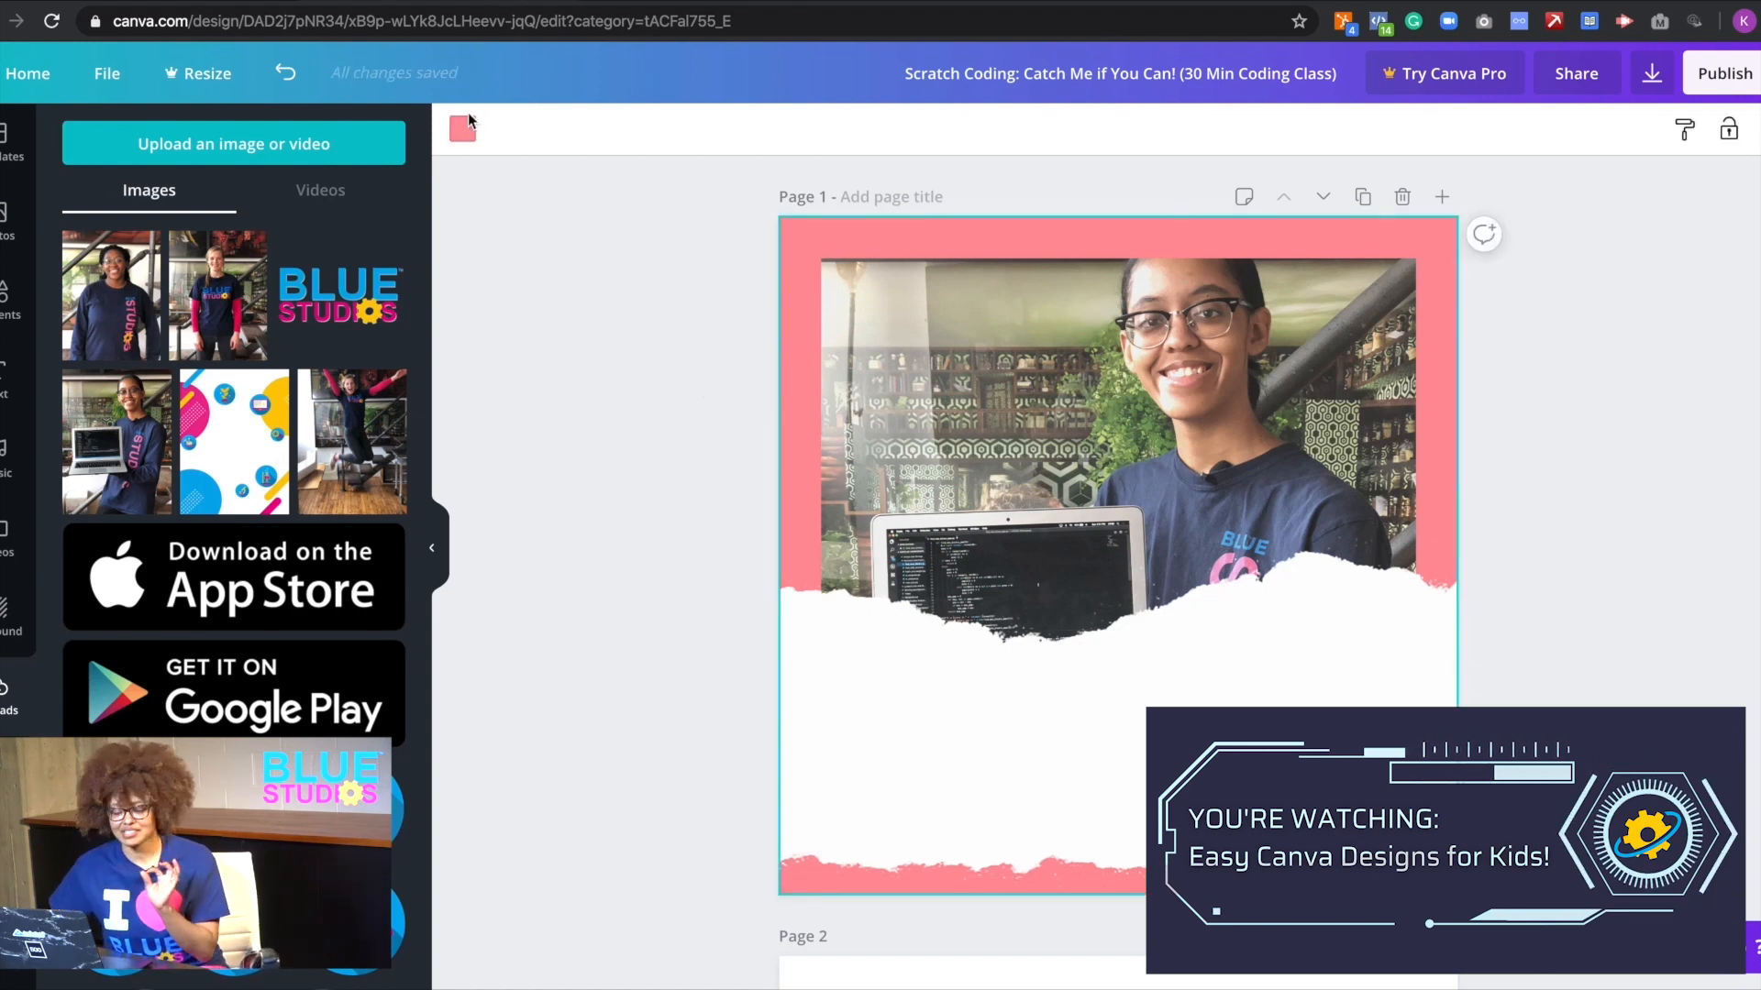
- Shift the white torn-paper shape slightly lower on page 1 to uncover more of the laptop photo
double_click(1216, 407)
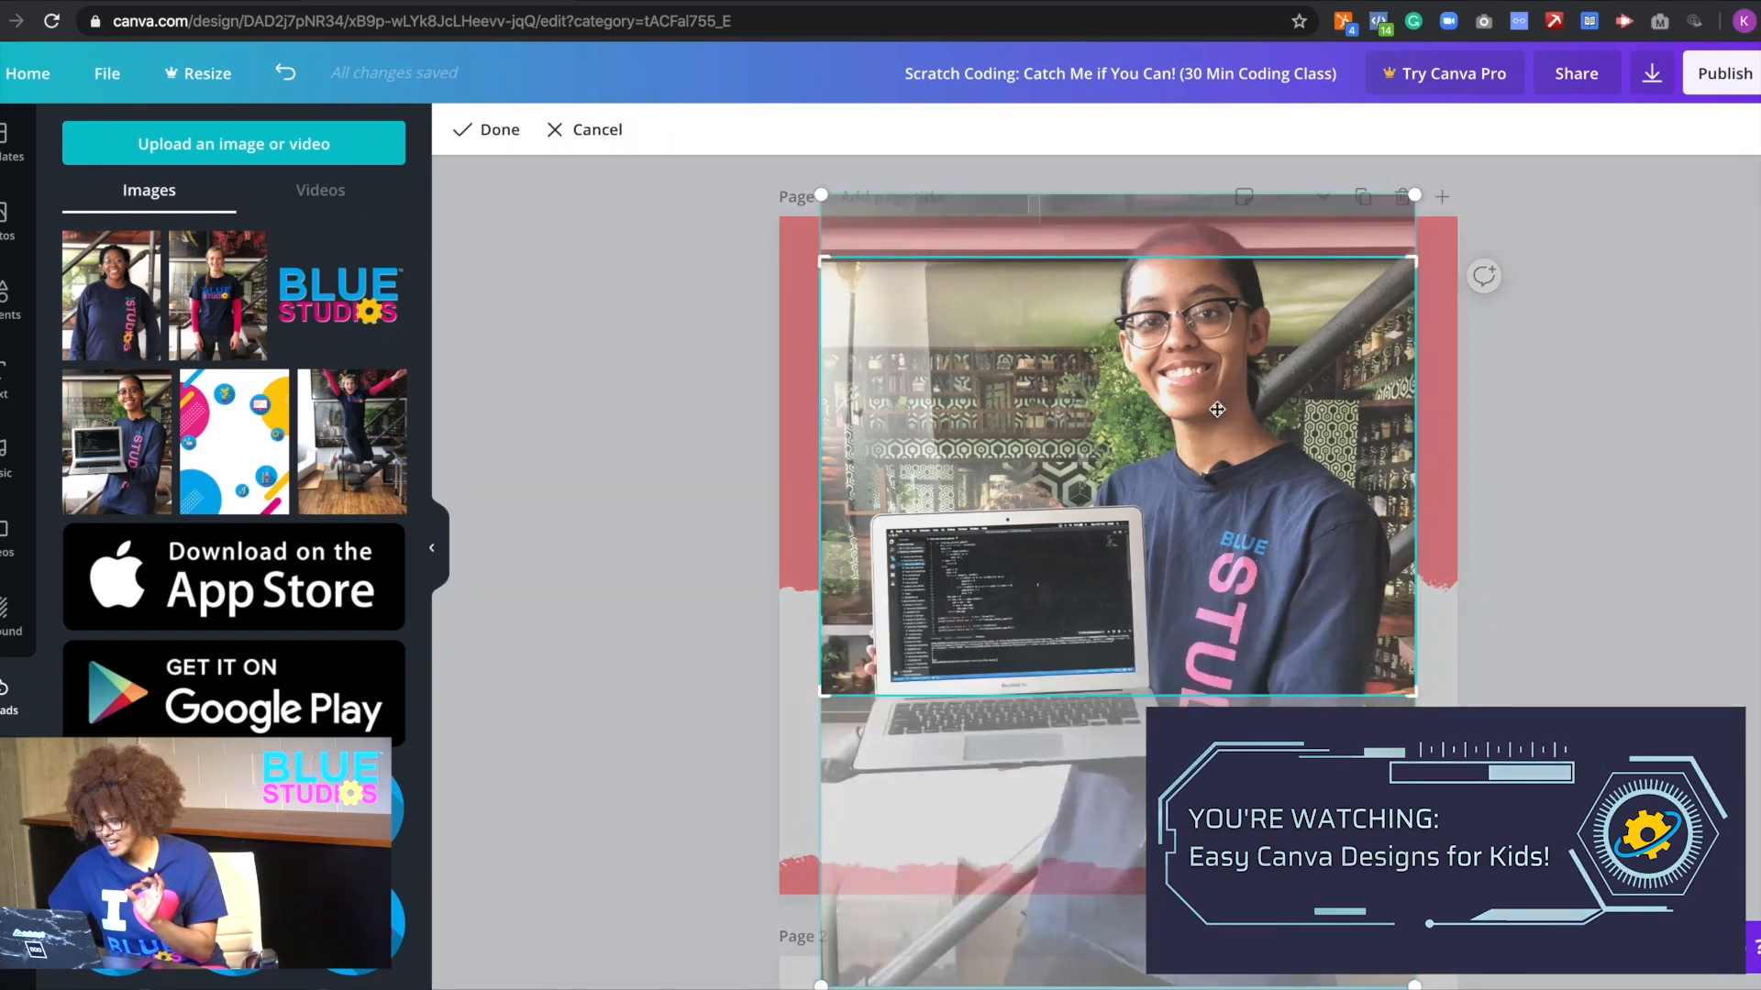
mouse_move(1360, 632)
mouse_down()
mouse_move(1358, 685)
mouse_move(1351, 648)
mouse_up()
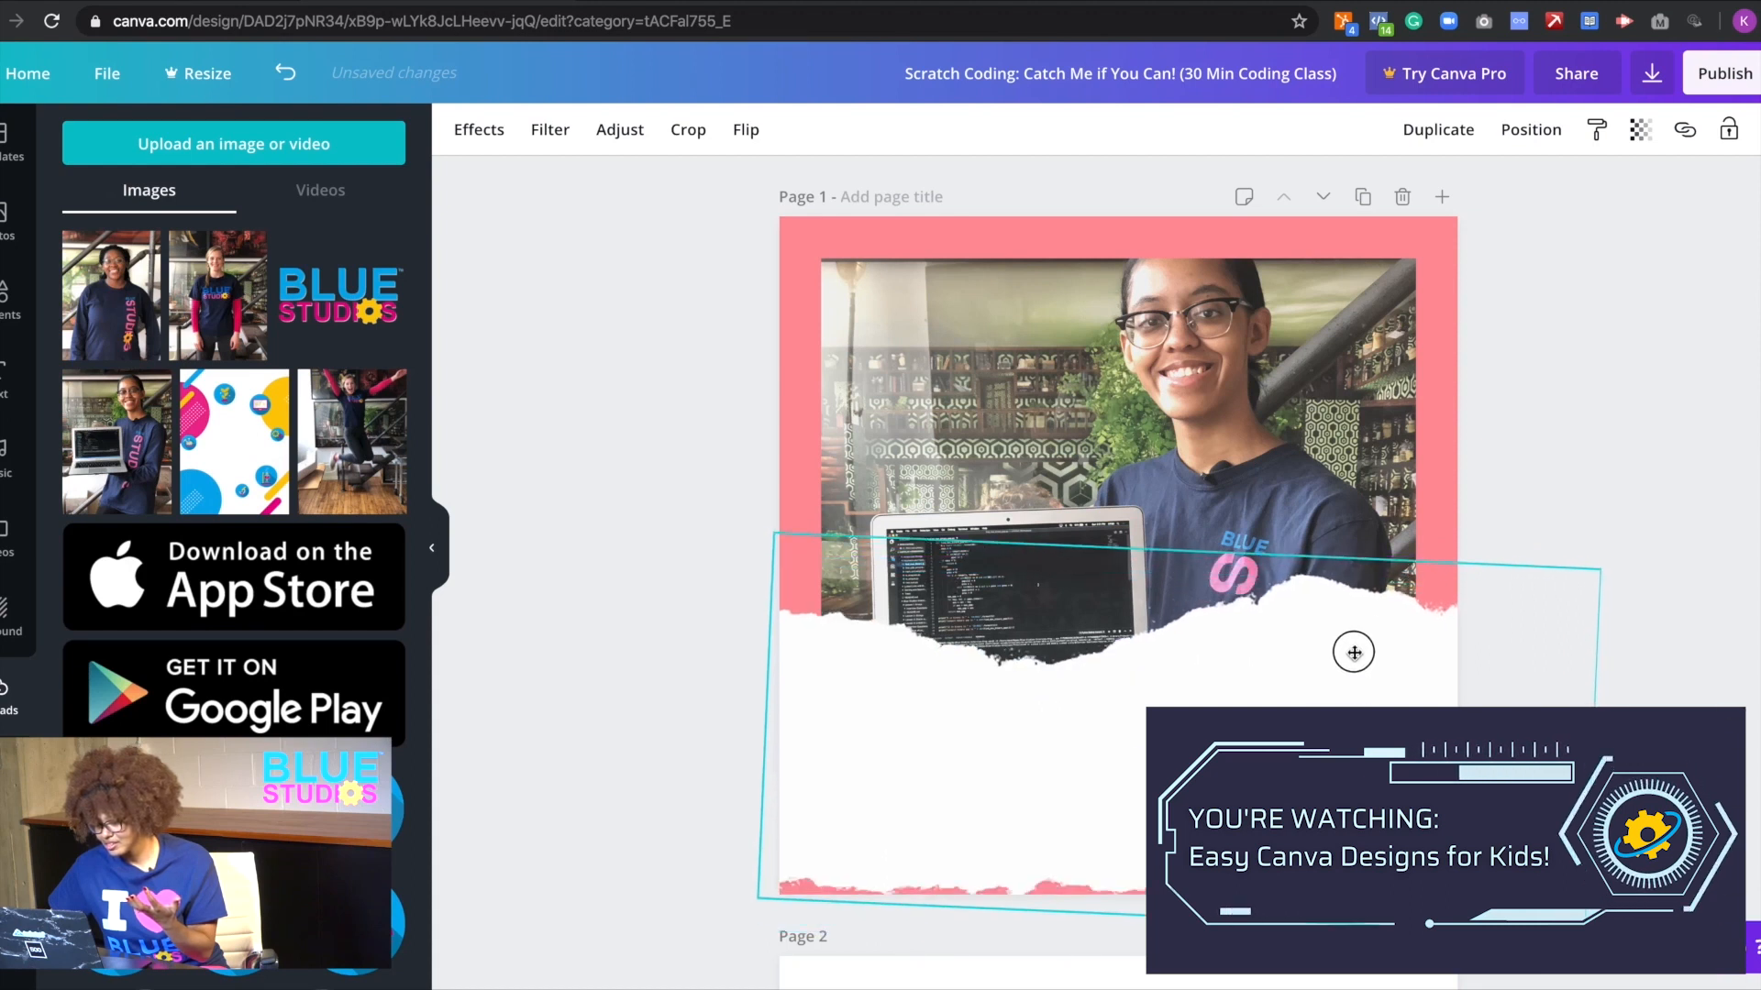
mouse_move(1172, 914)
mouse_down()
mouse_move(1172, 881)
mouse_move(1172, 896)
mouse_up()
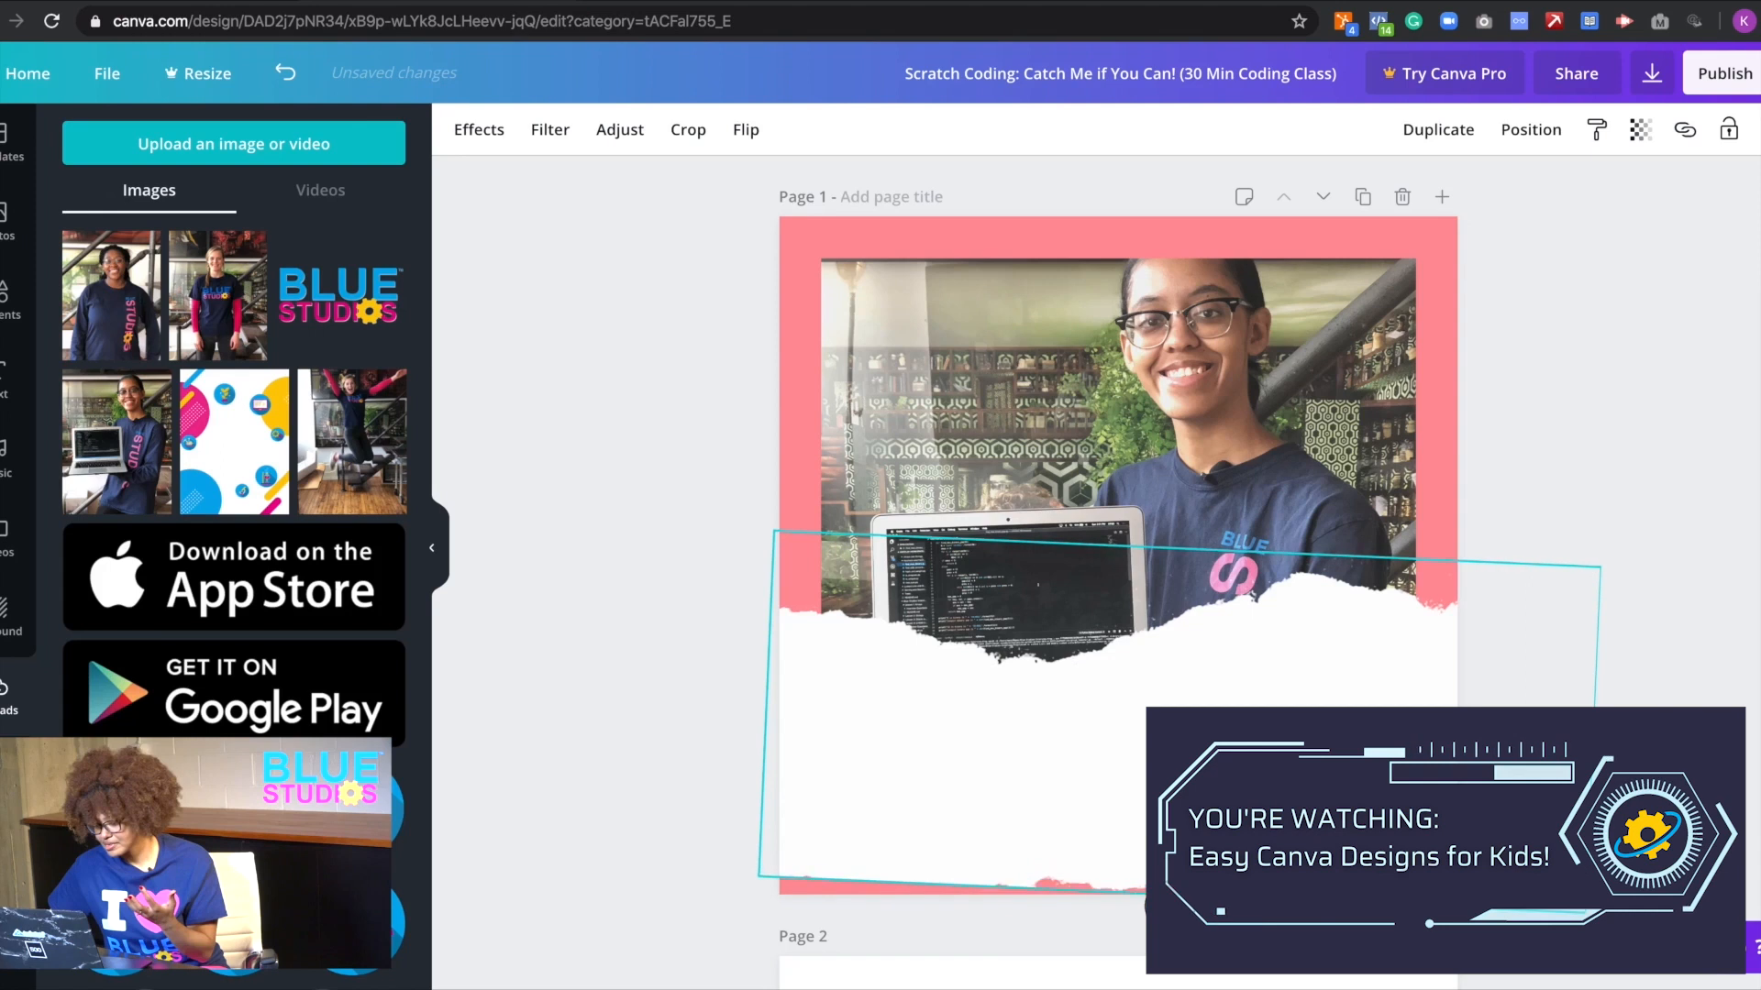
click(1537, 464)
click(817, 293)
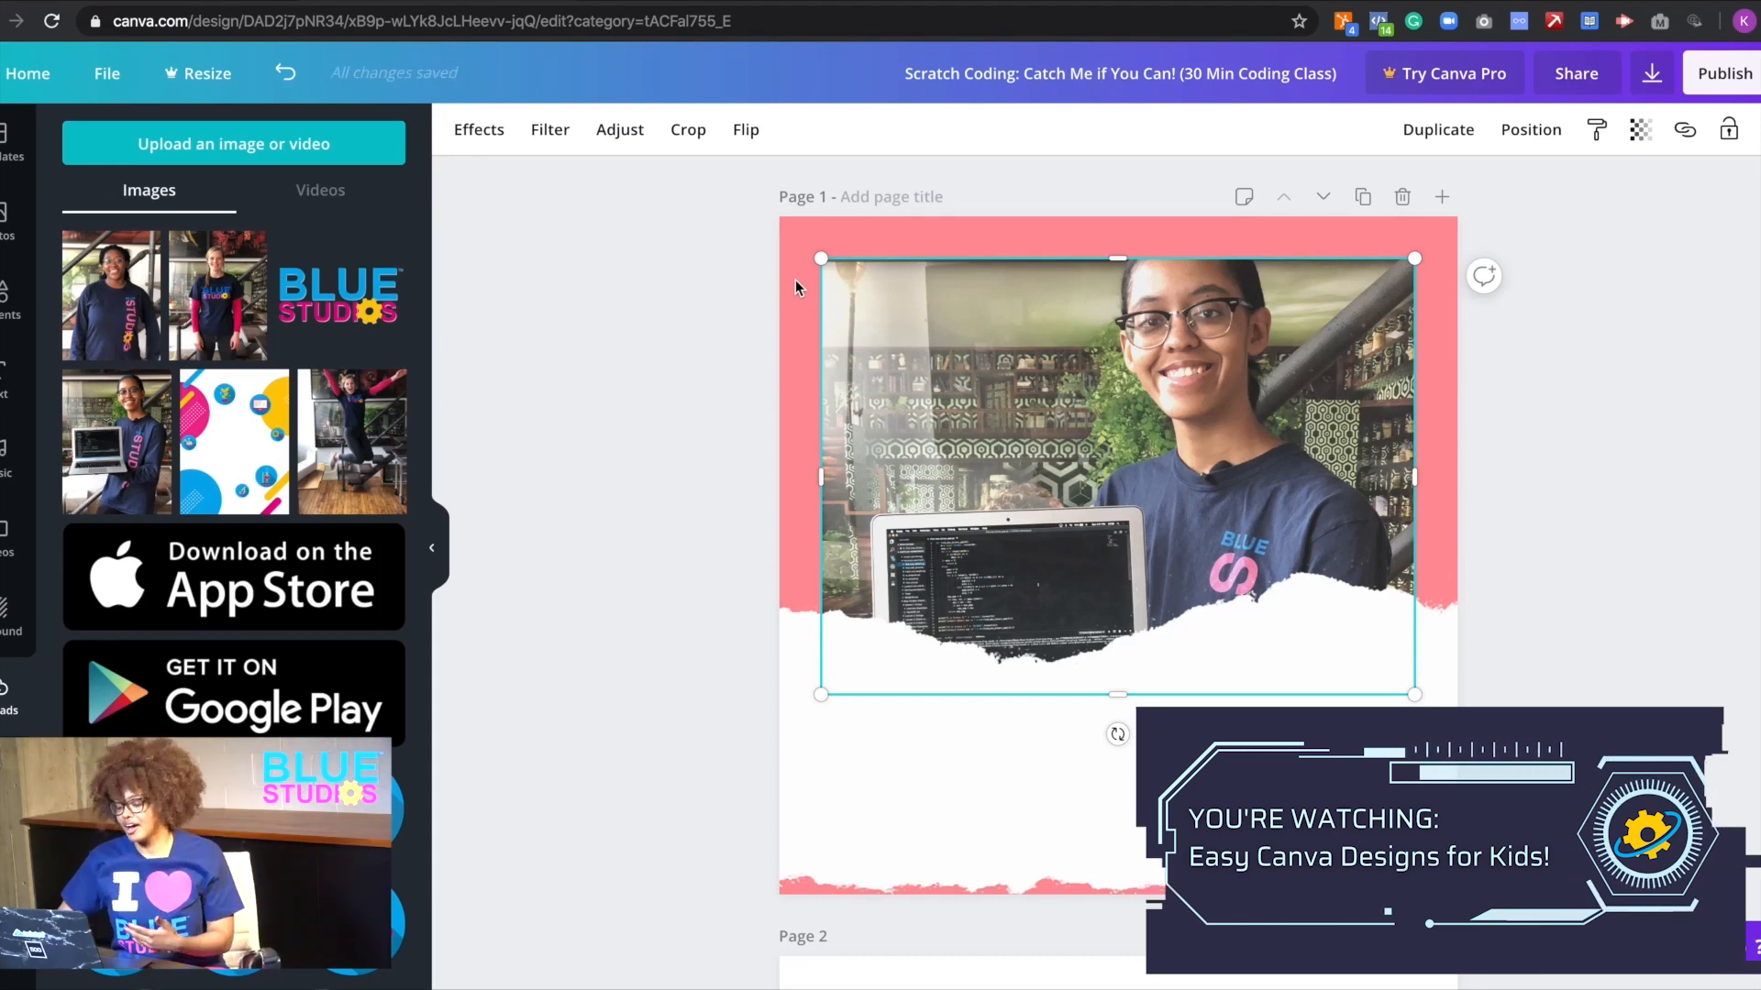
click(525, 173)
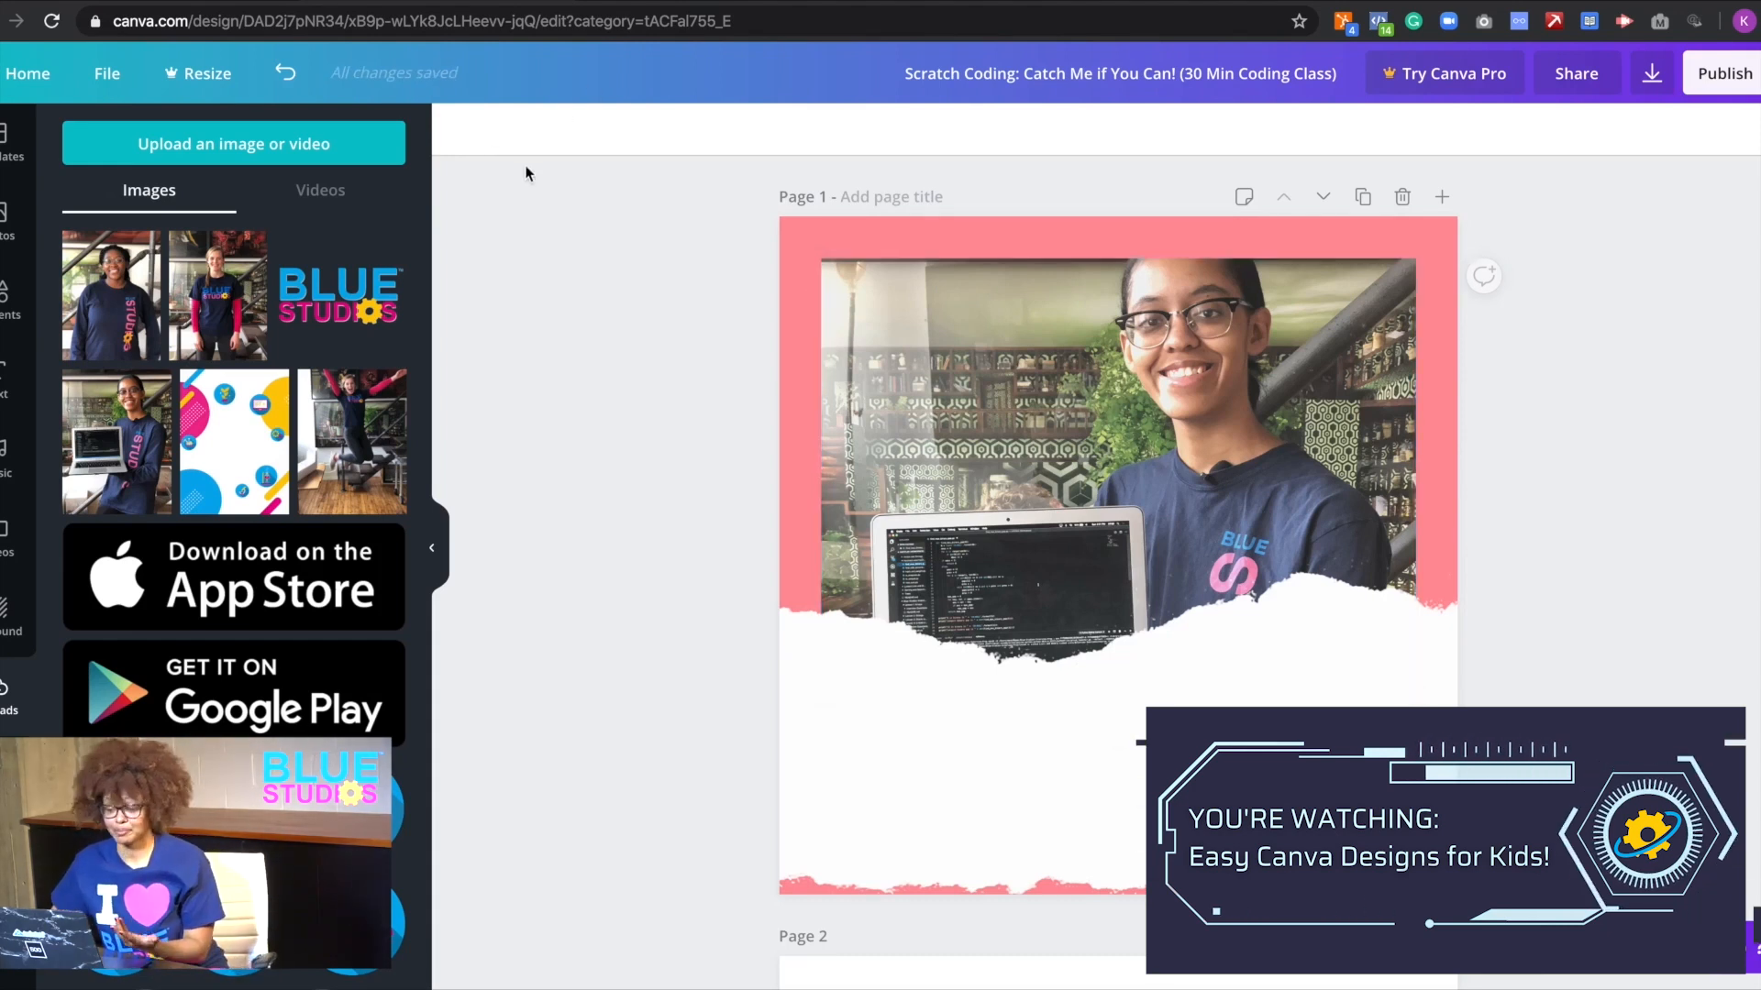
- Copy the blue hex code #00AEEF from the Blue Studios Style Guide in Adobe InDesign and apply it to page 1's background in Canva
click(801, 261)
click(462, 129)
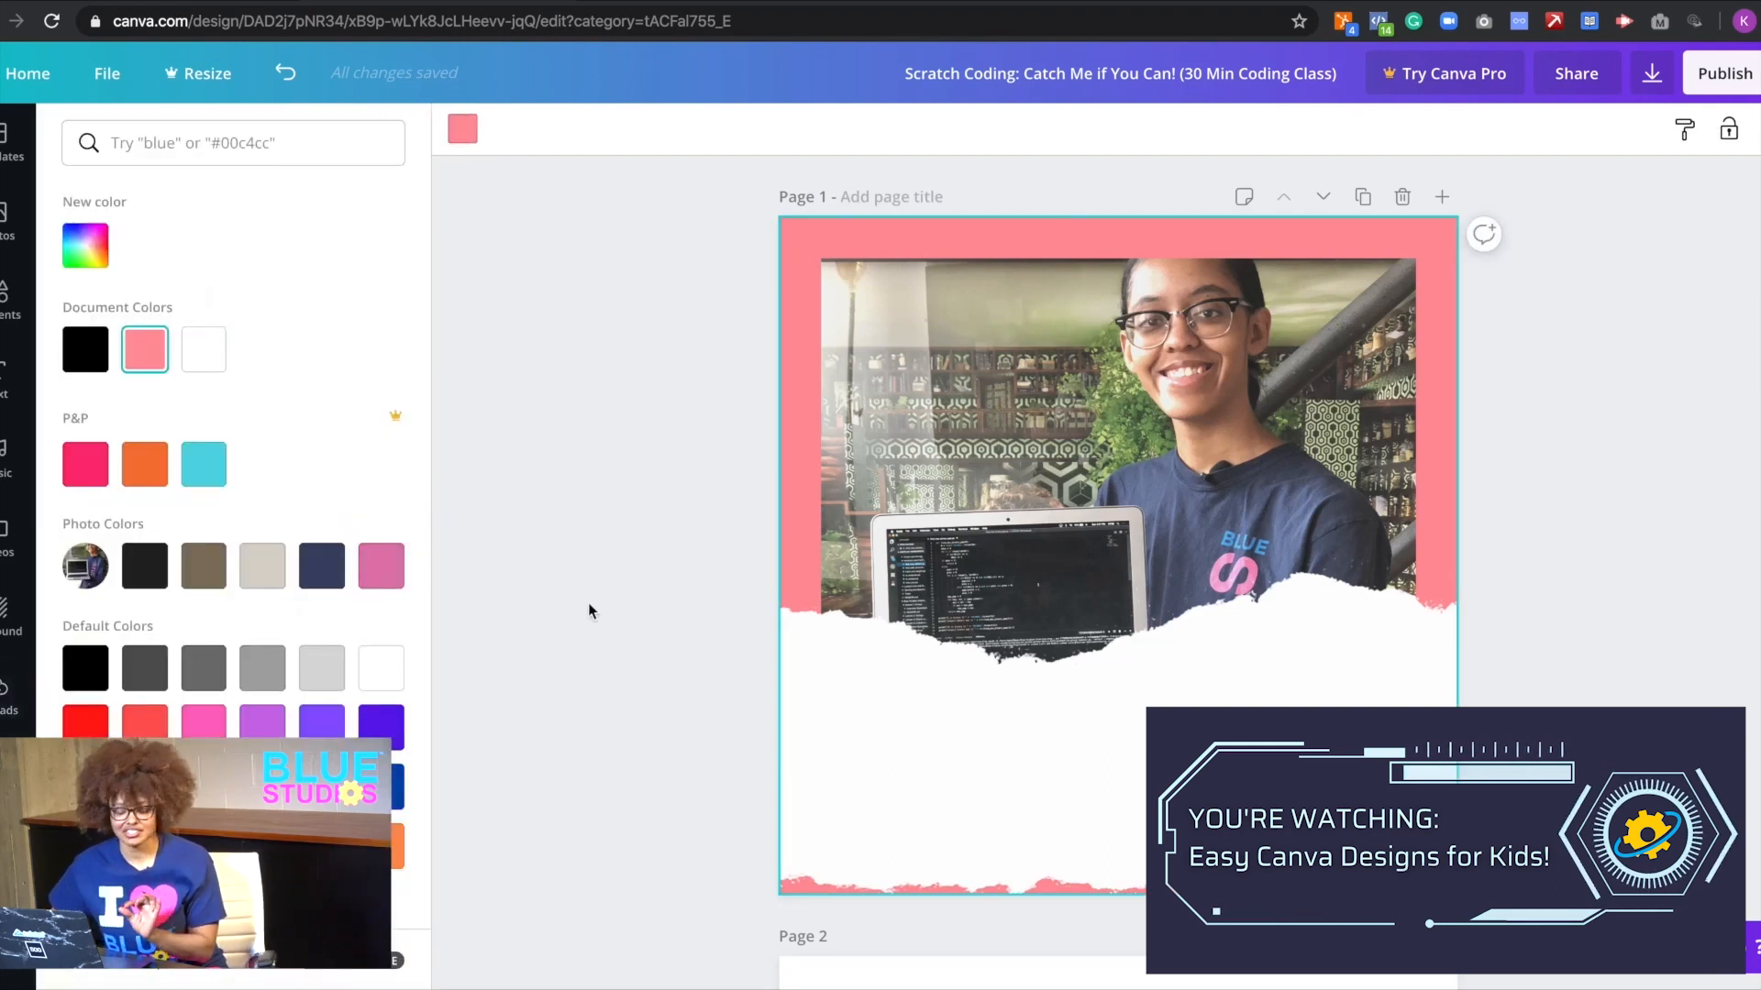
click(96, 249)
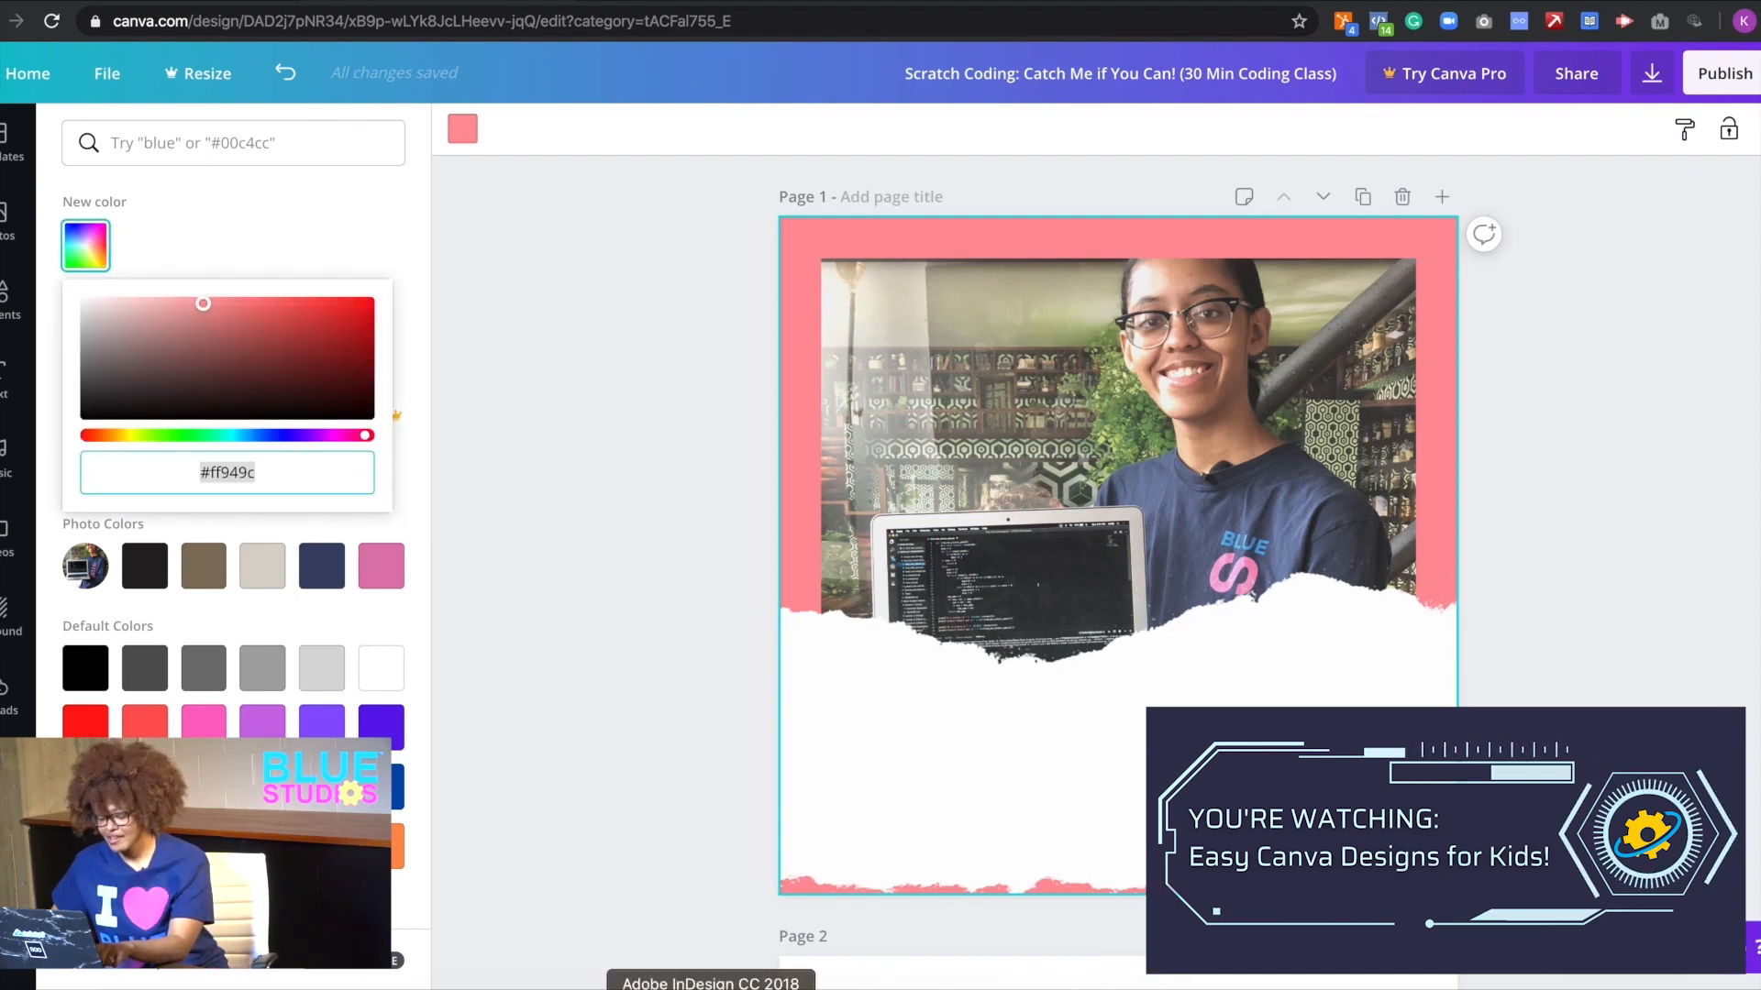
click(712, 989)
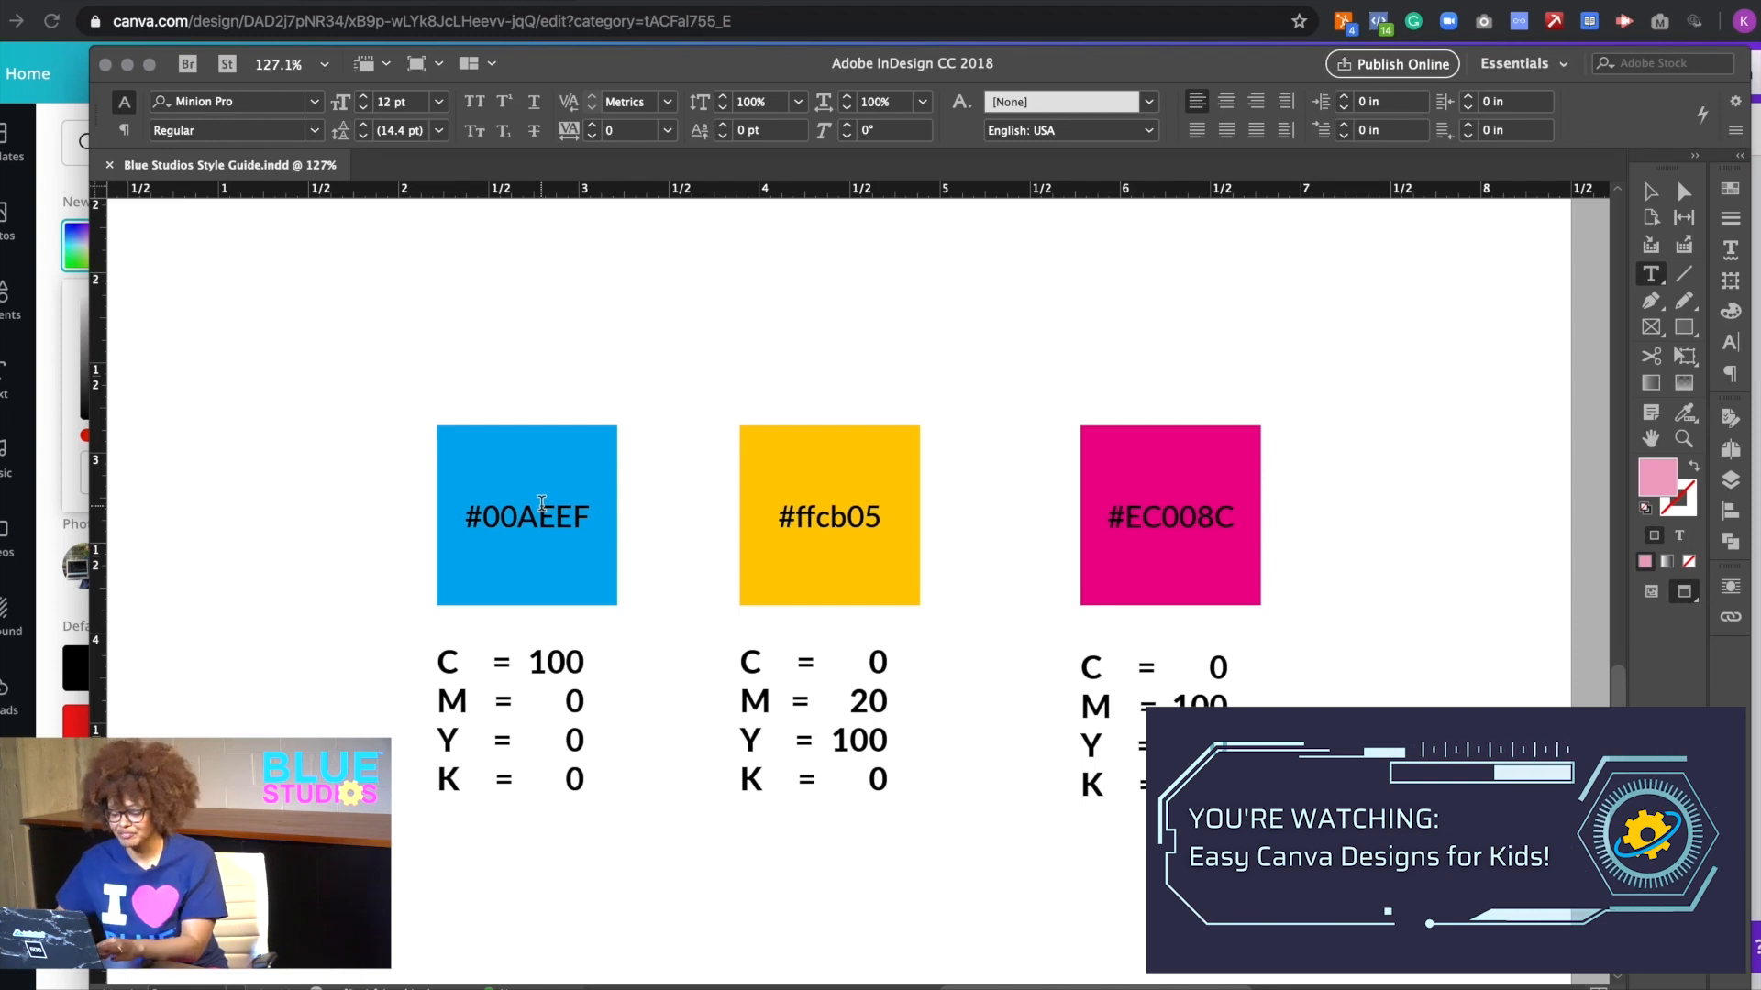
double_click(542, 504)
key(super+c)
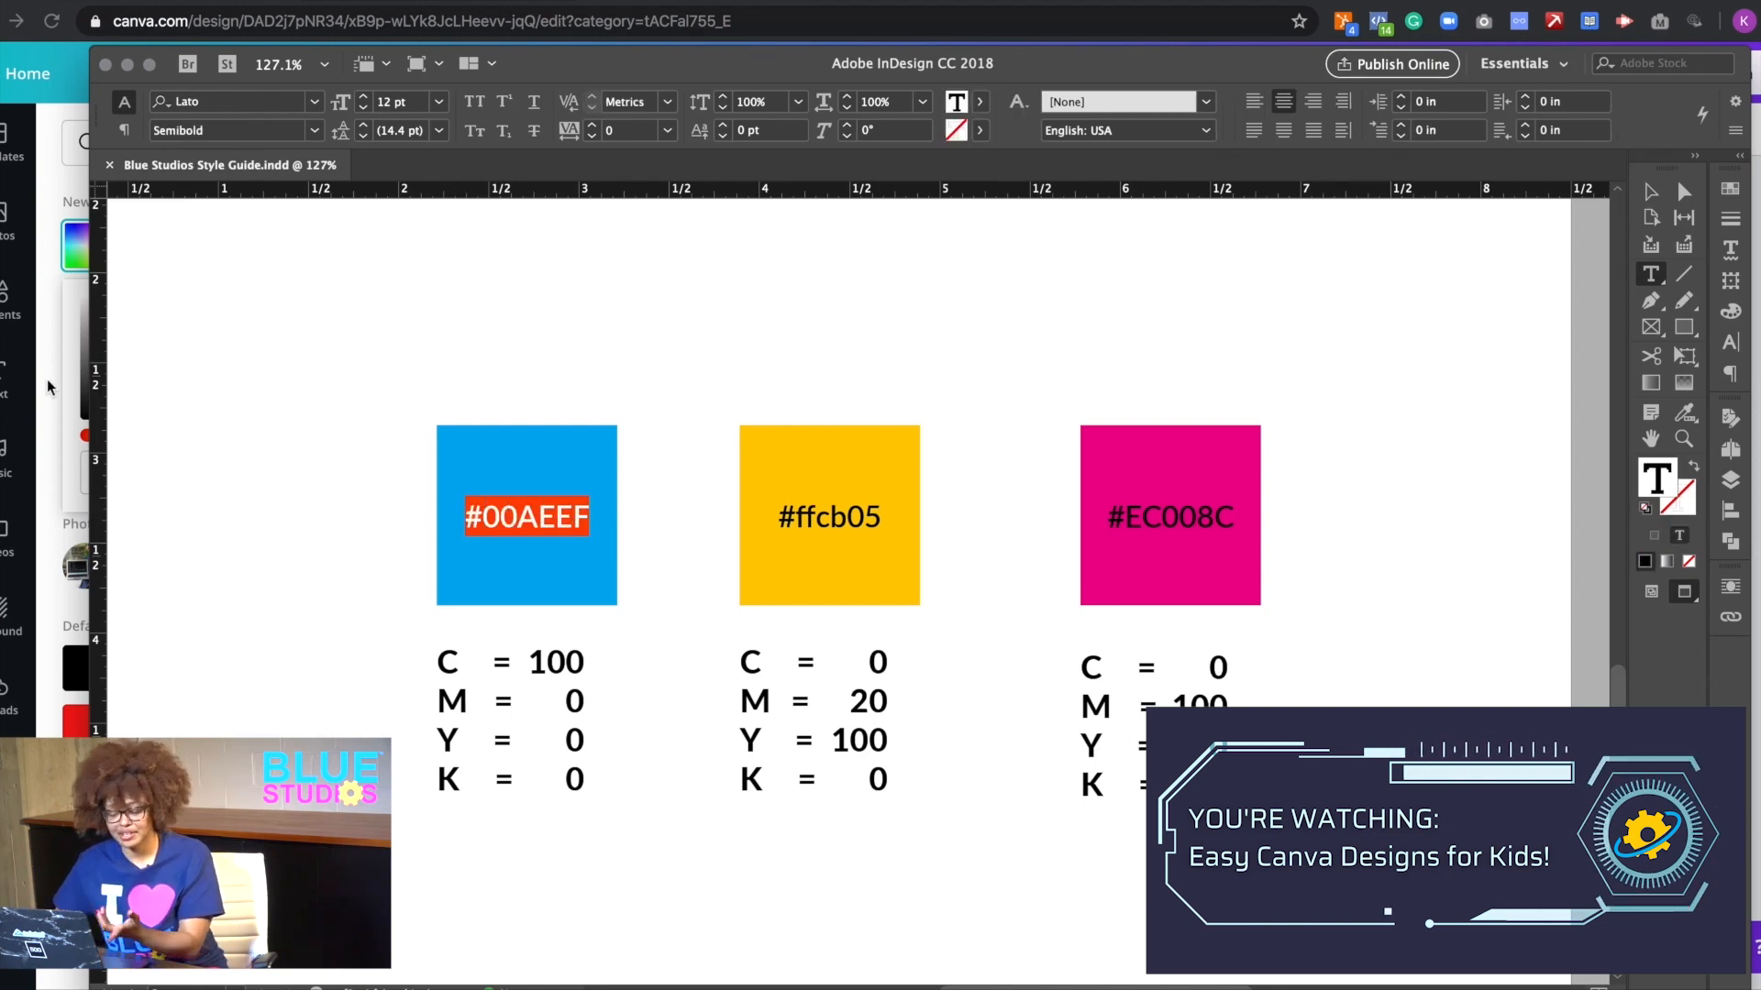
click(66, 504)
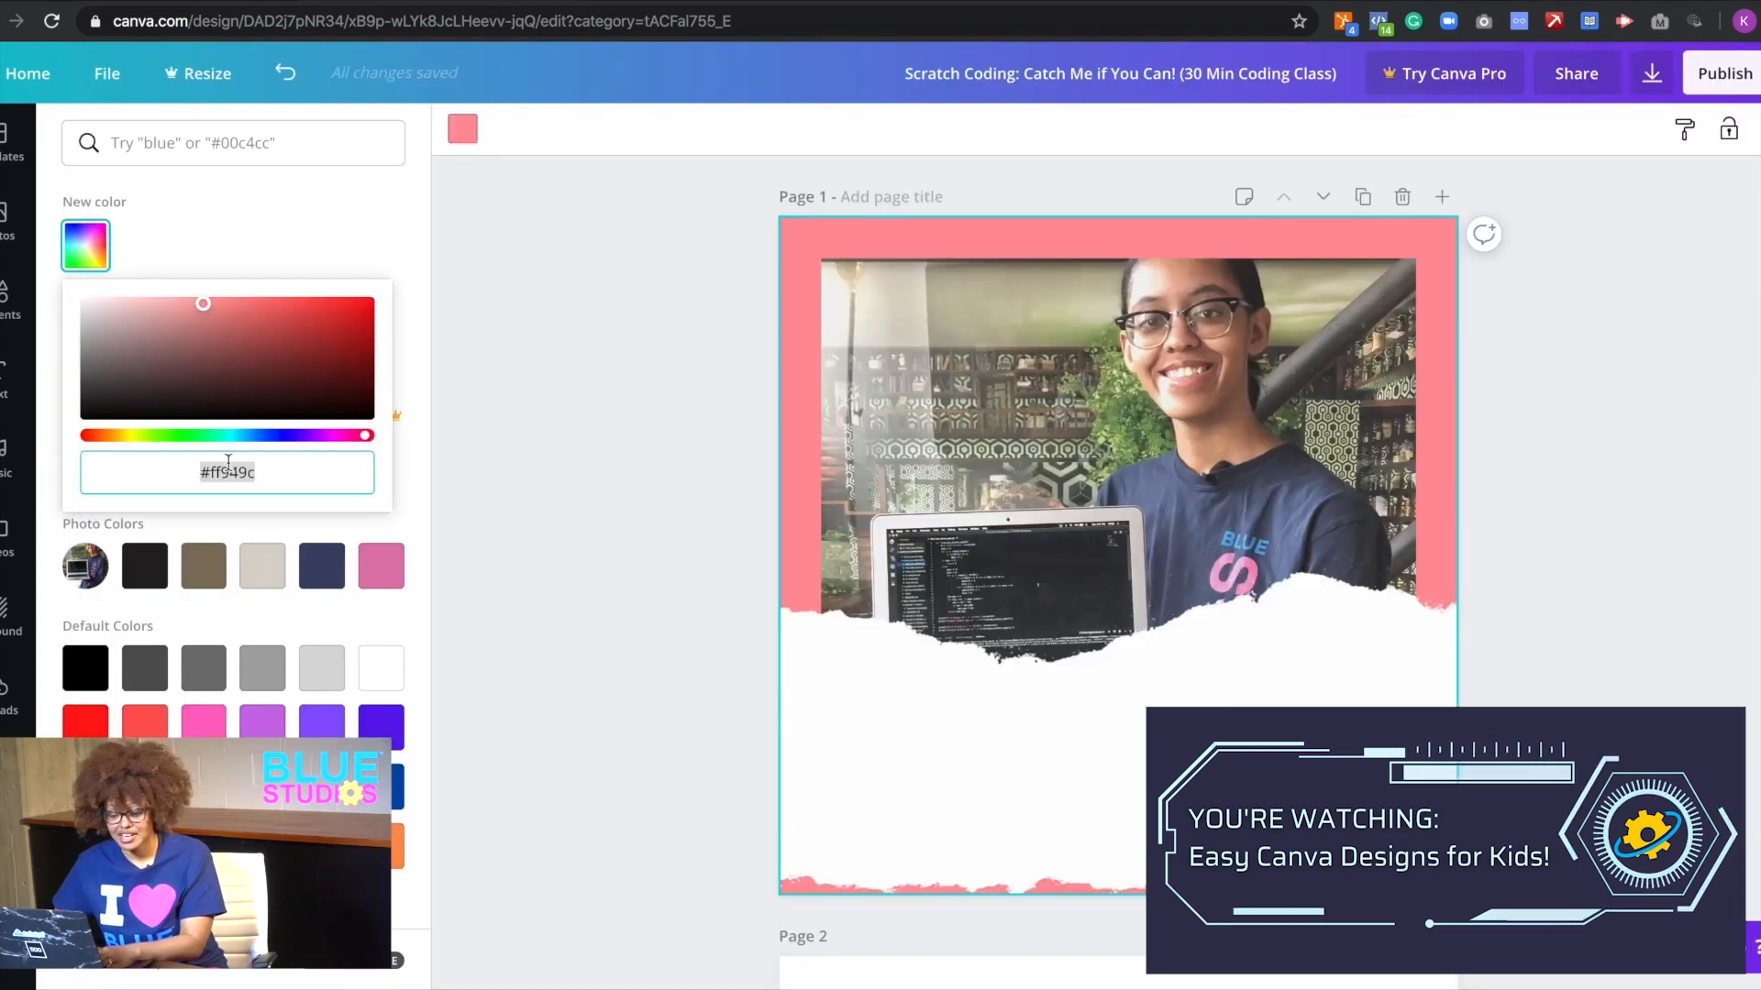
key(super+v)
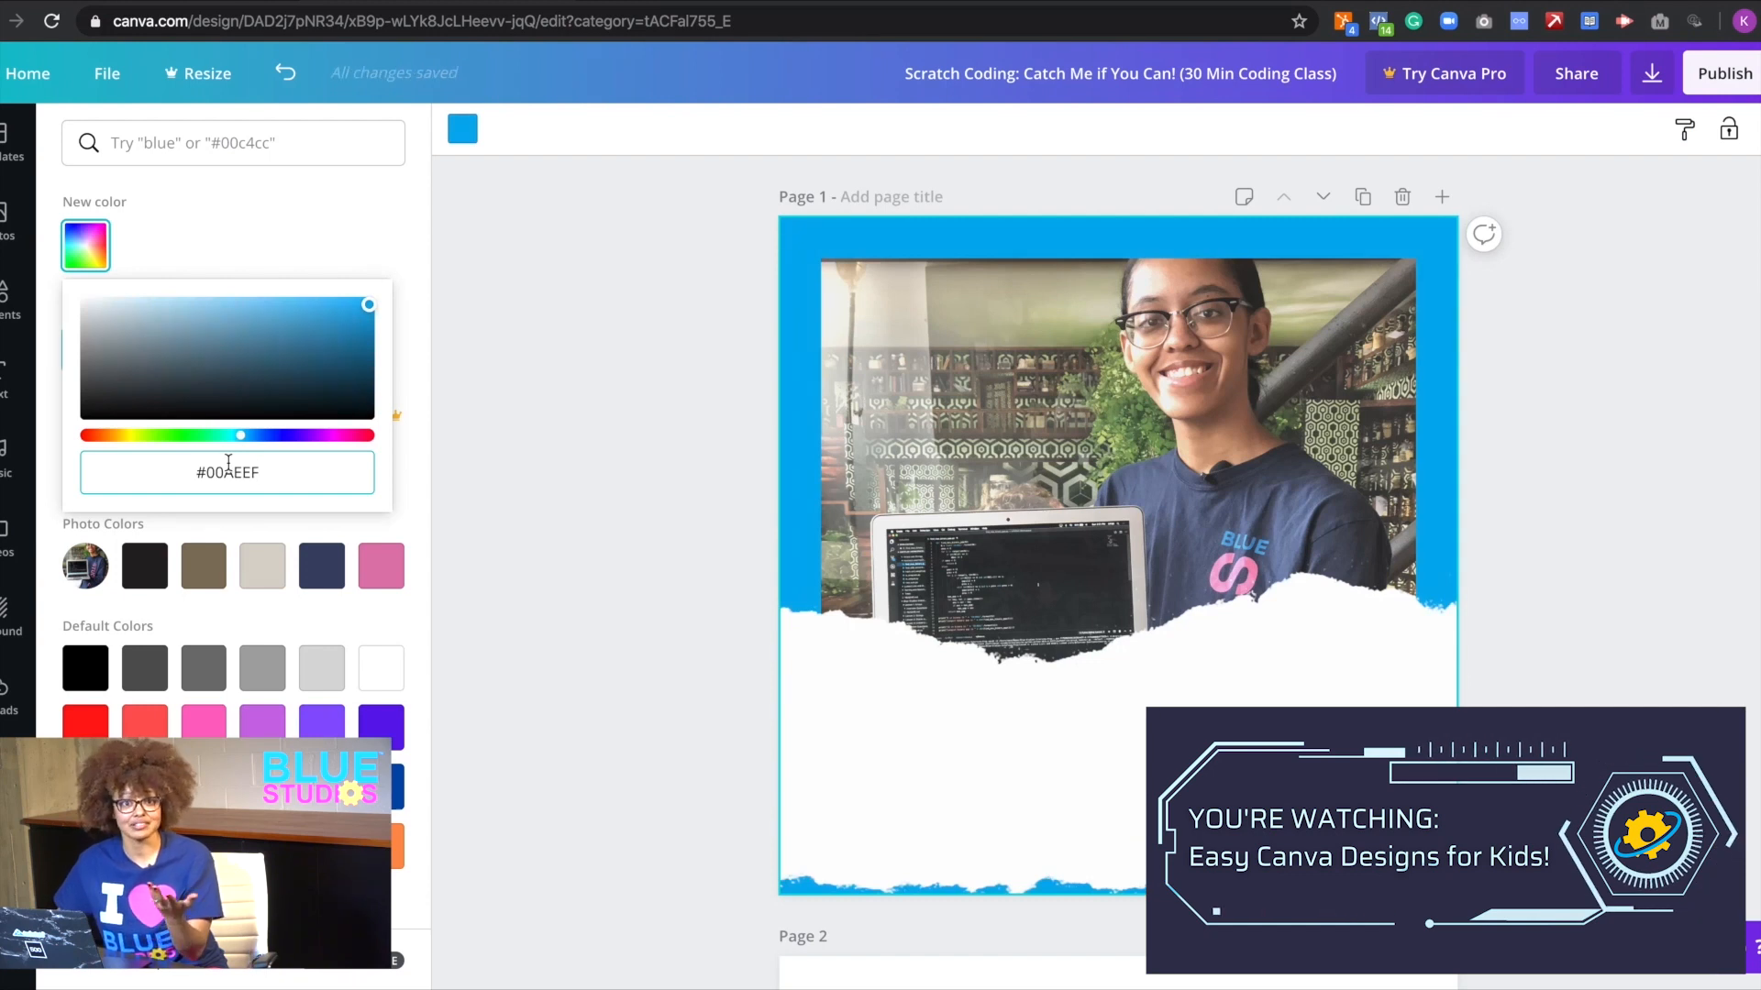
- Move the Scratch Coding class title from page 2 into the torn-paper area of page 1
click(354, 264)
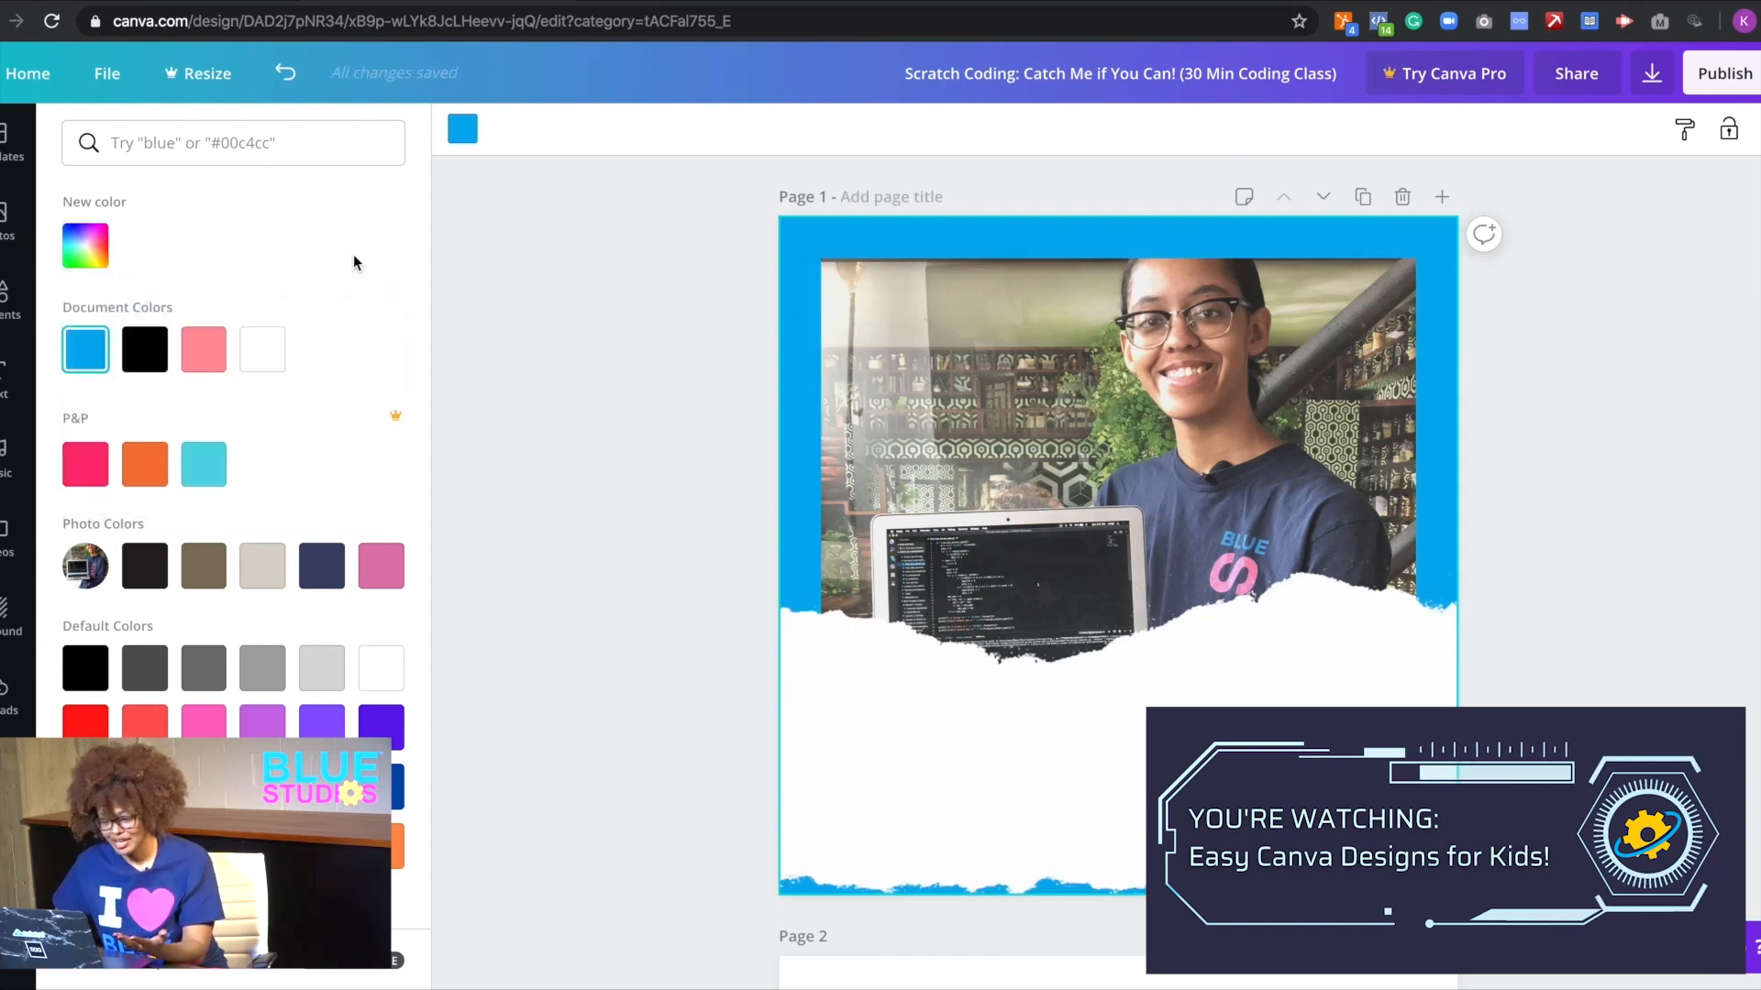
click(526, 554)
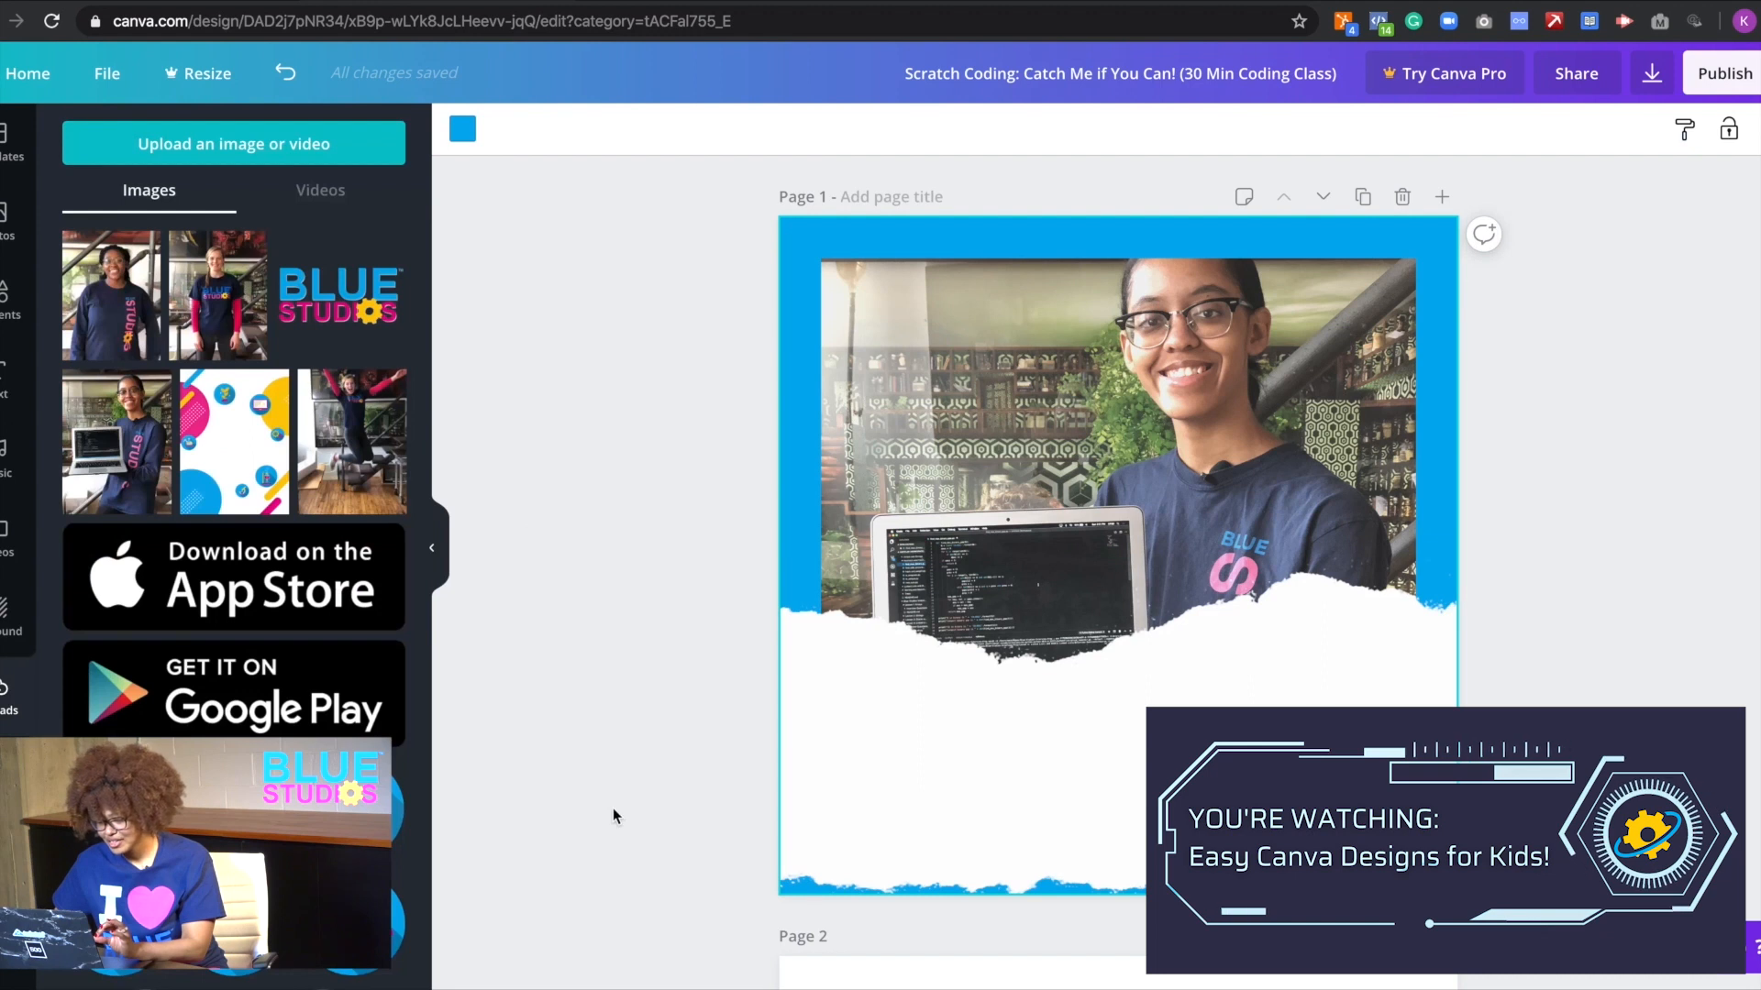
scroll(613, 807, down, 5)
drag(1053, 736, 1061, 272)
scroll(1061, 272, up, 1)
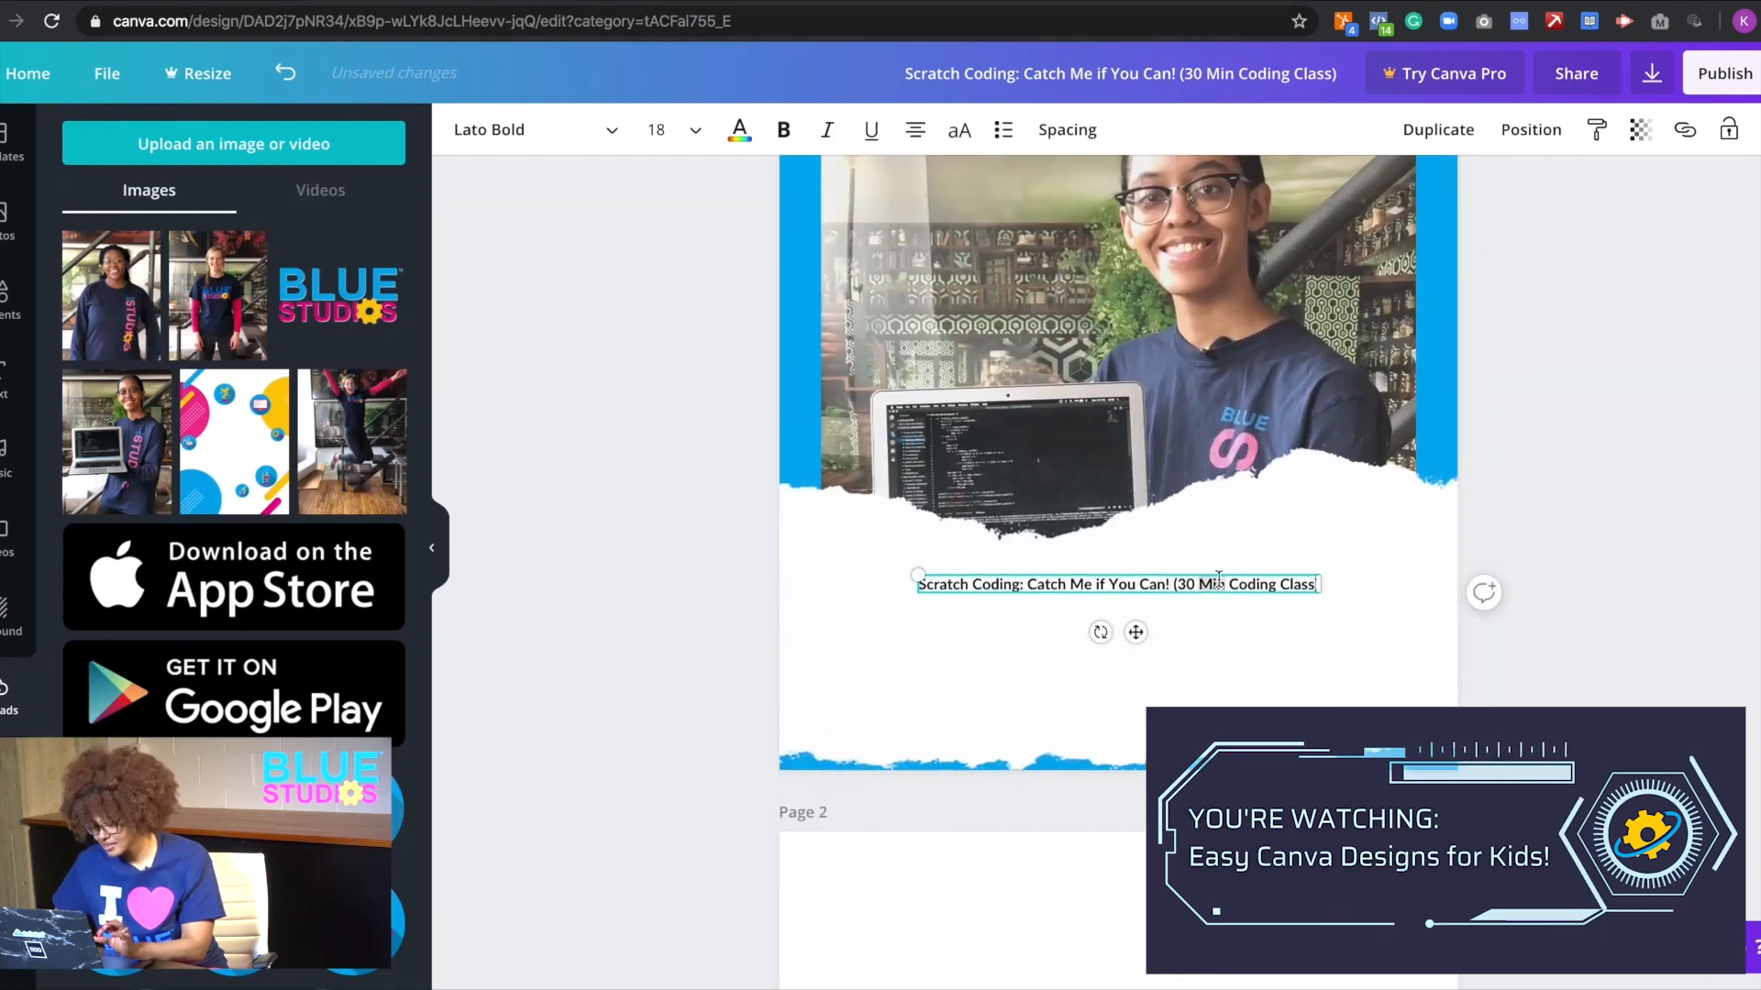
- Put "(30 Min Coding Class)" on its own line and move the title toward the left edge of the torn paper
click(1176, 589)
click(1176, 589)
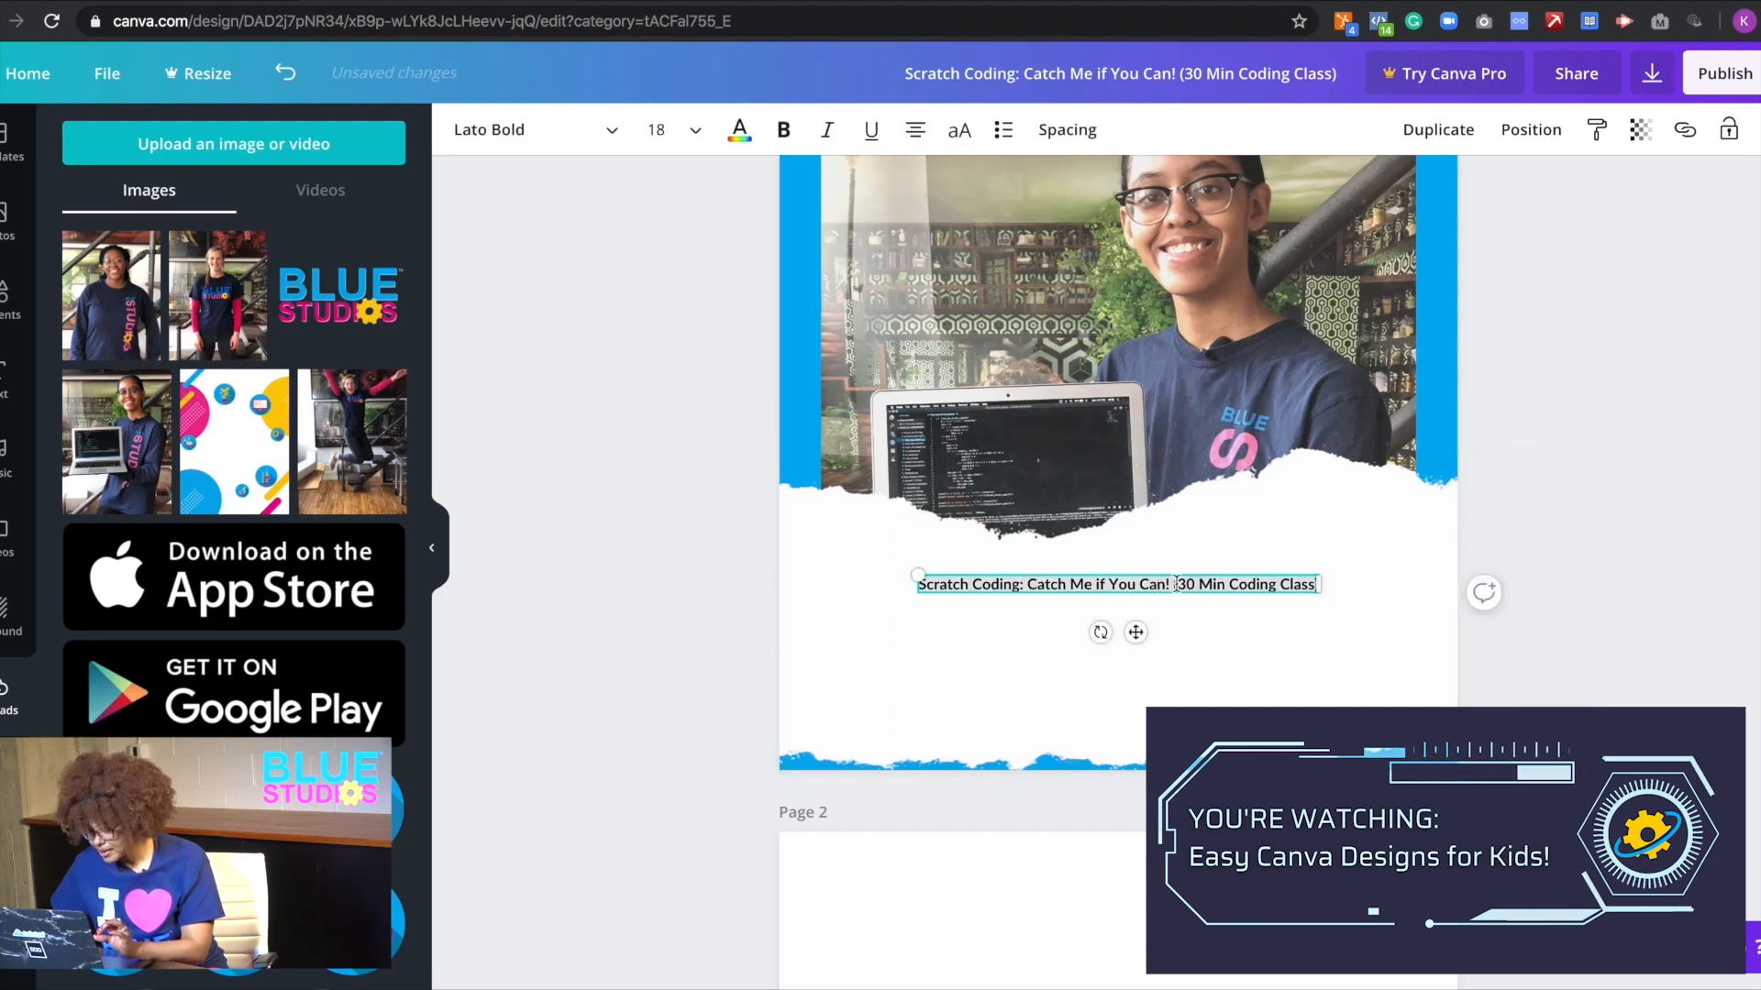
key(Return)
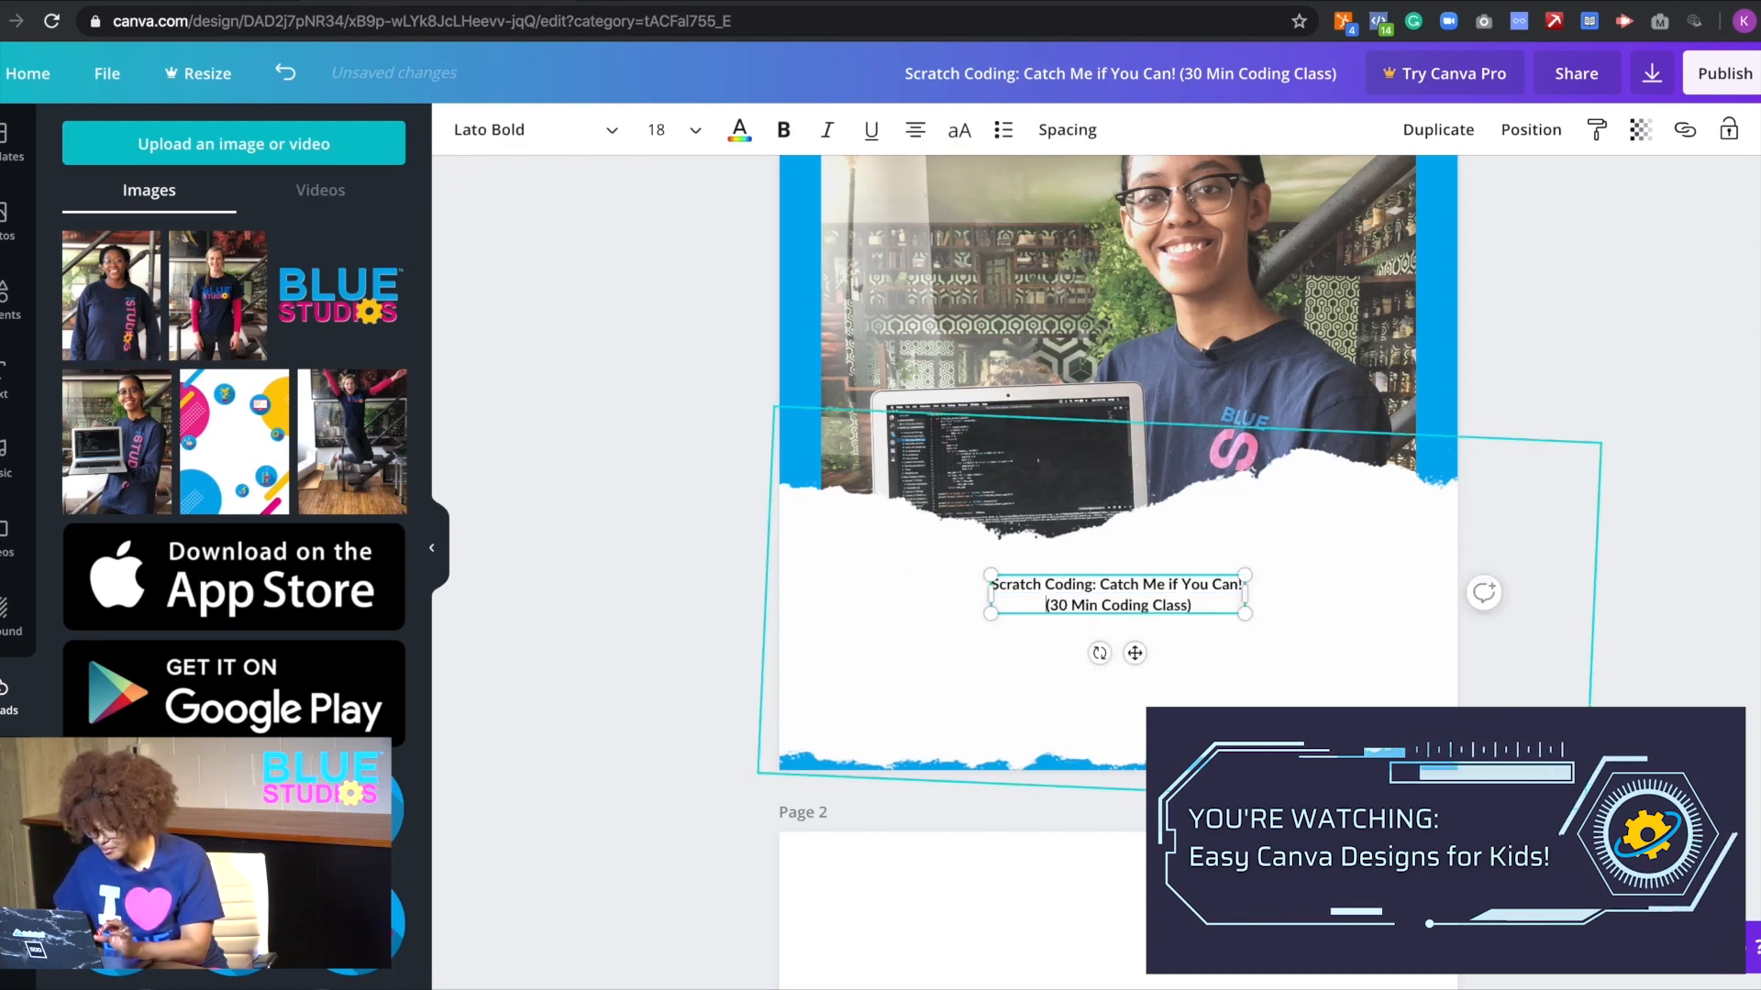
drag(1124, 569, 929, 575)
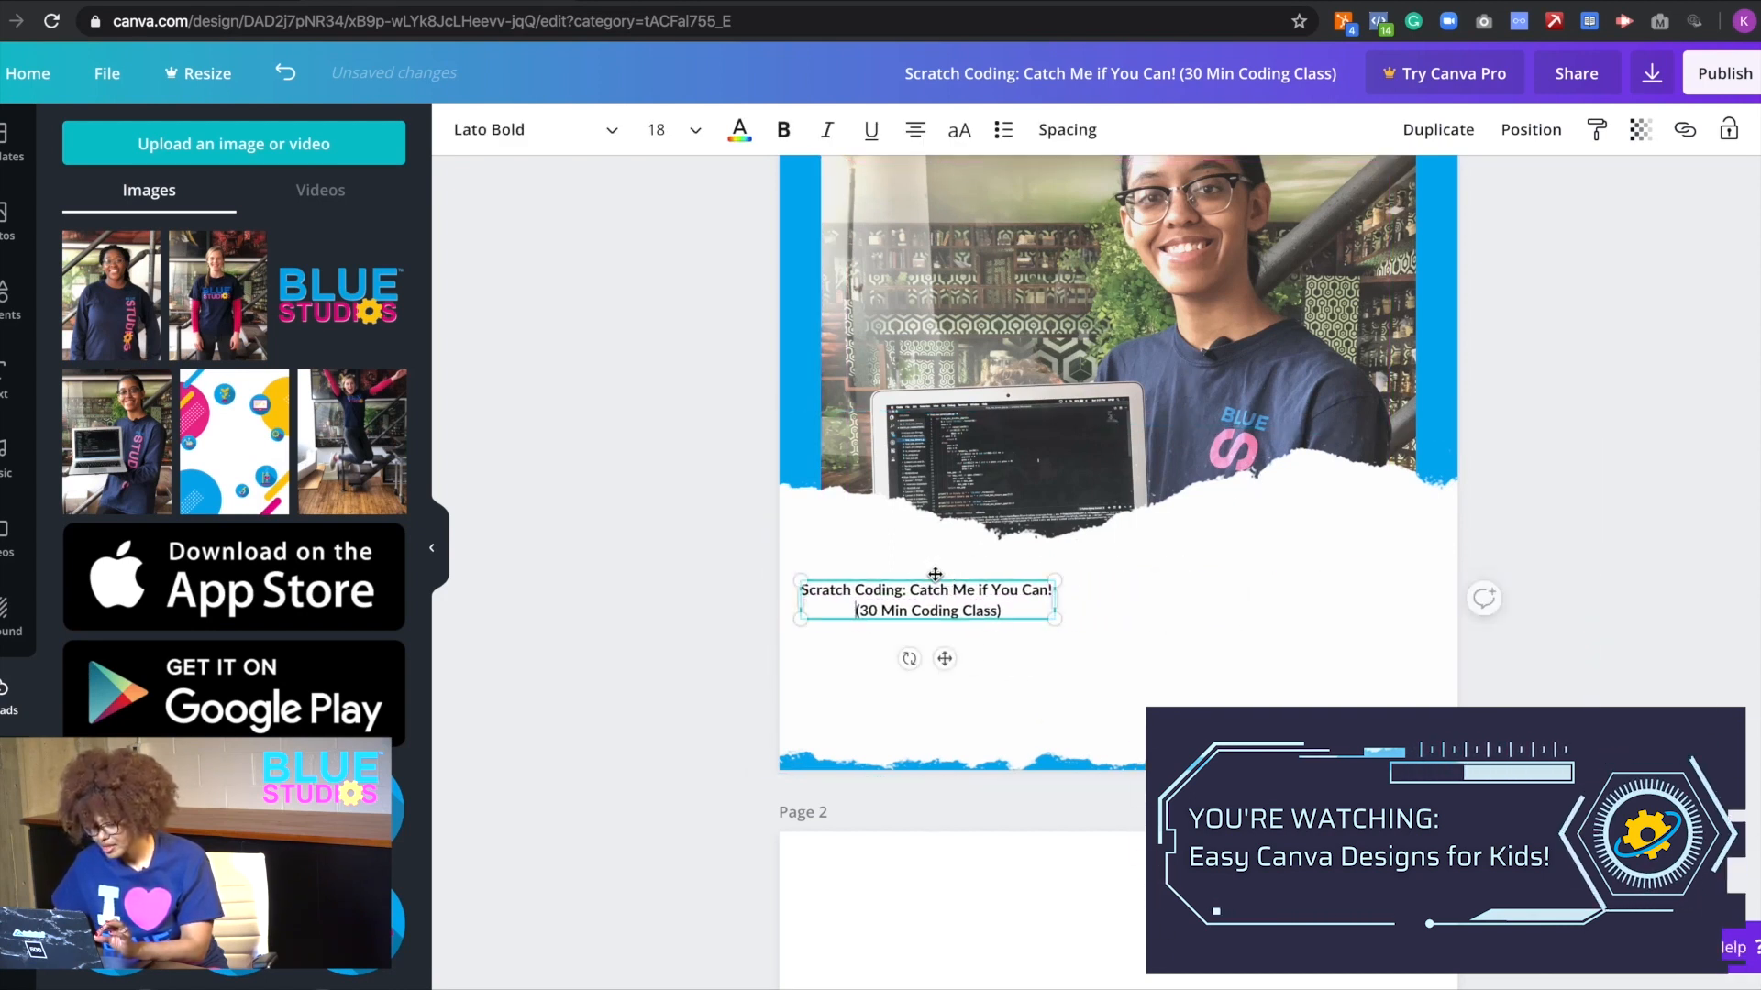
- Try enlarging the "(30 Min Coding Class)" line to font size 28
scroll(929, 576, up, 2)
click(694, 129)
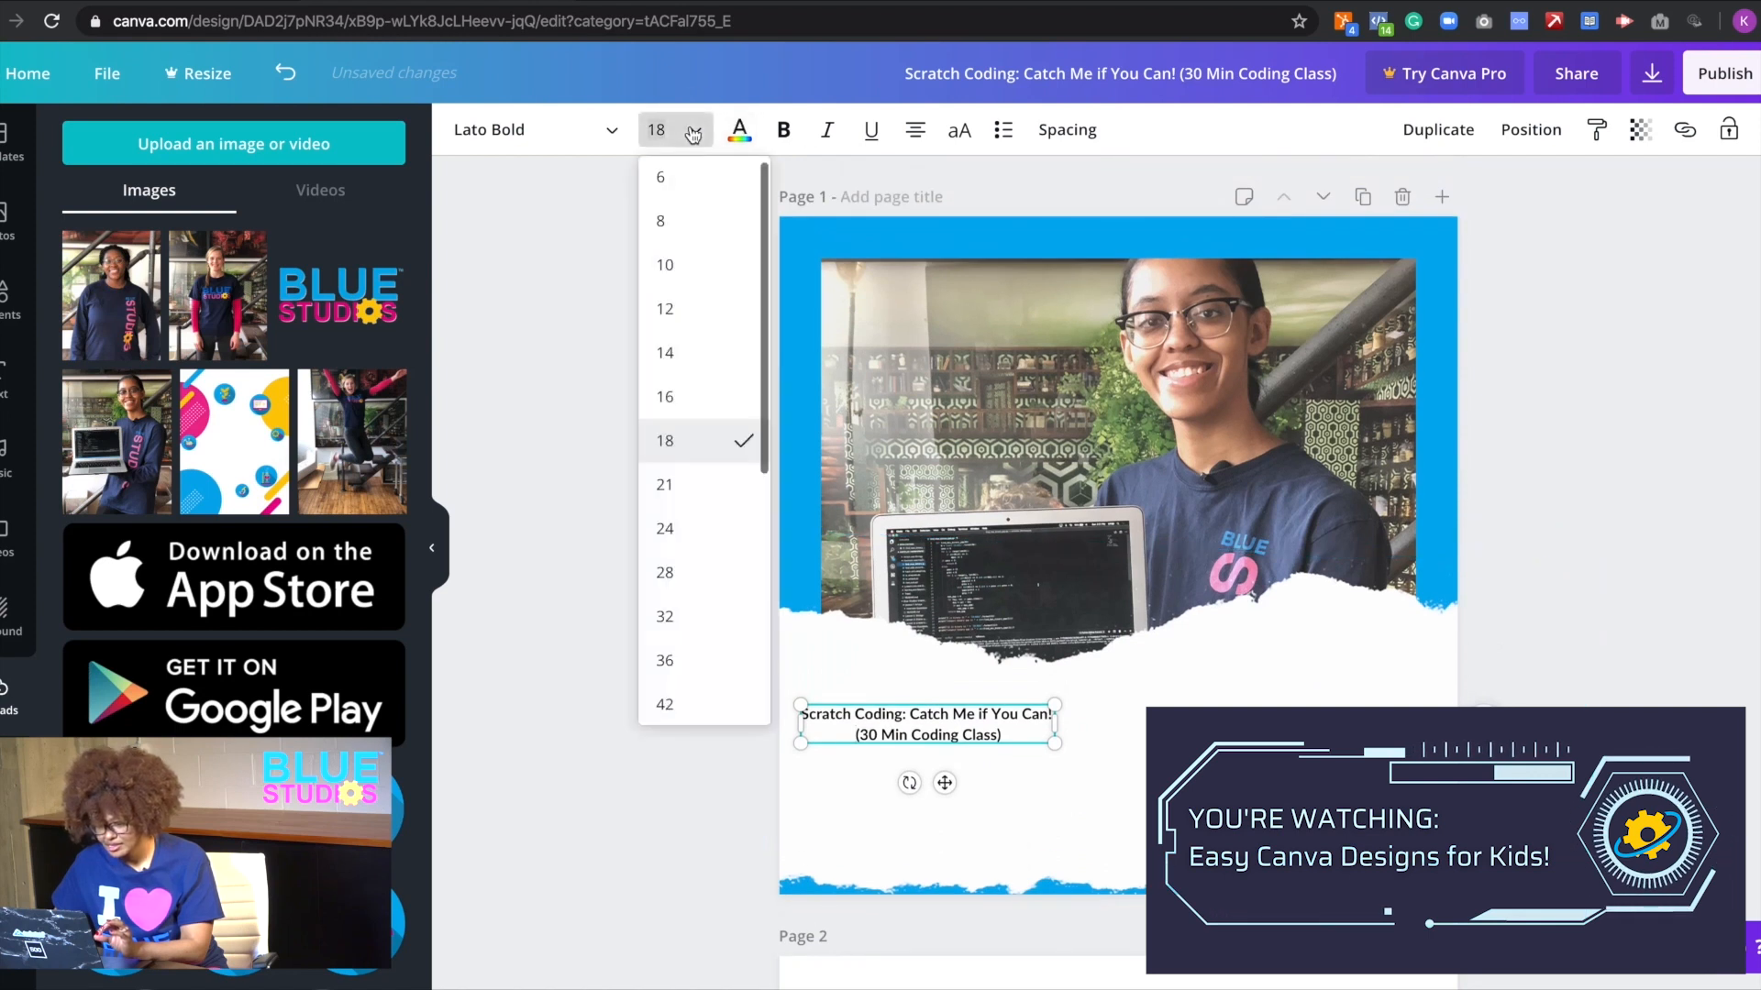
click(684, 585)
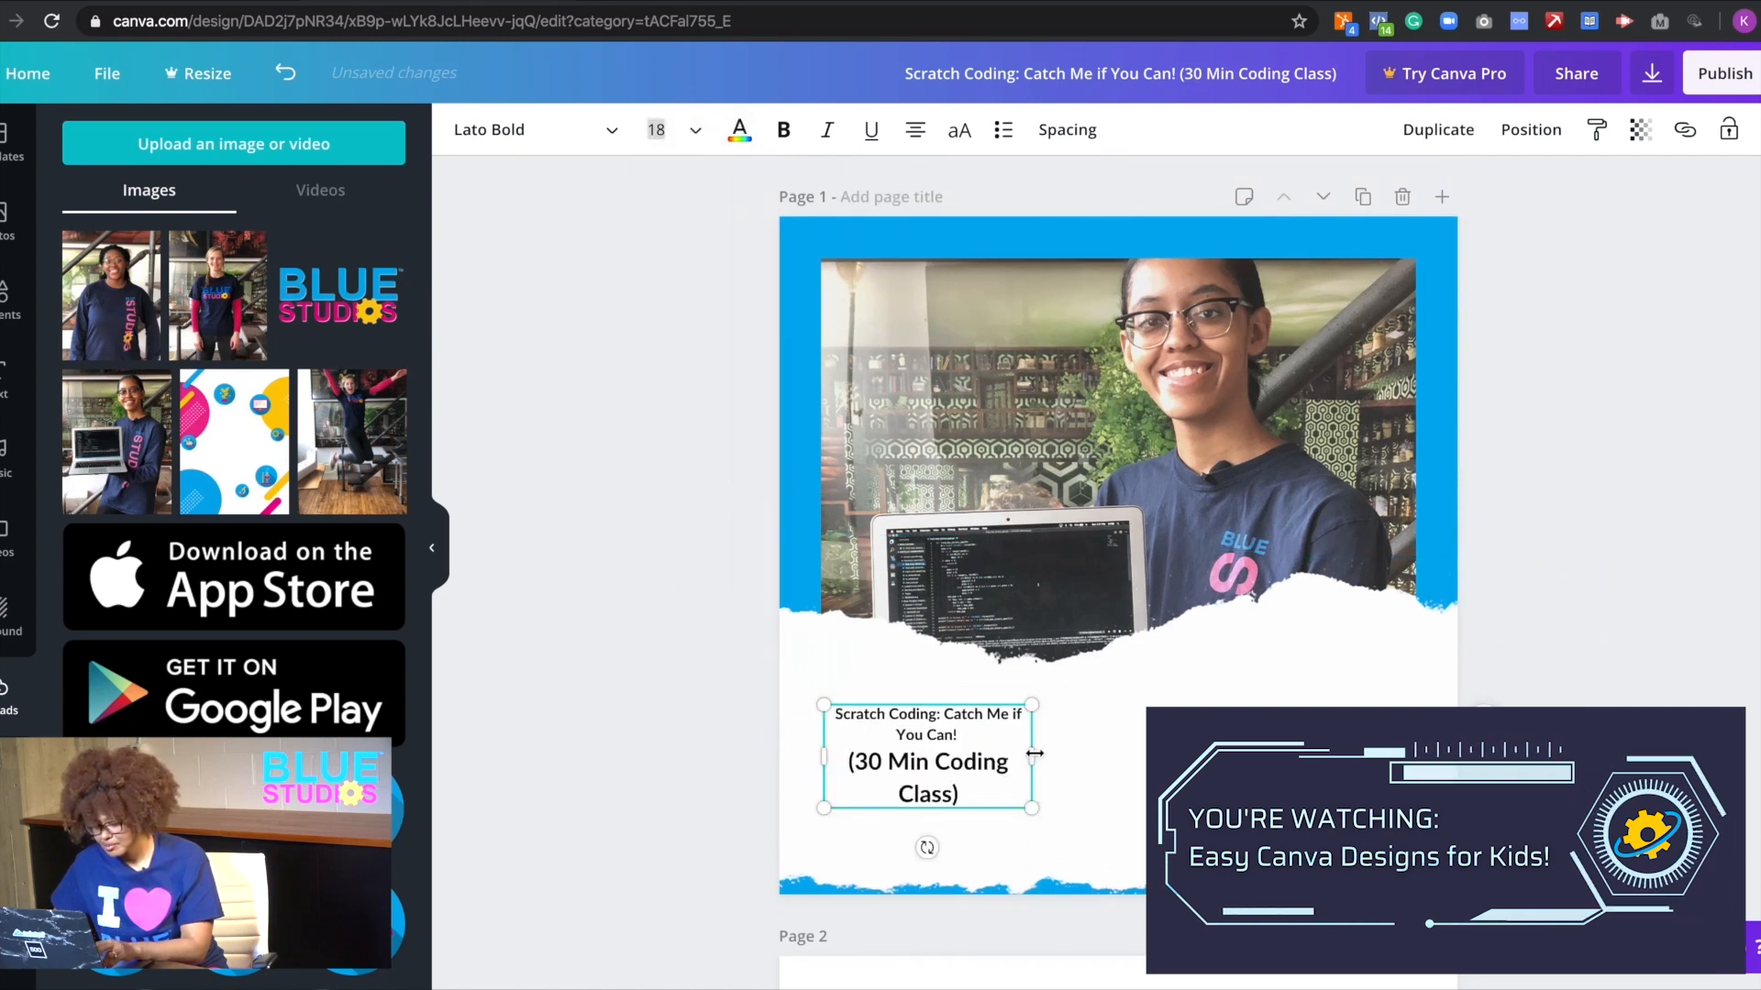
drag(970, 751, 753, 677)
key(ctrl+z)
- Delete the "(30 Min Coding Class)" line from the title on page 1
click(991, 736)
click(966, 739)
drag(1003, 756, 838, 761)
key(BackSpace)
text(\\\)
click(841, 768)
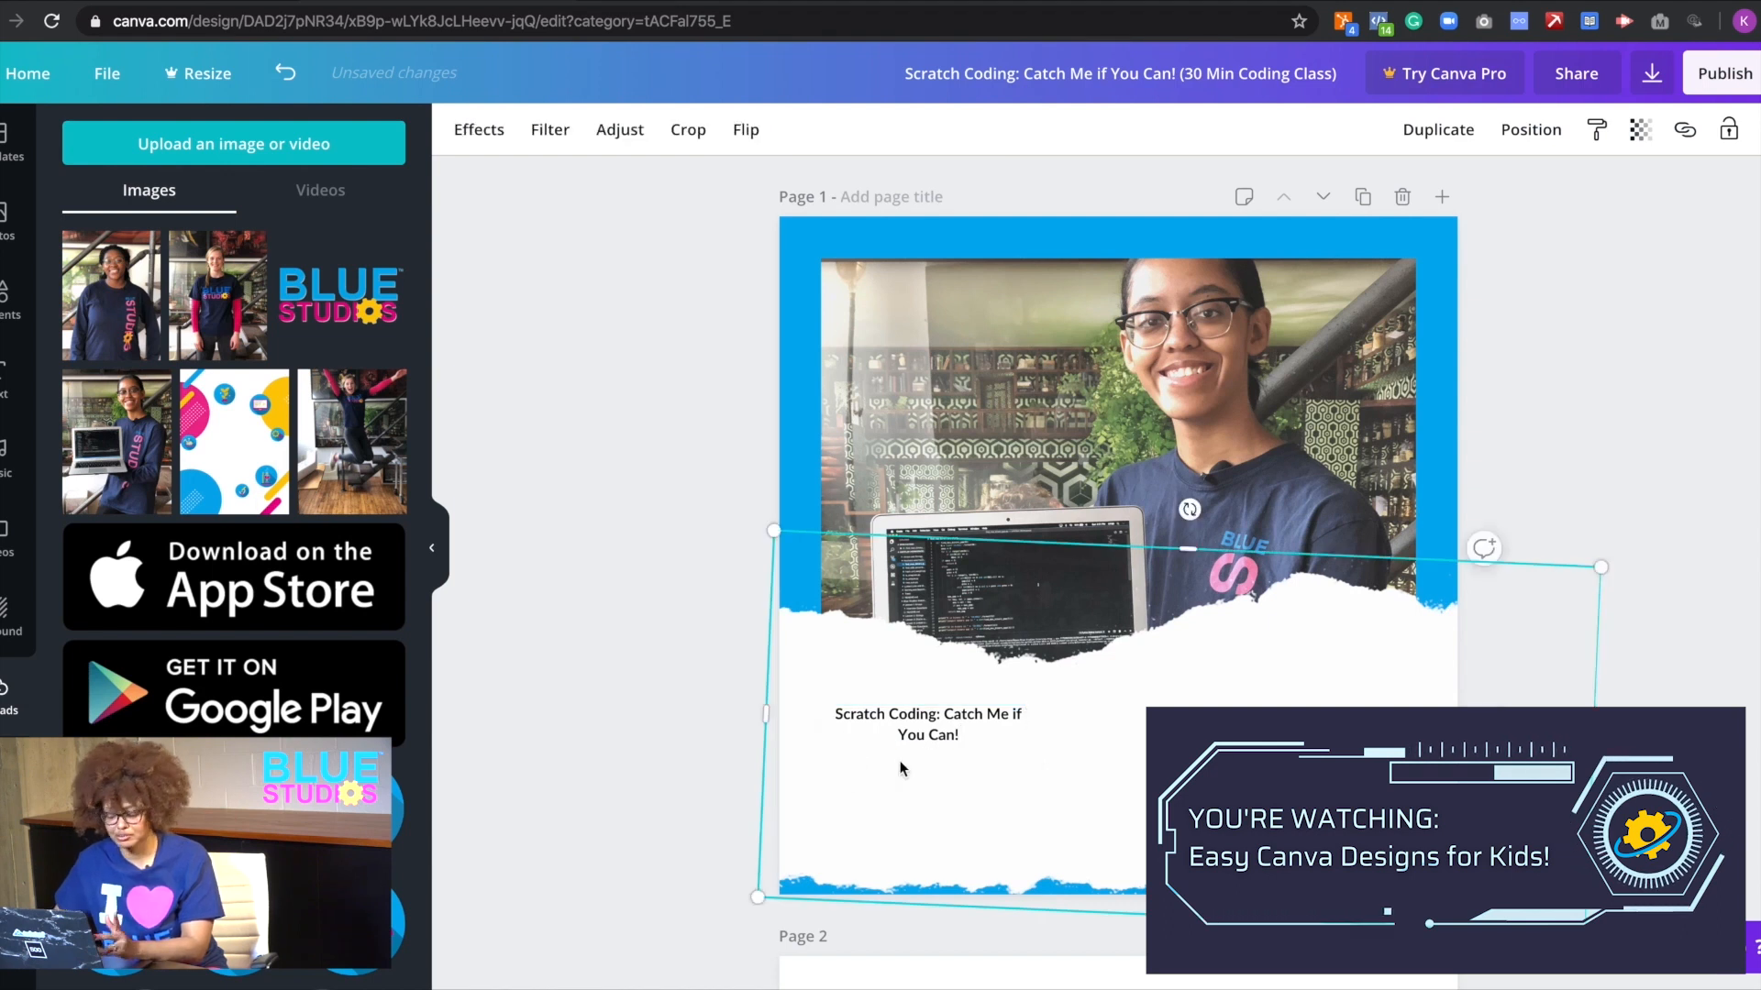
- Widen the title's text box and break the line after "Scratch Coding:"
click(1013, 720)
drag(1034, 719, 1106, 715)
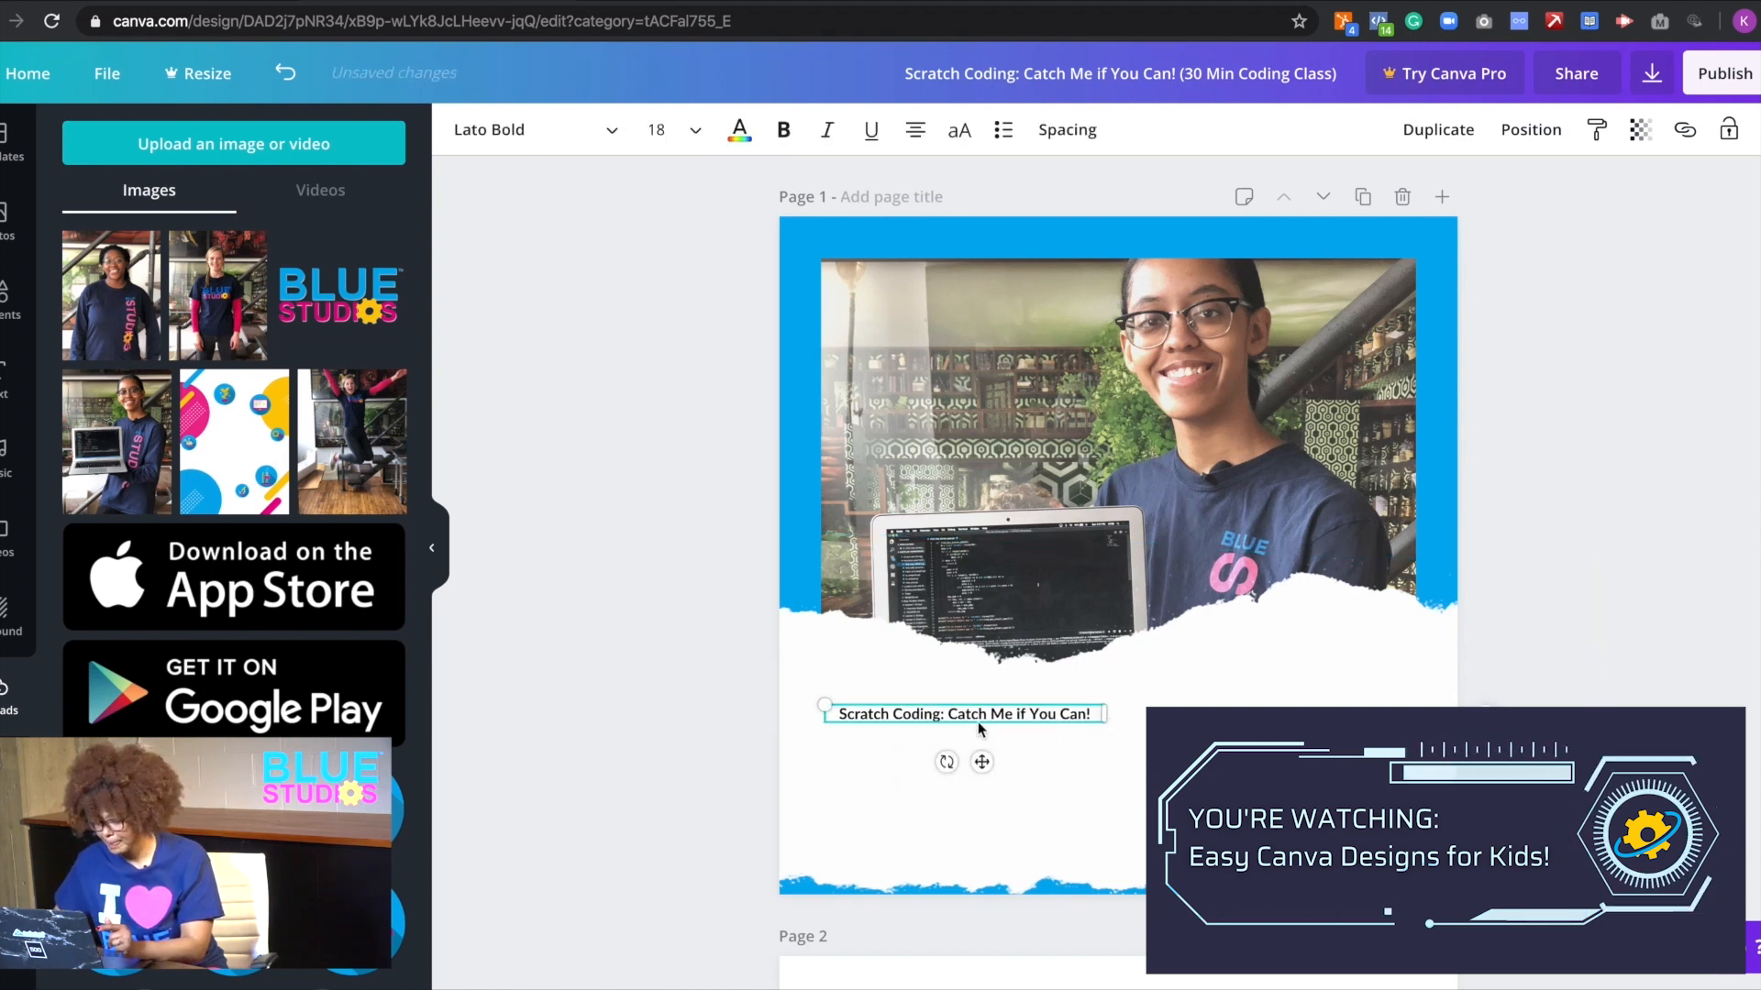
double_click(954, 714)
click(951, 715)
key(Return)
key(BackSpace)
key(Return)
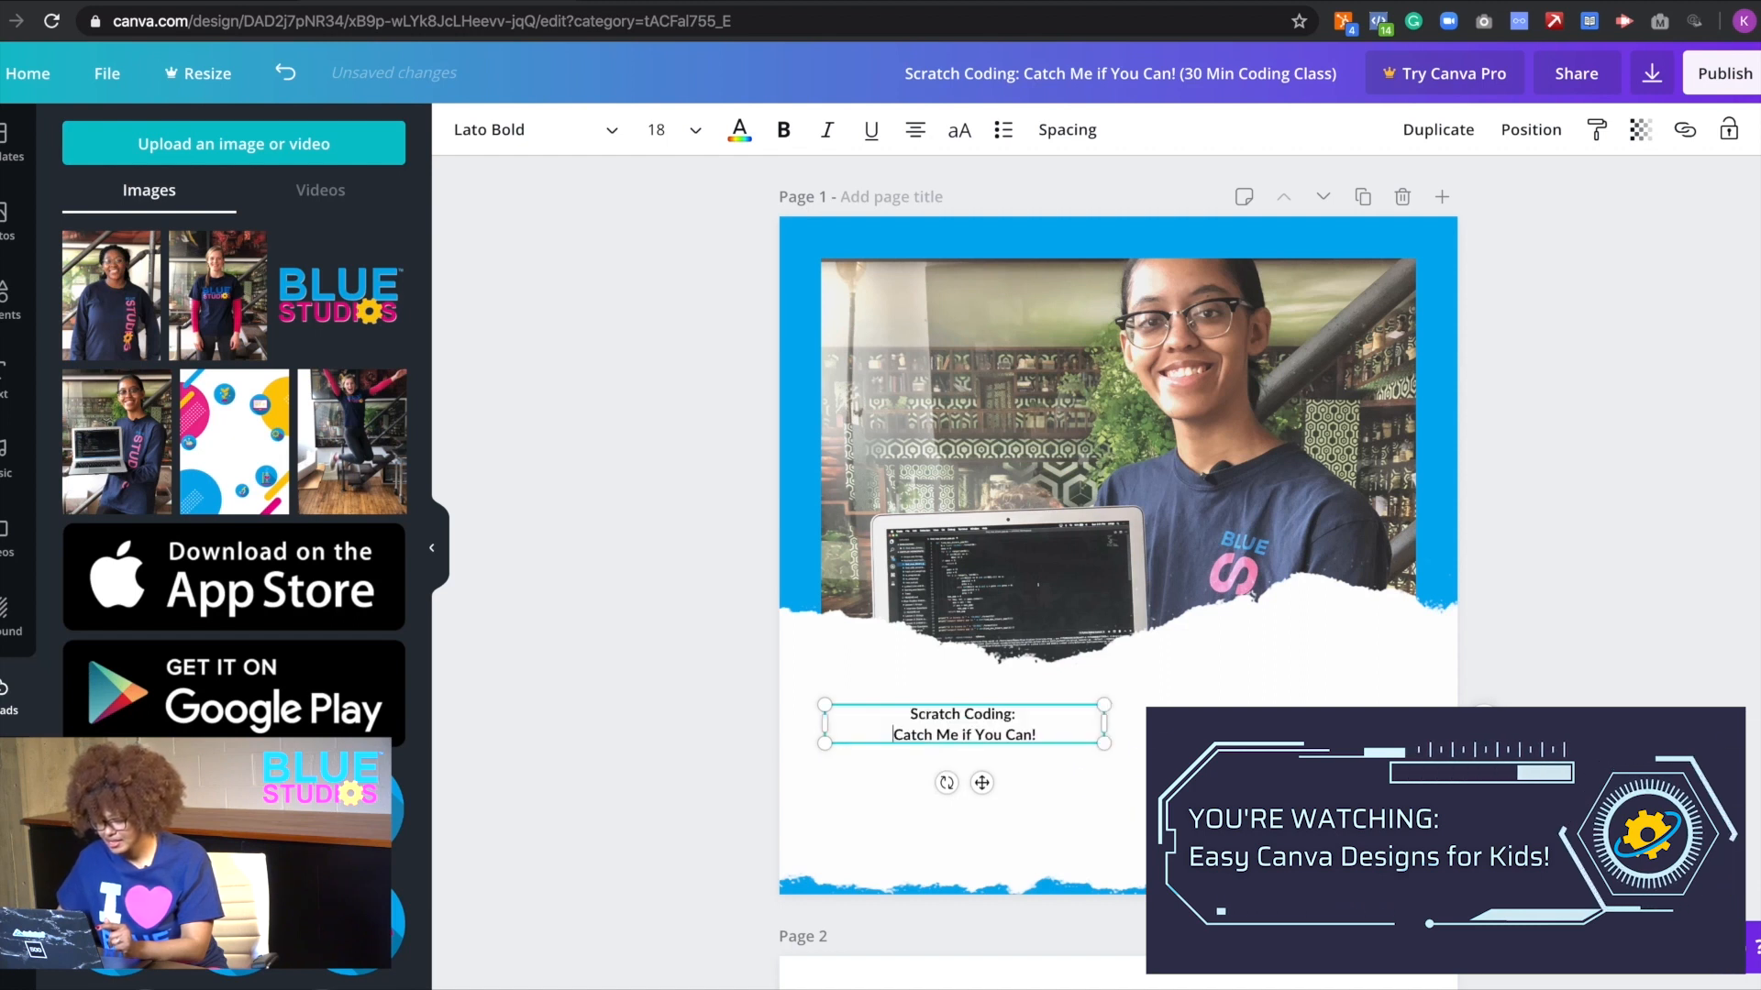
- Left-align both lines of the title and set their font size to 36
key(super+a)
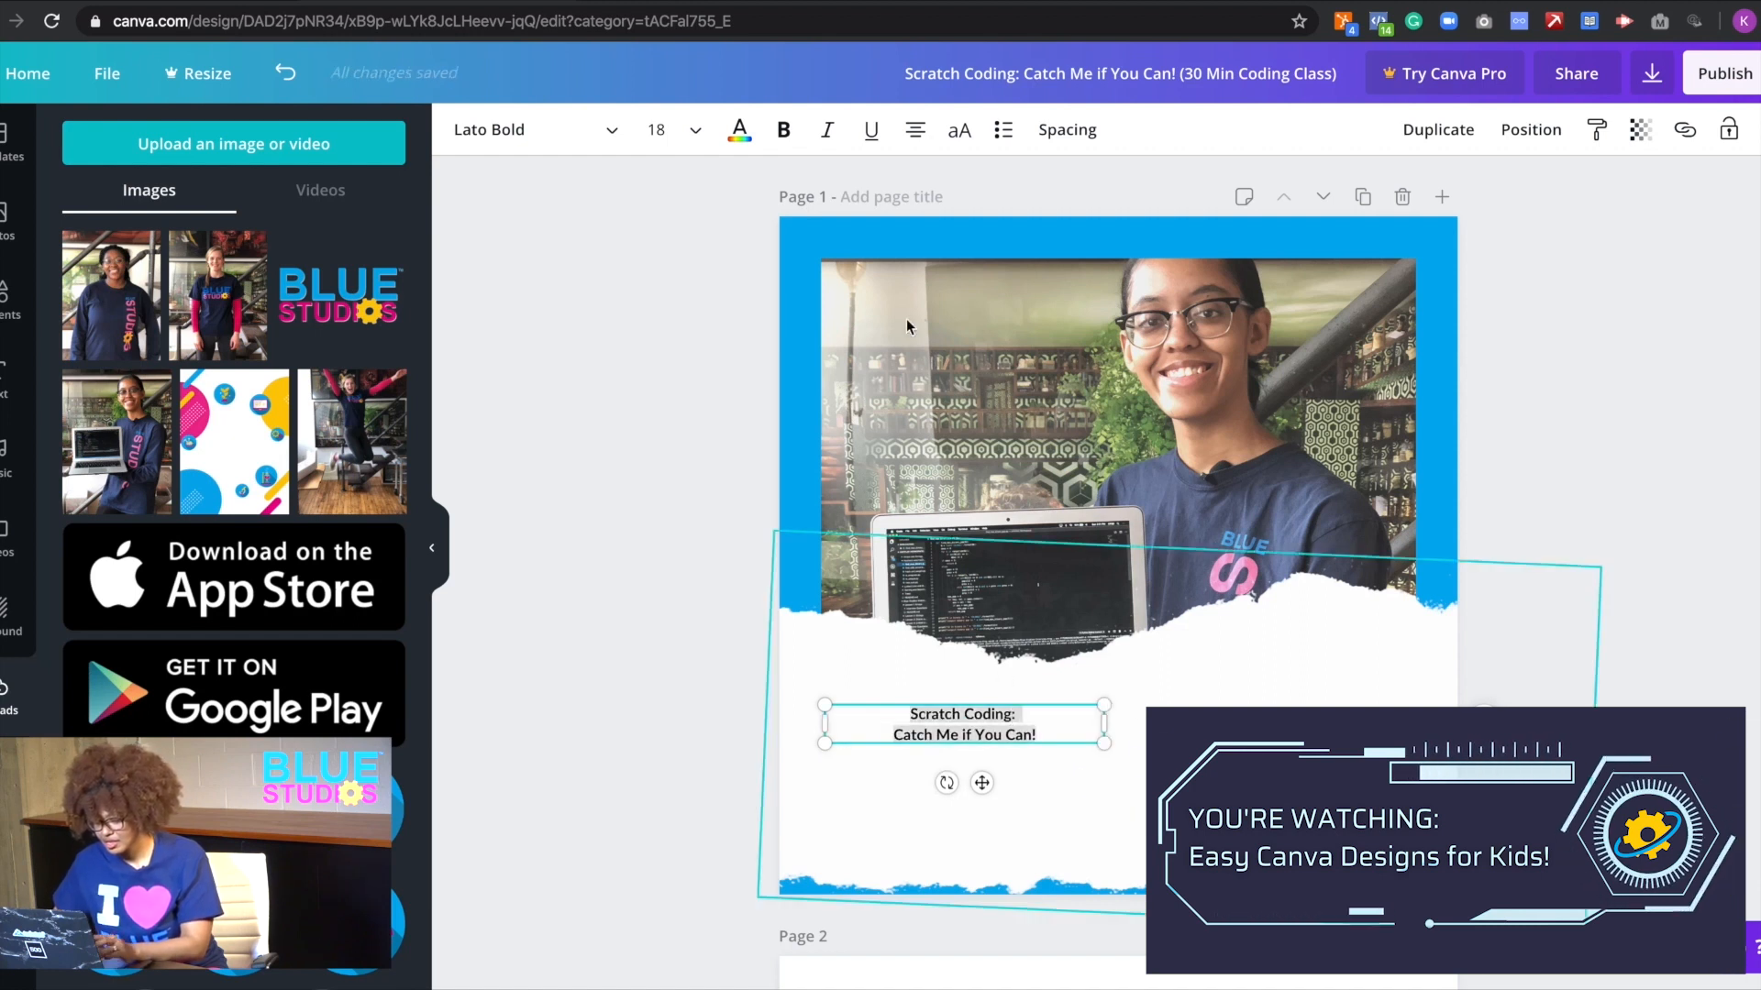
click(915, 129)
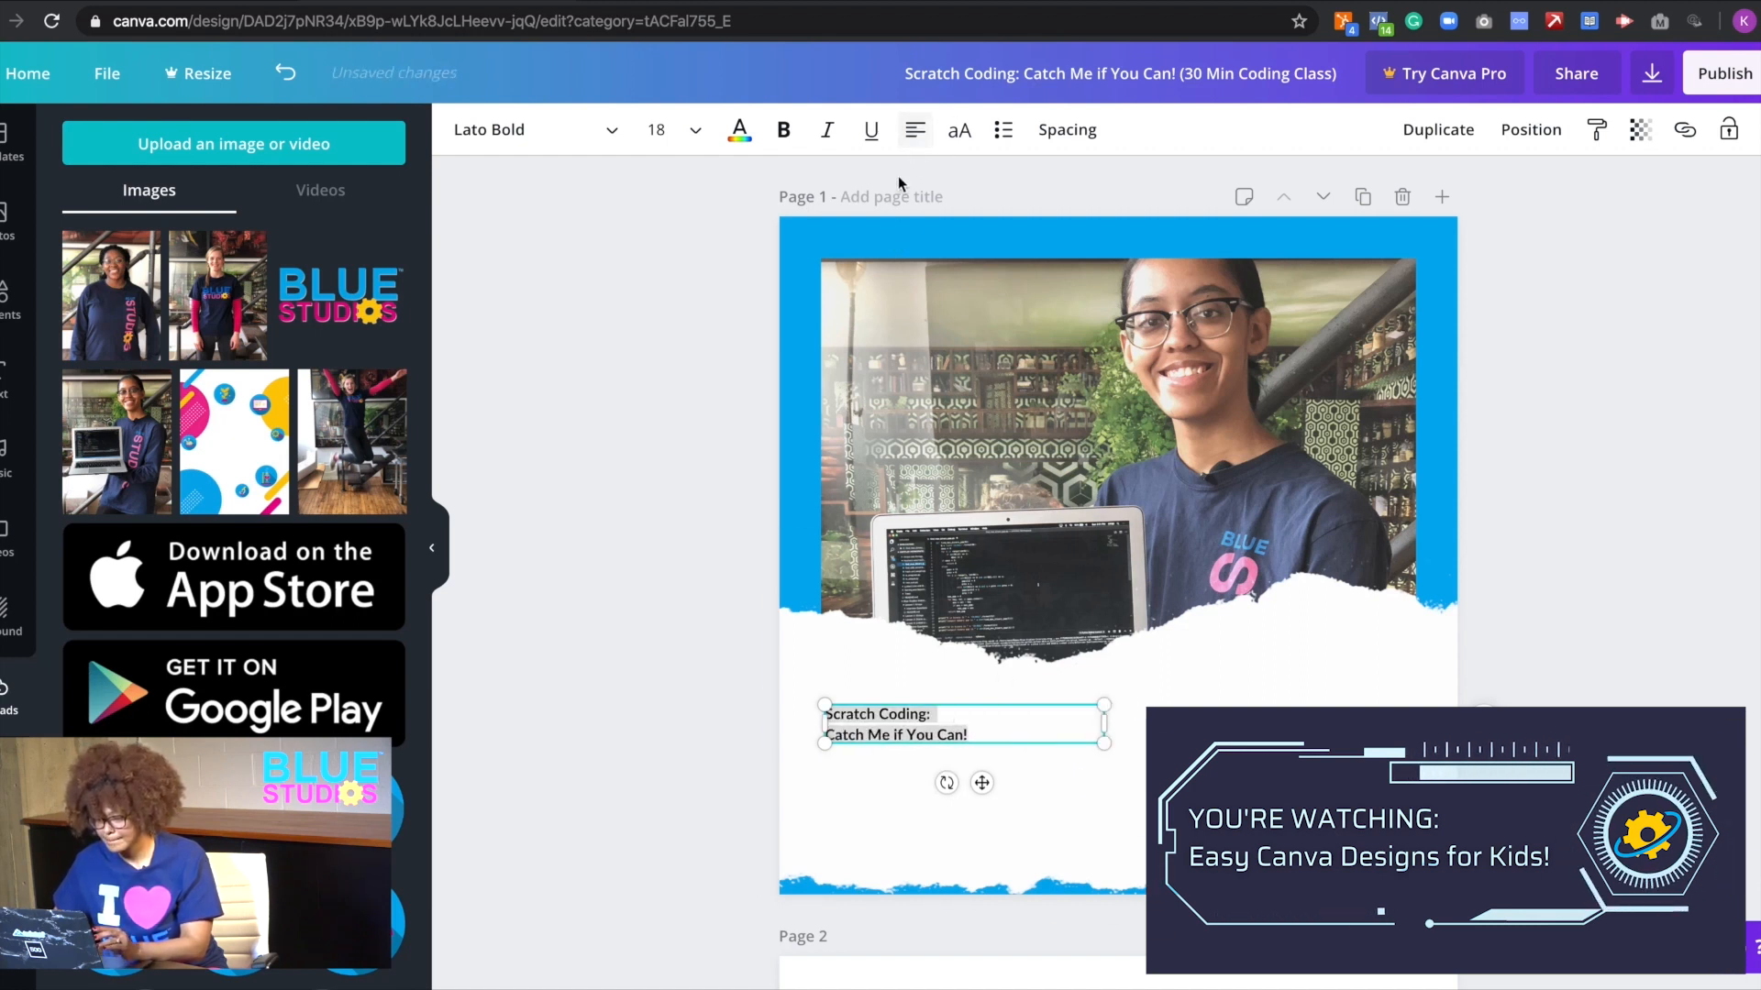
click(691, 131)
click(699, 659)
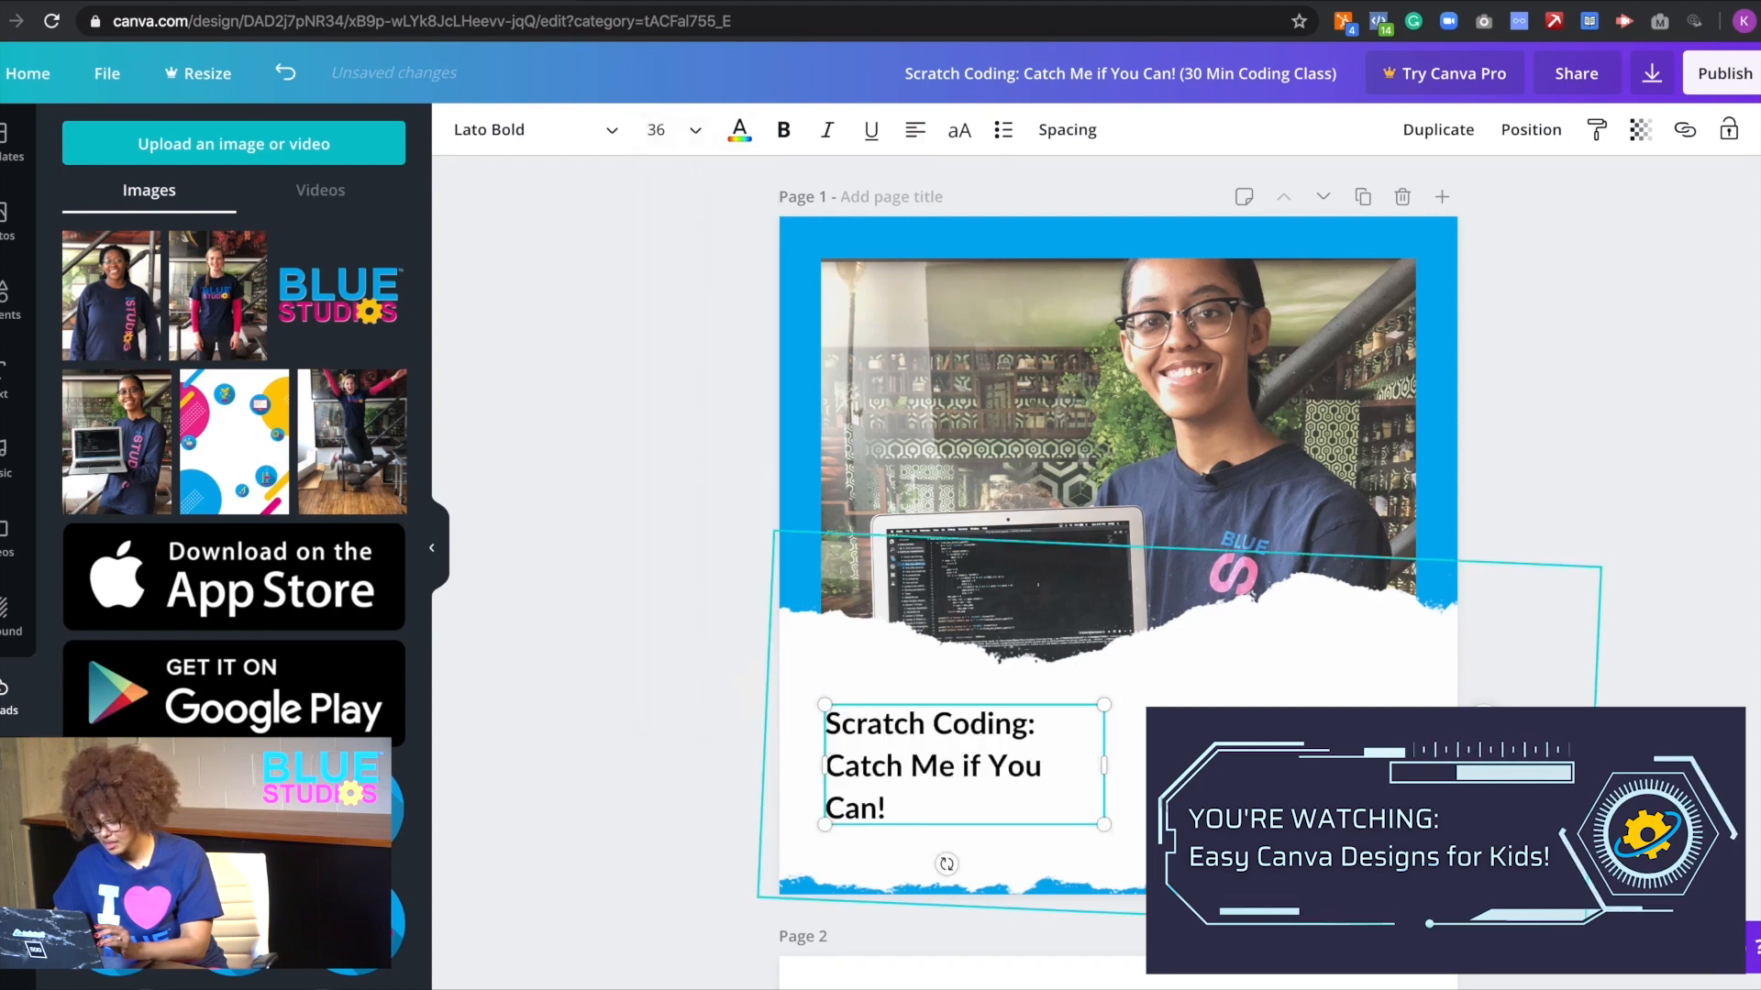
- Widen the title box to keep "Catch Me if You Can!" on one line and nudge it slightly up and left
drag(1102, 768, 1159, 768)
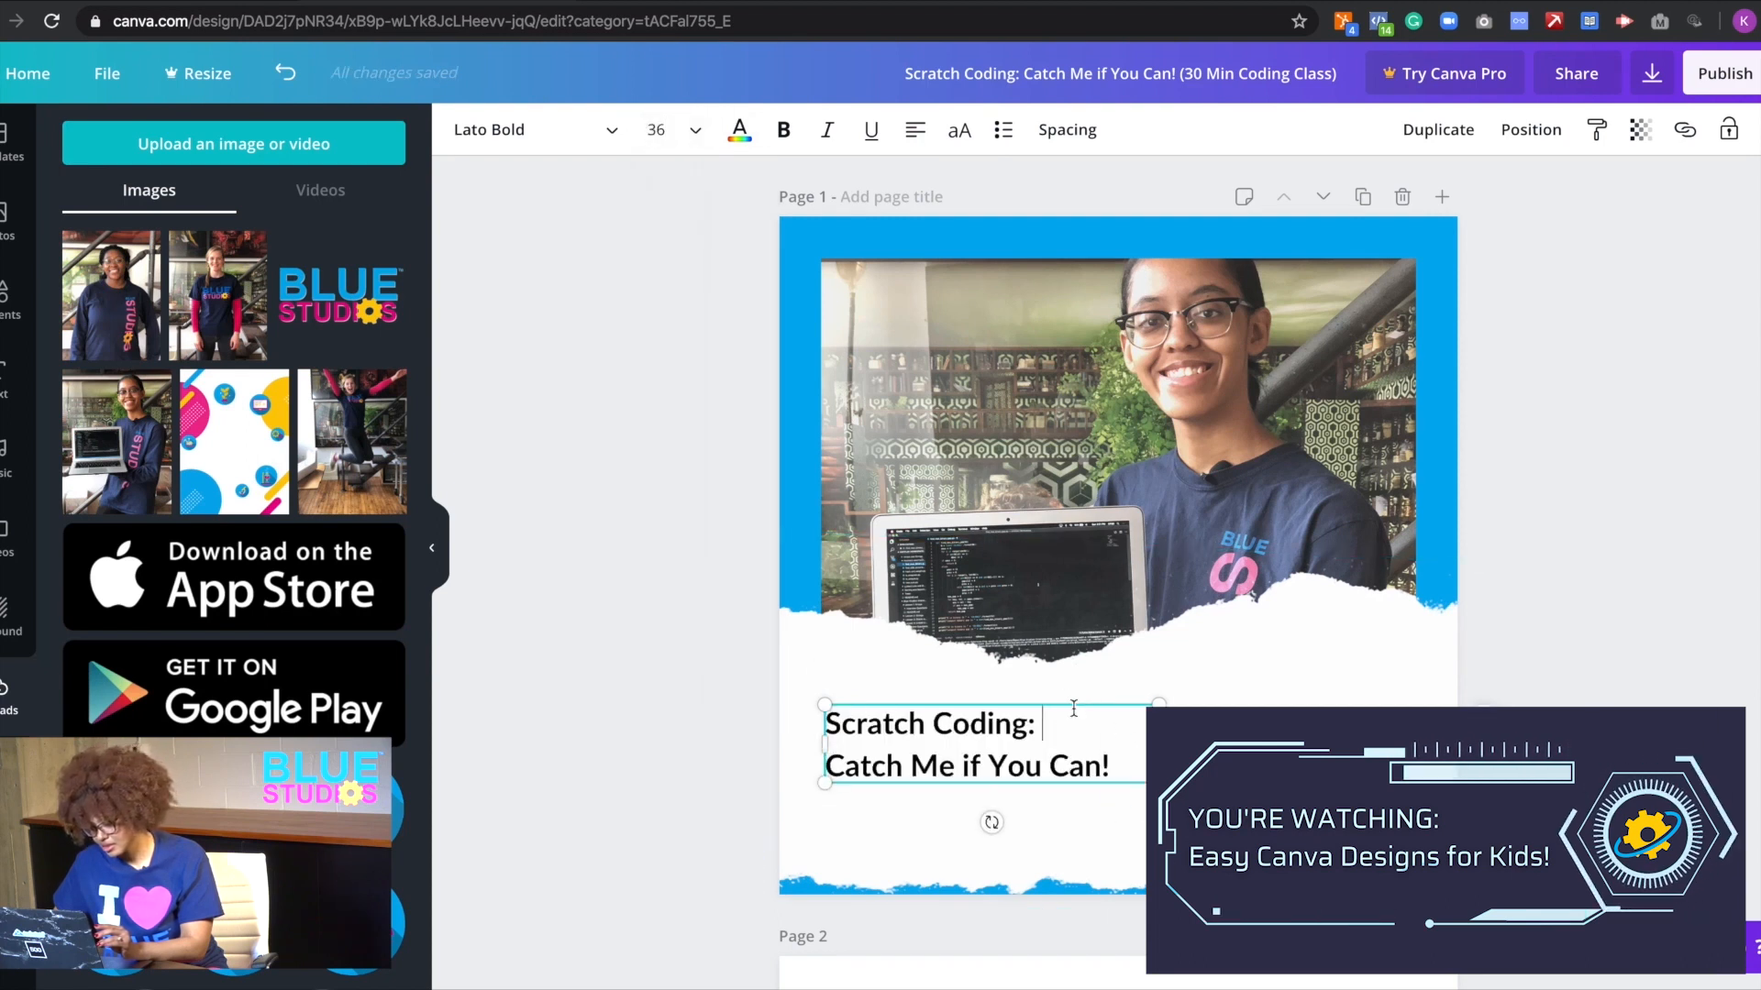
drag(1051, 705, 1049, 699)
click(783, 210)
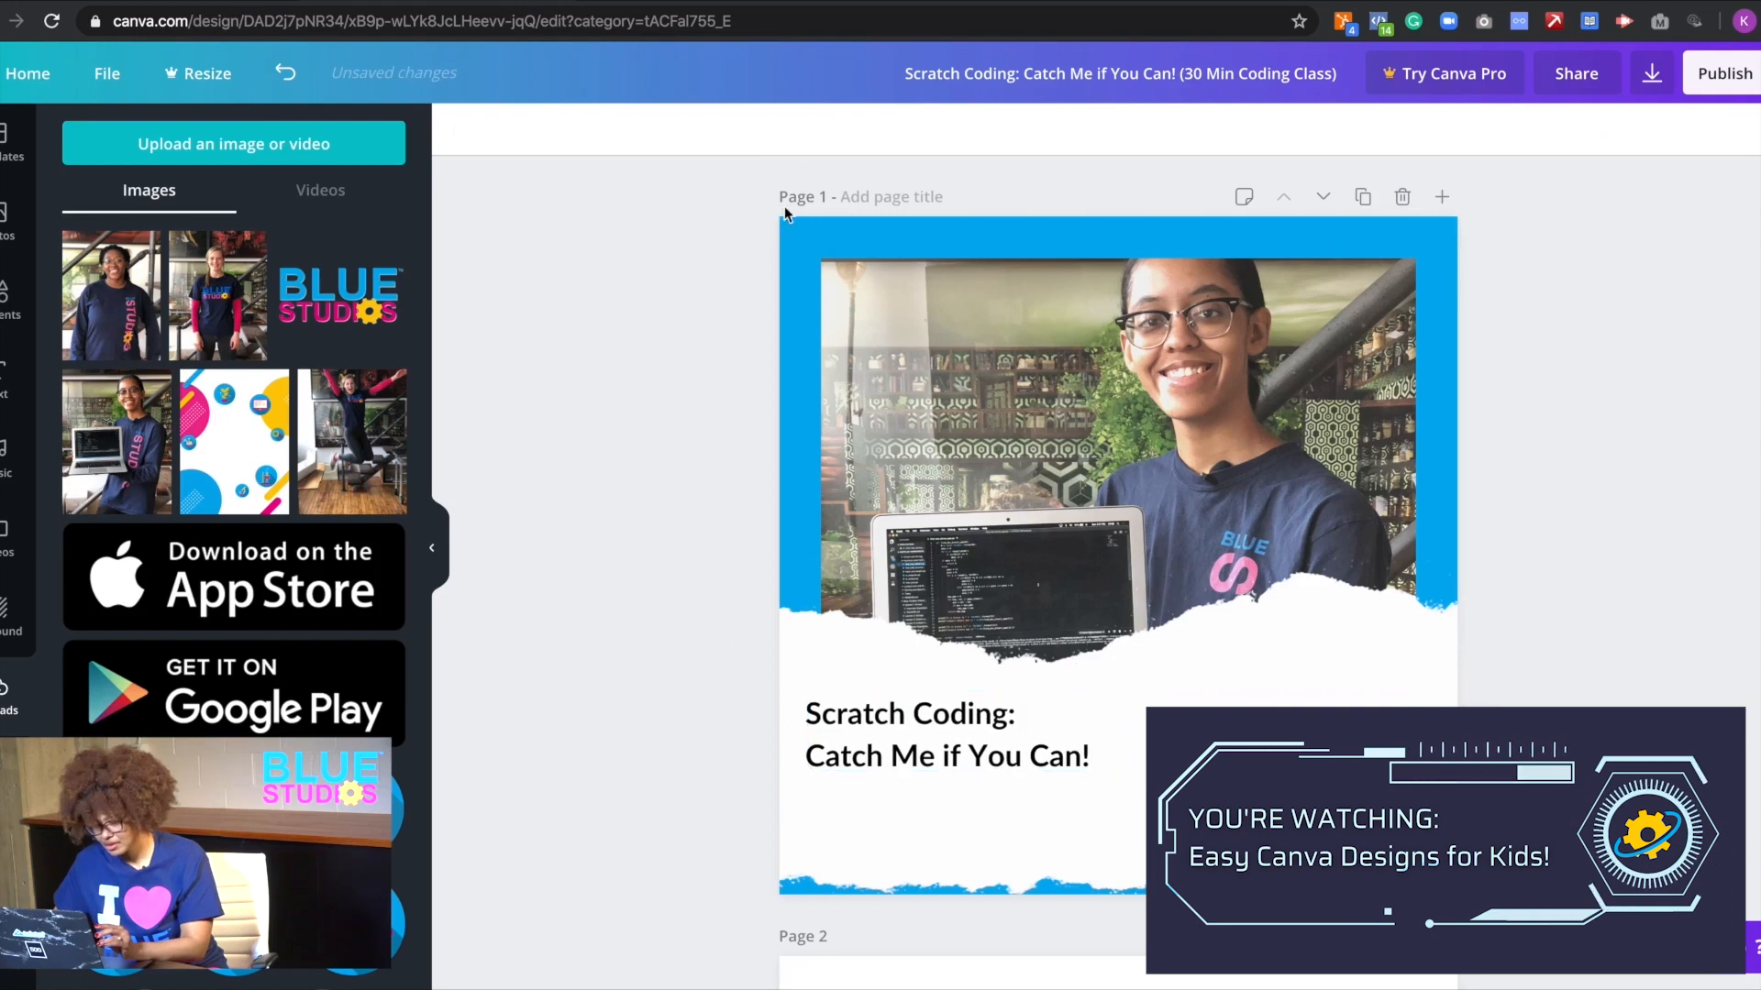
click(890, 738)
- Move the "TODAY @ 3:30 pm" text from page 2 to just below the title on page 1
scroll(954, 806, down, 8)
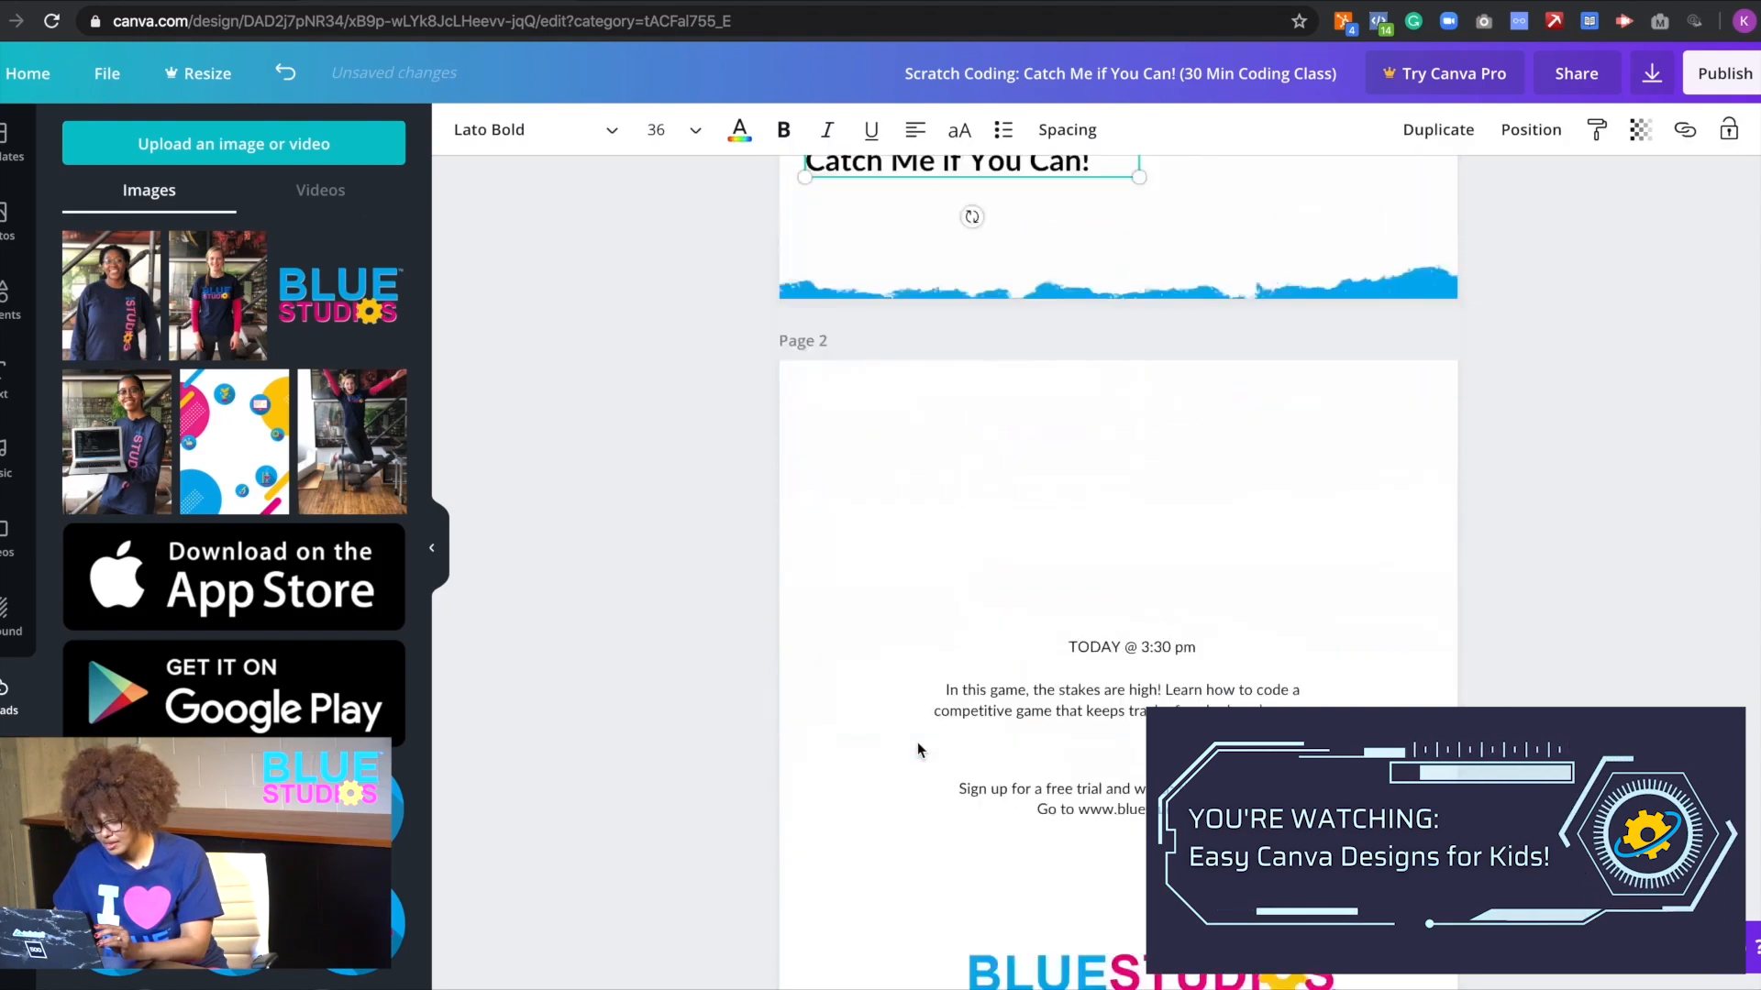
drag(1087, 509, 1080, 402)
scroll(1080, 402, up, 4)
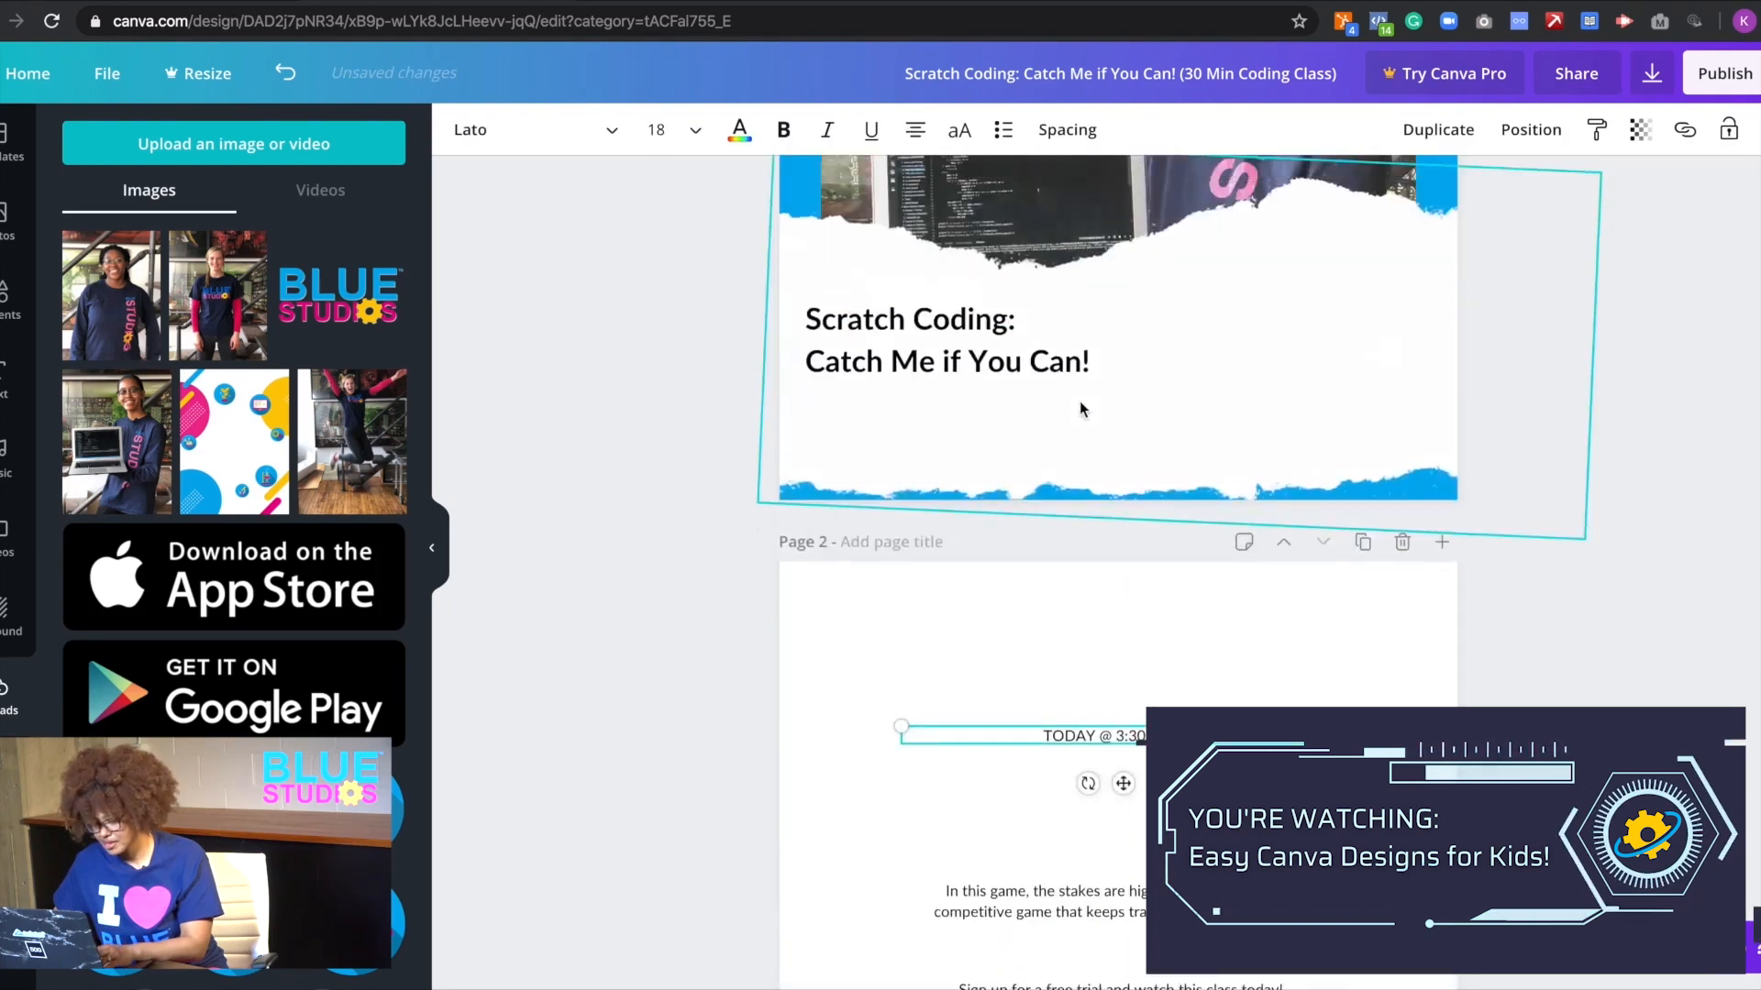
drag(1080, 789, 1077, 546)
drag(1062, 482, 1069, 444)
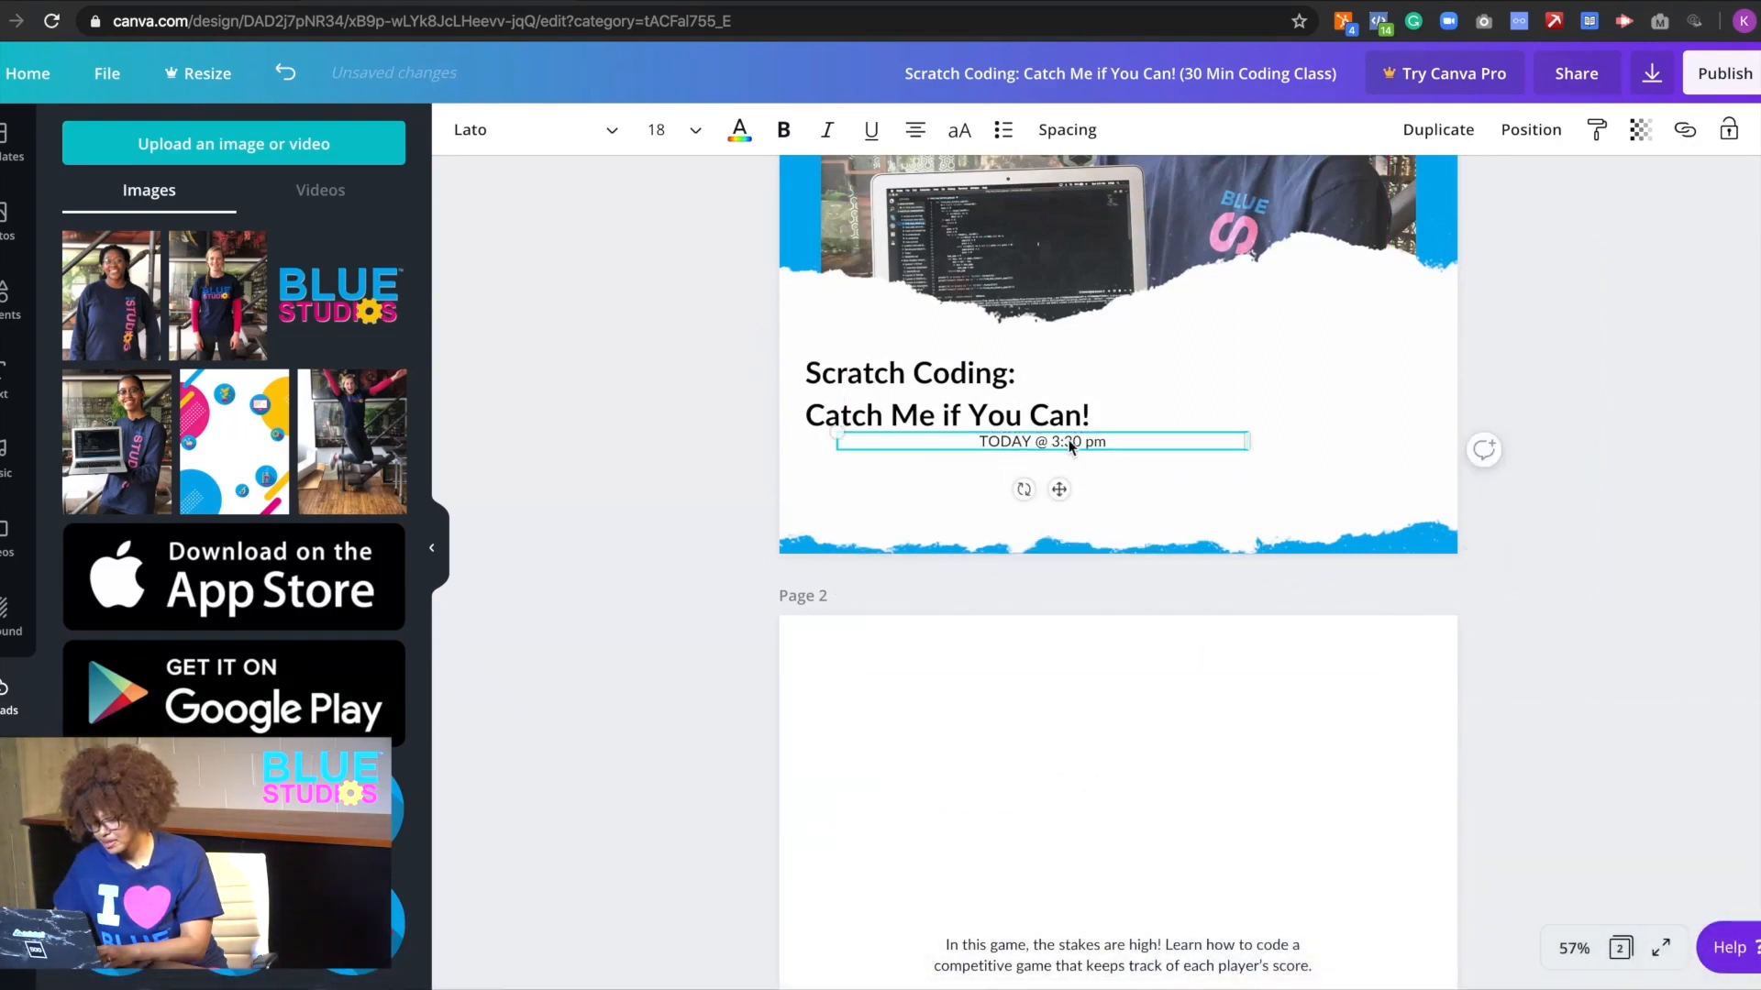
- Add the time zone "EDT" to the end of the class time text
click(976, 441)
text(E)
key(BackSpace)
text(EDT)
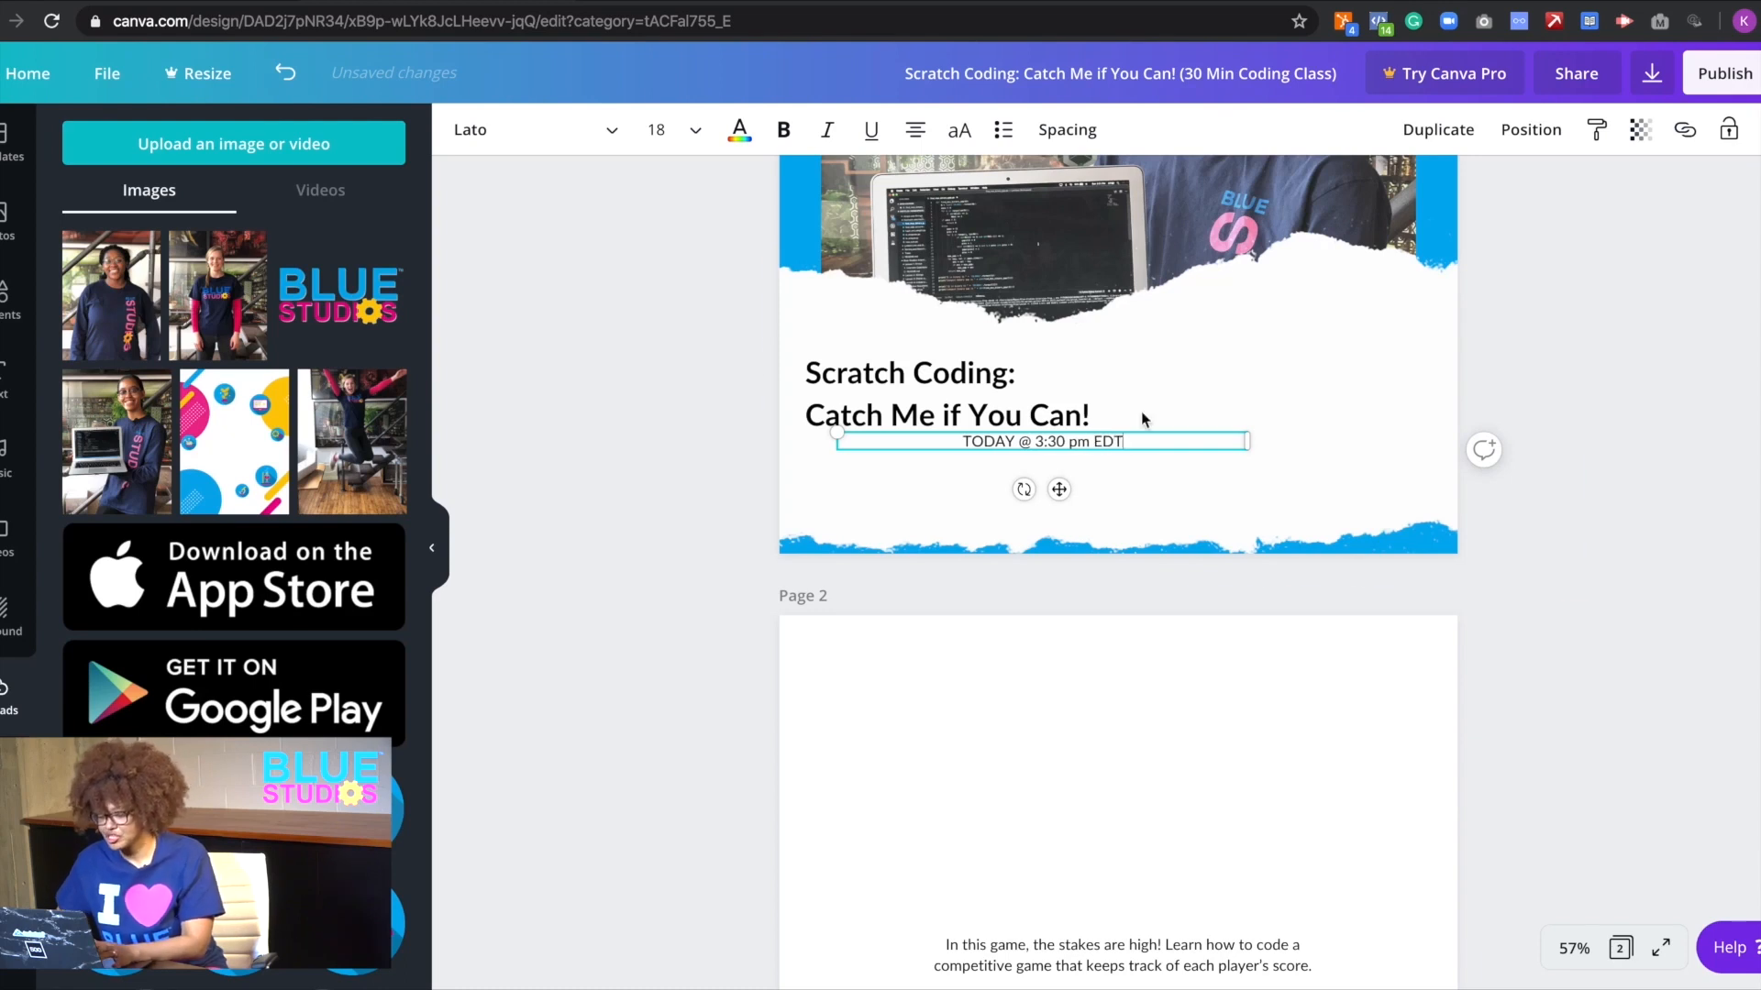
- Left-align the class time with the title's left edge and shorten its text to "3:30 PM EDT"
drag(1257, 445, 1177, 444)
click(915, 129)
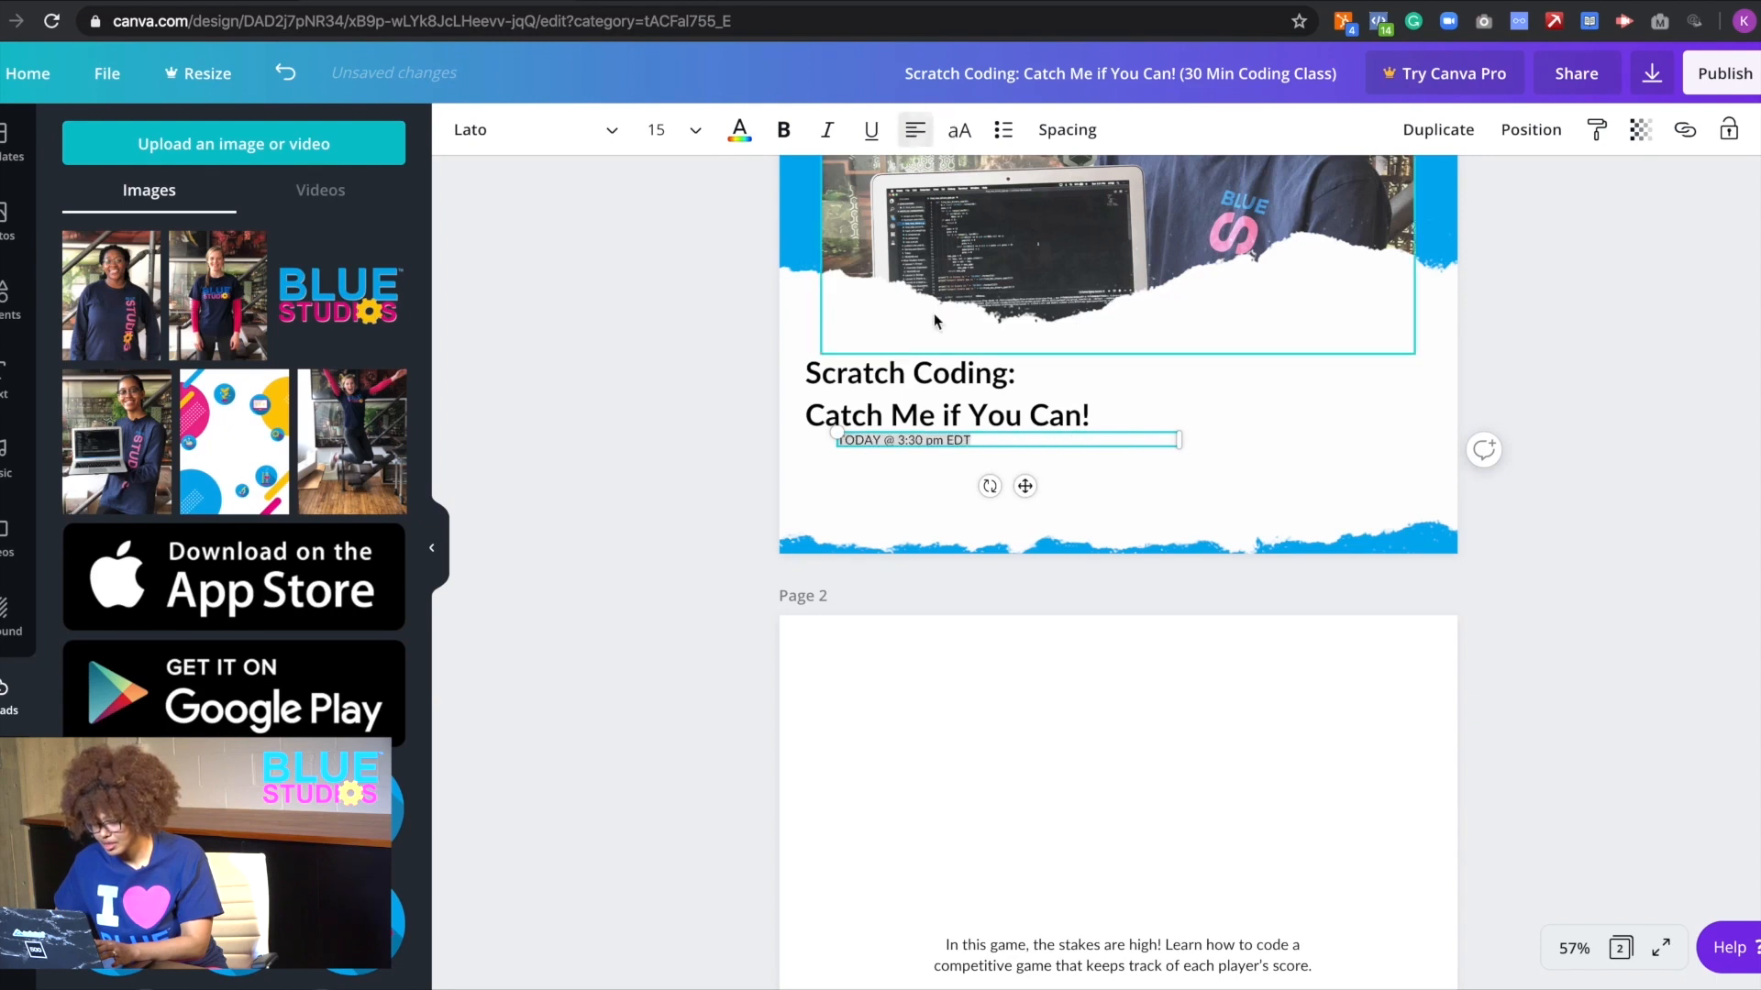
drag(959, 441, 927, 448)
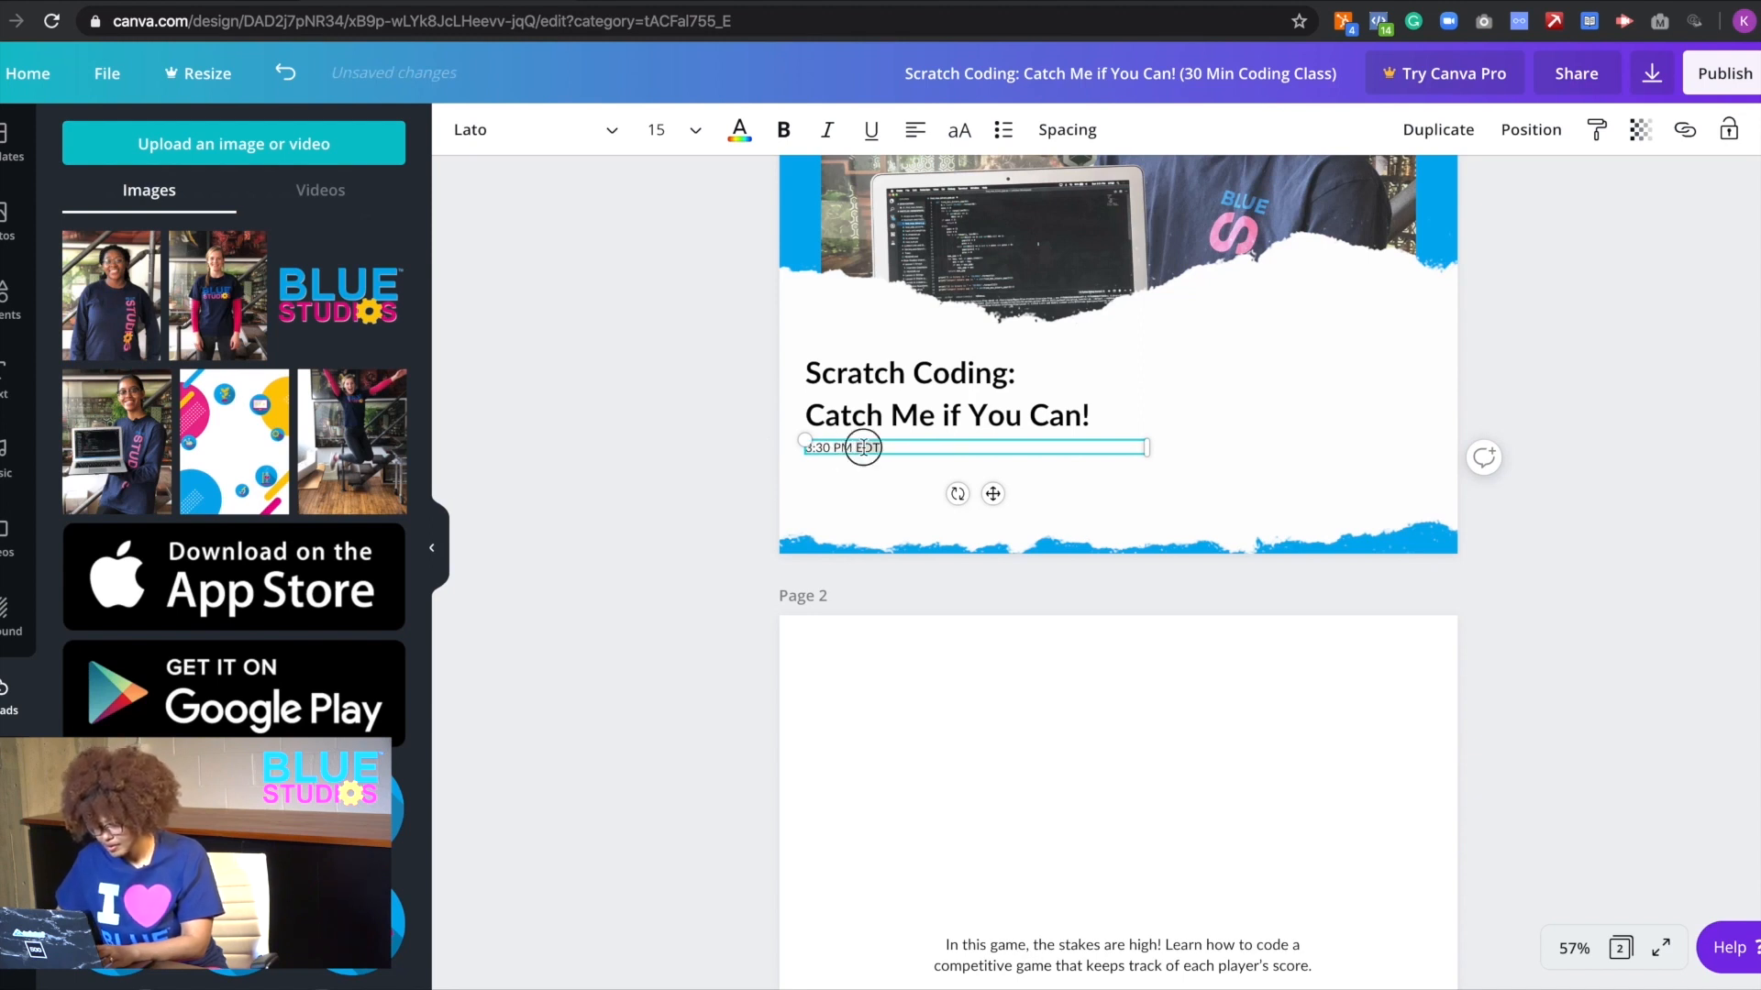
- Make the "3:30 PM EDT" line bold at font size 24, then deselect it
click(694, 134)
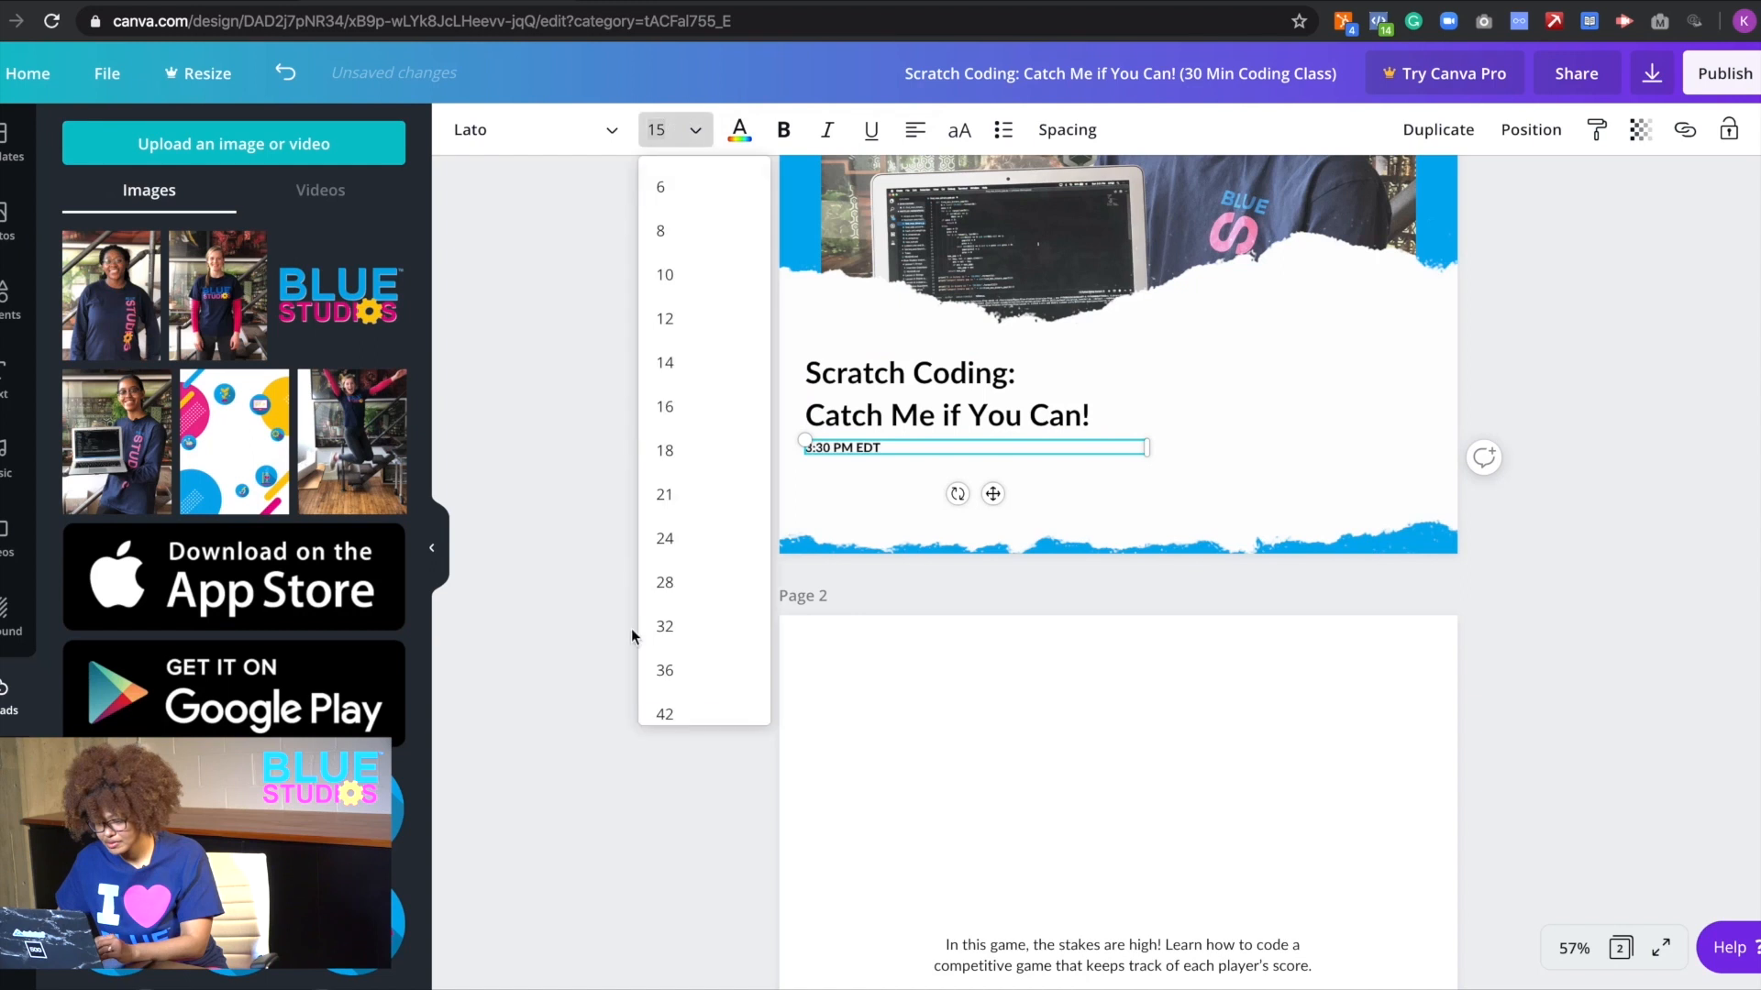
click(666, 540)
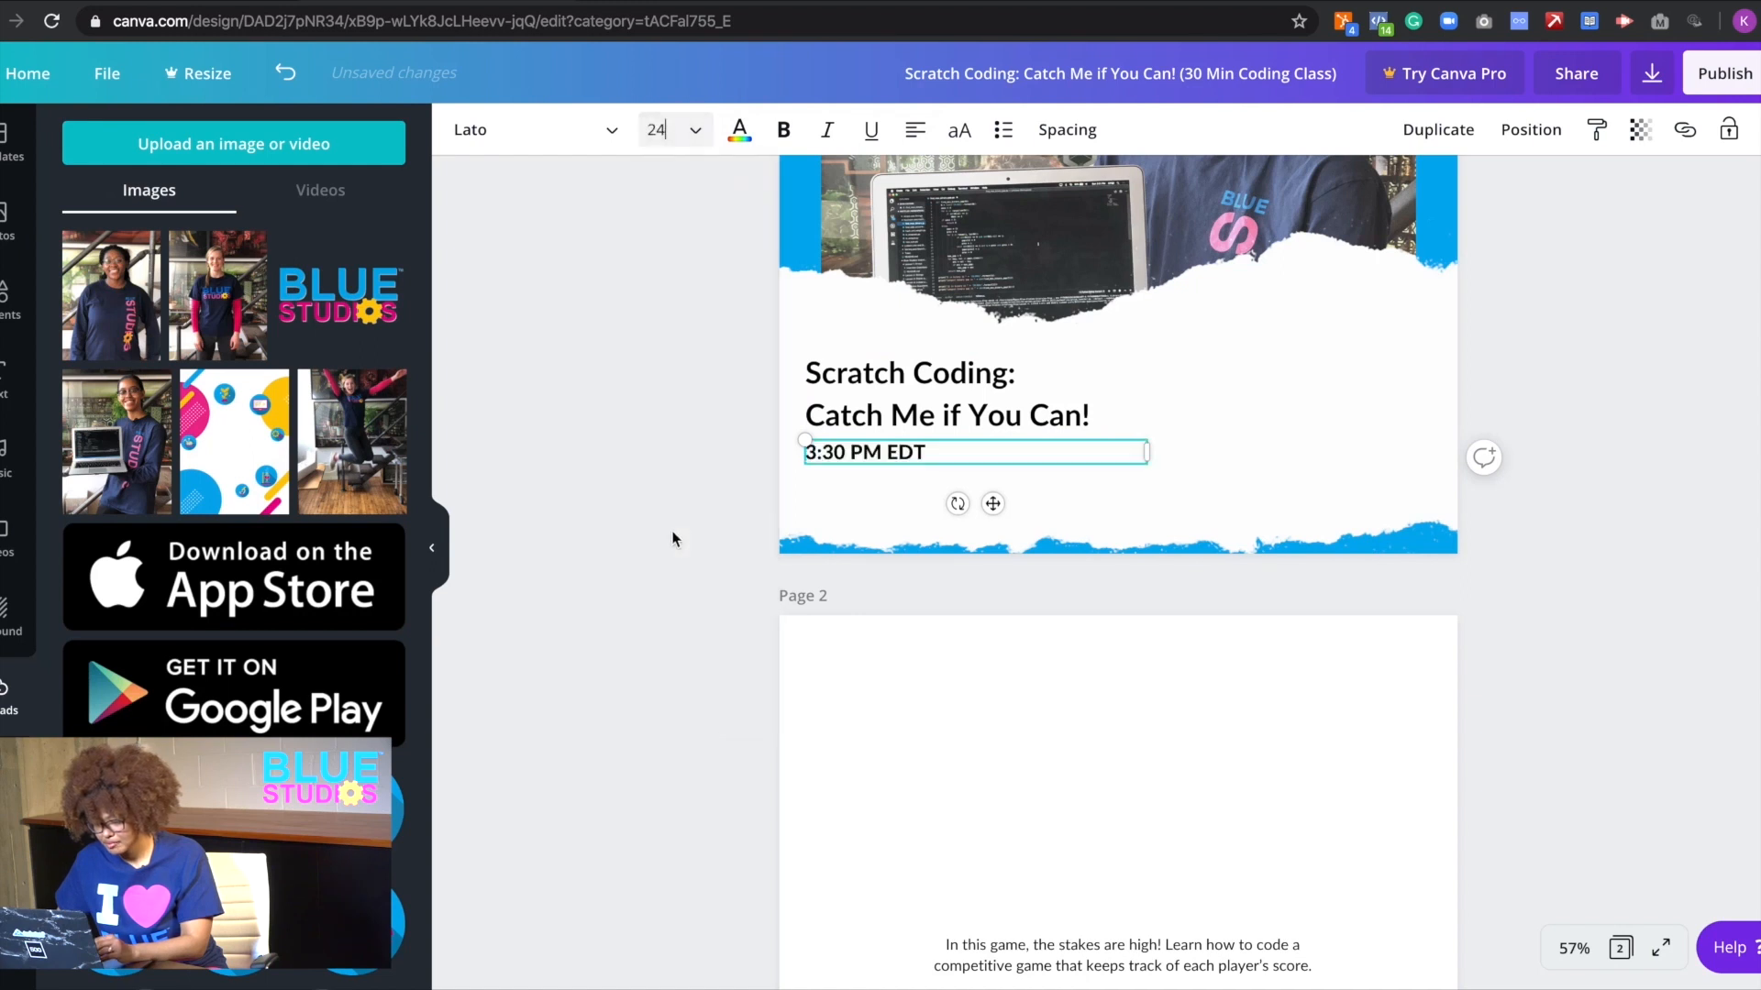
click(893, 442)
click(844, 334)
click(636, 449)
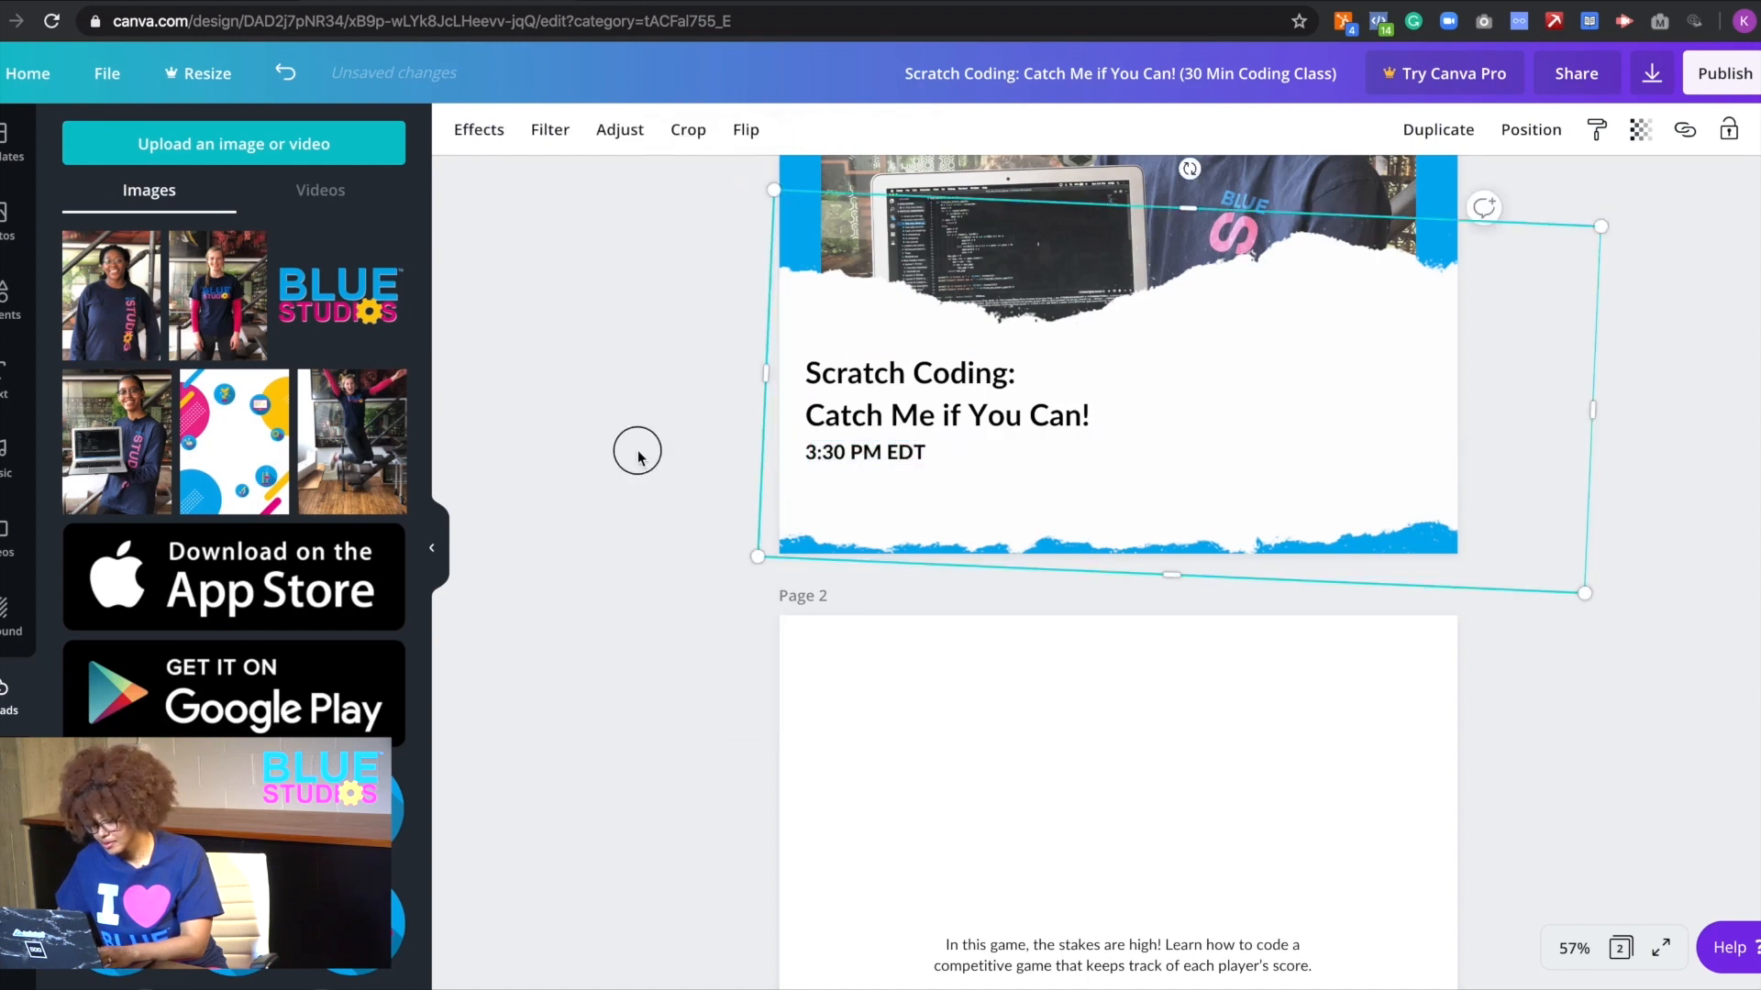
- Move the game description paragraph from page 2 to the right side of page 1's torn-paper area
scroll(636, 449, down, 1)
scroll(636, 449, down, 4)
drag(1060, 562, 1064, 421)
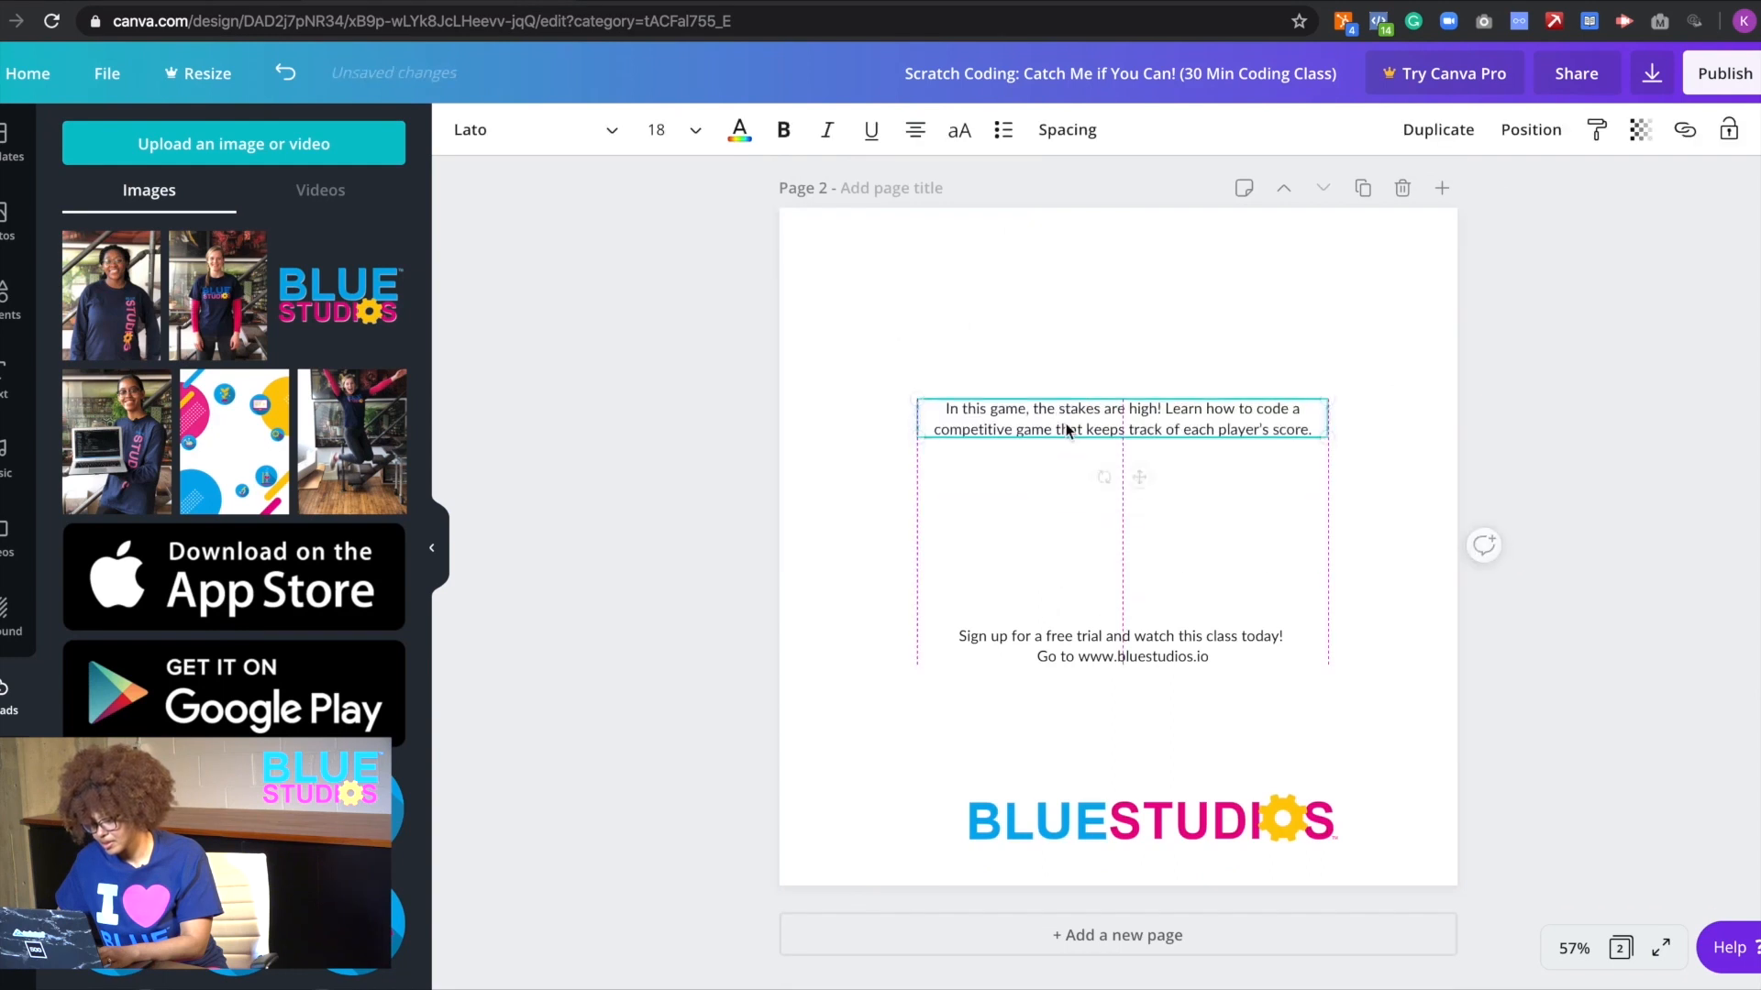
scroll(1067, 431, up, 4)
drag(1107, 757, 1238, 295)
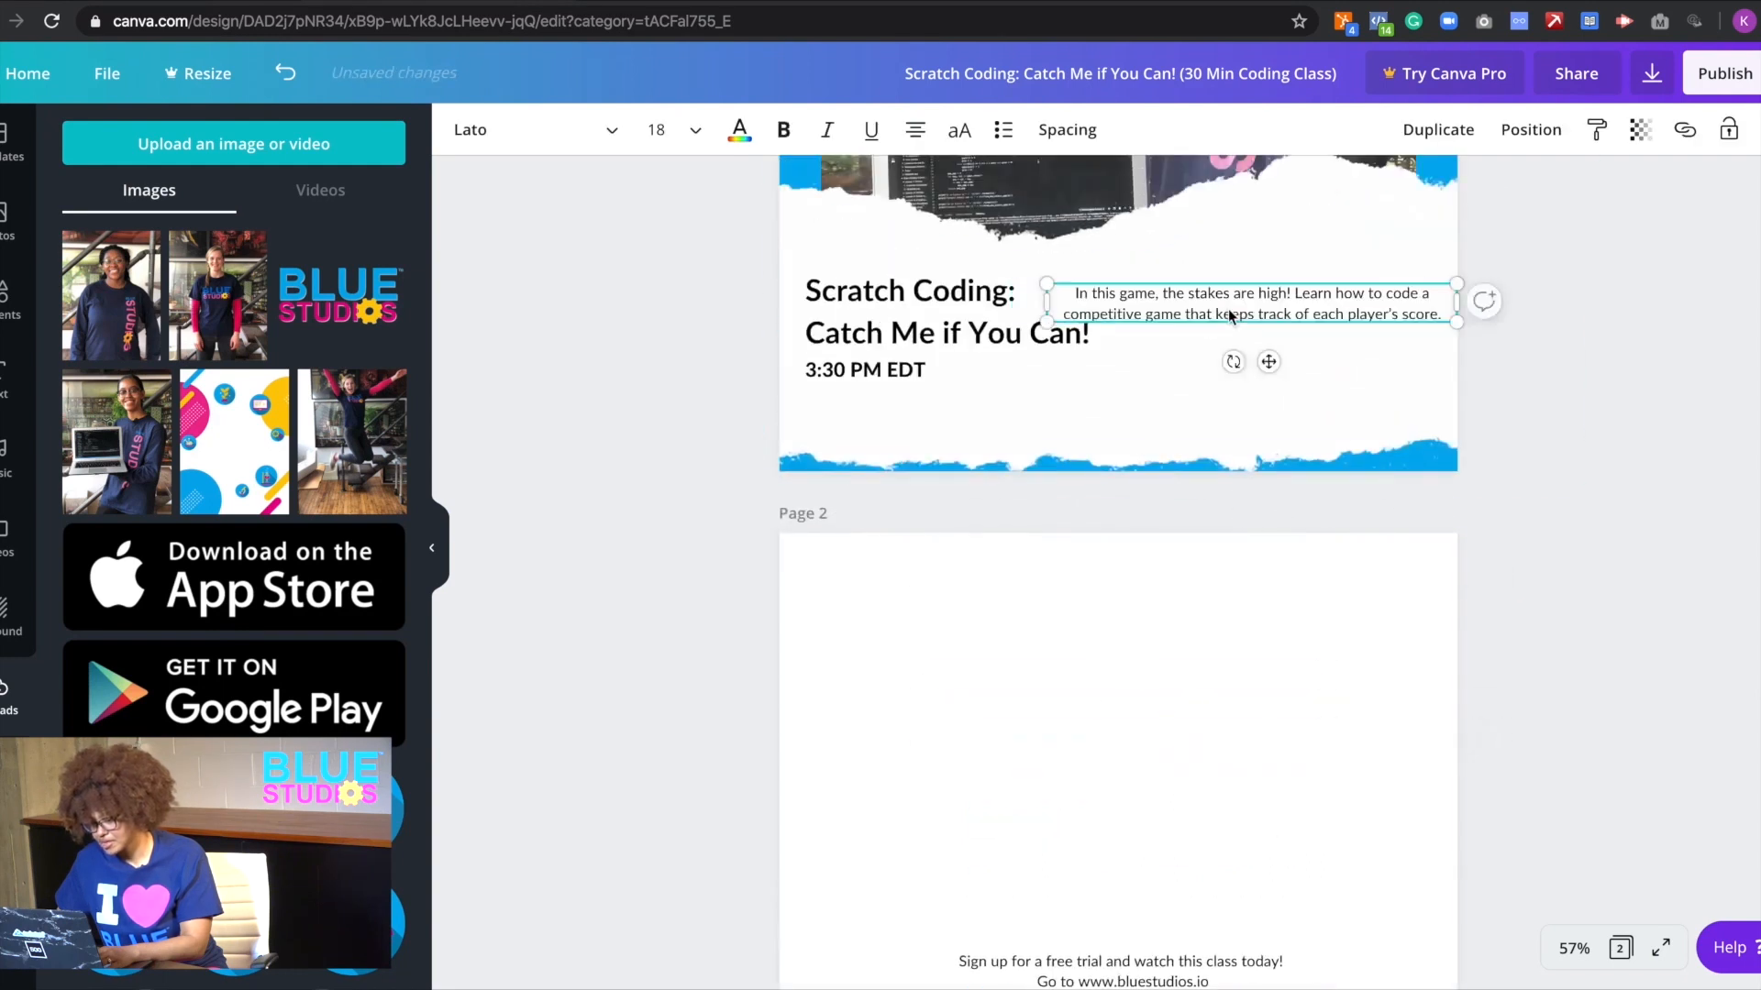
scroll(1228, 413, up, 2)
- Scale down and narrow the description to four lines and place it to the right of the title
click(1243, 464)
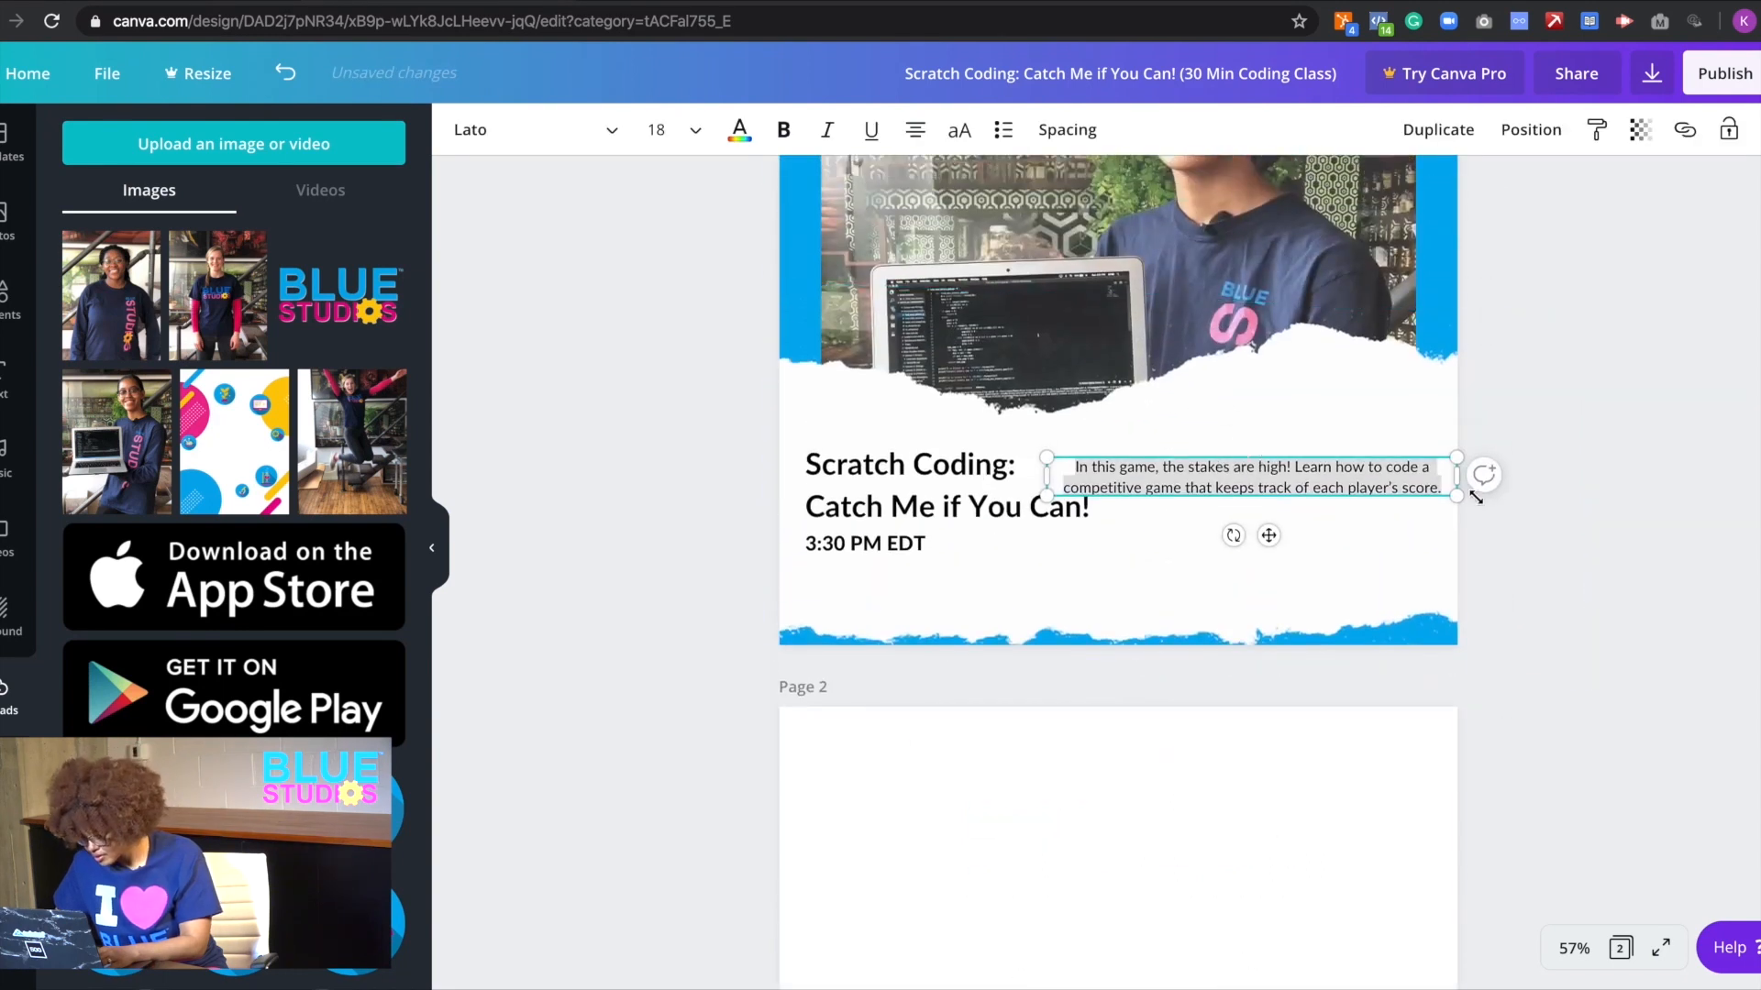
drag(1457, 501, 1264, 471)
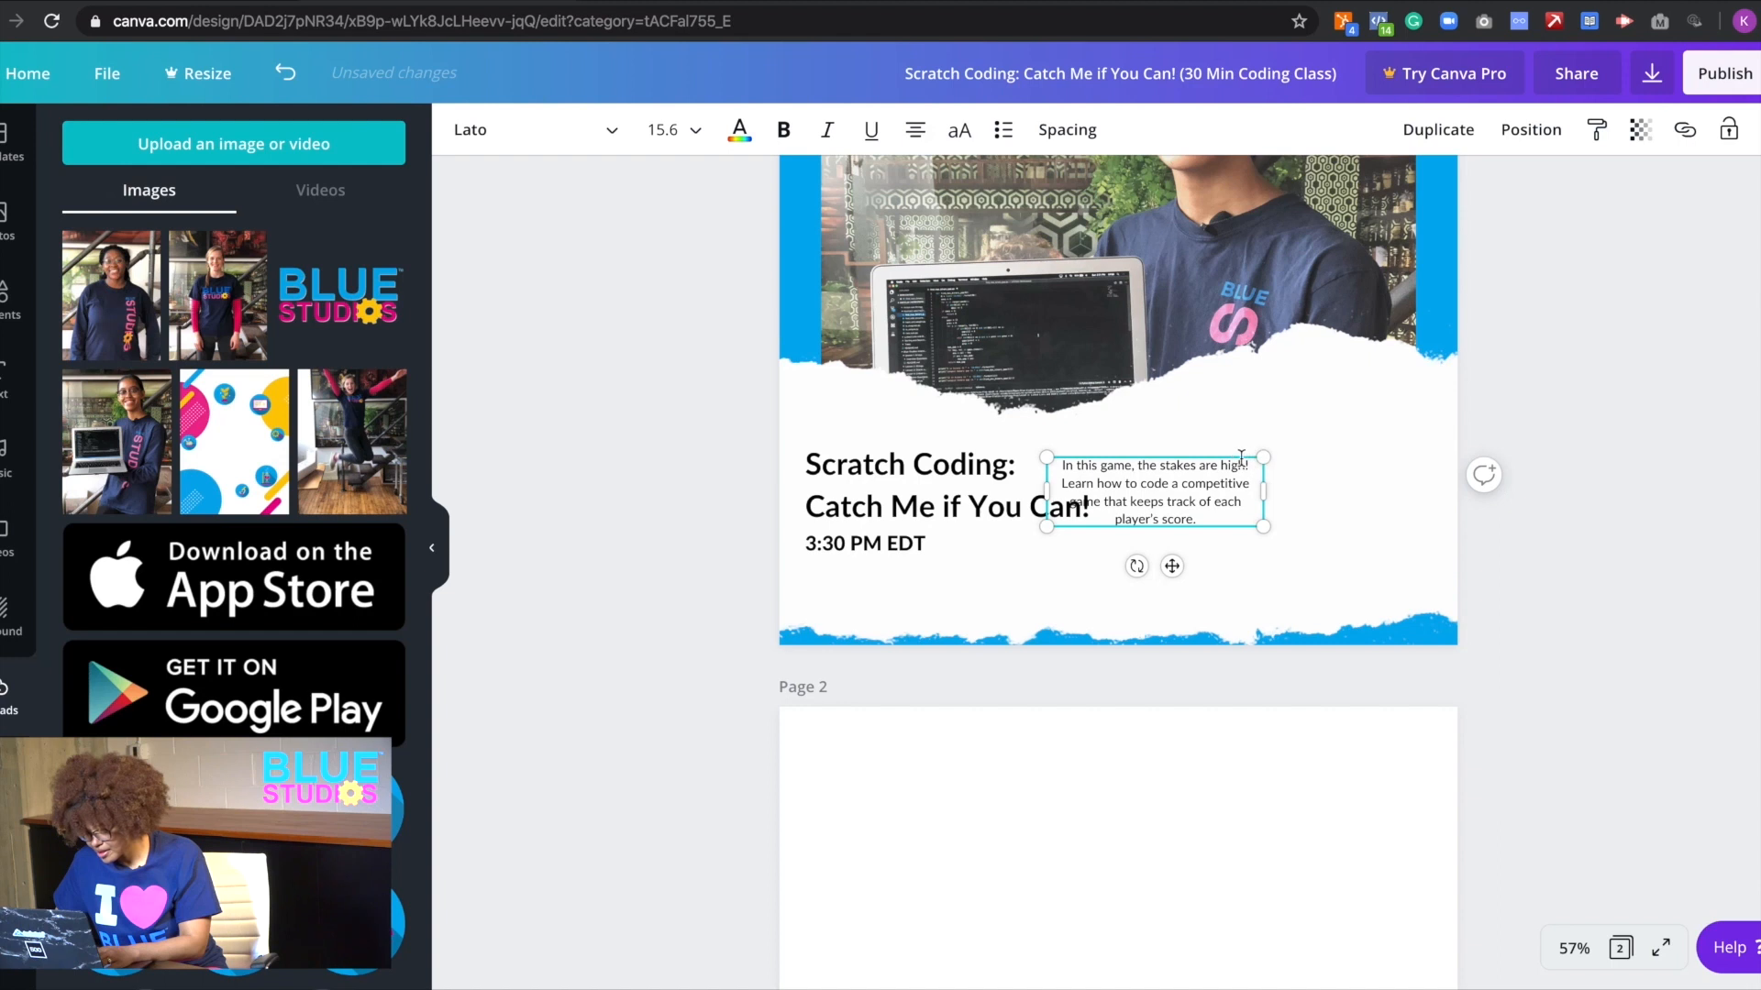
drag(1241, 456, 1319, 421)
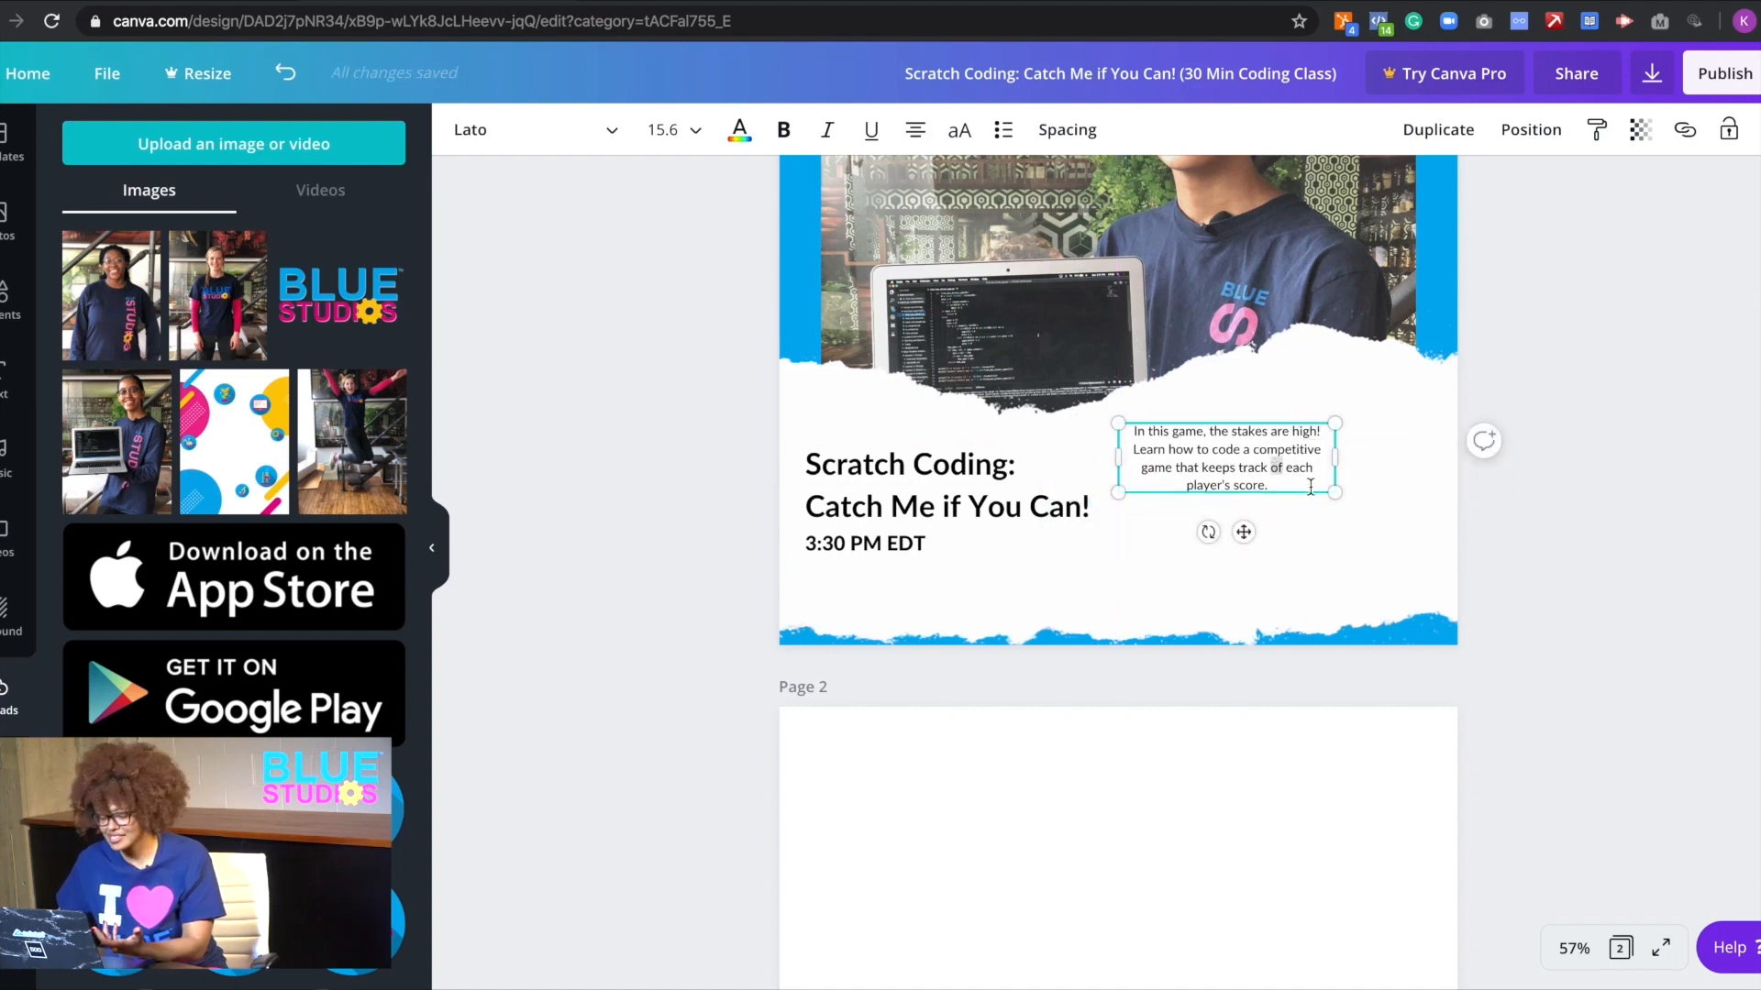
- Enlarge the description to font size 21.3 and shift it slightly down and right beside the title
drag(1341, 497, 1421, 523)
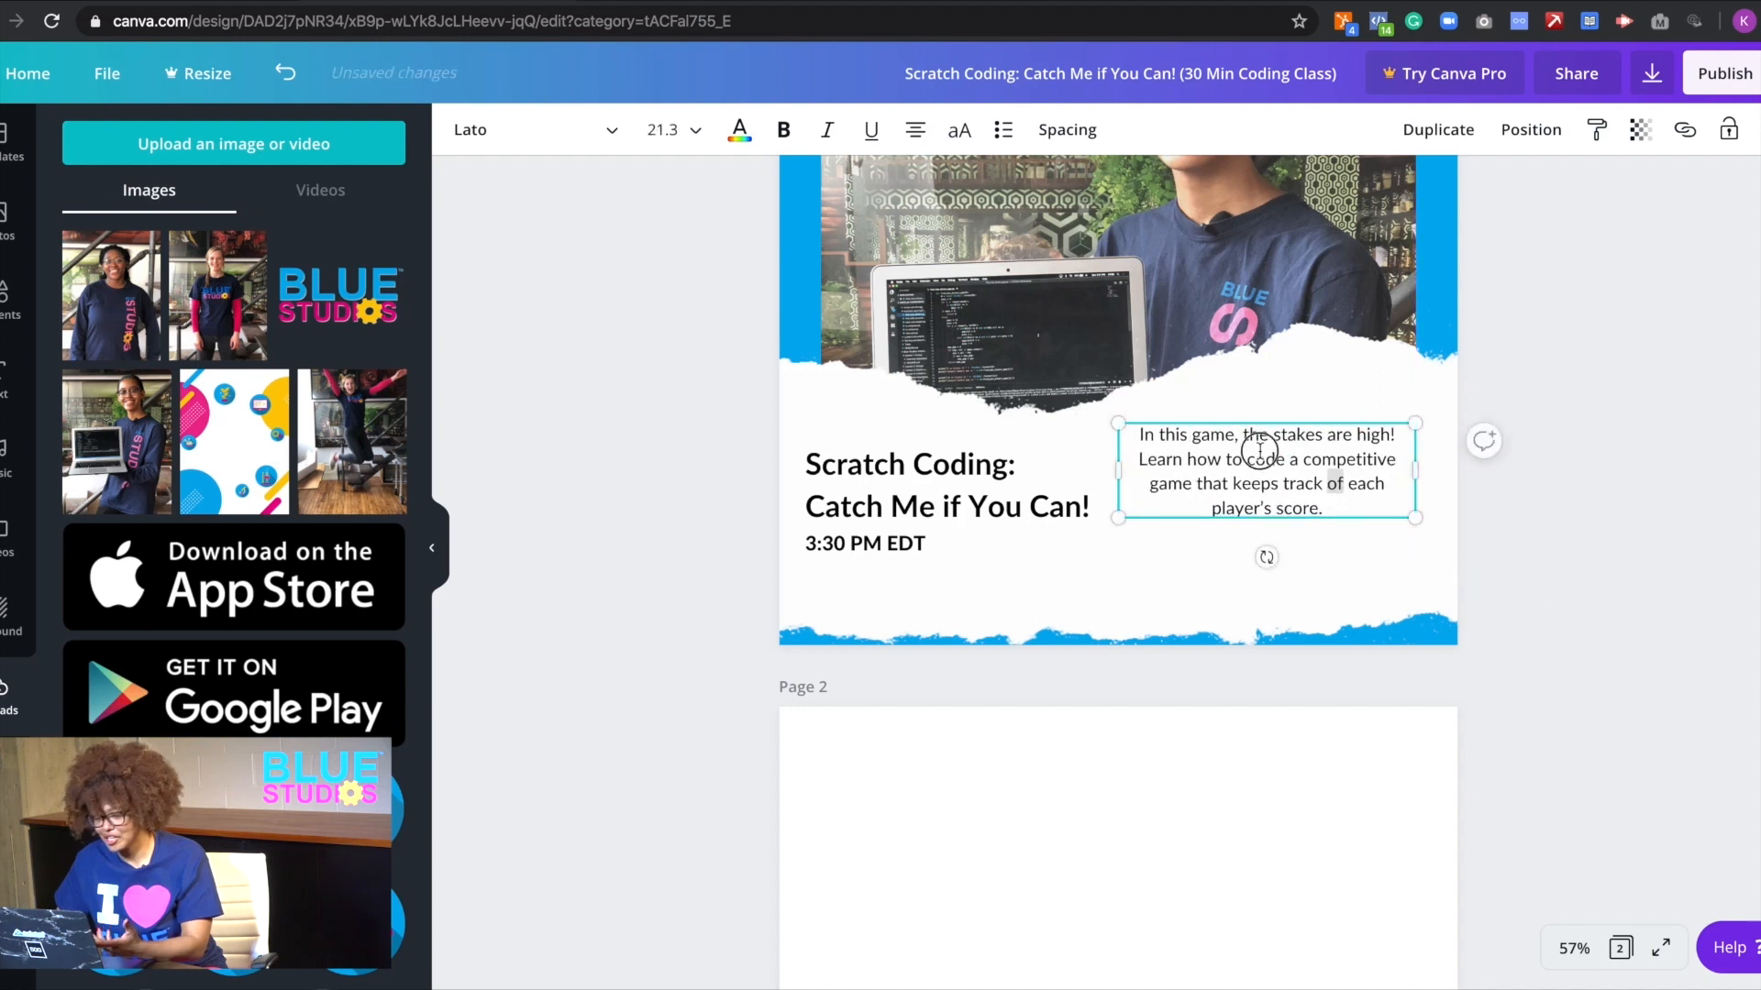
click(669, 129)
click(1279, 504)
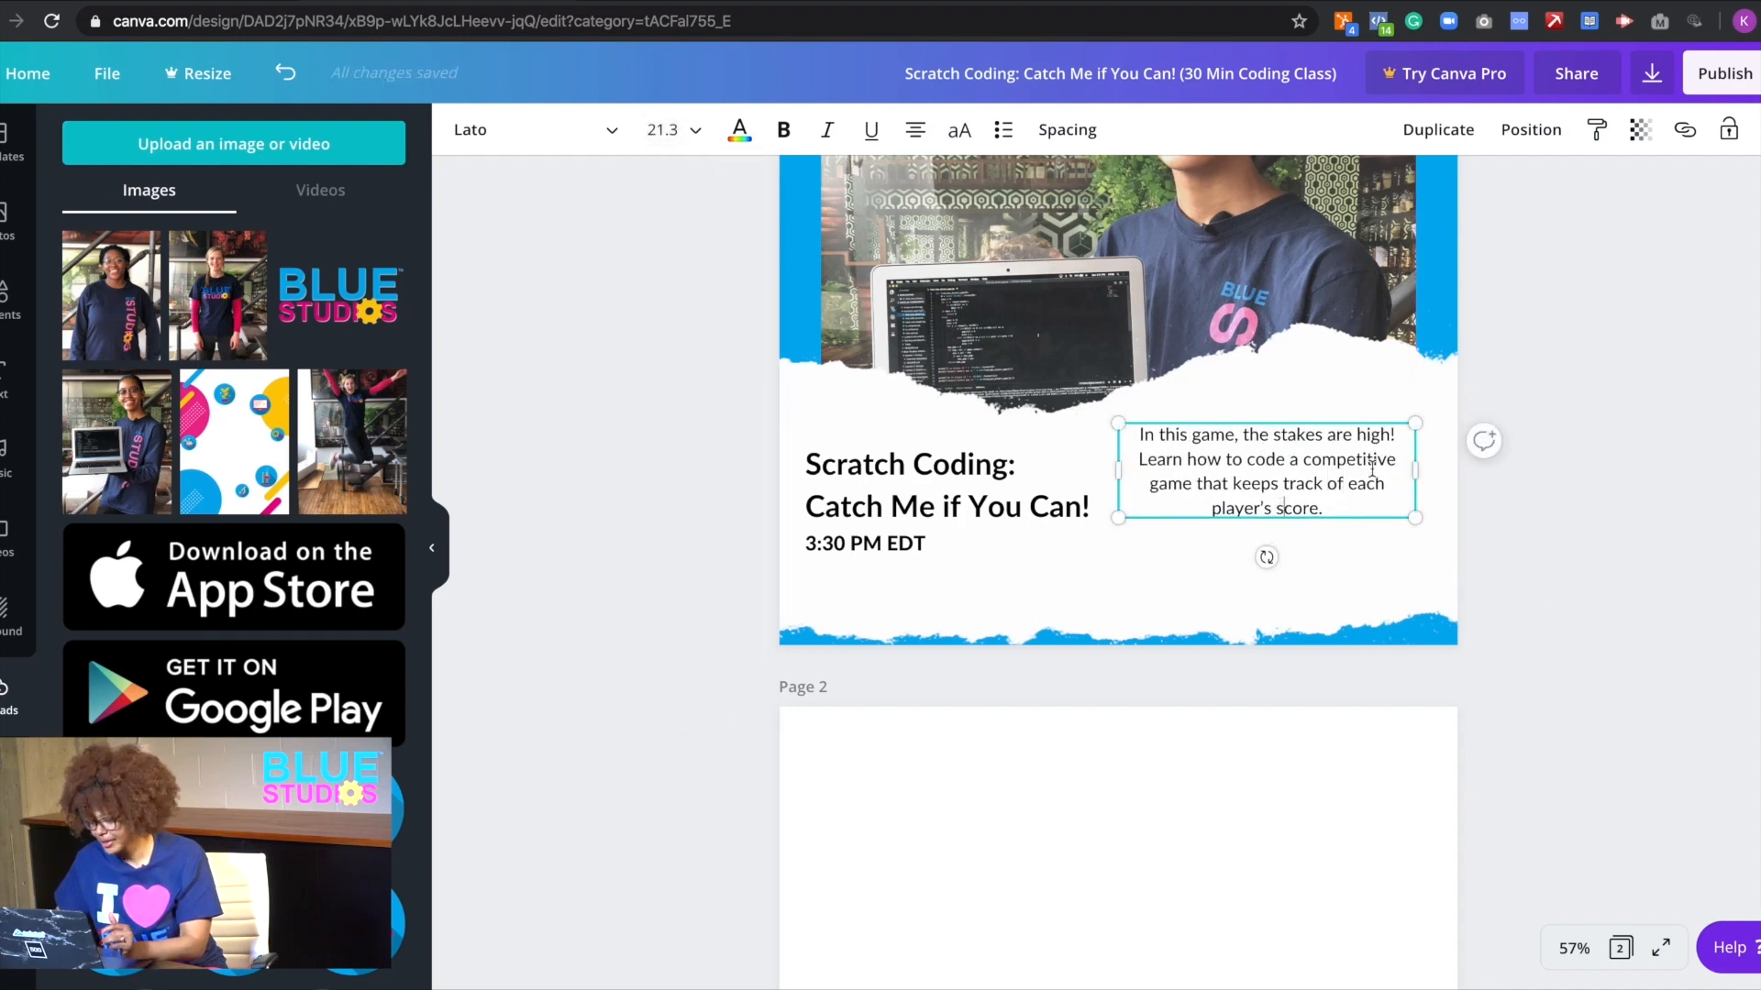
drag(1333, 421, 1357, 451)
- Left-align the game description beside the title and enlarge its text box slightly
click(1335, 490)
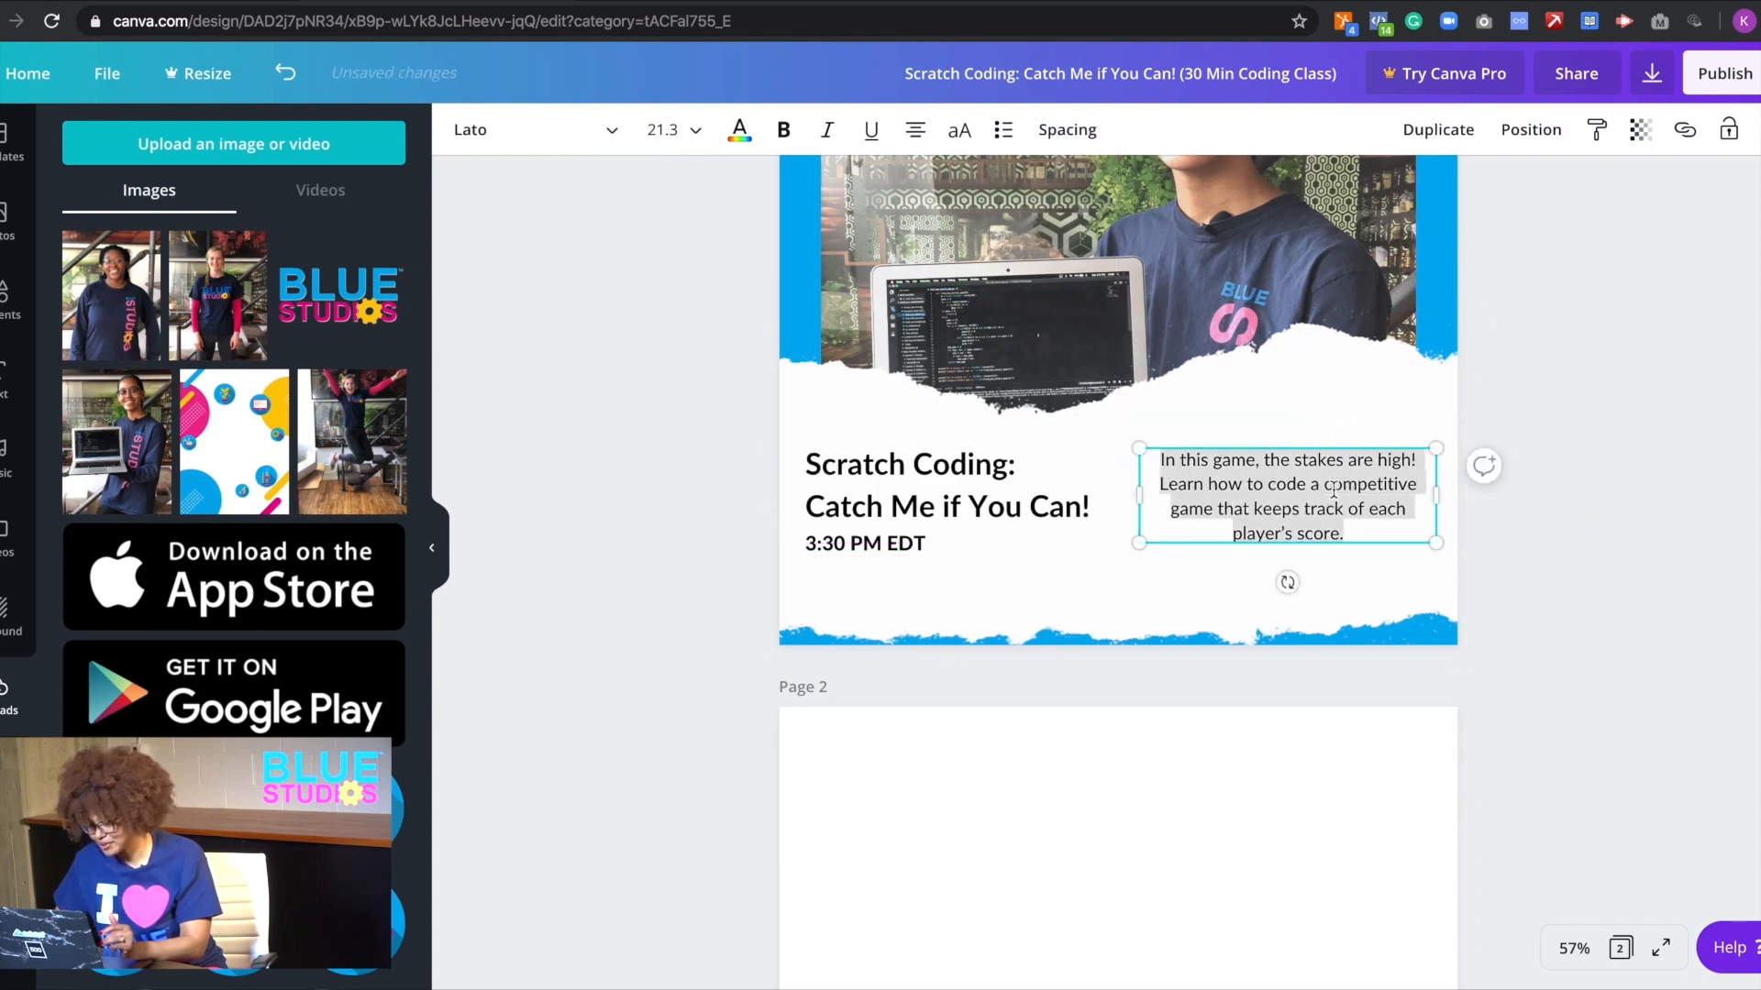
click(915, 129)
drag(1440, 550, 1449, 550)
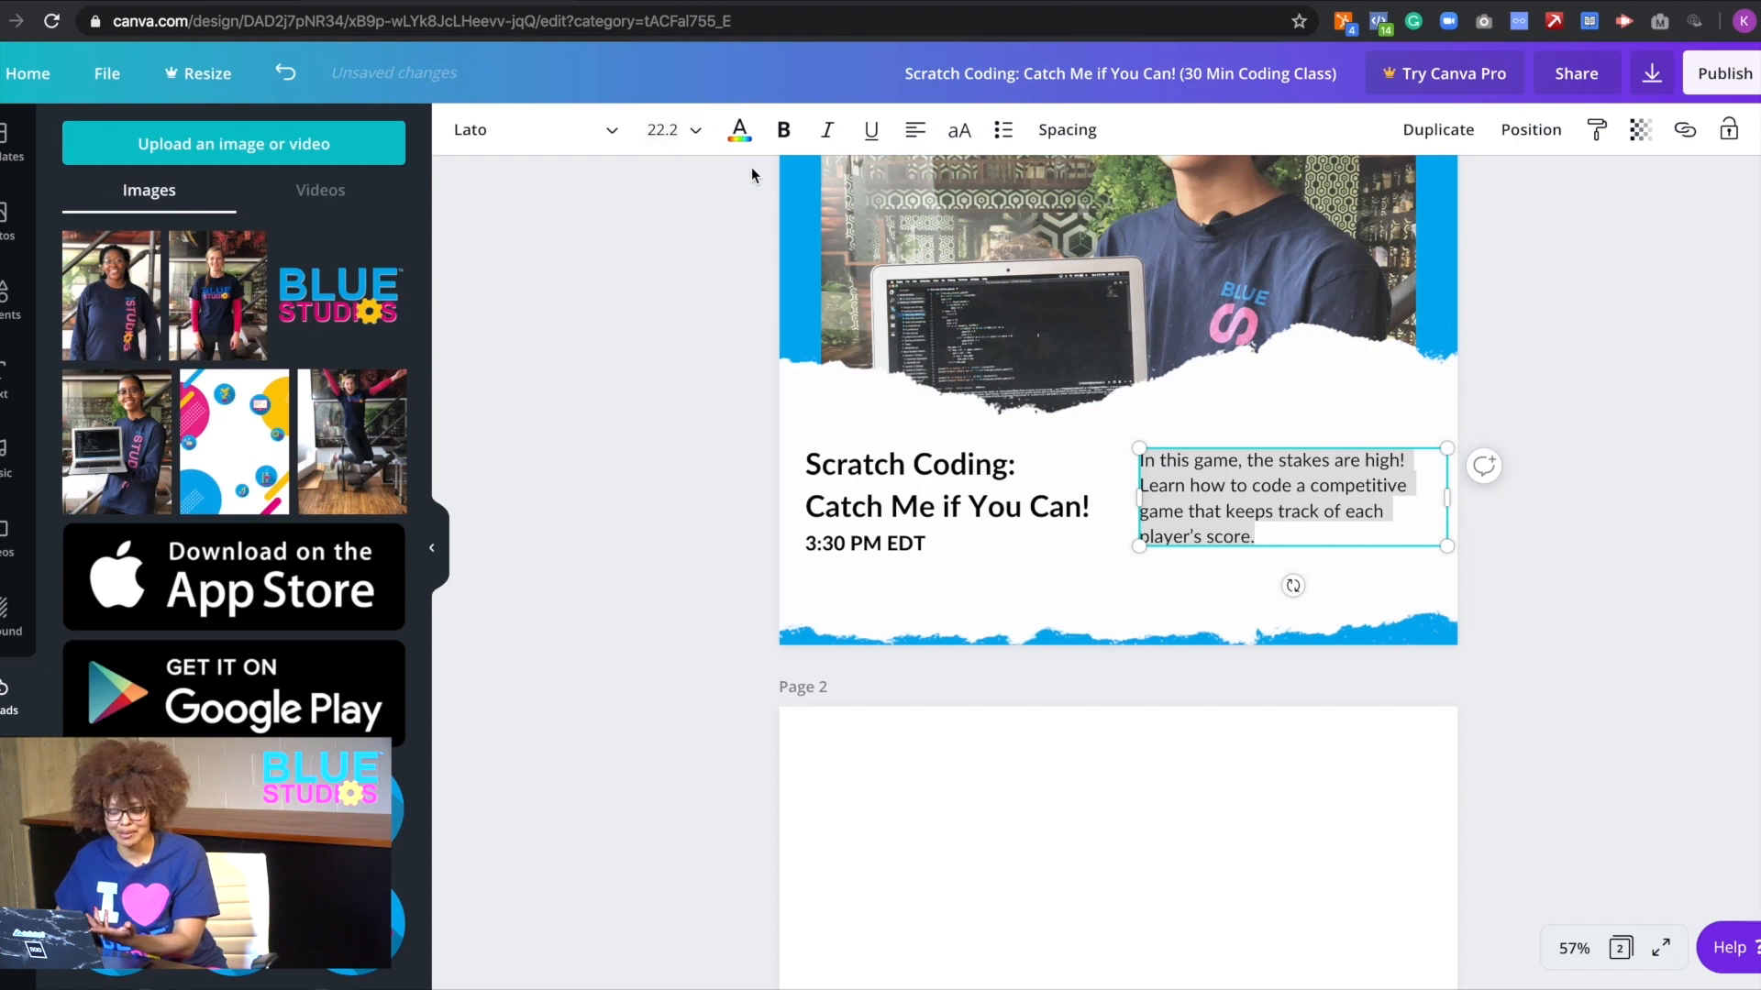
- Set the game description's font size to 23 and nudge the paragraph slightly down
click(662, 131)
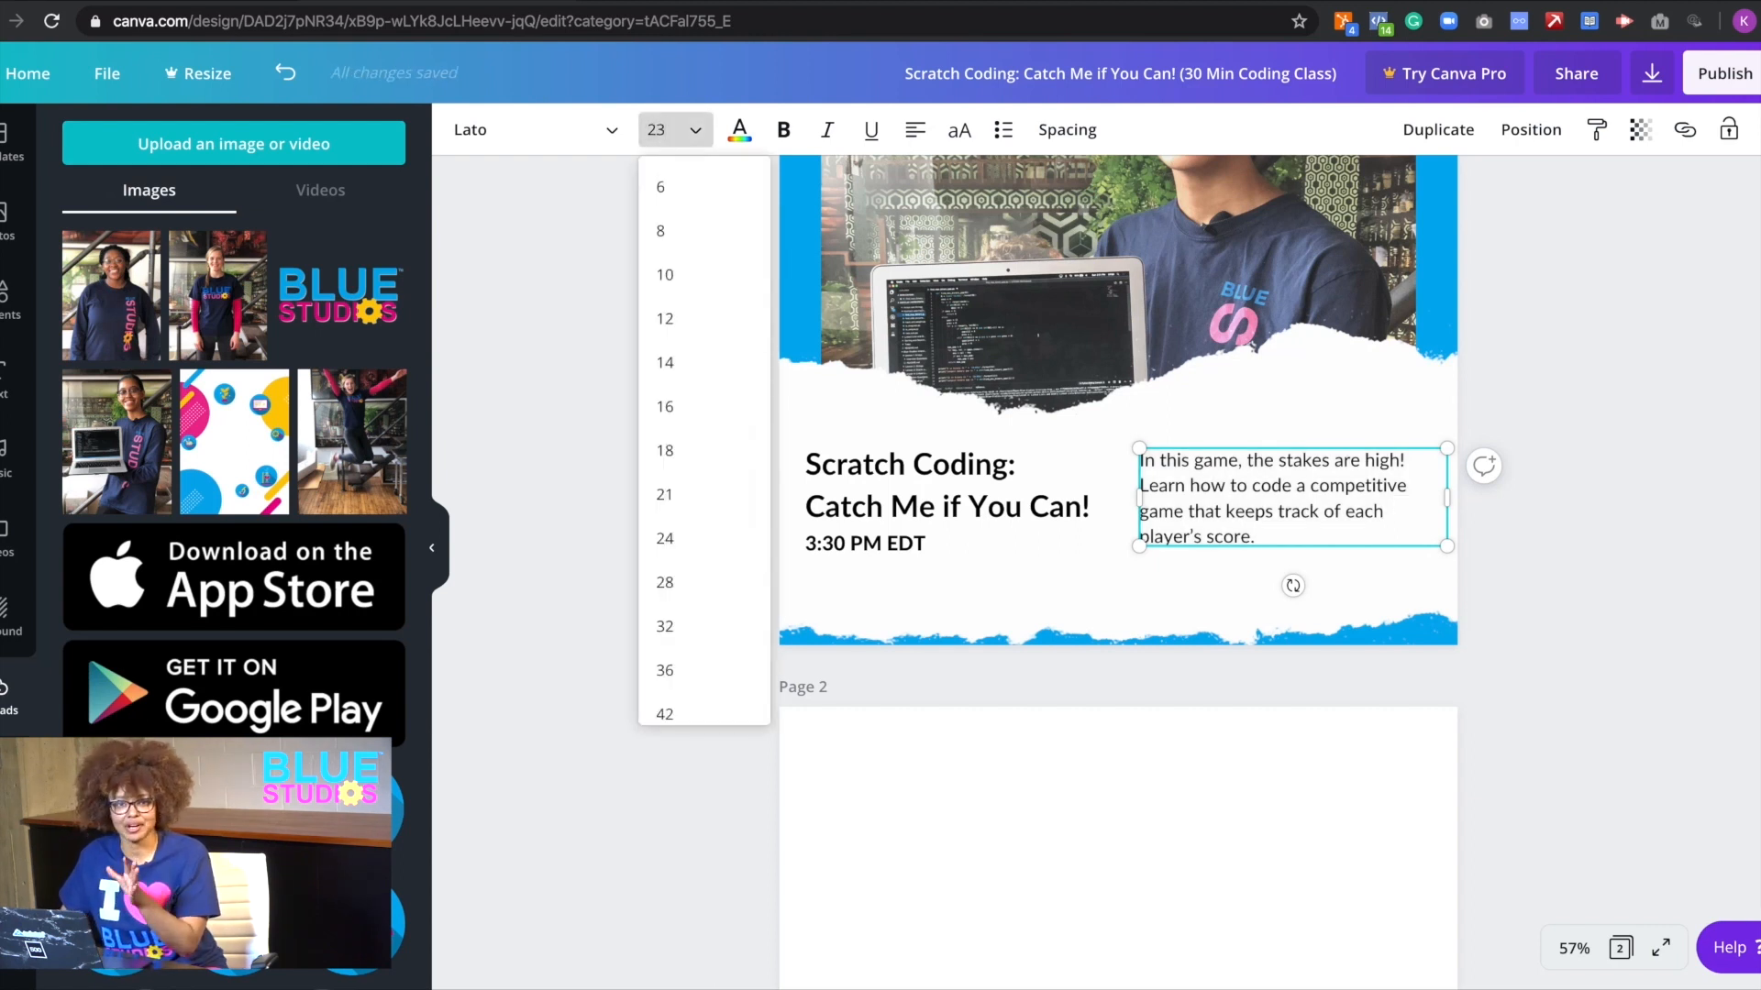
text(23)
key(Return)
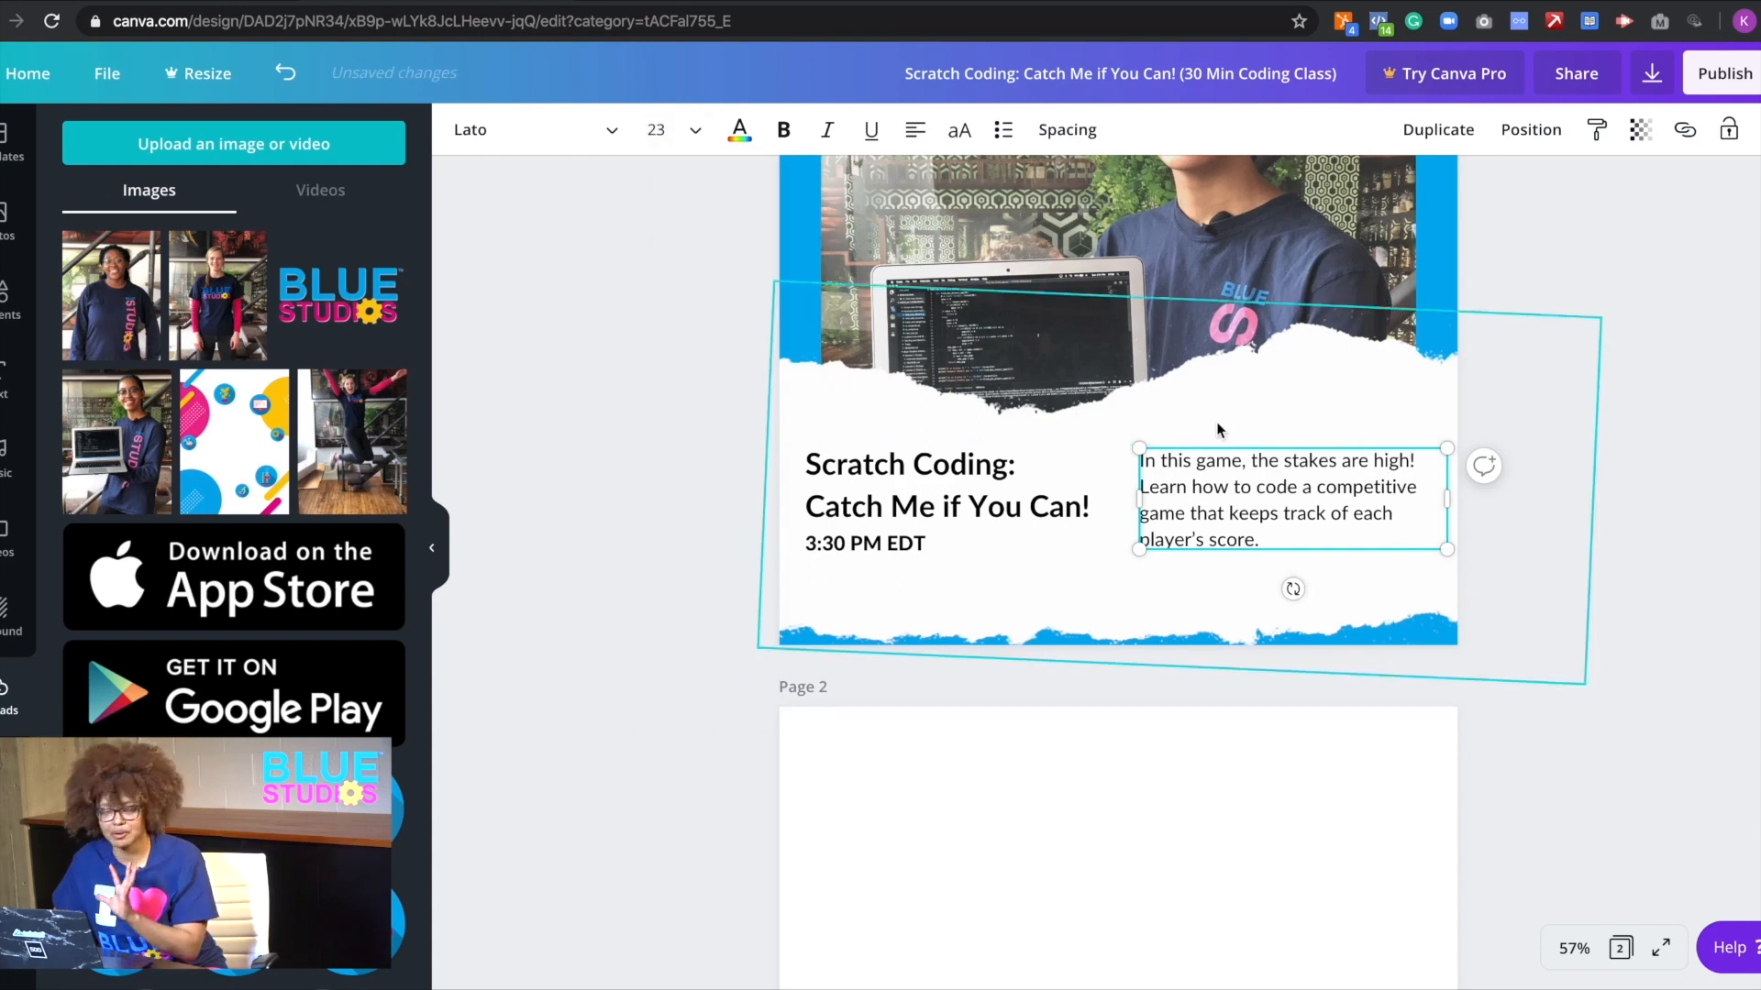
click(1006, 481)
drag(1218, 503, 1224, 508)
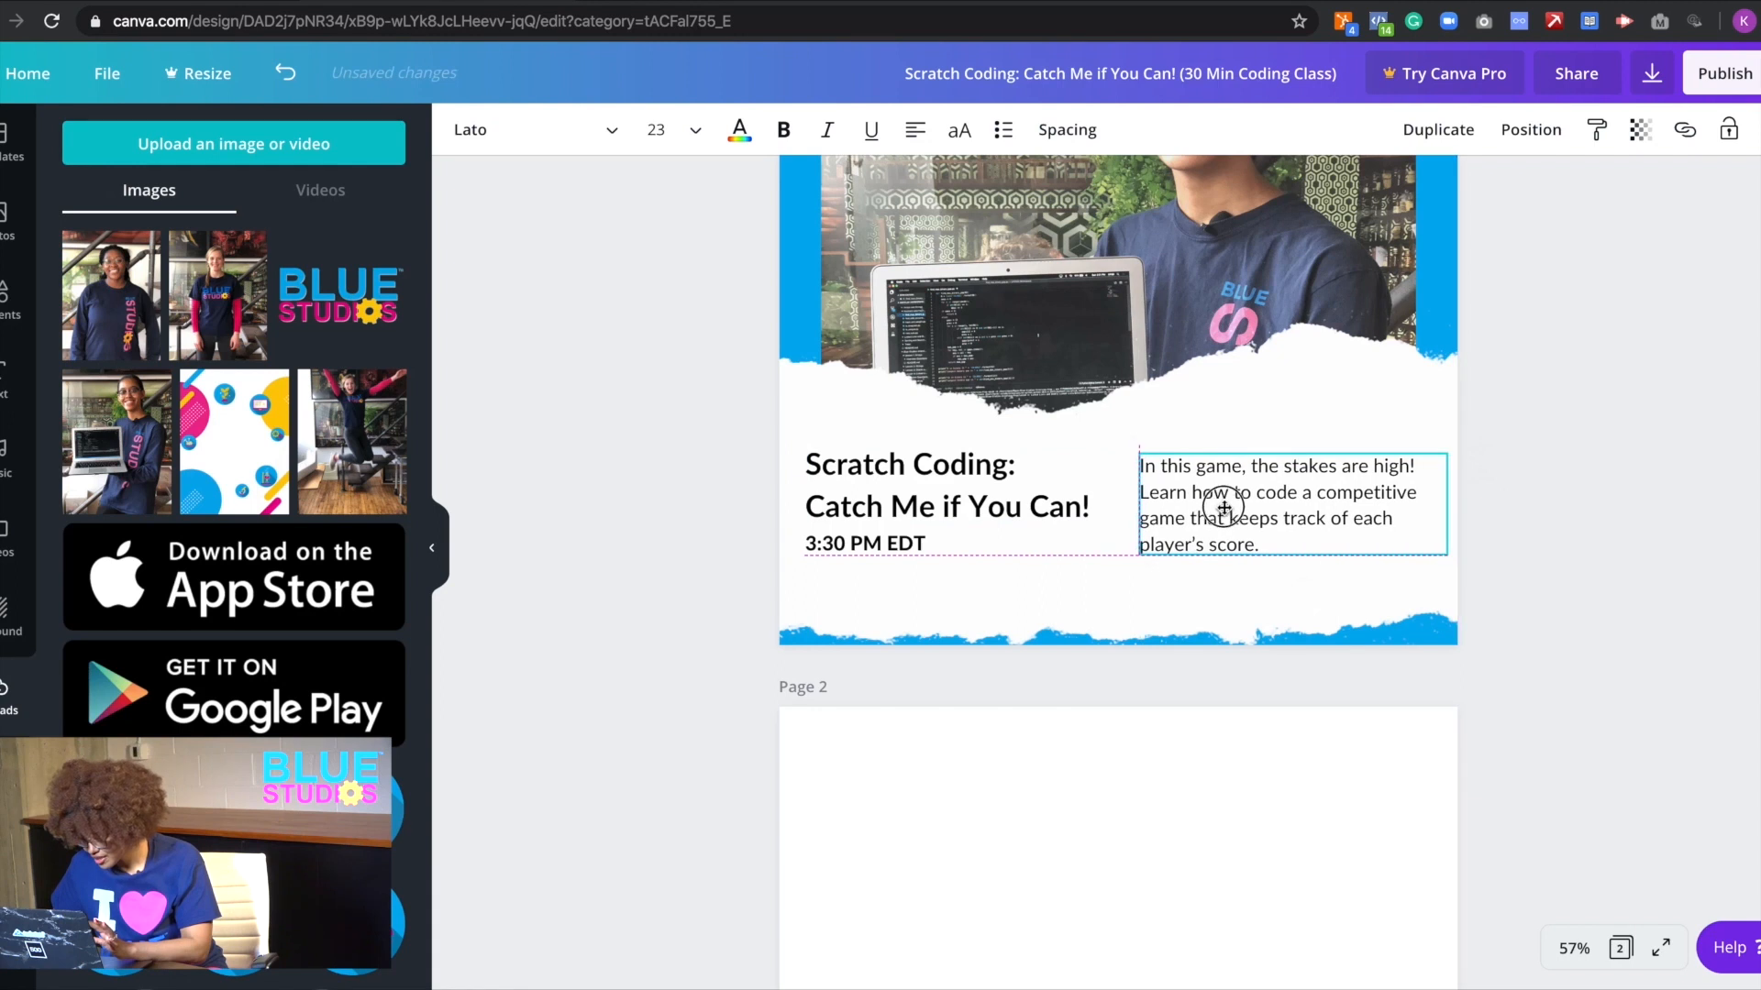
- Move the "Sign up for a free trial" text from page 2 to page 1, just above the bottom torn edge
scroll(1136, 657, down, 5)
drag(1114, 630, 1121, 372)
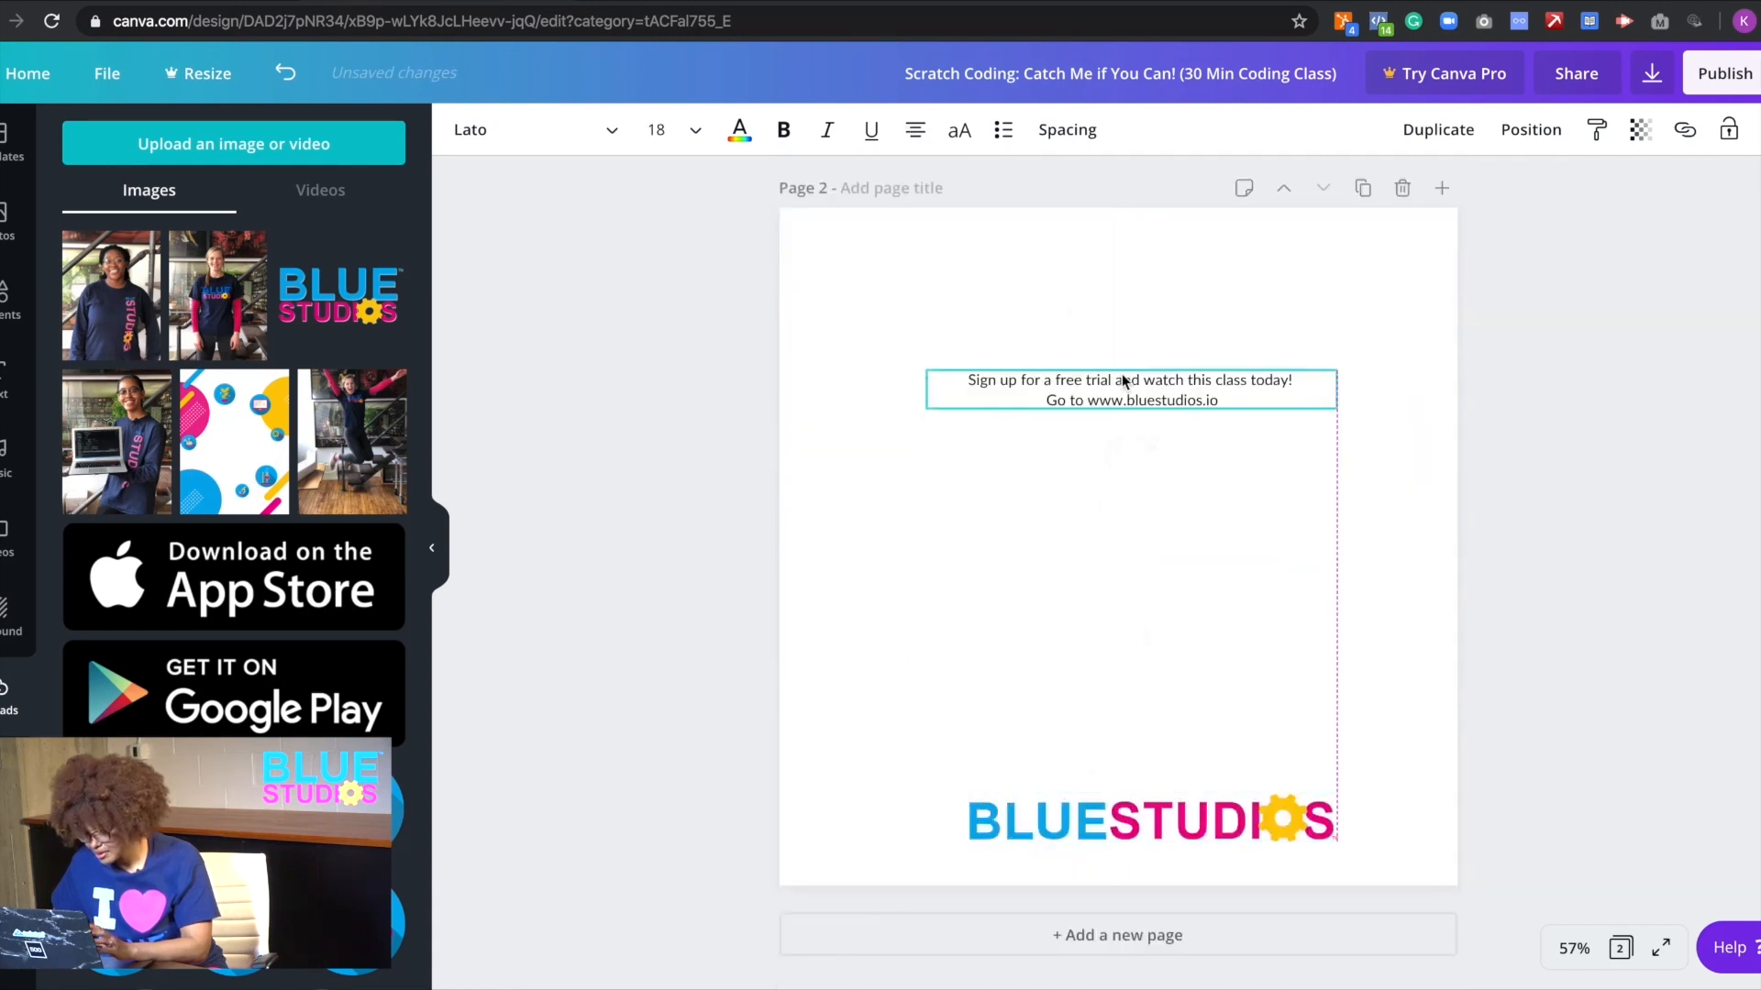
scroll(1116, 564, up, 5)
drag(1159, 806, 1150, 525)
- Set both lines of the sign-up text to font size 21
triple_click(1150, 517)
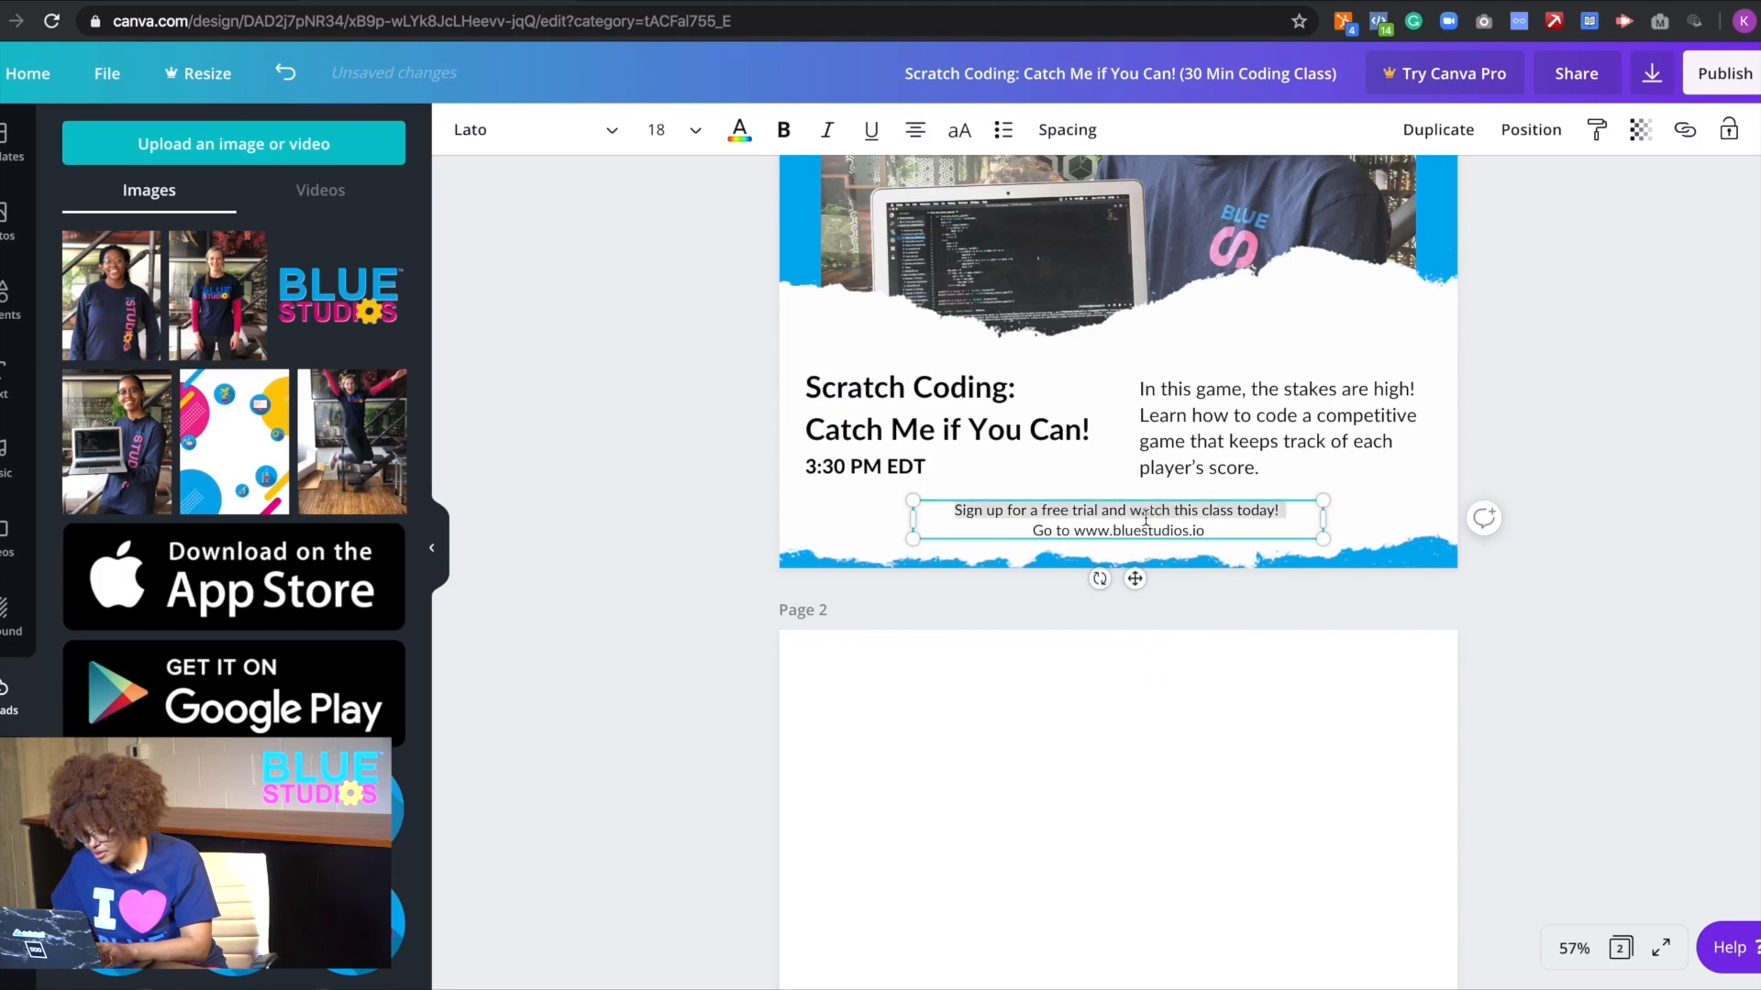
click(1185, 529)
drag(1203, 530, 862, 510)
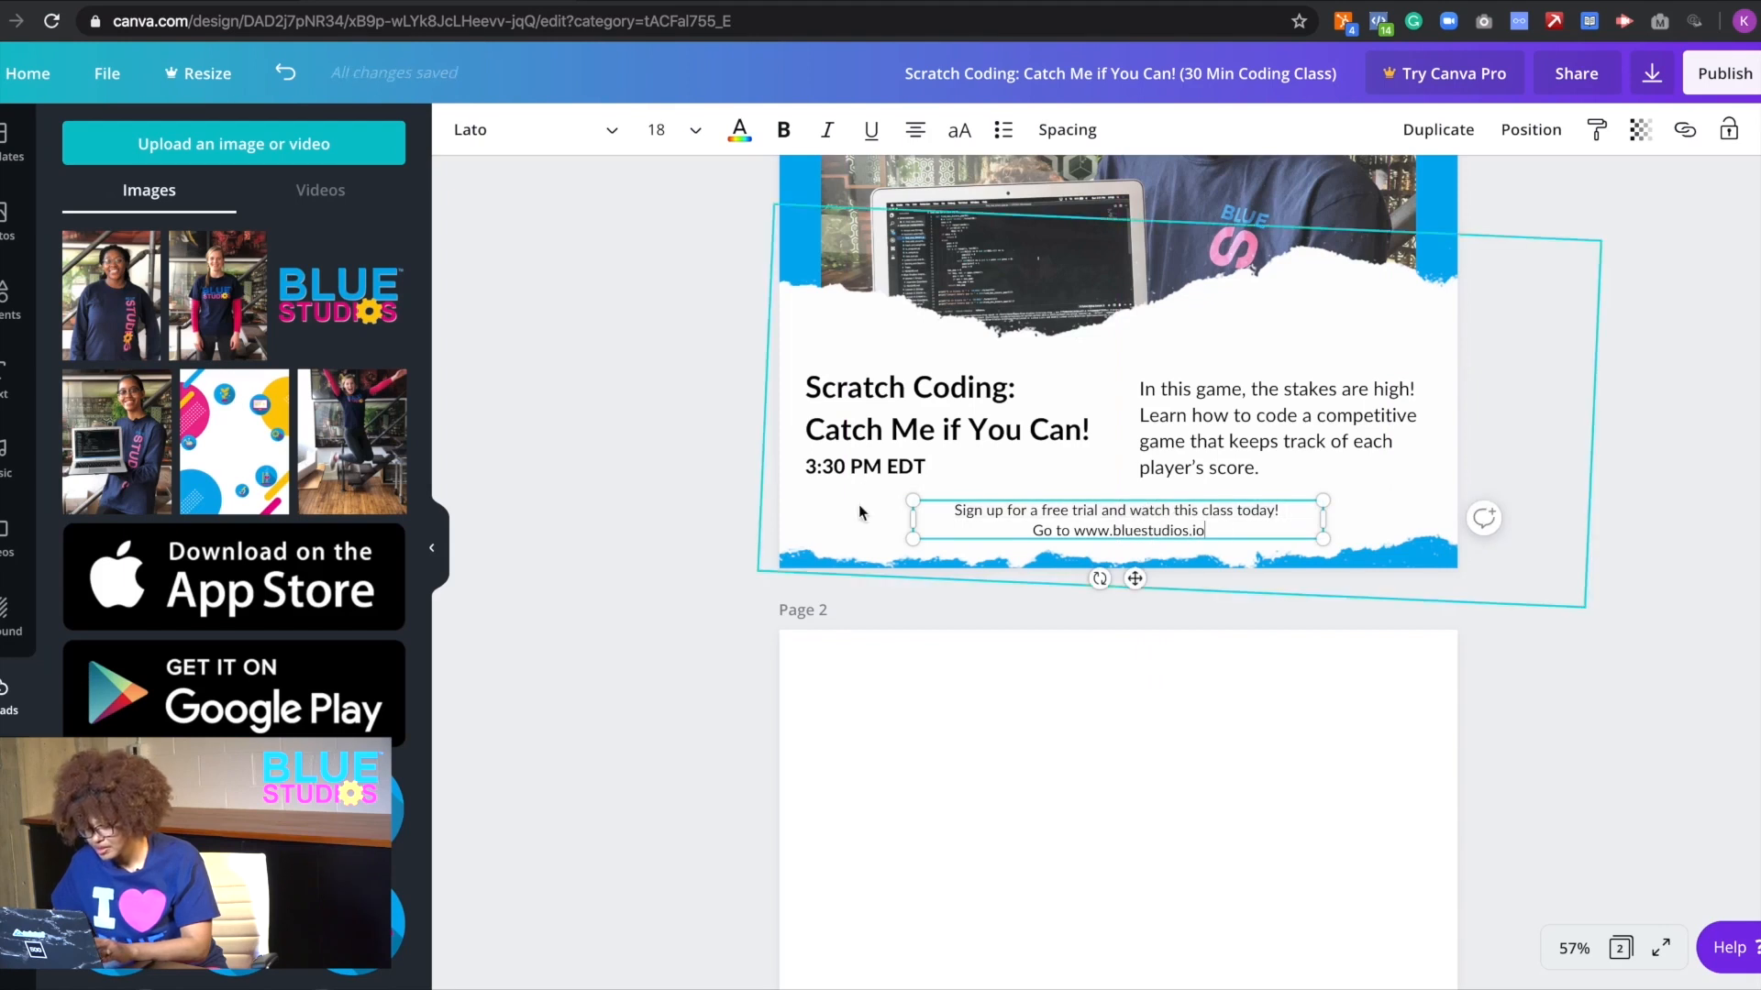
triple_click(997, 510)
key(ctrl+a)
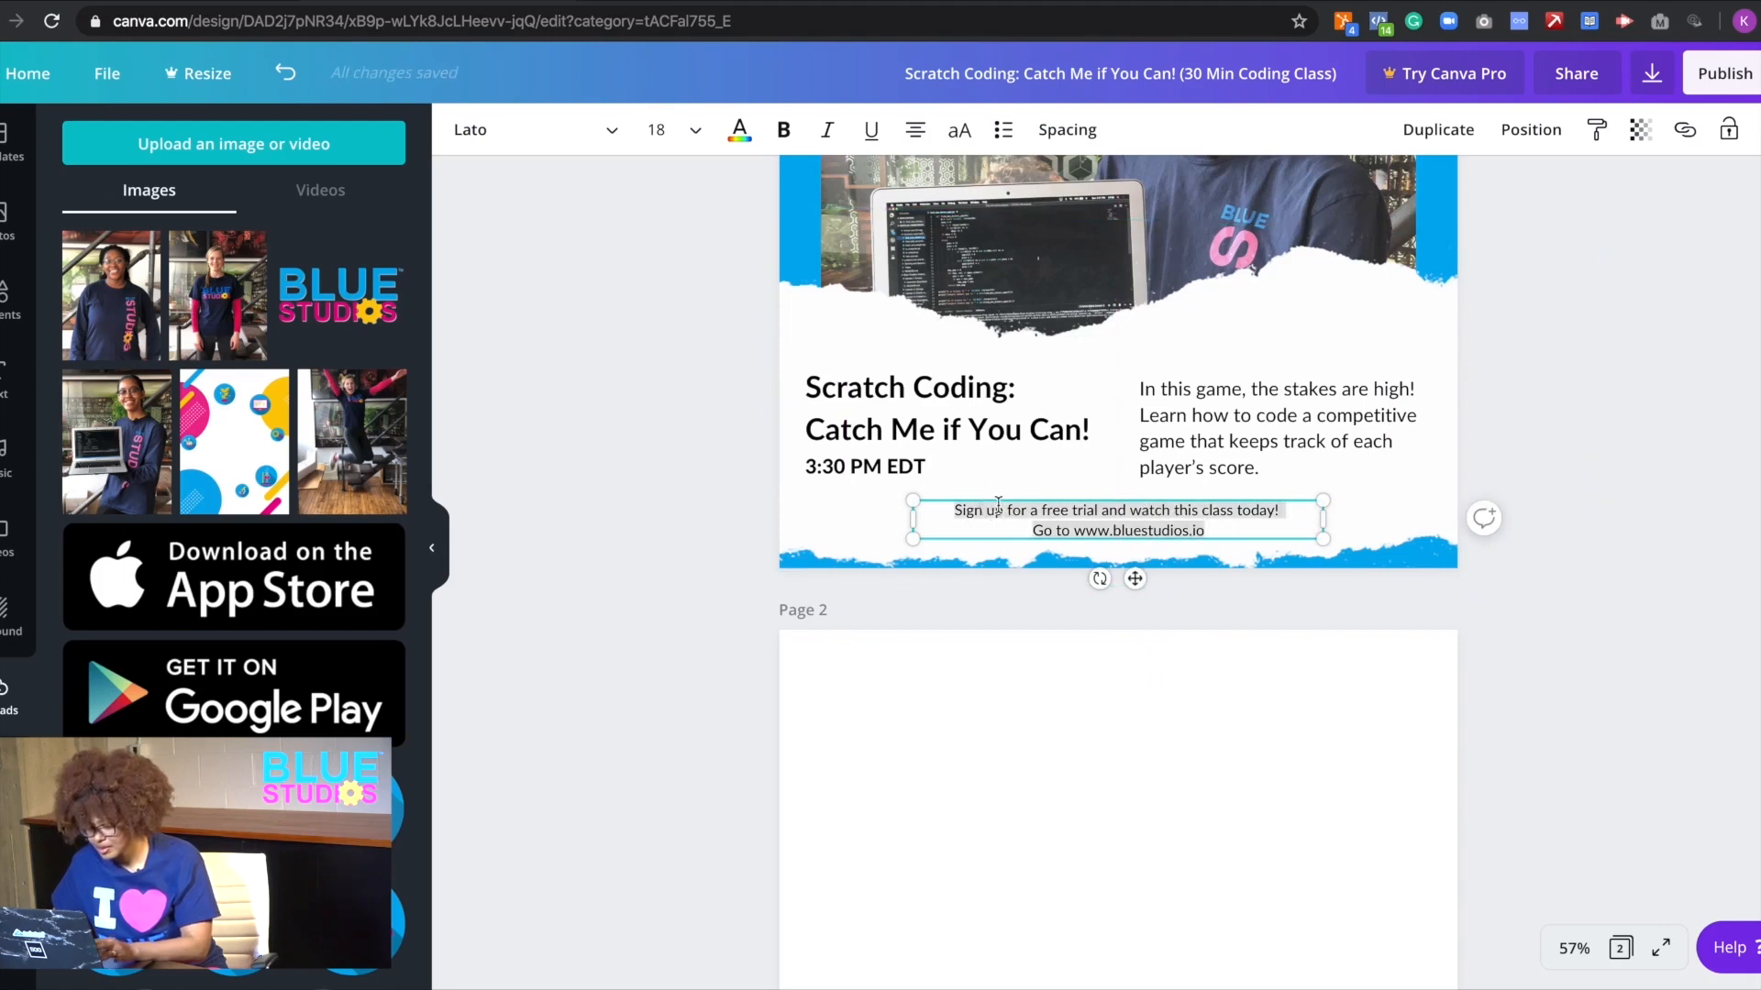
click(700, 130)
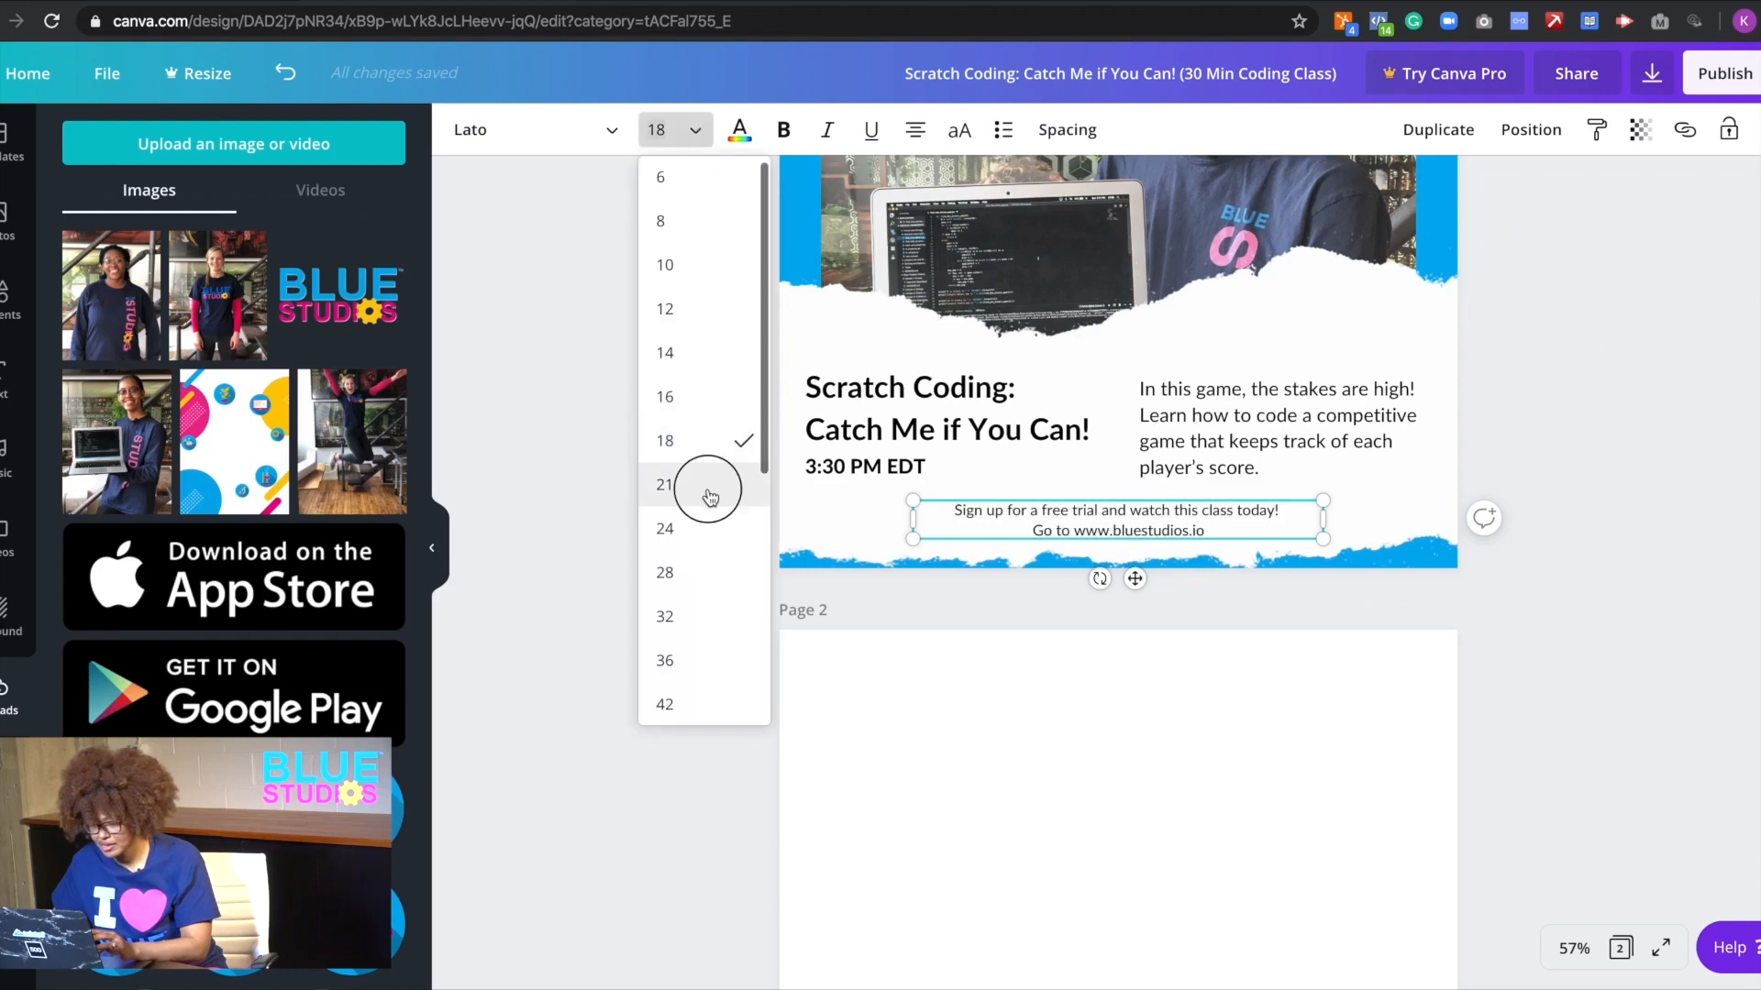
click(707, 489)
- Shift the description, title, time line and sign-up text slightly up to free space at the bottom of page 1
drag(1234, 446, 1241, 423)
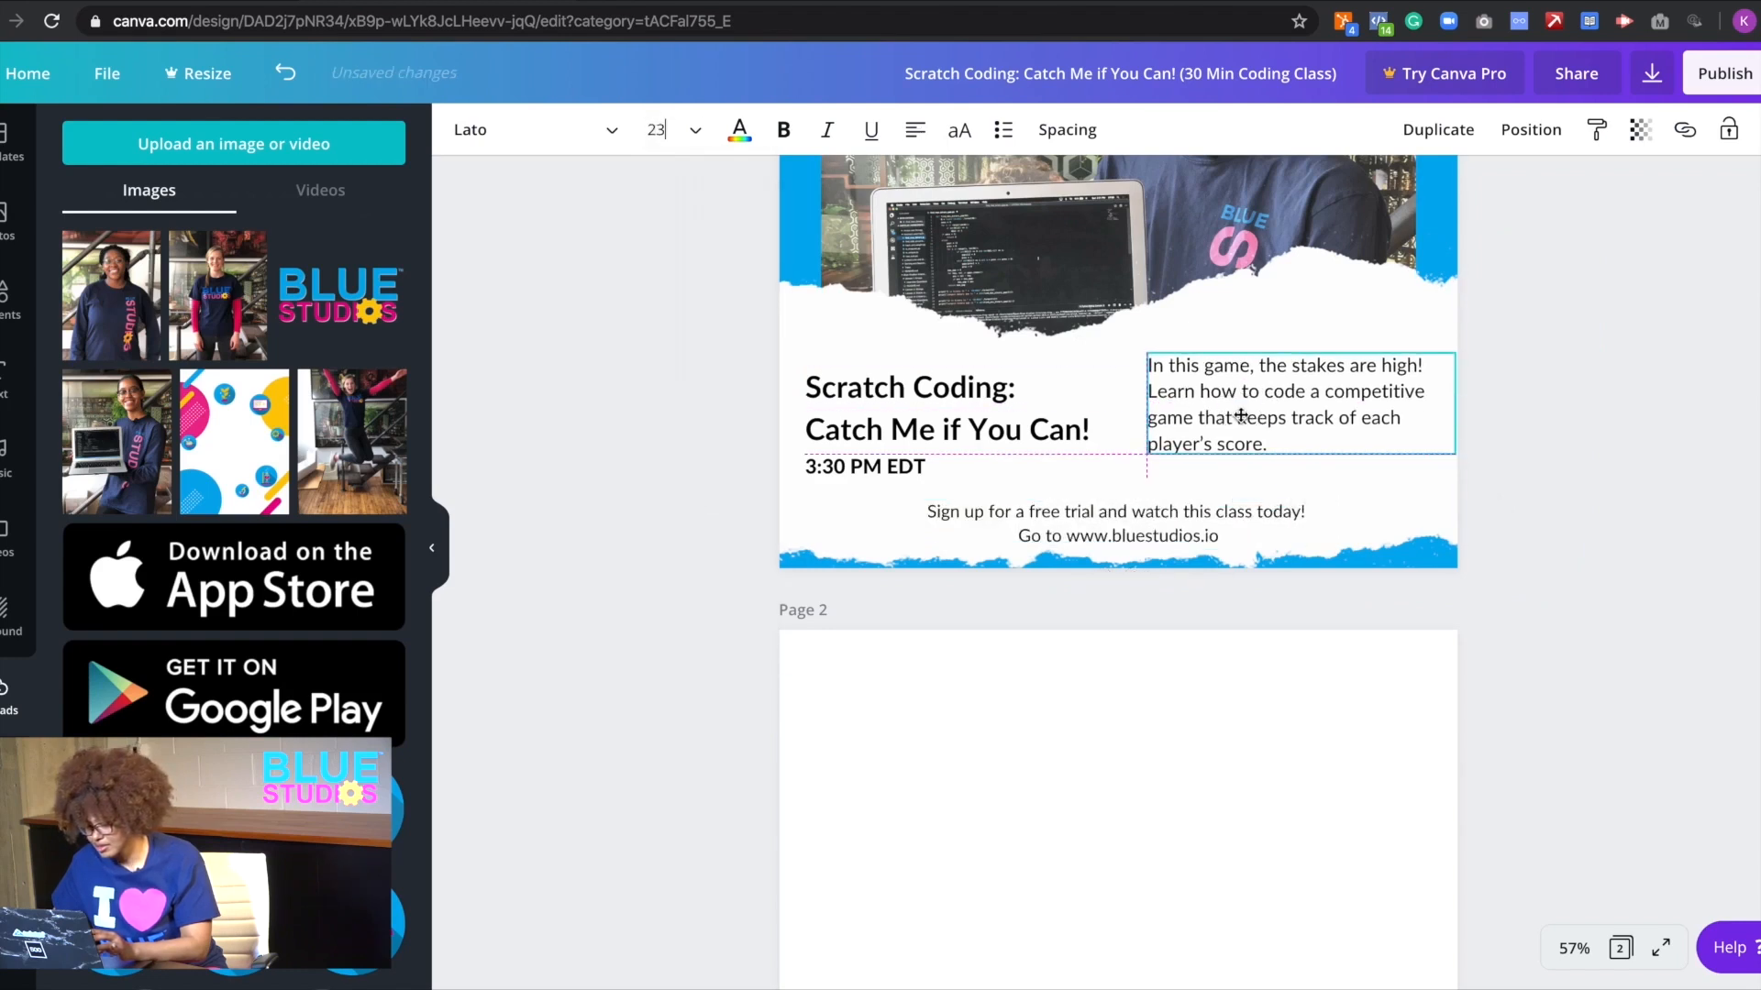
drag(1049, 430, 1048, 415)
drag(927, 463, 927, 449)
click(886, 513)
drag(994, 510, 999, 493)
click(1300, 393)
click(1300, 393)
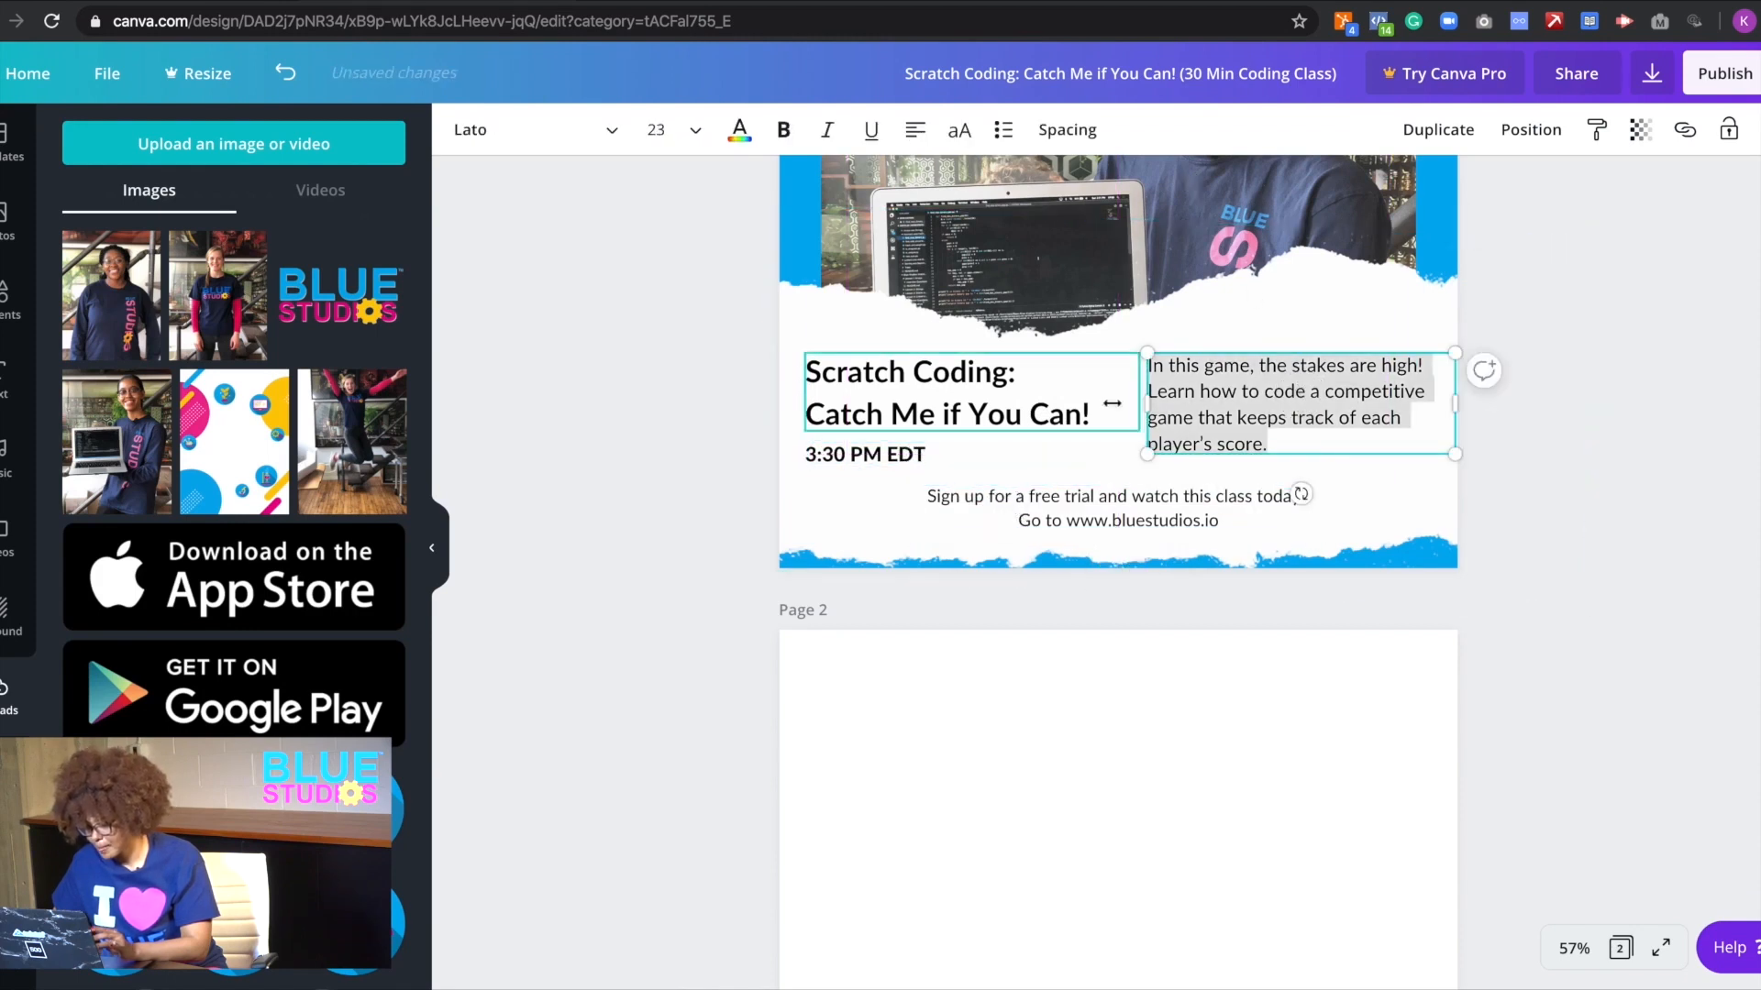
click(676, 467)
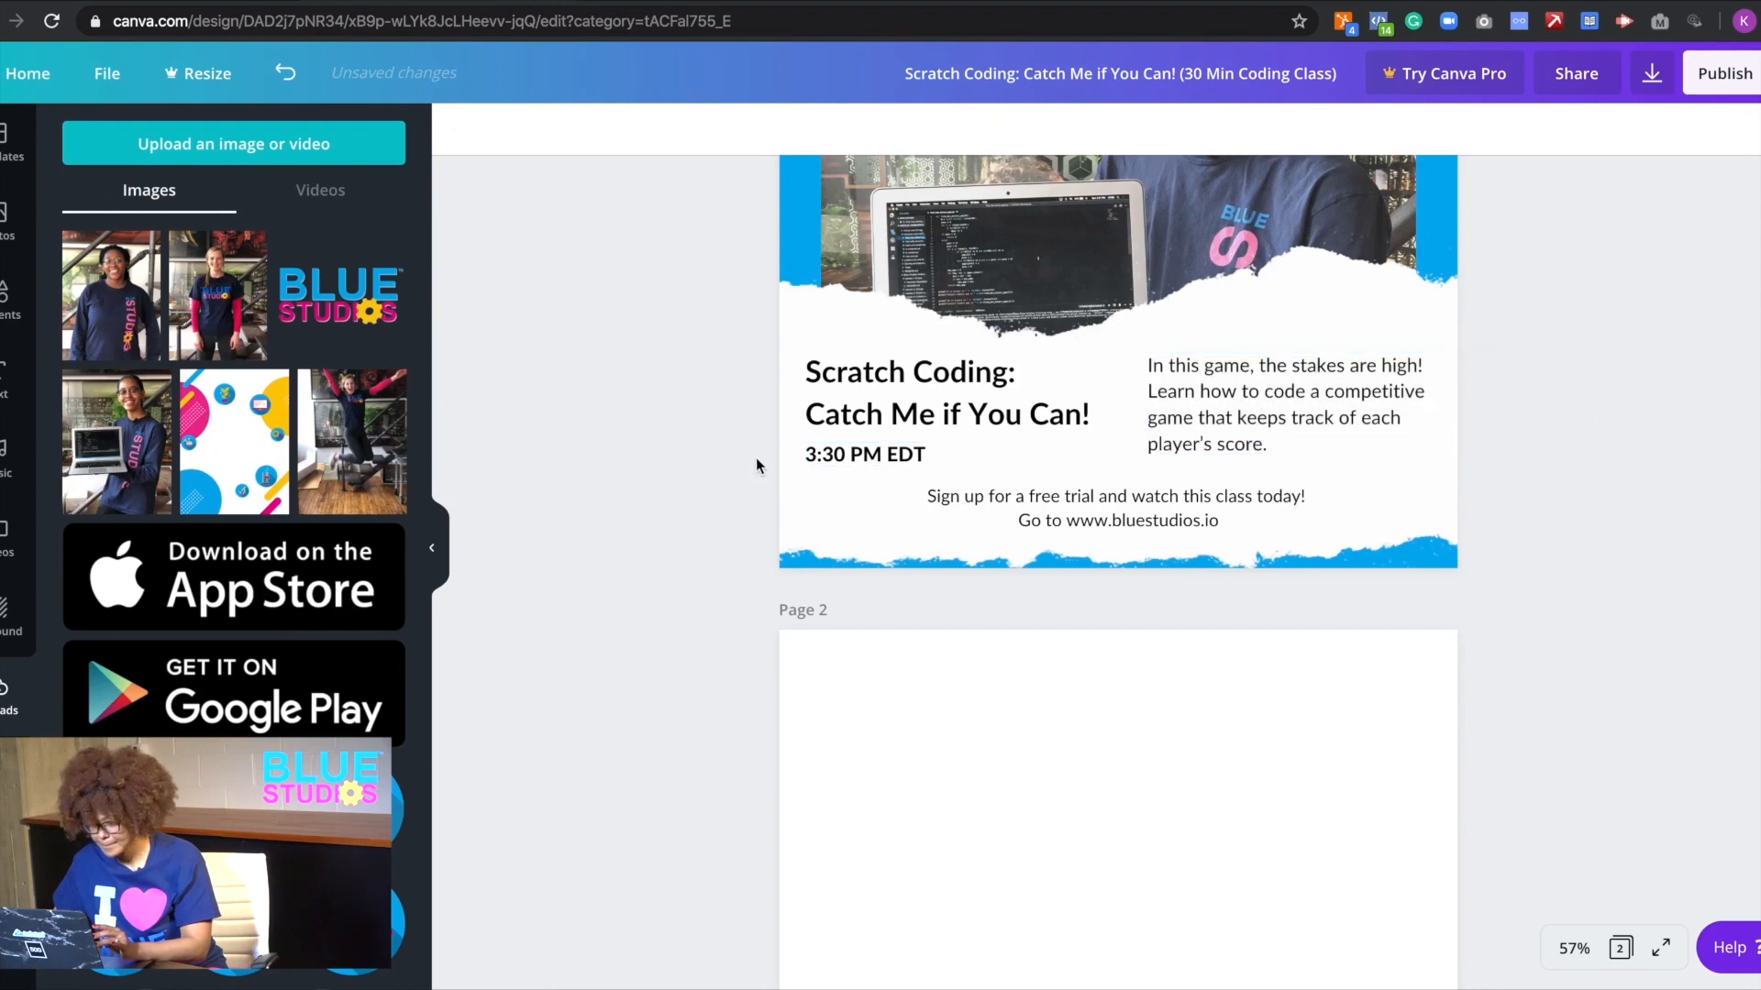
- Move the Blue Studios logo from page 2 to the bottom of page 1 and scale it down
scroll(898, 447, up, 3)
scroll(899, 439, up, 1)
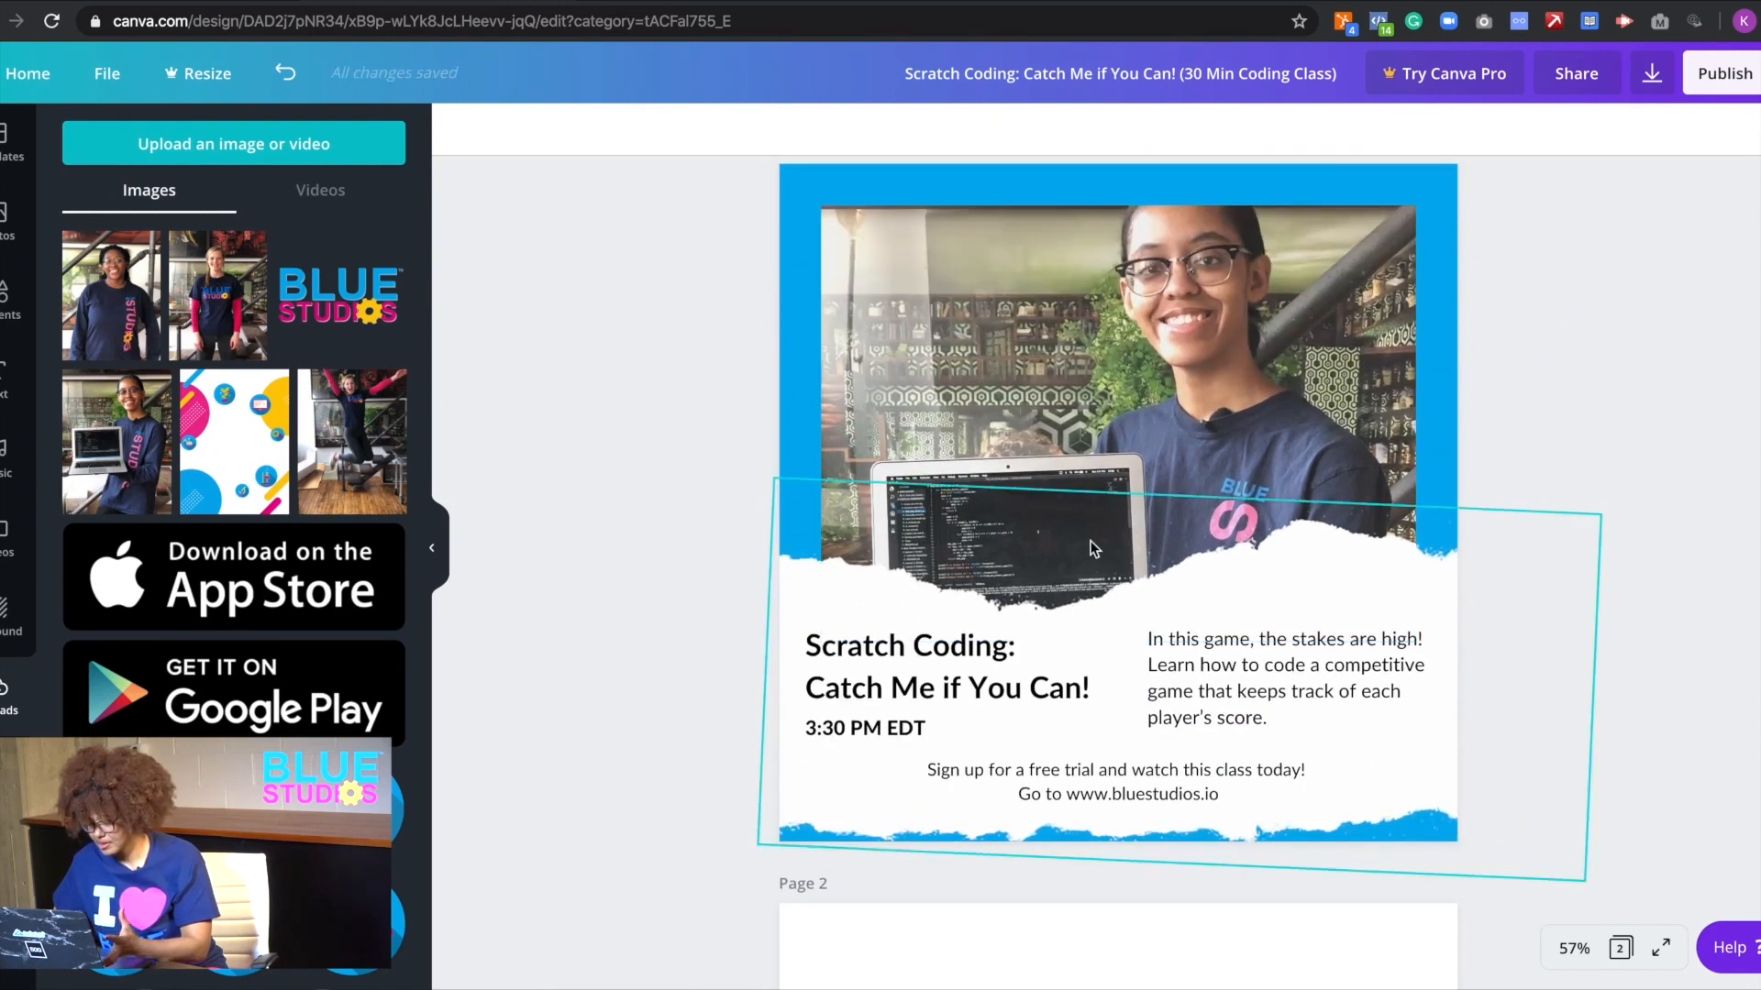
scroll(852, 811, down, 6)
drag(1151, 963, 1144, 453)
scroll(1098, 439, up, 5)
drag(1146, 931, 1284, 552)
drag(1442, 573, 1195, 752)
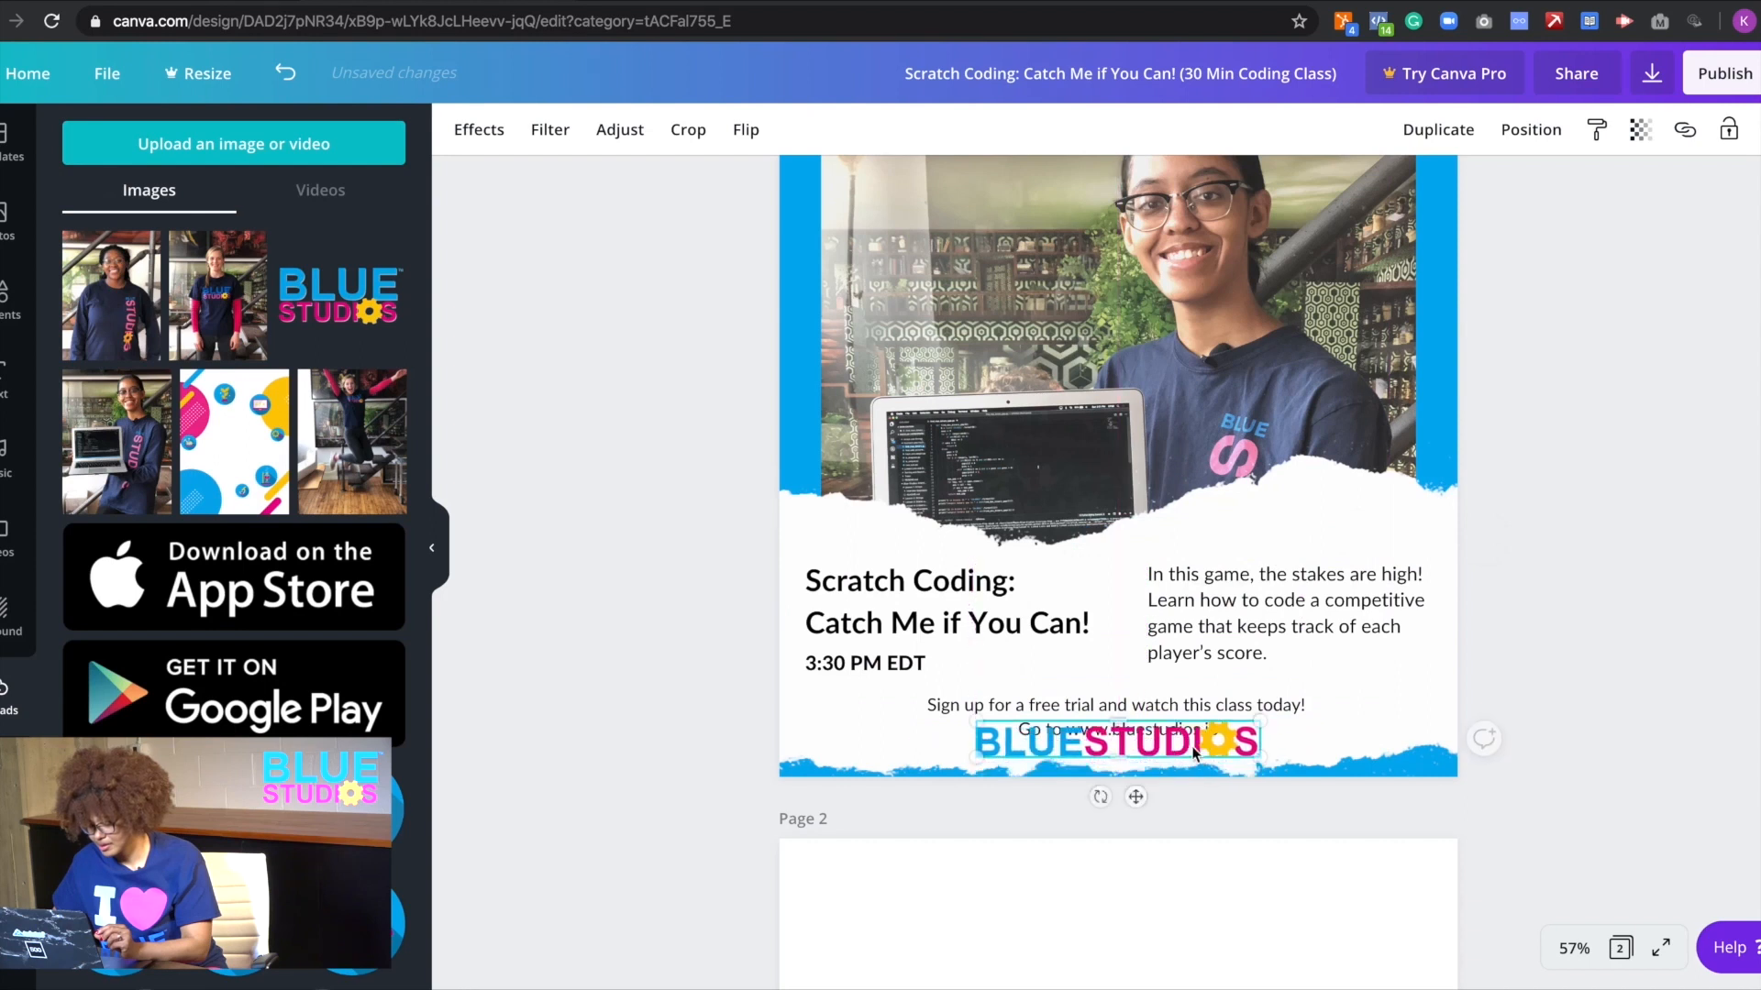
- Shrink the "Scratch Coding: Catch Me if You Can!" title slightly, then narrow the time line's box and fit it closely beneath
click(1007, 636)
drag(1135, 640, 1098, 625)
drag(902, 669, 903, 650)
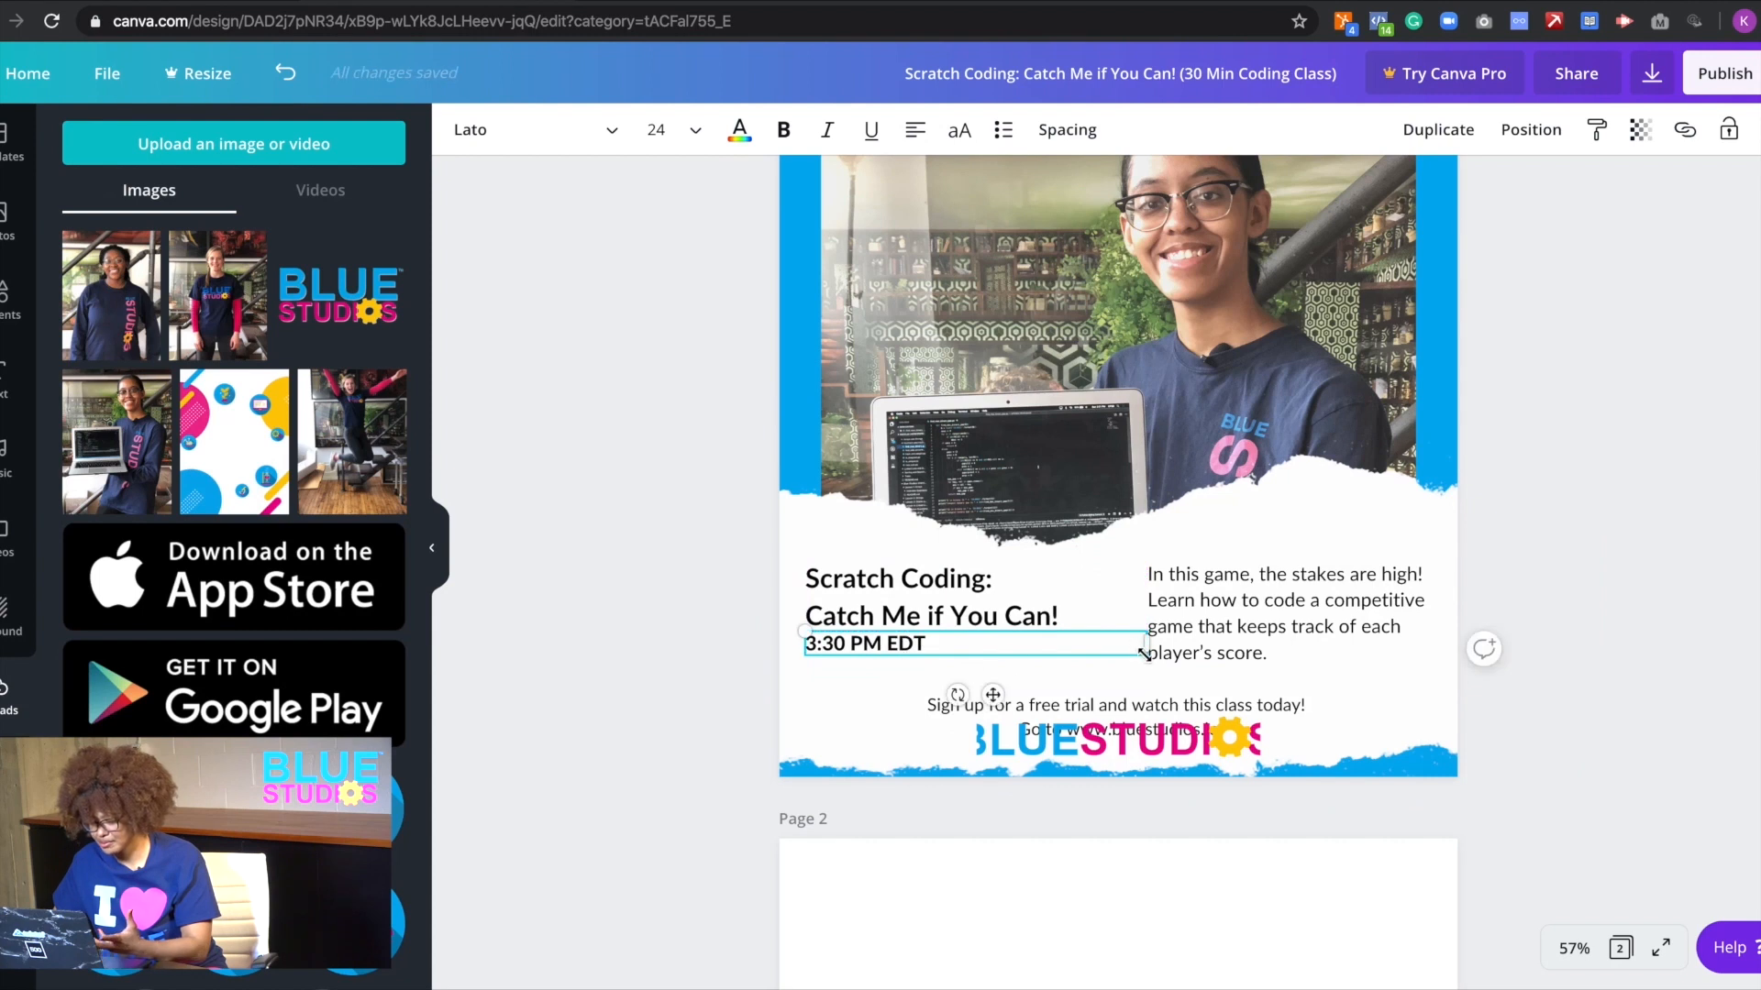
drag(1120, 645, 1039, 646)
drag(876, 644, 877, 652)
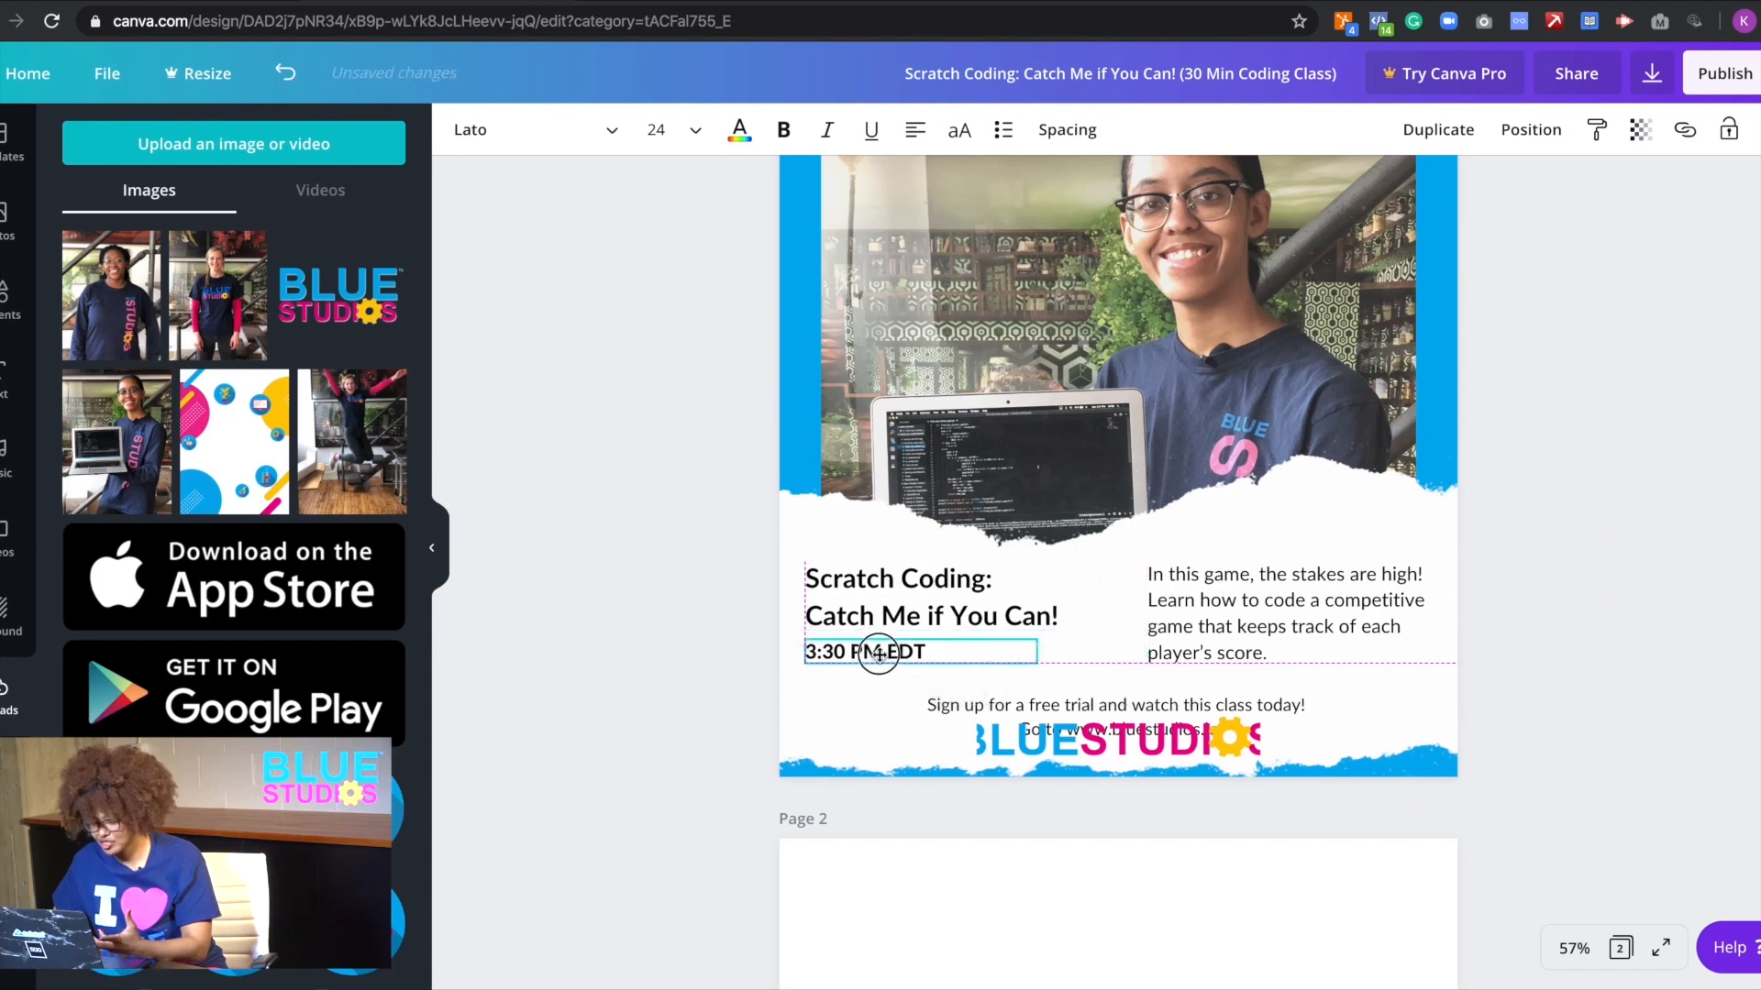
- Reflow the description into three lines with "Learn" starting the second, and shift the paragraph slightly down and left
click(1182, 622)
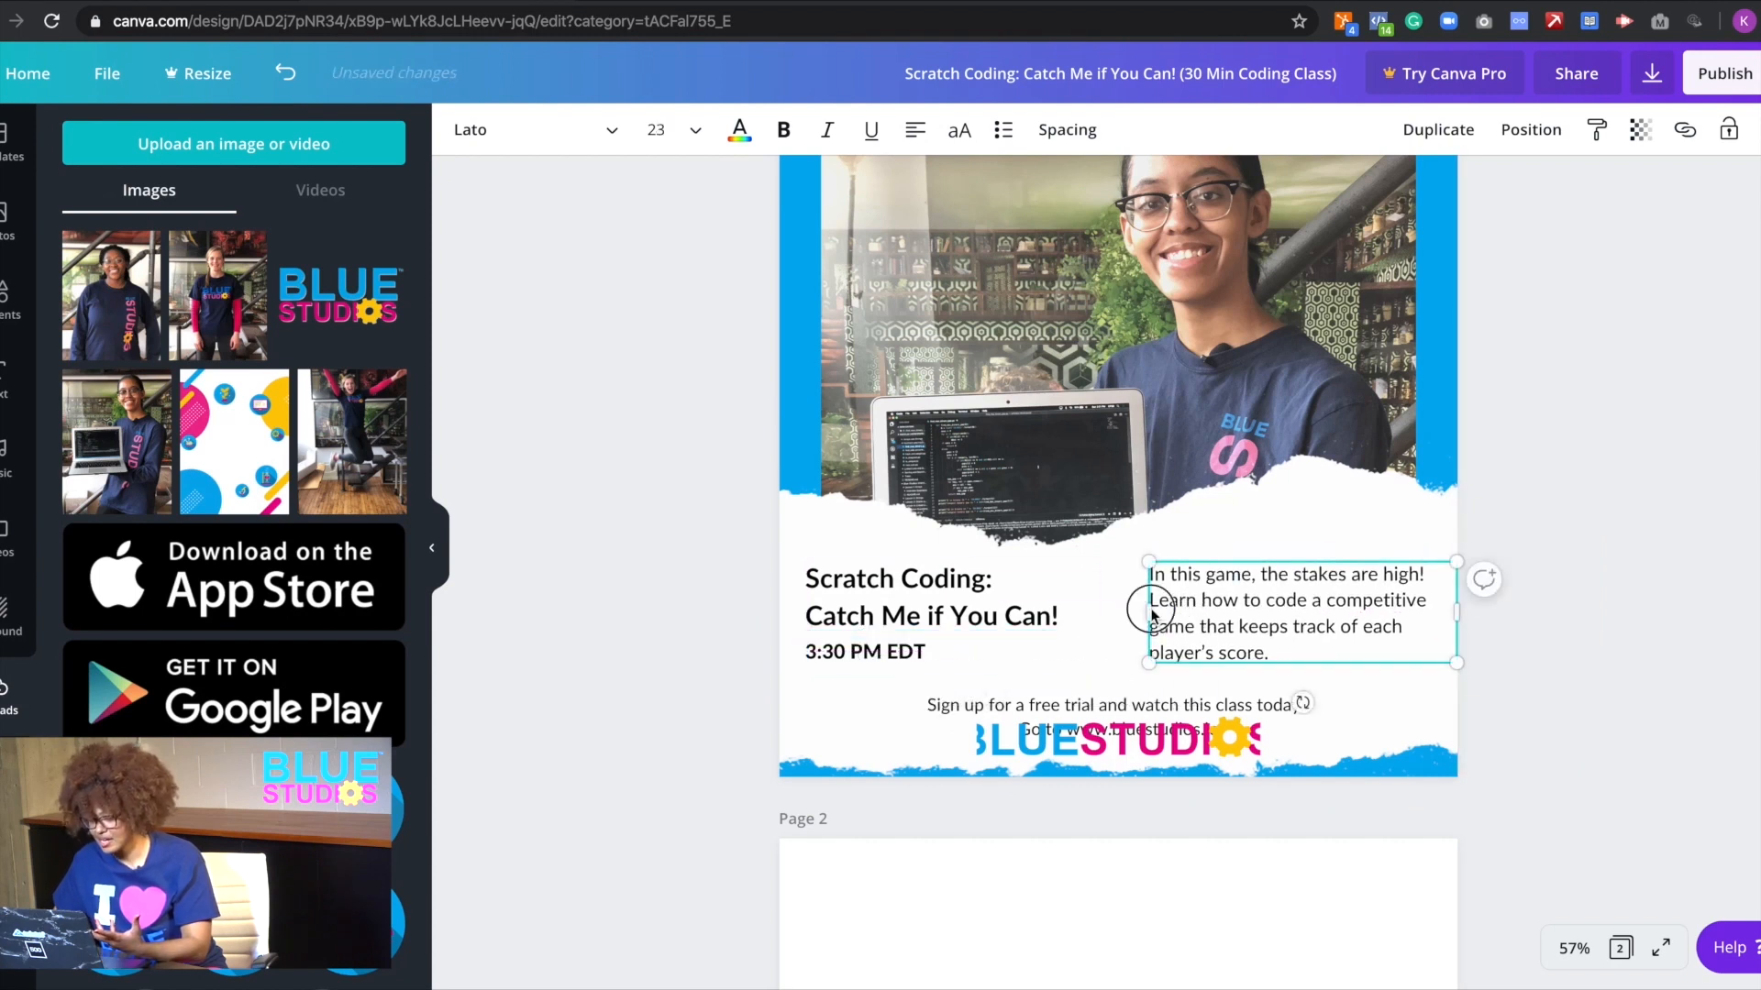
drag(1127, 609, 1125, 603)
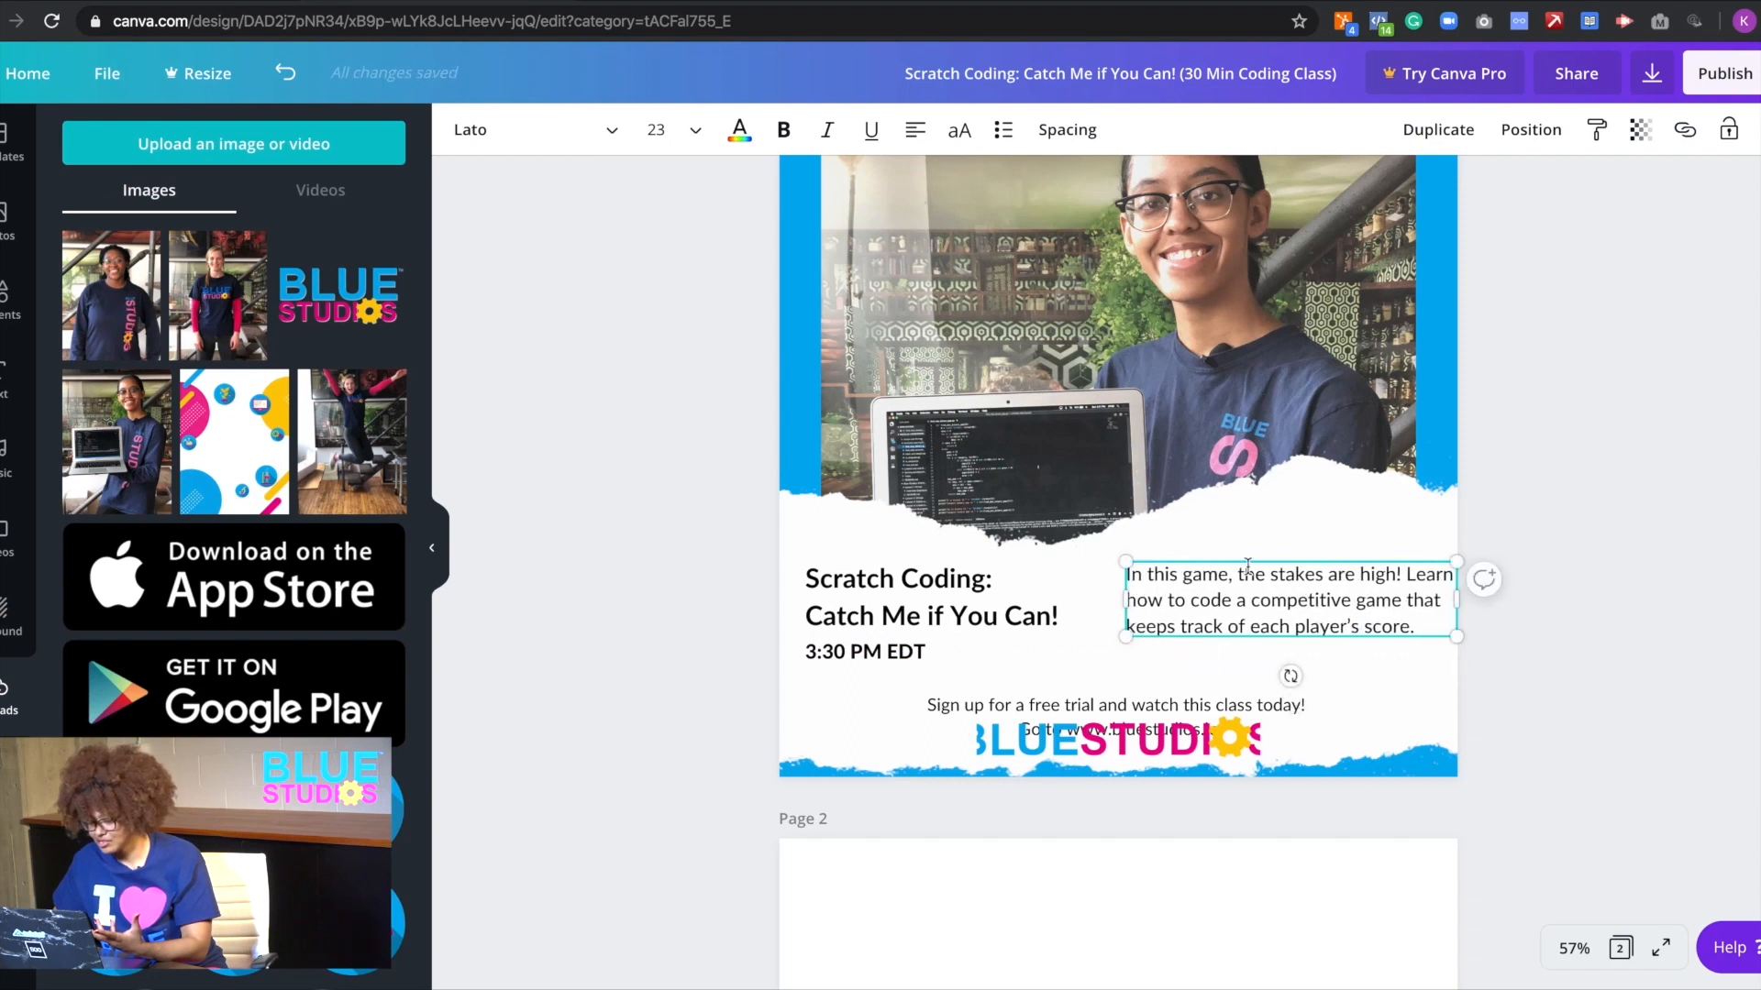
key(Return)
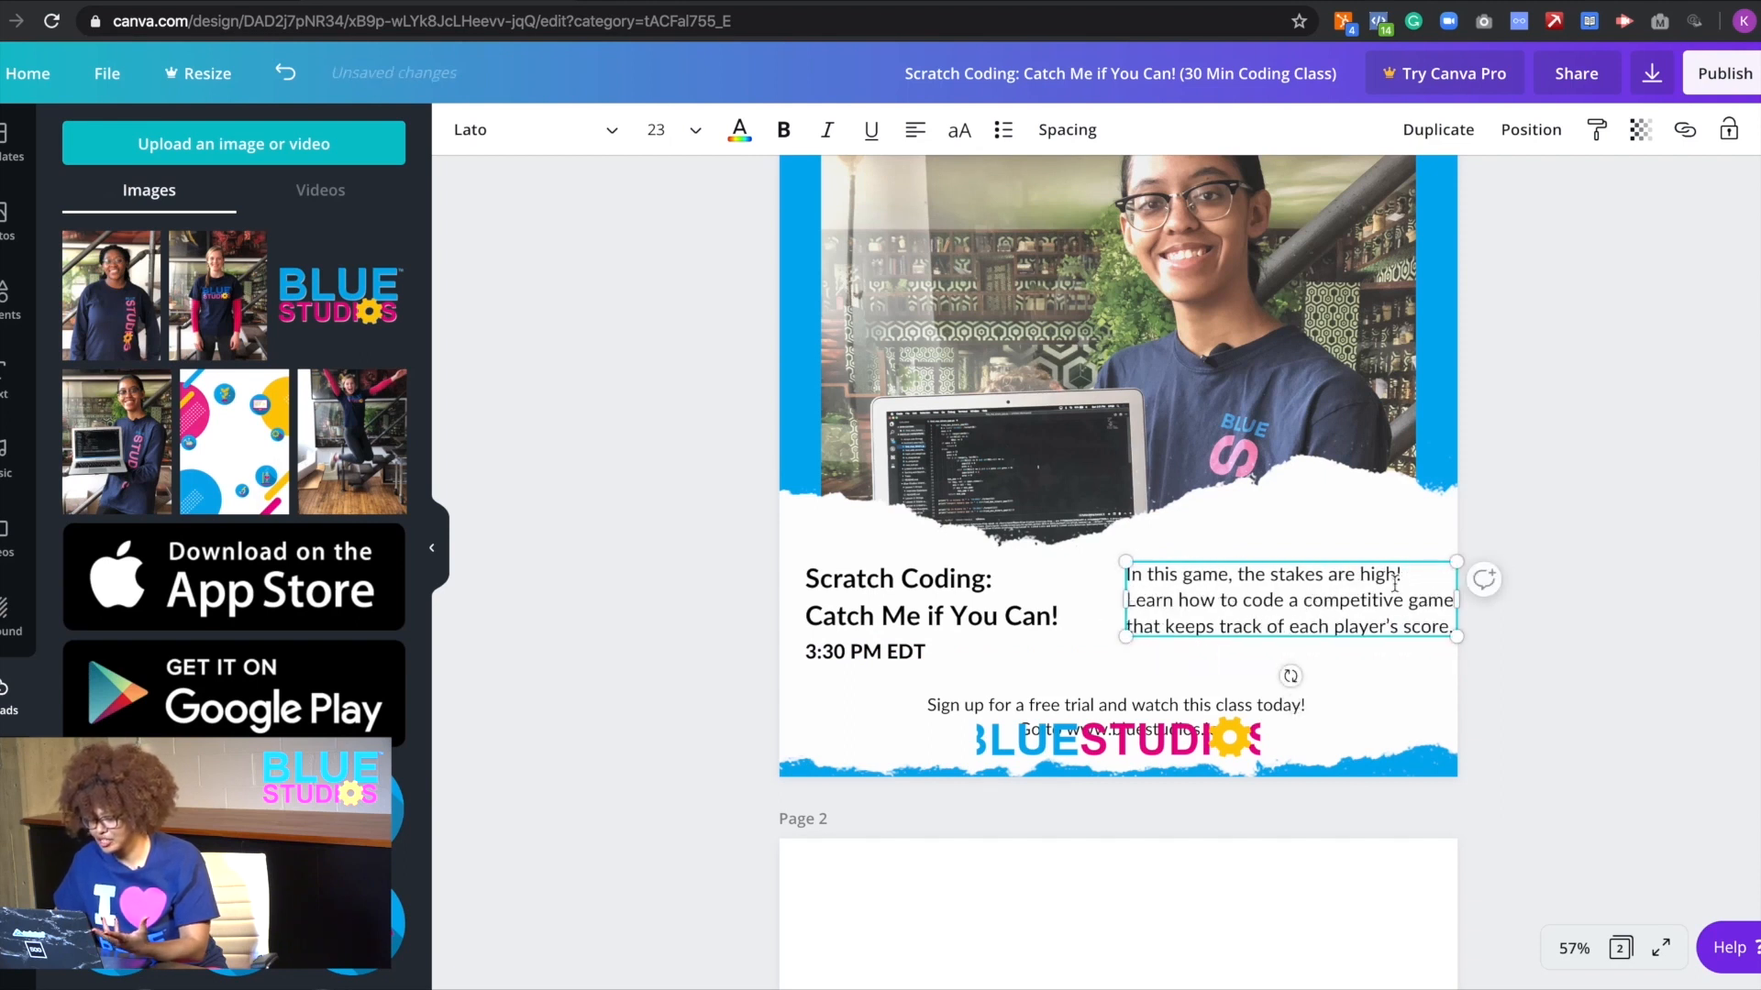
drag(1349, 560, 1332, 570)
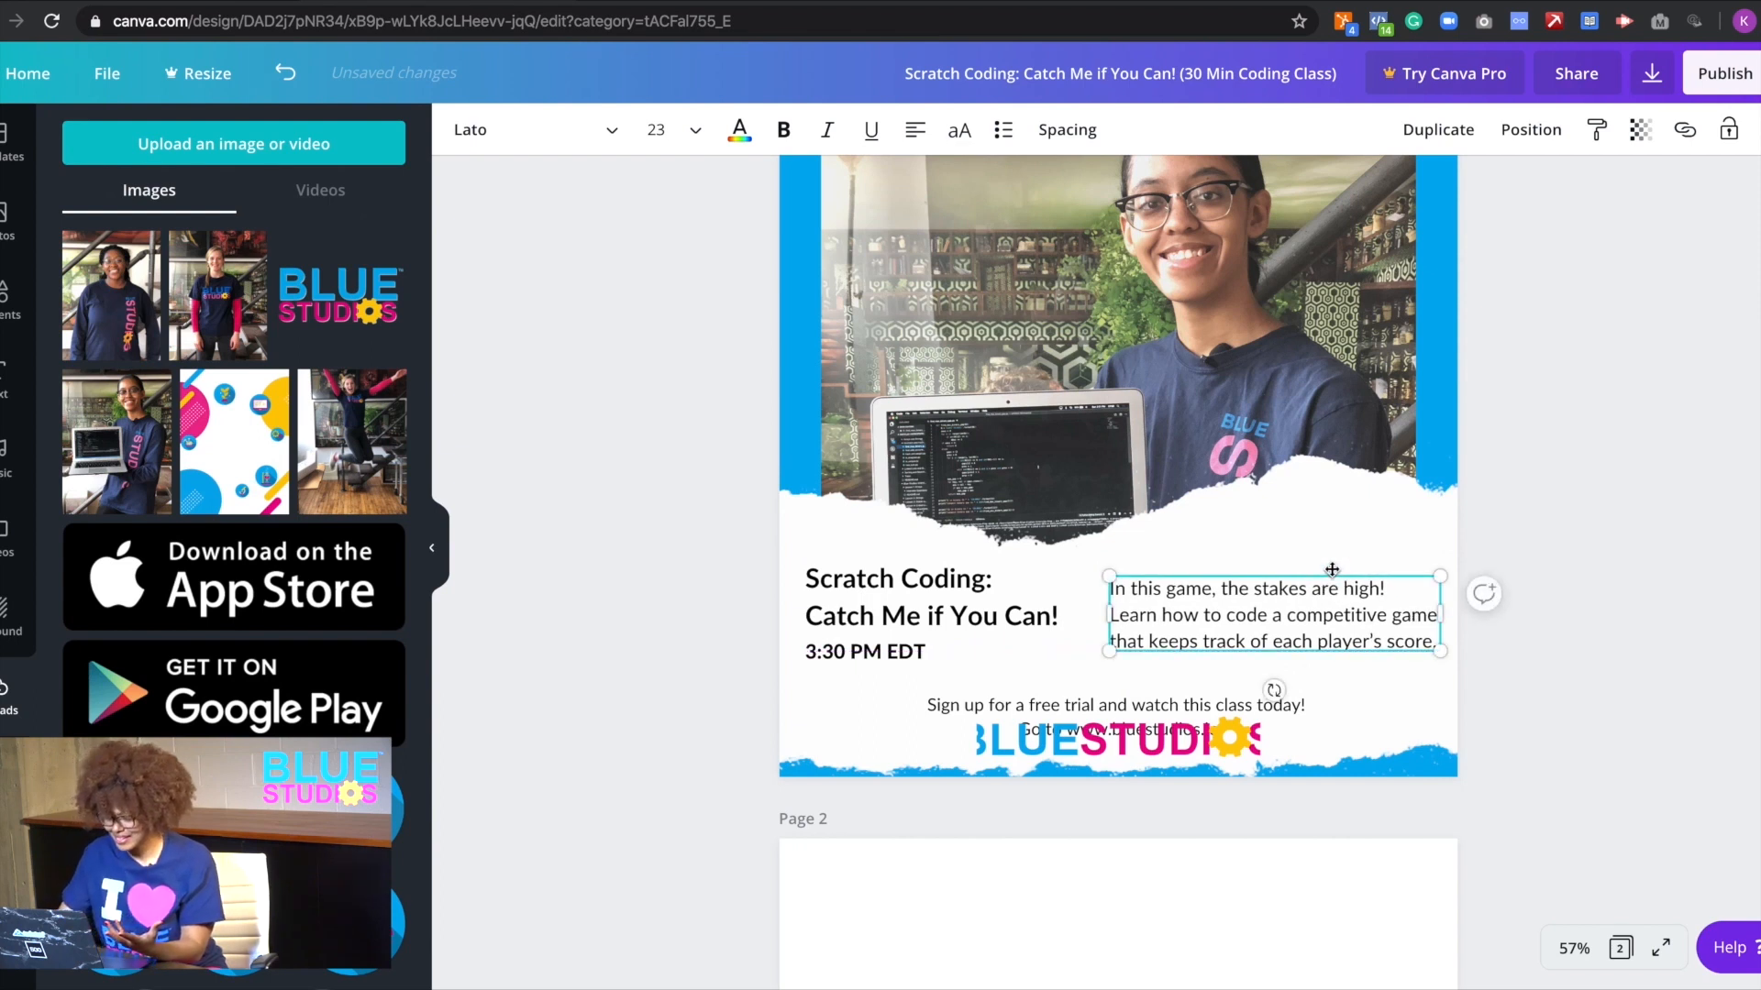
key(XF86MonBrightnessUp)
- Raise the sign-up text and fit the reduced Blue Studios logo centred directly beneath it
click(1229, 712)
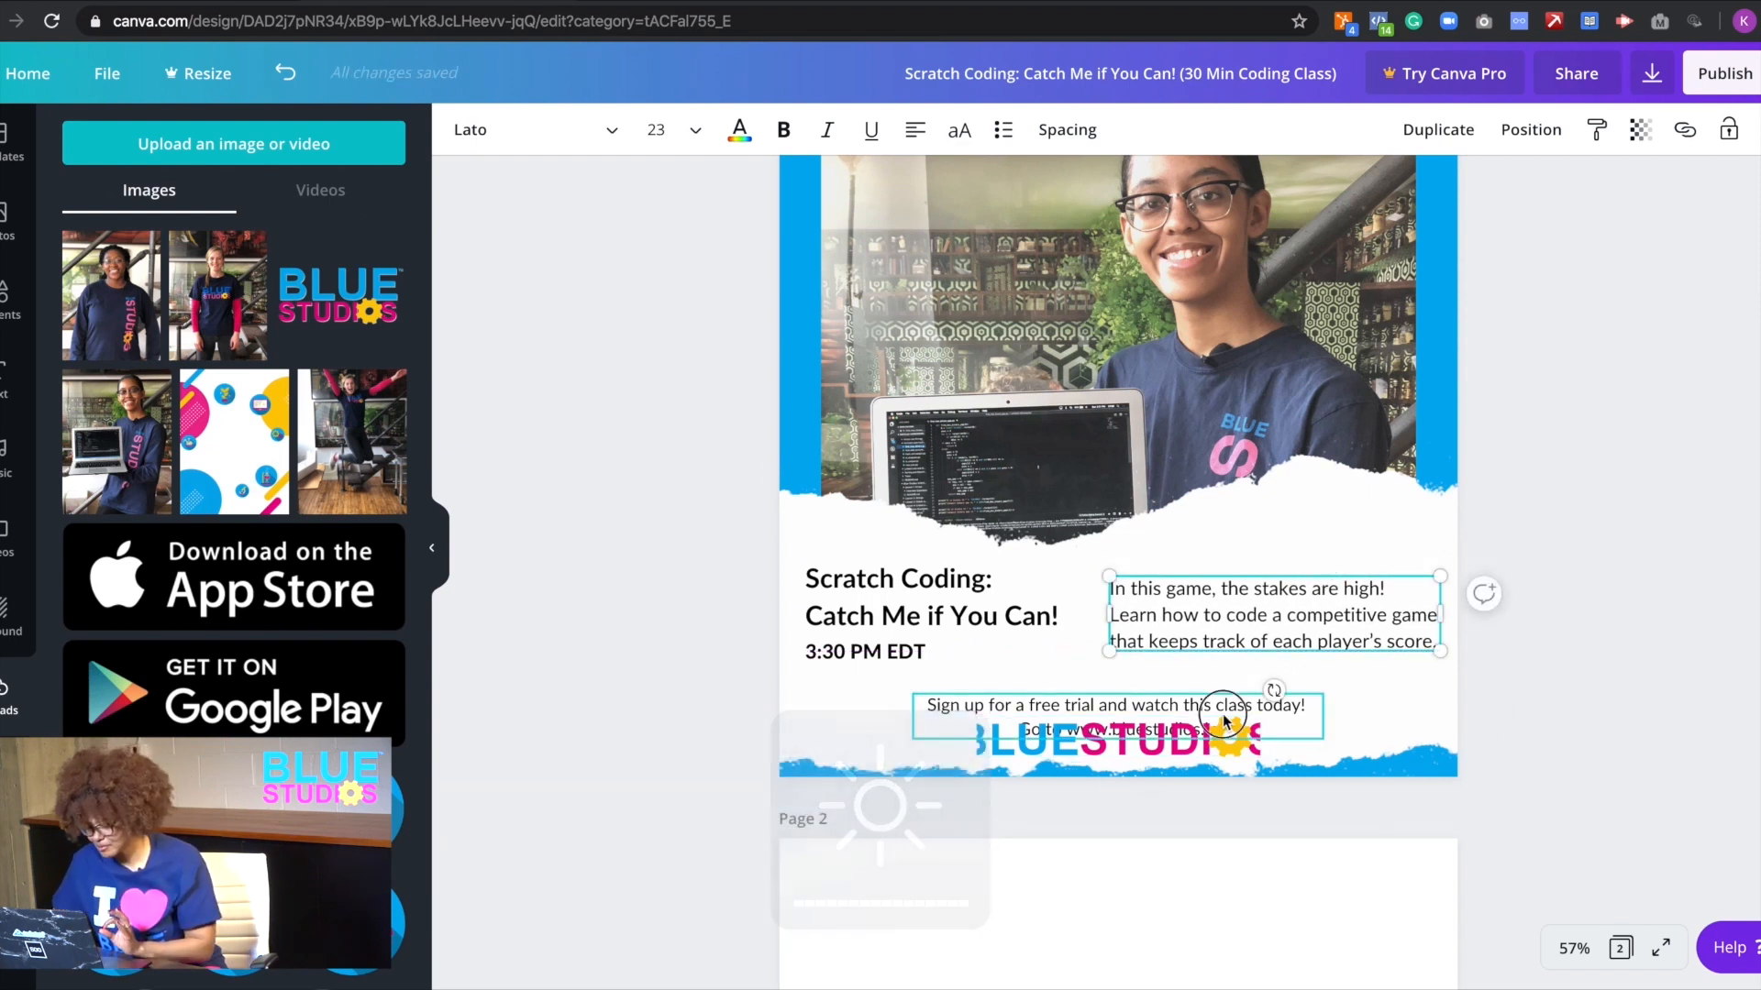
drag(1221, 720, 1207, 687)
drag(1207, 685, 1163, 700)
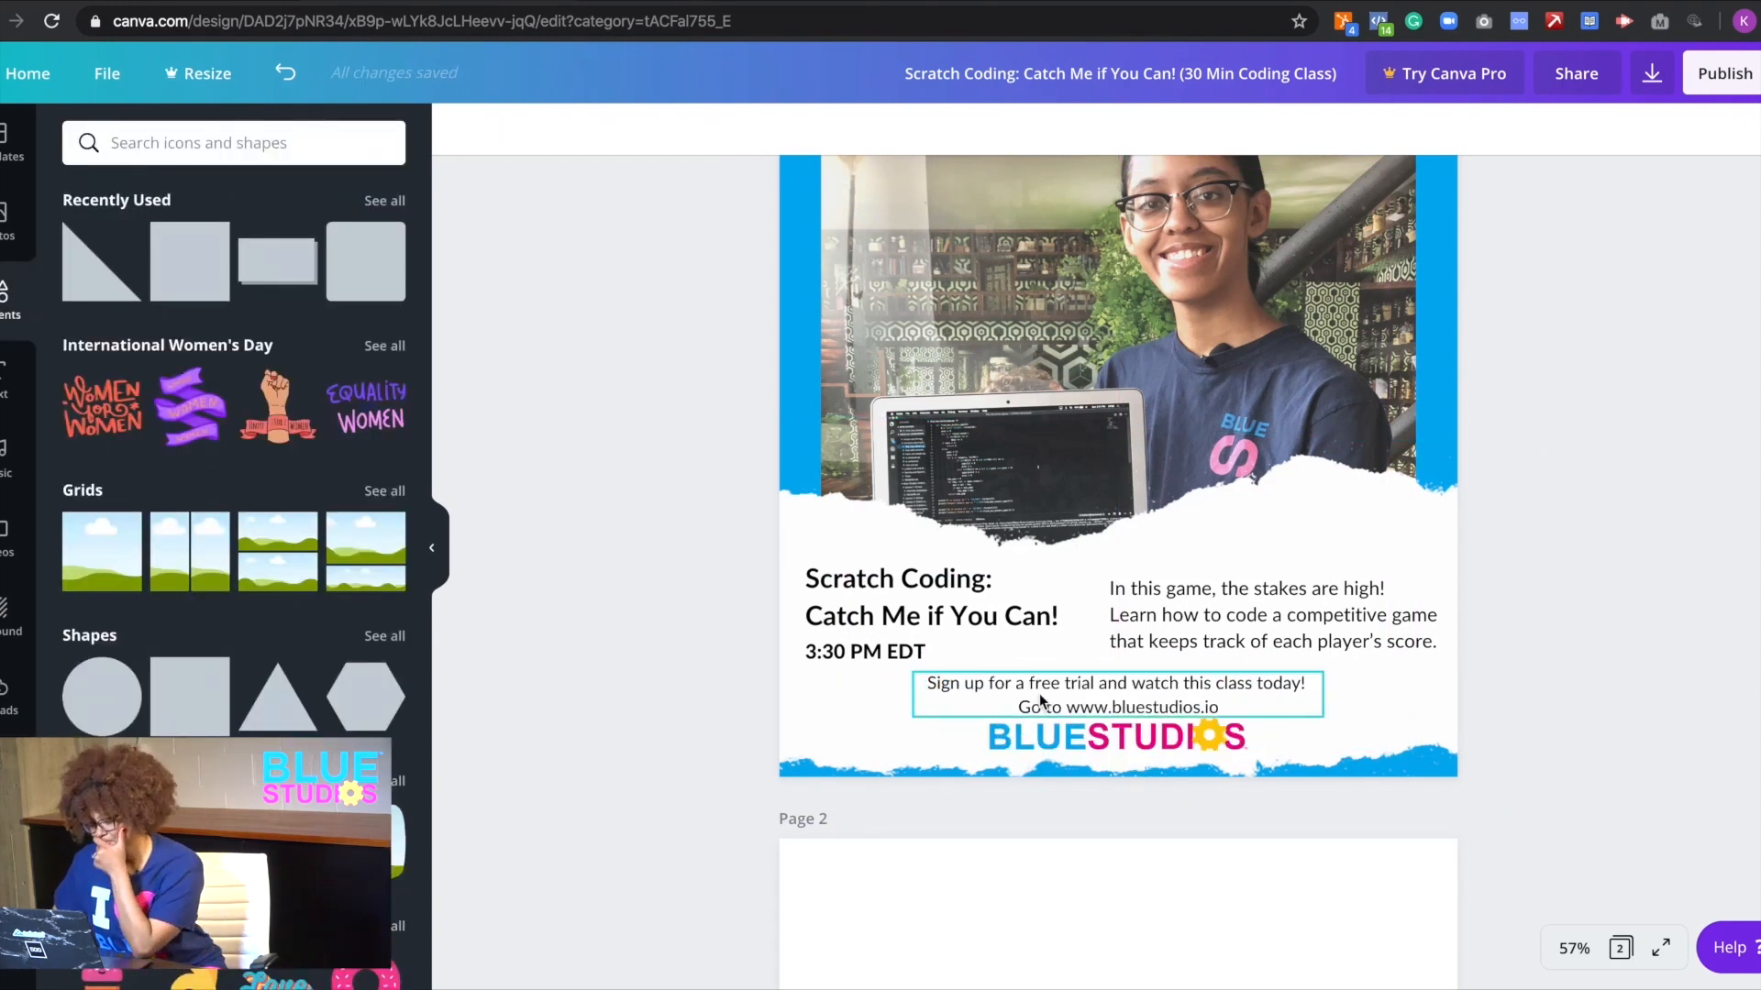
drag(1066, 743, 1074, 743)
scroll(1704, 508, up, 1)
click(1704, 508)
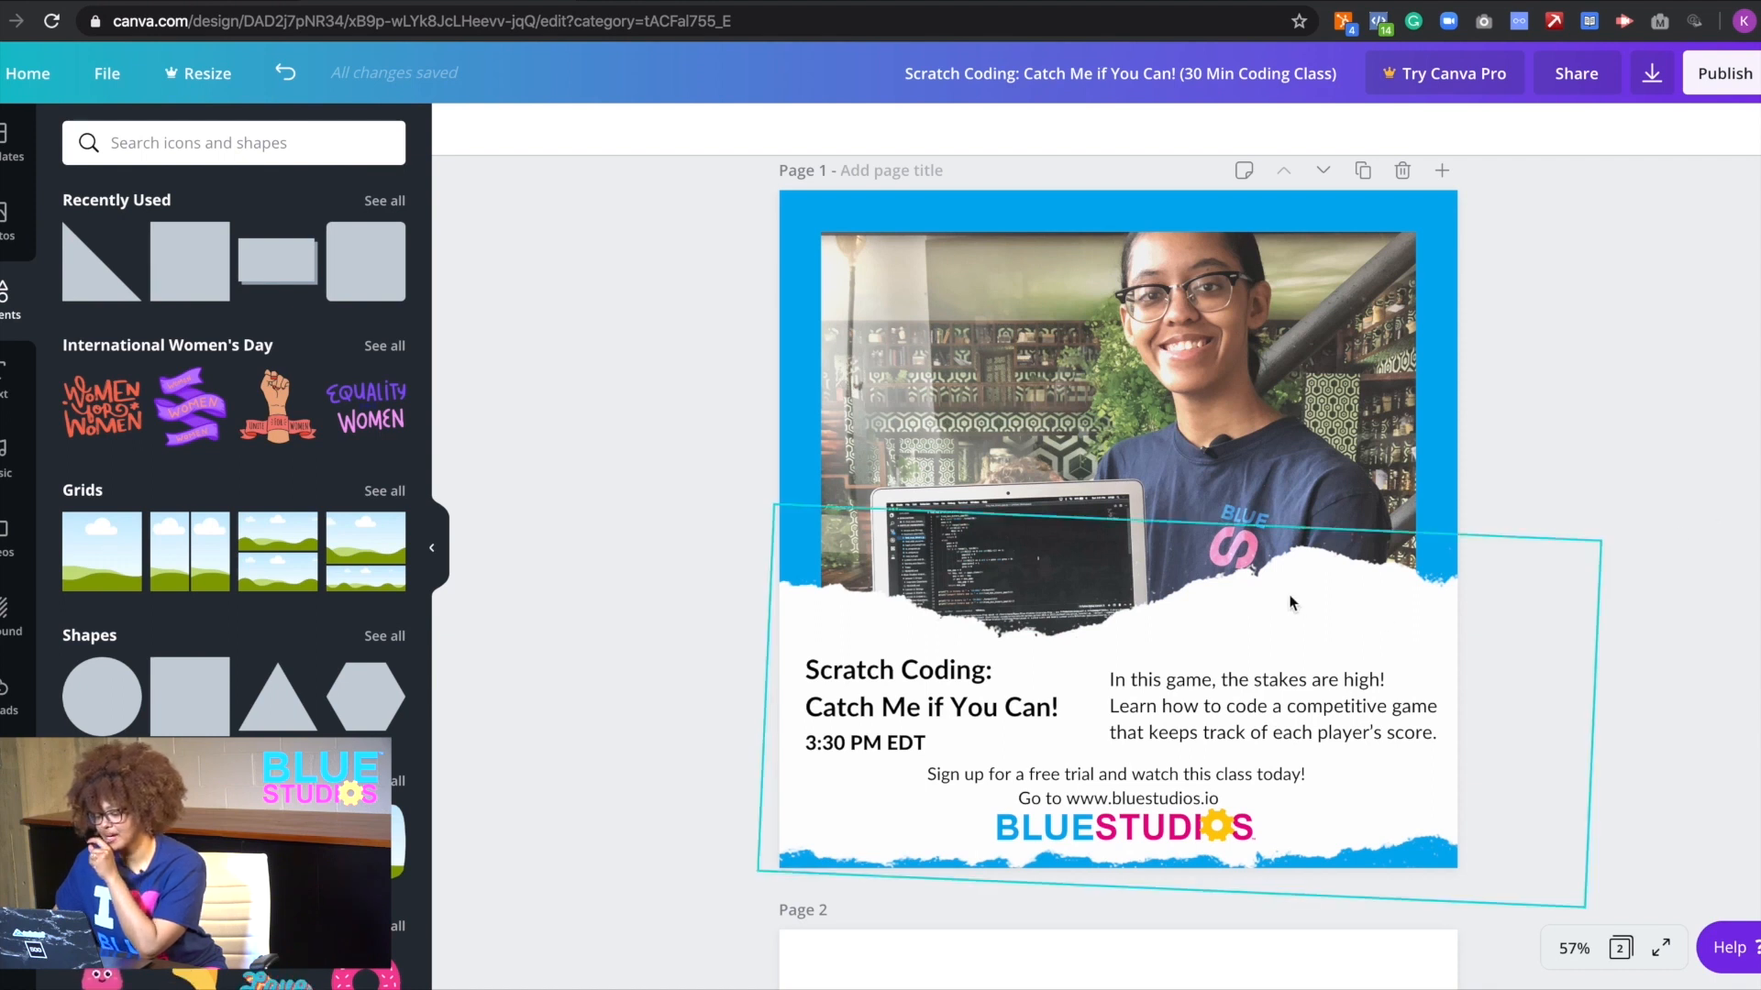
- Nudge the description and the sign-up text slightly up to open a gap above the logo
drag(1189, 704, 1192, 690)
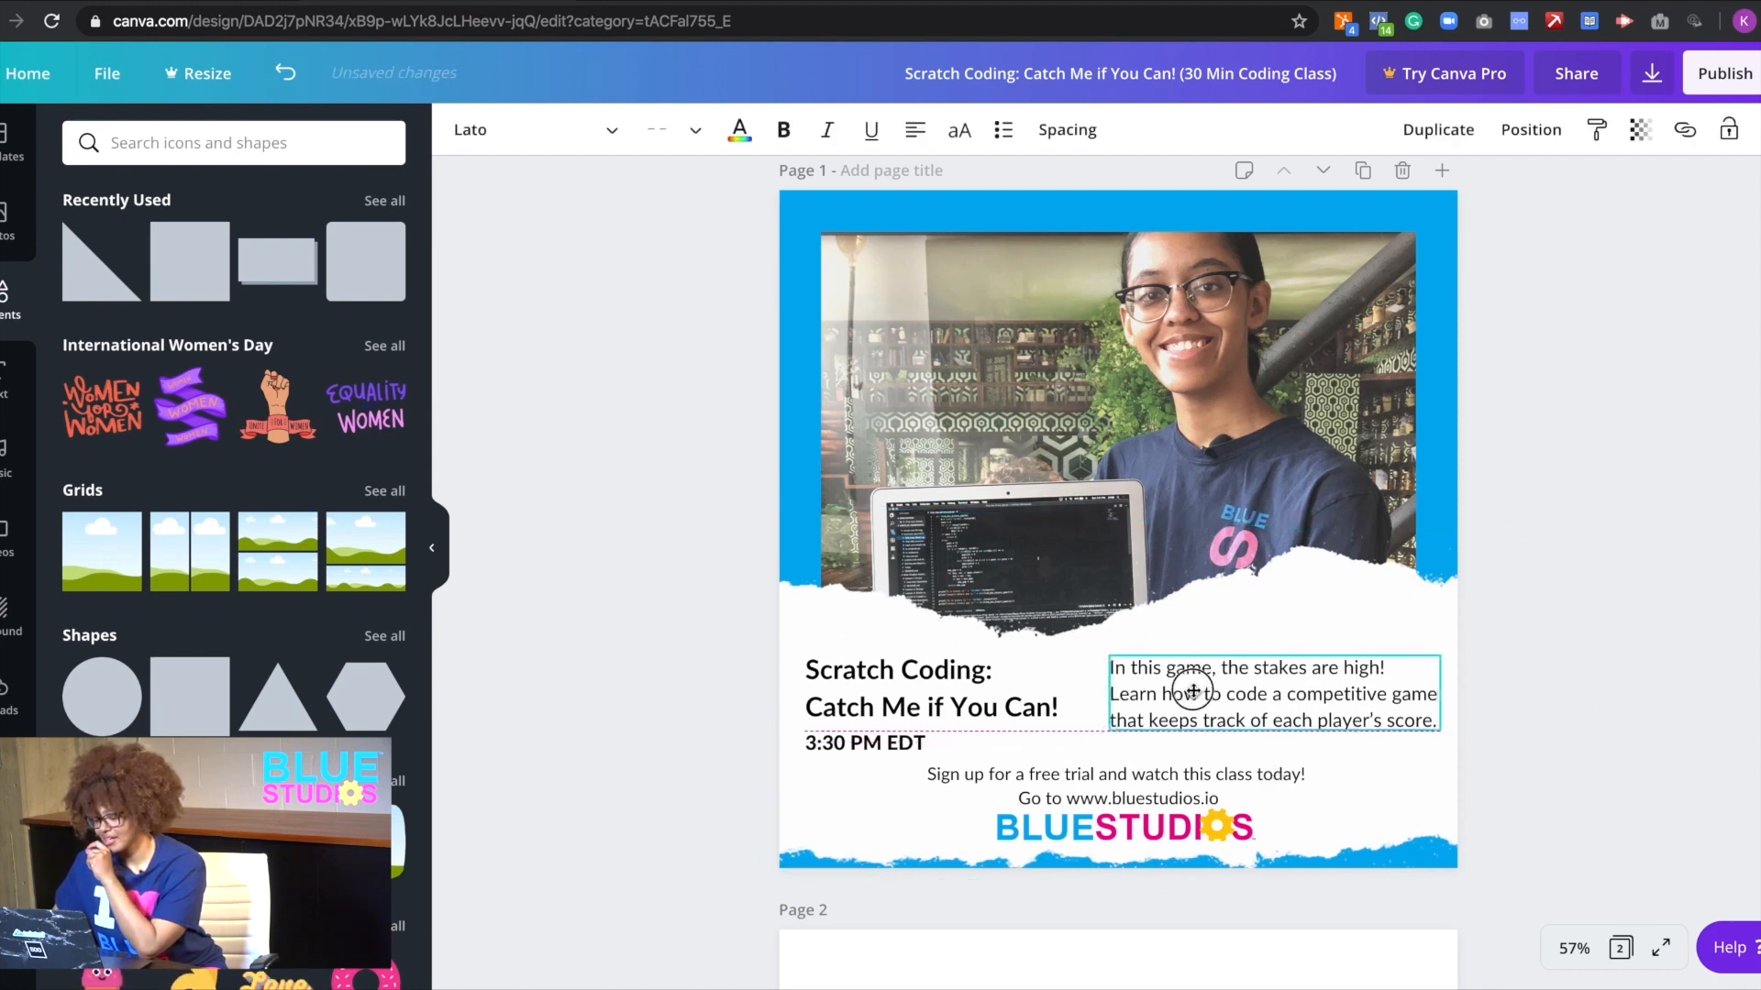
drag(1146, 794, 1144, 787)
click(1132, 829)
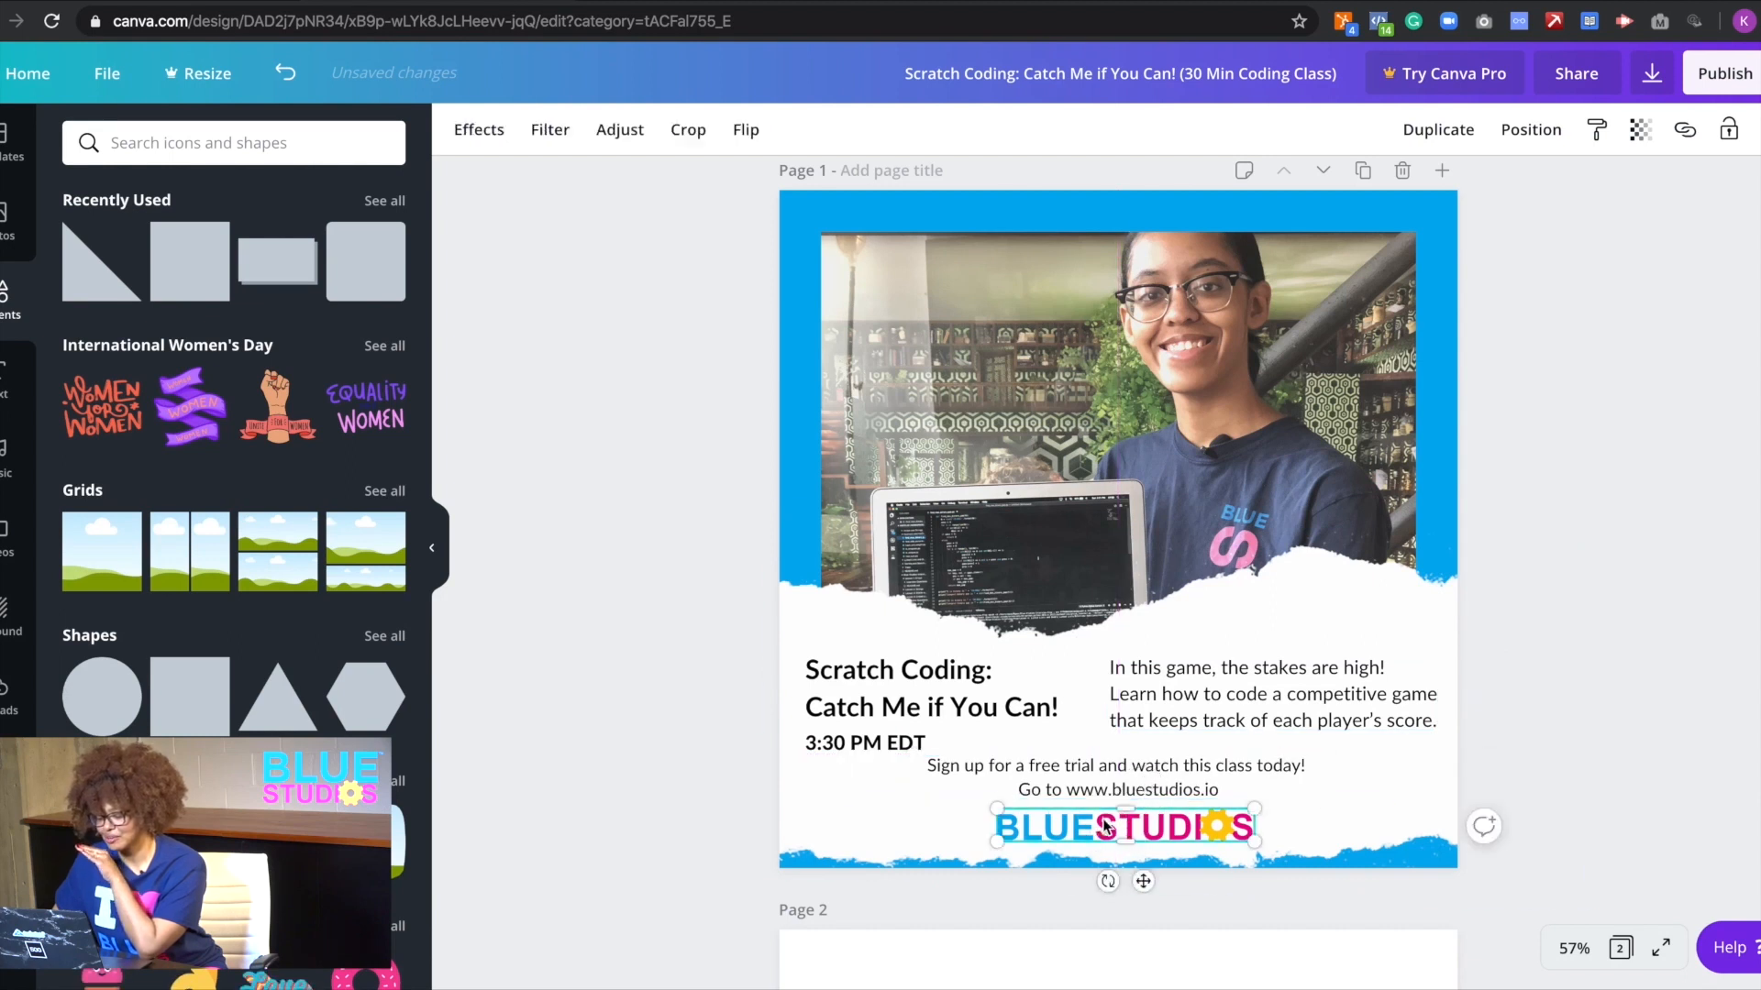
click(1527, 701)
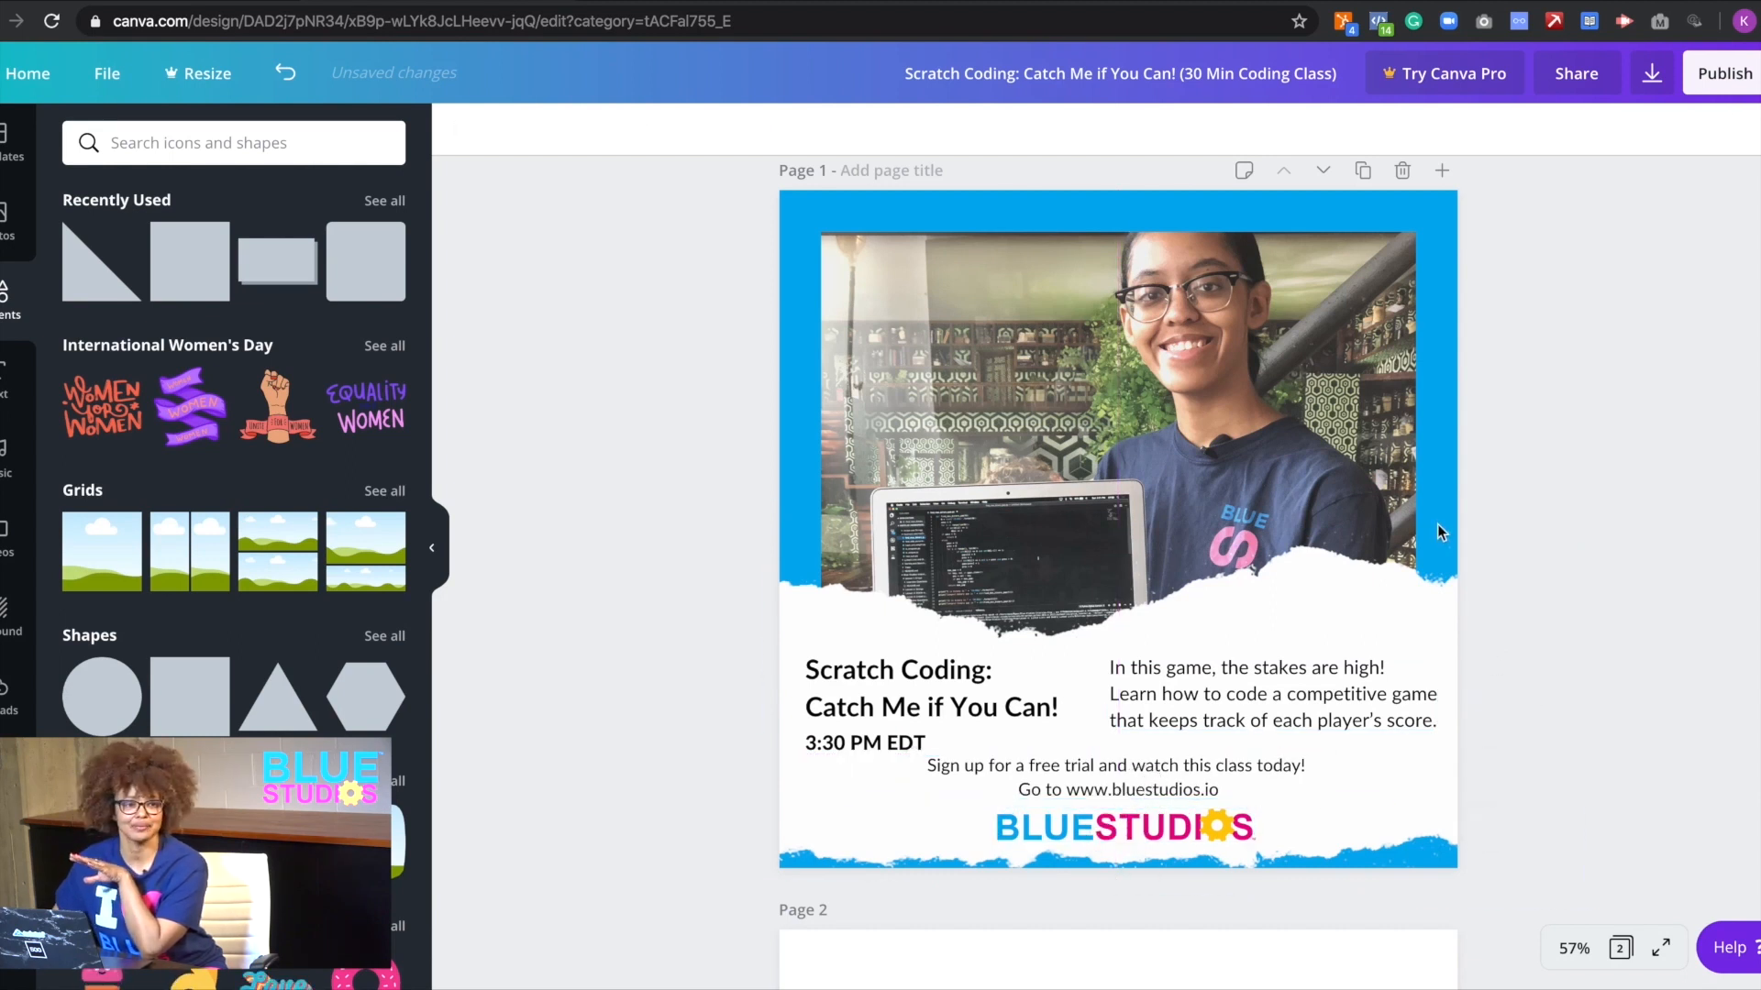
- Raise the torn-paper shape's upper edge over the photo and nudge the description slightly up and left
click(1119, 622)
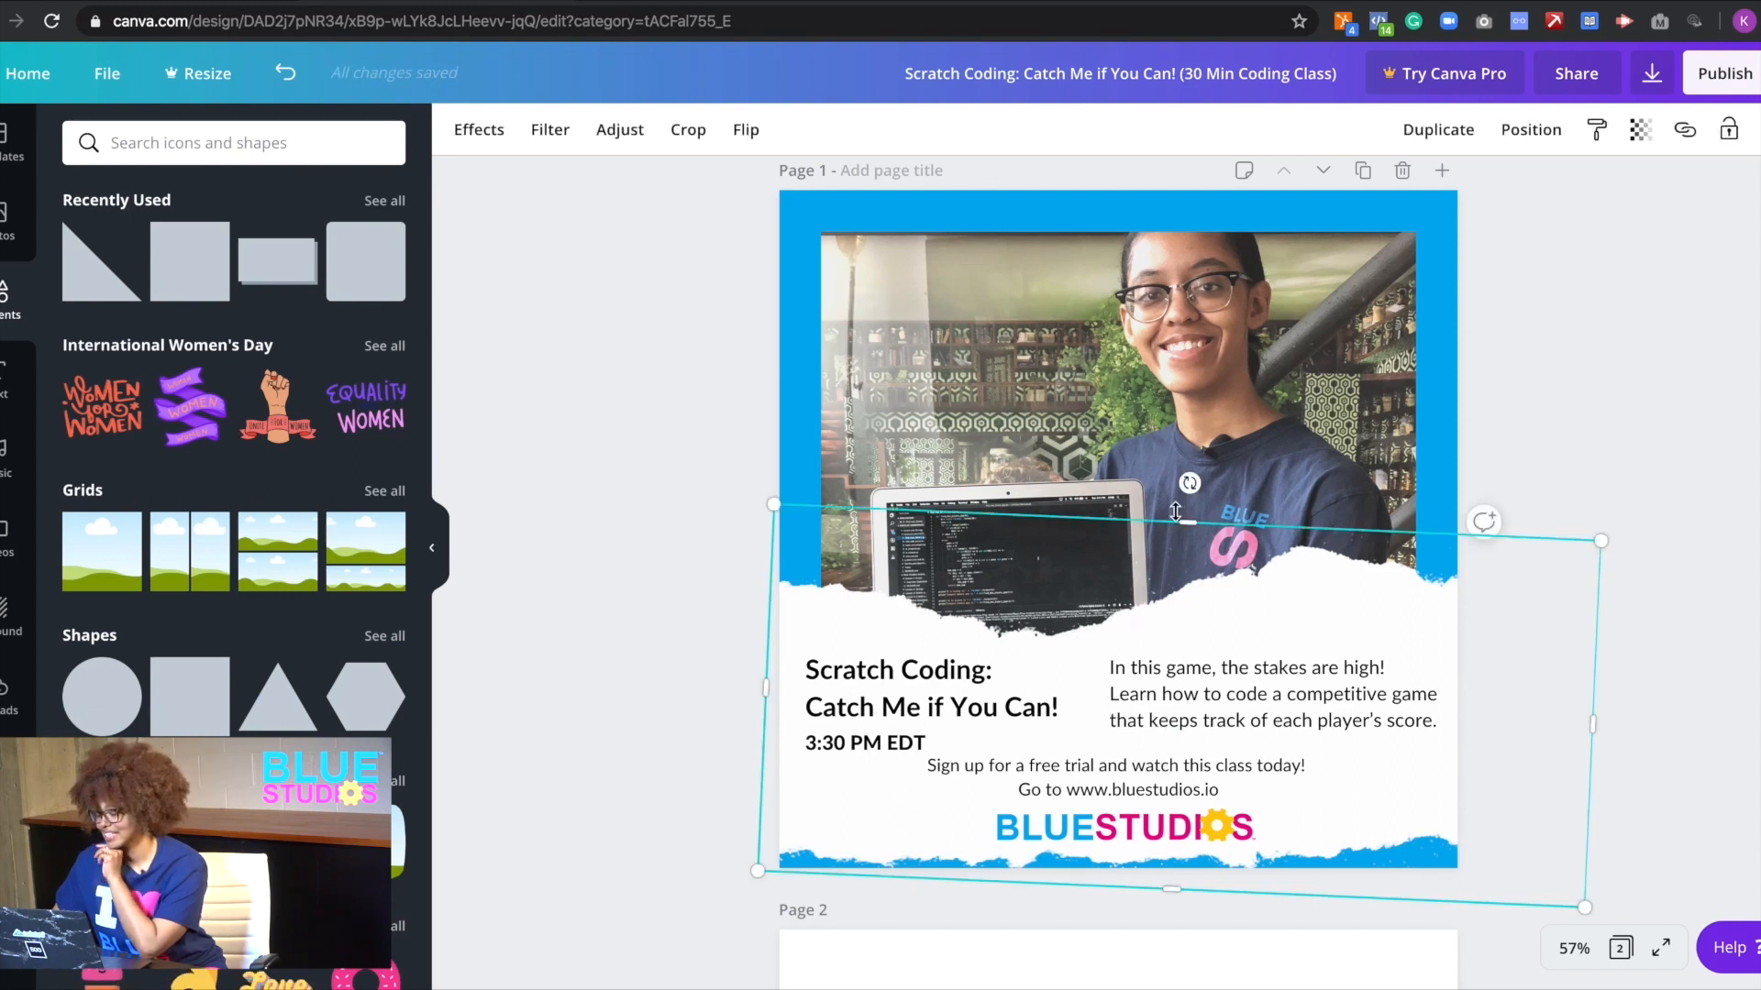
drag(1182, 525, 1189, 499)
click(1285, 668)
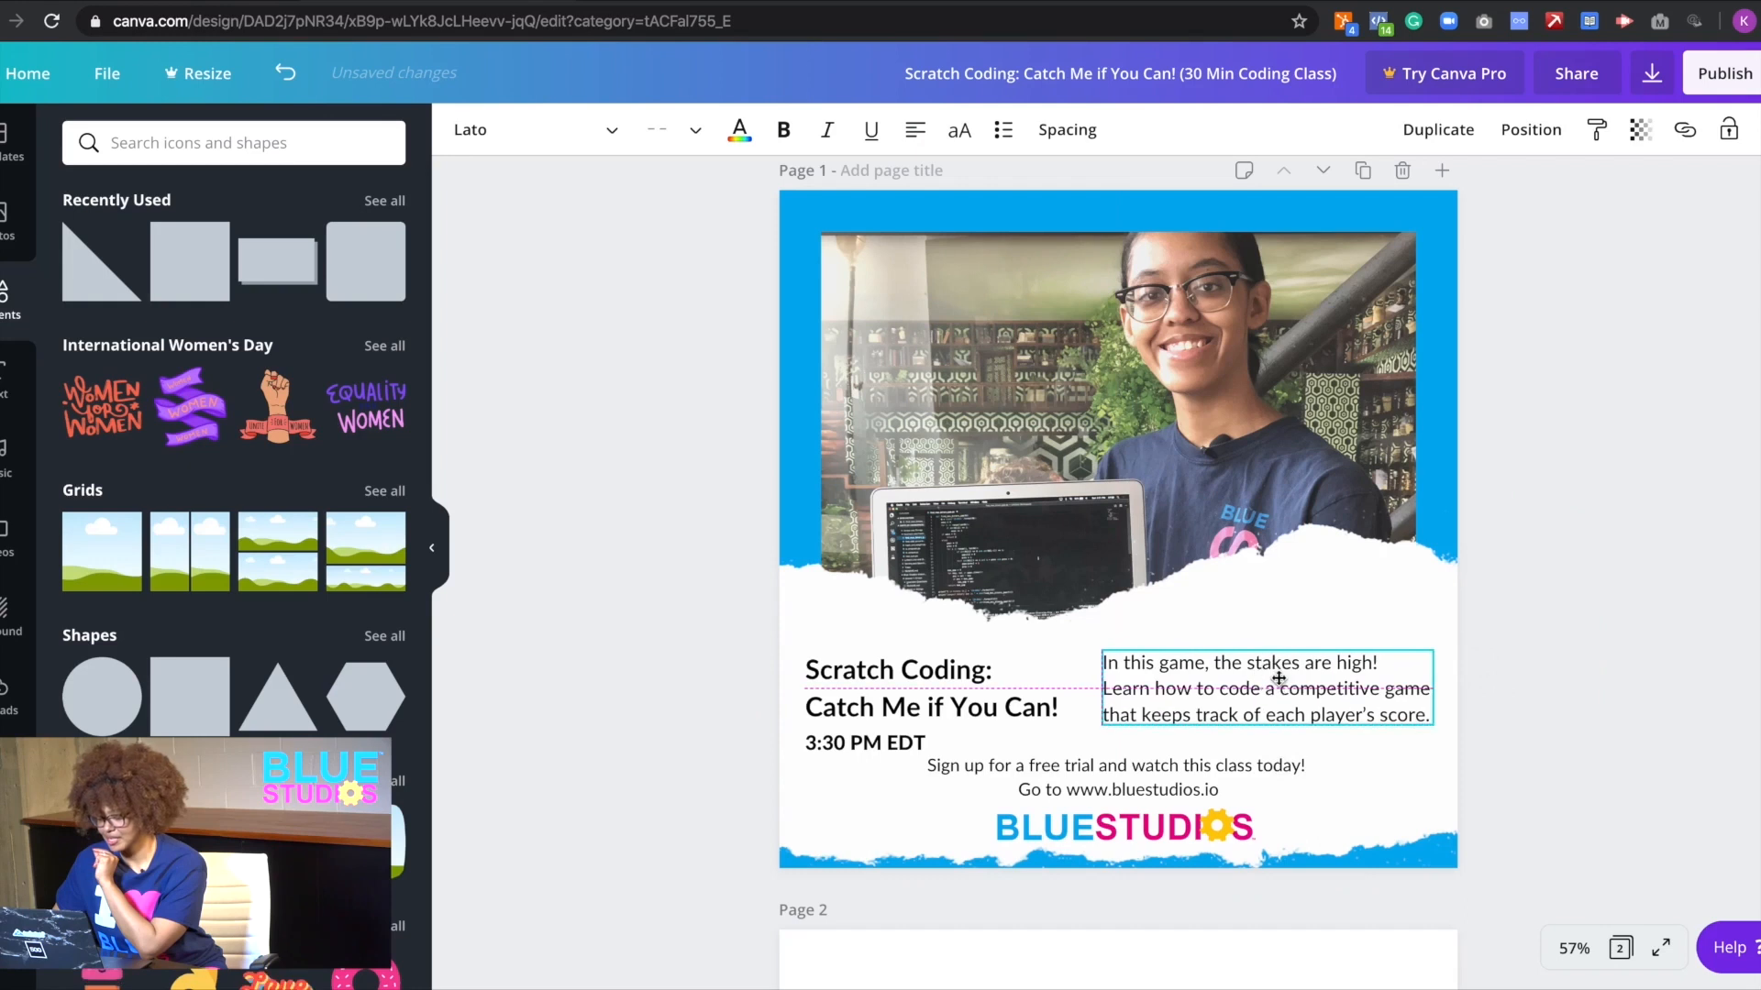
- Move the title, time line and description up to even out their spacing above the sign-up text
click(979, 653)
drag(974, 689, 975, 679)
drag(903, 744, 903, 726)
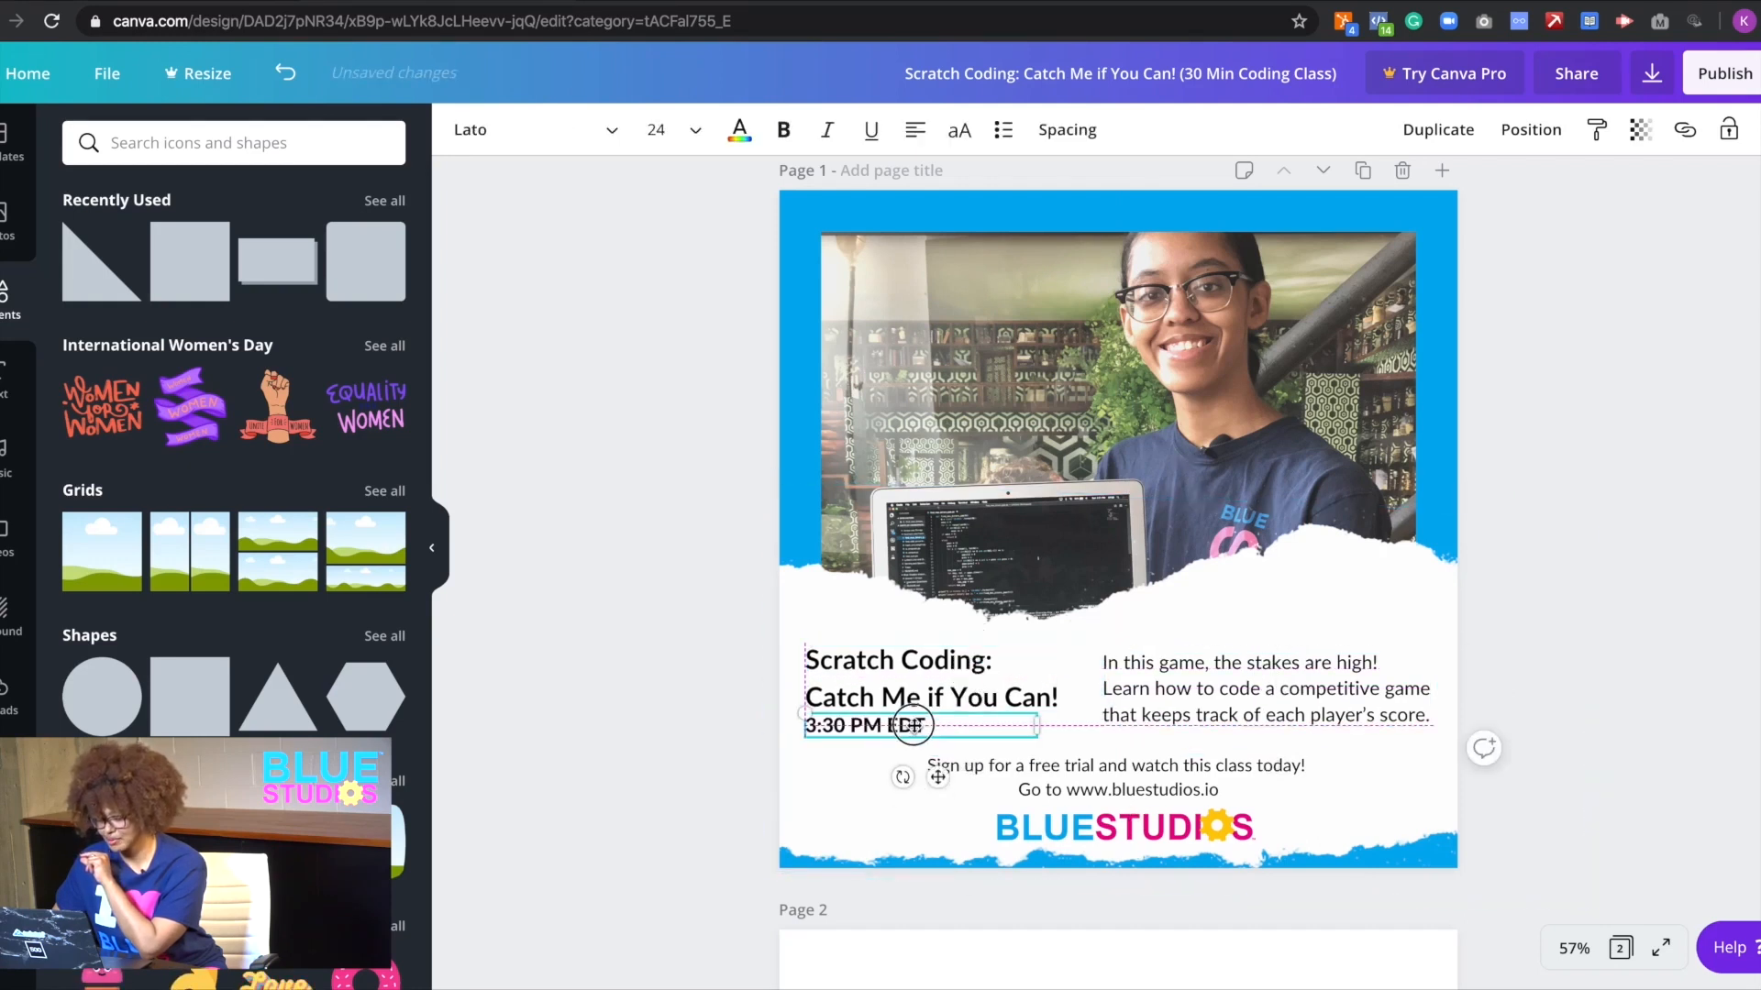
drag(1193, 711, 1249, 695)
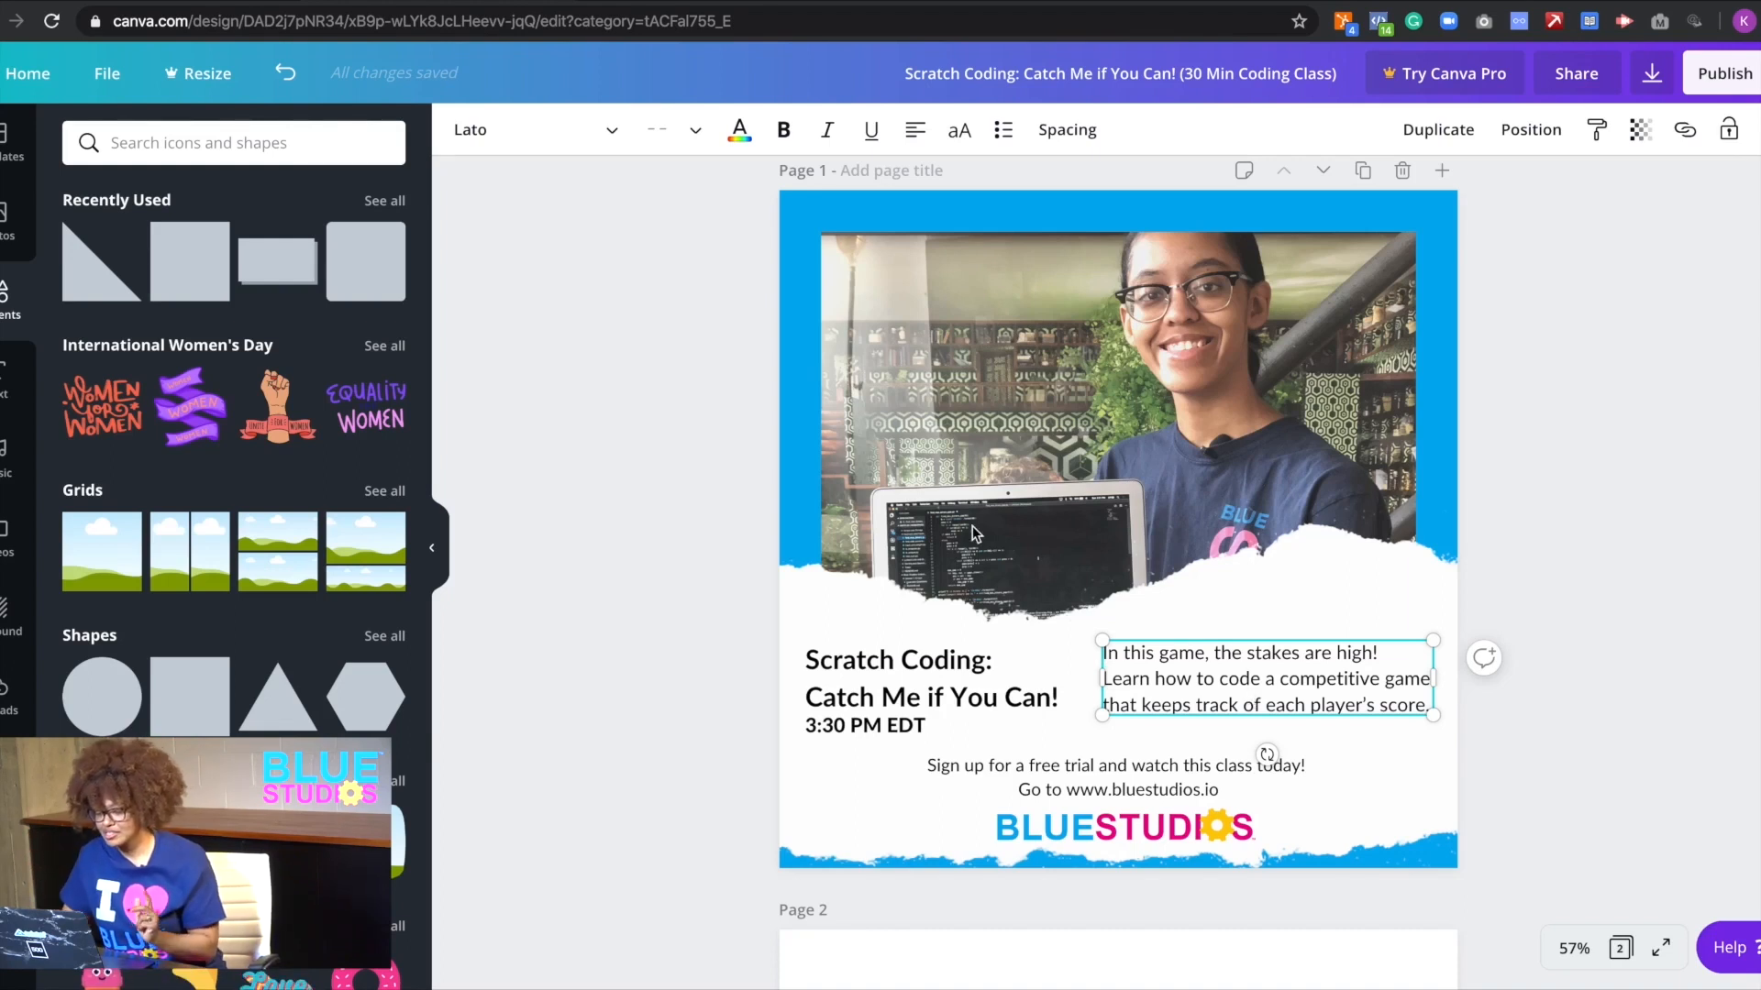
click(954, 675)
drag(954, 676, 954, 667)
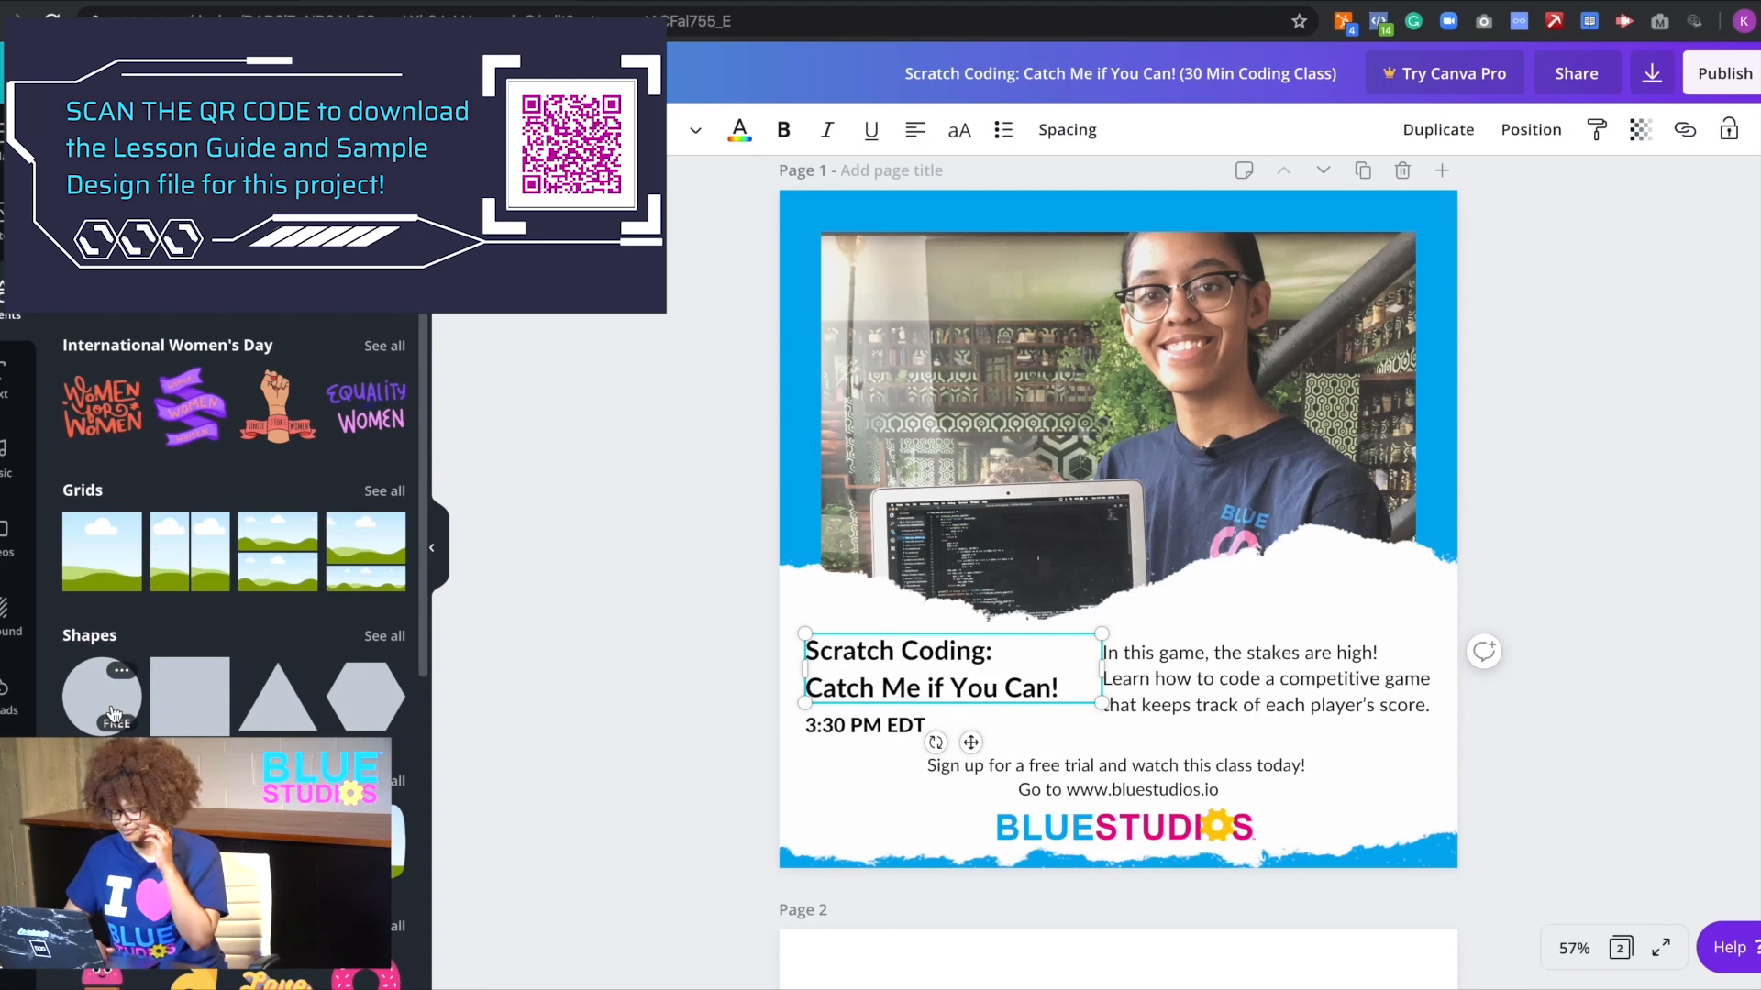
- Scale down and crop the laptop photo, placing it at the upper right of the blue background
click(850, 370)
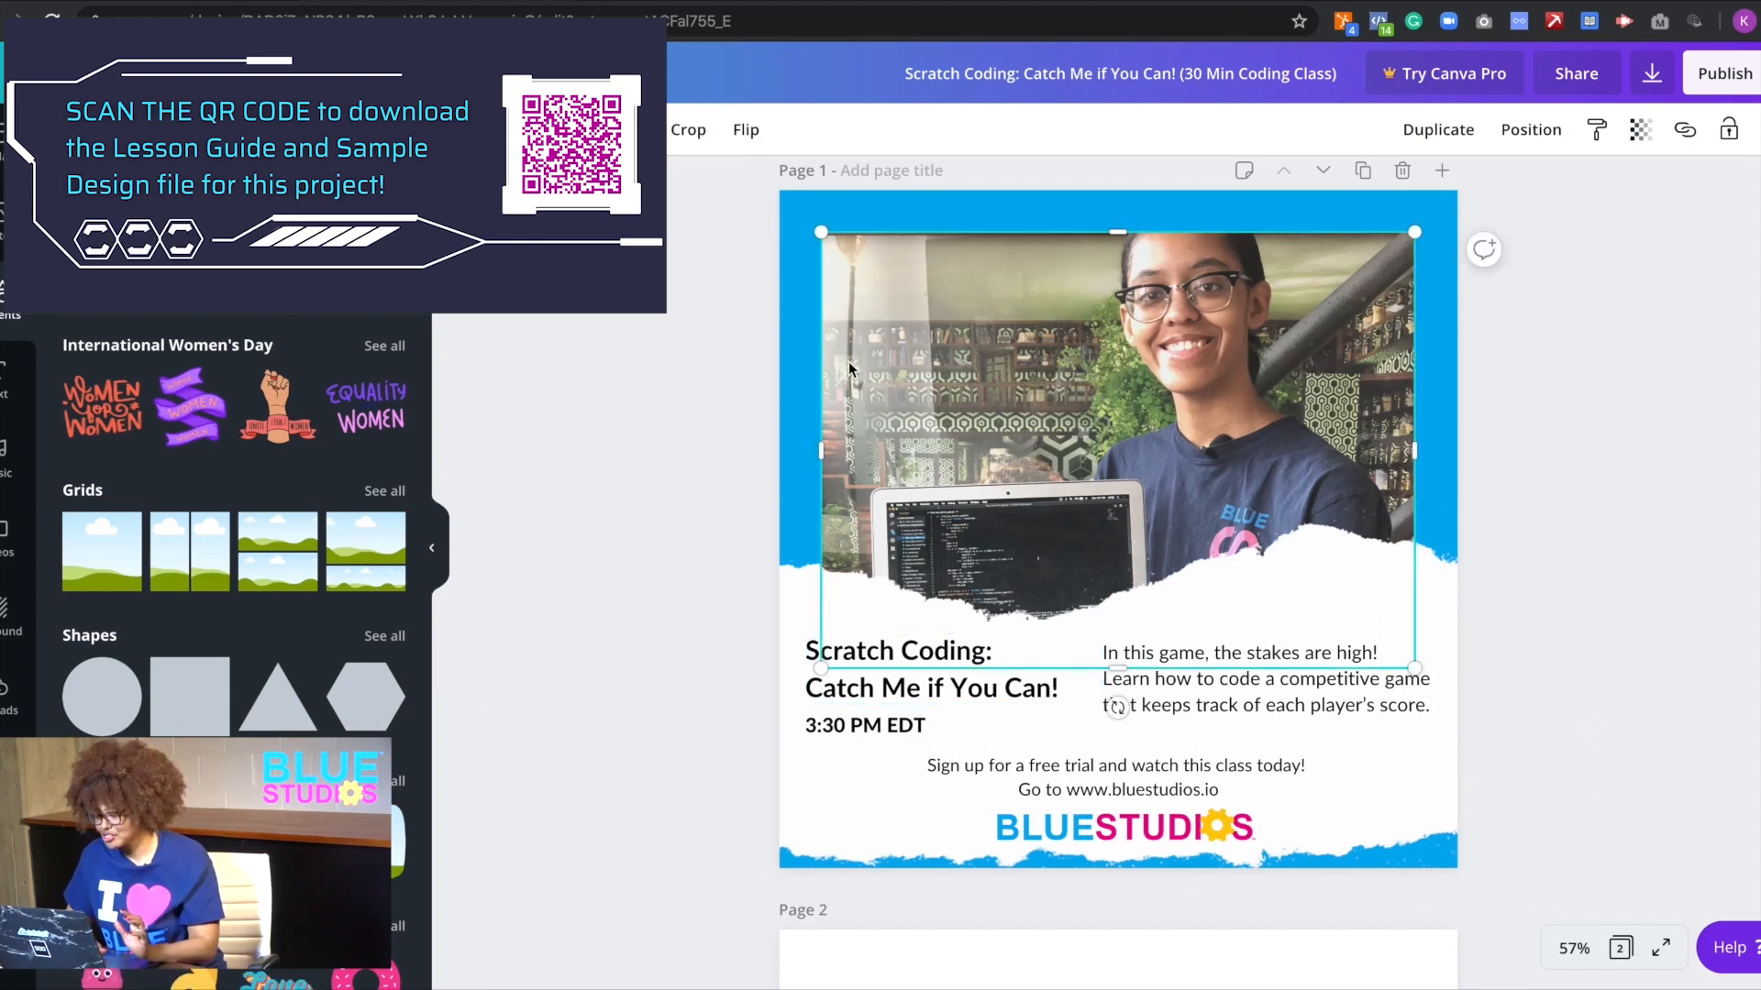
drag(1415, 232, 1309, 278)
drag(1144, 394, 1263, 342)
drag(919, 605, 982, 569)
drag(1091, 469, 1091, 449)
drag(985, 384, 1021, 383)
drag(1145, 383, 1131, 384)
click(1187, 642)
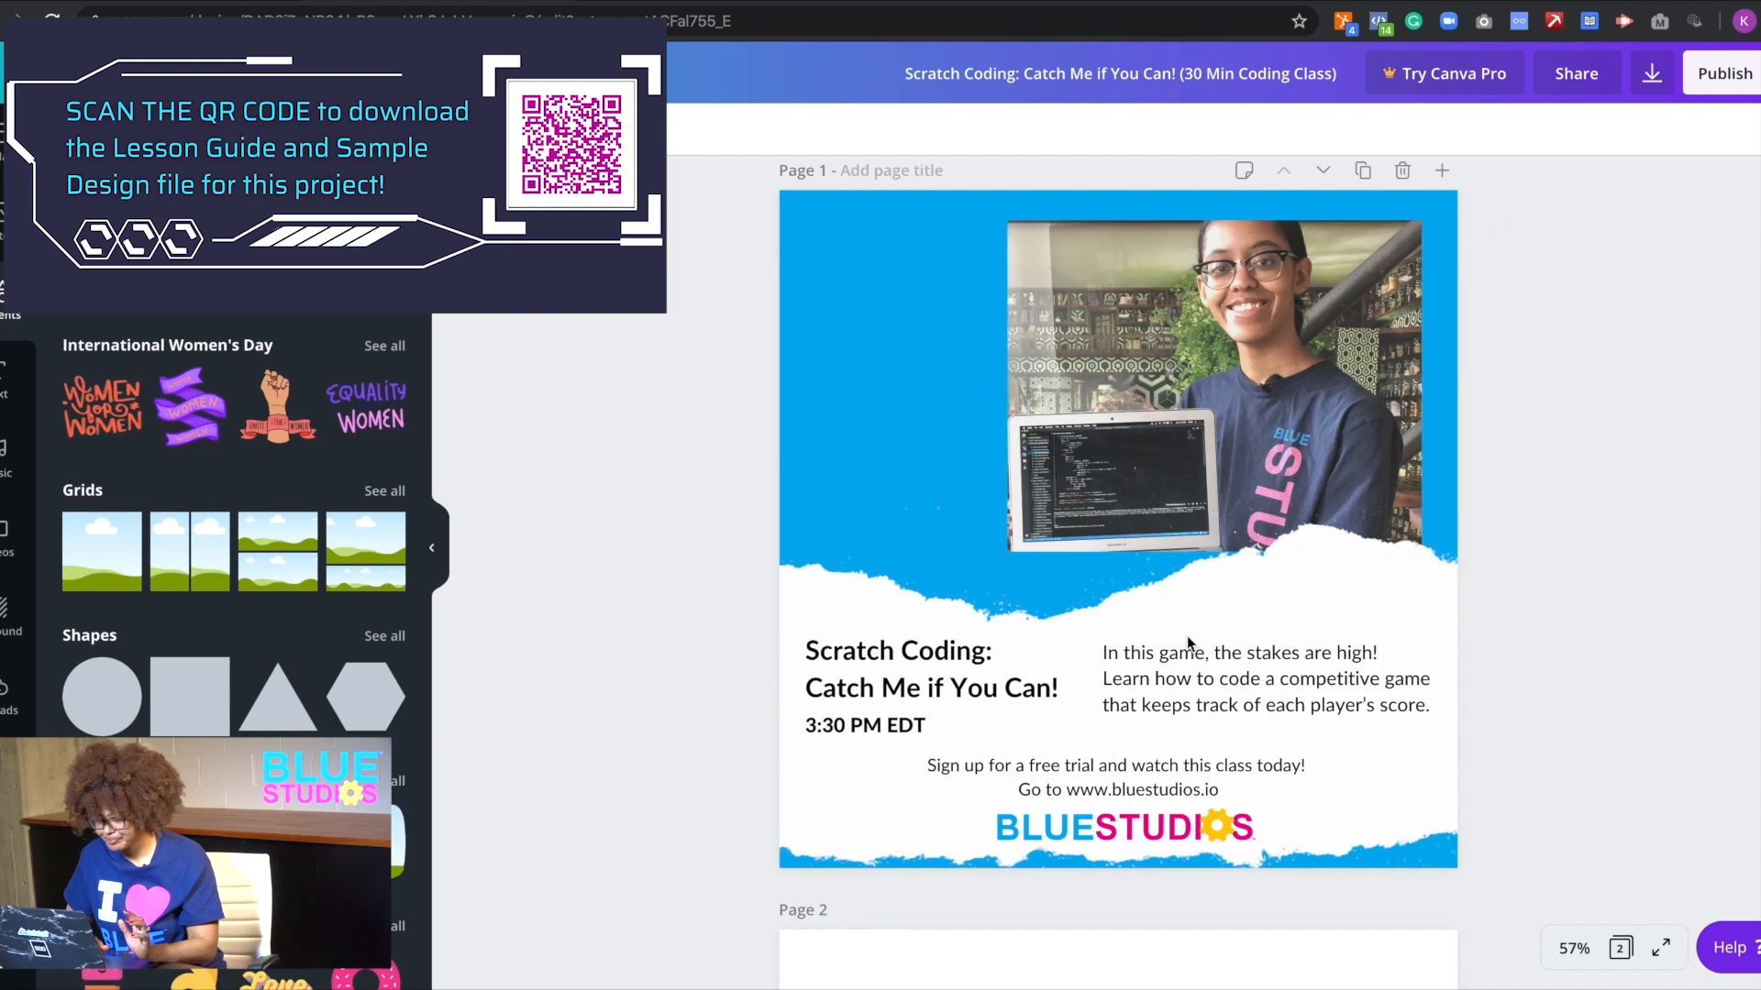
click(827, 698)
click(853, 464)
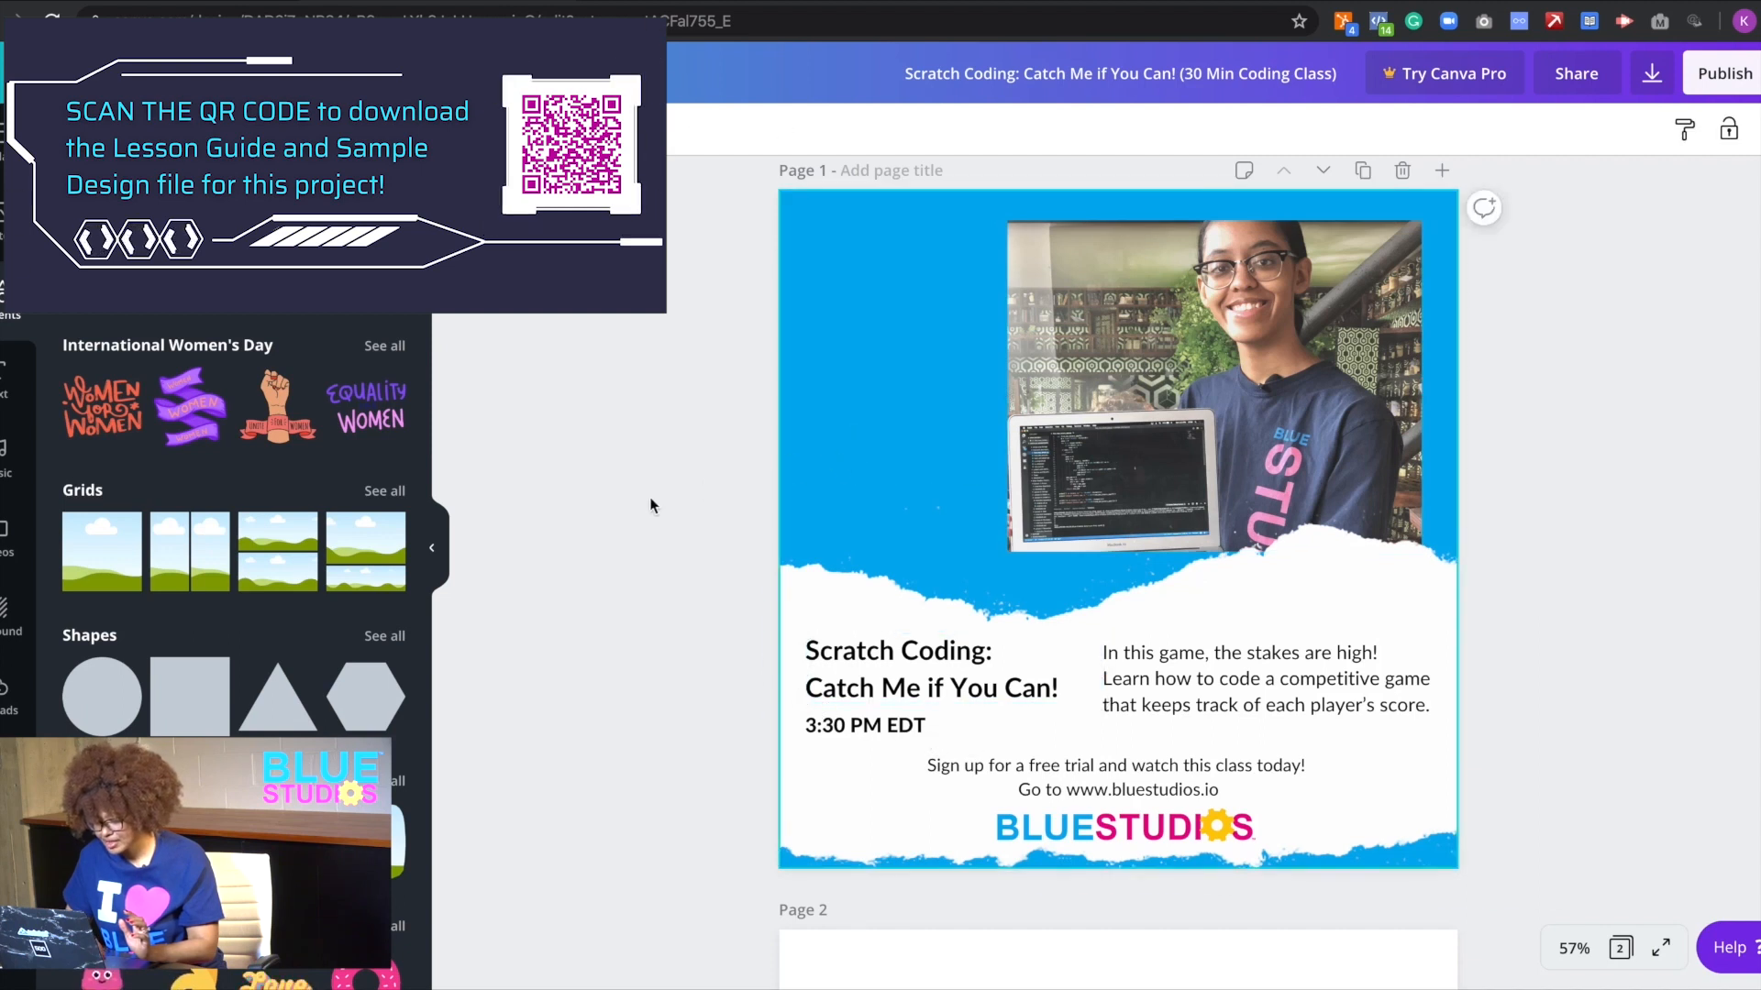
- Crop the laptop photo's left side and scale the picture down inside its crop frame
click(1143, 377)
drag(1007, 376, 1041, 376)
double_click(1201, 367)
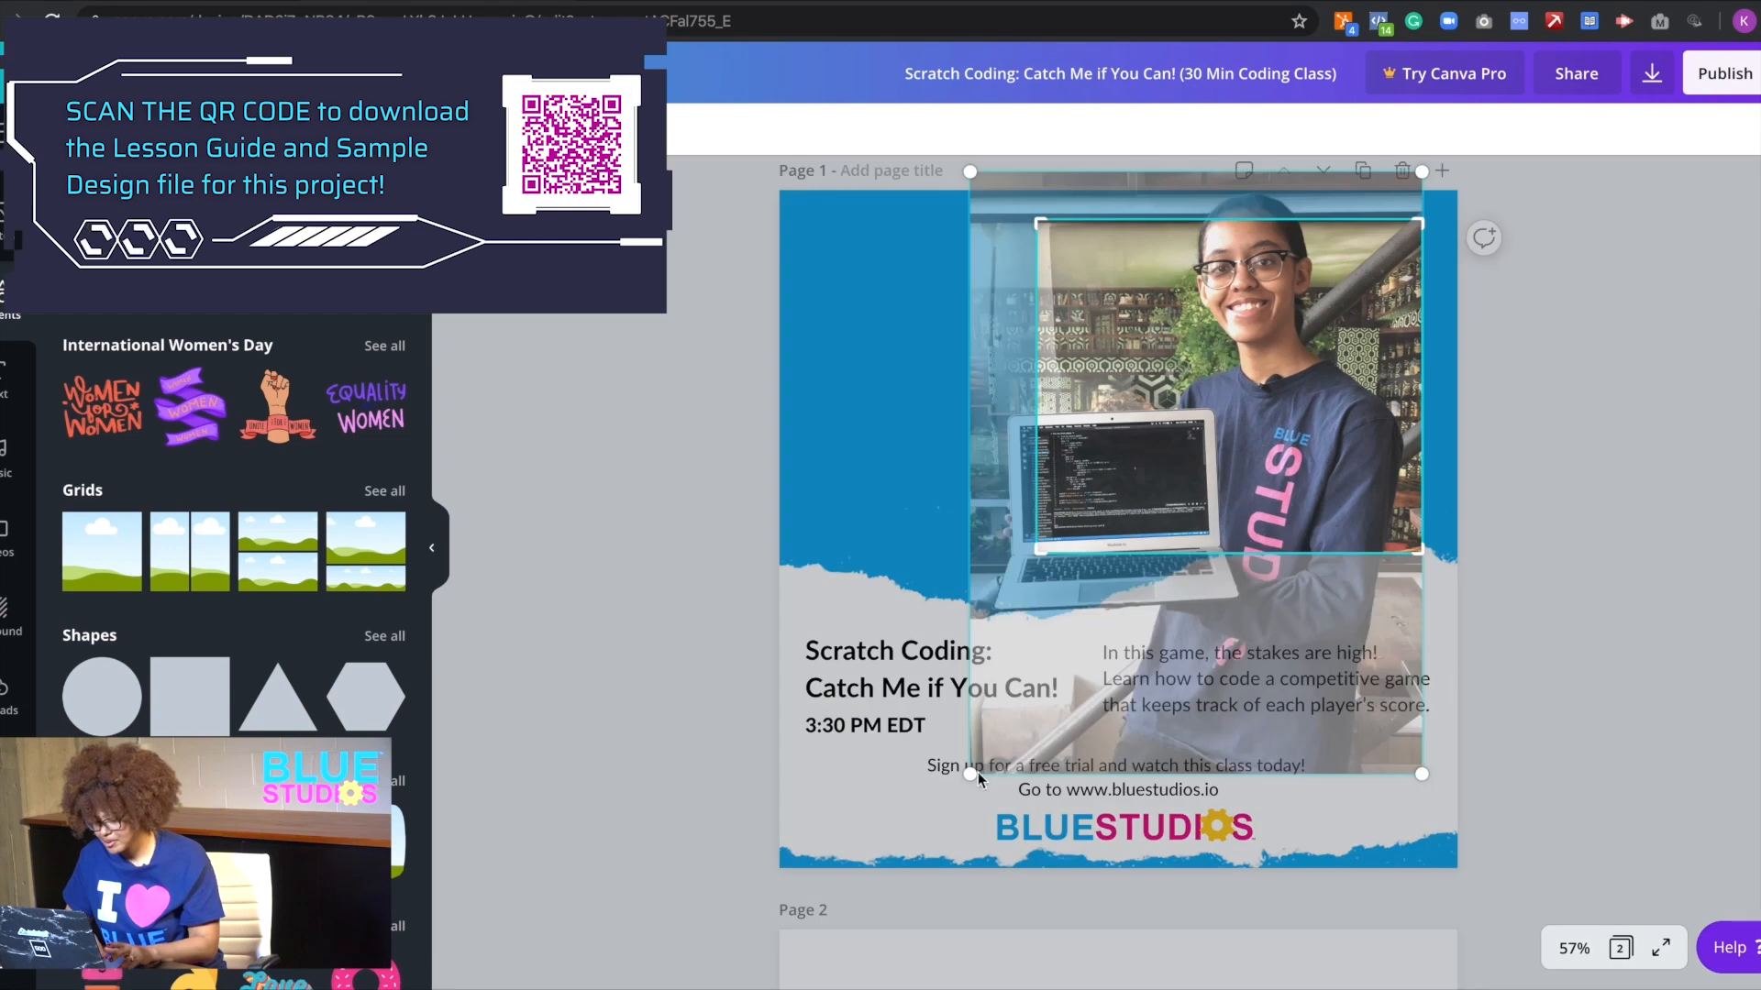
drag(985, 752, 1022, 707)
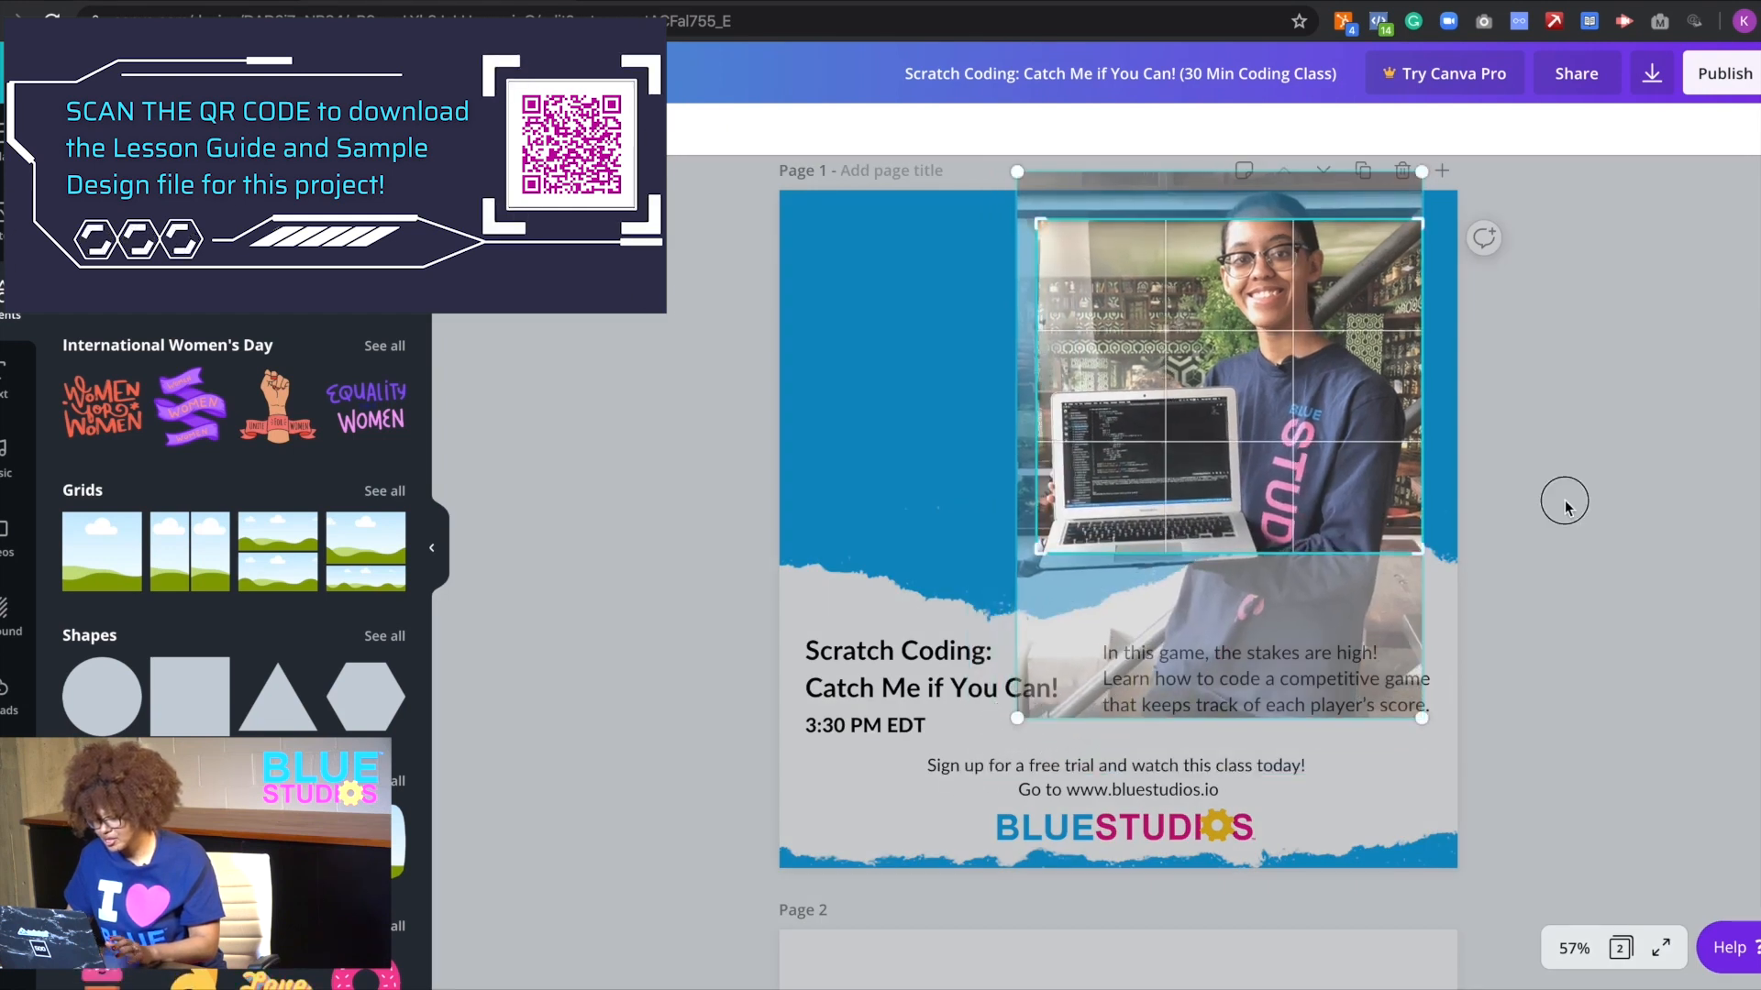
click(1466, 422)
click(1588, 472)
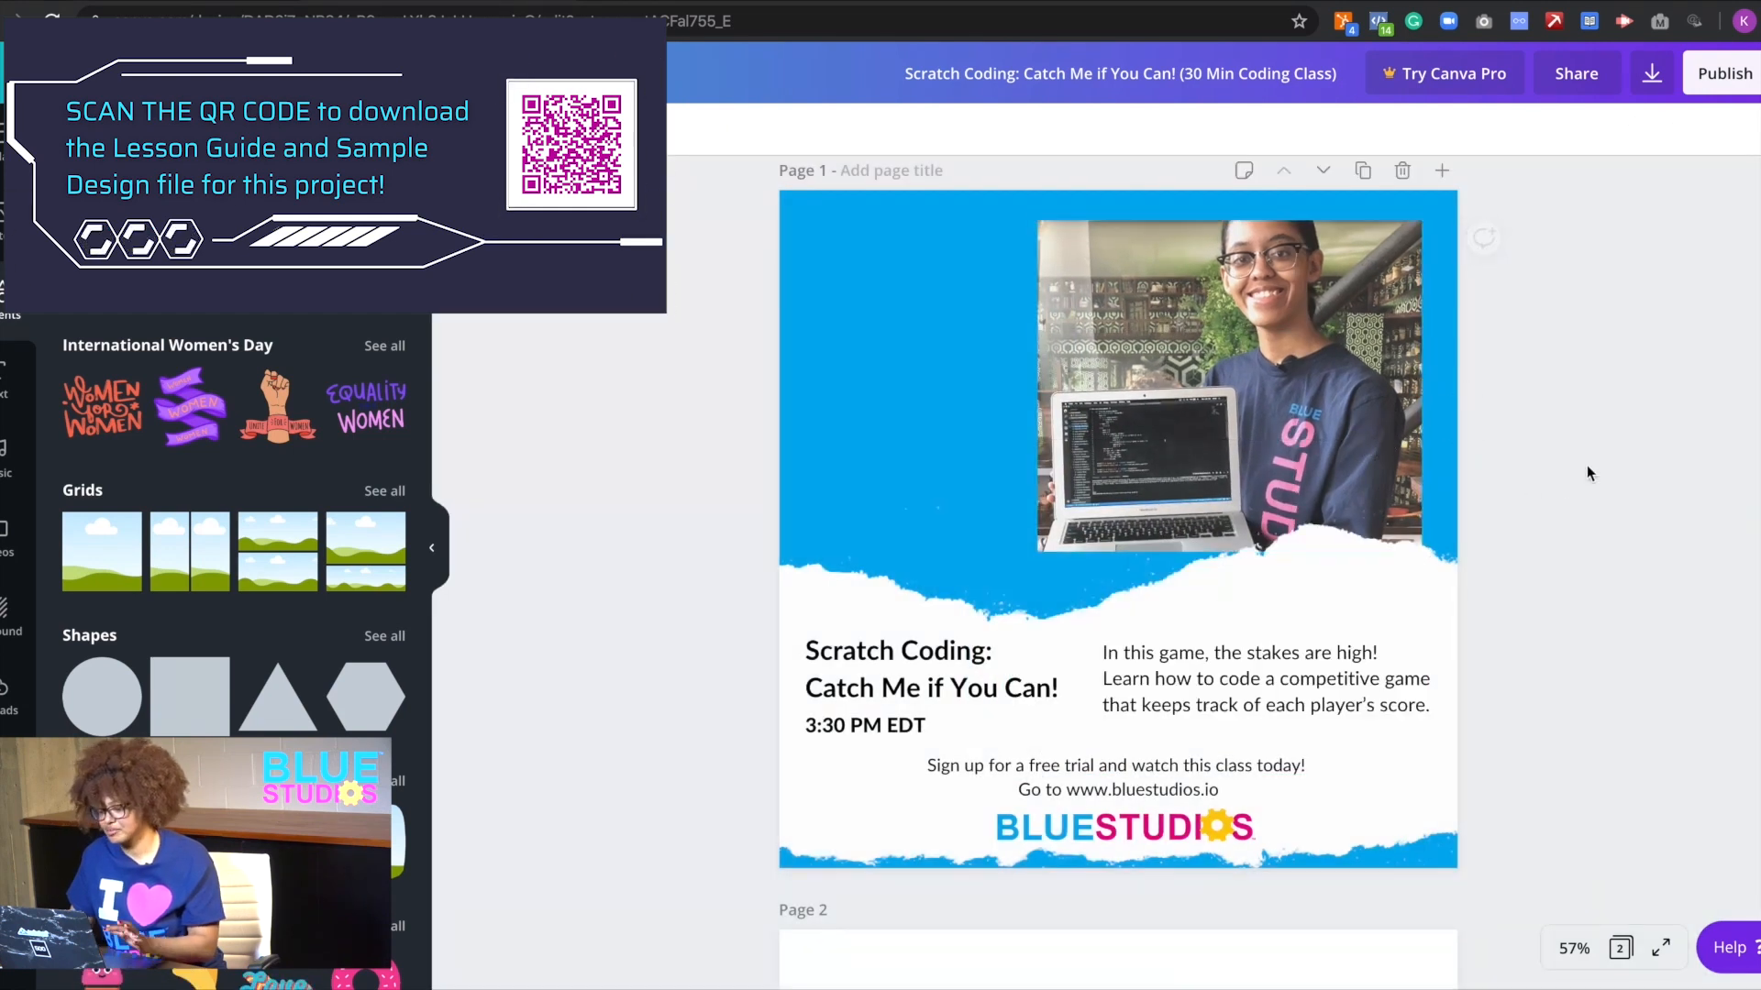
- Rotate the torn-paper shape counterclockwise and shift it so its edge slopes diagonally across the lower part of the photo
click(1415, 562)
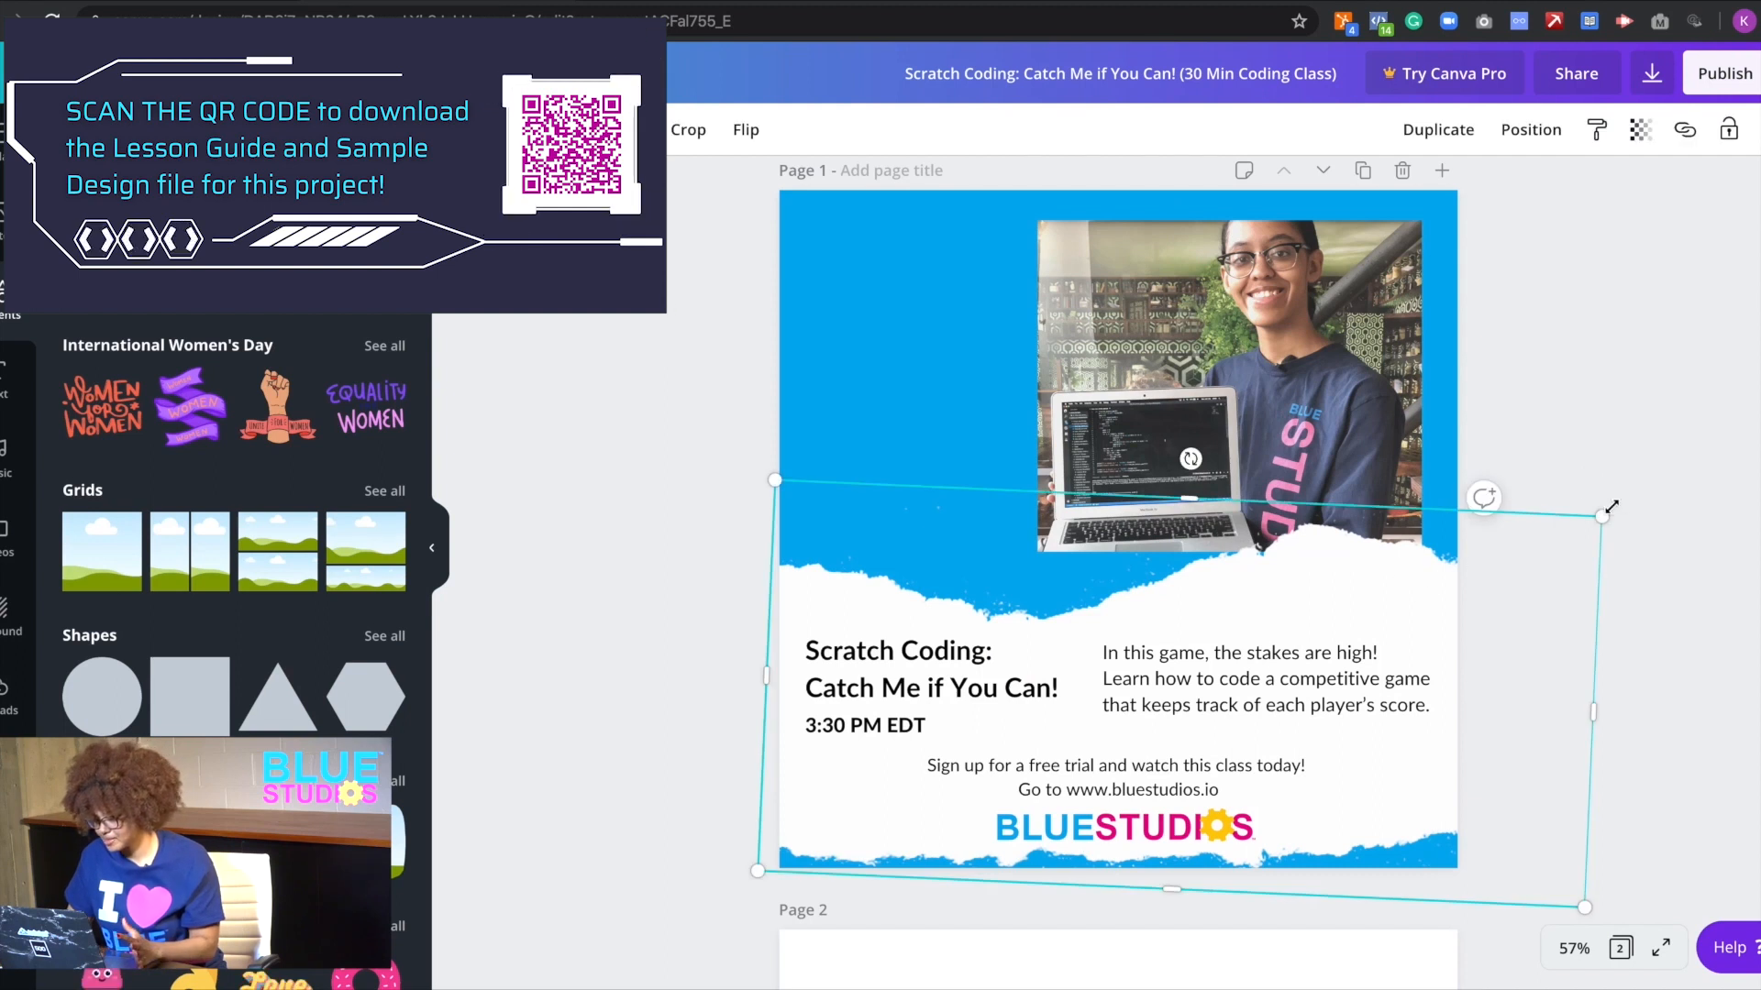
scroll(1619, 507, up, 1)
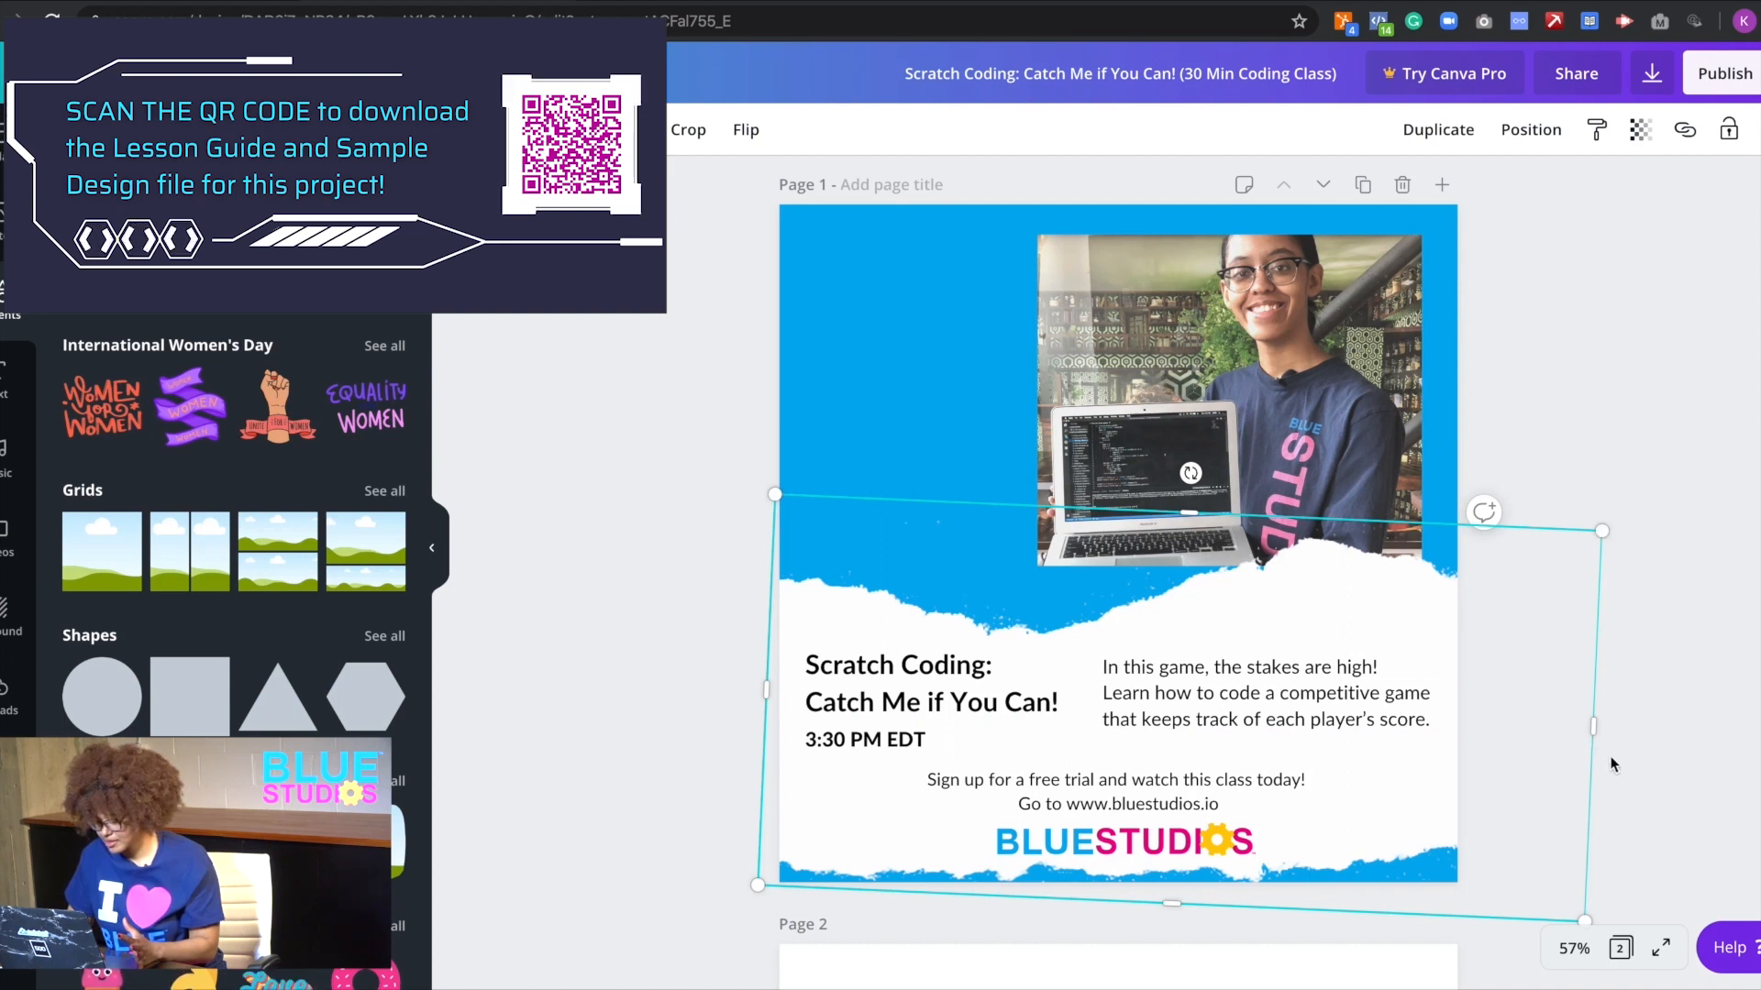
scroll(1610, 825, down, 1)
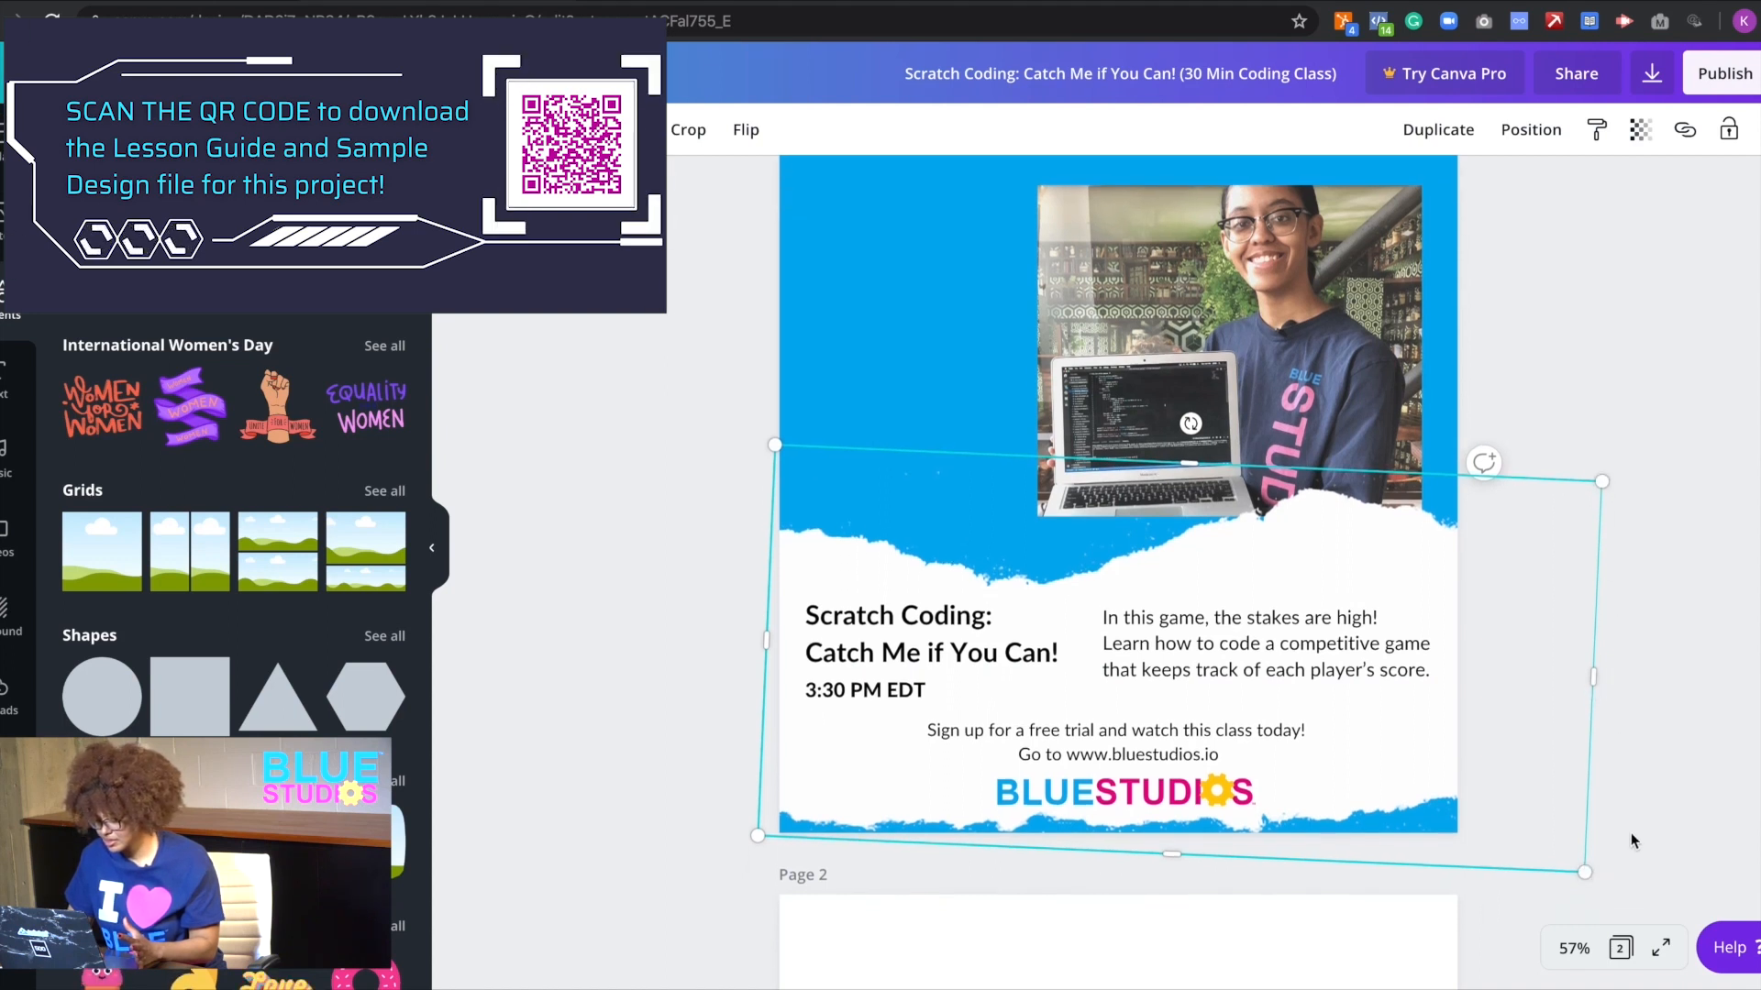
click(1631, 854)
click(1582, 575)
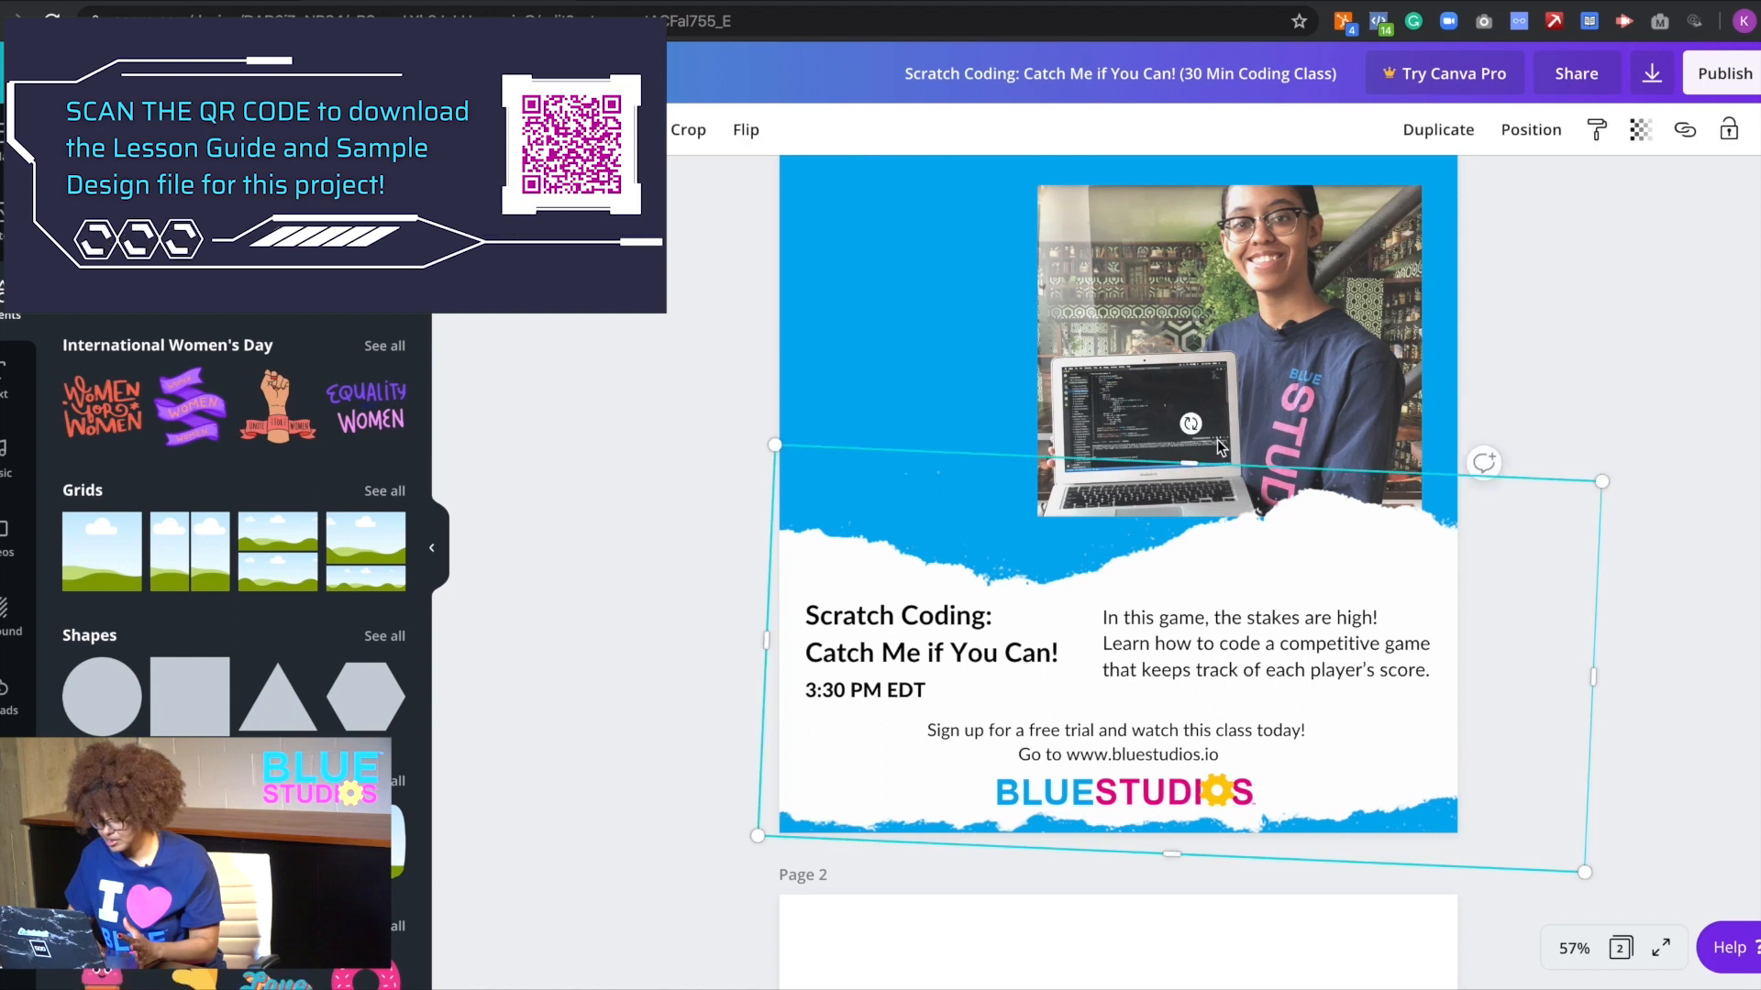
drag(1190, 422, 1137, 429)
drag(1265, 499, 1157, 475)
click(1594, 484)
- Move the Blue Studios logo to the lower left of the white area and nudge the sign-up text up
click(1160, 802)
drag(1160, 802, 917, 797)
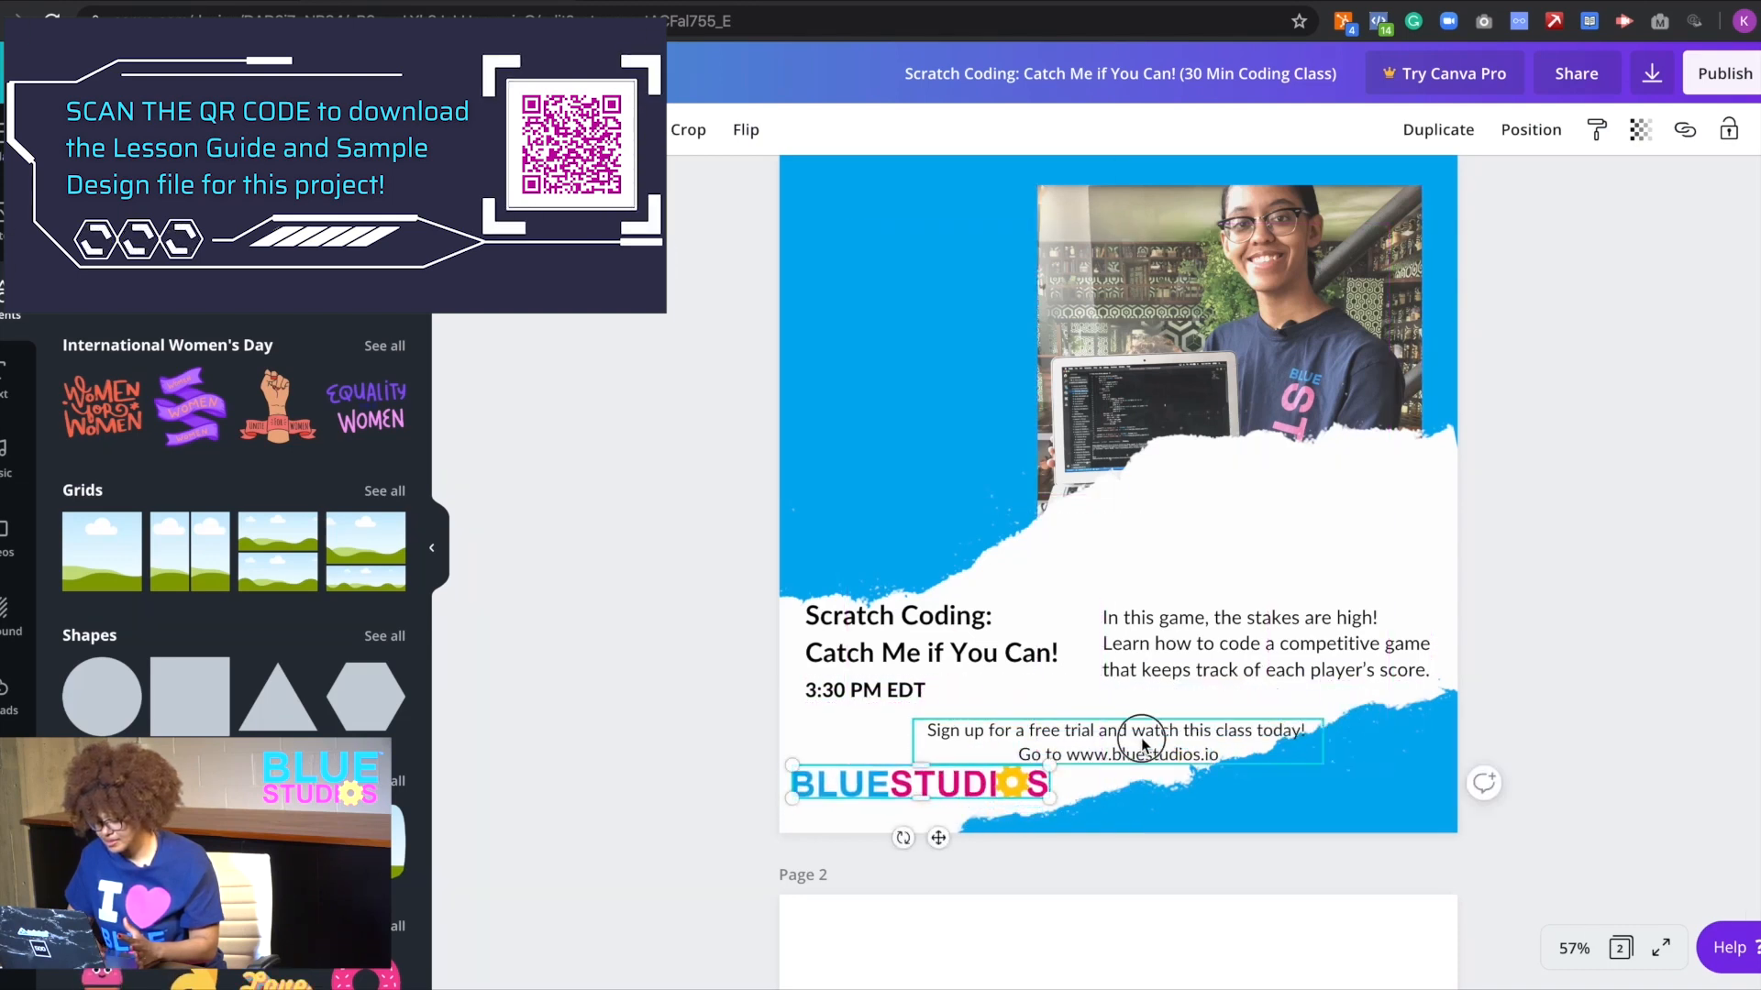
drag(1141, 745, 1150, 727)
- Move the description up and place the title directly above it on the right side of the white paper
click(1334, 627)
drag(1334, 626, 1334, 579)
drag(945, 644, 1241, 520)
click(1176, 597)
drag(1175, 598, 1168, 615)
drag(1214, 491, 1215, 507)
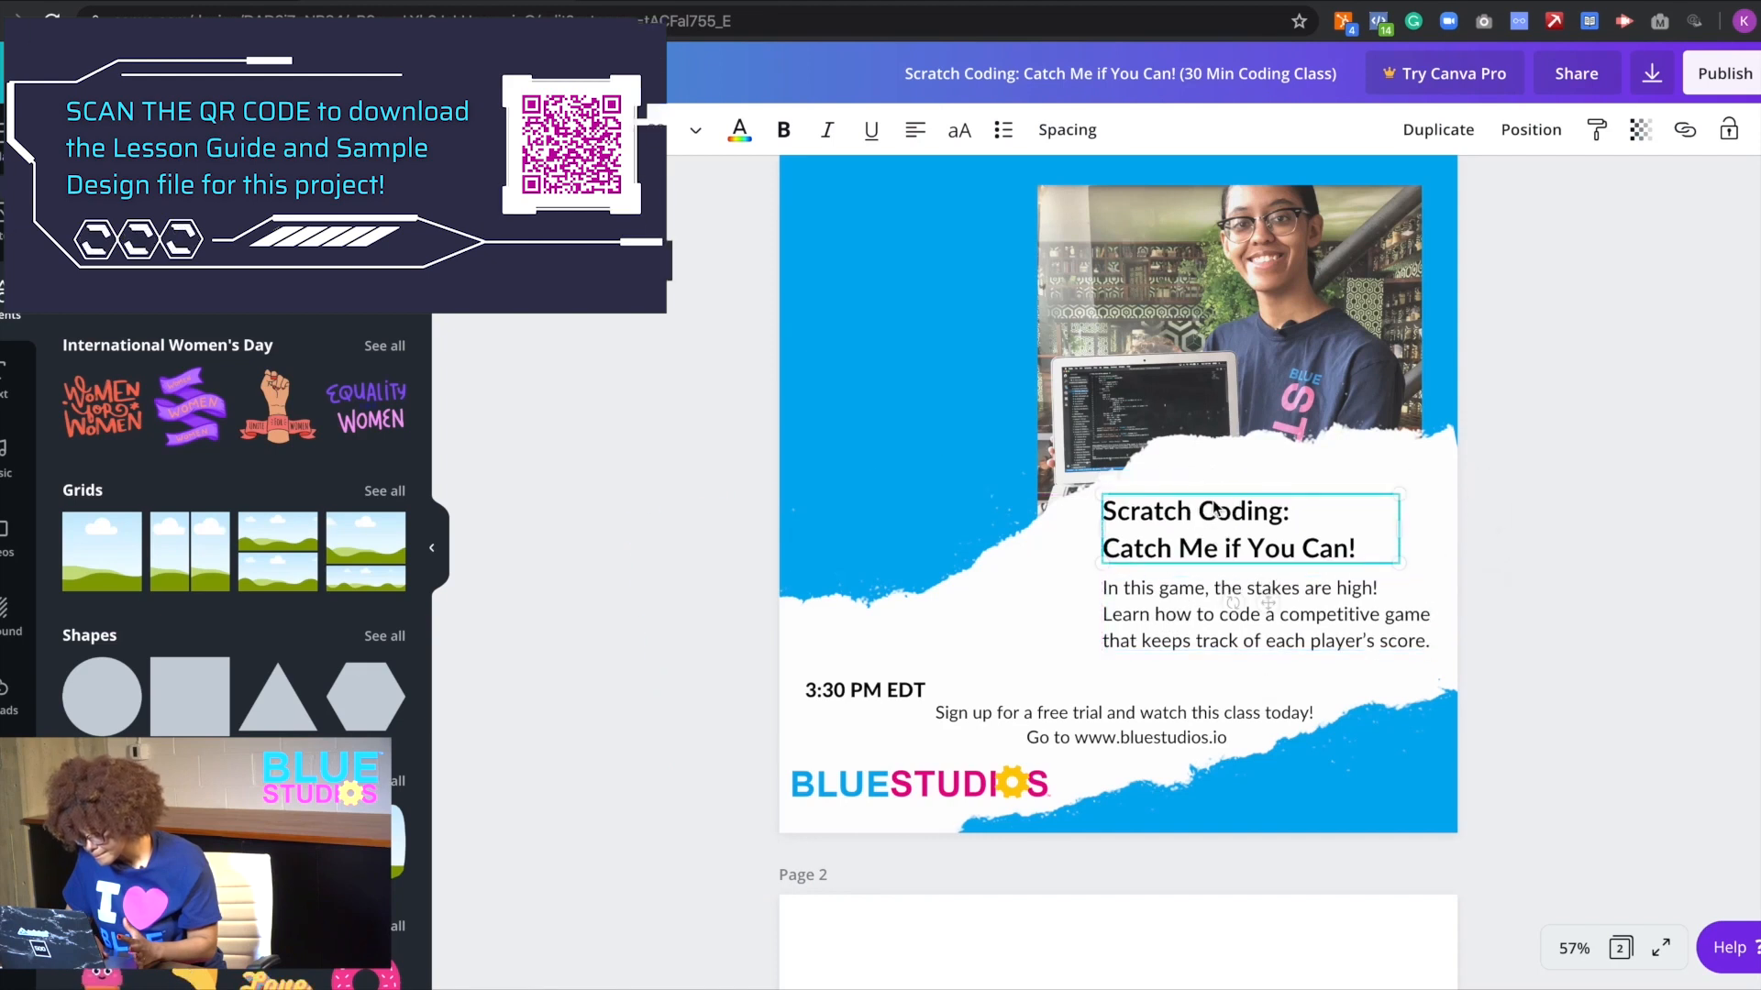
- Center-align both lines of the title text
triple_click(1218, 512)
key(super+a)
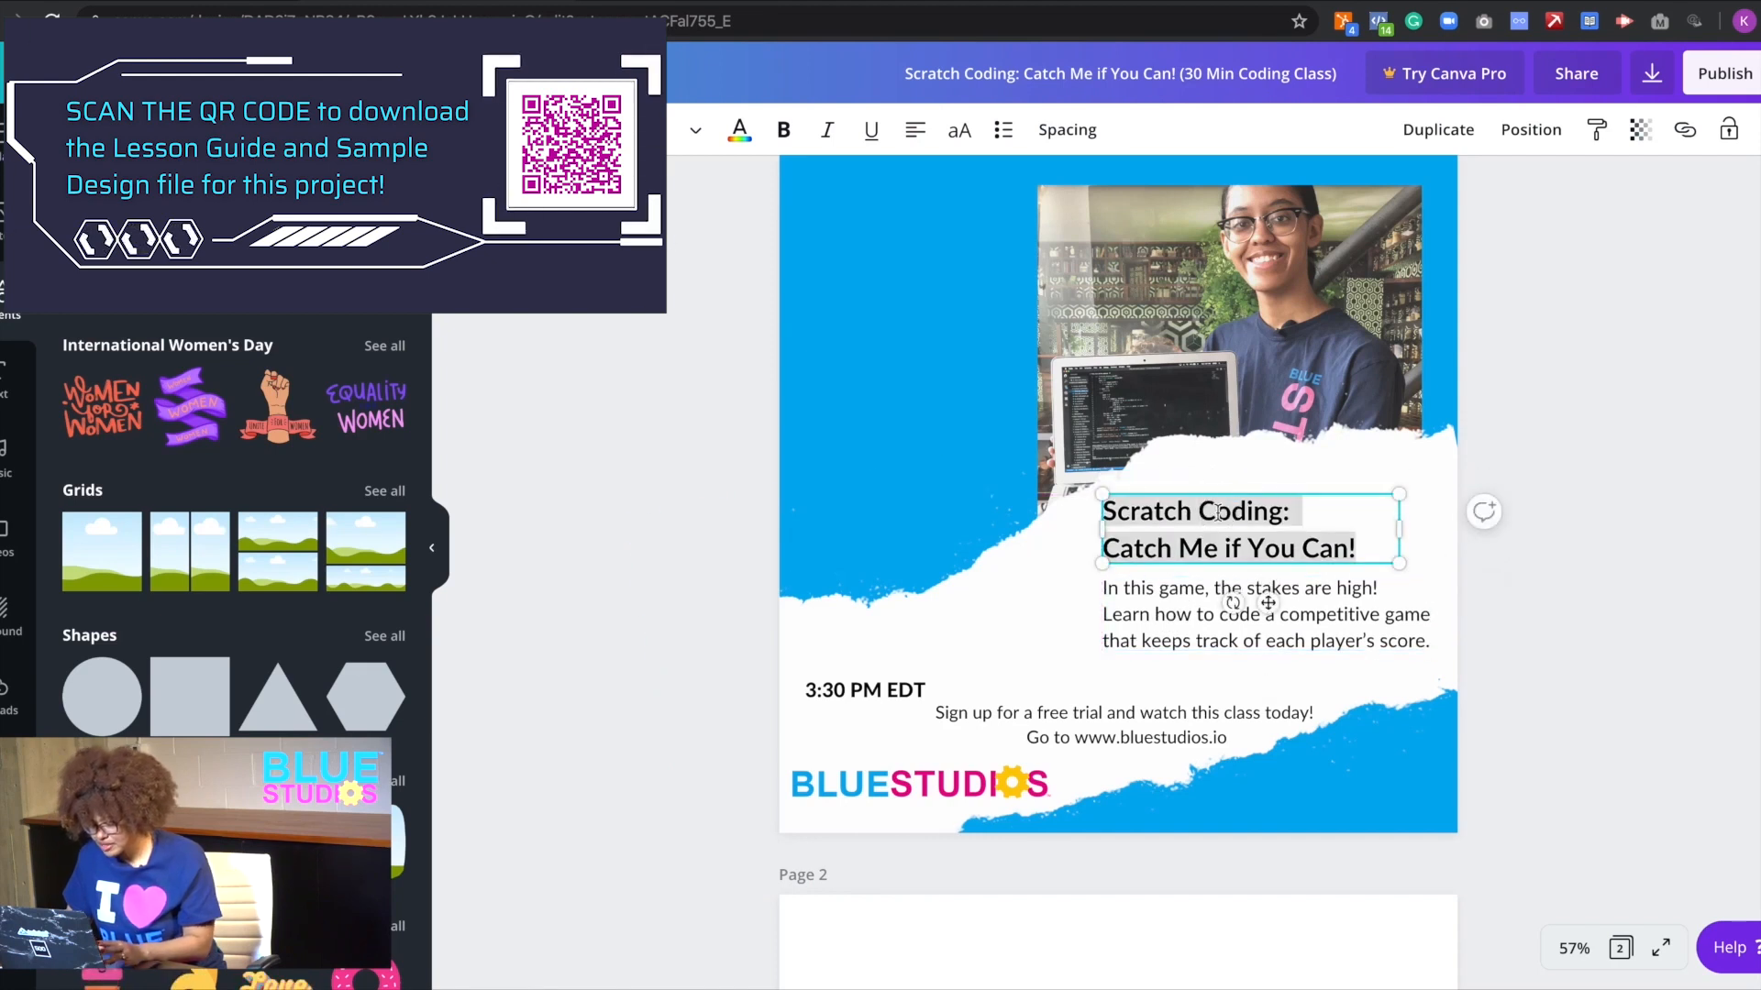
click(912, 142)
- Center-align all lines of the class description, keeping its sentence case and font size
click(1157, 595)
triple_click(1158, 594)
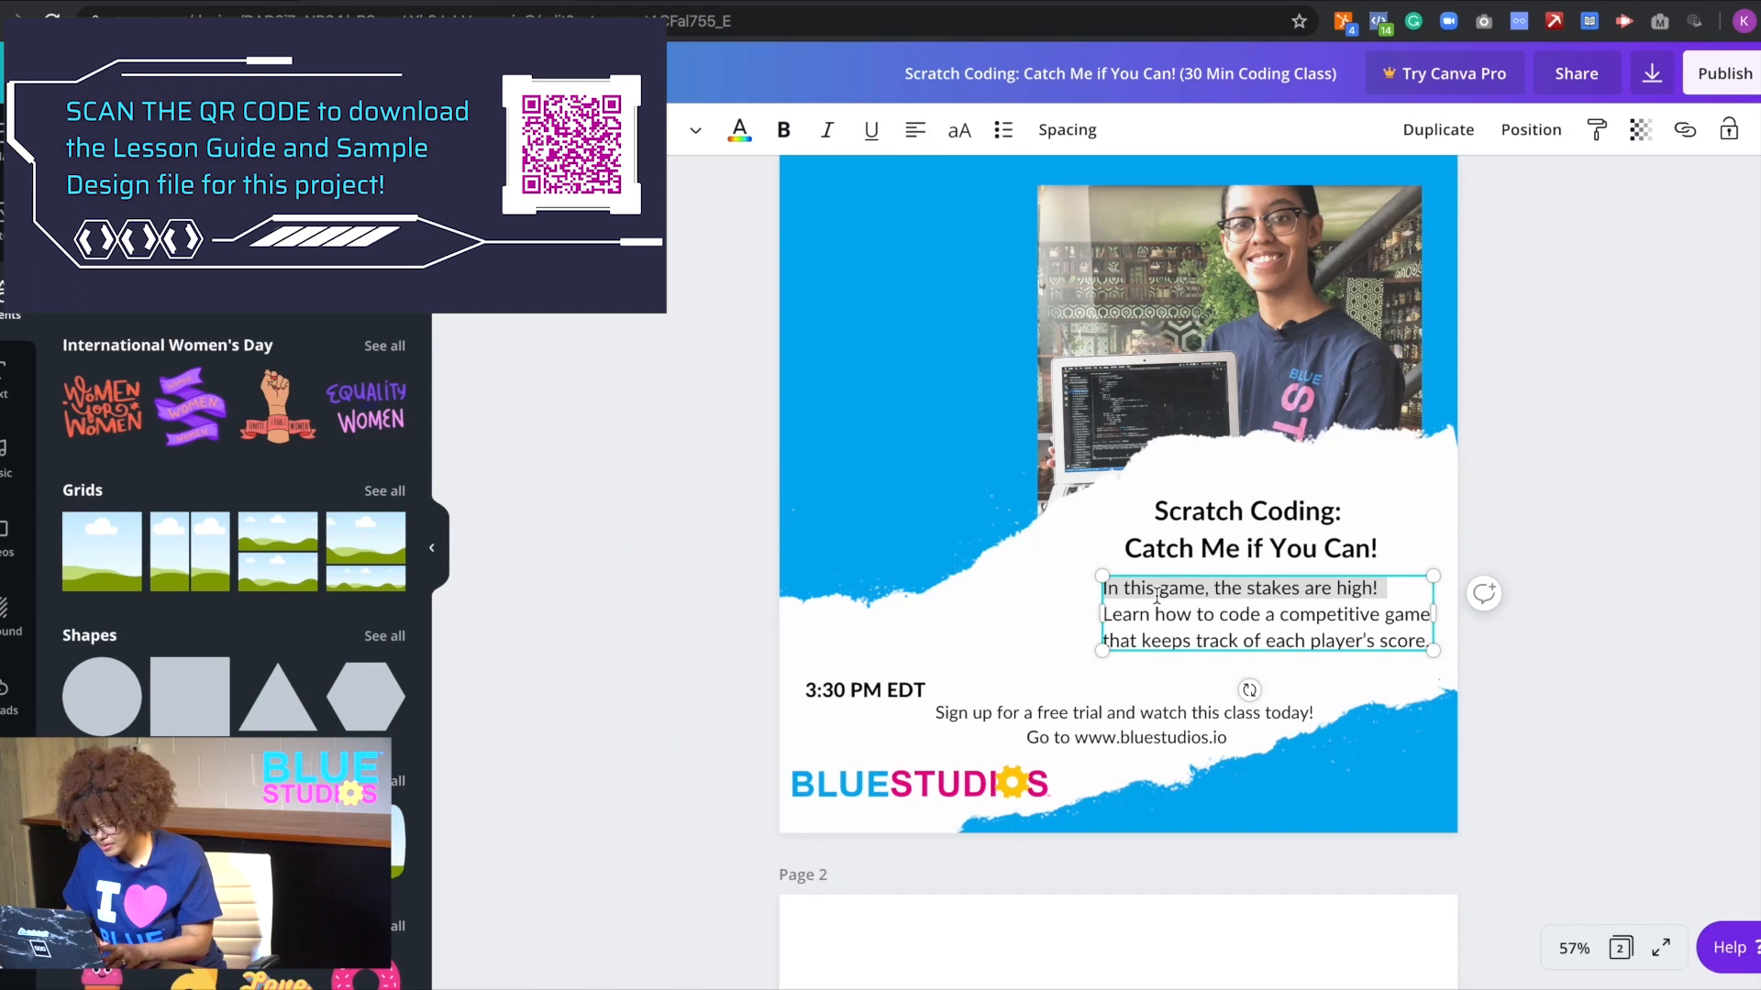
key(super+a)
click(959, 130)
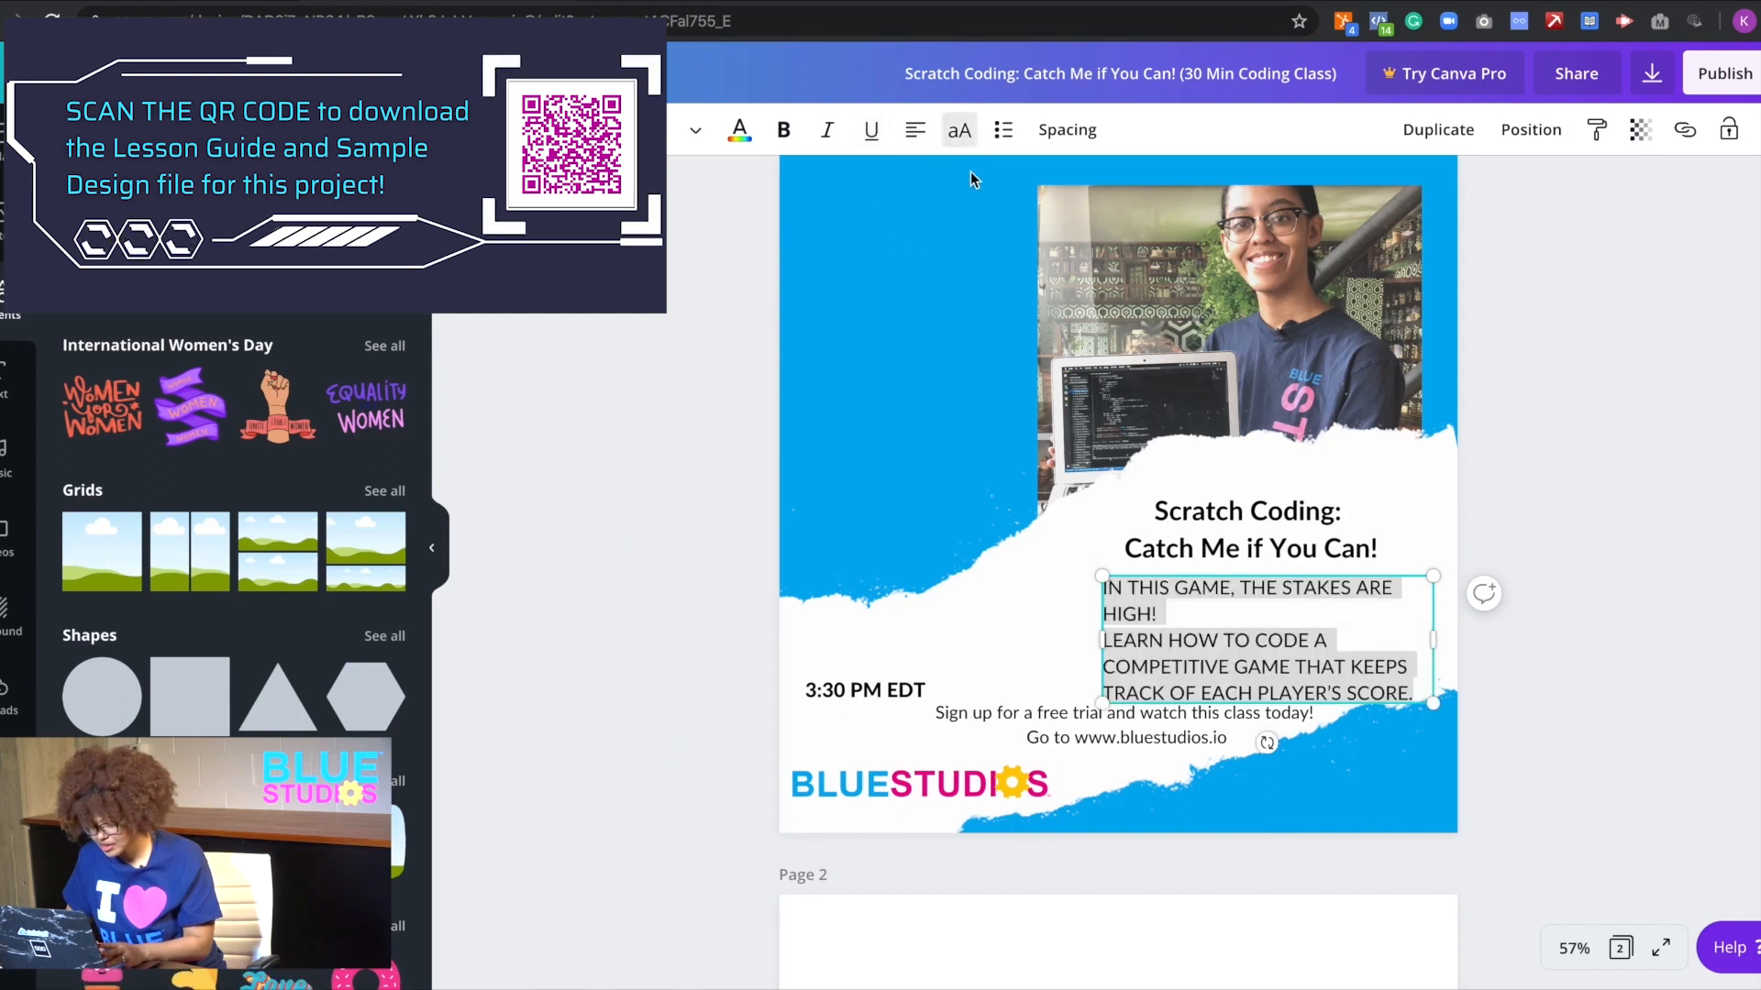
click(941, 133)
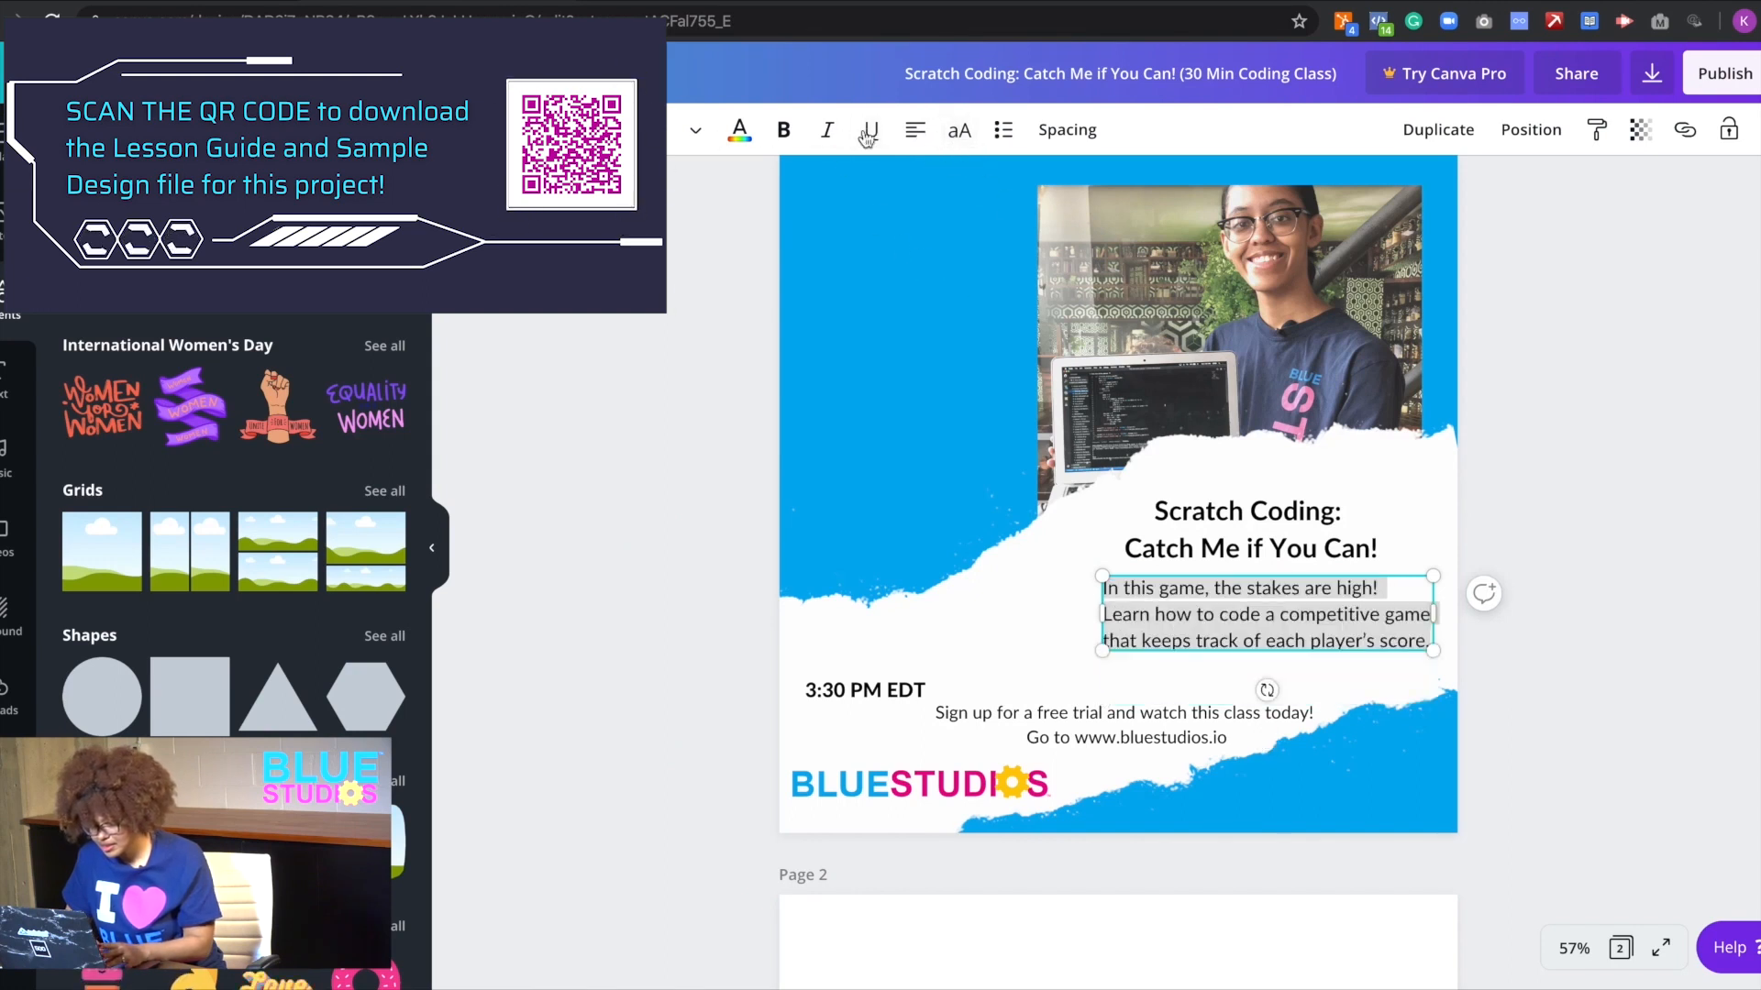
click(921, 140)
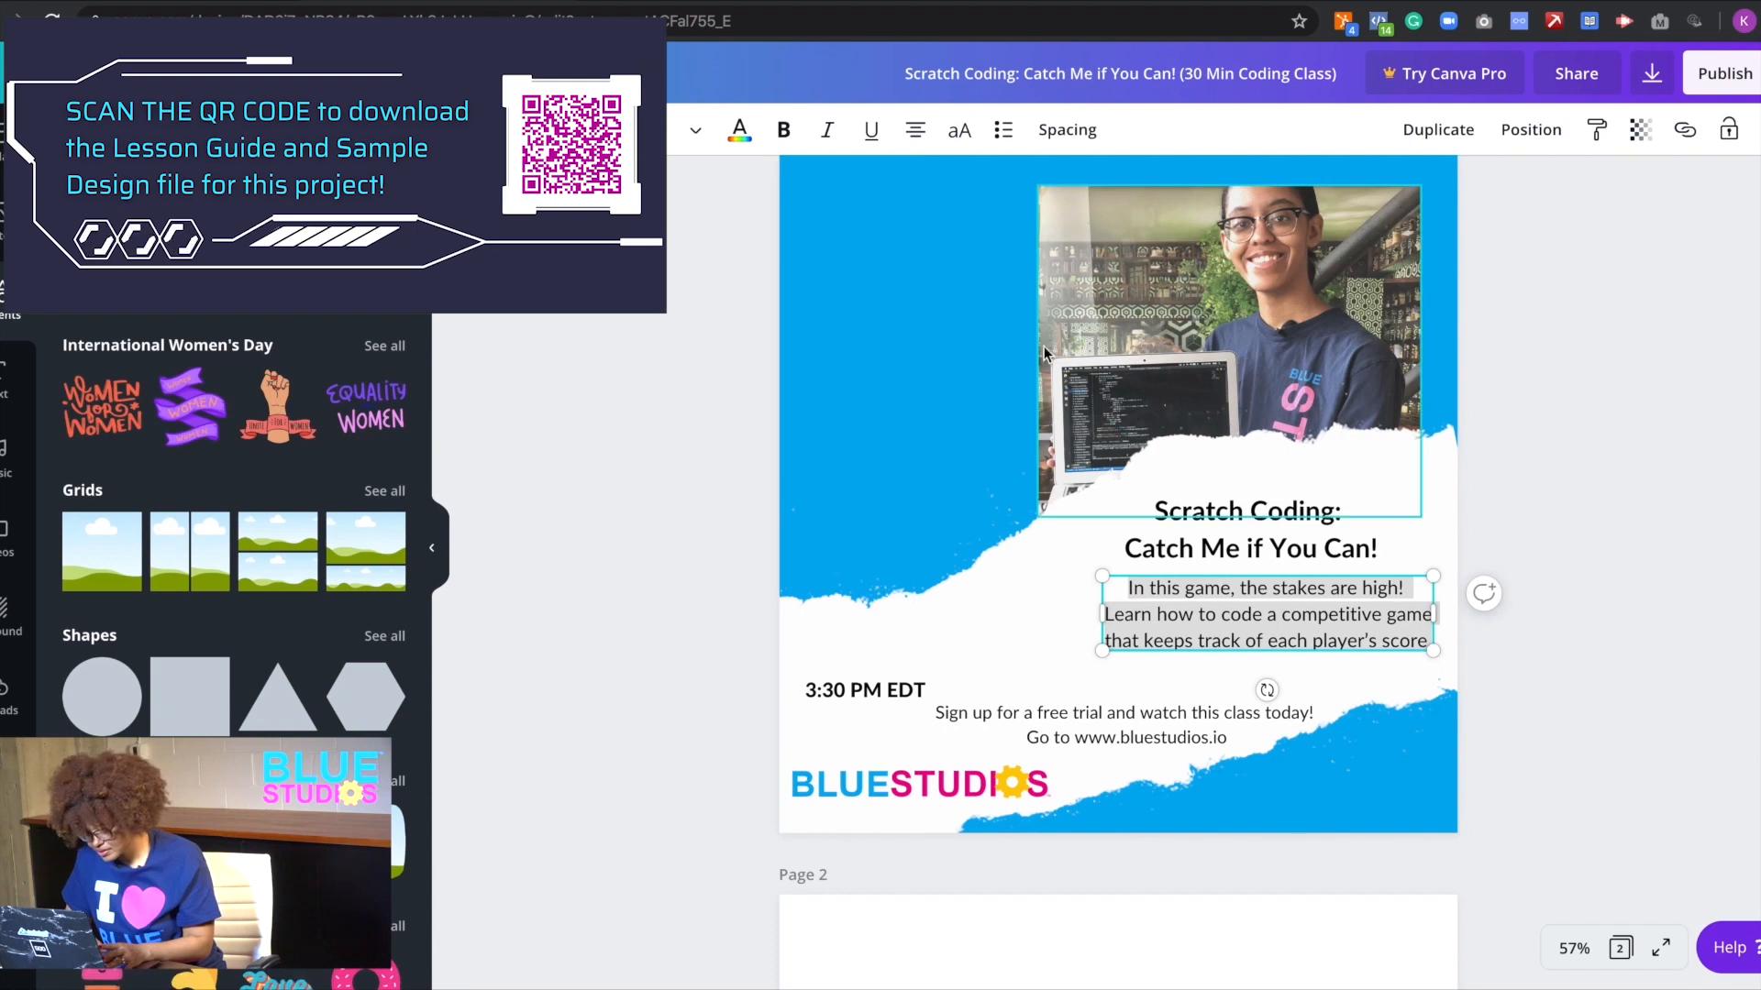
click(679, 129)
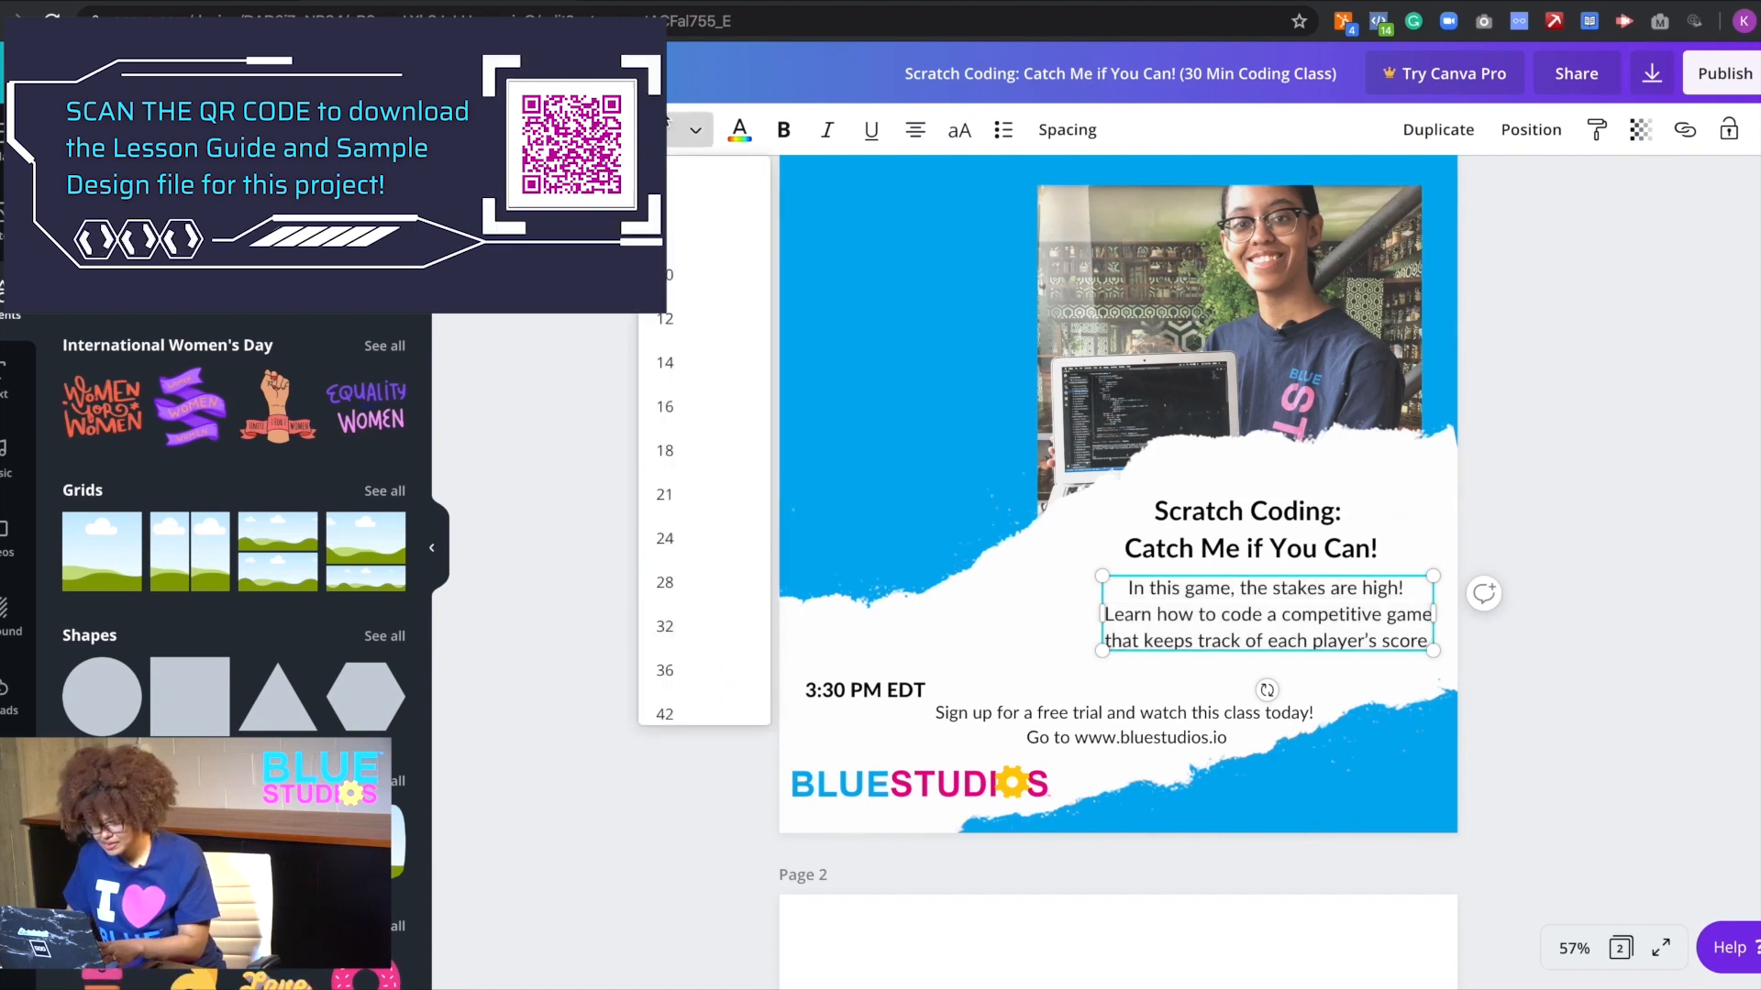
click(678, 129)
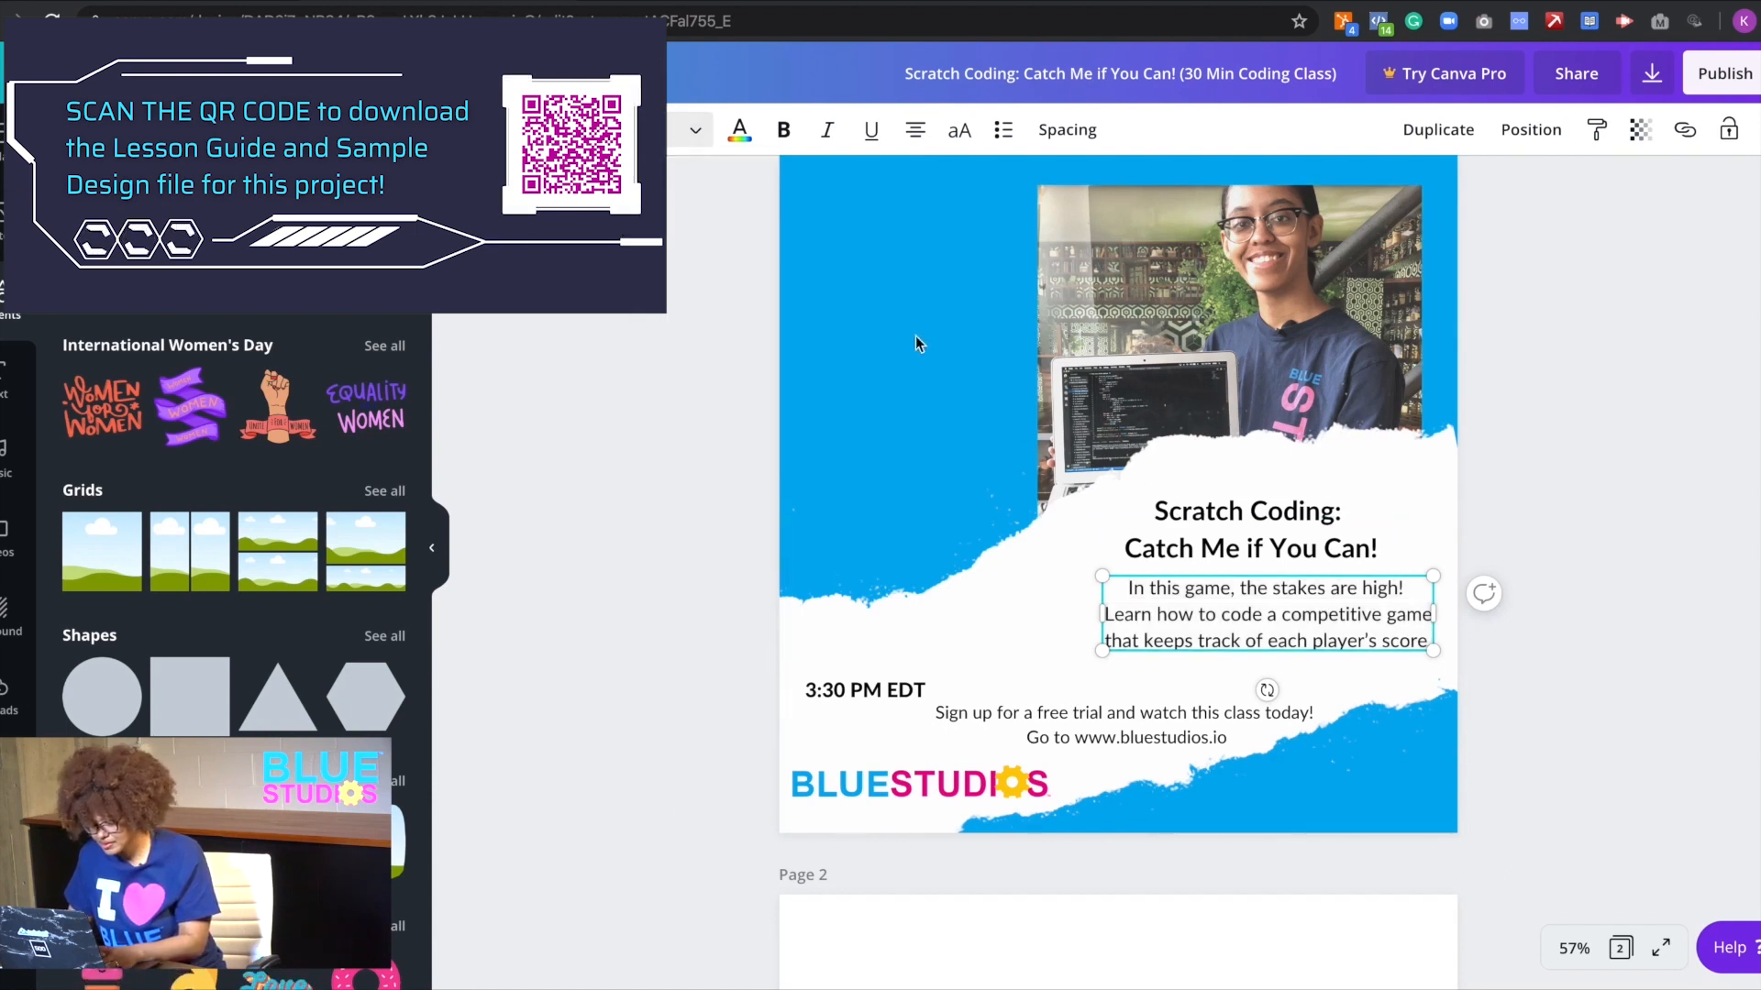
- Enlarge the title to about size 35.6, center it over the description and nudge both text blocks up
click(1339, 527)
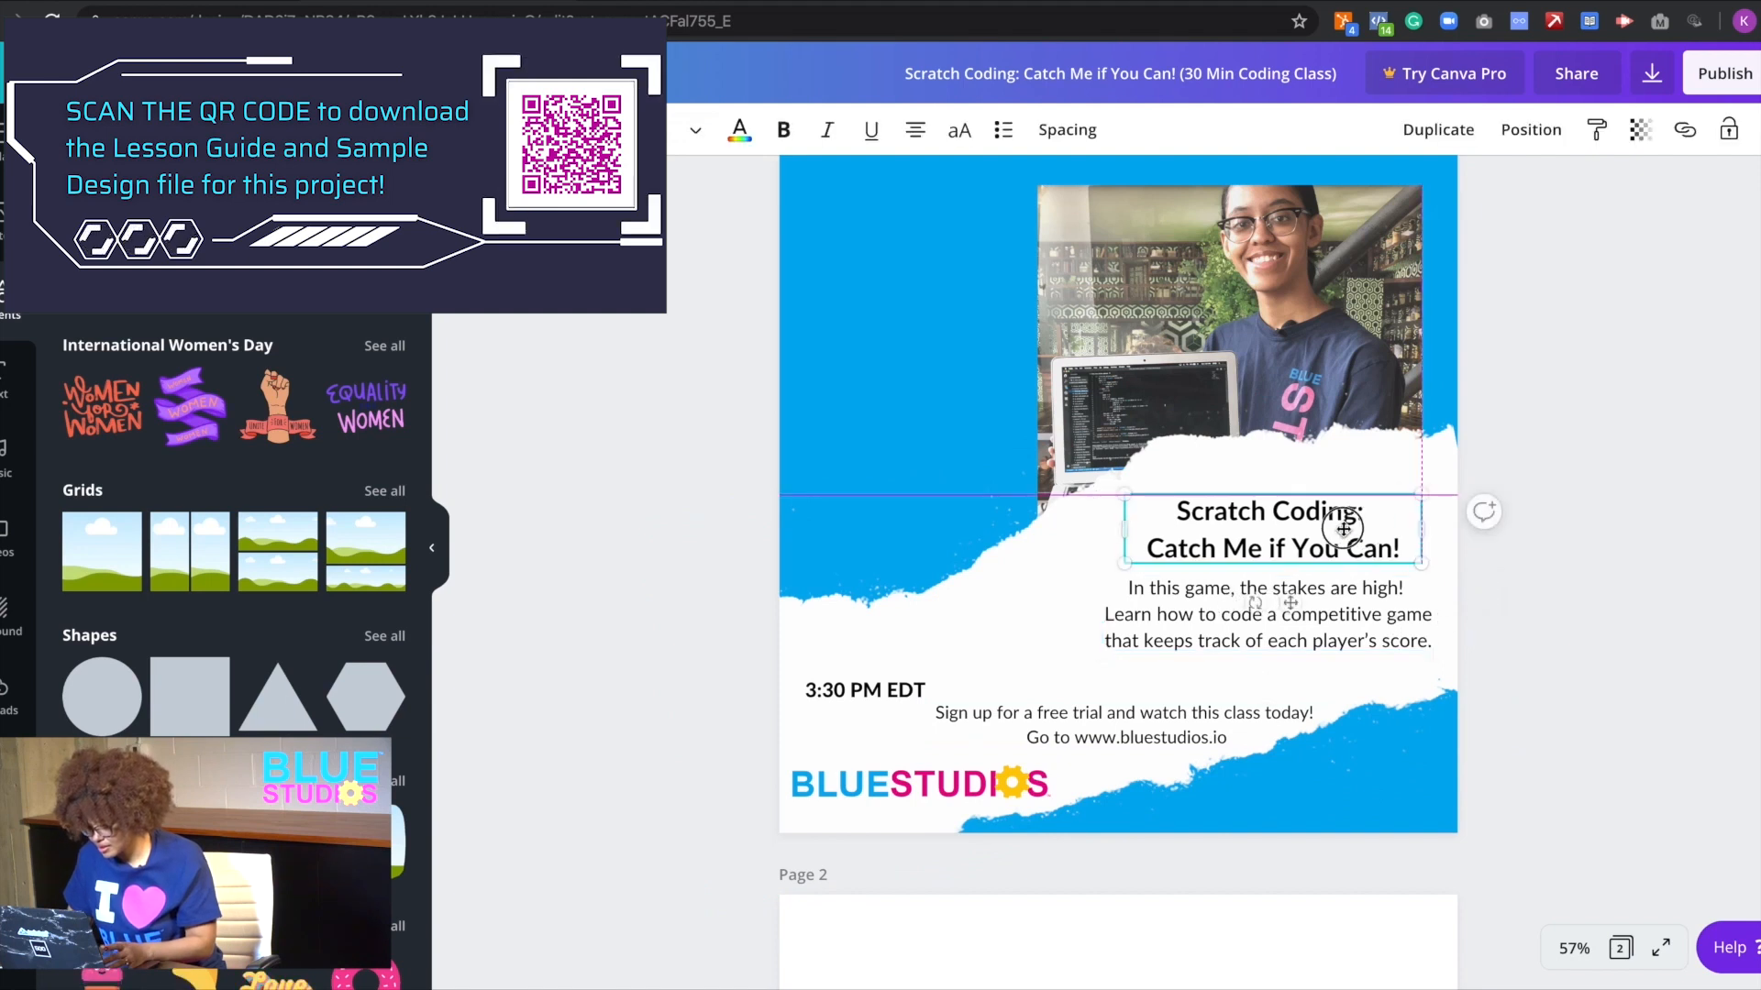
drag(1118, 550, 1094, 568)
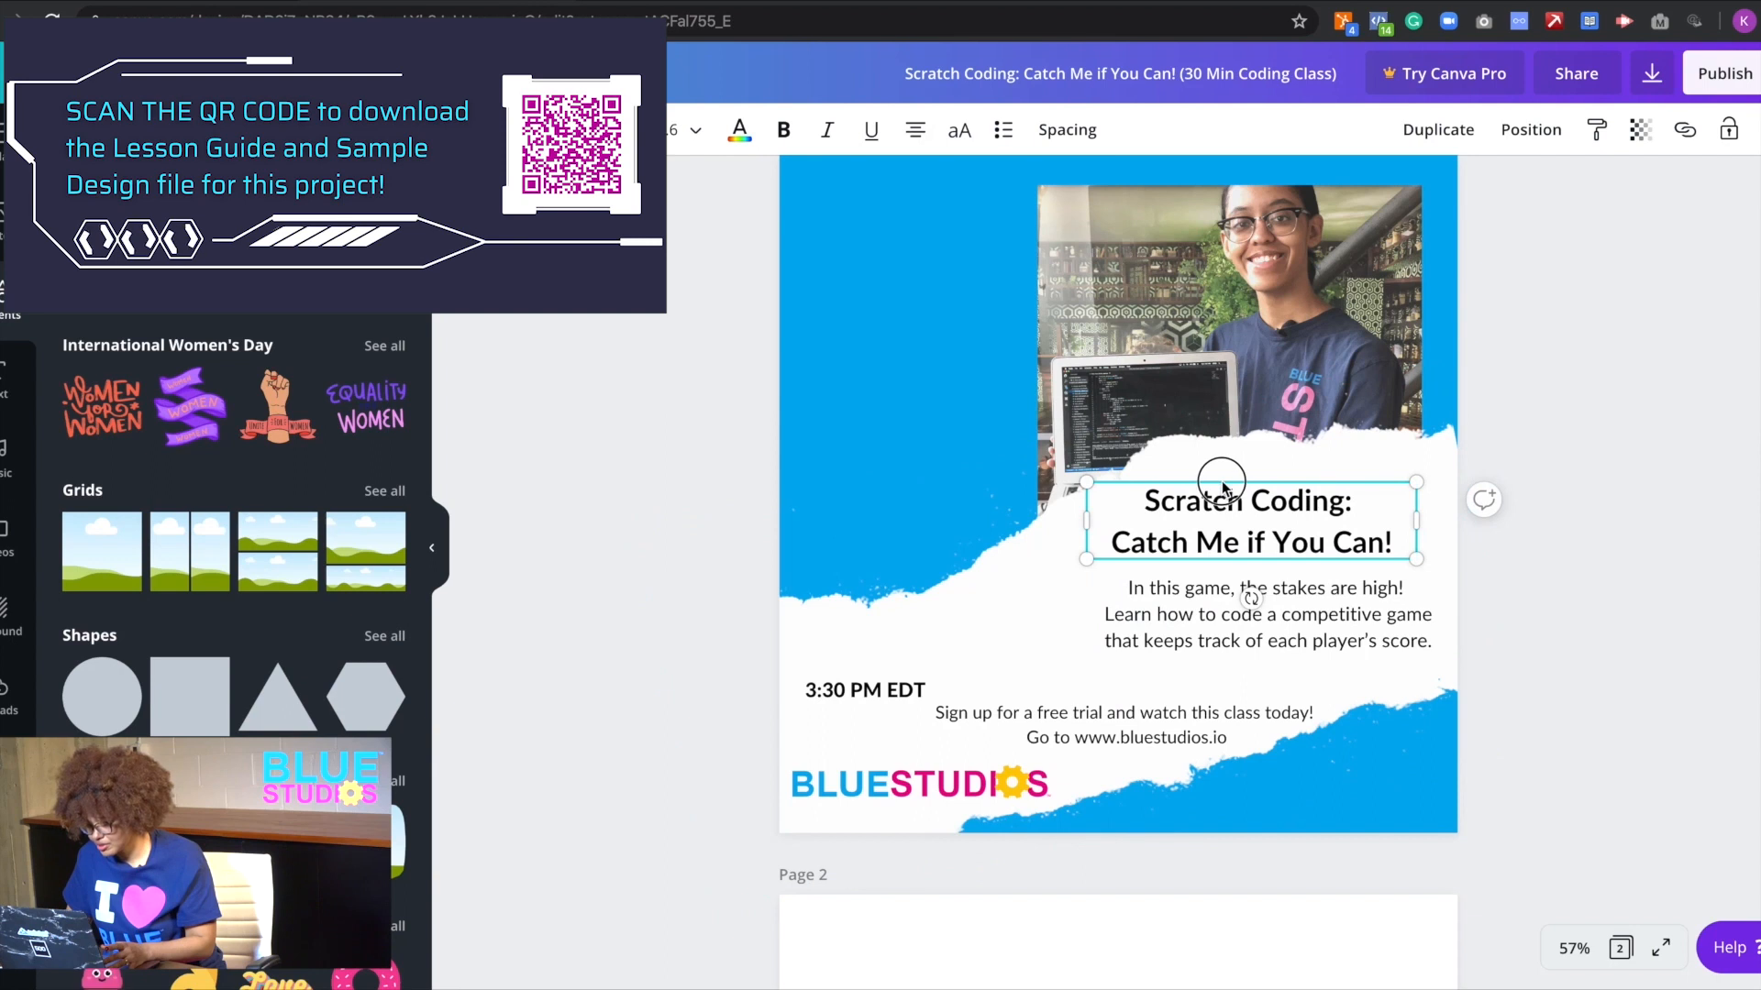
drag(1248, 479, 1260, 473)
drag(1199, 633, 1198, 619)
click(1727, 734)
- Move the 3:30 PM EDT text onto the blue area beside the photo and center-align it
drag(868, 695, 906, 386)
double_click(906, 386)
click(915, 129)
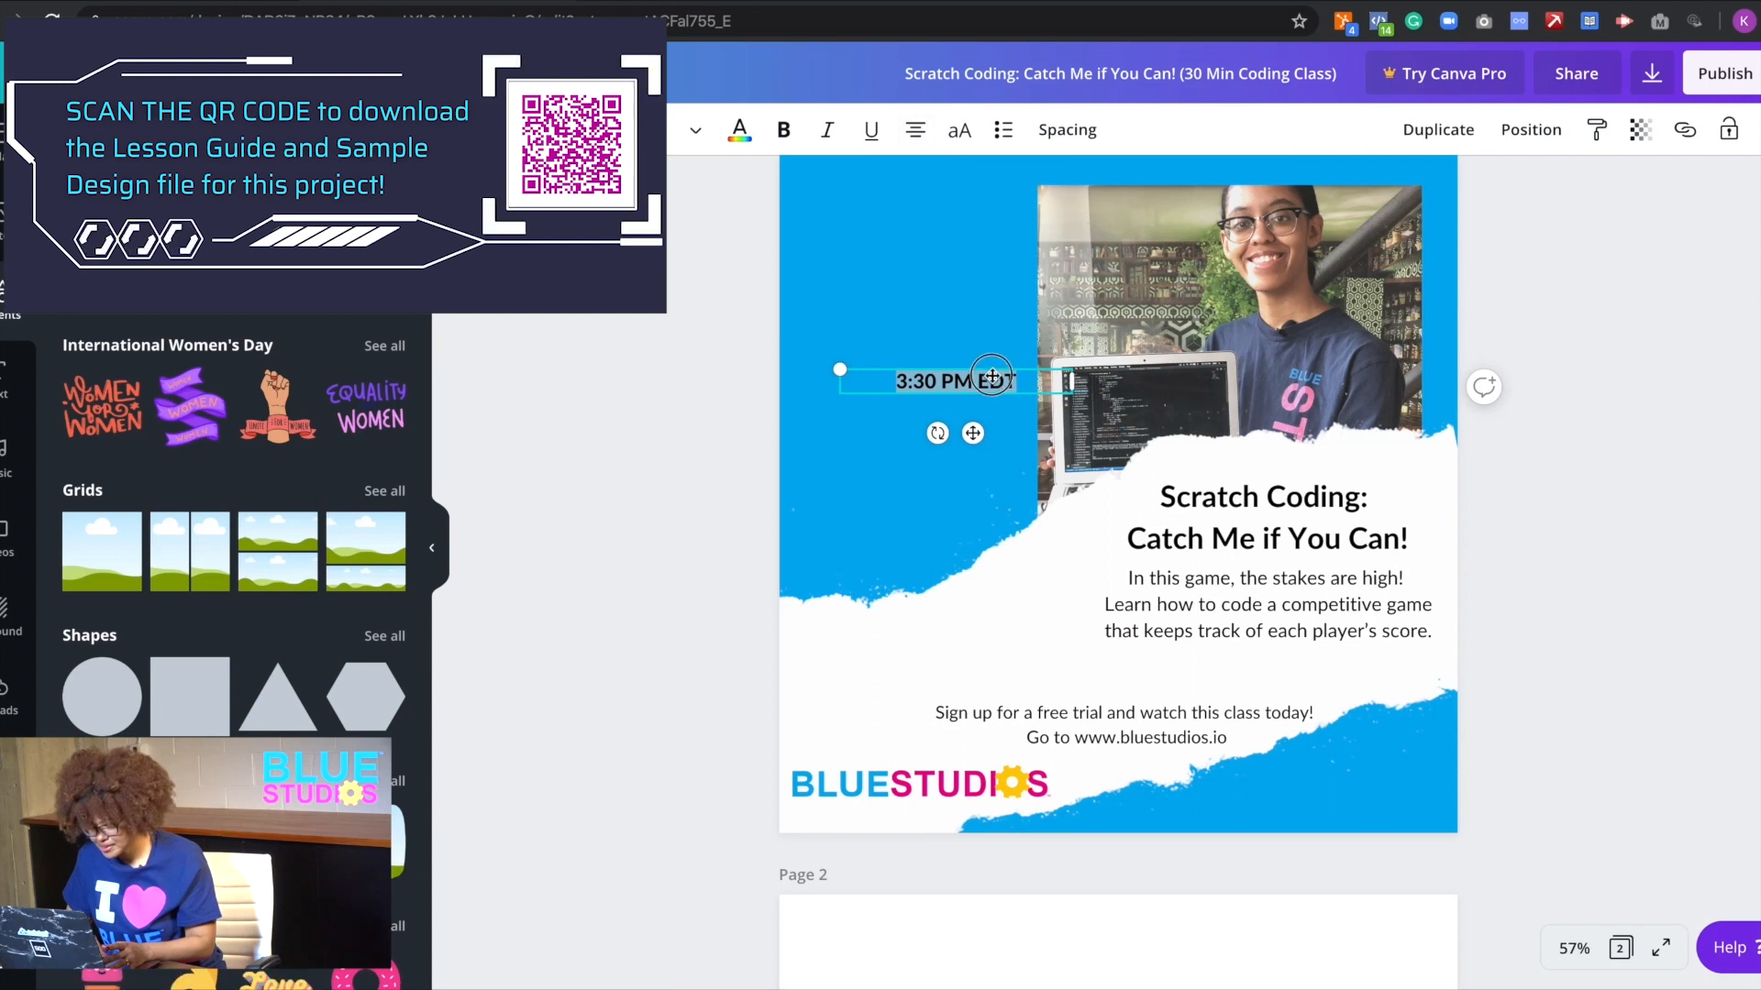
drag(973, 433, 925, 451)
click(700, 307)
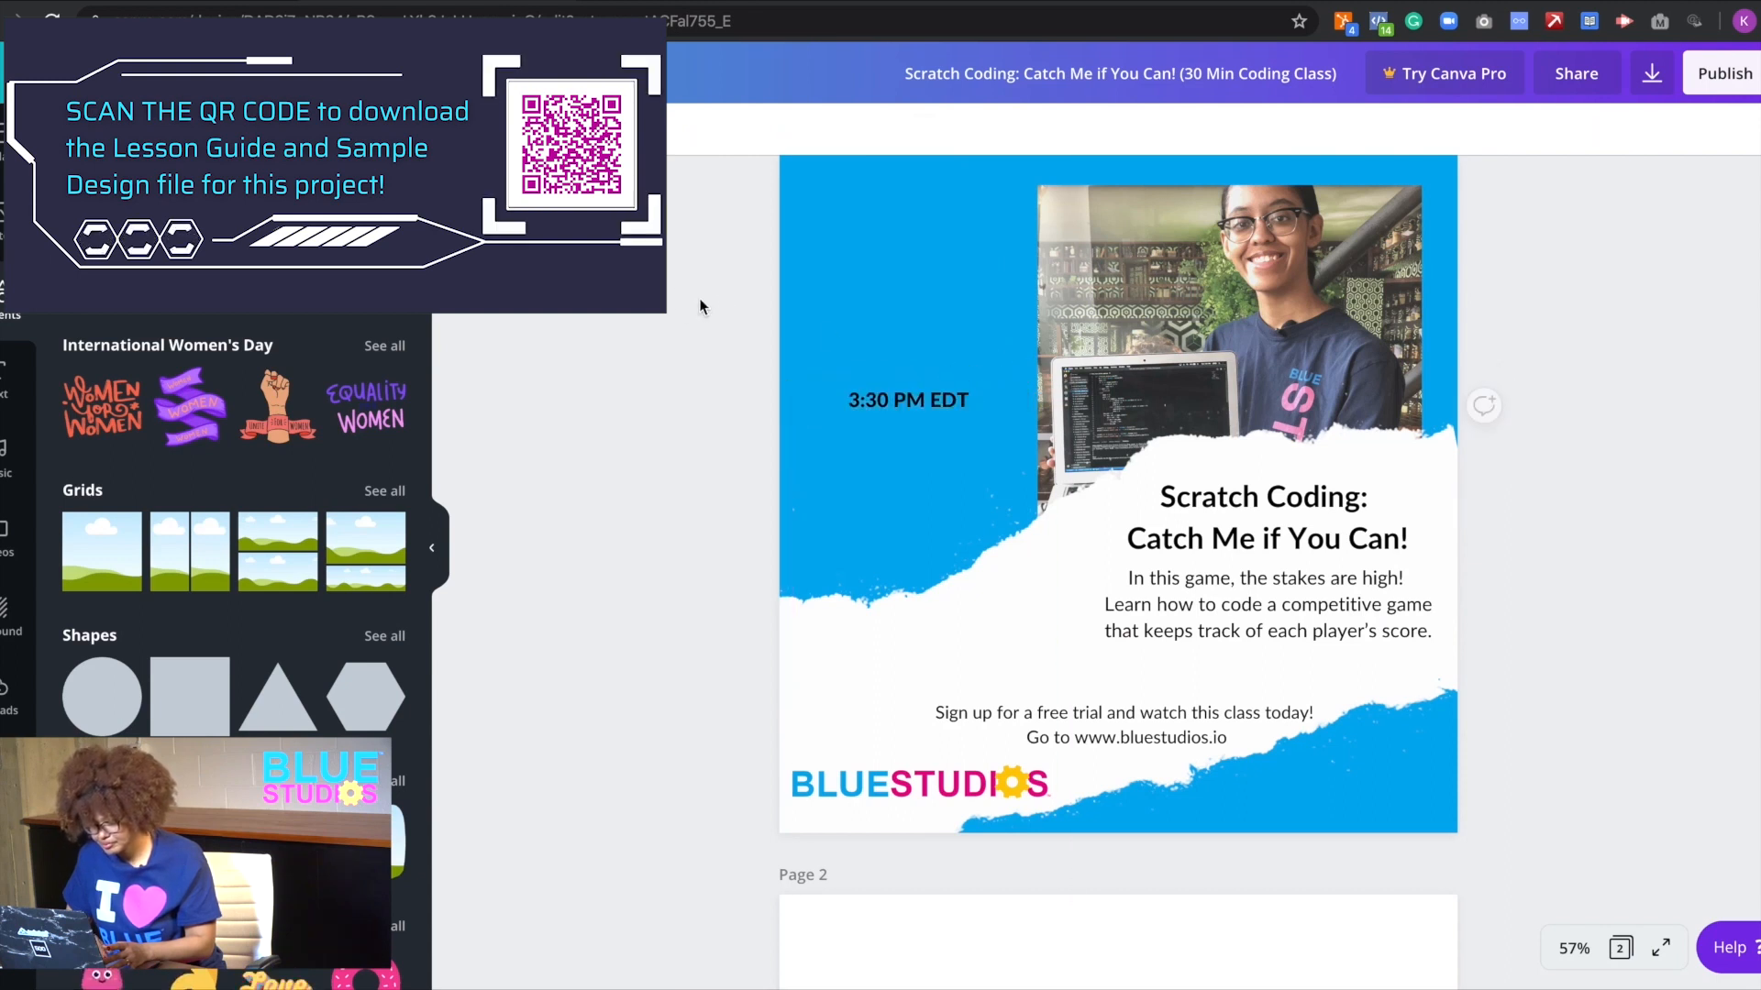
click(908, 400)
click(632, 312)
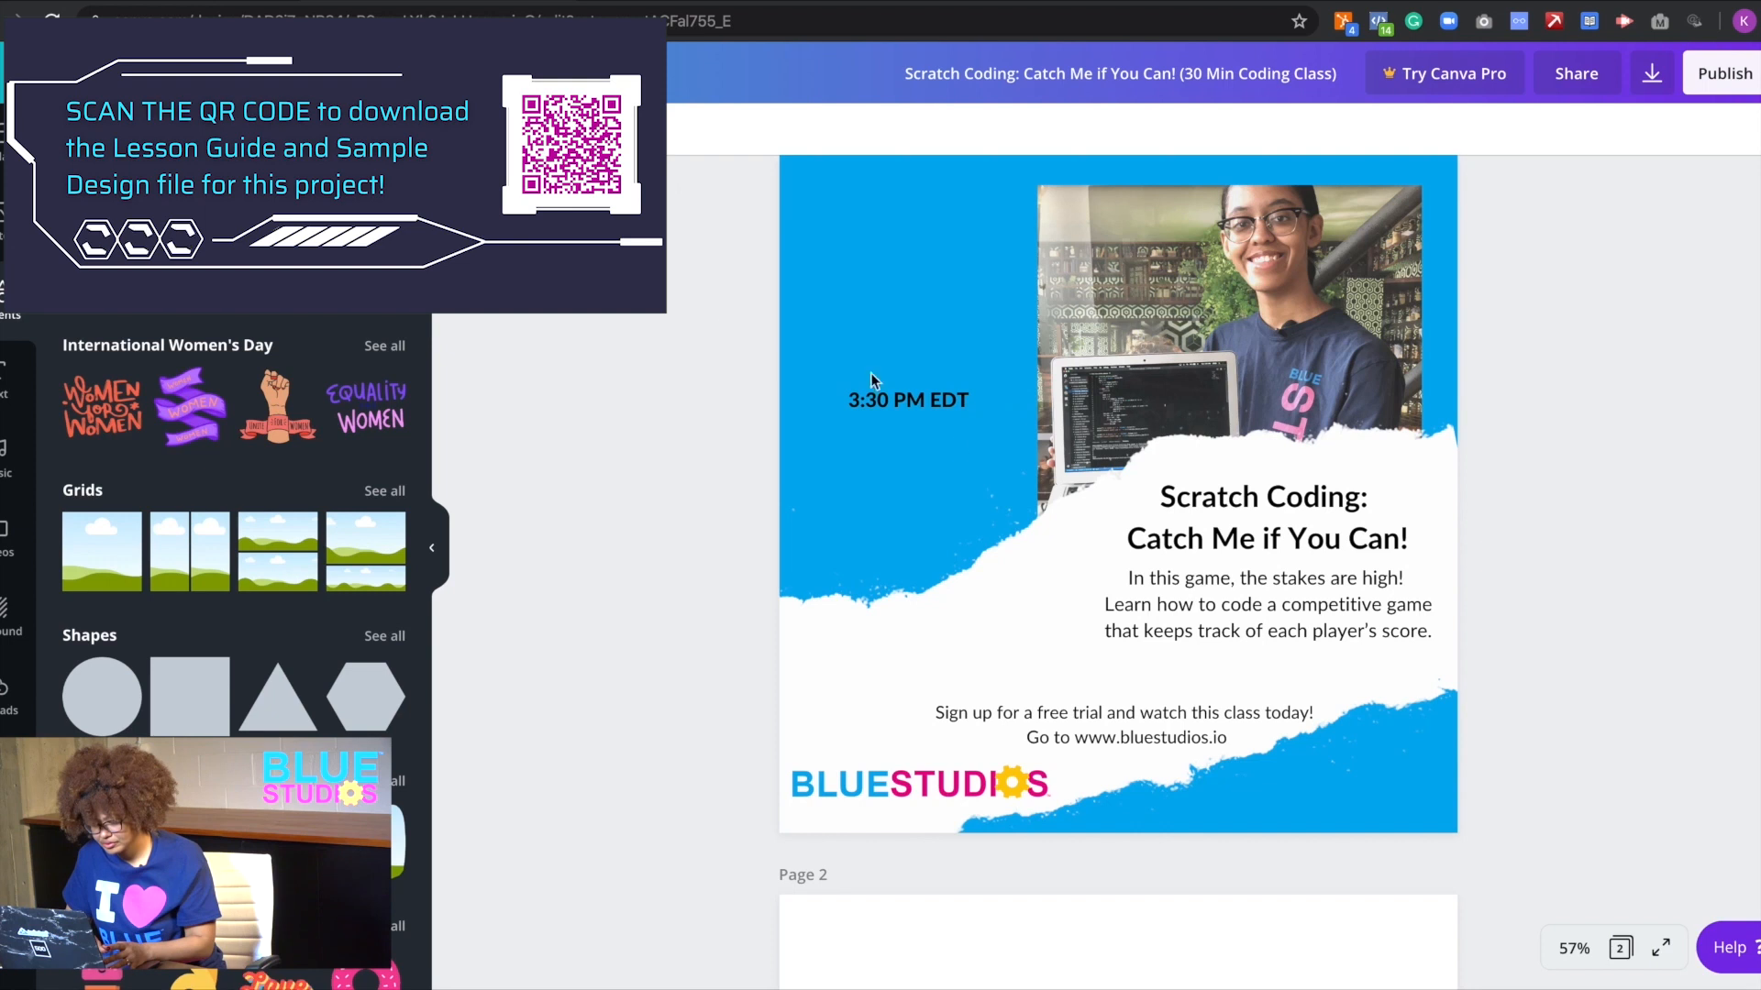
- Center the sign-up text near the bottom of the white paper and move the logo above it on the left
drag(1050, 734, 947, 718)
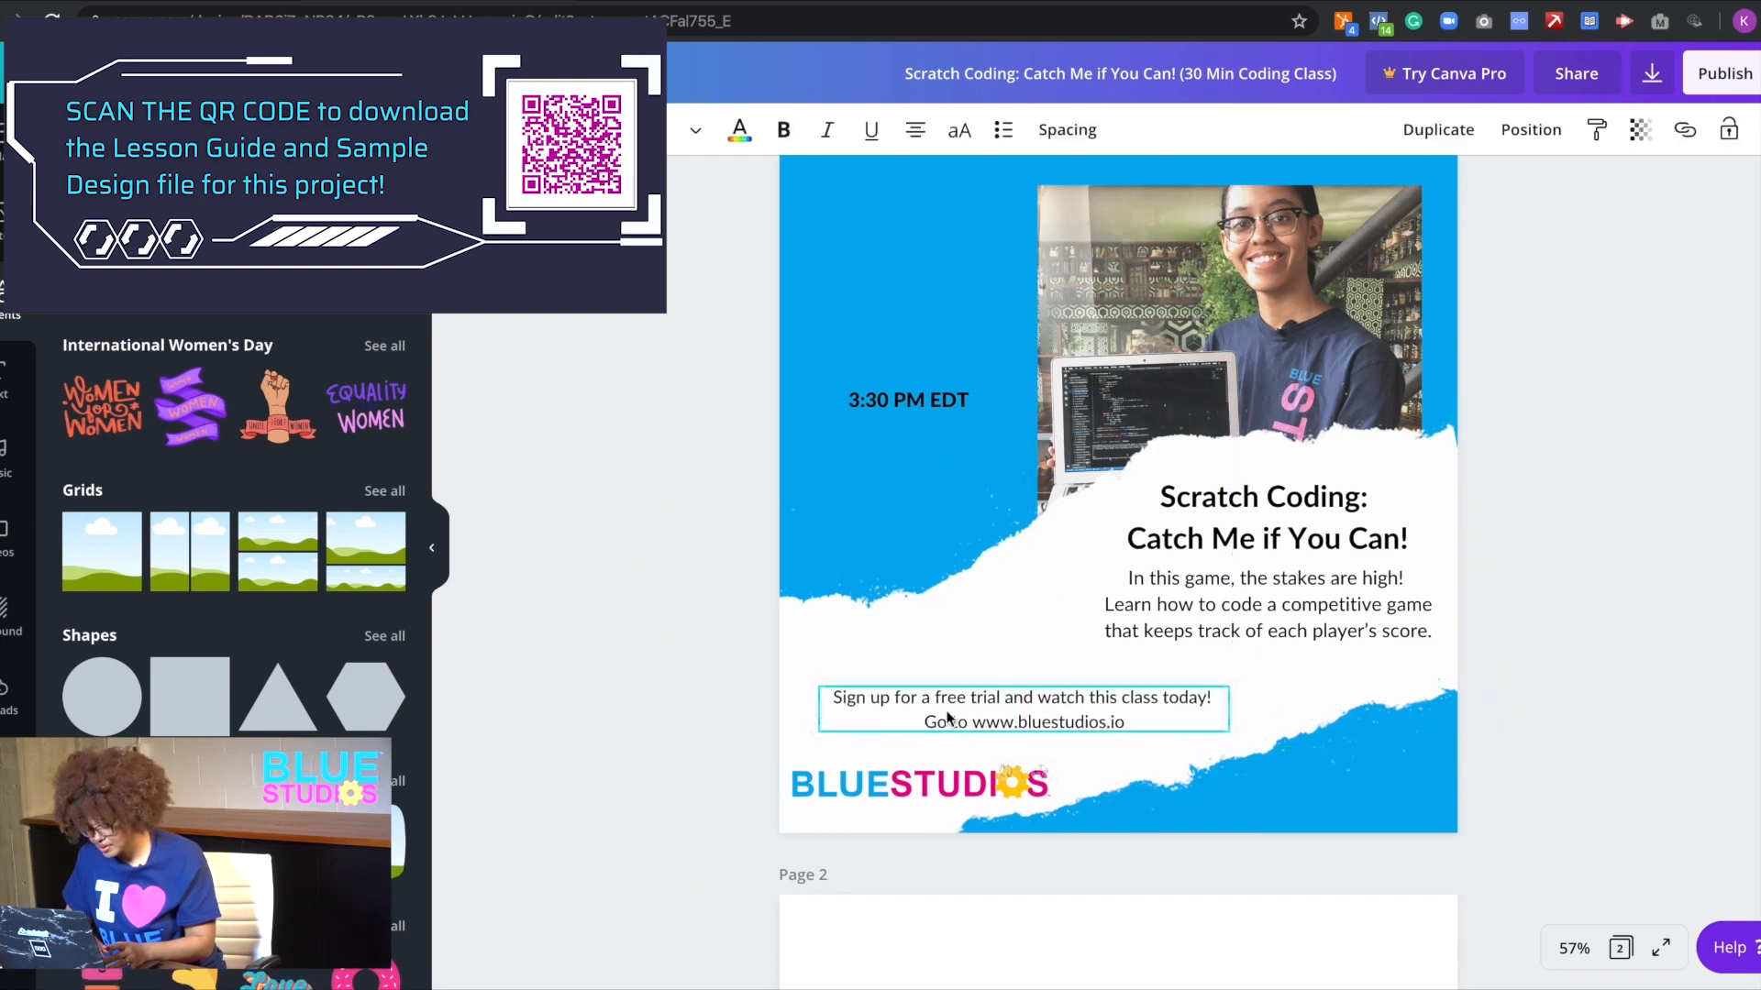
mouse_move(1228, 709)
mouse_down()
mouse_move(1148, 708)
mouse_move(1222, 680)
mouse_move(1187, 700)
mouse_move(1215, 703)
mouse_up()
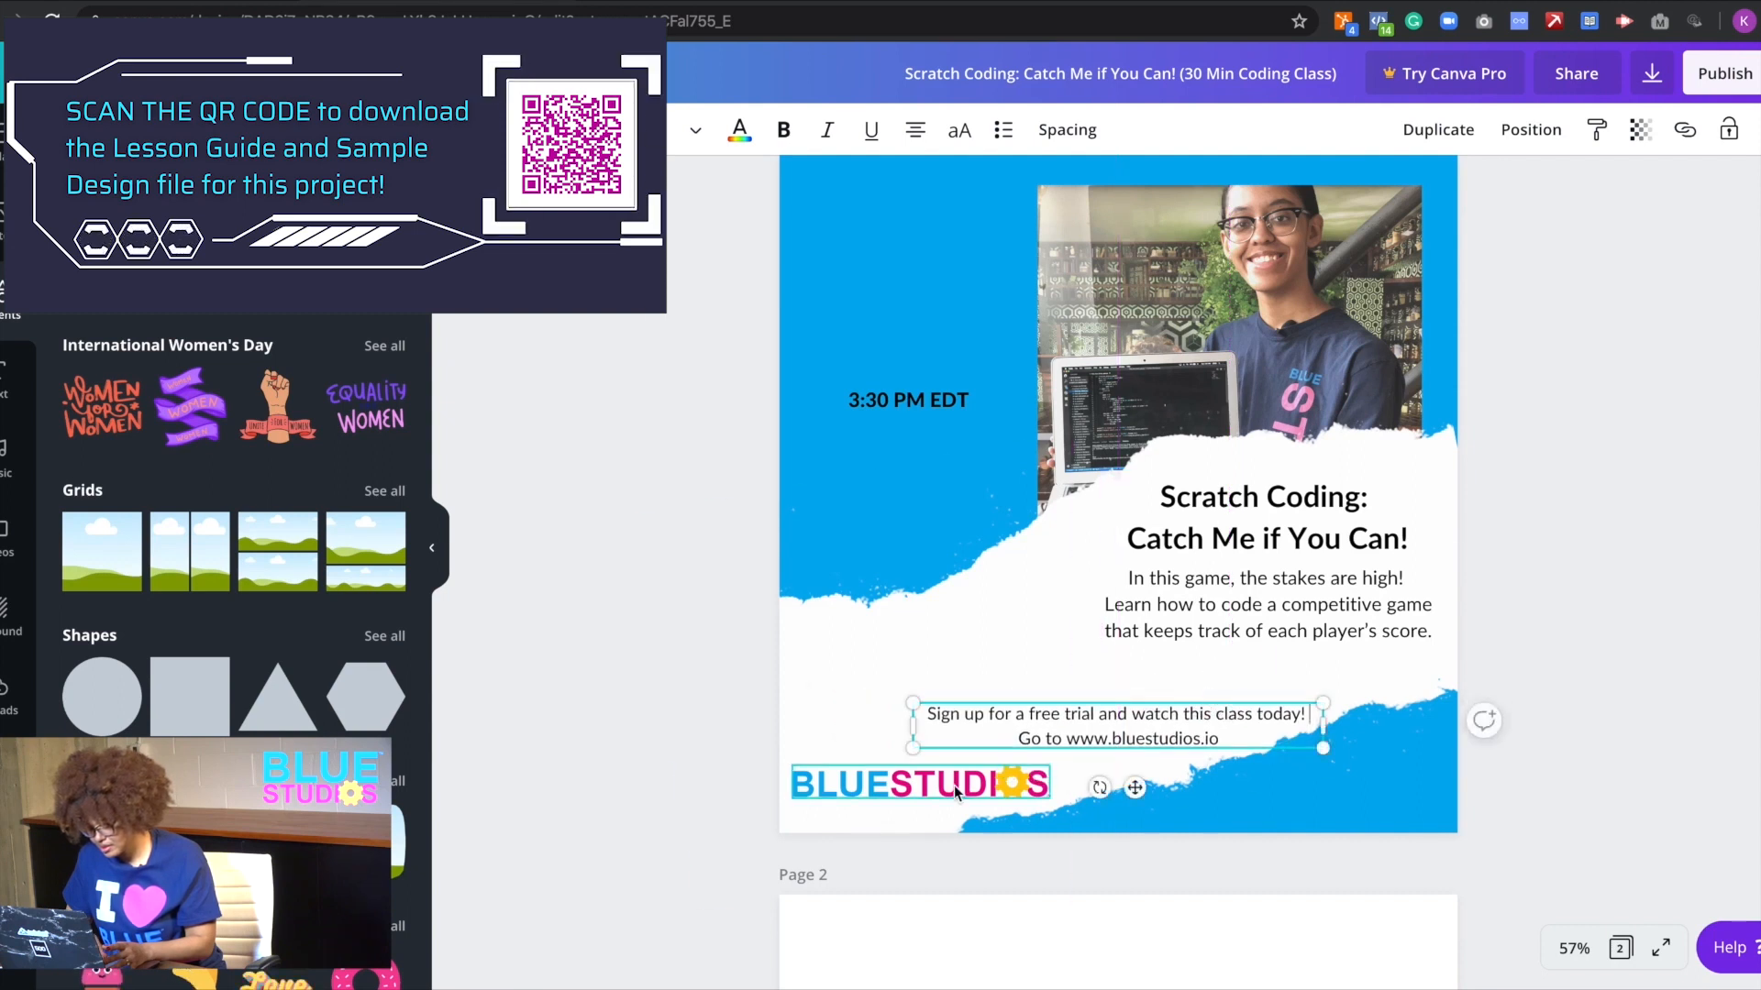
drag(940, 803, 933, 672)
click(853, 777)
- Set the font size of the 3:30 PM EDT text to 36
click(897, 394)
click(915, 400)
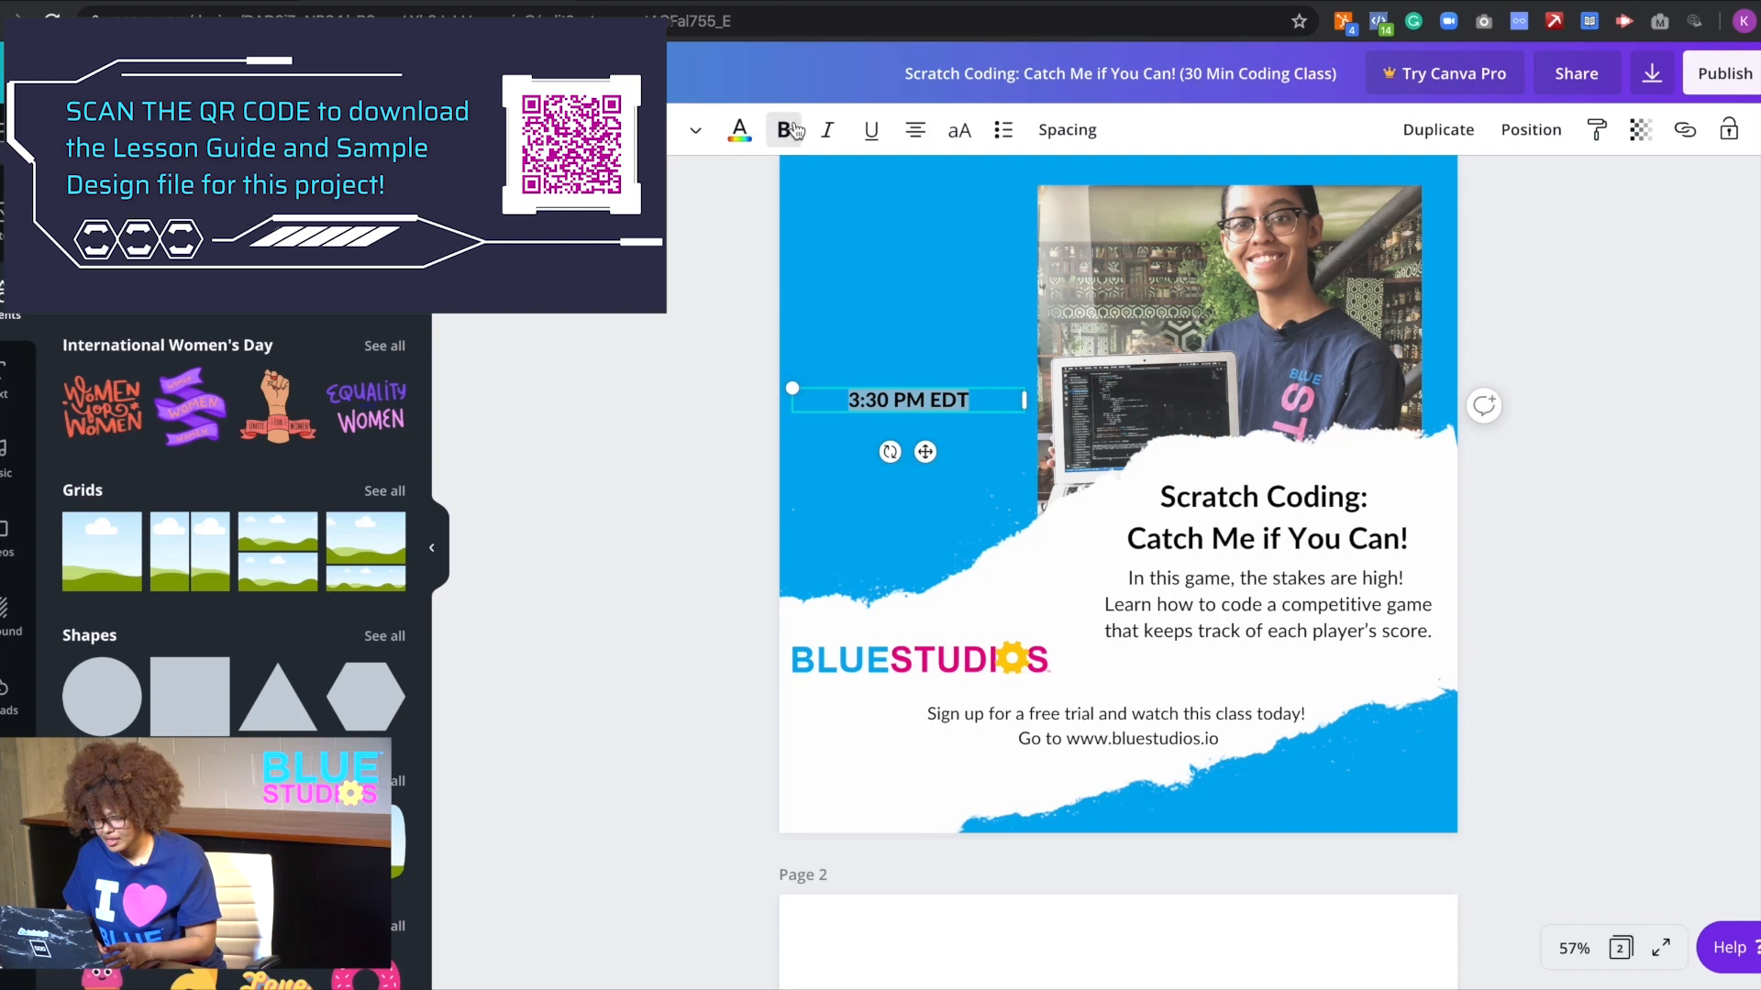
click(696, 130)
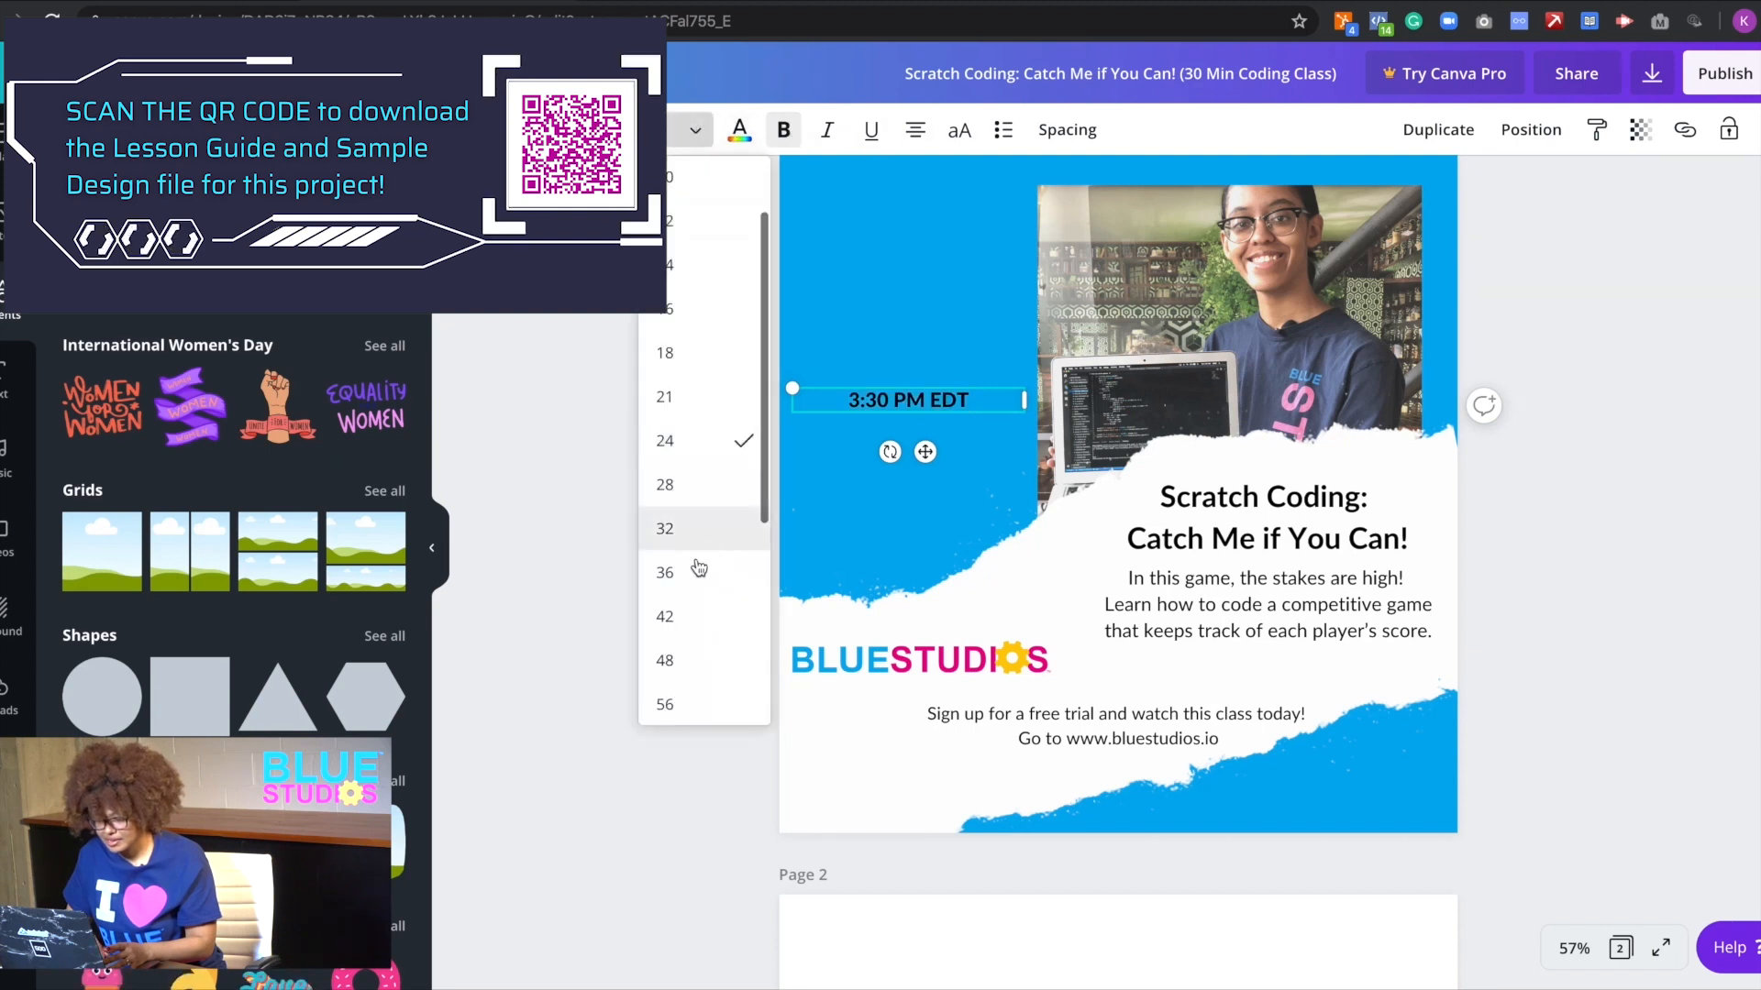
click(664, 616)
click(683, 130)
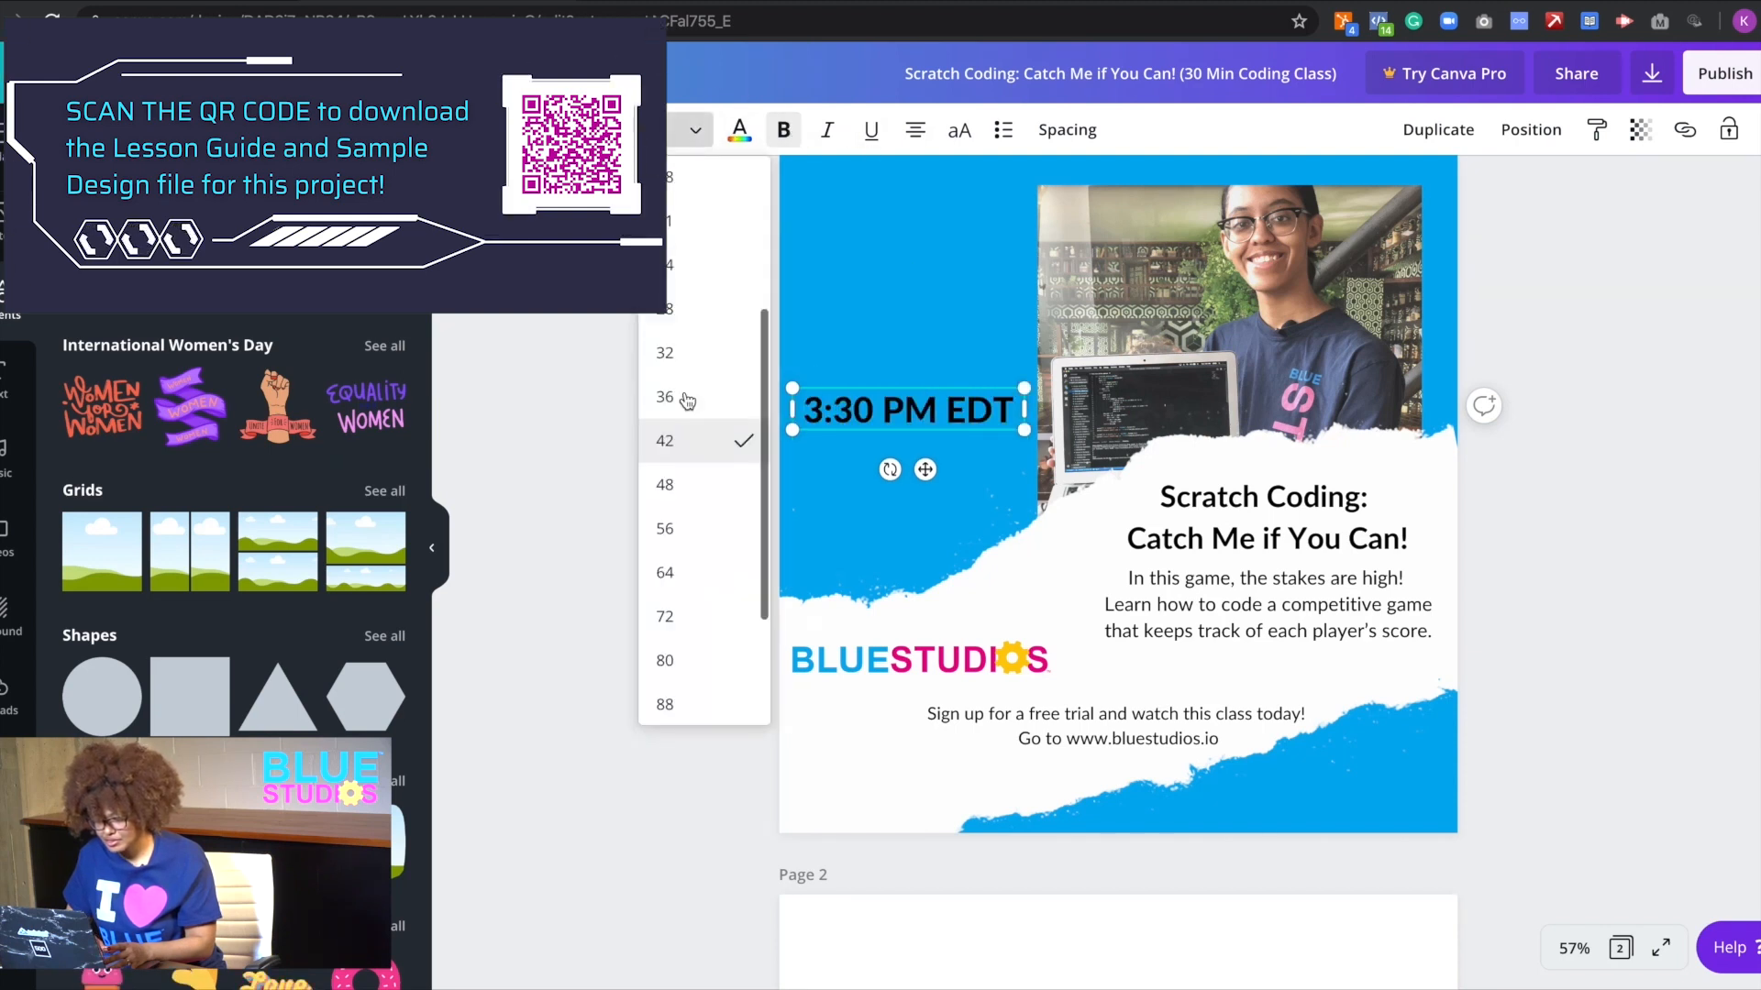
click(683, 398)
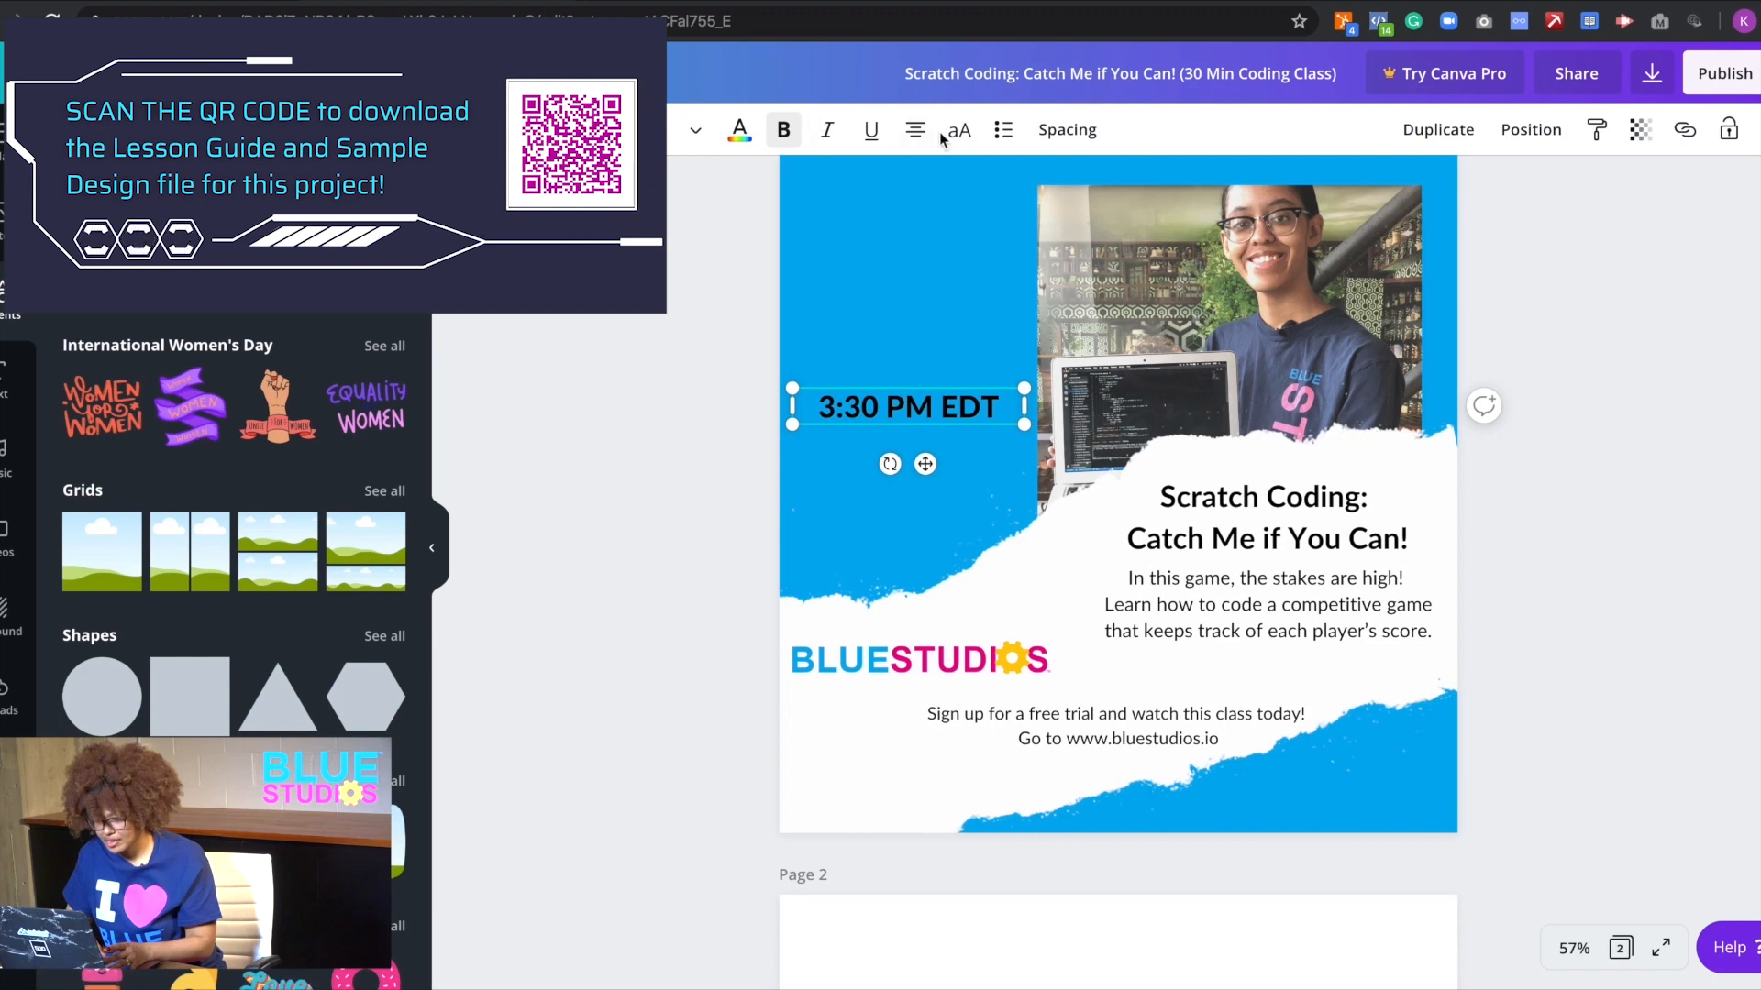
- Set the letter spacing of the 3:30 PM EDT text to 33
click(1047, 133)
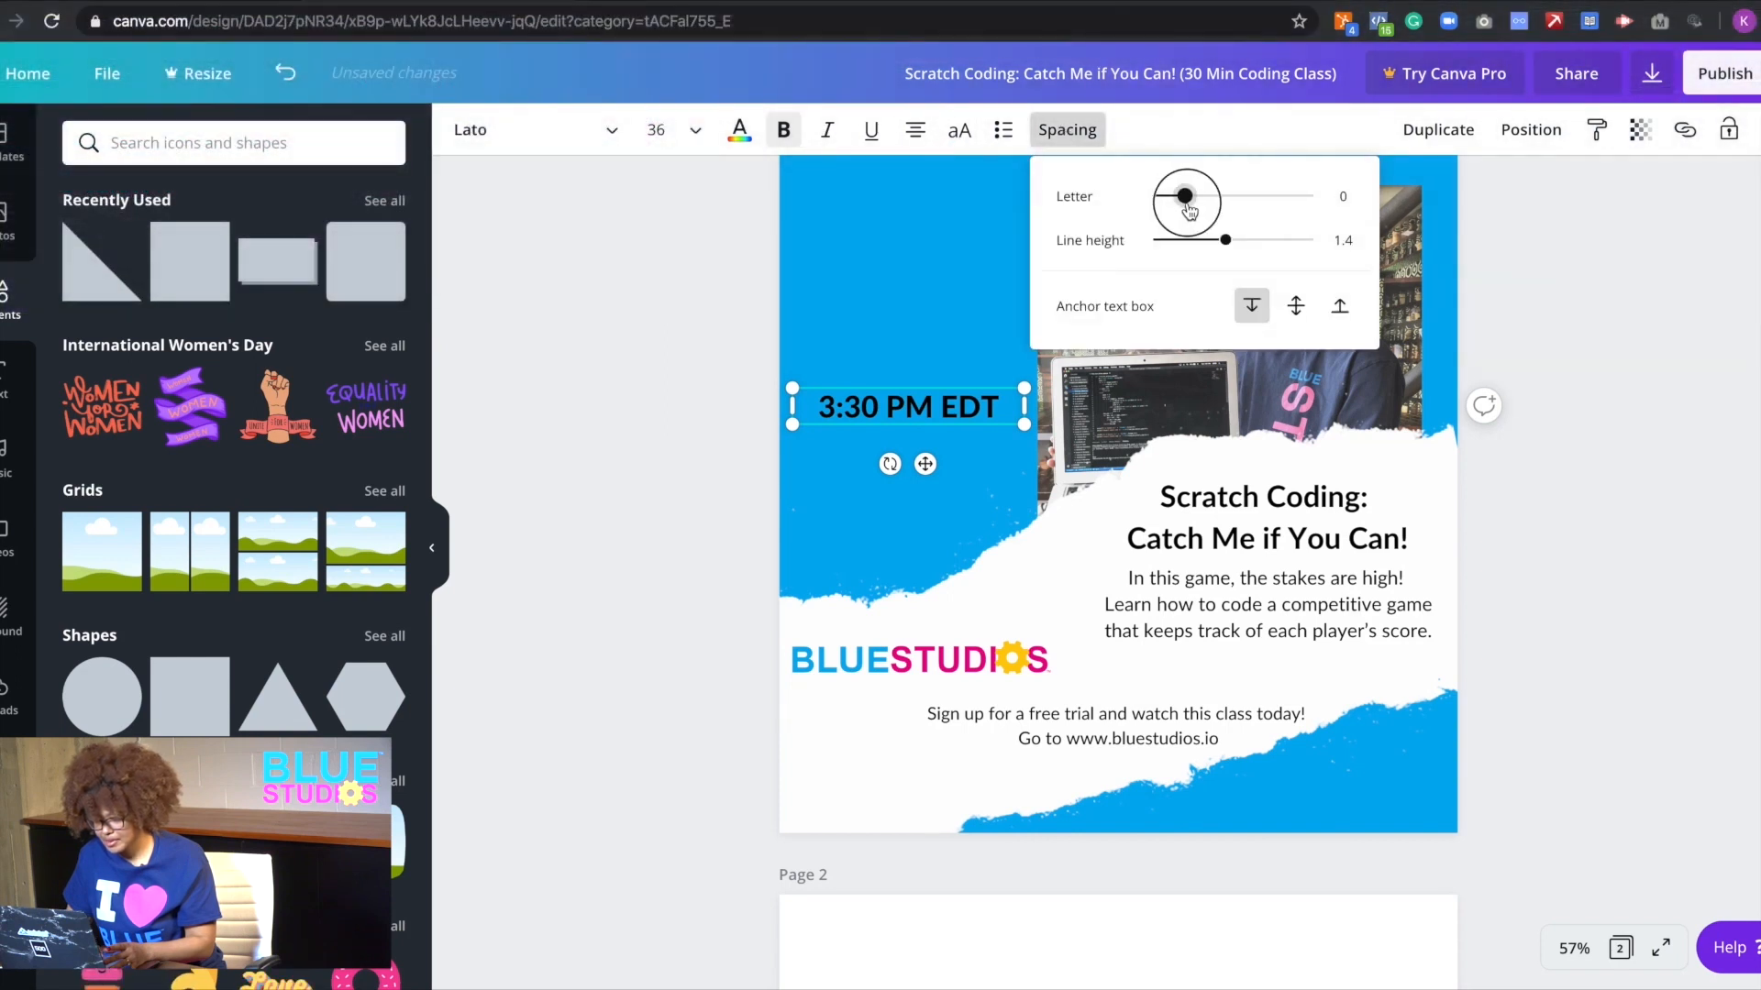
drag(1194, 206, 1196, 207)
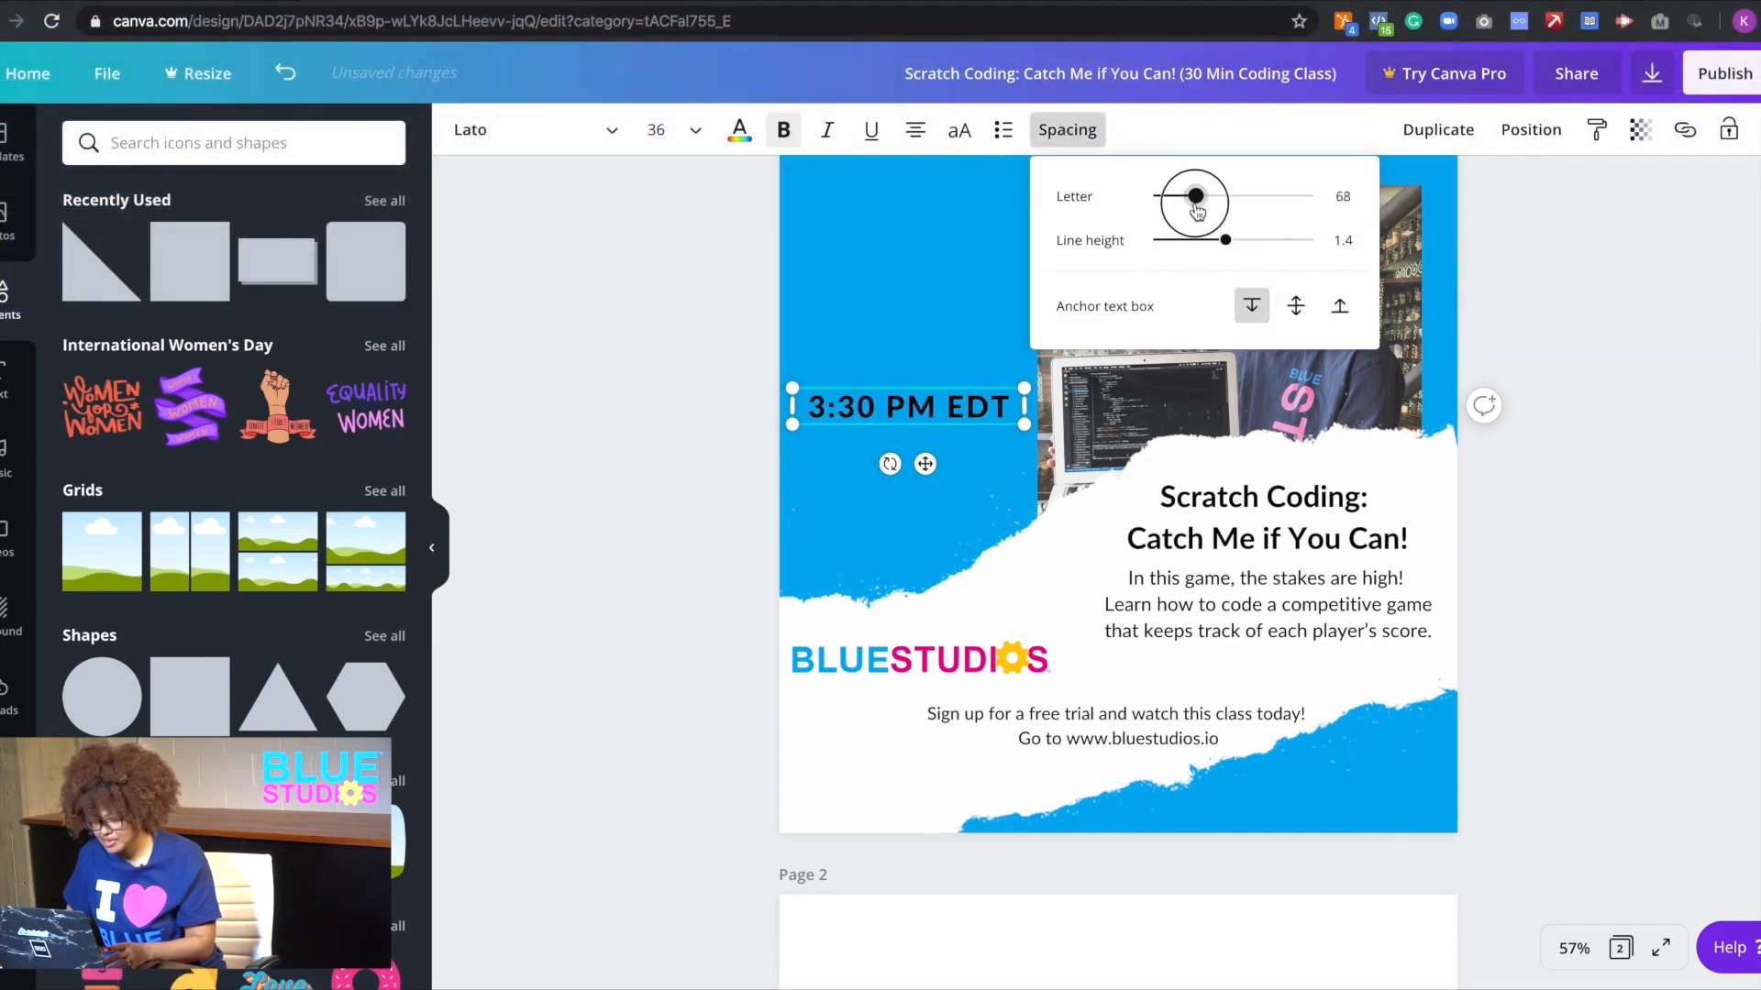
click(723, 443)
click(1056, 133)
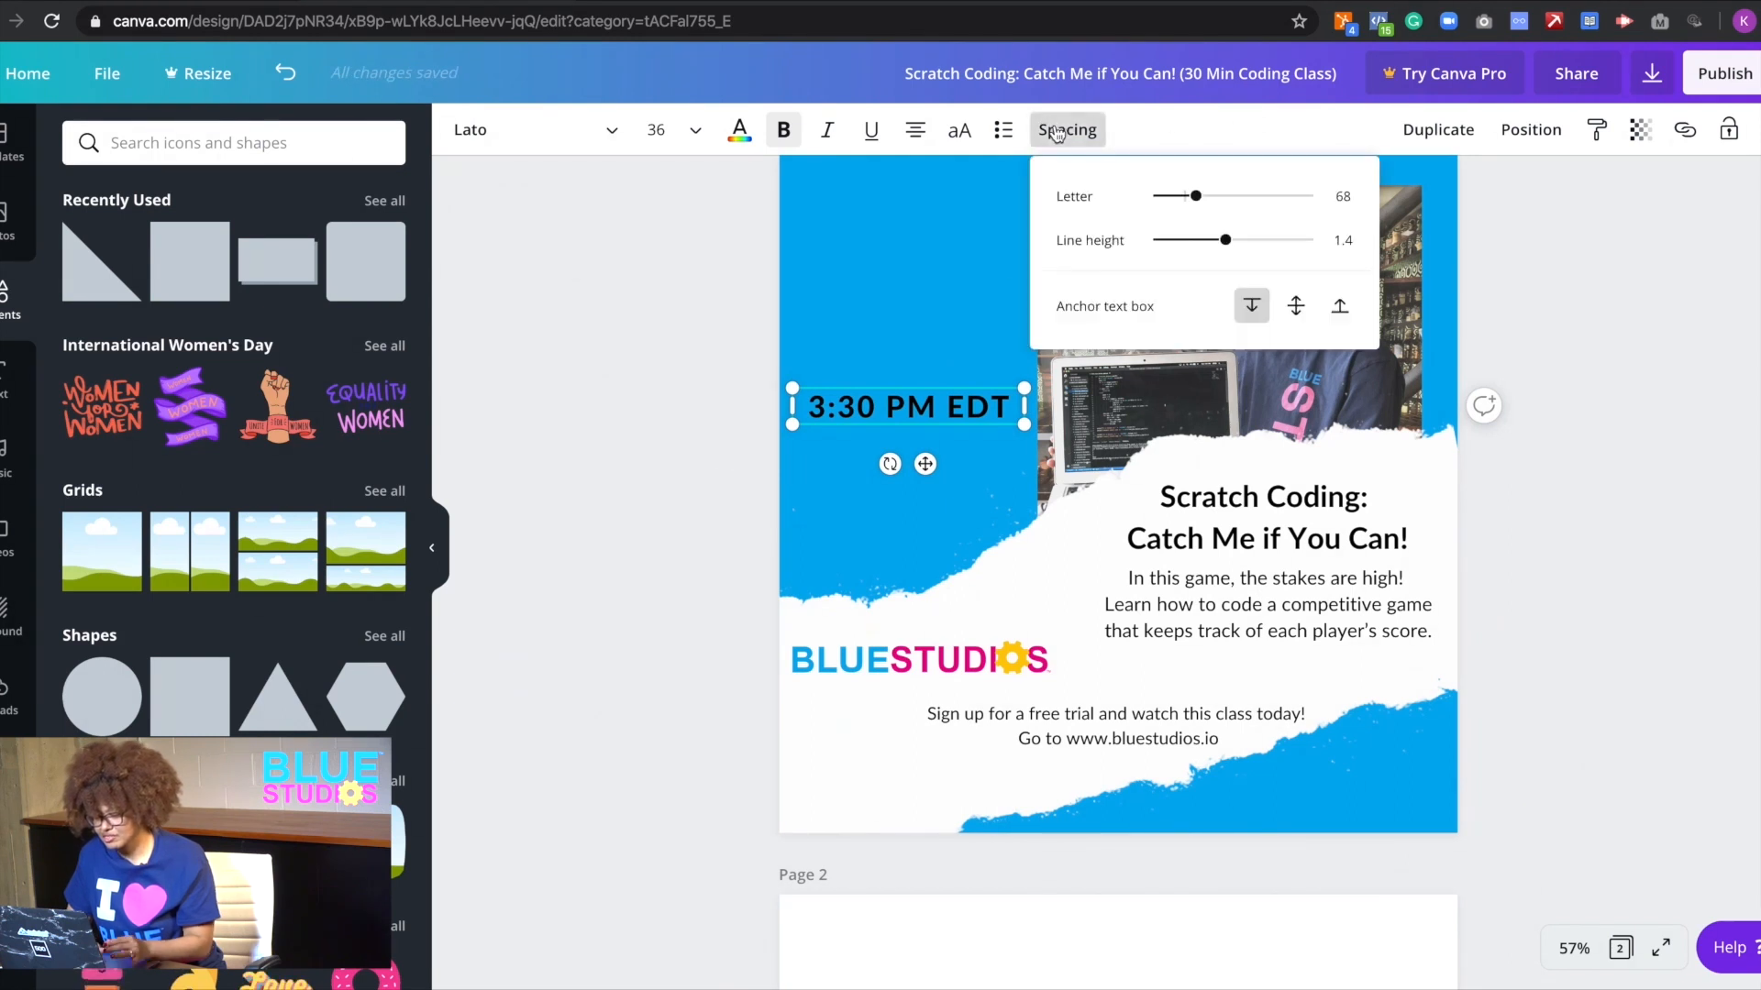
mouse_move(1196, 196)
mouse_down()
mouse_move(1153, 202)
mouse_move(1190, 202)
mouse_up()
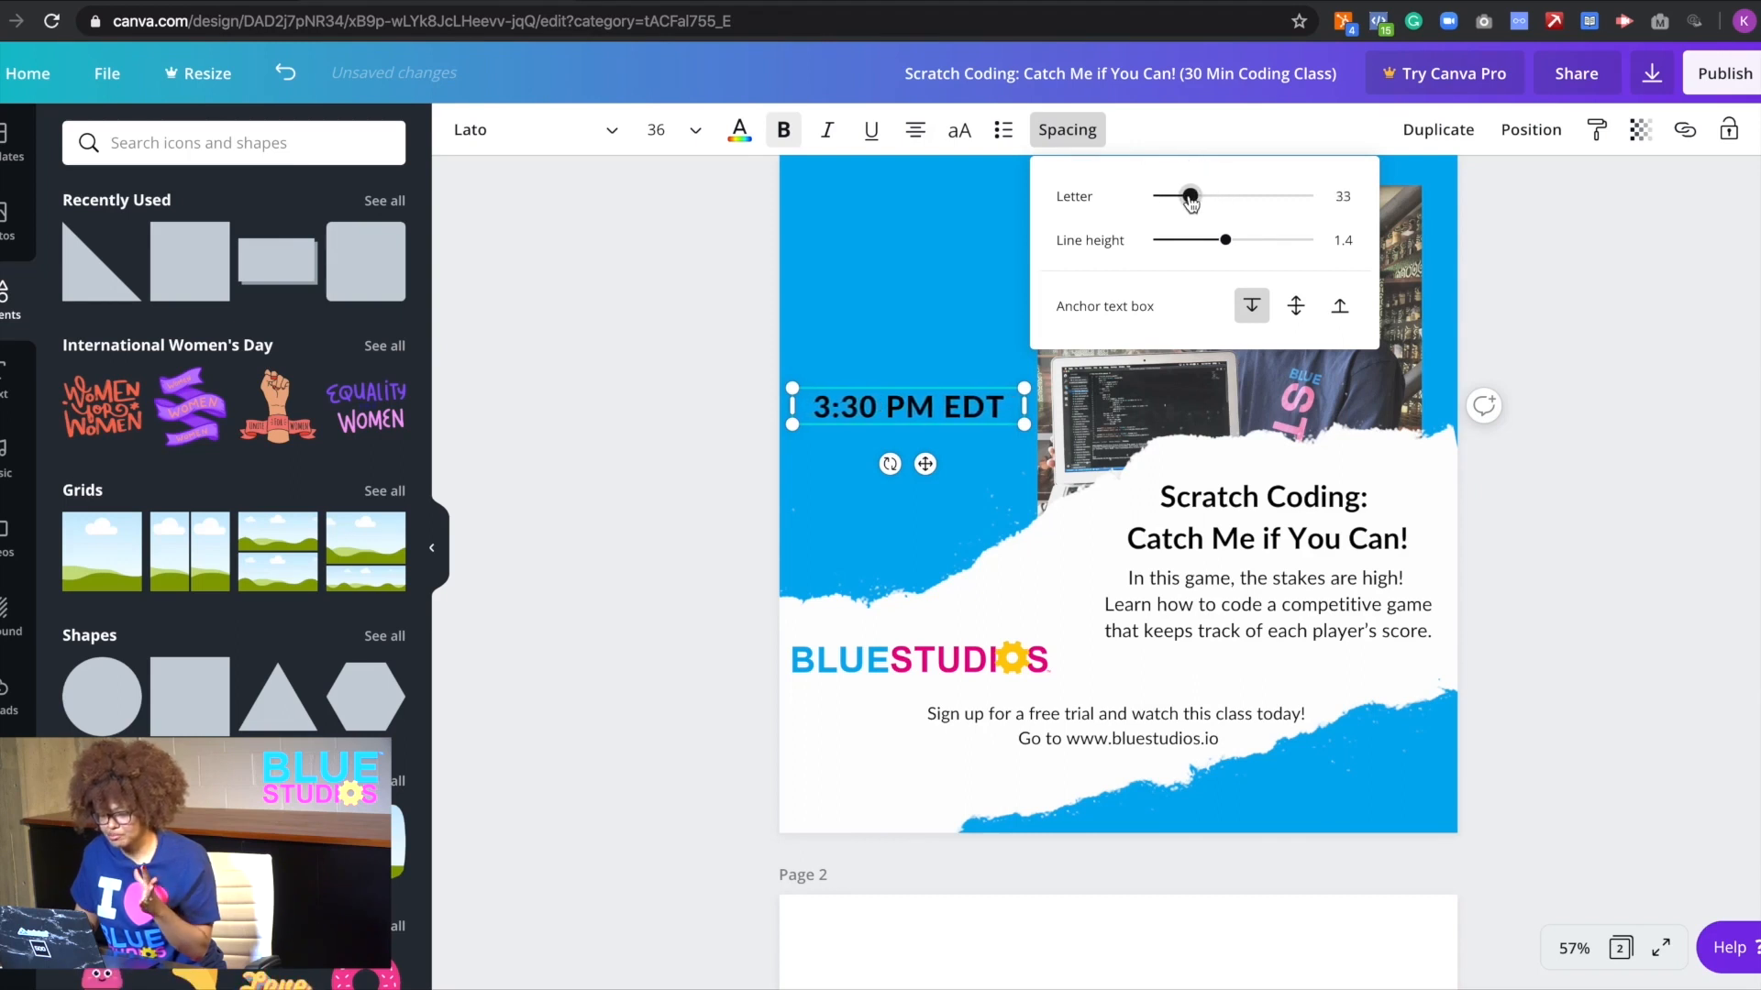
- Set the line height of the class description to 1.57
click(1179, 592)
click(1076, 131)
drag(1239, 243, 1242, 247)
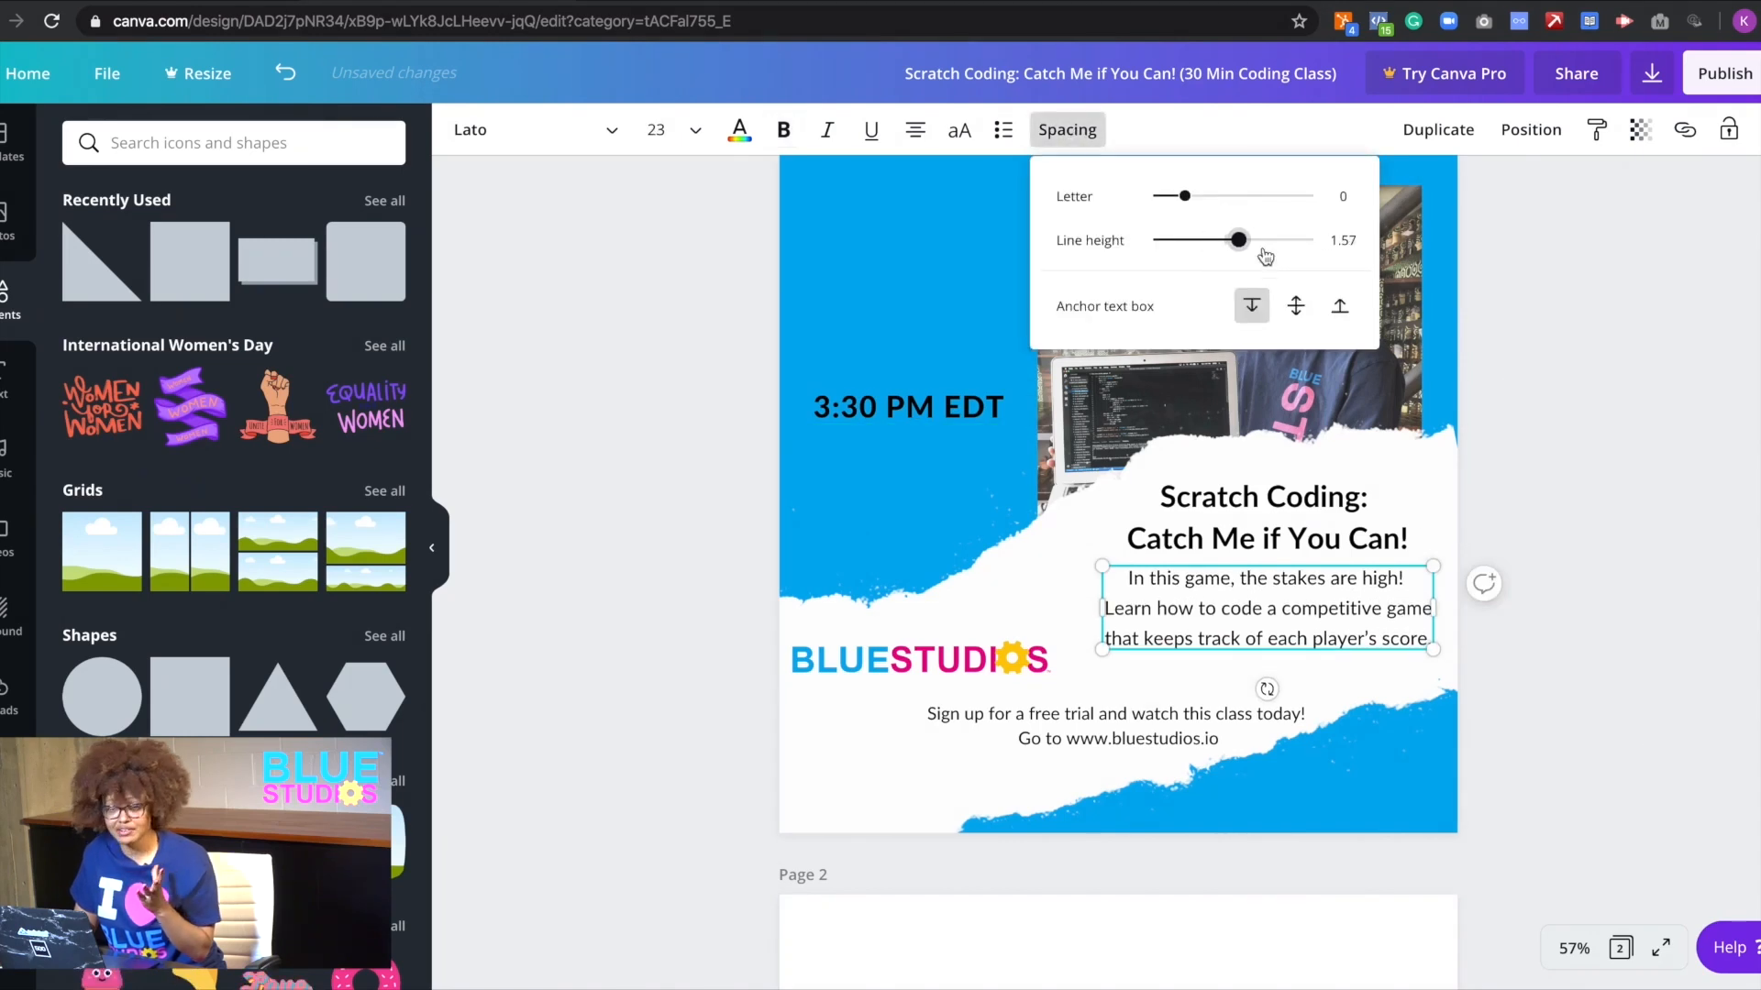
- Move the title slightly up and widen its text box to match the description's width
drag(1342, 508, 1435, 510)
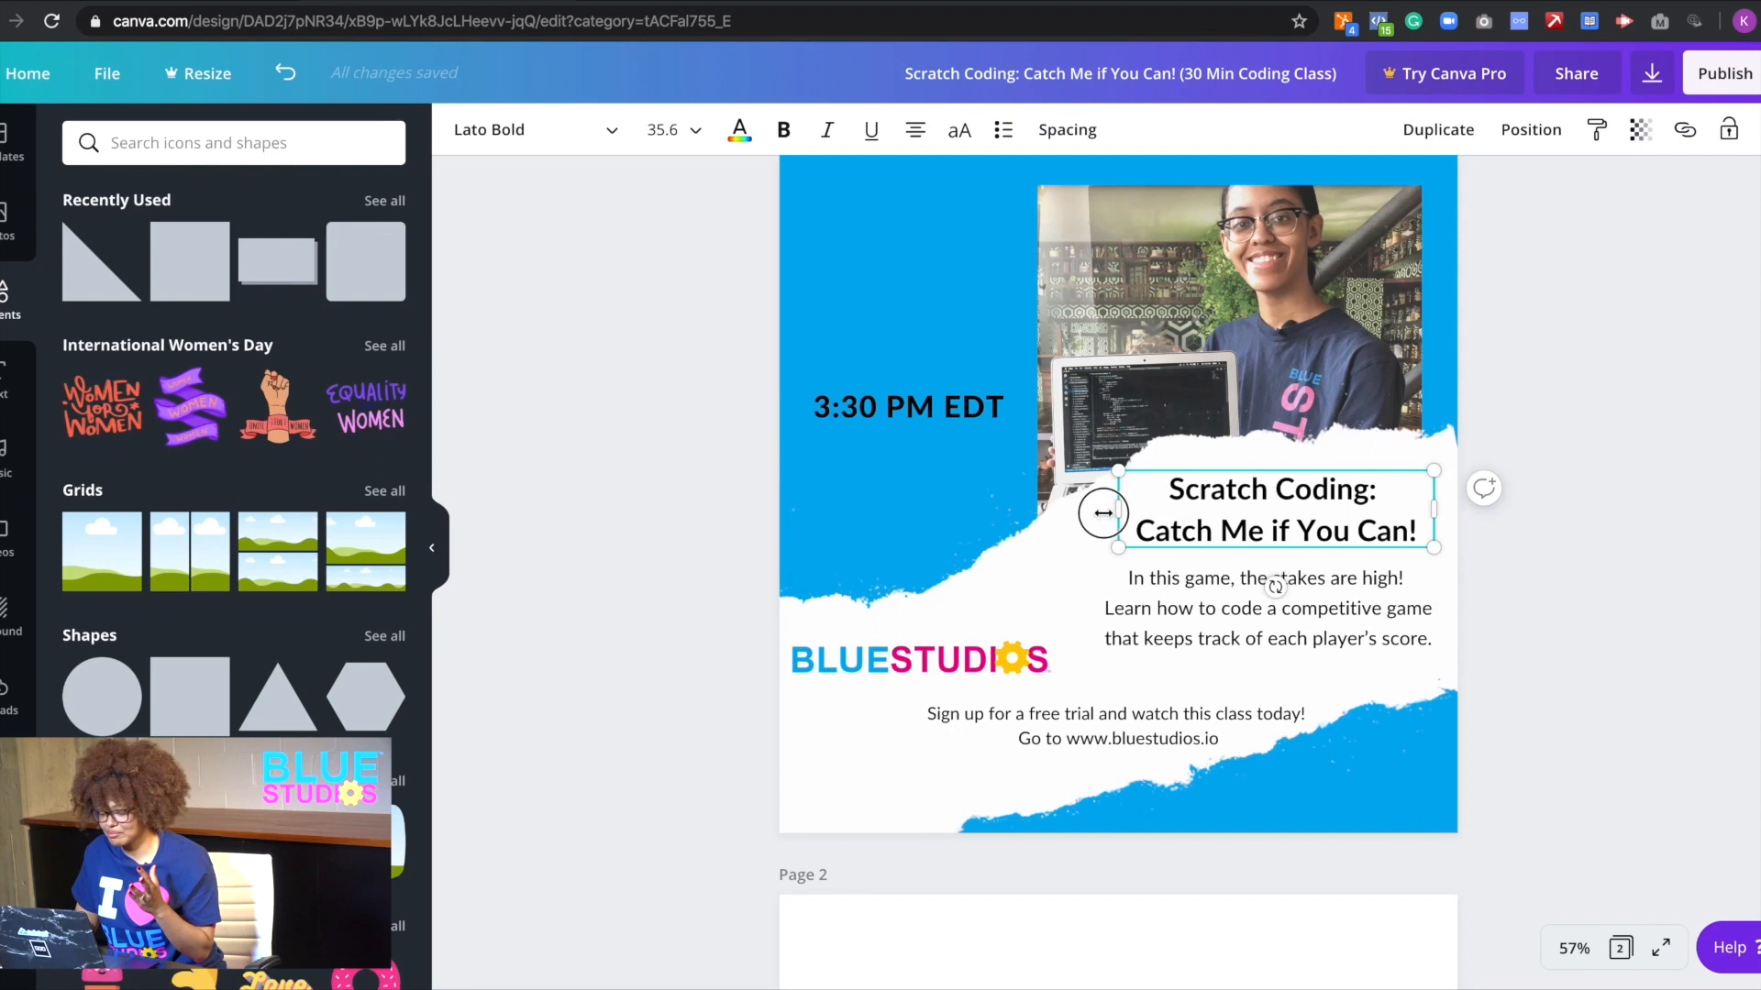
drag(1103, 512, 1102, 513)
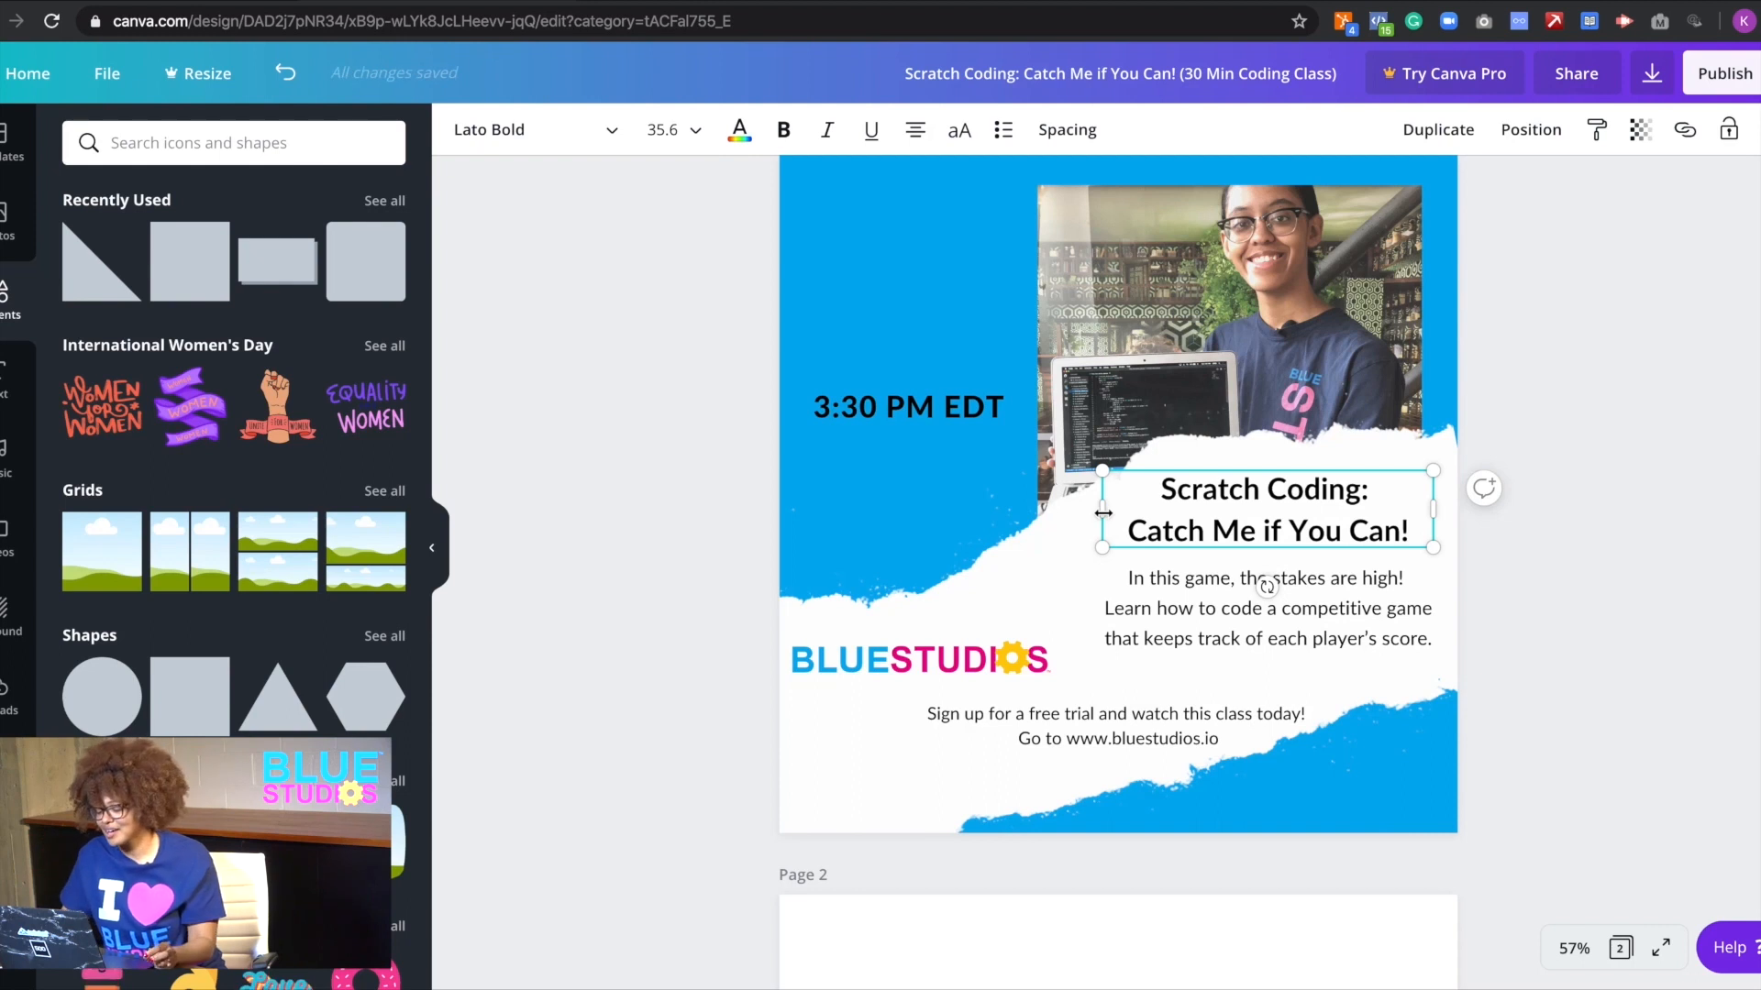
- Slightly tighten the line height of the two-line title and move the title down closer to the description
click(1249, 556)
triple_click(1257, 534)
click(1161, 489)
drag(1161, 489, 1427, 528)
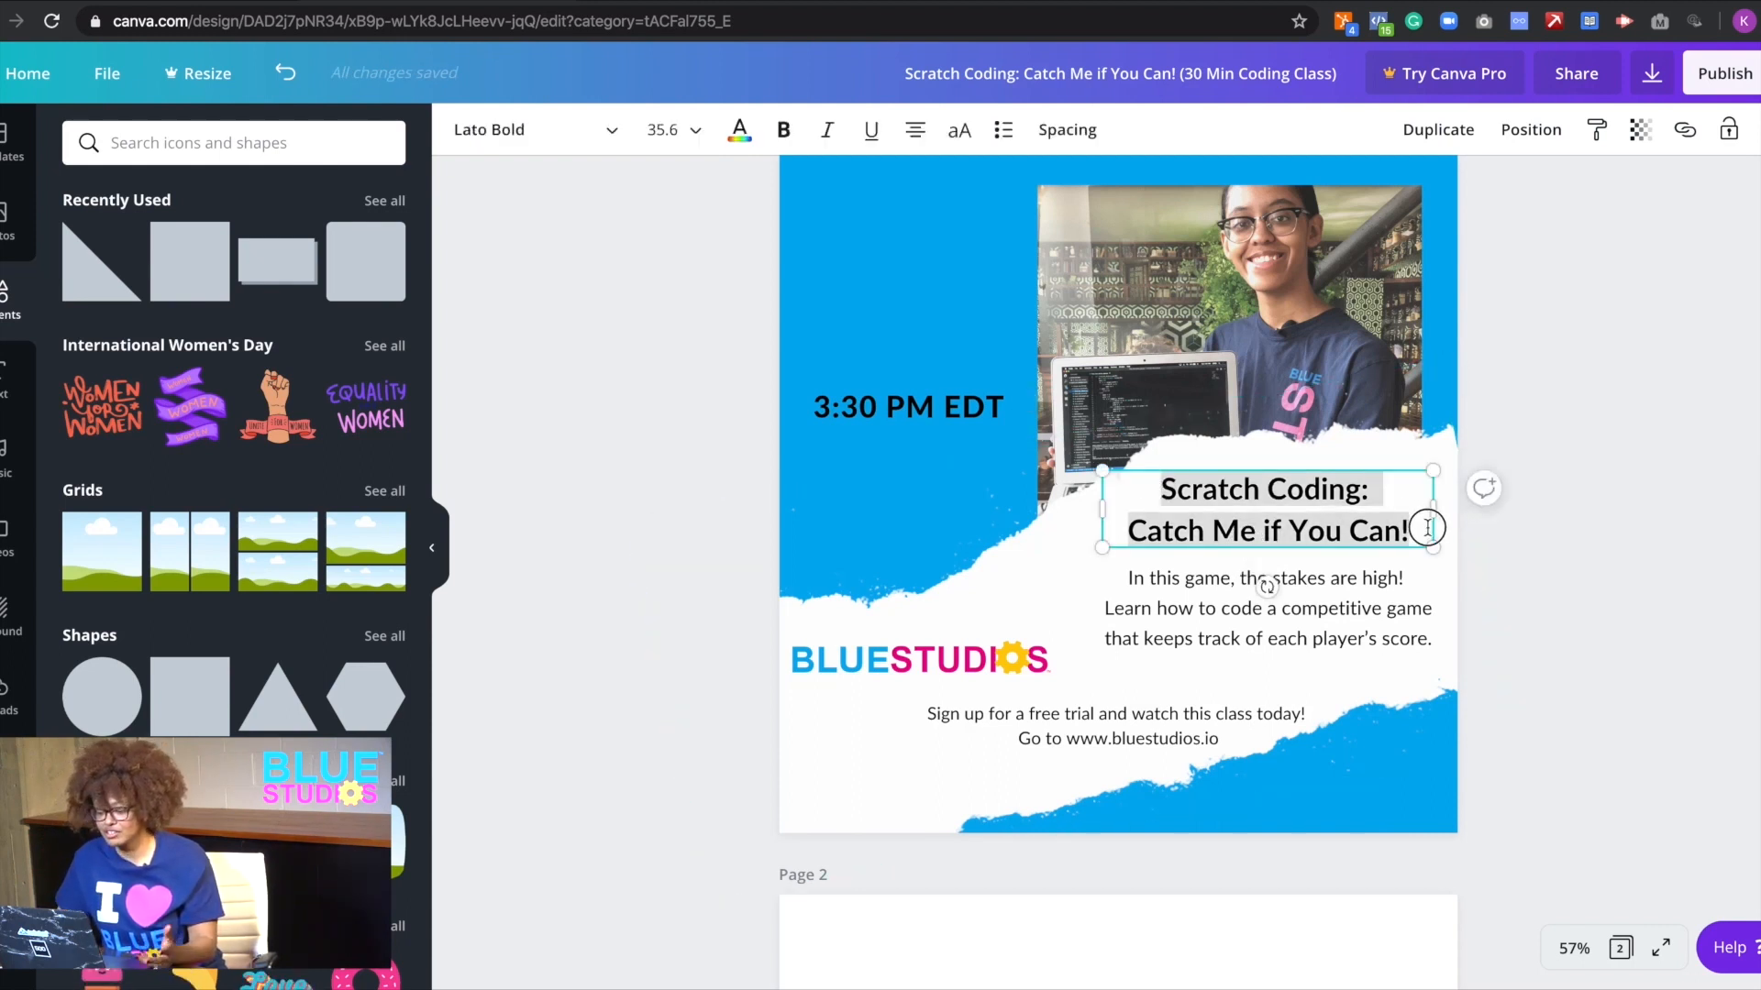
click(1068, 131)
drag(1185, 200, 1220, 243)
click(1523, 409)
click(1347, 474)
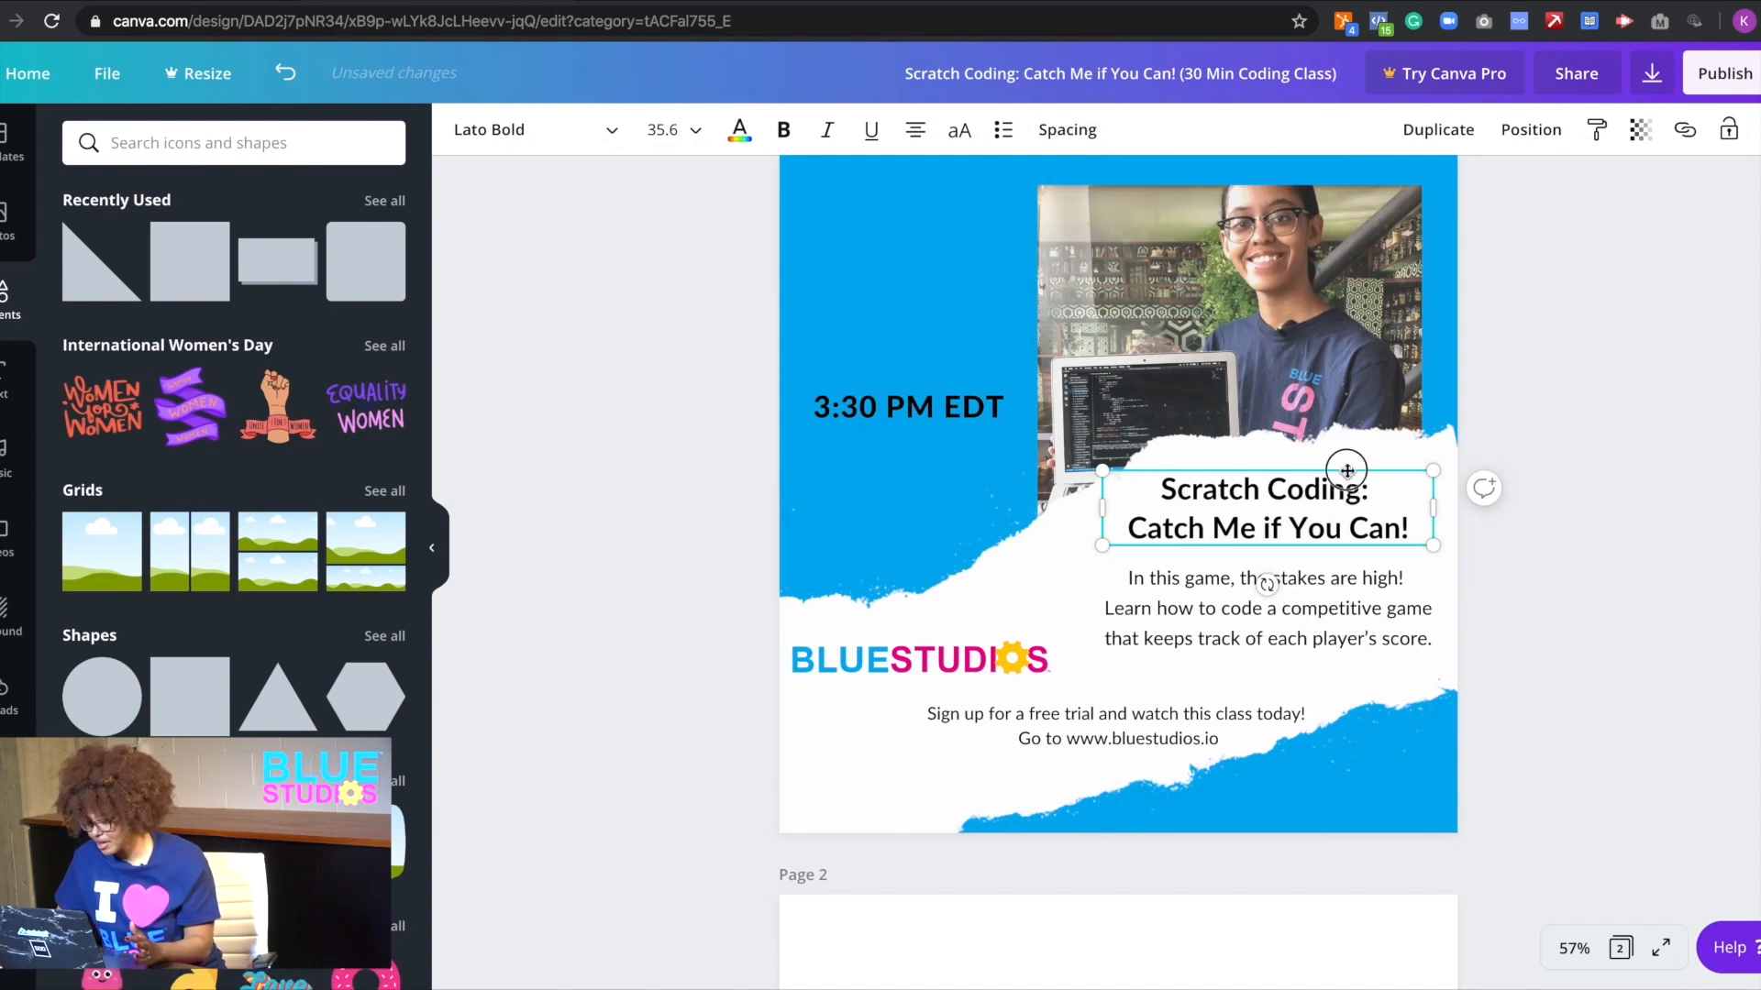
drag(1347, 472, 1348, 481)
click(1555, 520)
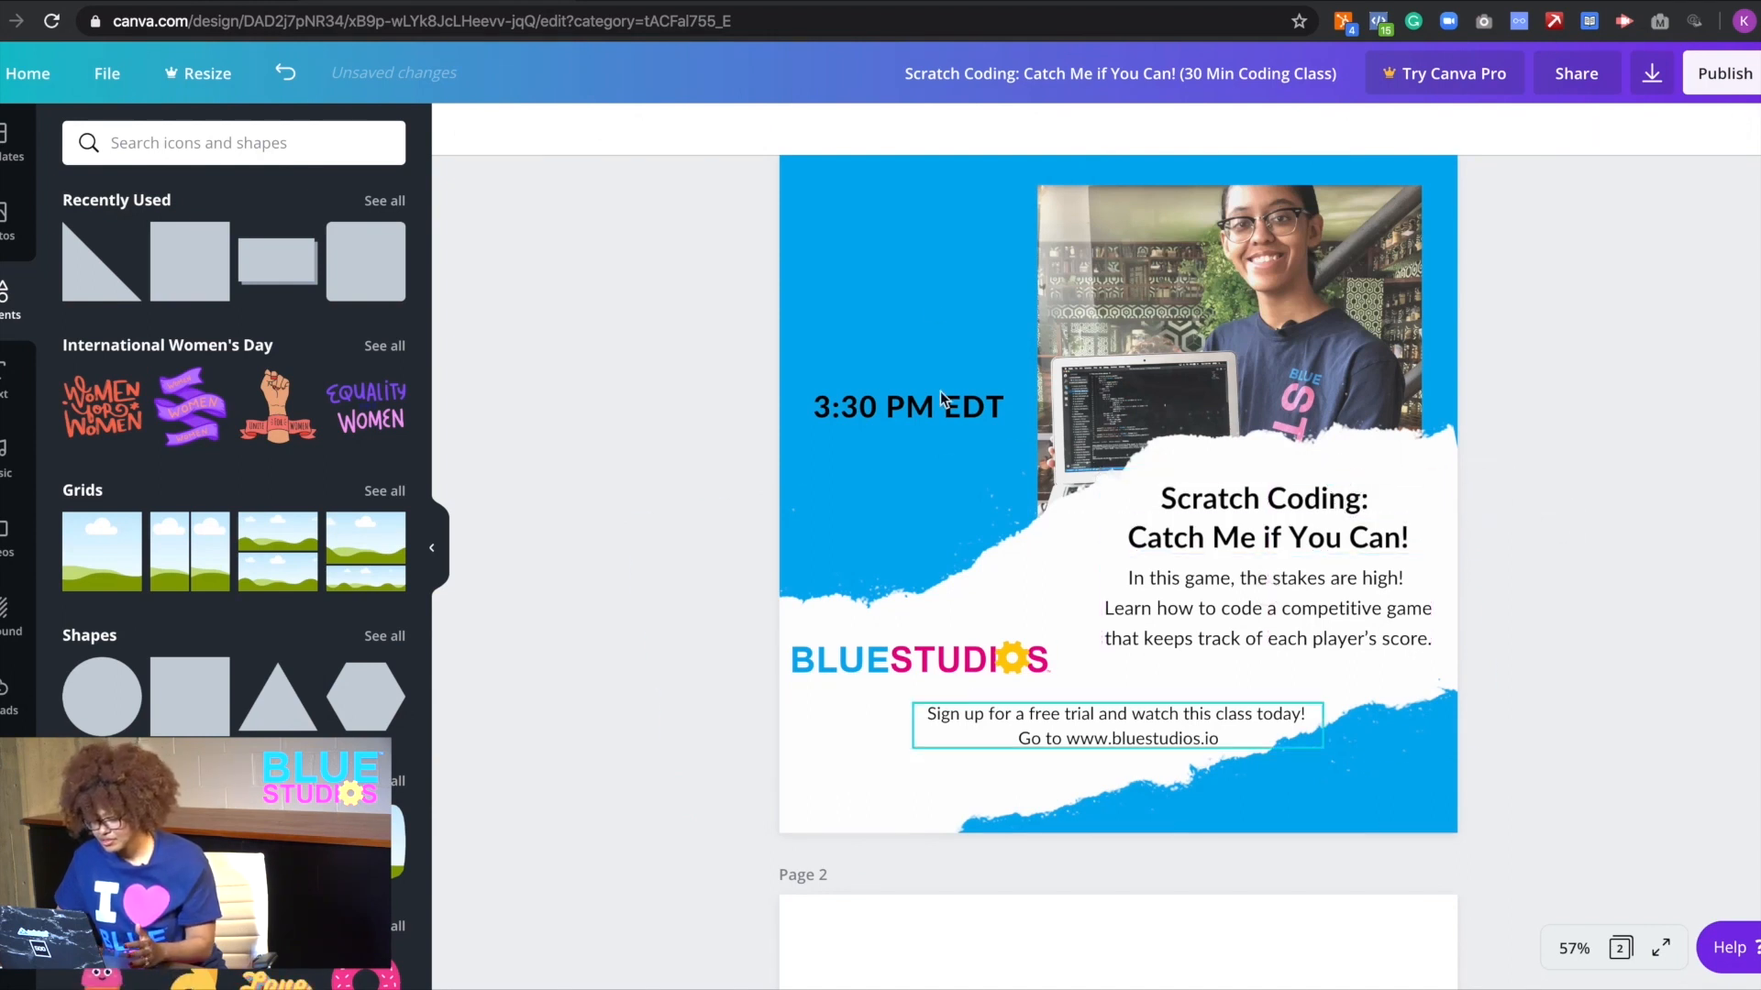
- Change the color of the 3:30 PM EDT text to white
double_click(893, 390)
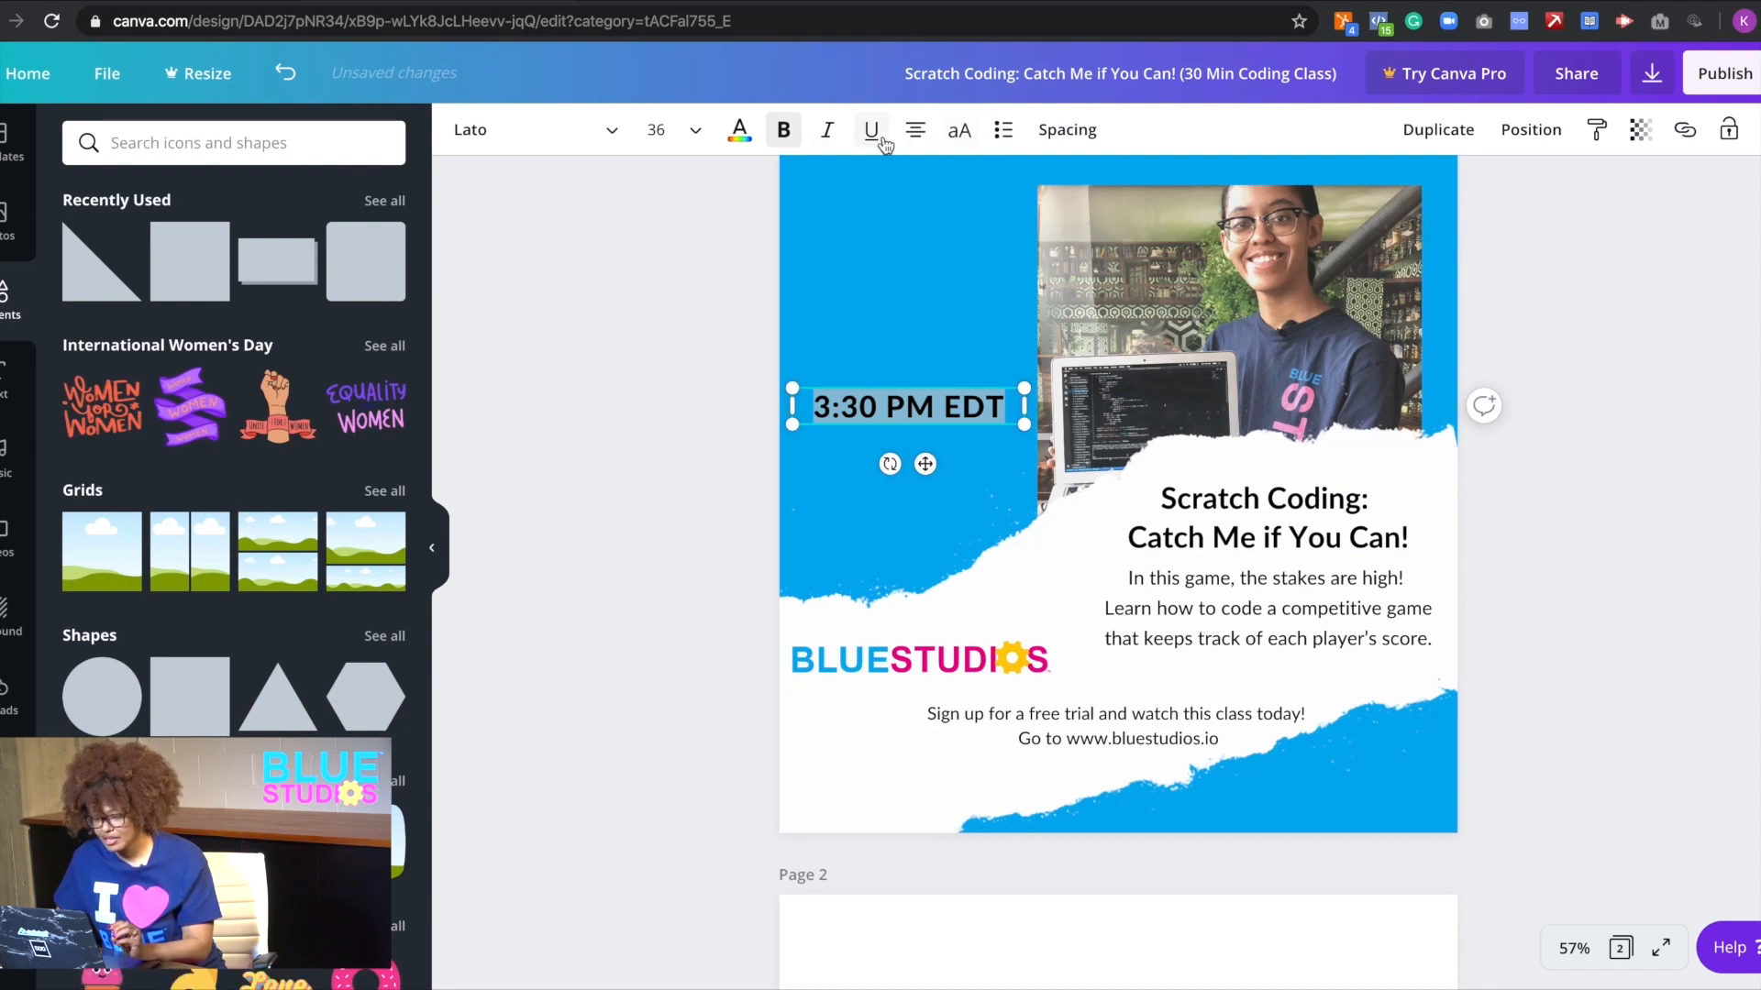
click(741, 135)
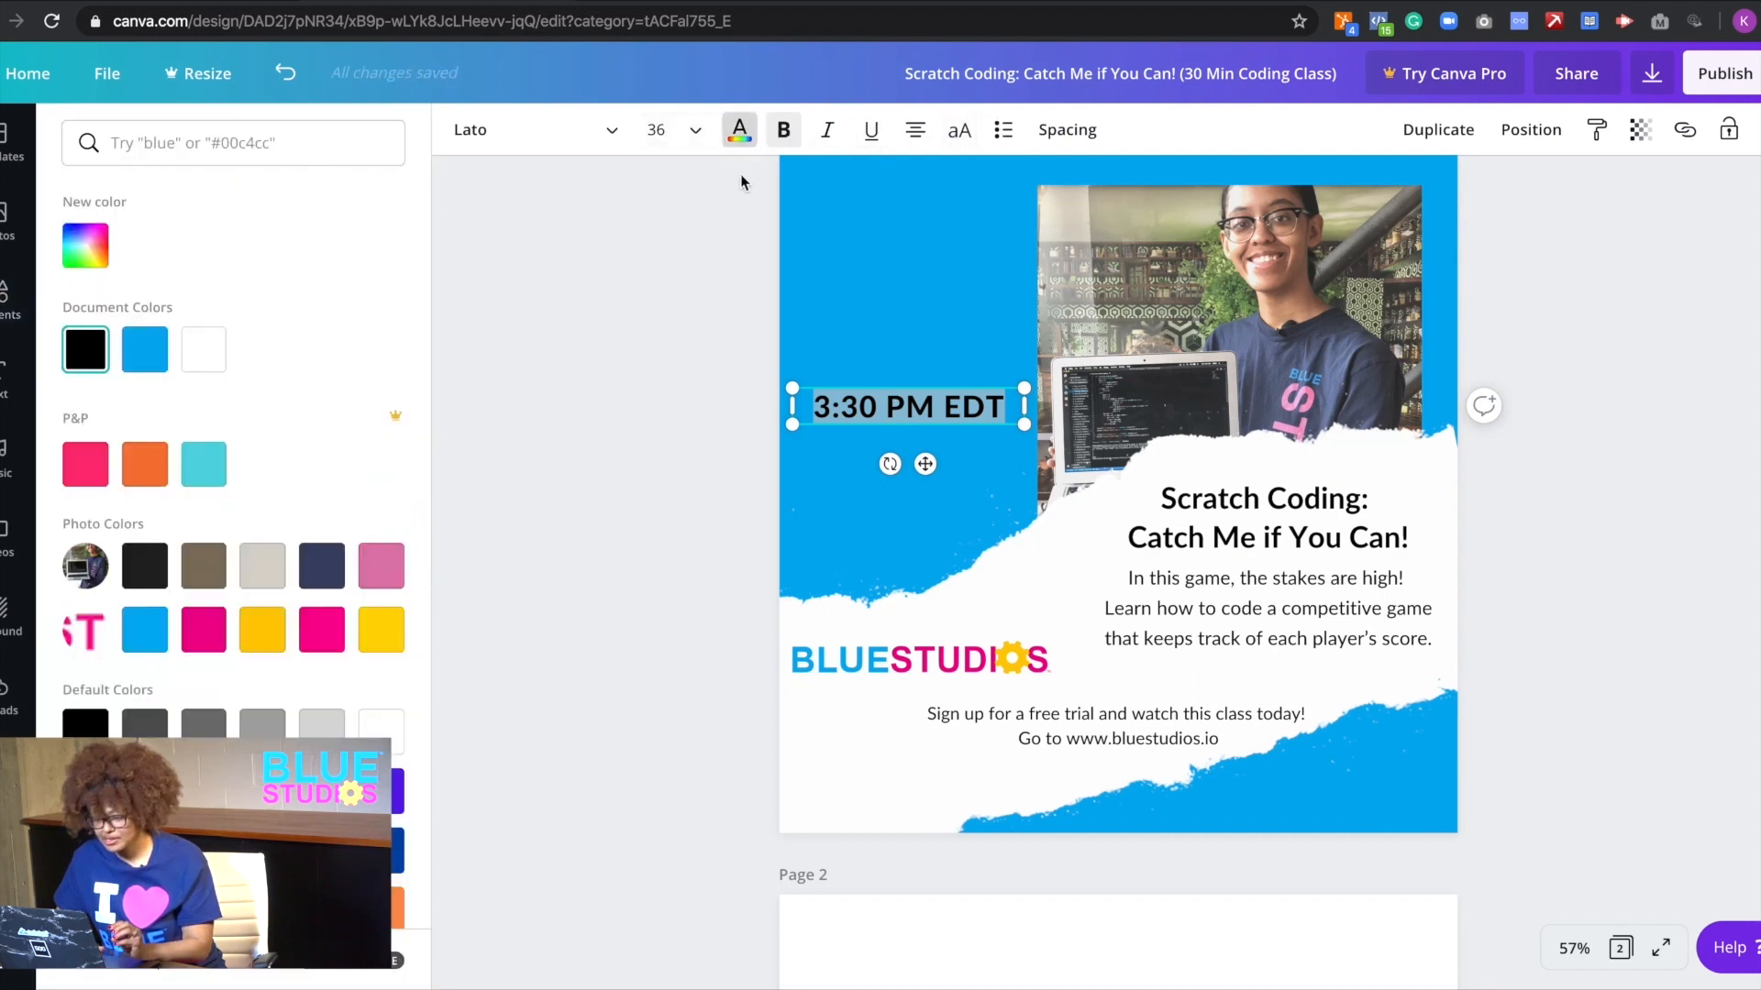
click(193, 364)
click(603, 340)
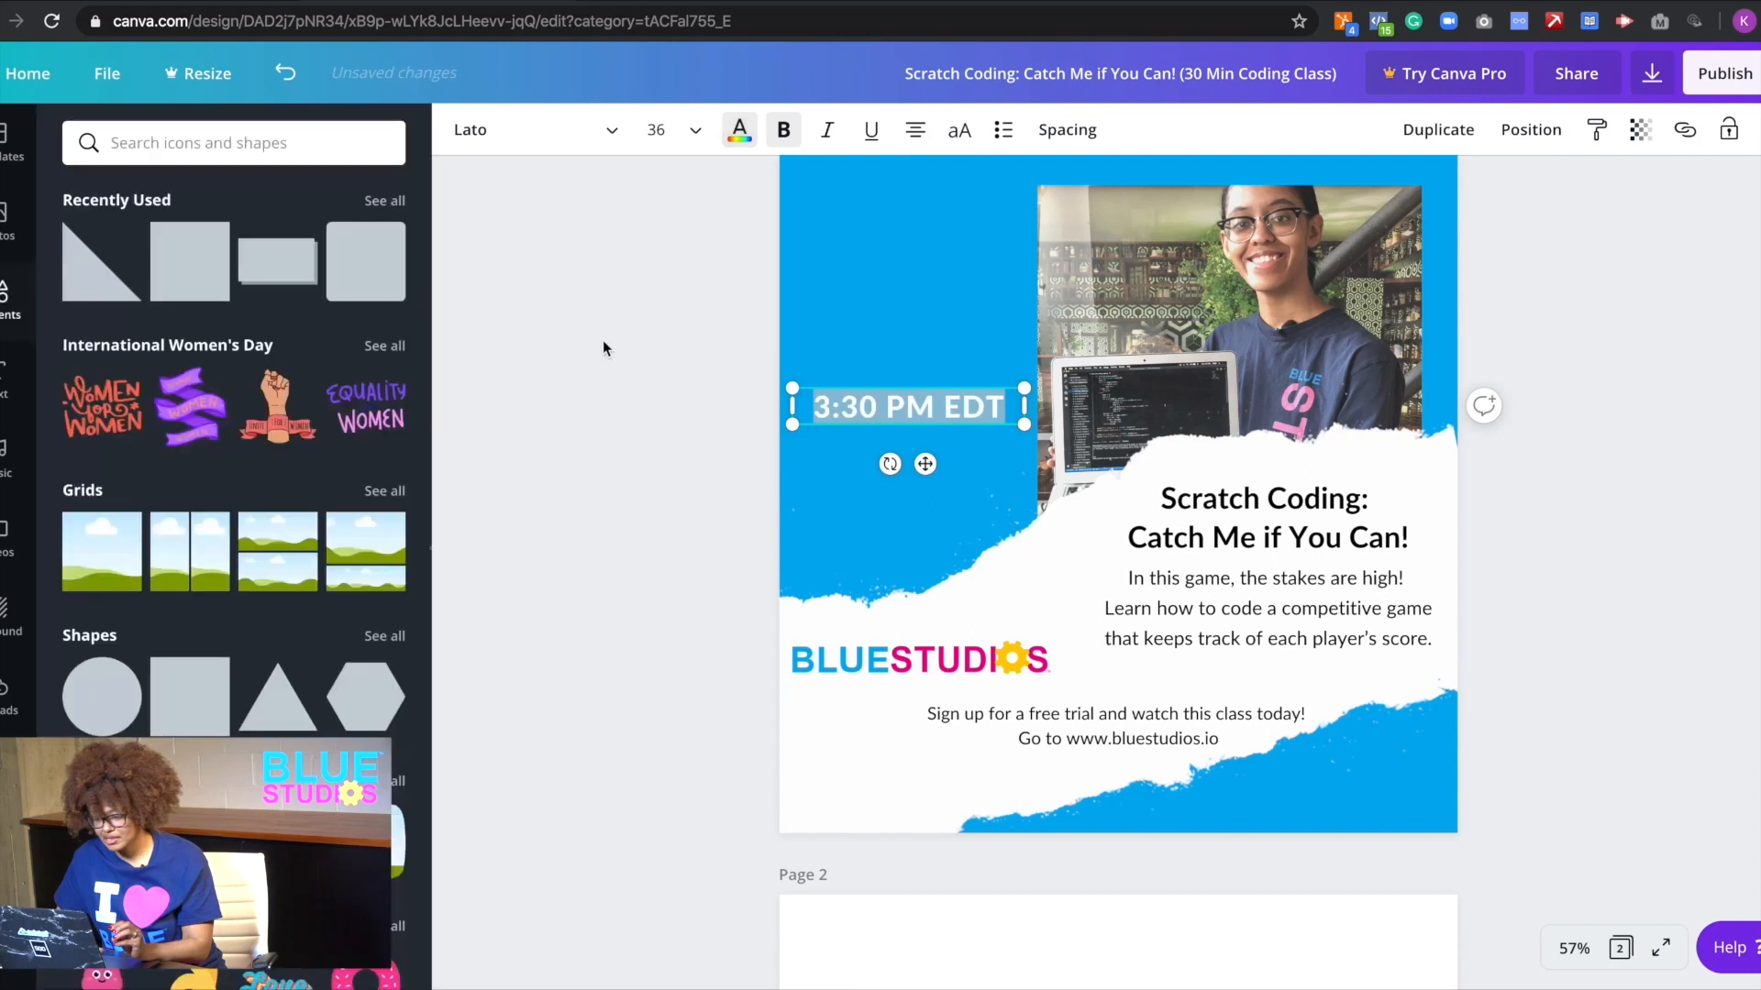
click(697, 366)
- Search the elements library for "join us"
click(174, 145)
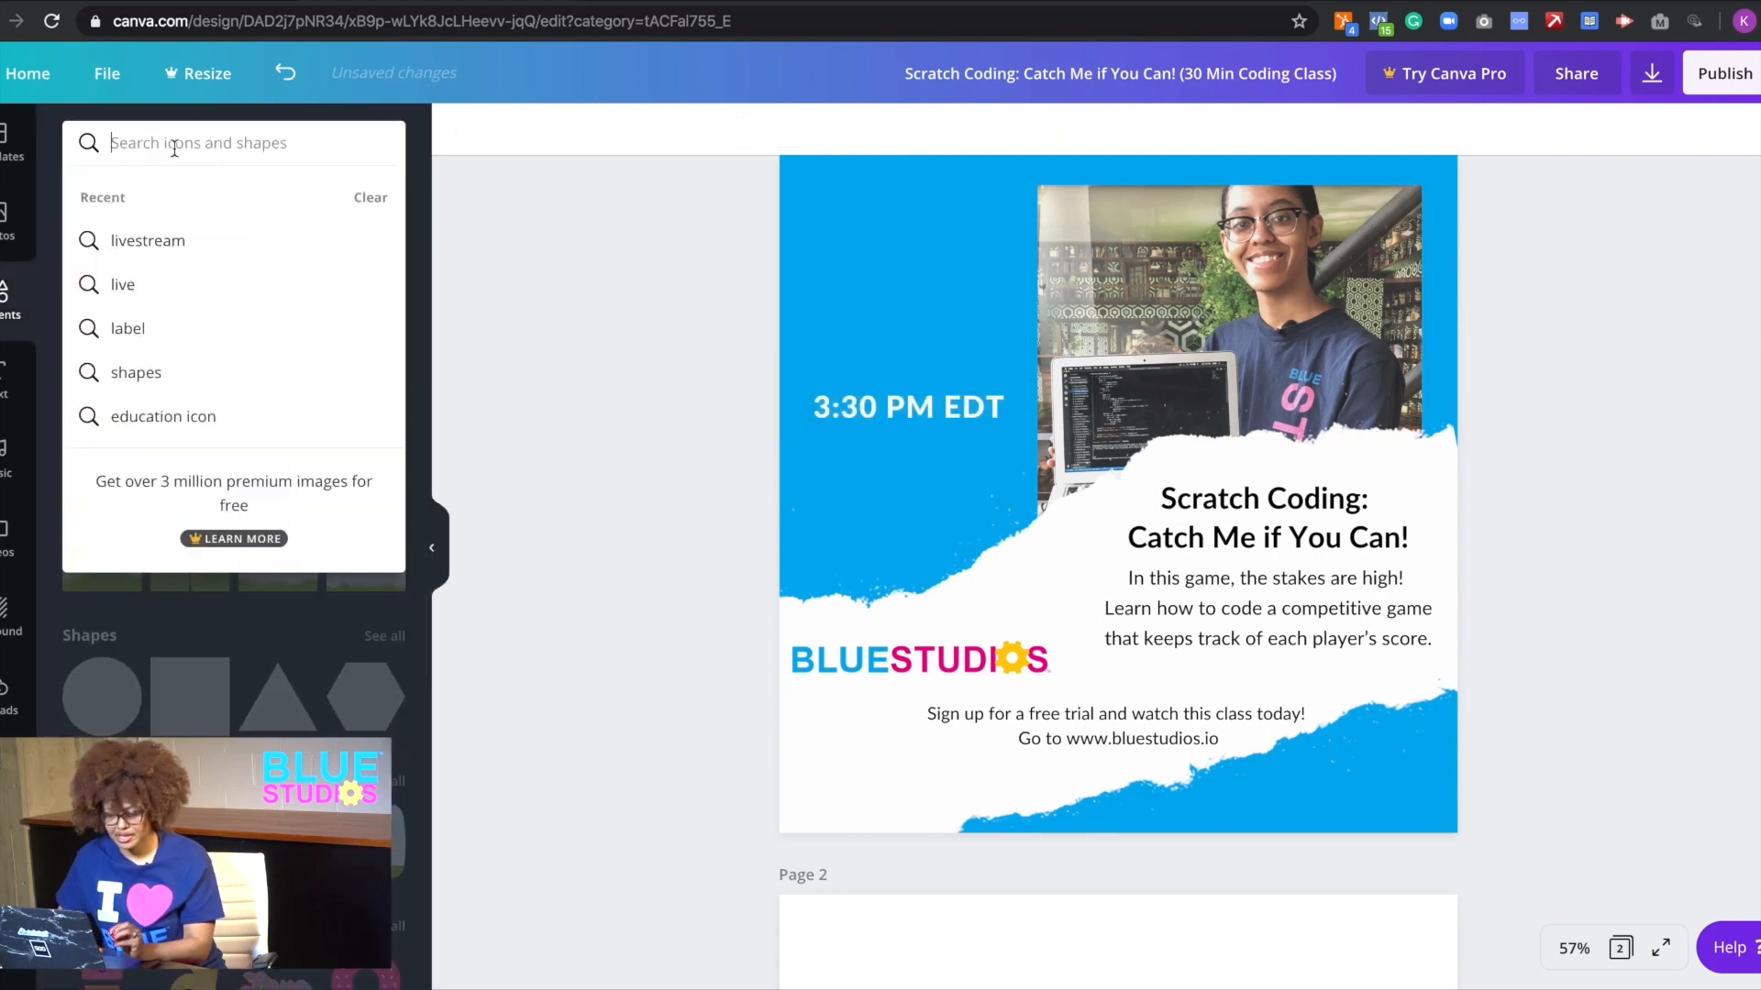
click(11, 291)
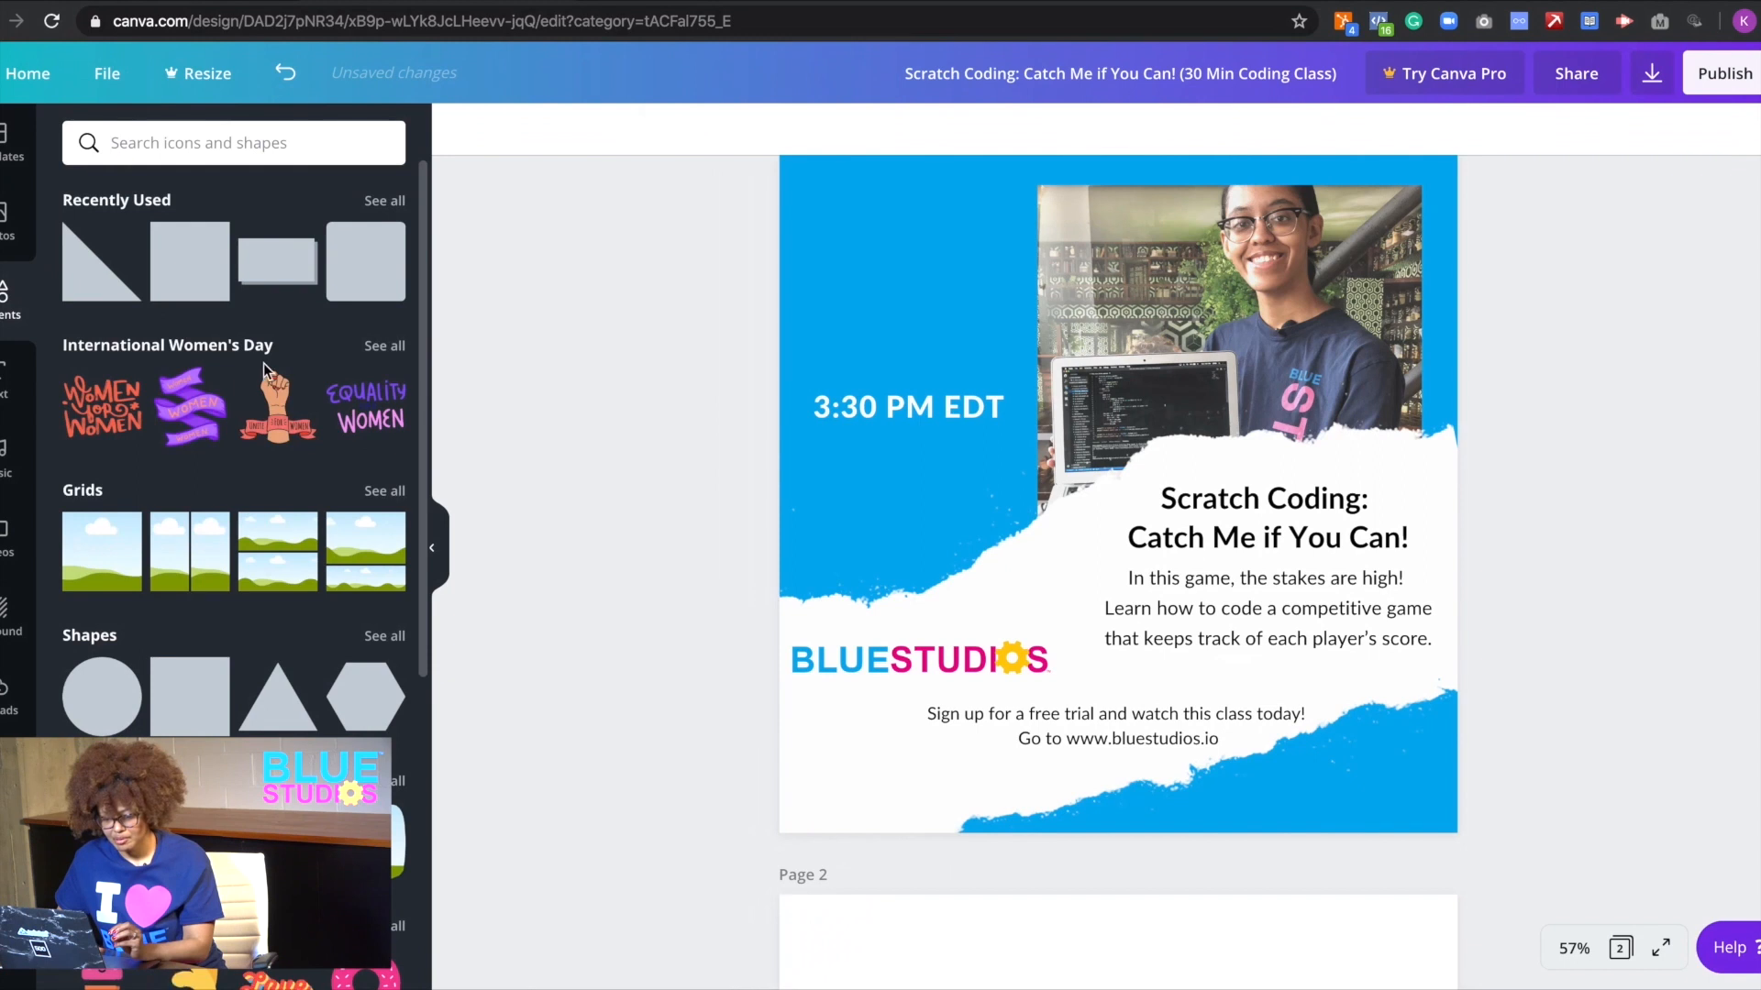
click(386, 346)
click(246, 145)
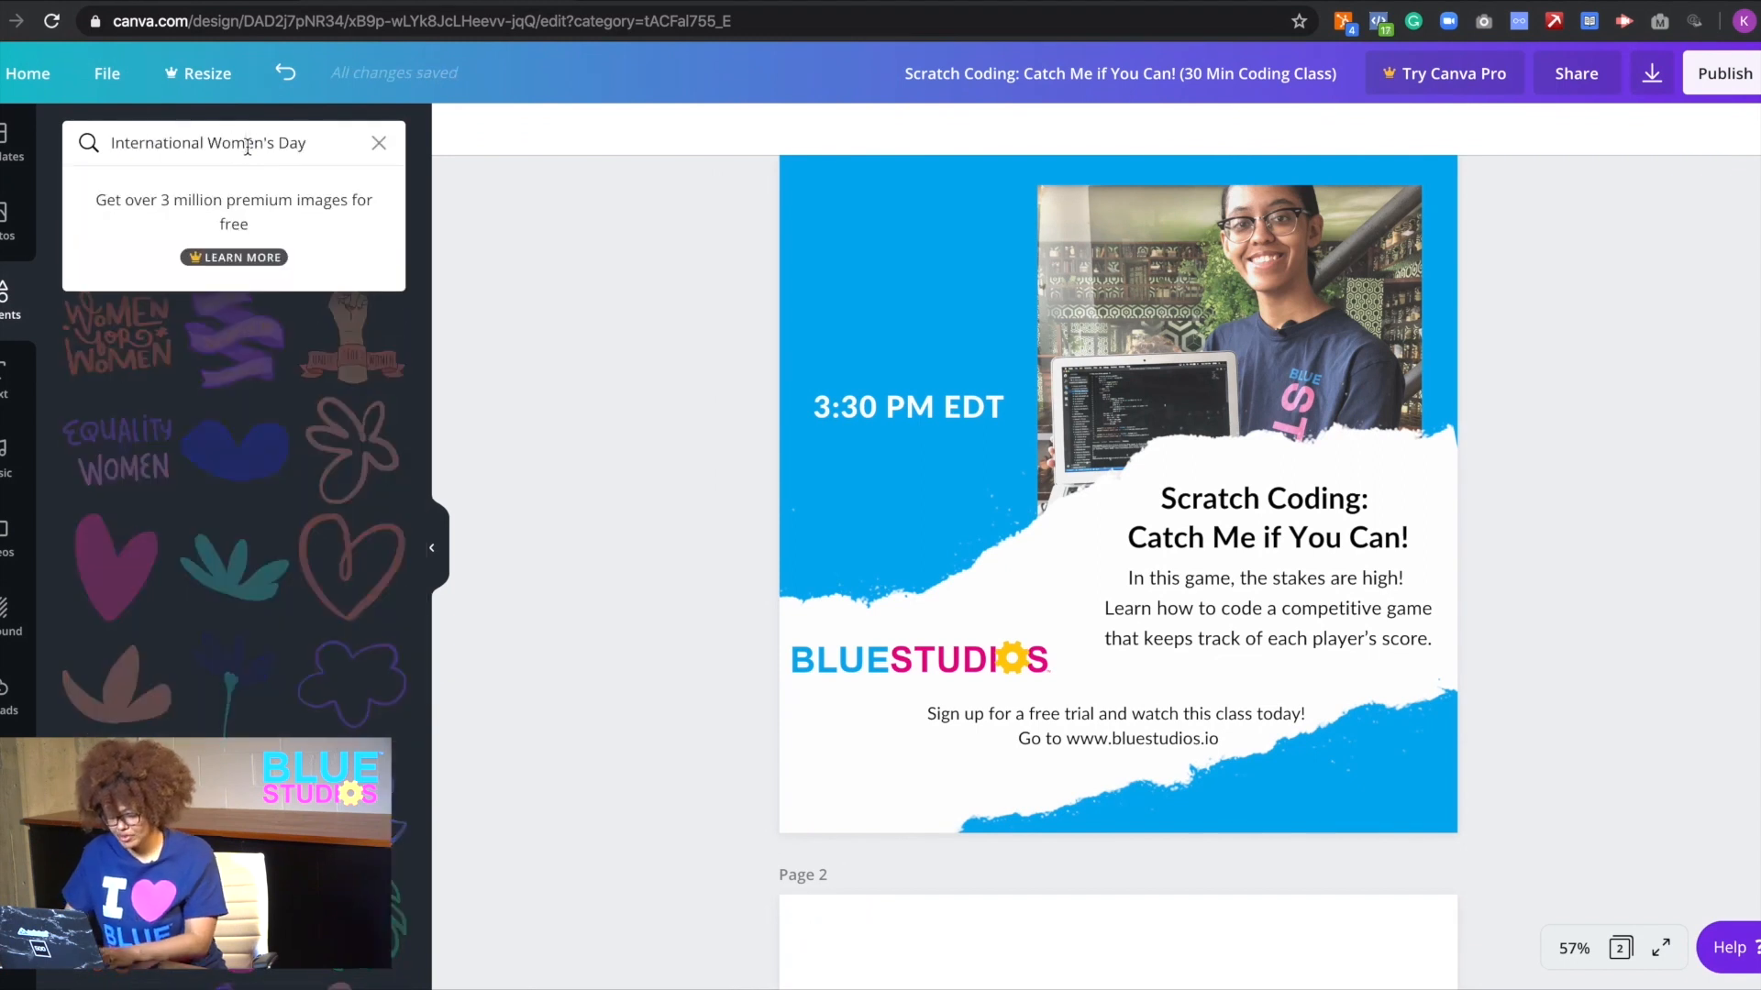
triple_click(247, 145)
text(join us)
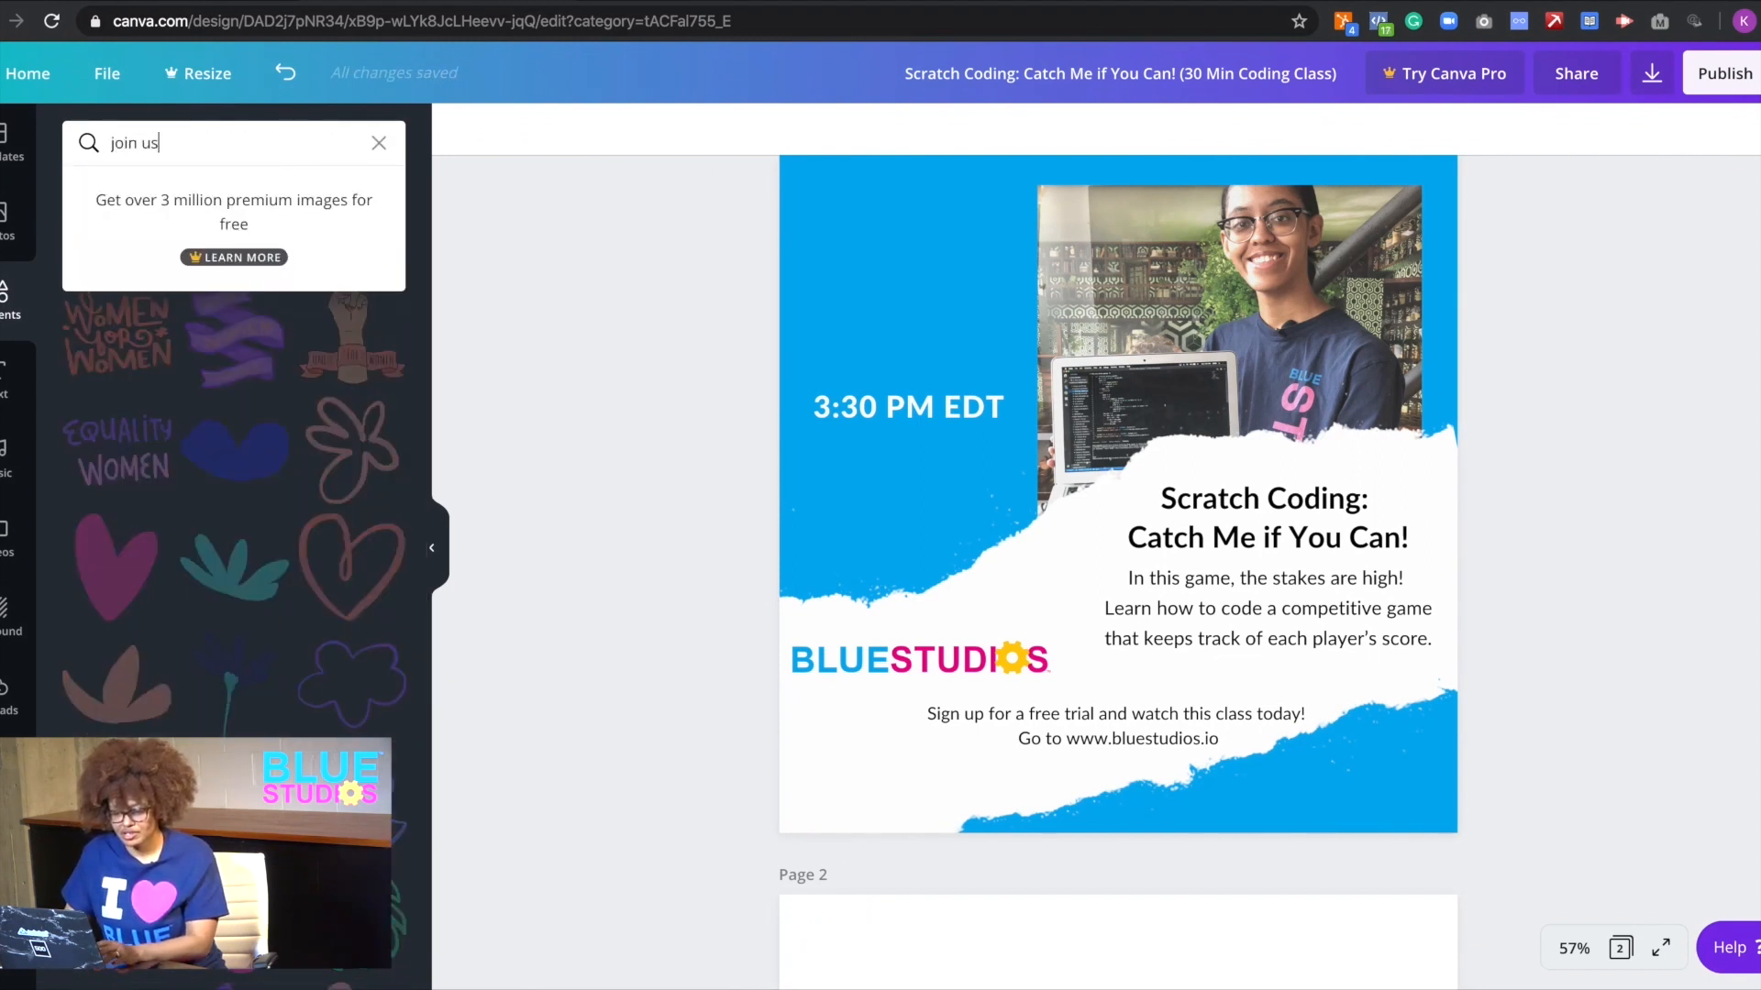
key(Return)
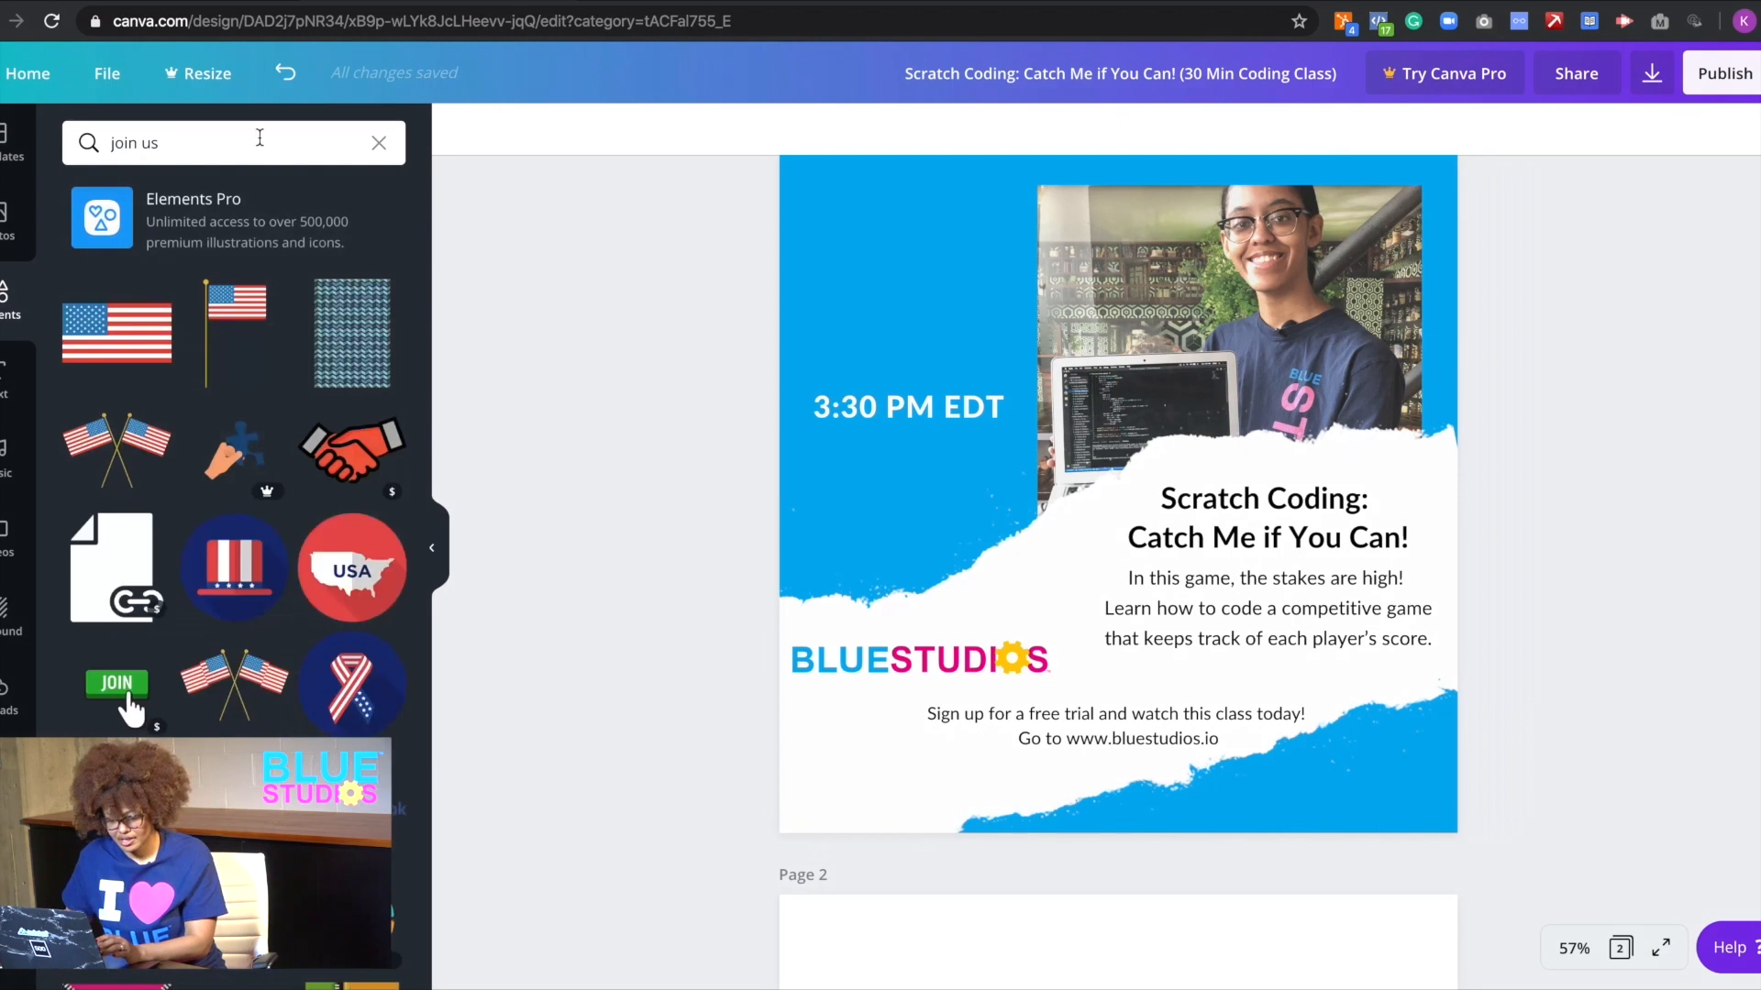
- Search the elements library for "join" and browse the graphics it offers
key(BackSpace)
key(BackSpace)
key(BackSpace)
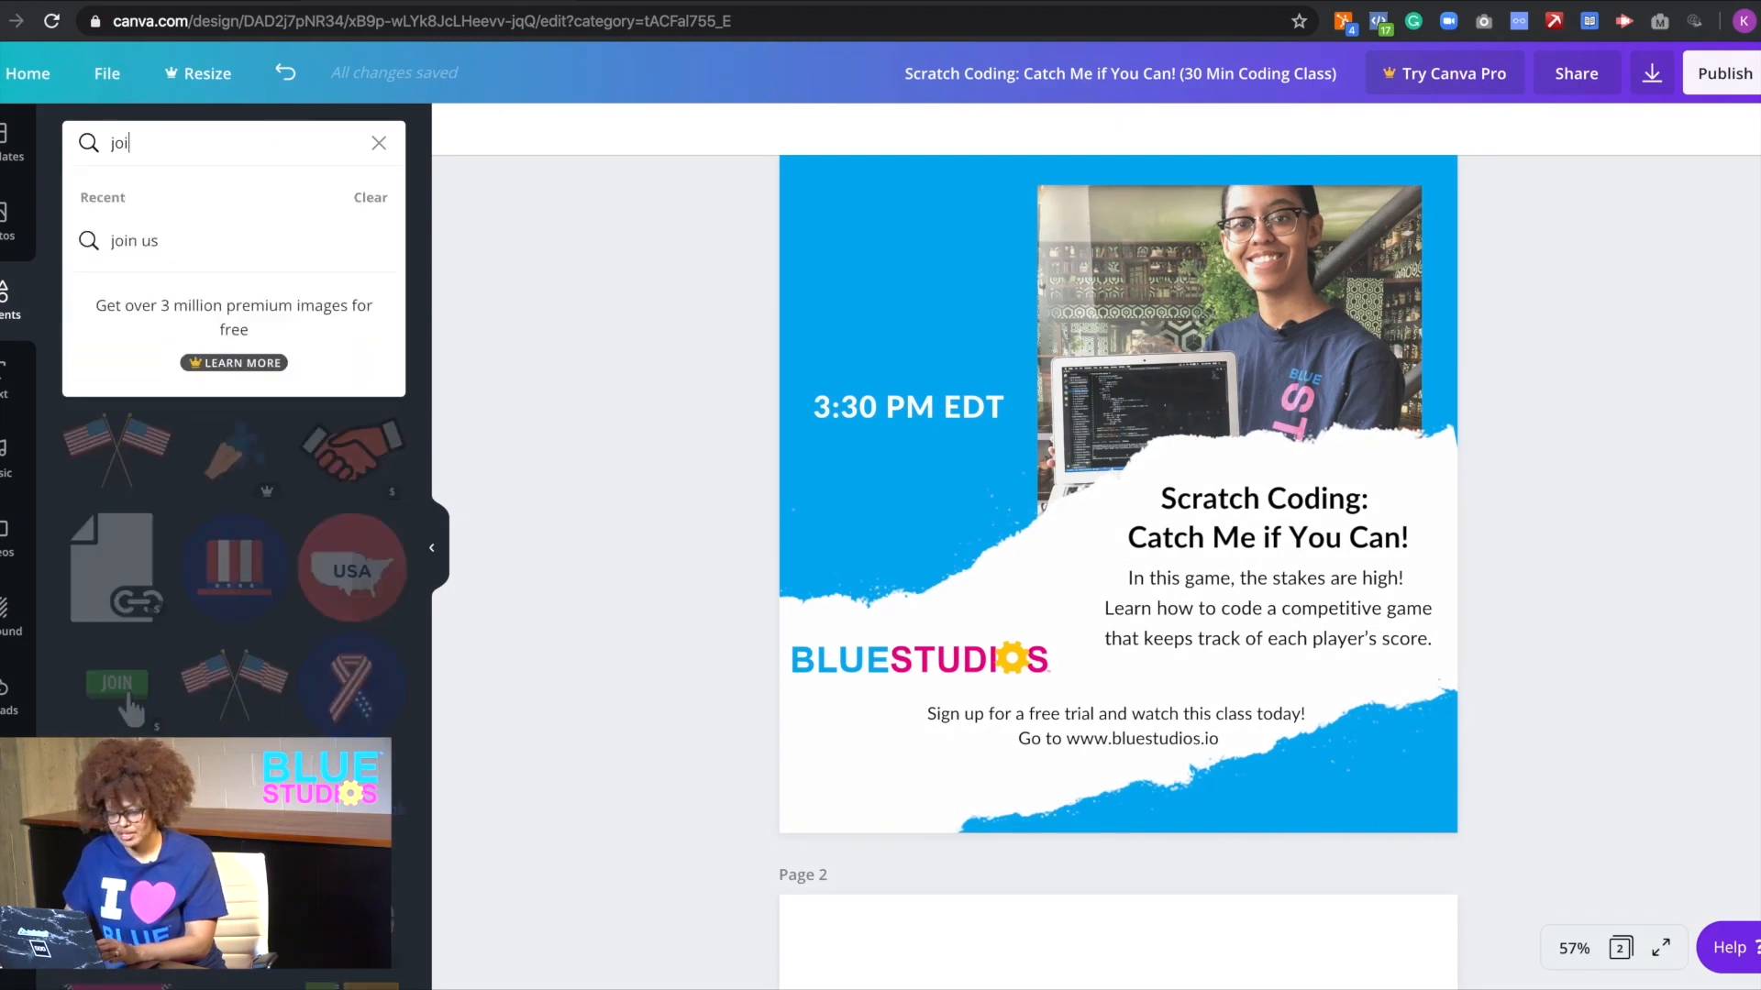
text(n)
key(Return)
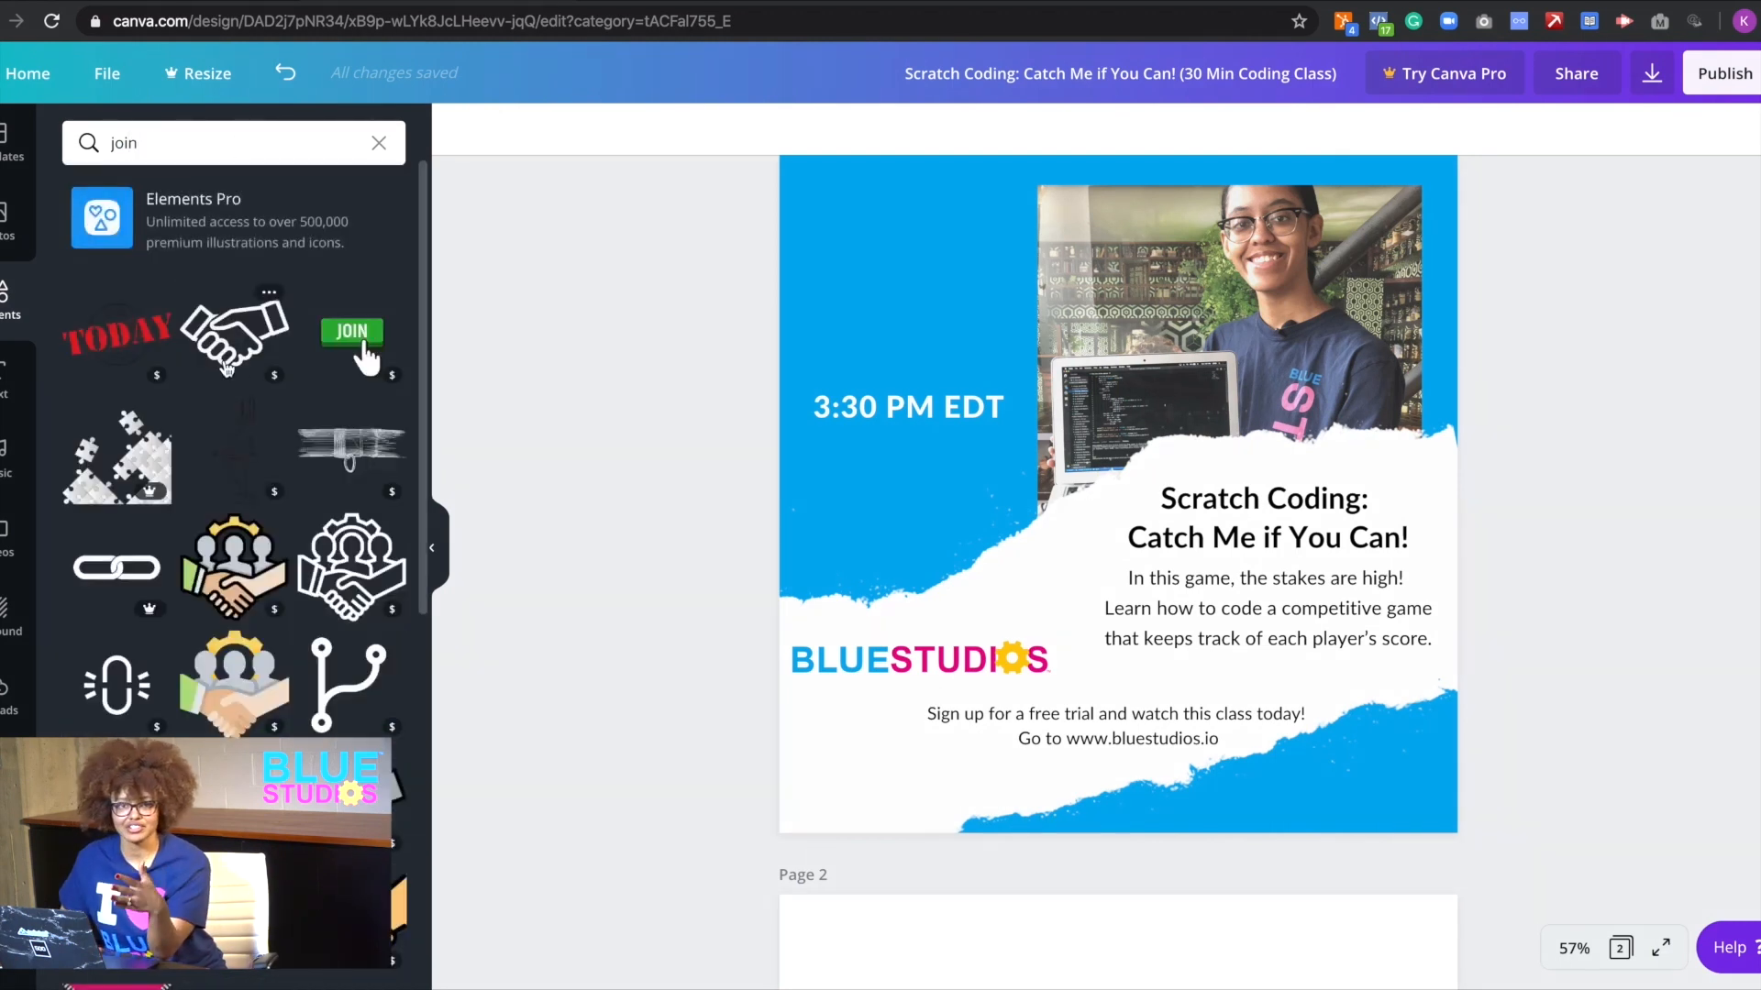
scroll(288, 591, down, 8)
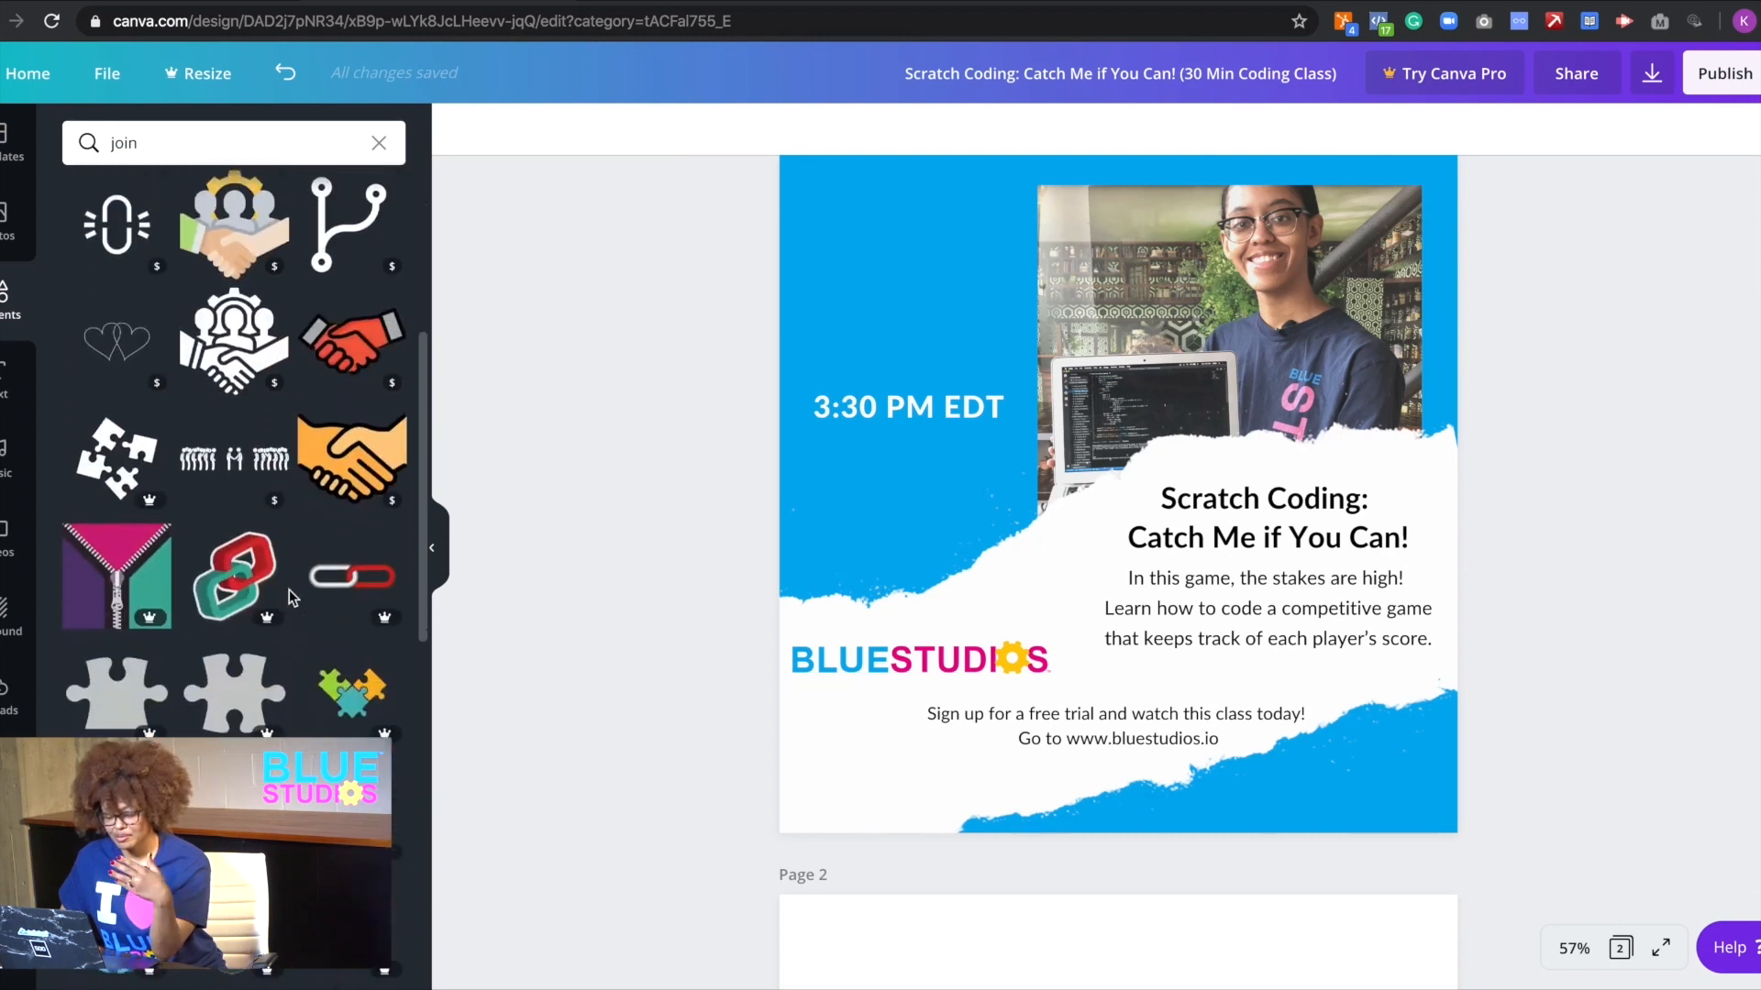
scroll(289, 591, down, 3)
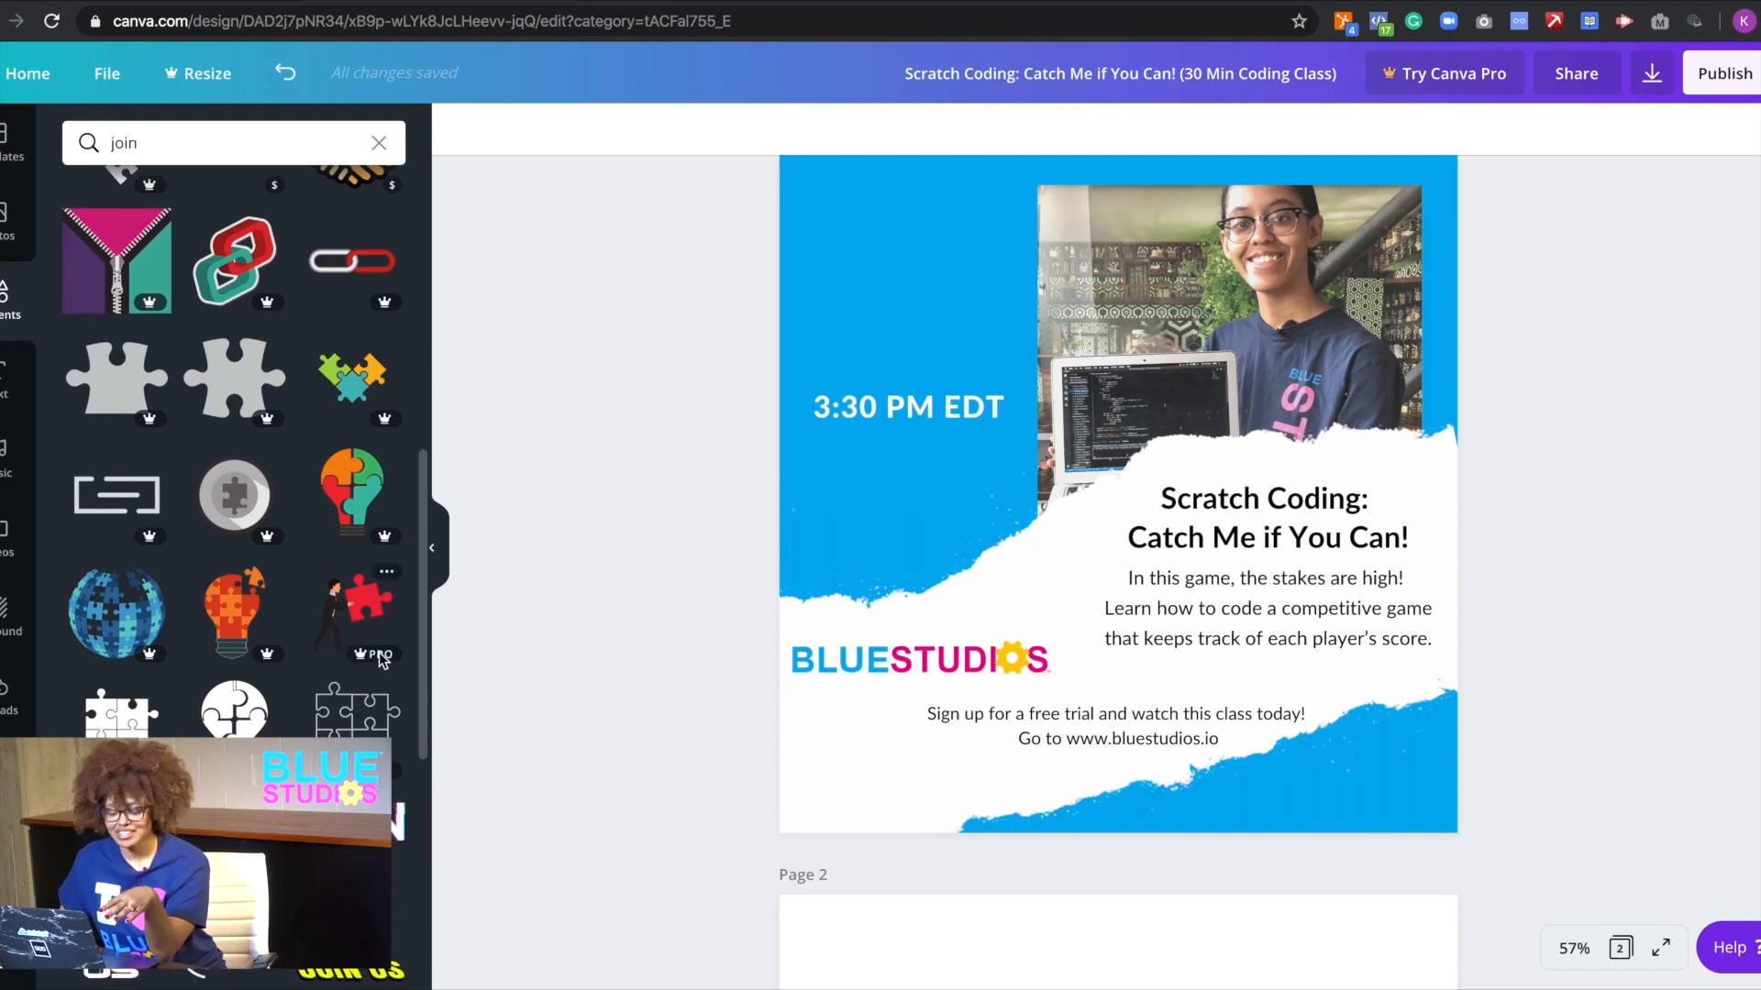
mouse_move(382, 659)
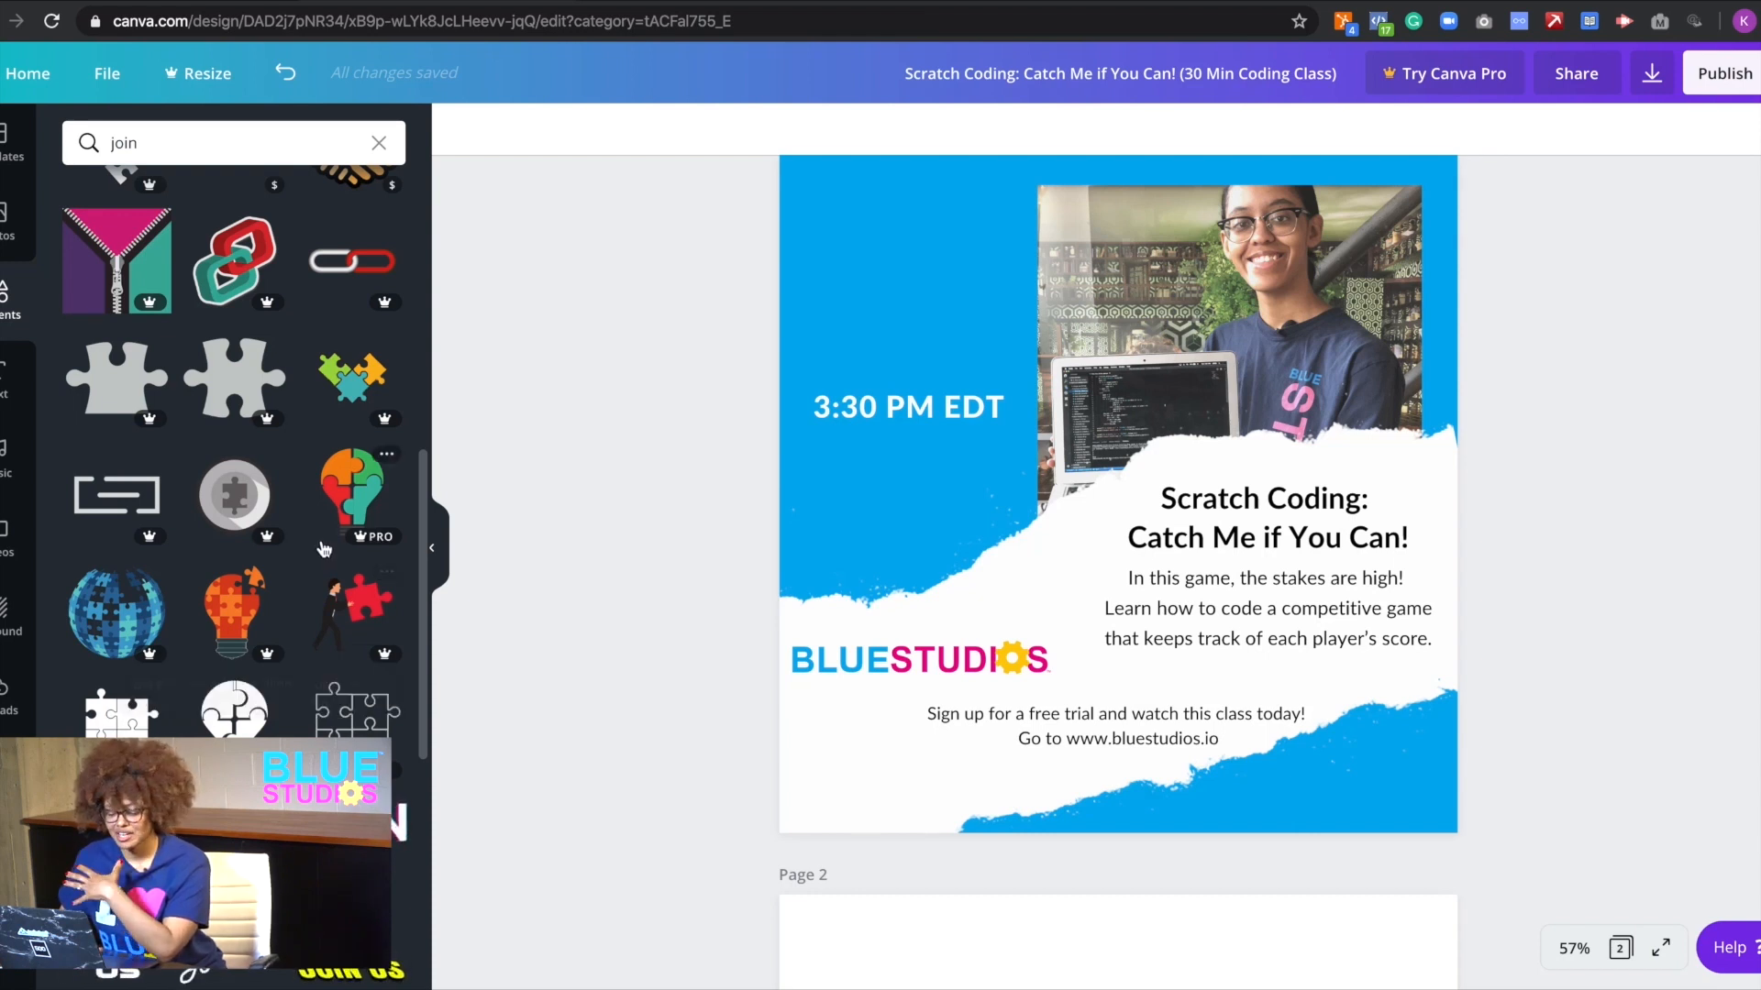
scroll(367, 357, up, 10)
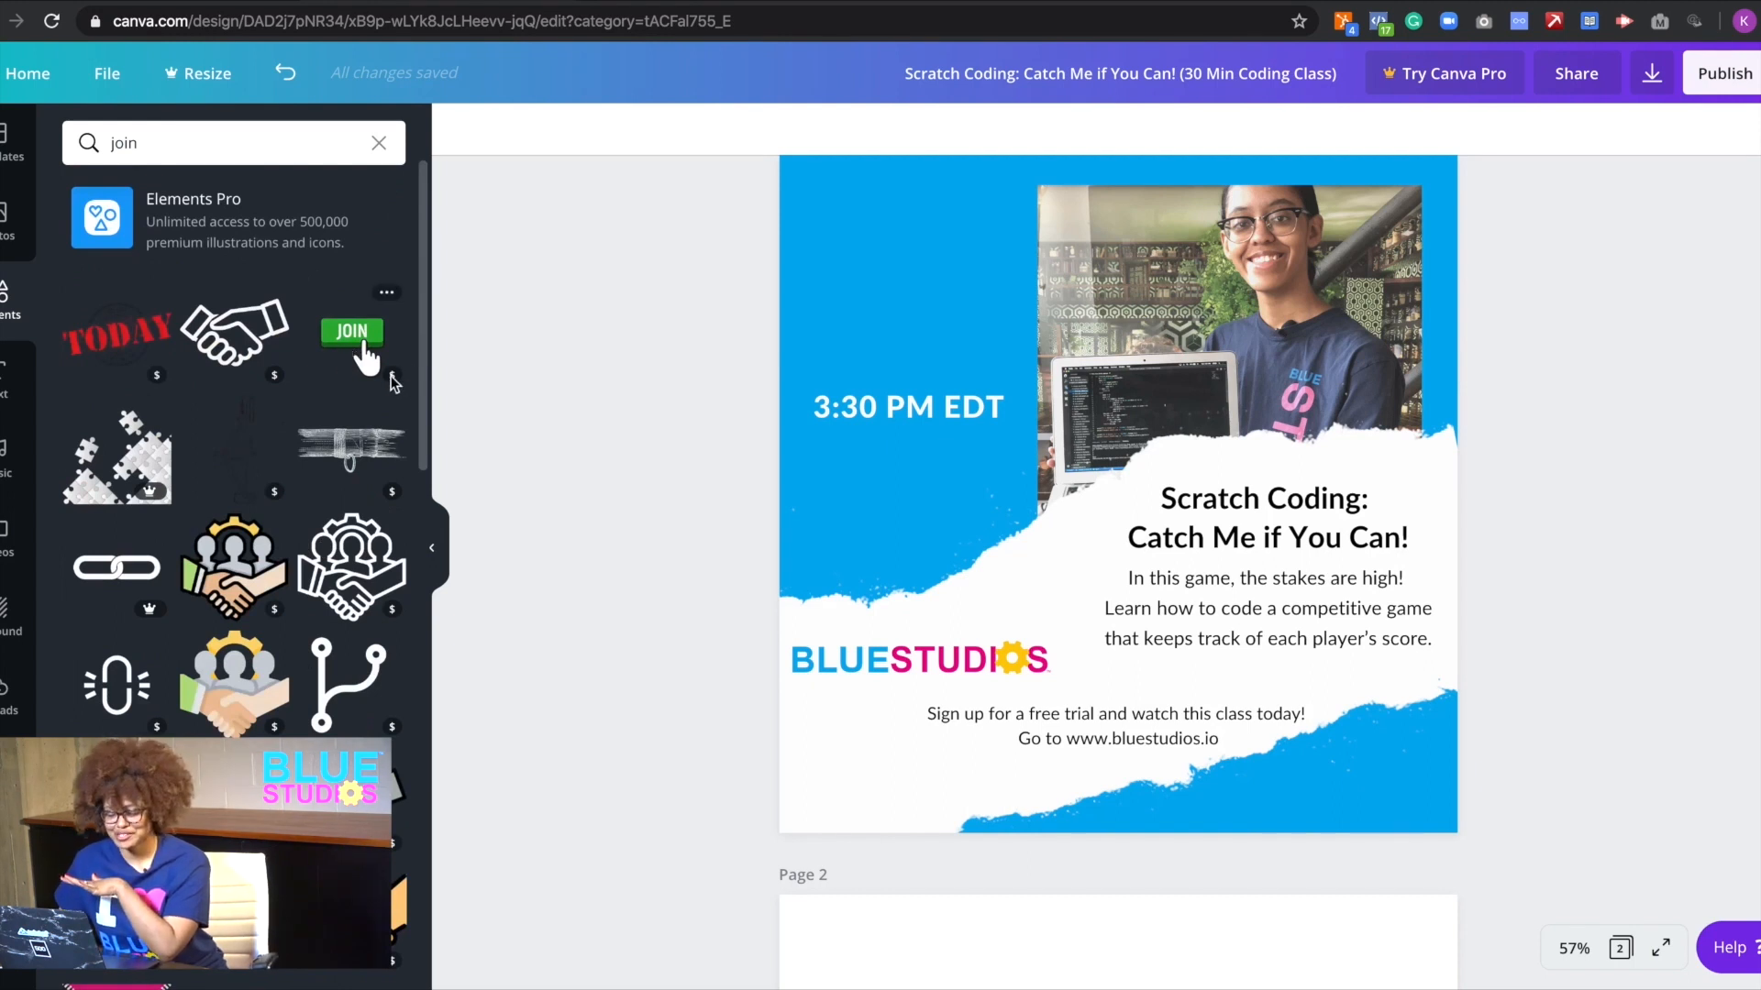
- Clear the element search and look through the default element categories
click(236, 145)
key(BackSpace)
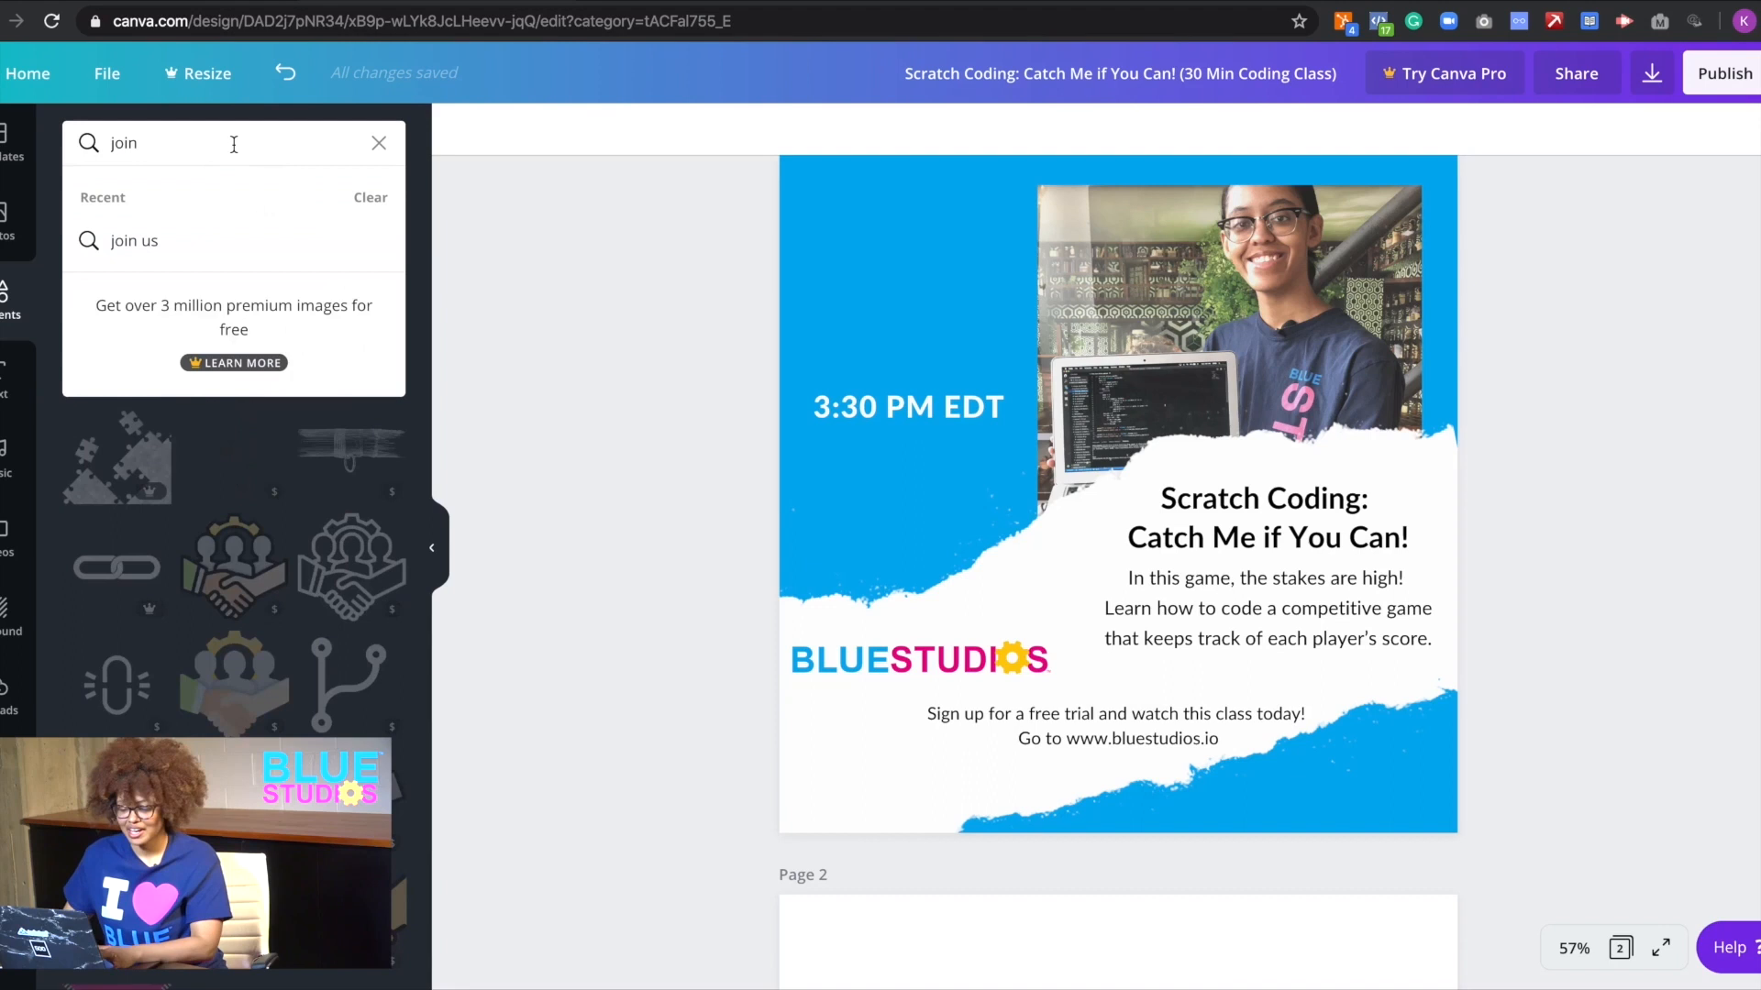
key(BackSpace)
key(BackSpace)
key(BackSpace)
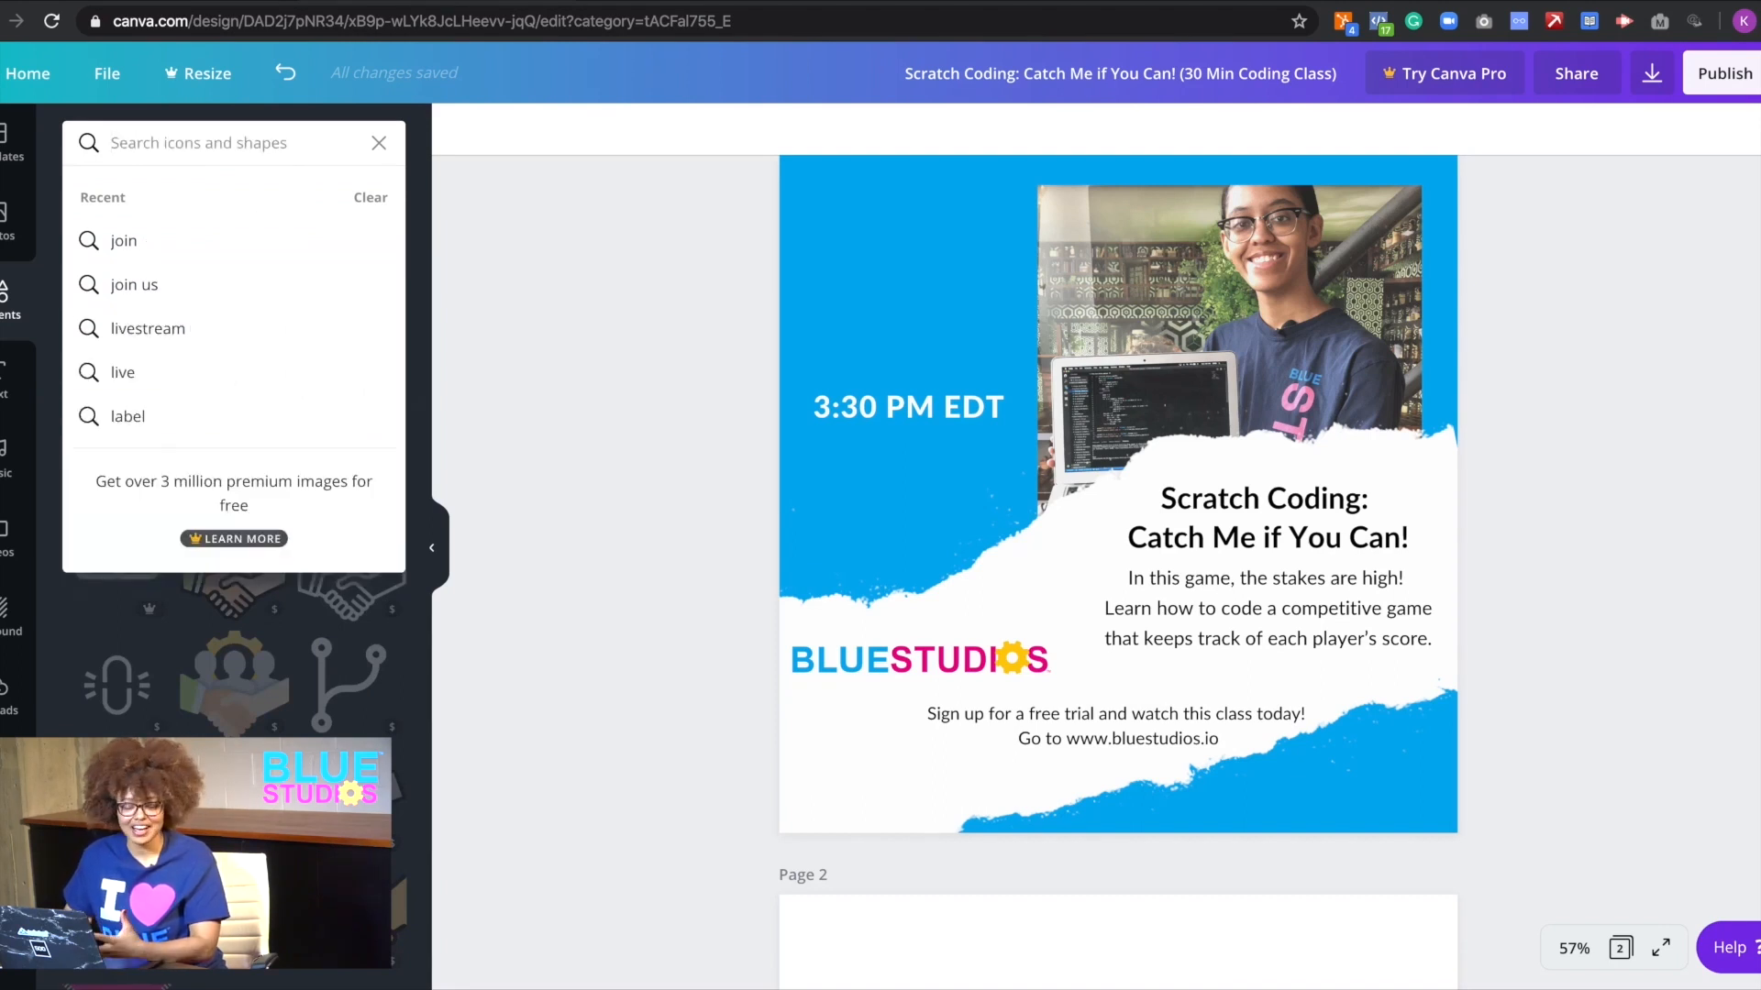
click(377, 145)
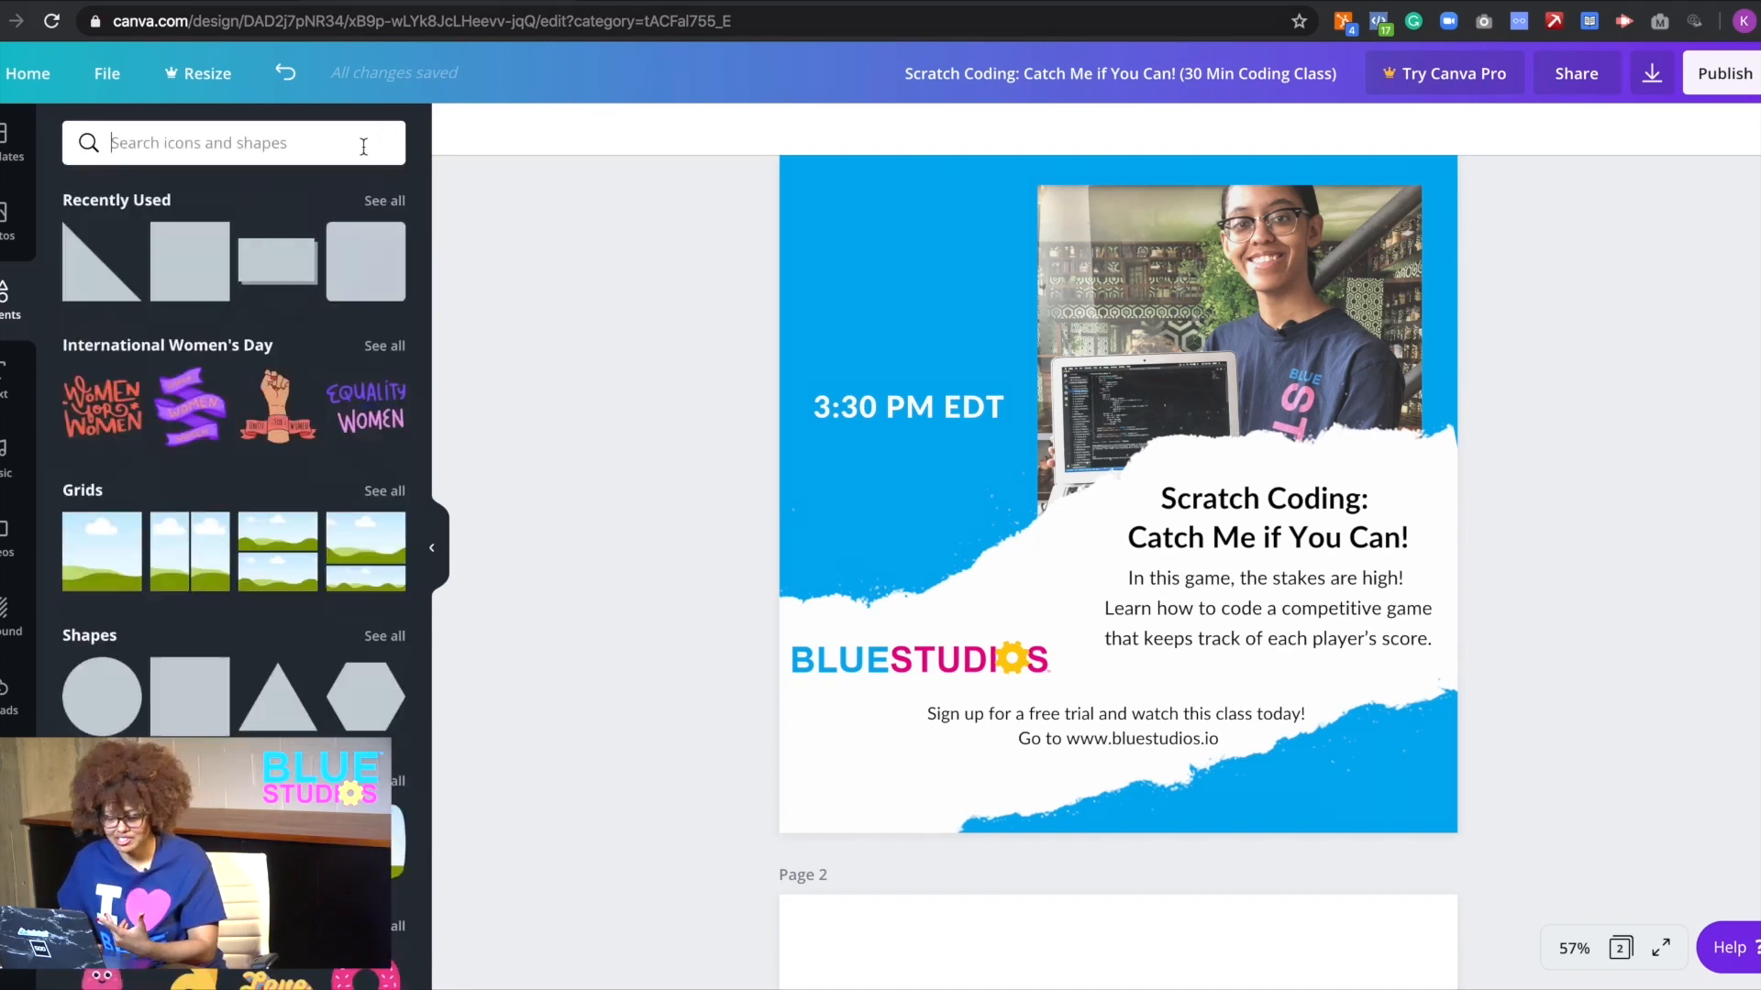
scroll(255, 464, down, 7)
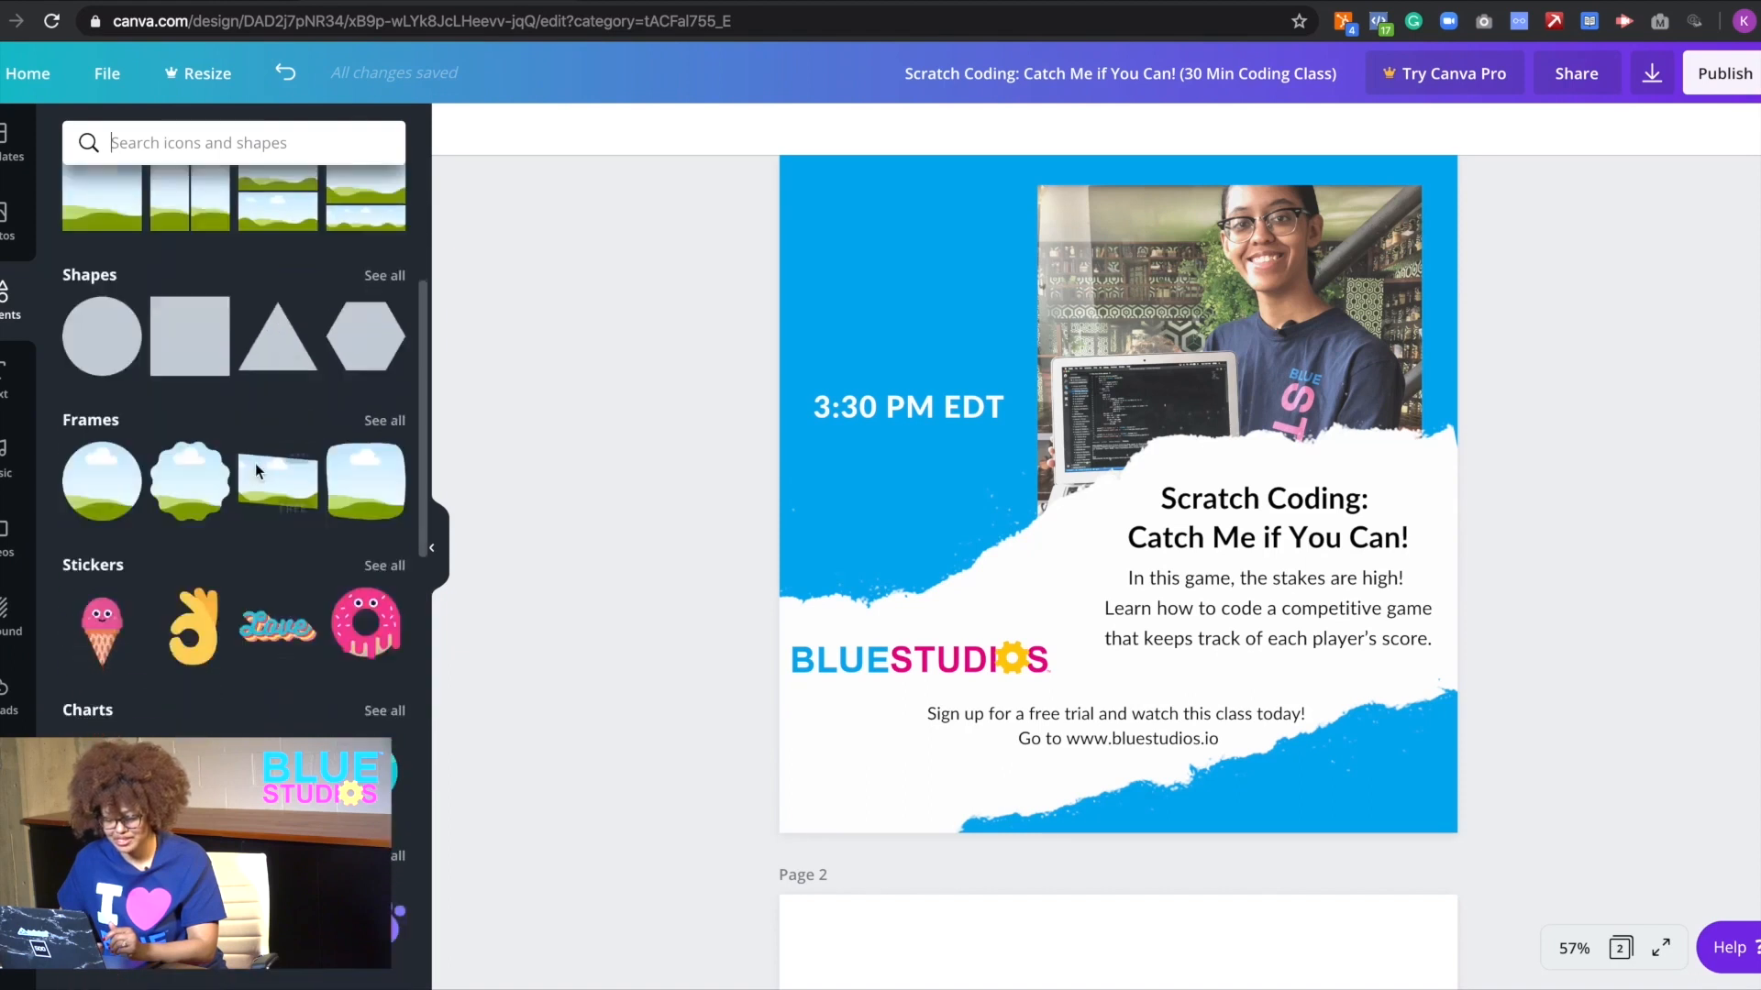
scroll(259, 472, up, 3)
scroll(257, 468, up, 2)
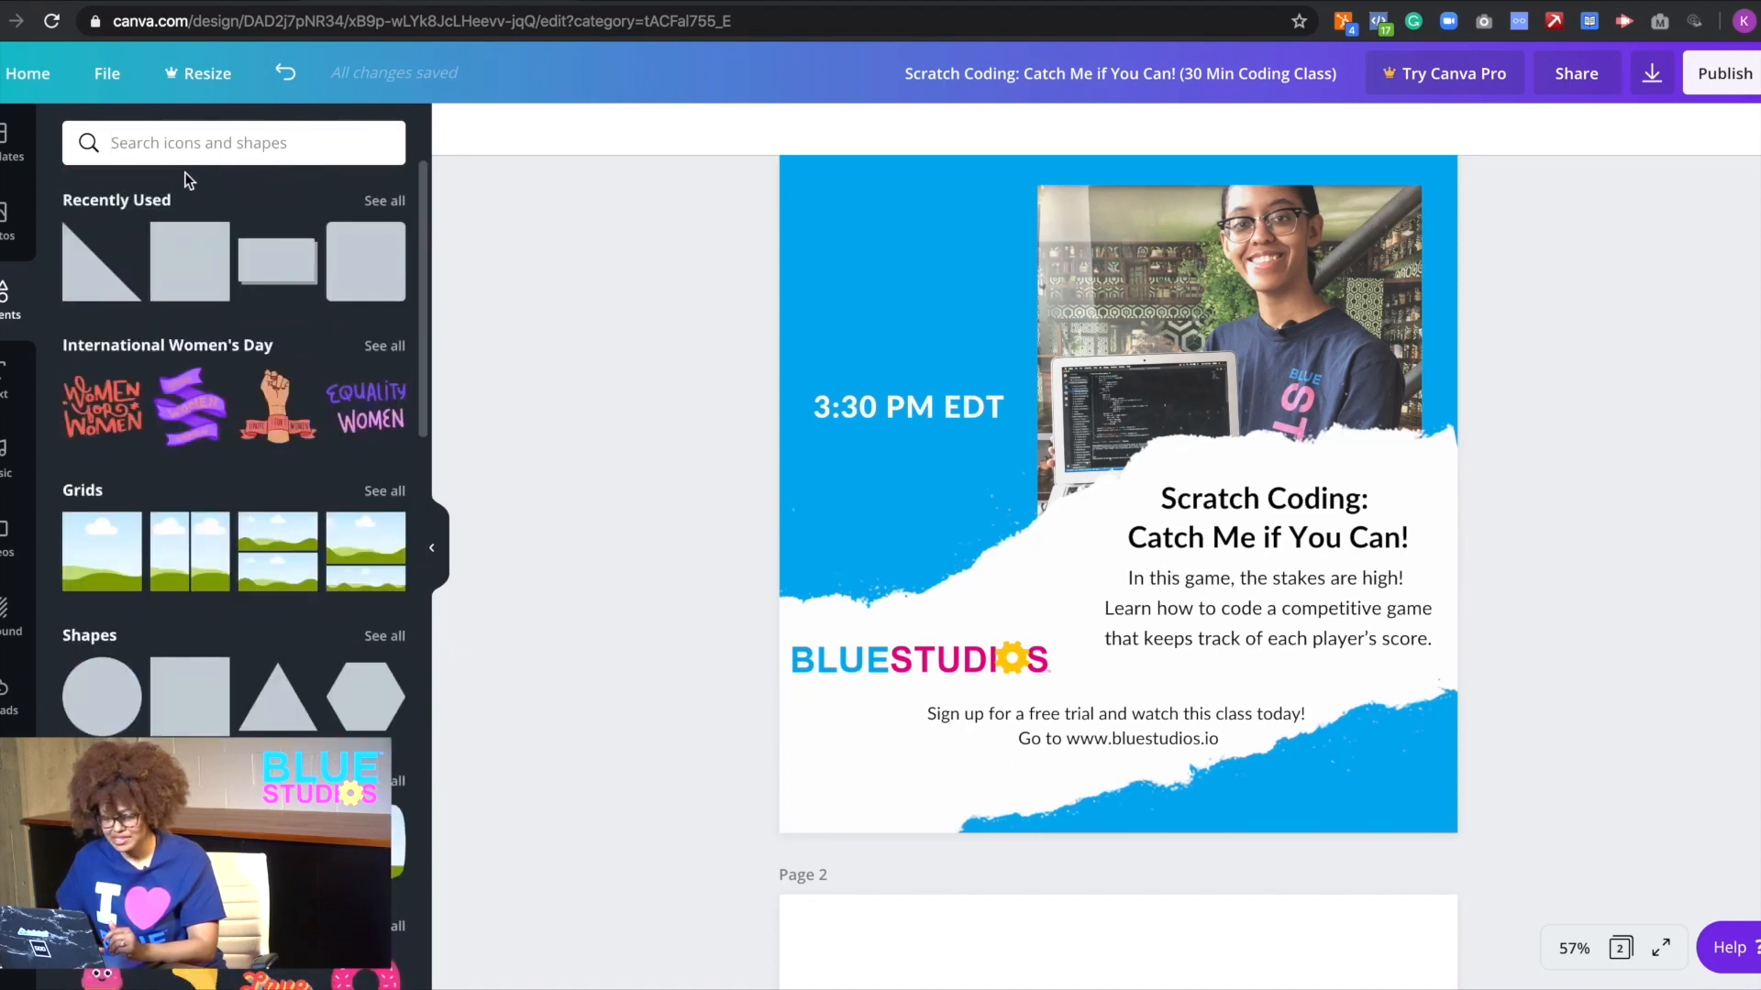
- Add the "welcome little one!" font combination to the page and move it to the blue area beside the photo
click(7, 410)
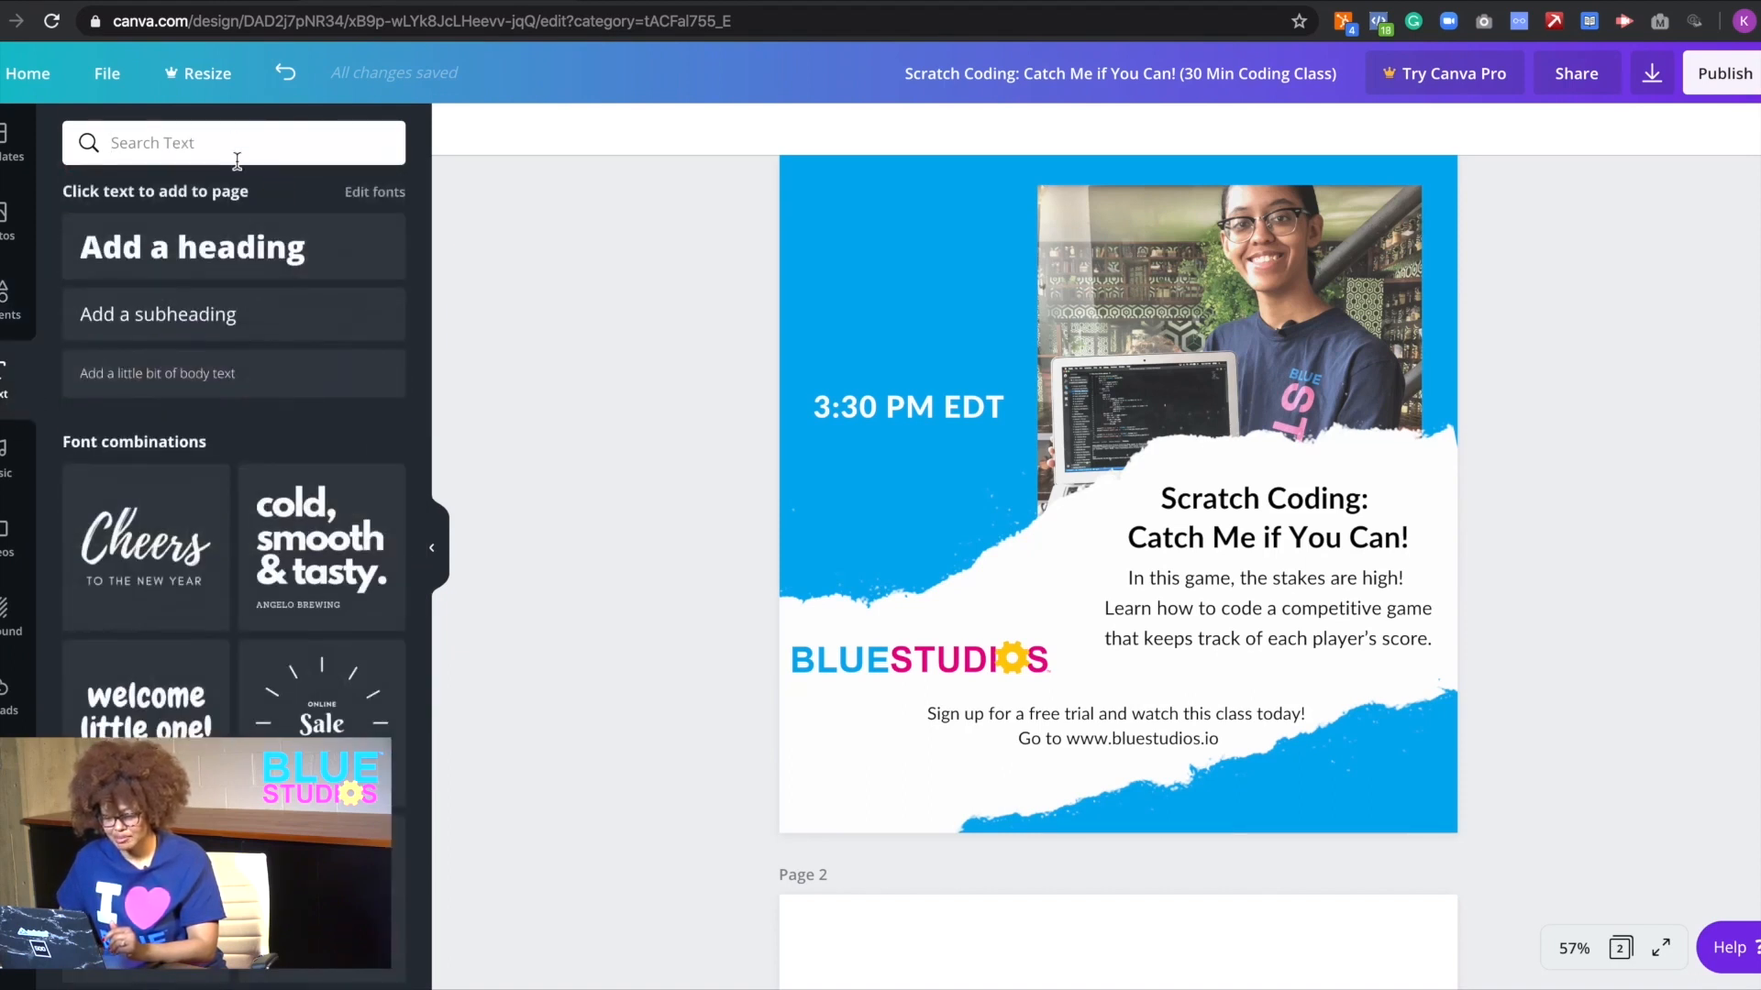
scroll(220, 738, down, 2)
scroll(220, 738, down, 3)
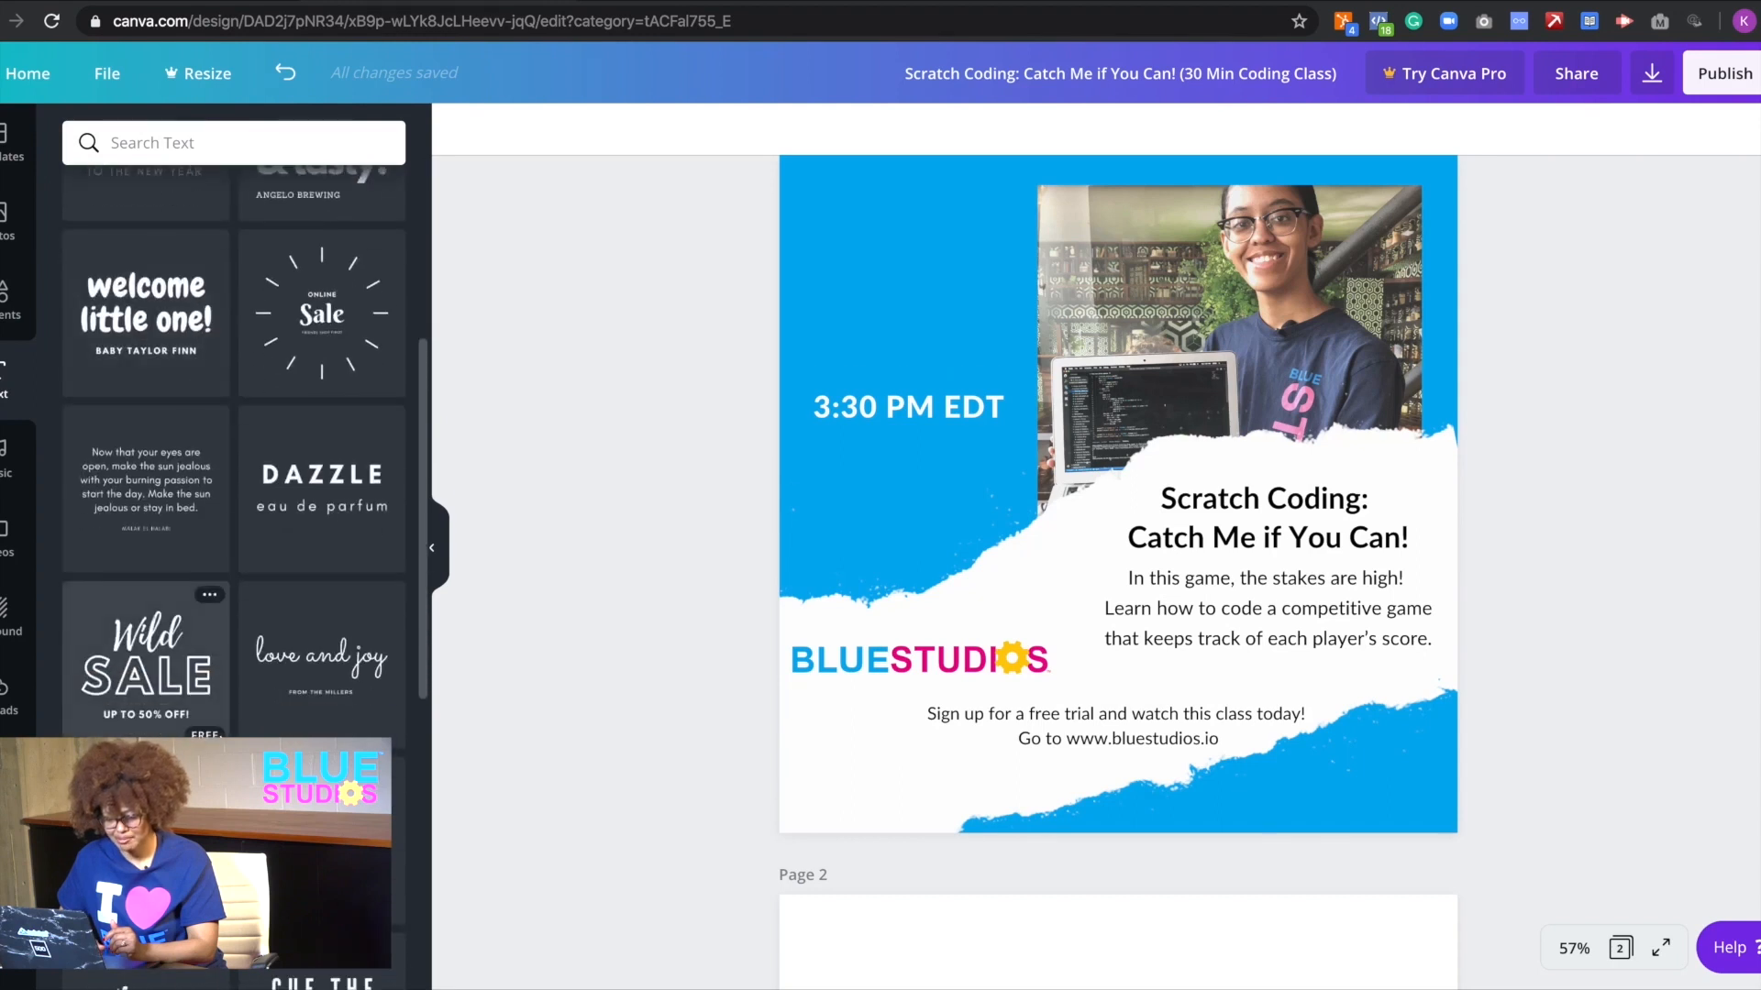
scroll(193, 236, down, 3)
scroll(193, 235, up, 4)
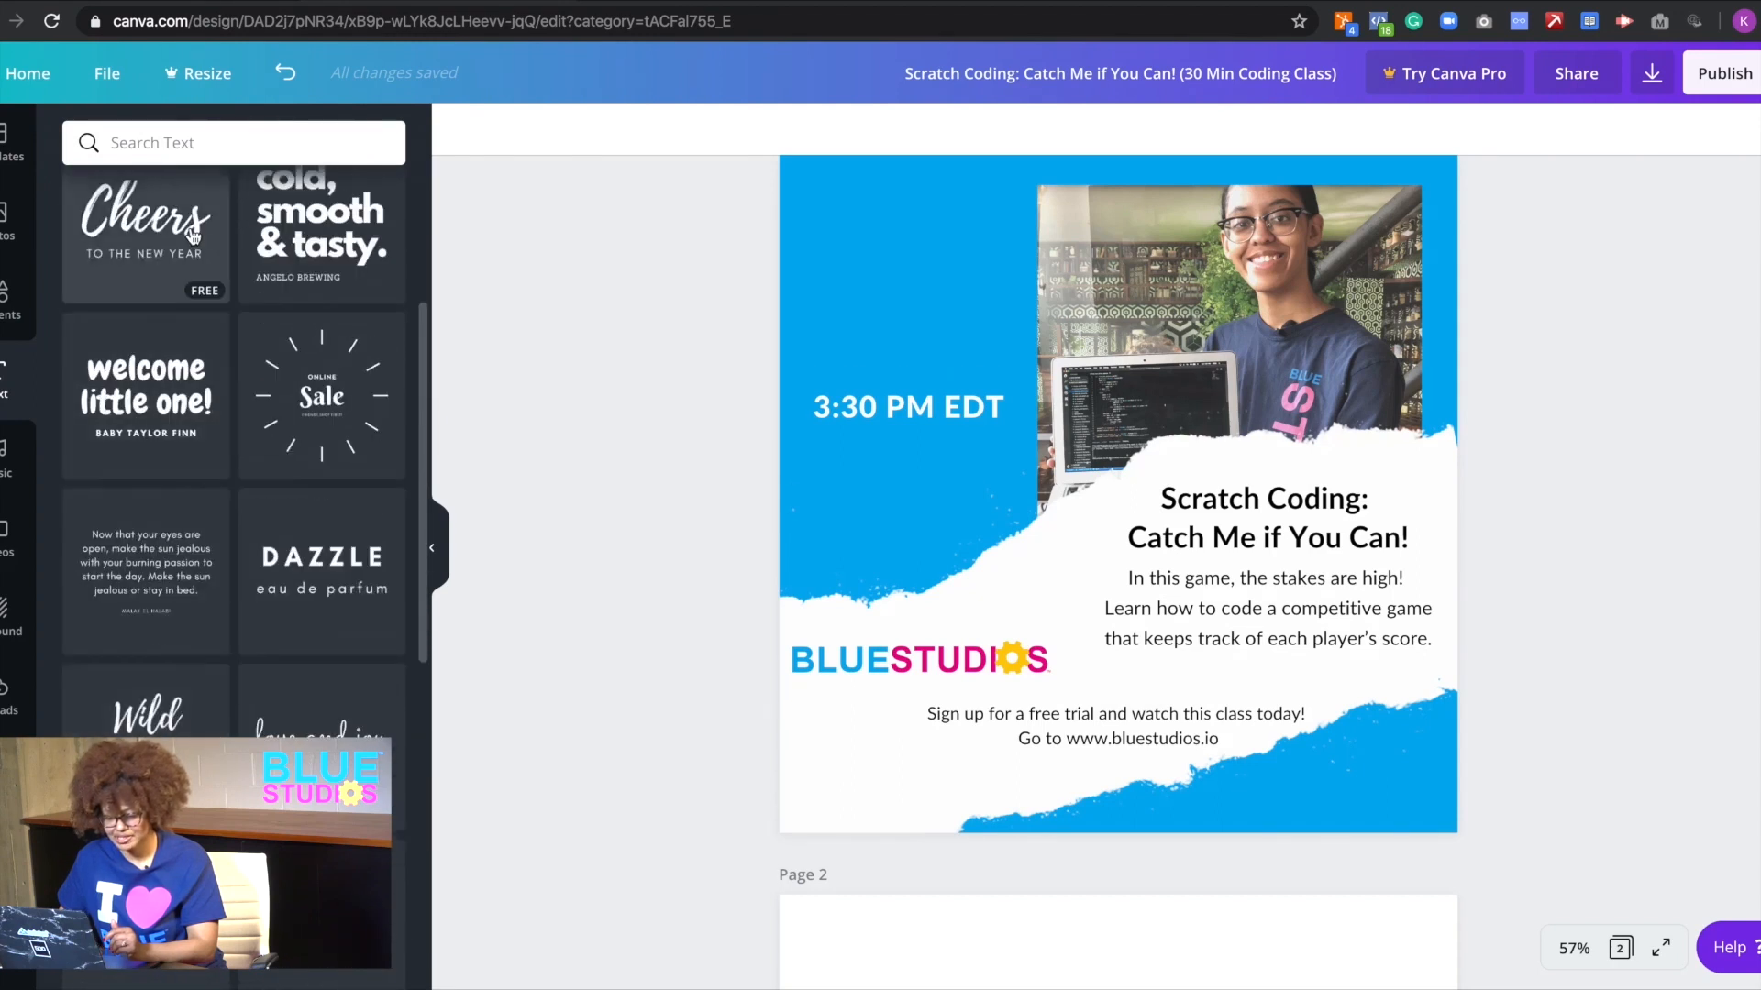
scroll(192, 236, up, 3)
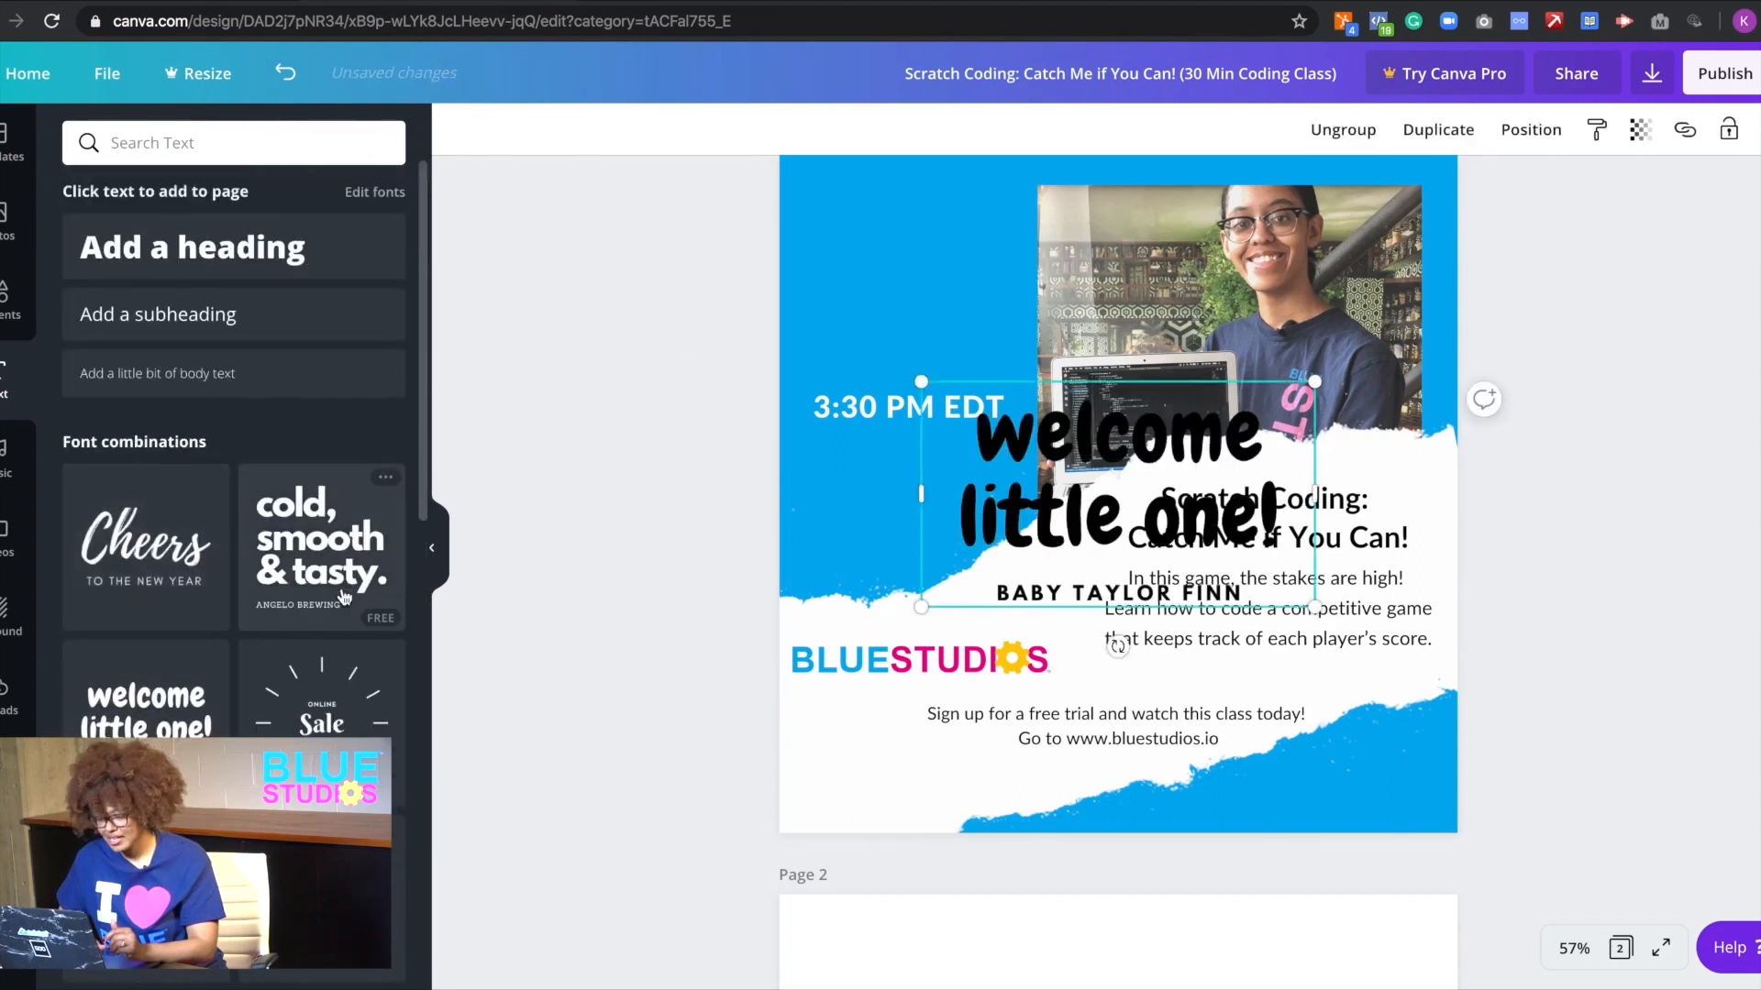
drag(1023, 542, 863, 344)
- Replace the small line under "welcome little one!" with 3:00 PM EDT and delete the separate 3:30 PM EDT text
click(918, 397)
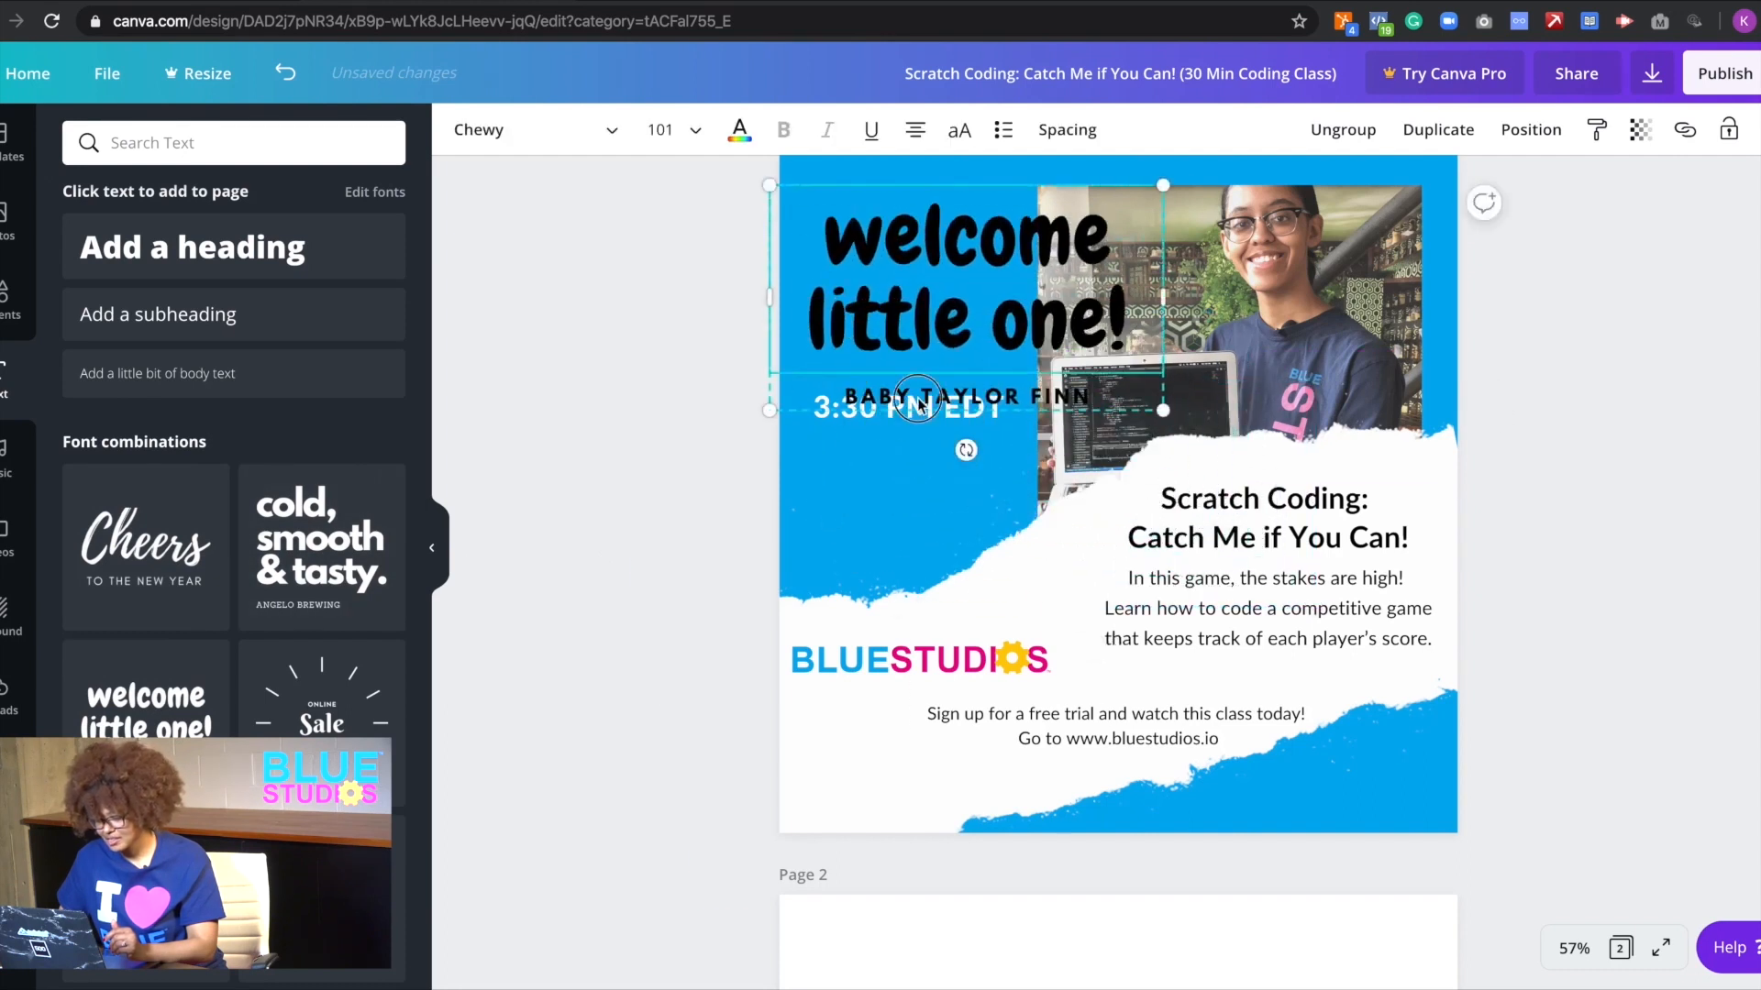
text(3)
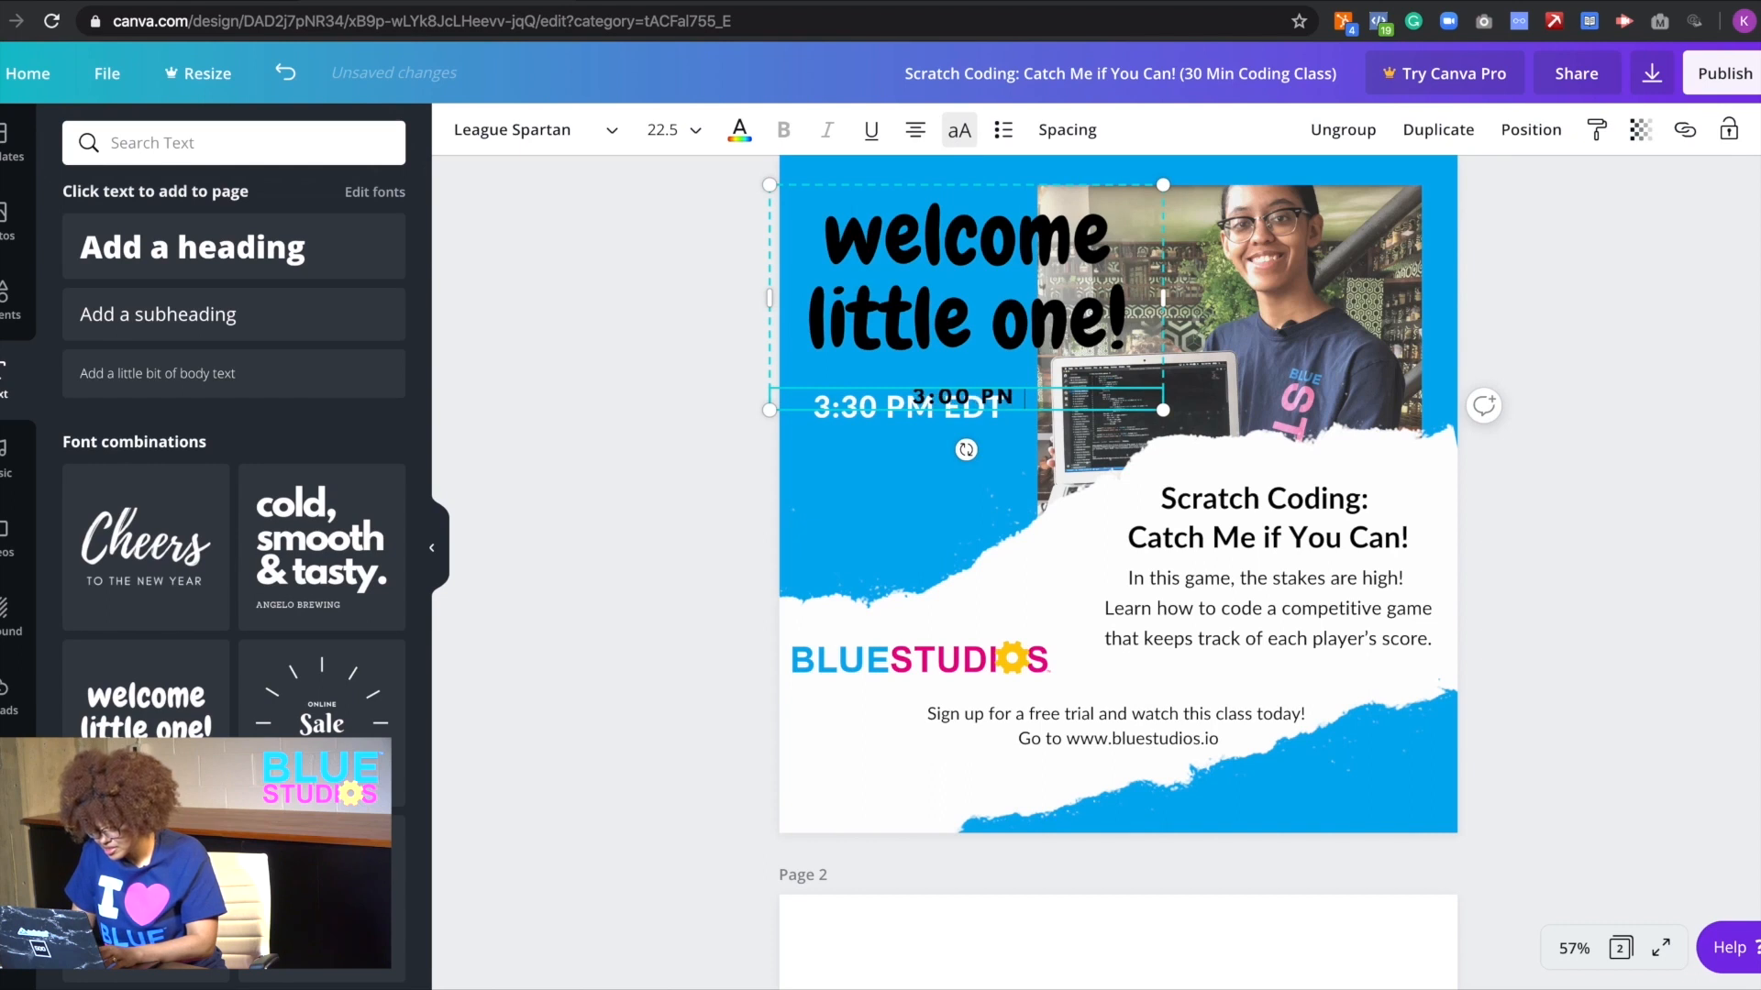
text(:00 PM EDT)
click(923, 409)
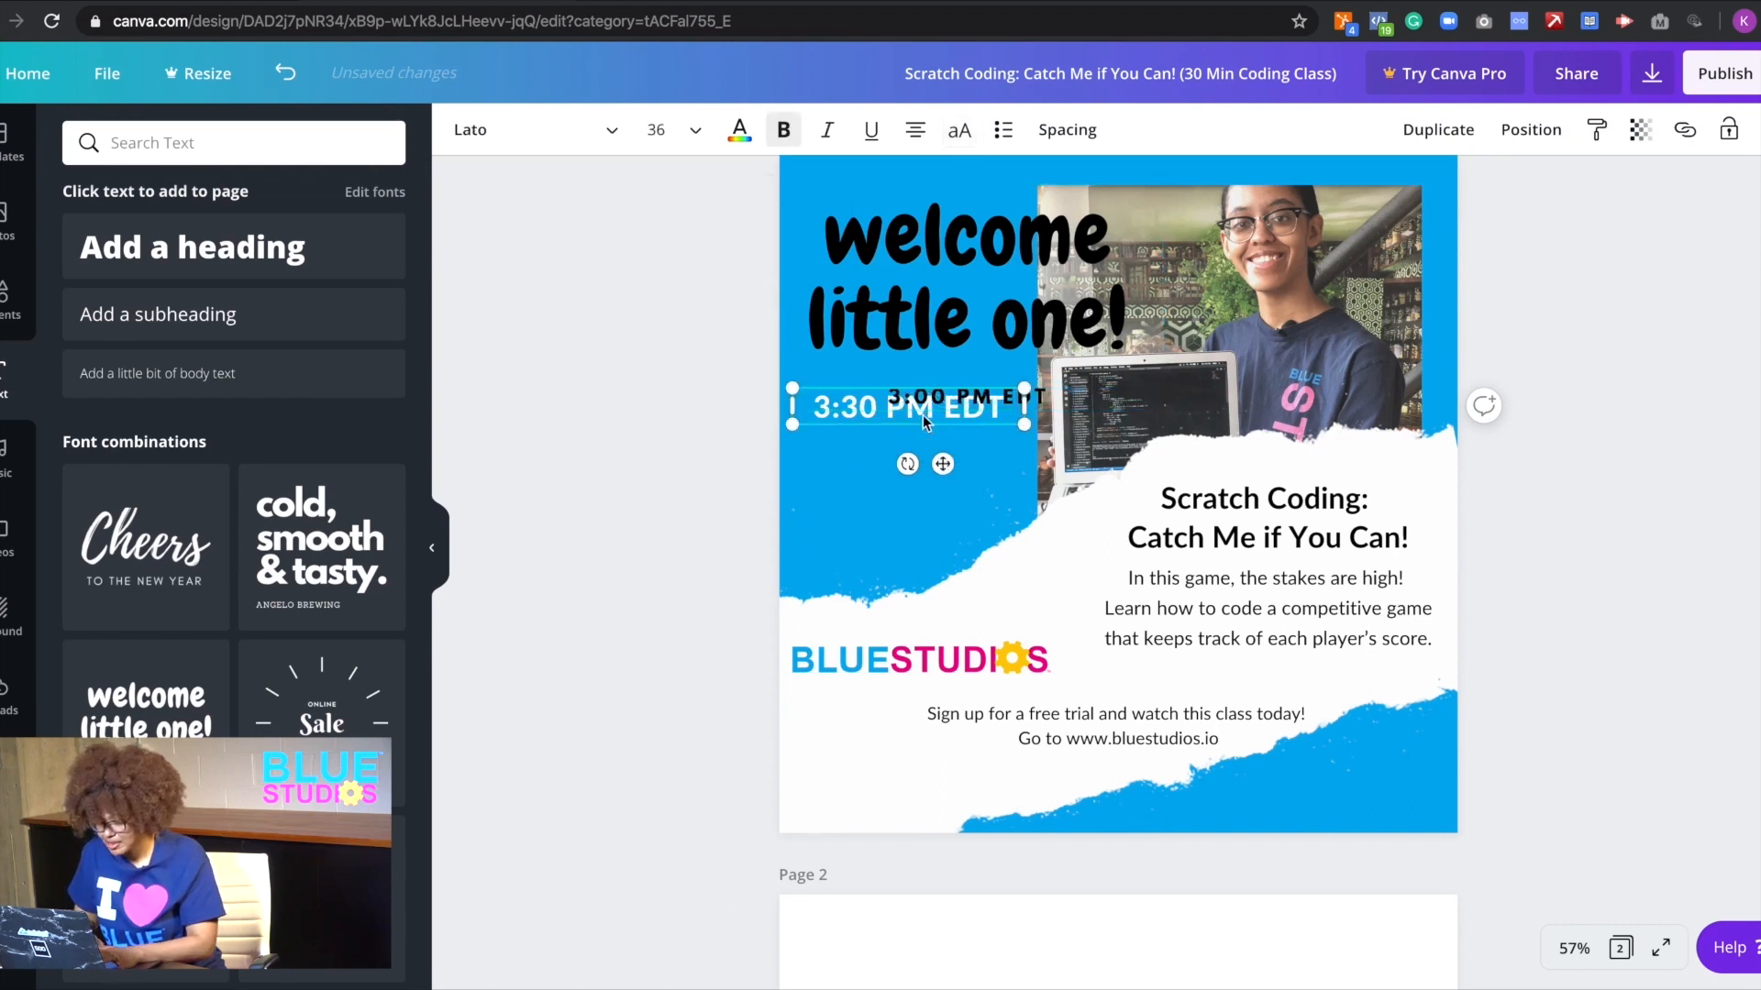
key(Delete)
- Replace the "welcome little one!" heading with "Join Us LIVE!"
triple_click(975, 292)
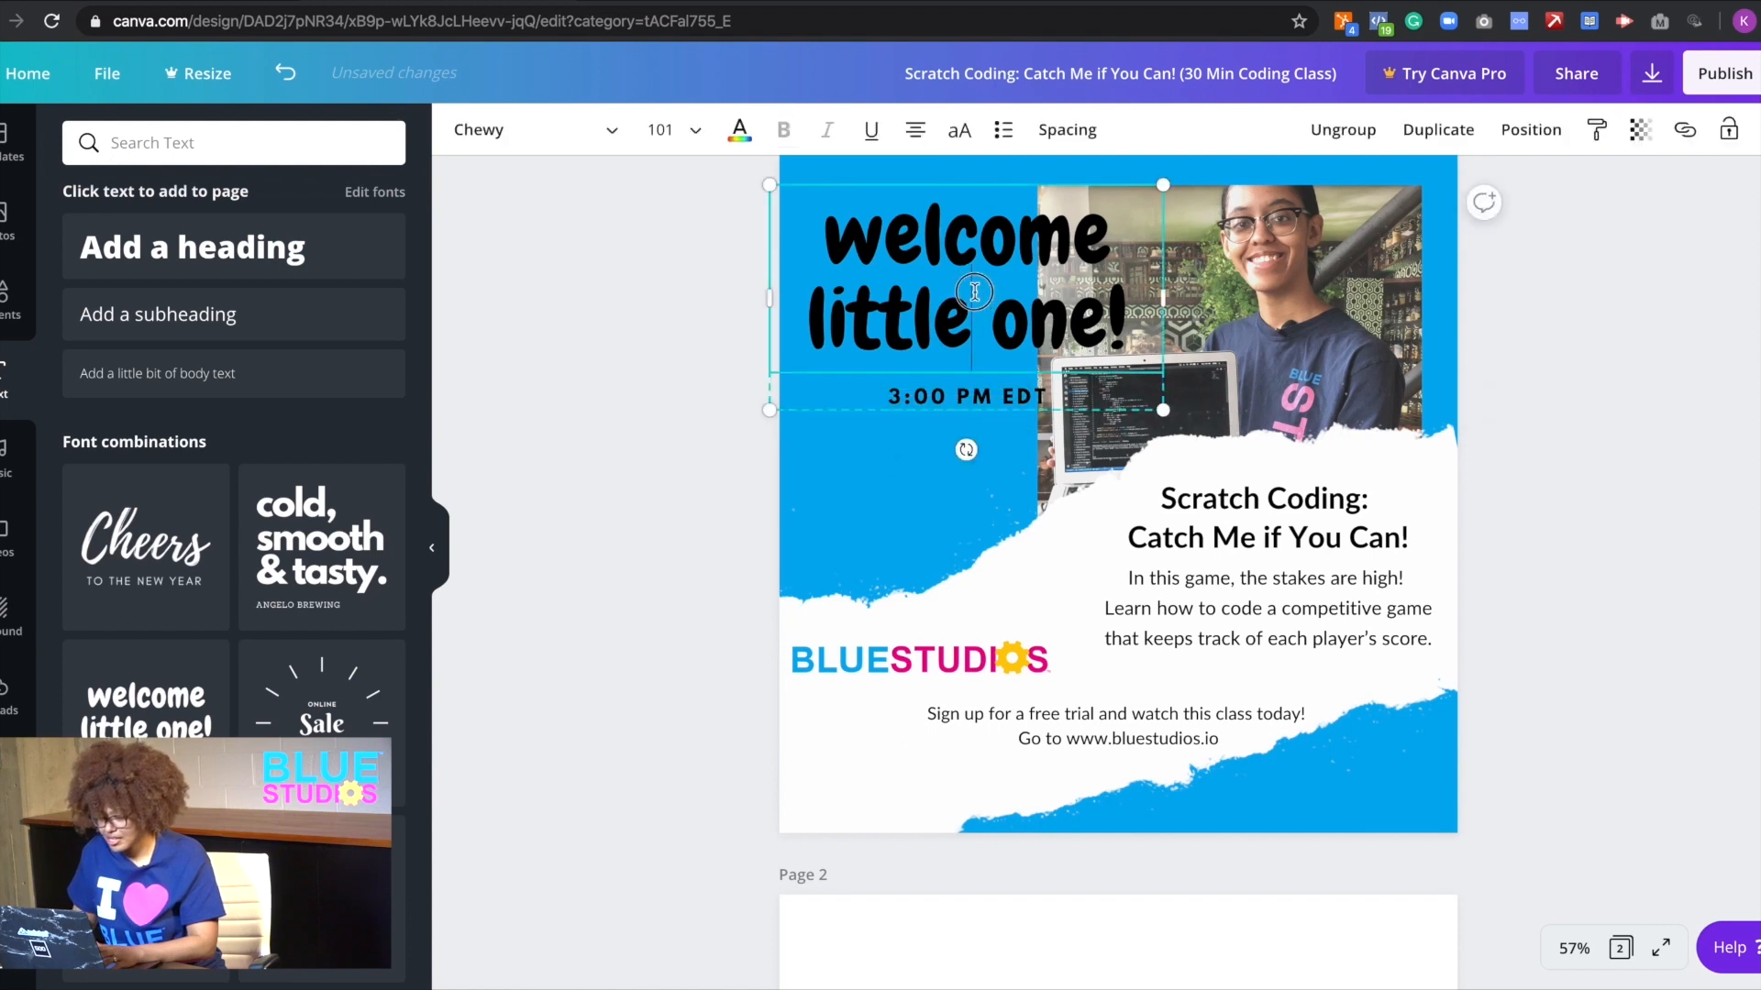
drag(1149, 334, 821, 230)
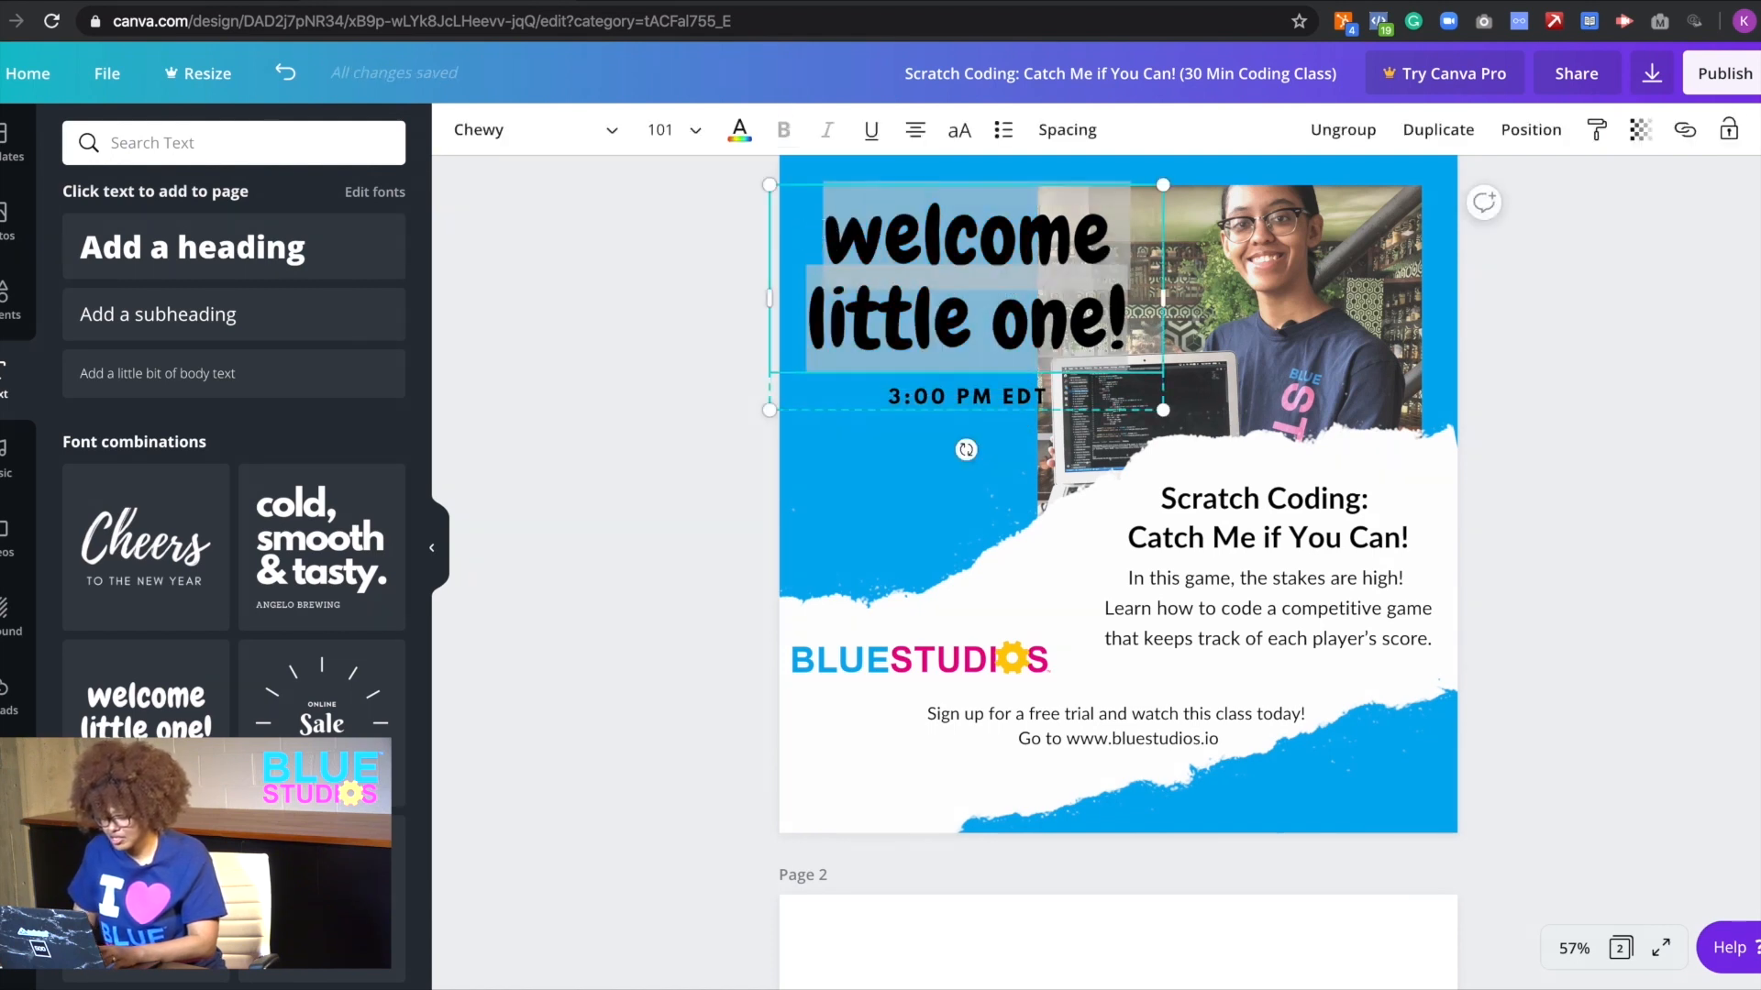
text(J)
triple_click(898, 227)
drag(830, 235, 1144, 316)
text(JP)
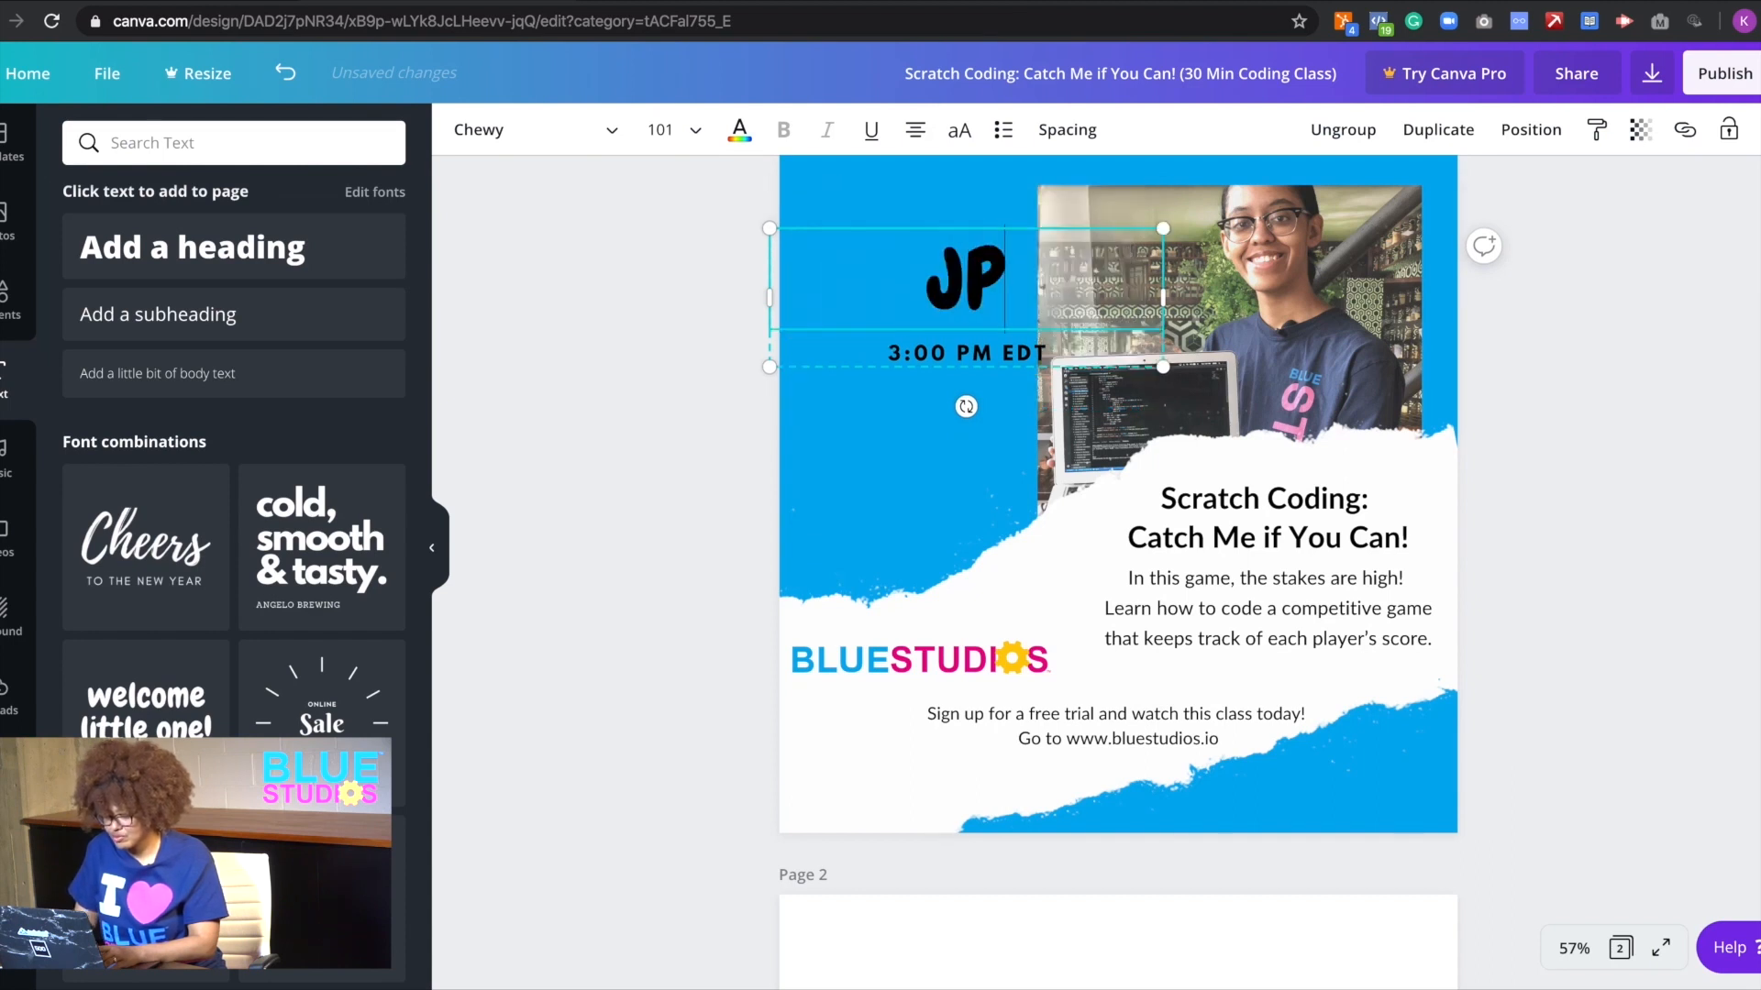
key(BackSpace)
text(oin us l)
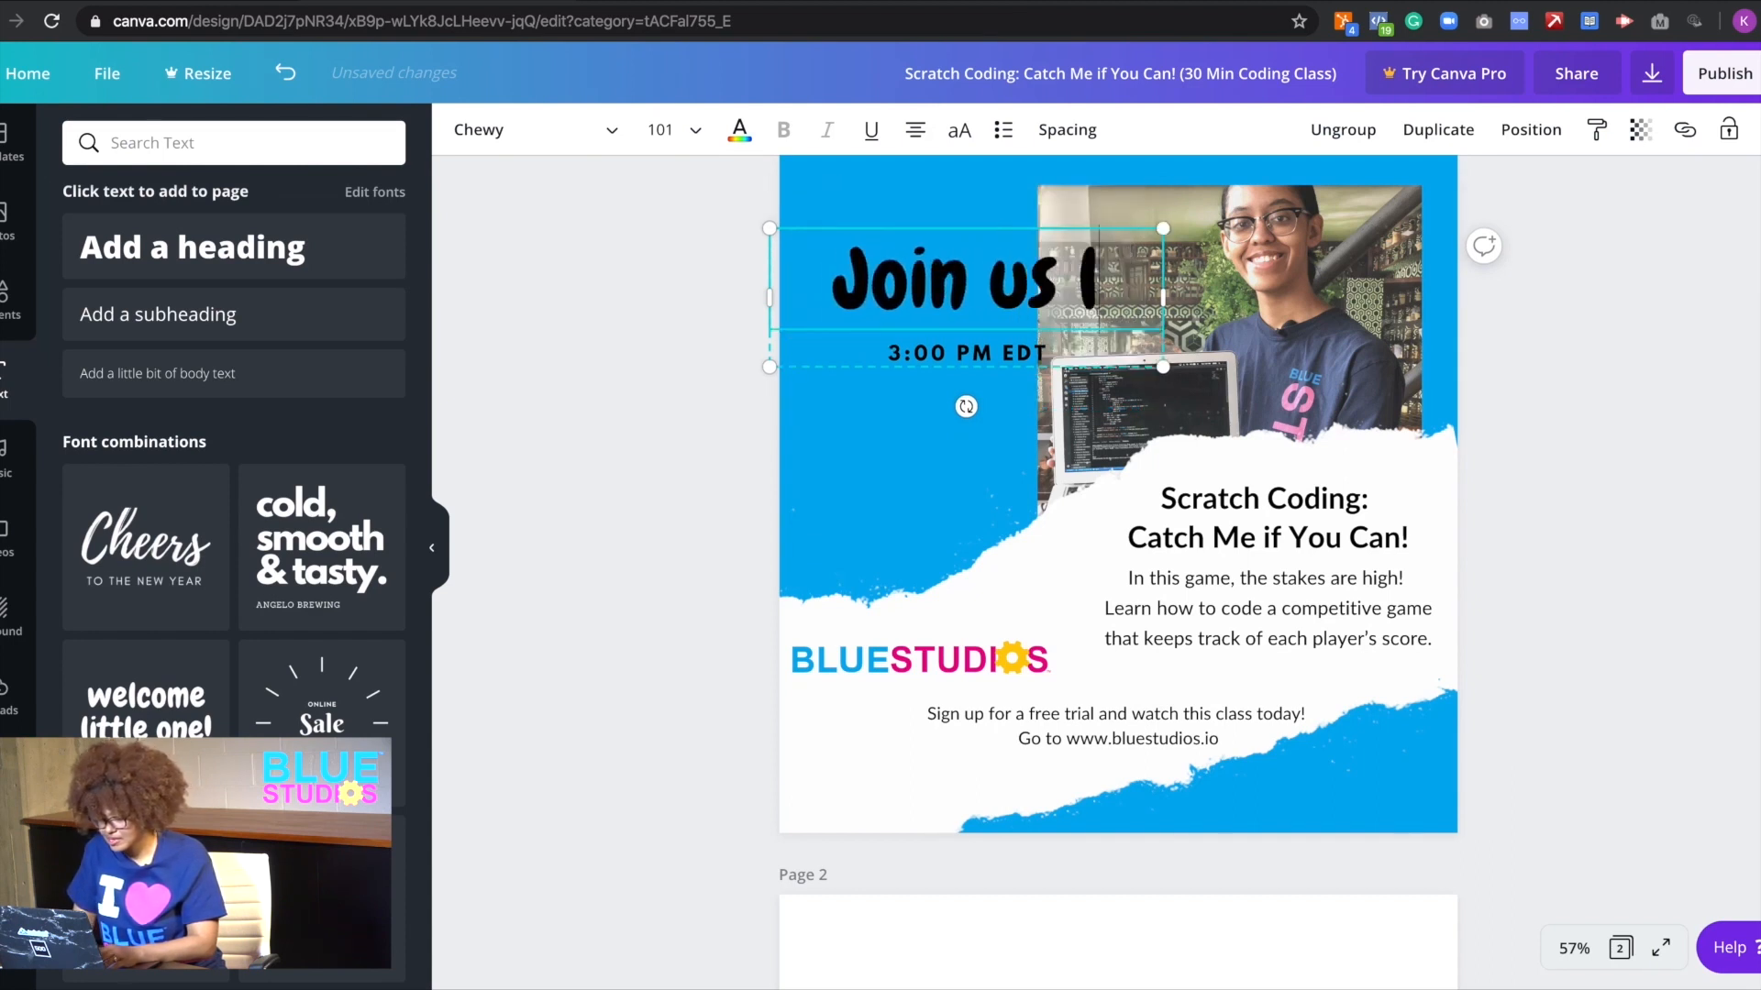
key(BackSpace)
key(BackSpace)
key(BackSpace)
key(BackSpace)
text(Us LIVE!)
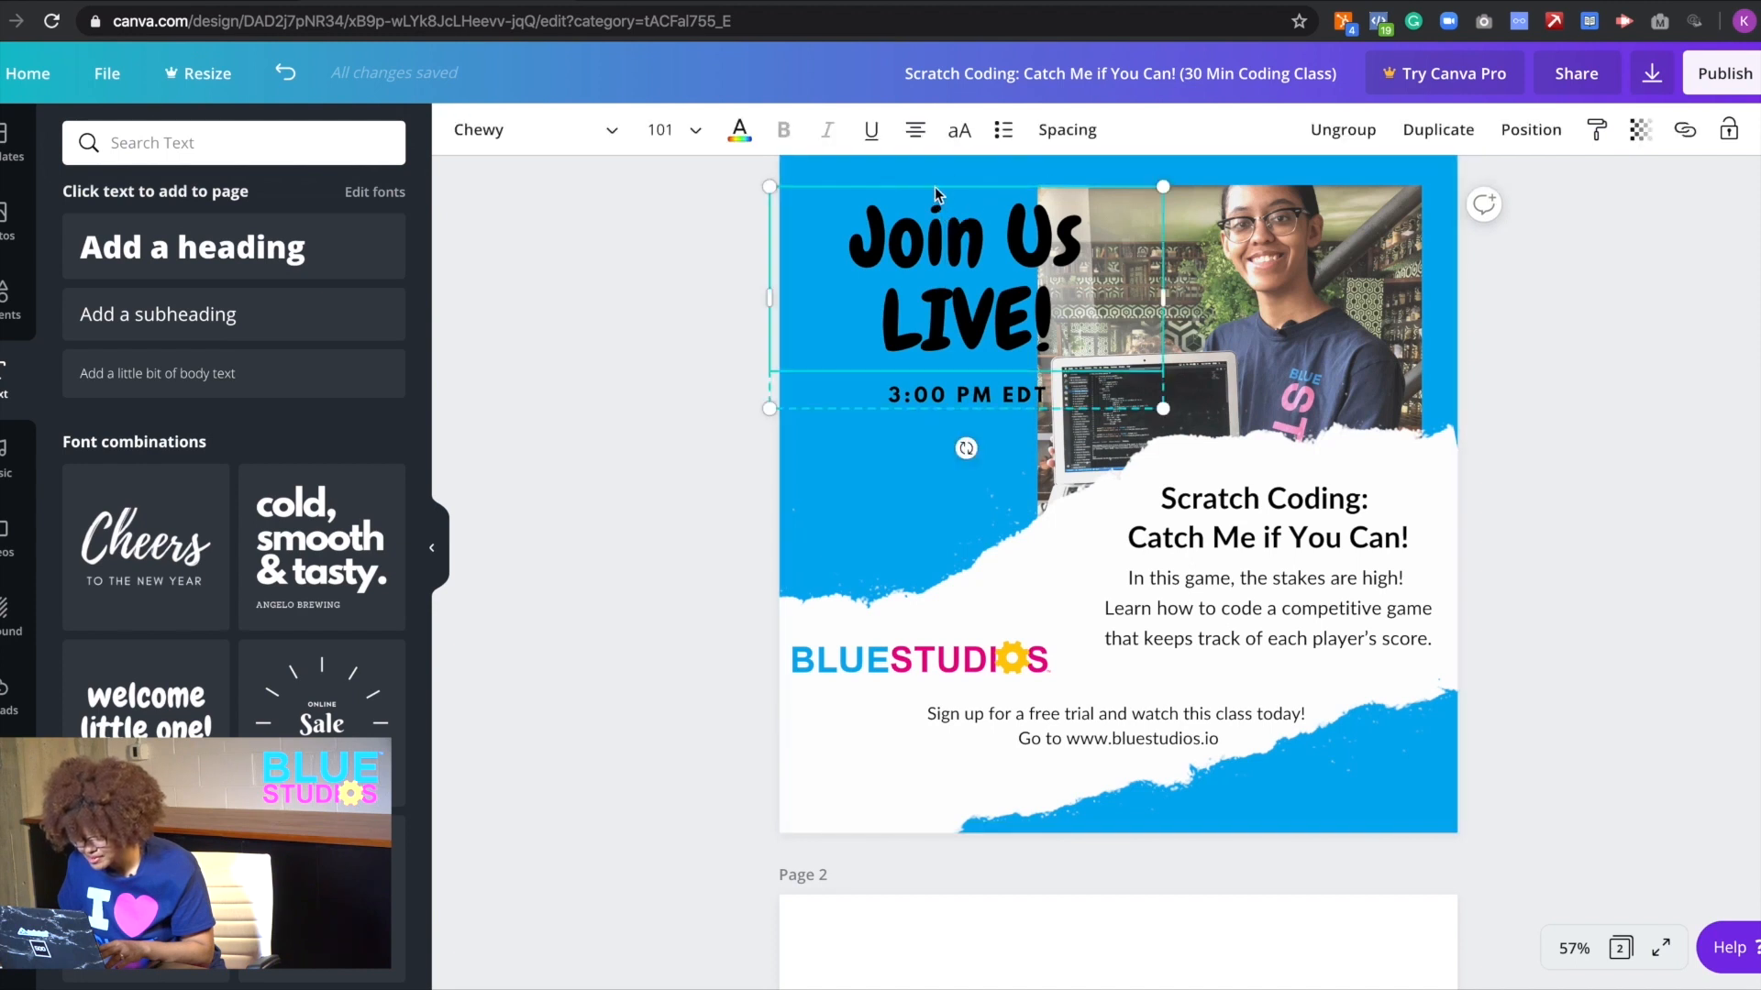
- Move the "Join Us LIVE!" text group onto the blue area clear of the photo and colour its heading and time line white
drag(938, 191, 885, 237)
double_click(928, 287)
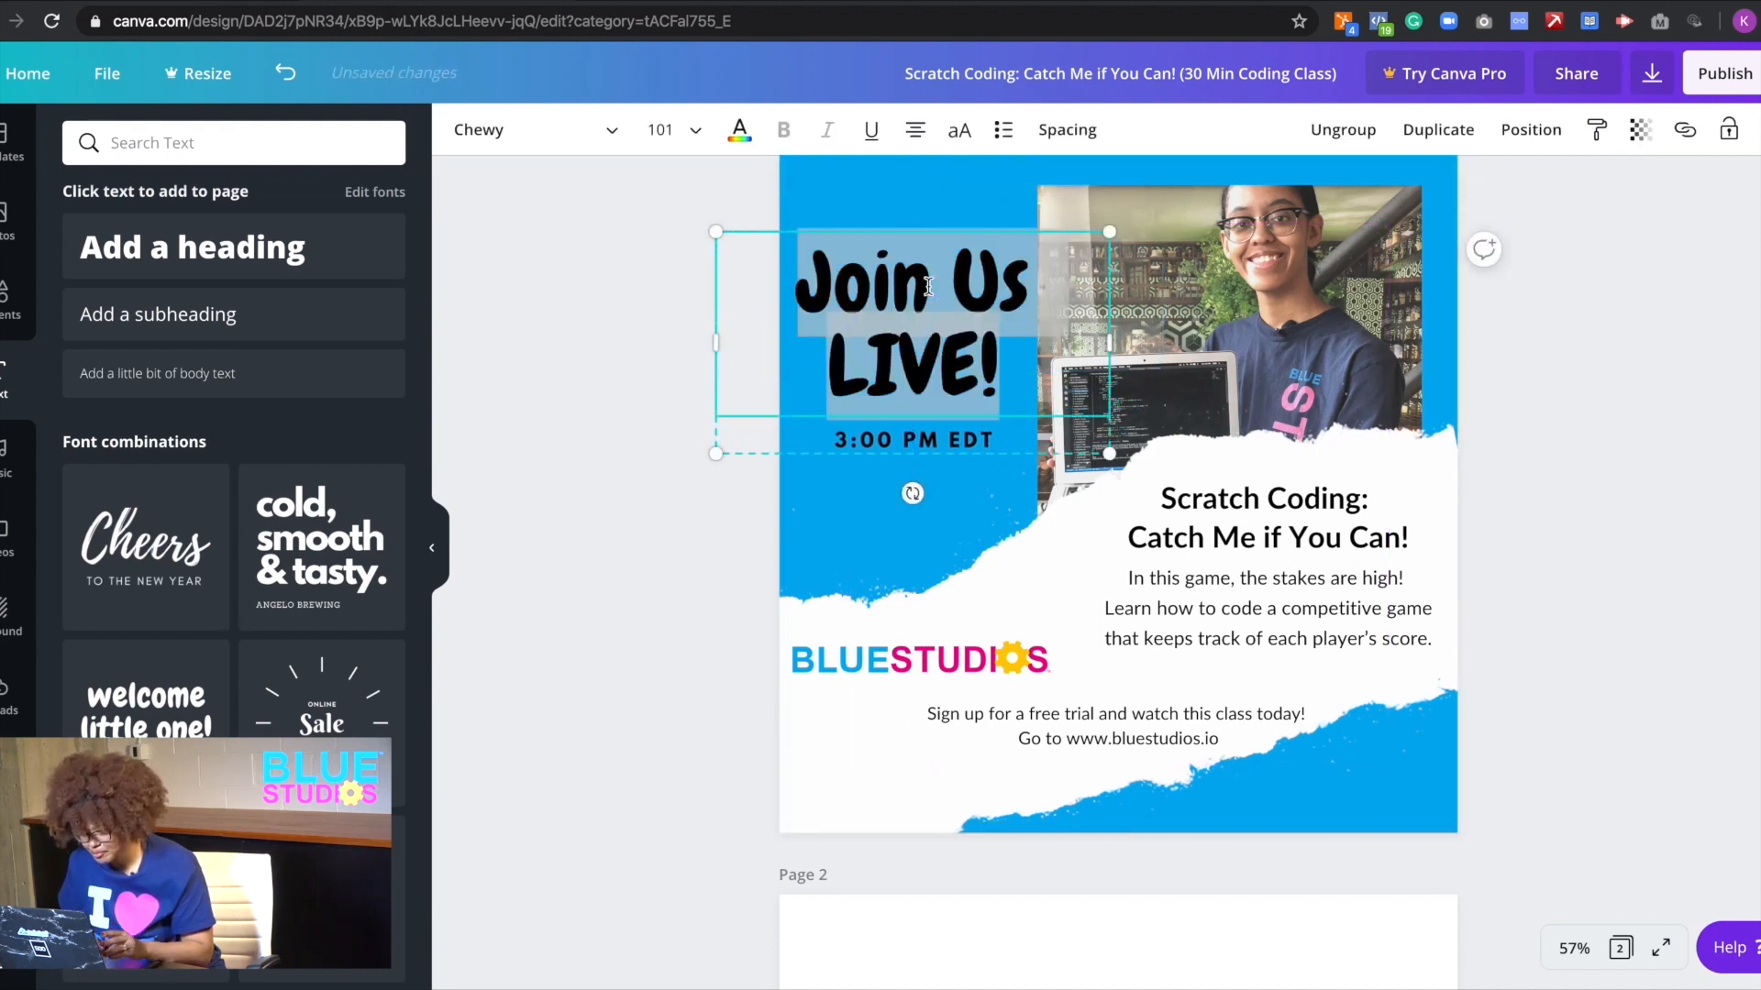
click(739, 130)
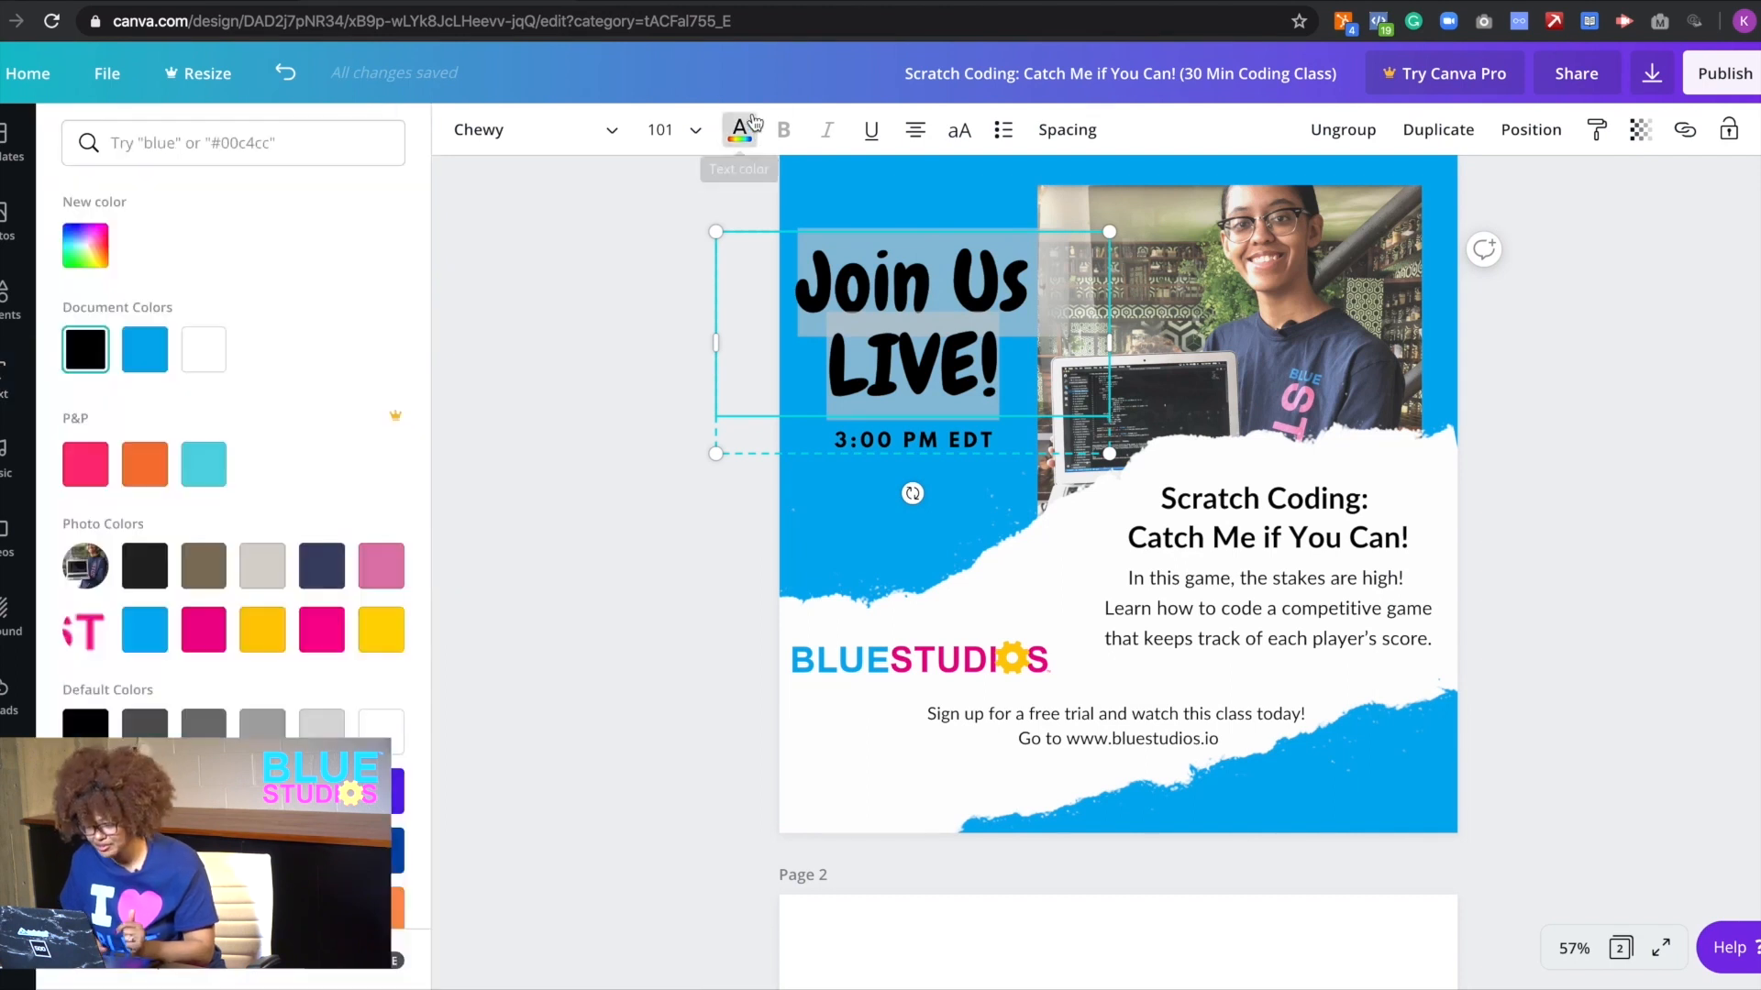
click(213, 357)
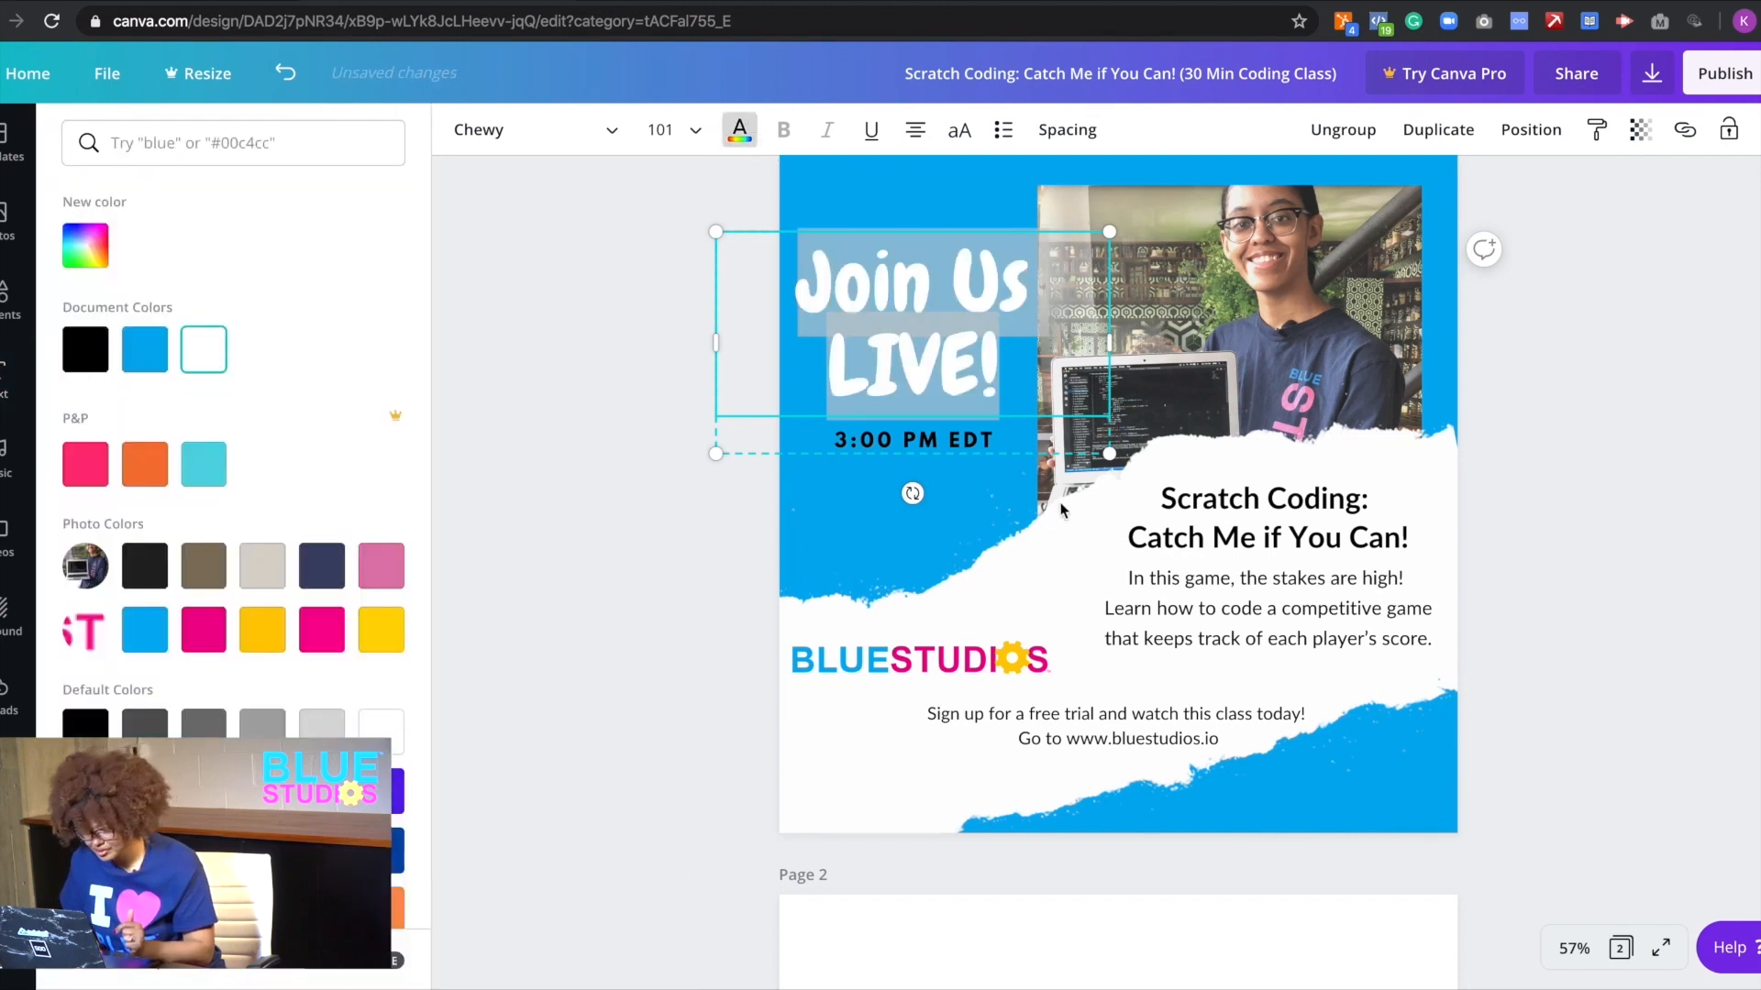
double_click(972, 441)
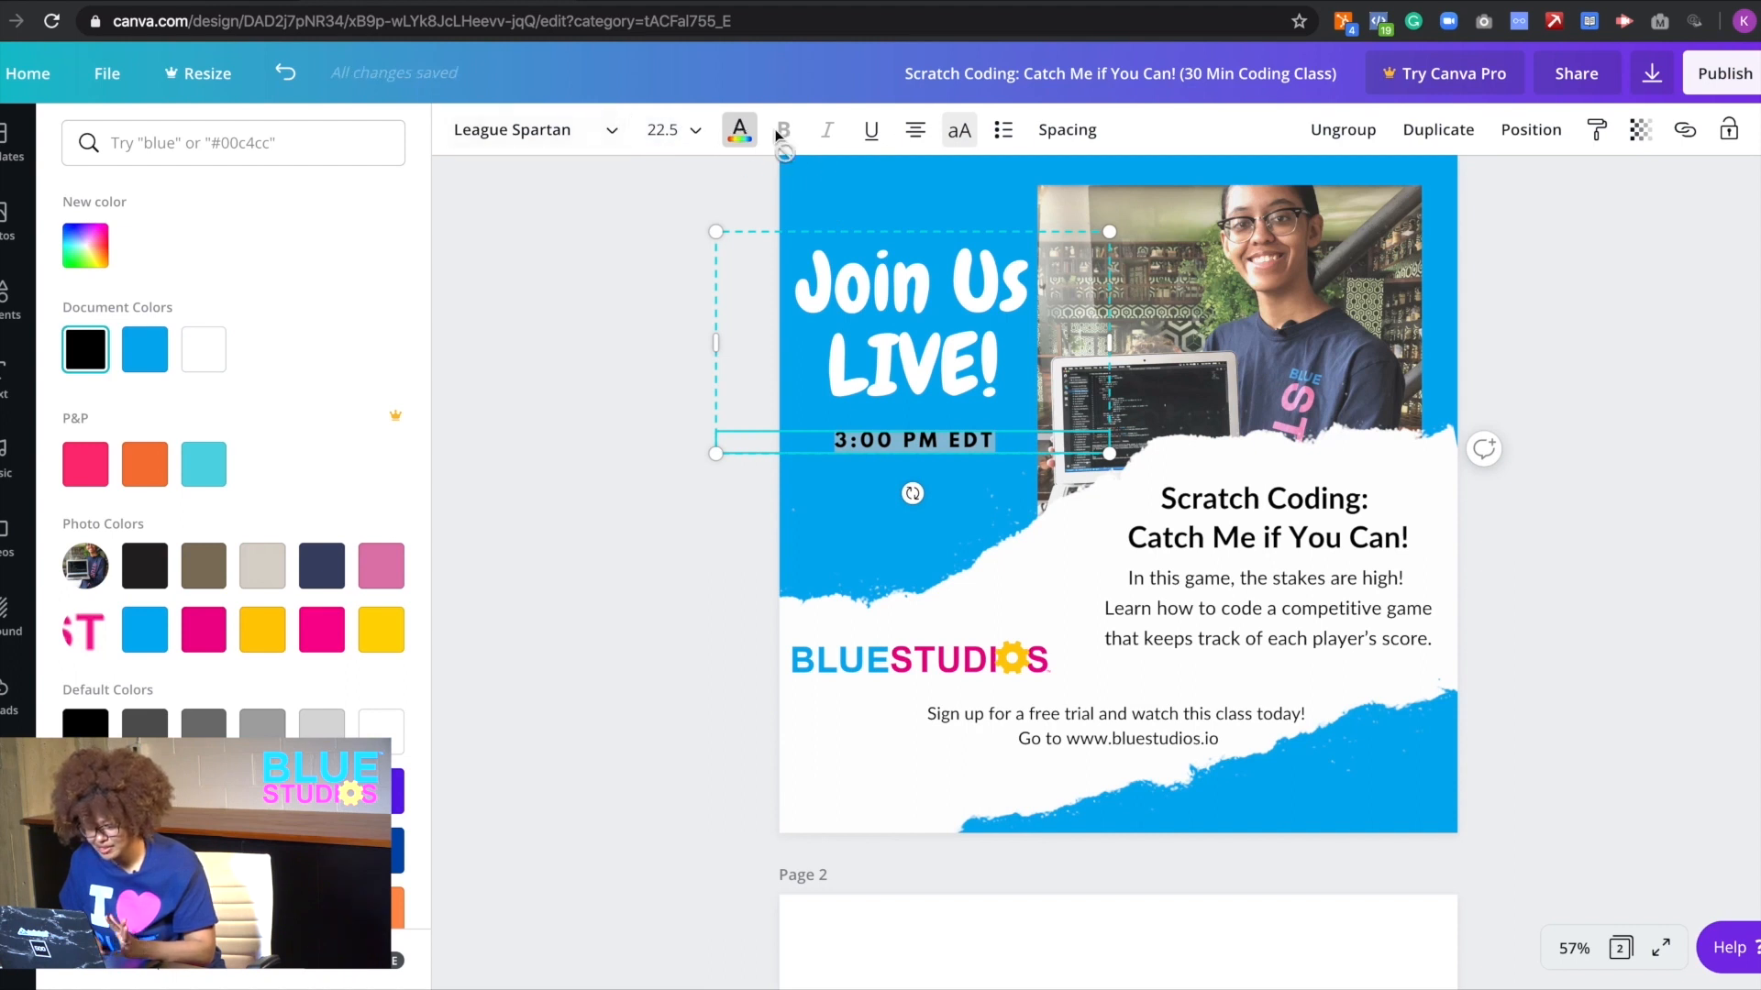
click(220, 362)
click(589, 426)
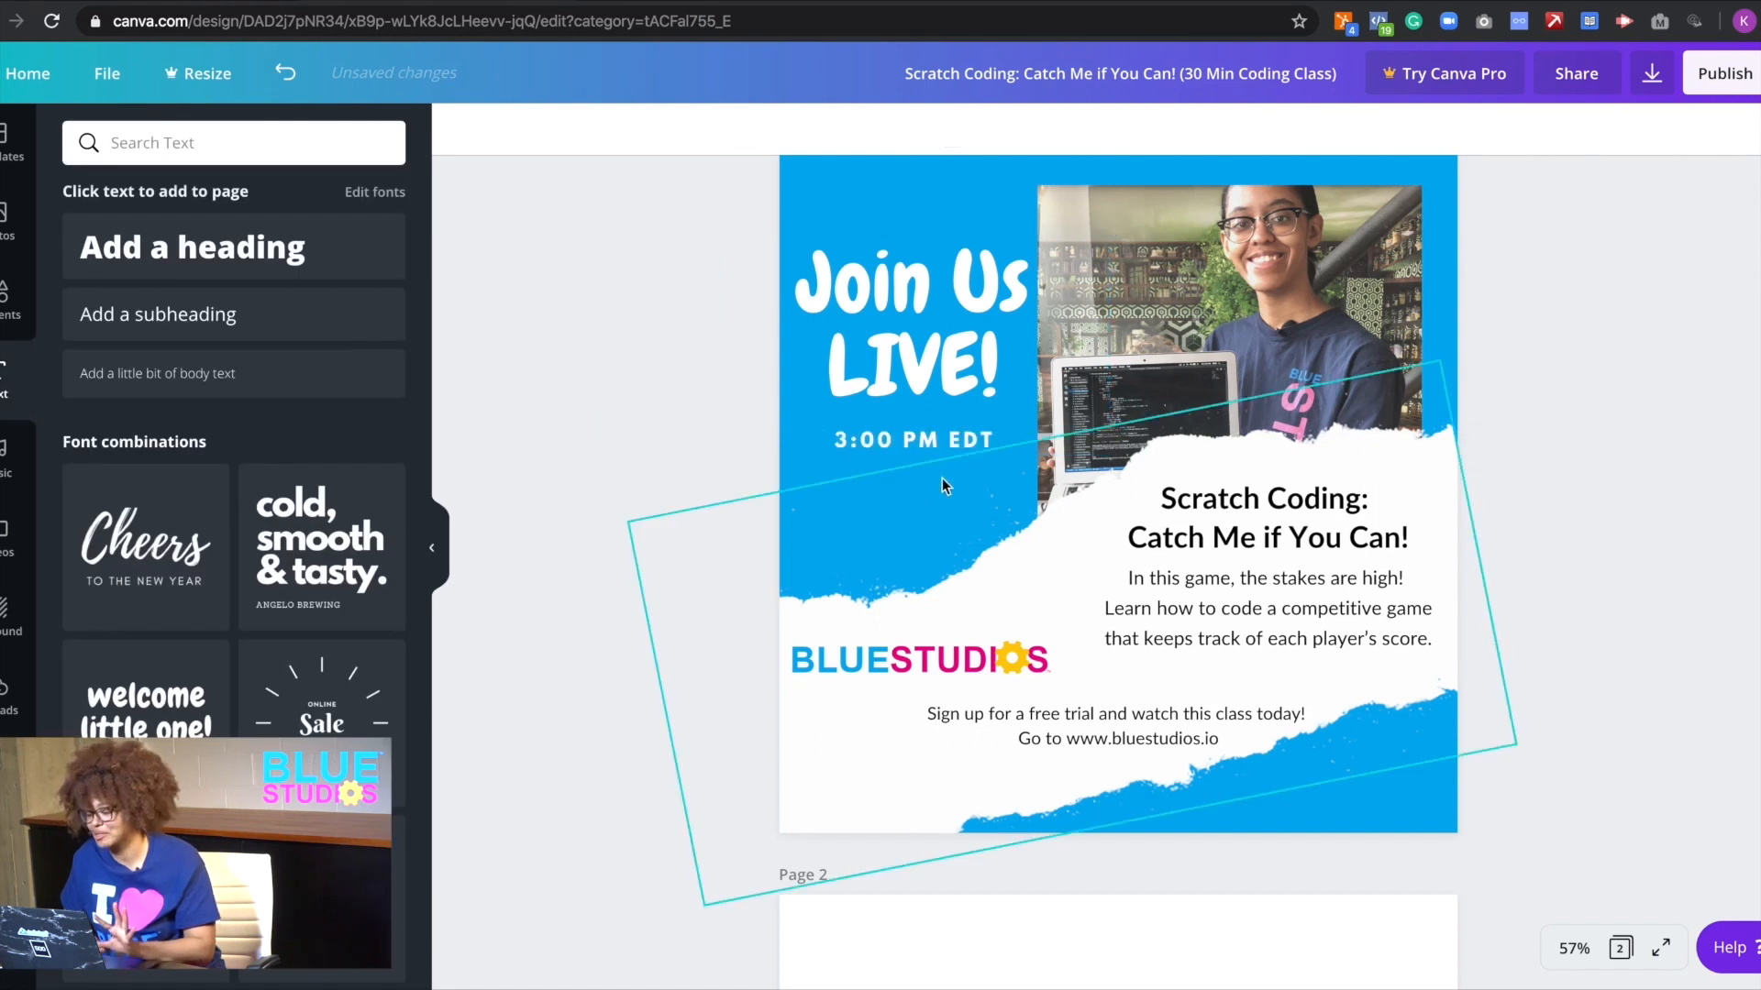
- Shrink the Blue Studios logo into the lower-left corner of the page and place the sign-up text above it, narrowed to three lines
click(980, 671)
drag(979, 670, 981, 802)
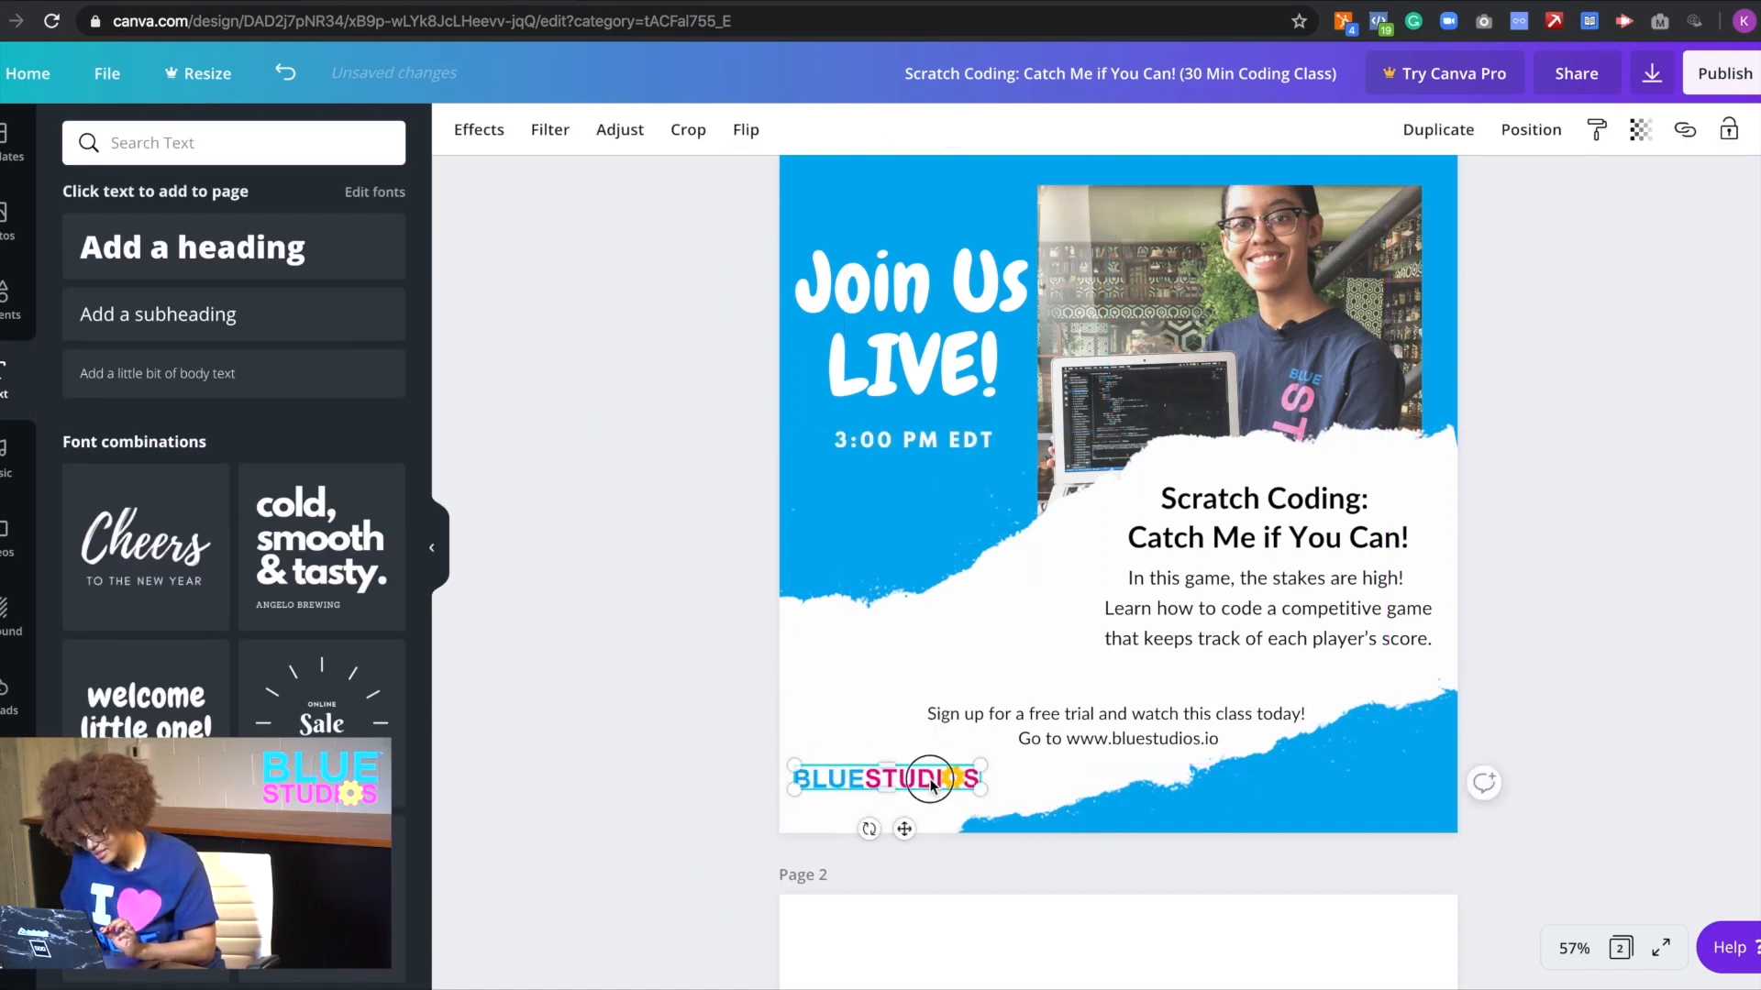
click(1100, 739)
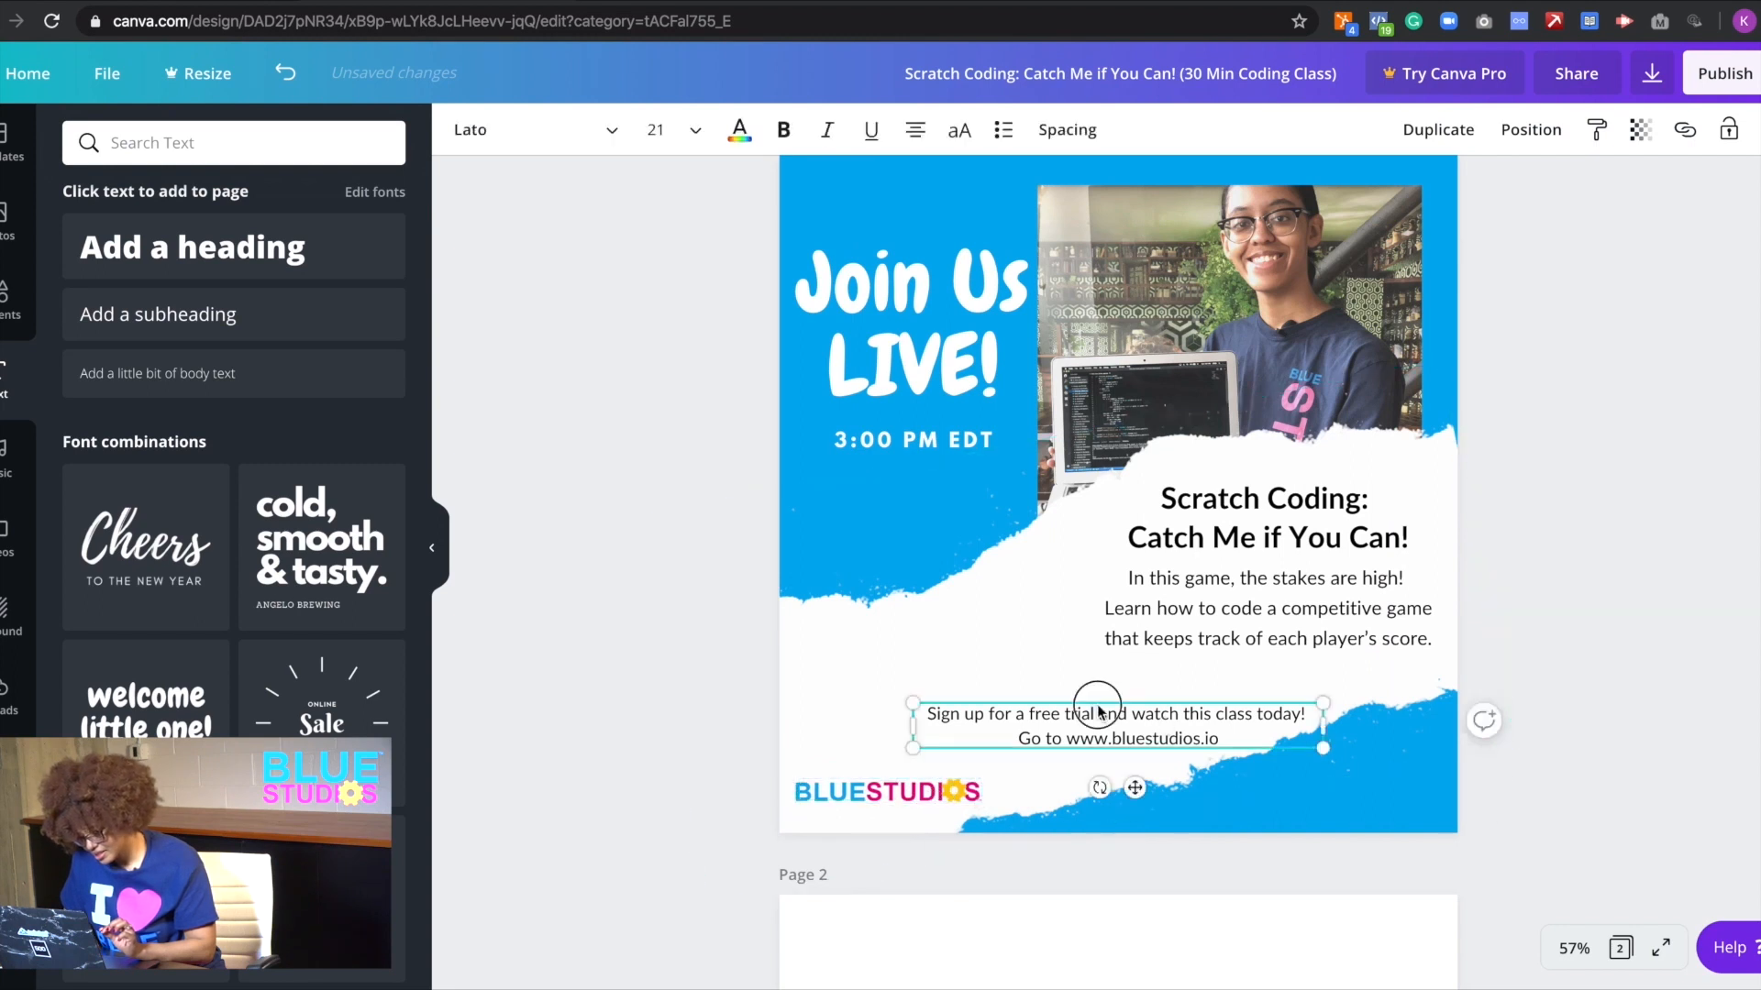
drag(1100, 707, 959, 671)
drag(1186, 689, 1026, 689)
- Enlarge the class description to about 25 pt and shift it and the "Scratch Coding: Catch Me if You Can!" heading slightly lower
click(1272, 587)
drag(1103, 648, 1071, 657)
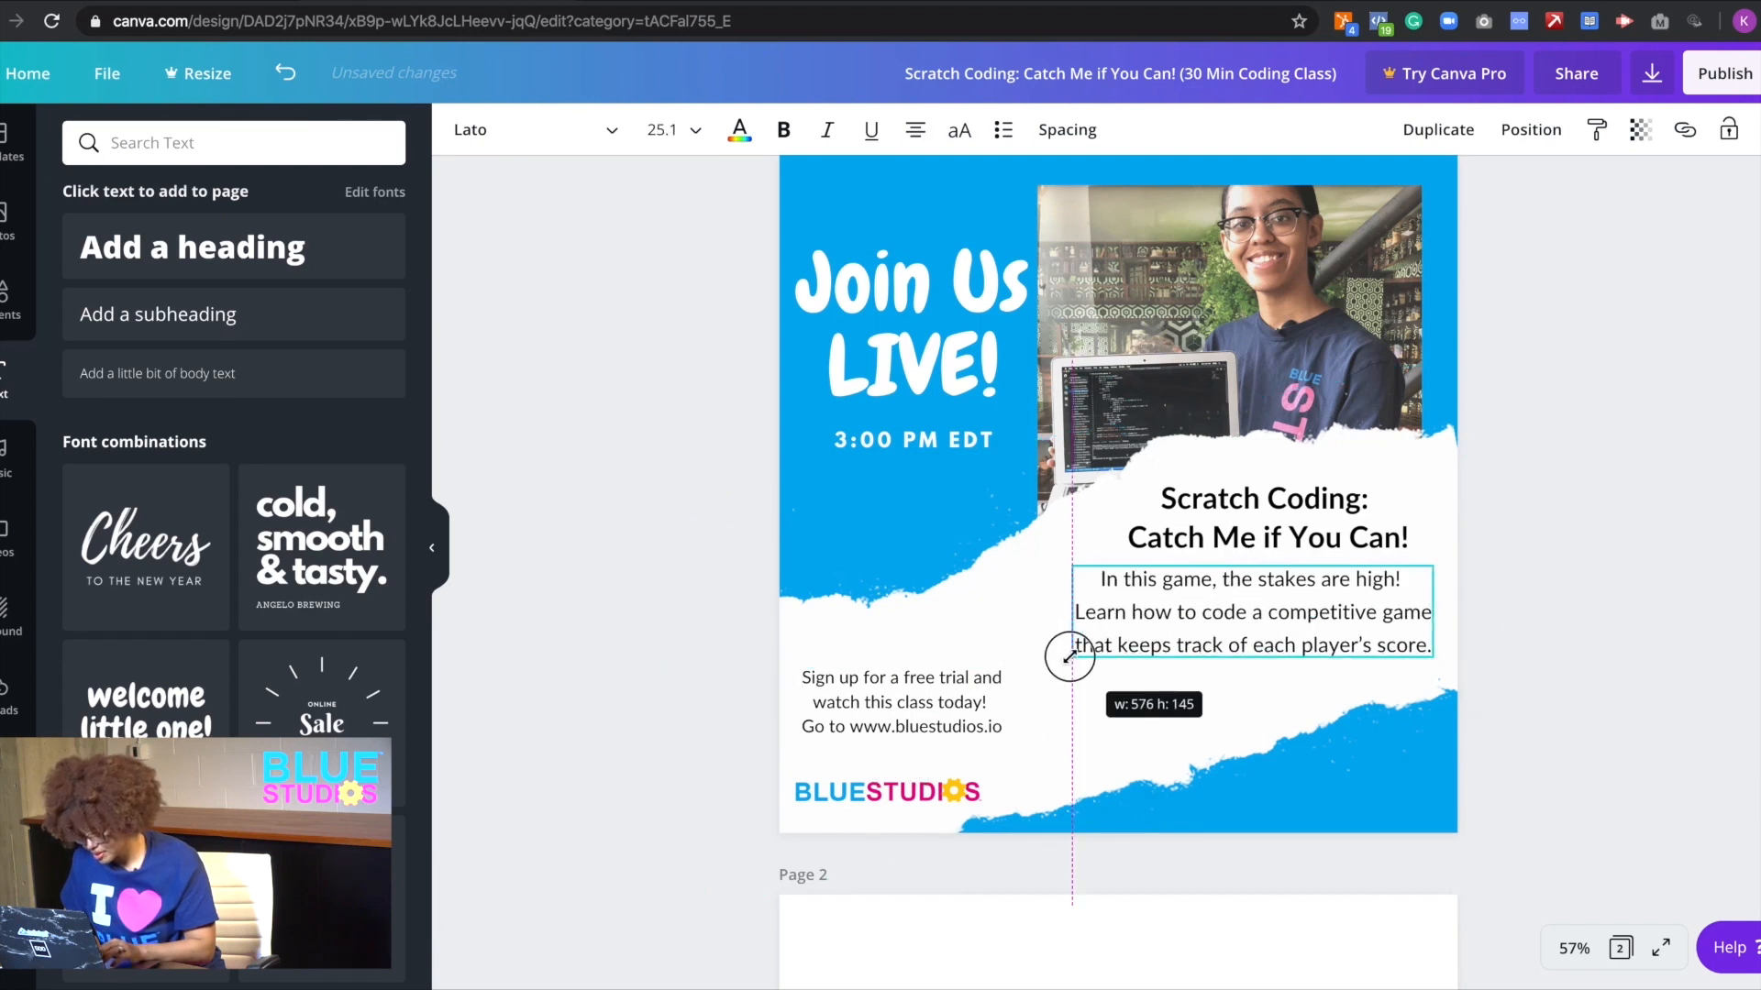
drag(1210, 617, 1207, 645)
drag(1220, 528, 1218, 538)
double_click(1220, 538)
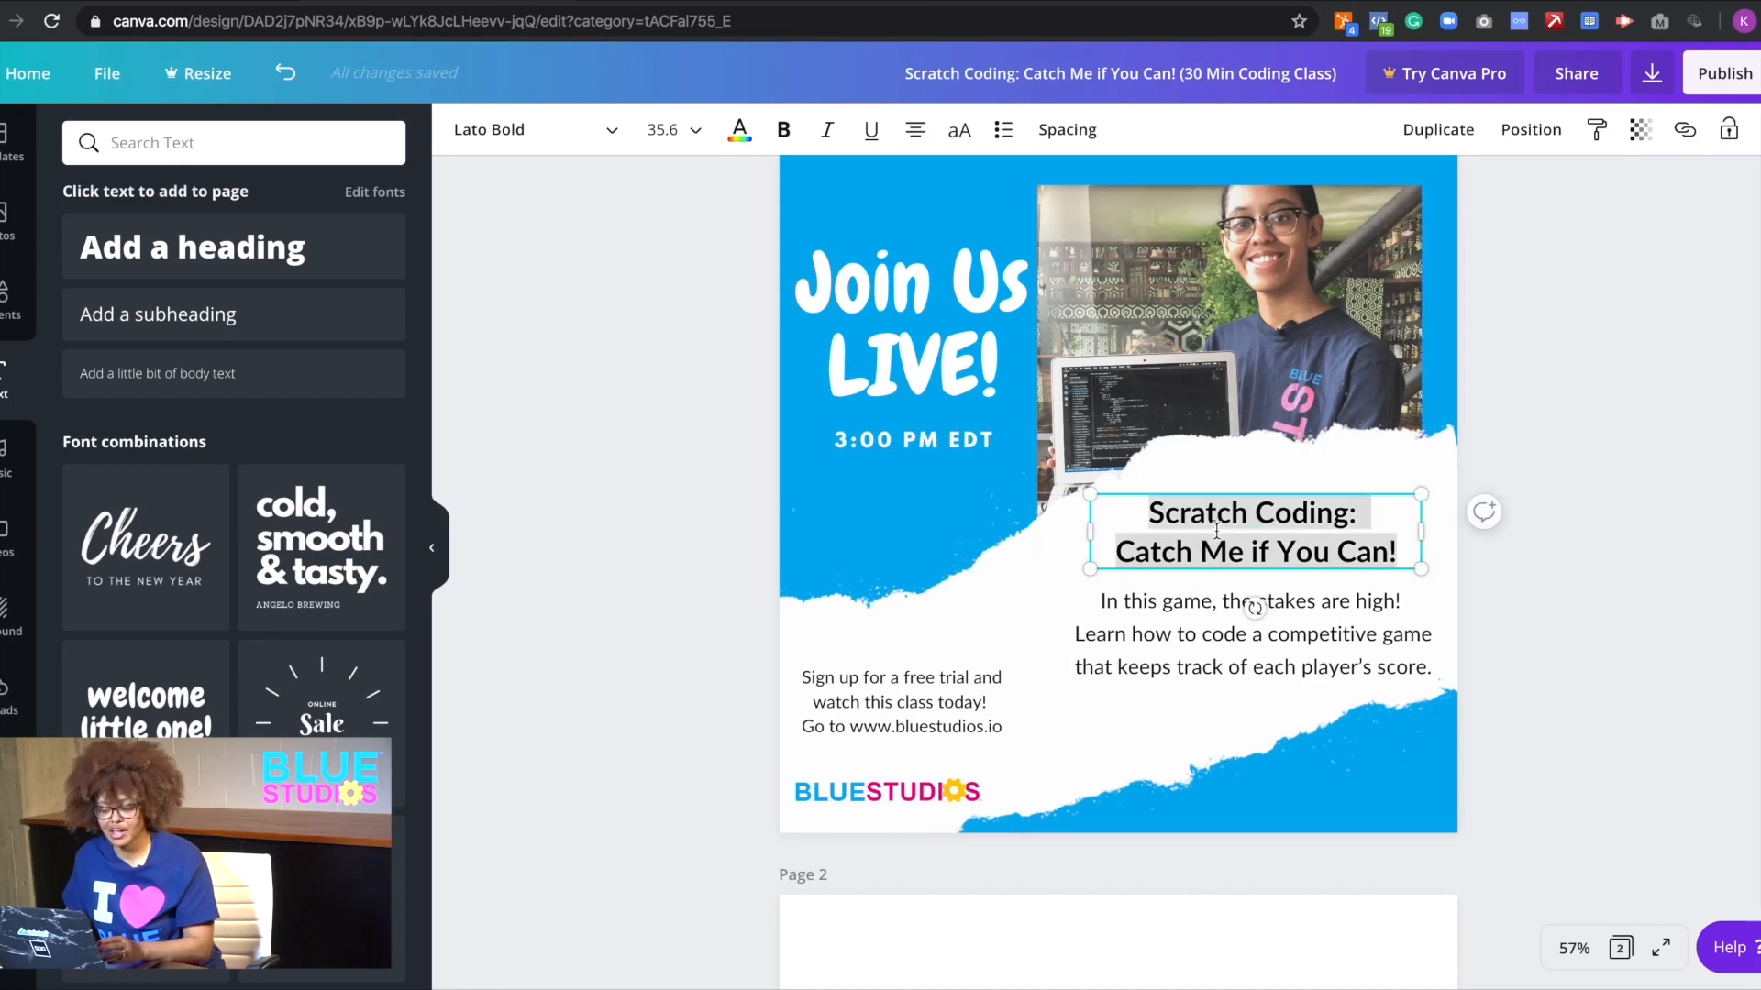
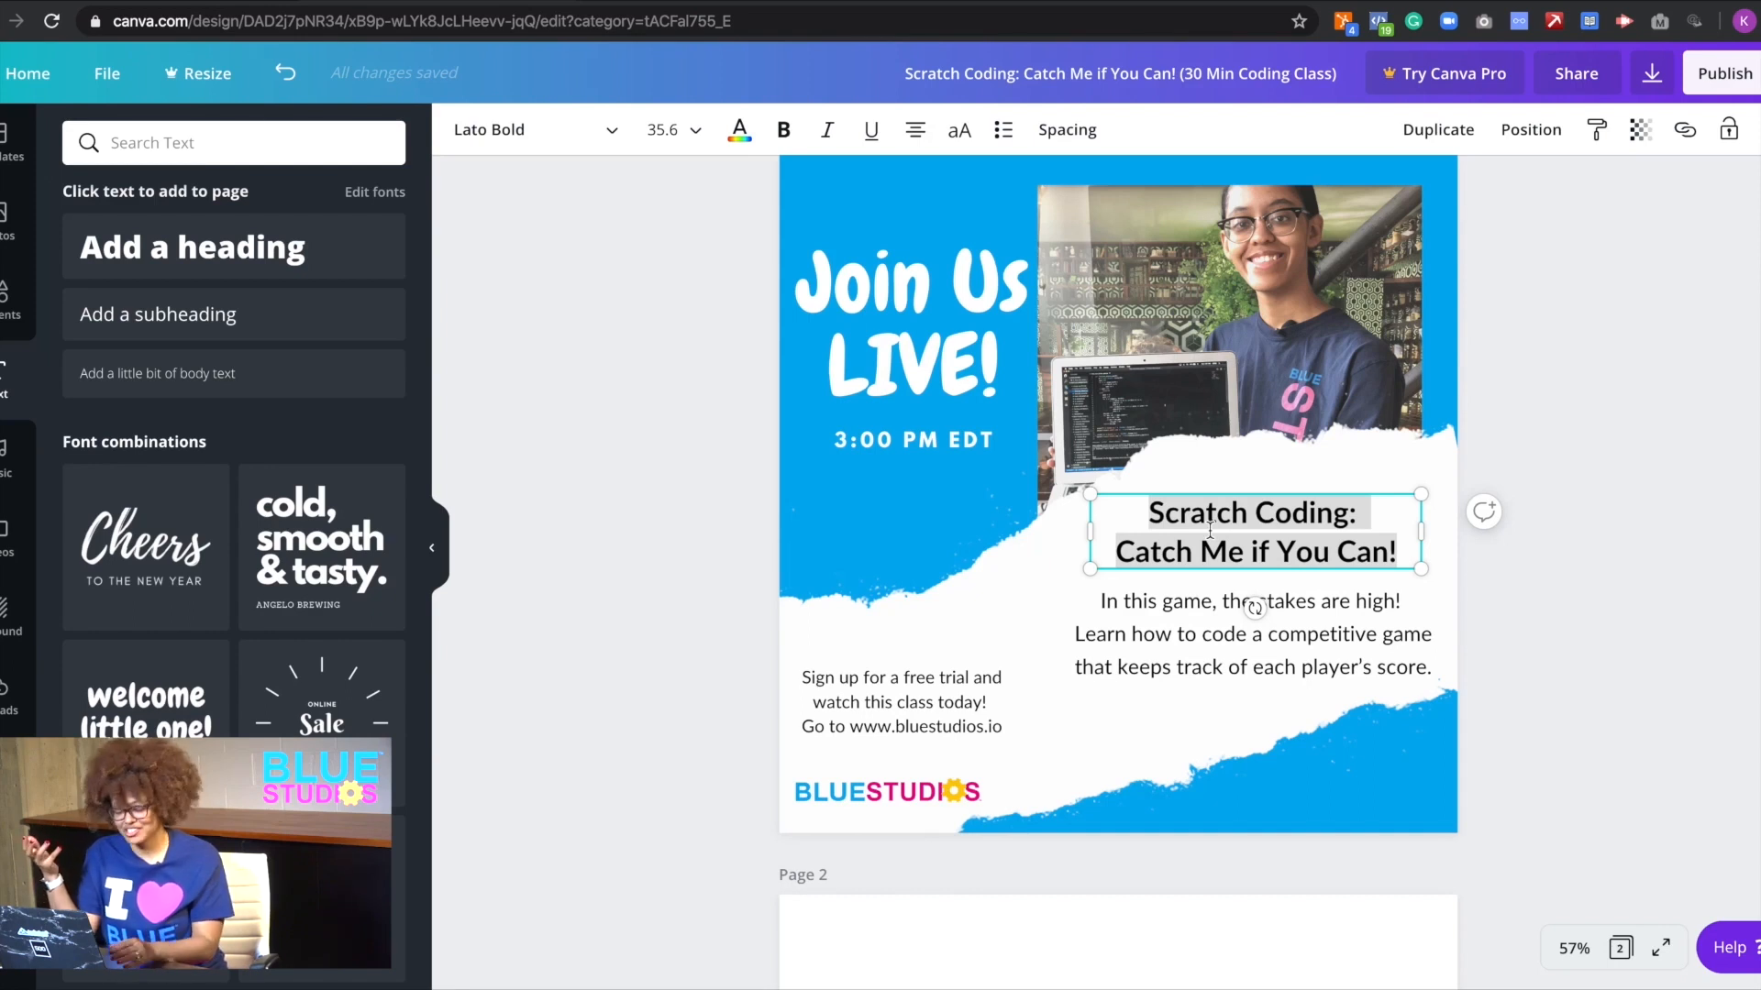
click(1002, 628)
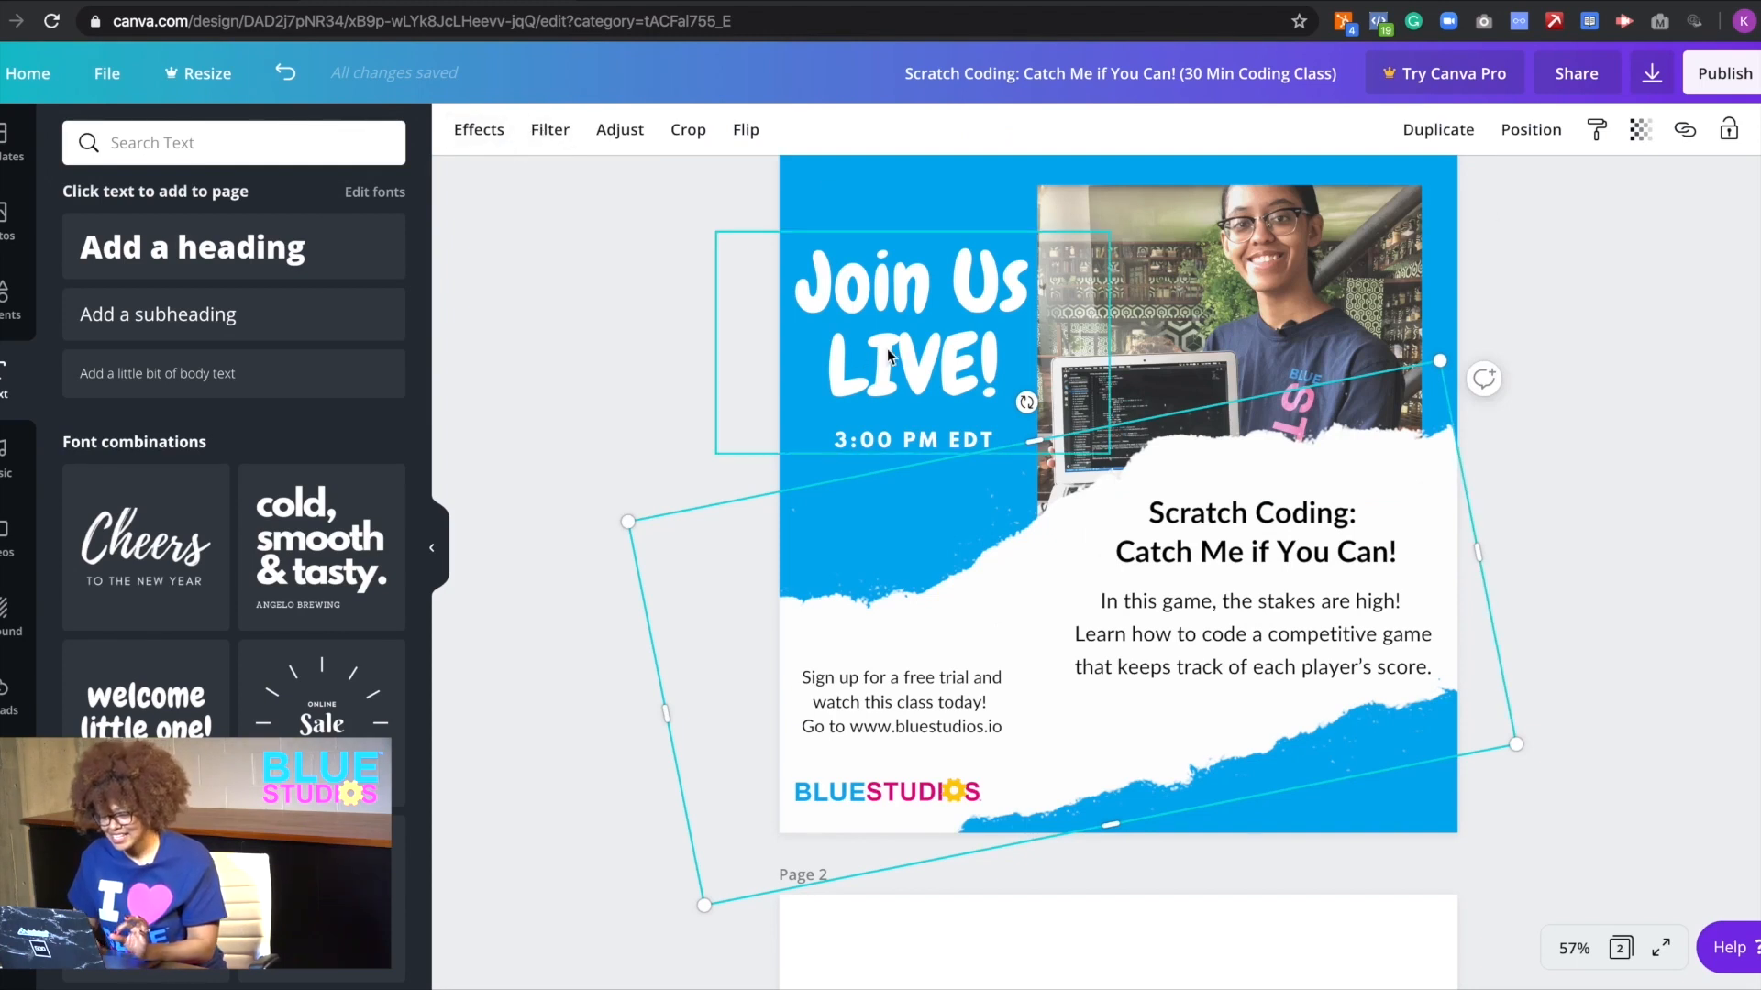
click(501, 145)
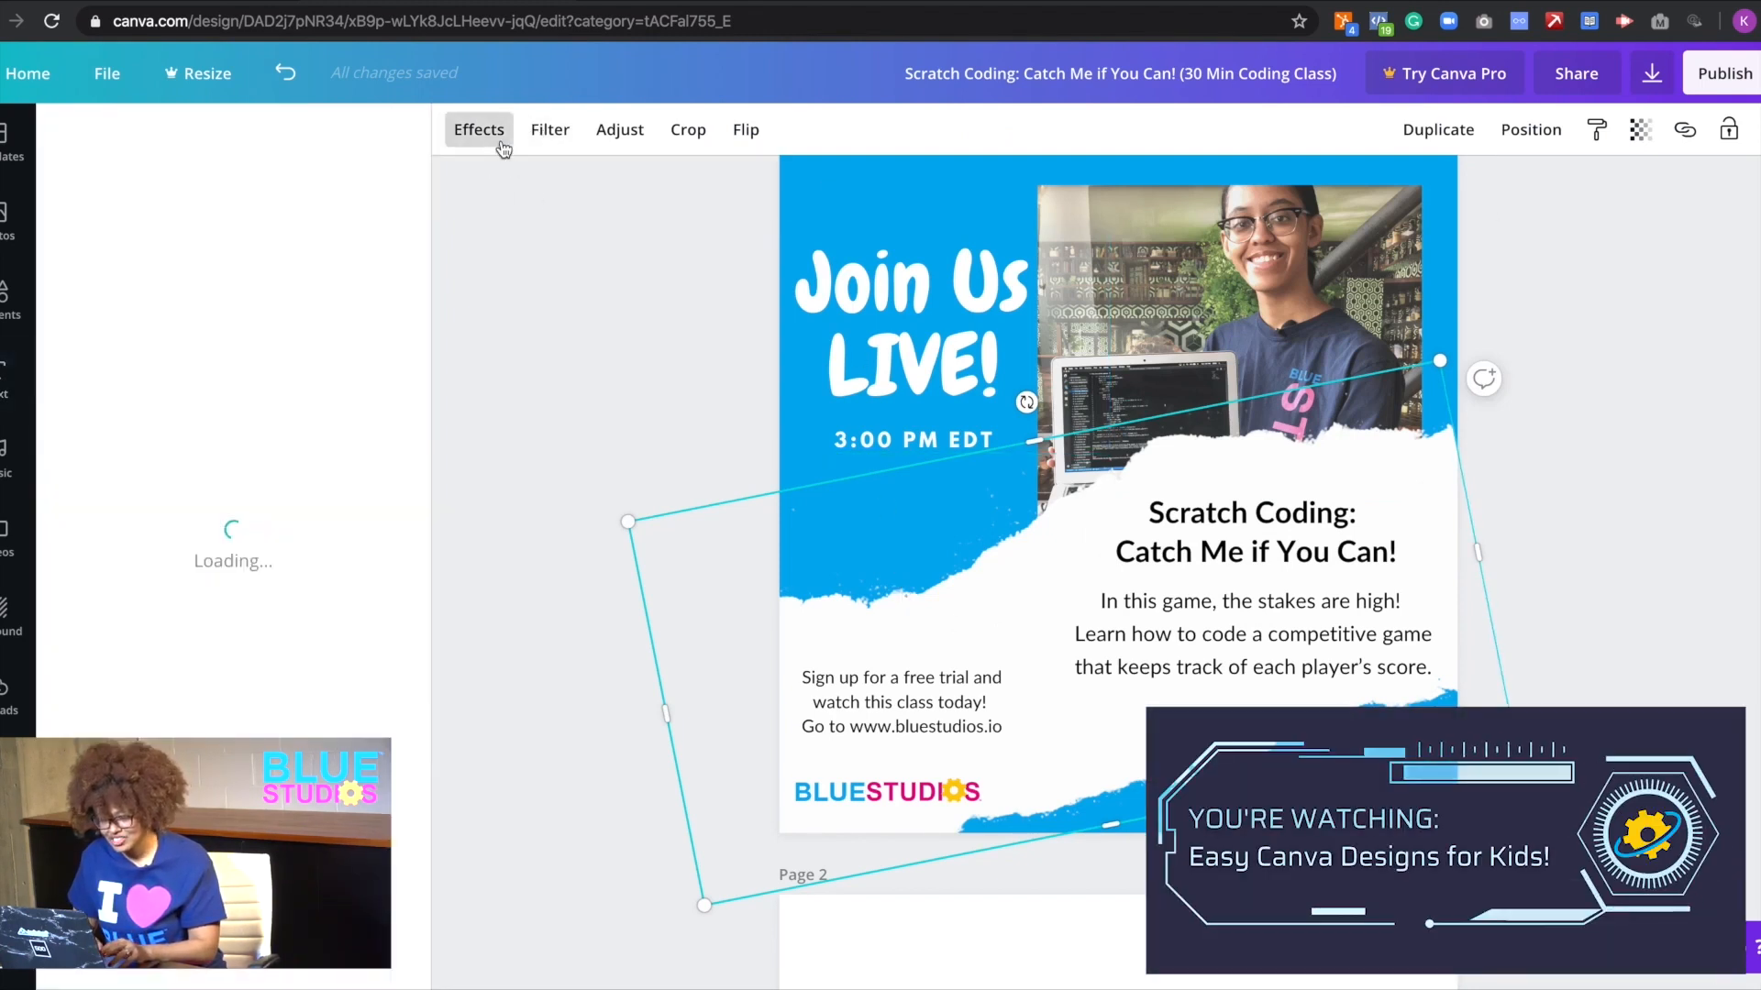
click(479, 129)
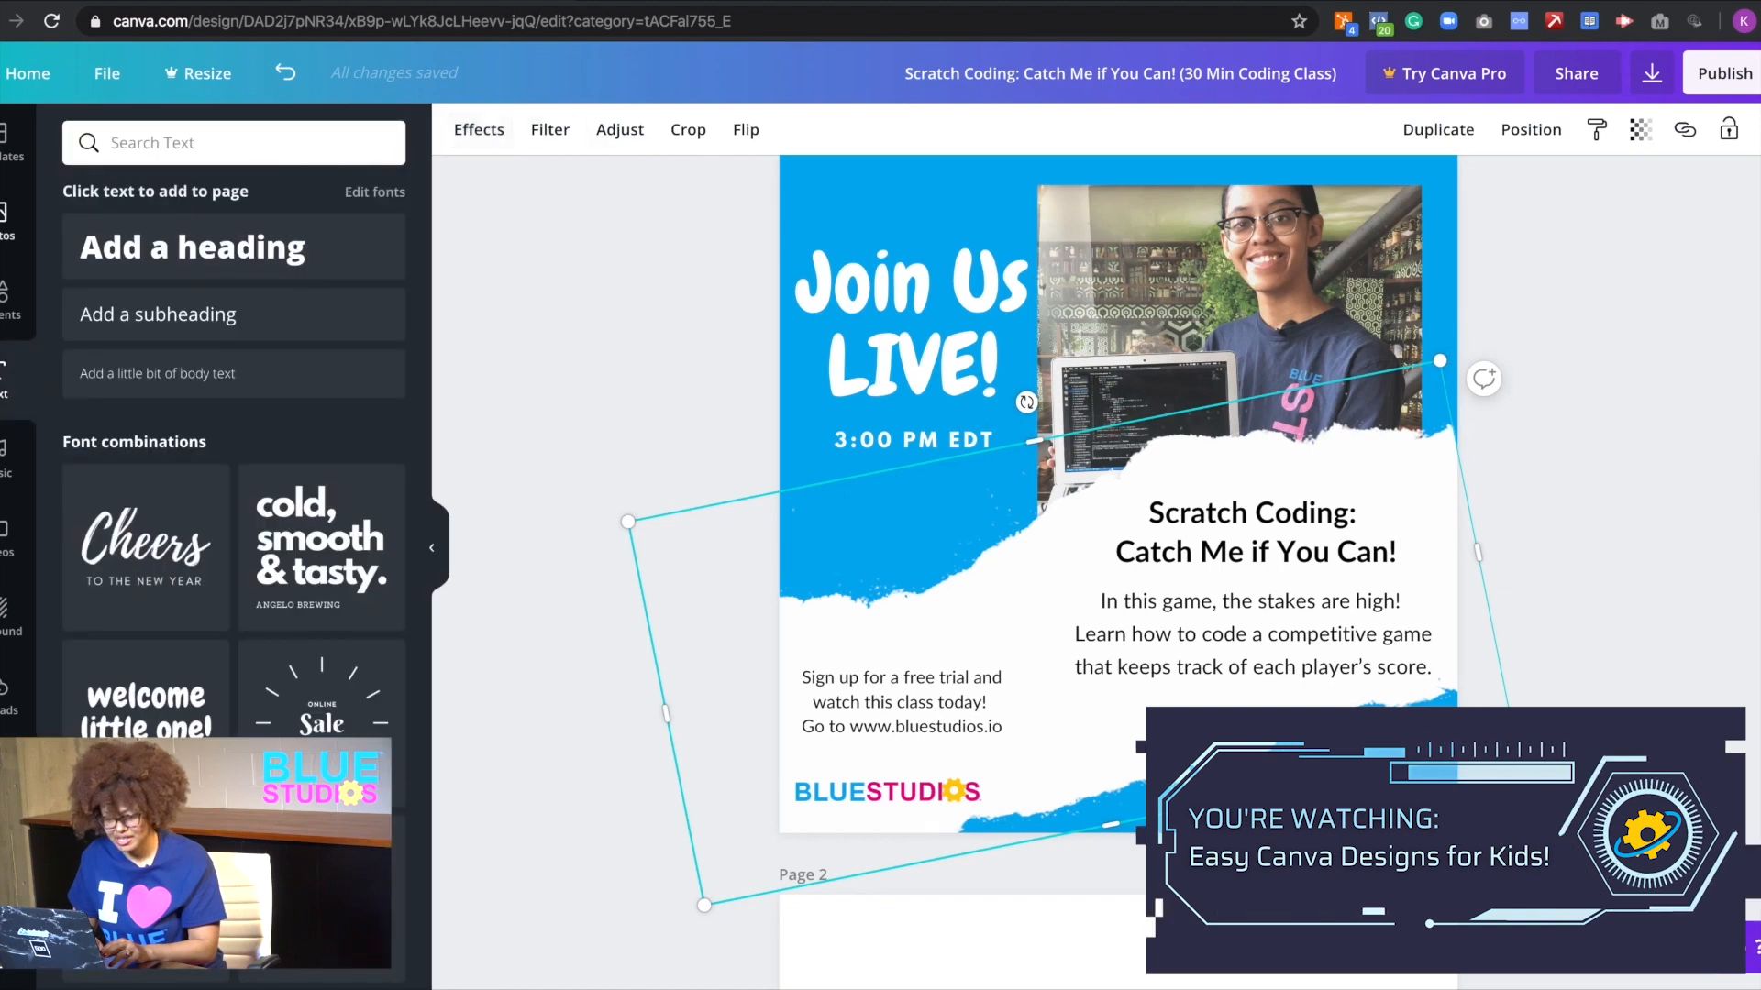
mouse_move(958, 594)
mouse_down()
mouse_move(936, 622)
mouse_move(964, 603)
mouse_up()
click(621, 640)
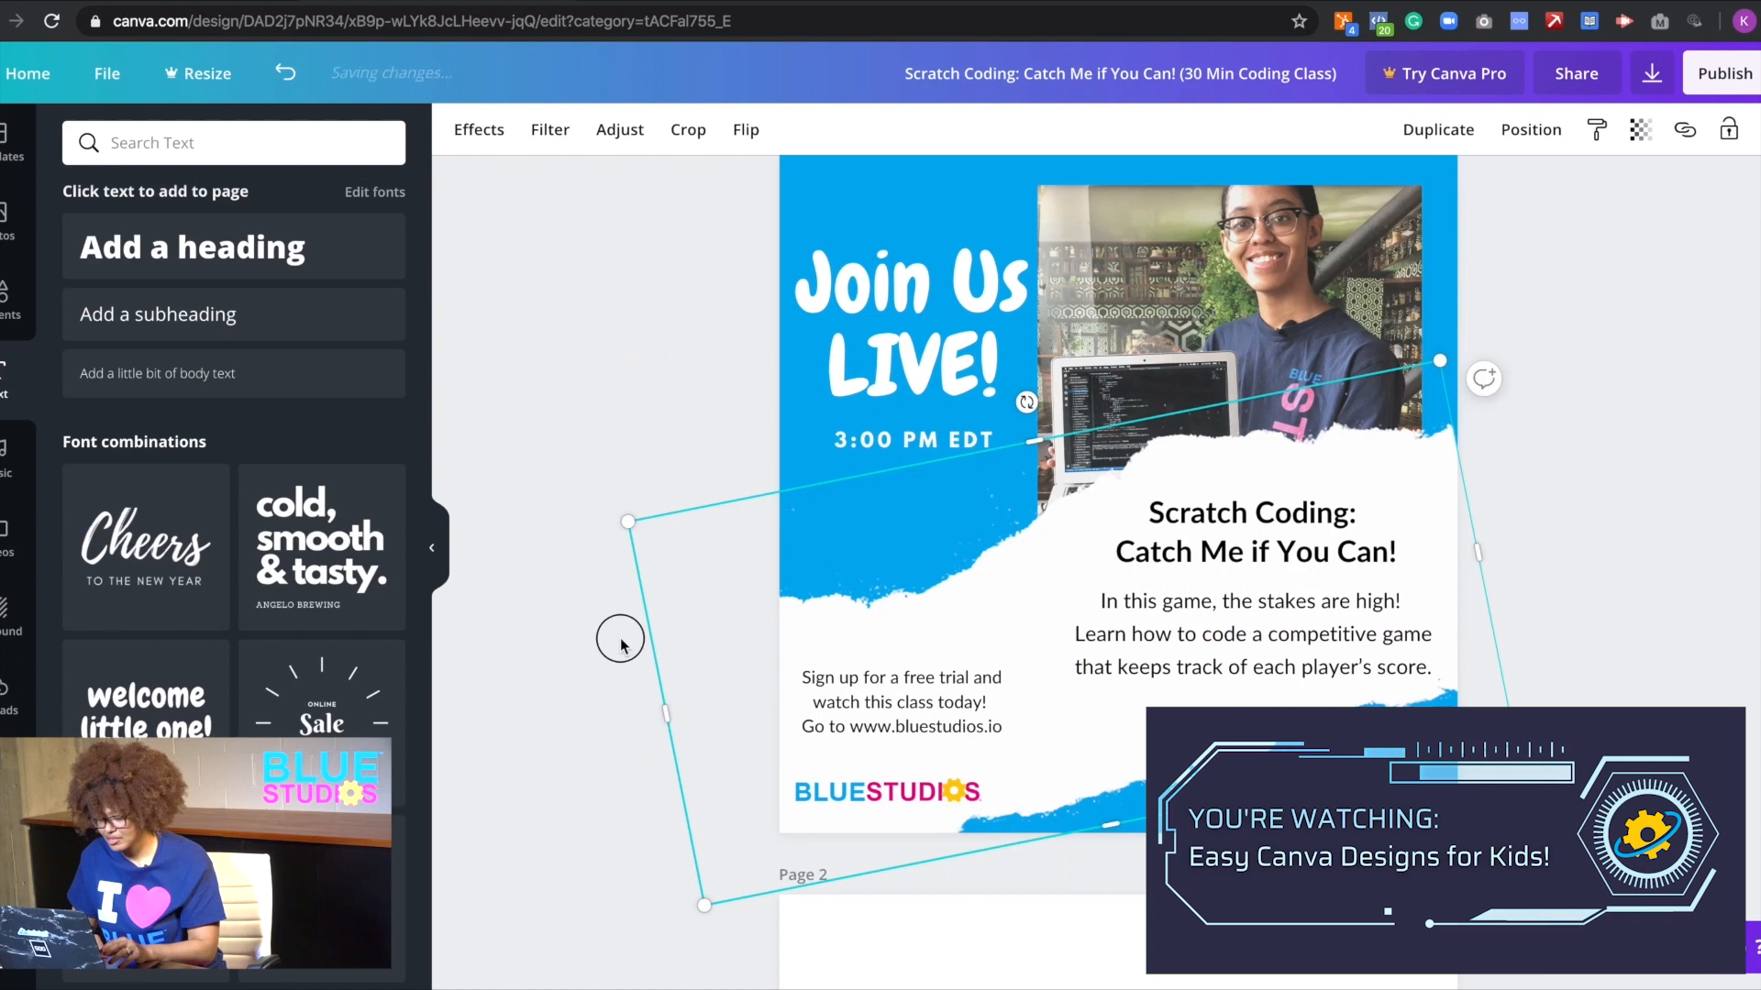
- Select the "Scratch Coding" heading text, switch to the InDesign style guide, copy the magenta hex code #EC008C and return to Canva
triple_click(1404, 549)
triple_click(1321, 521)
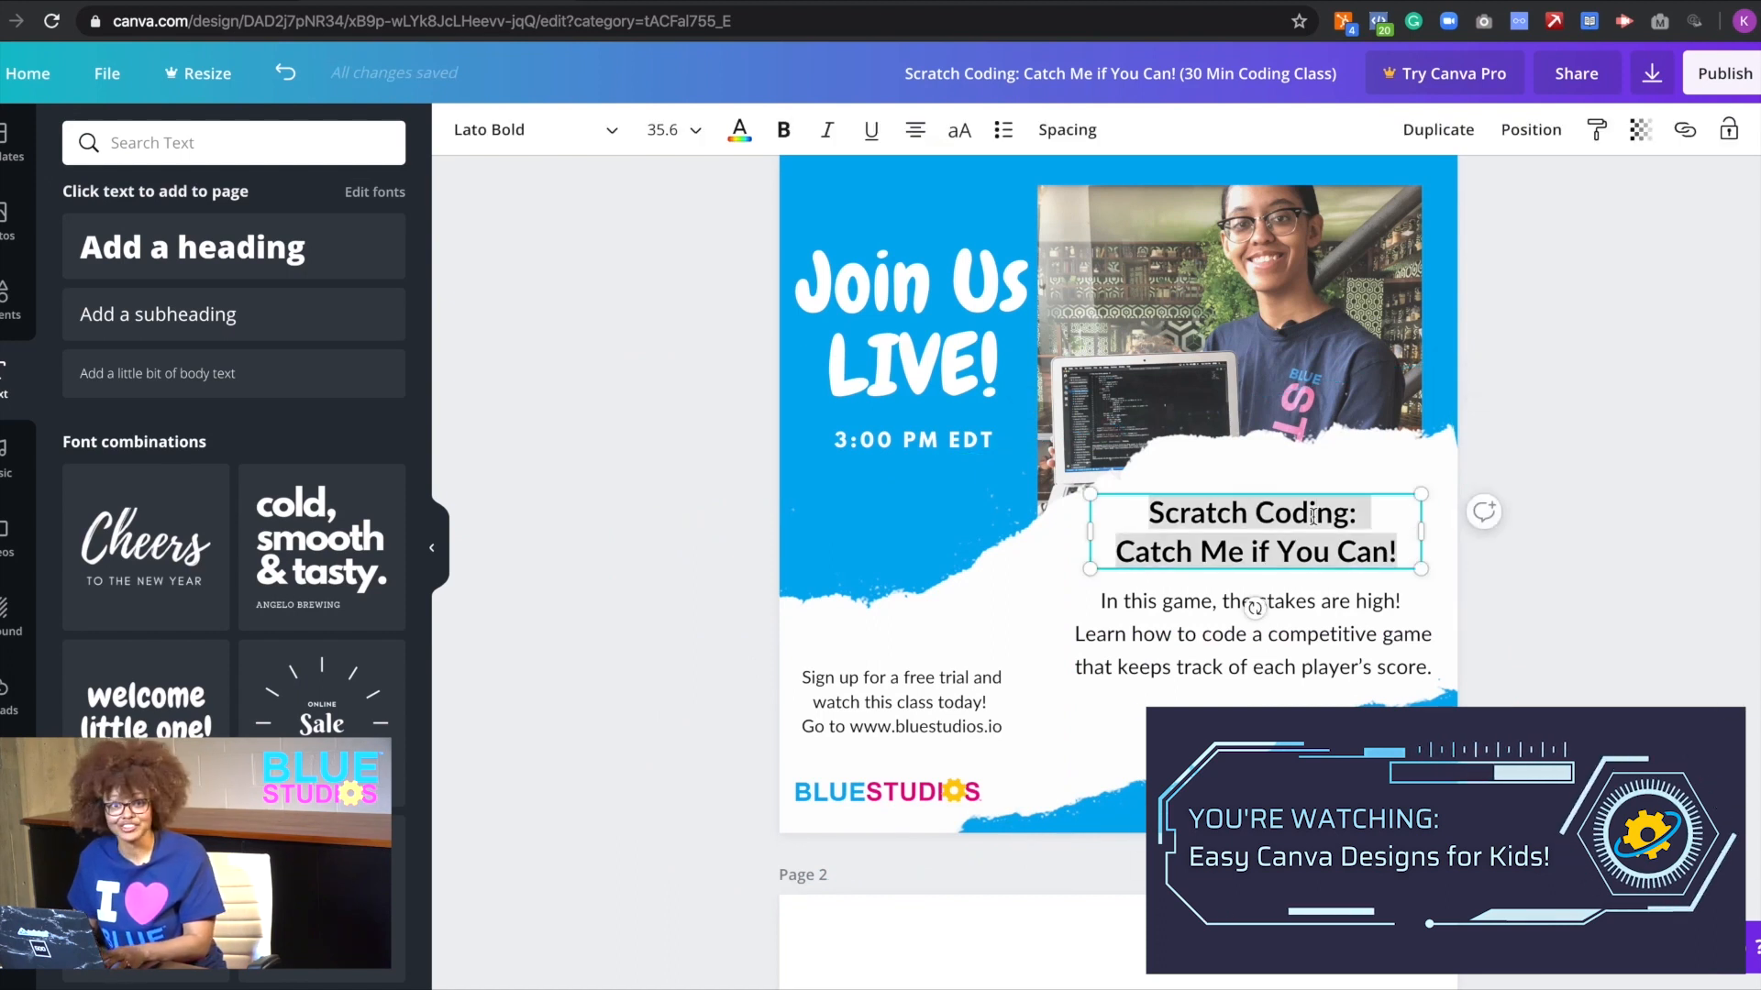
key(super+Tab)
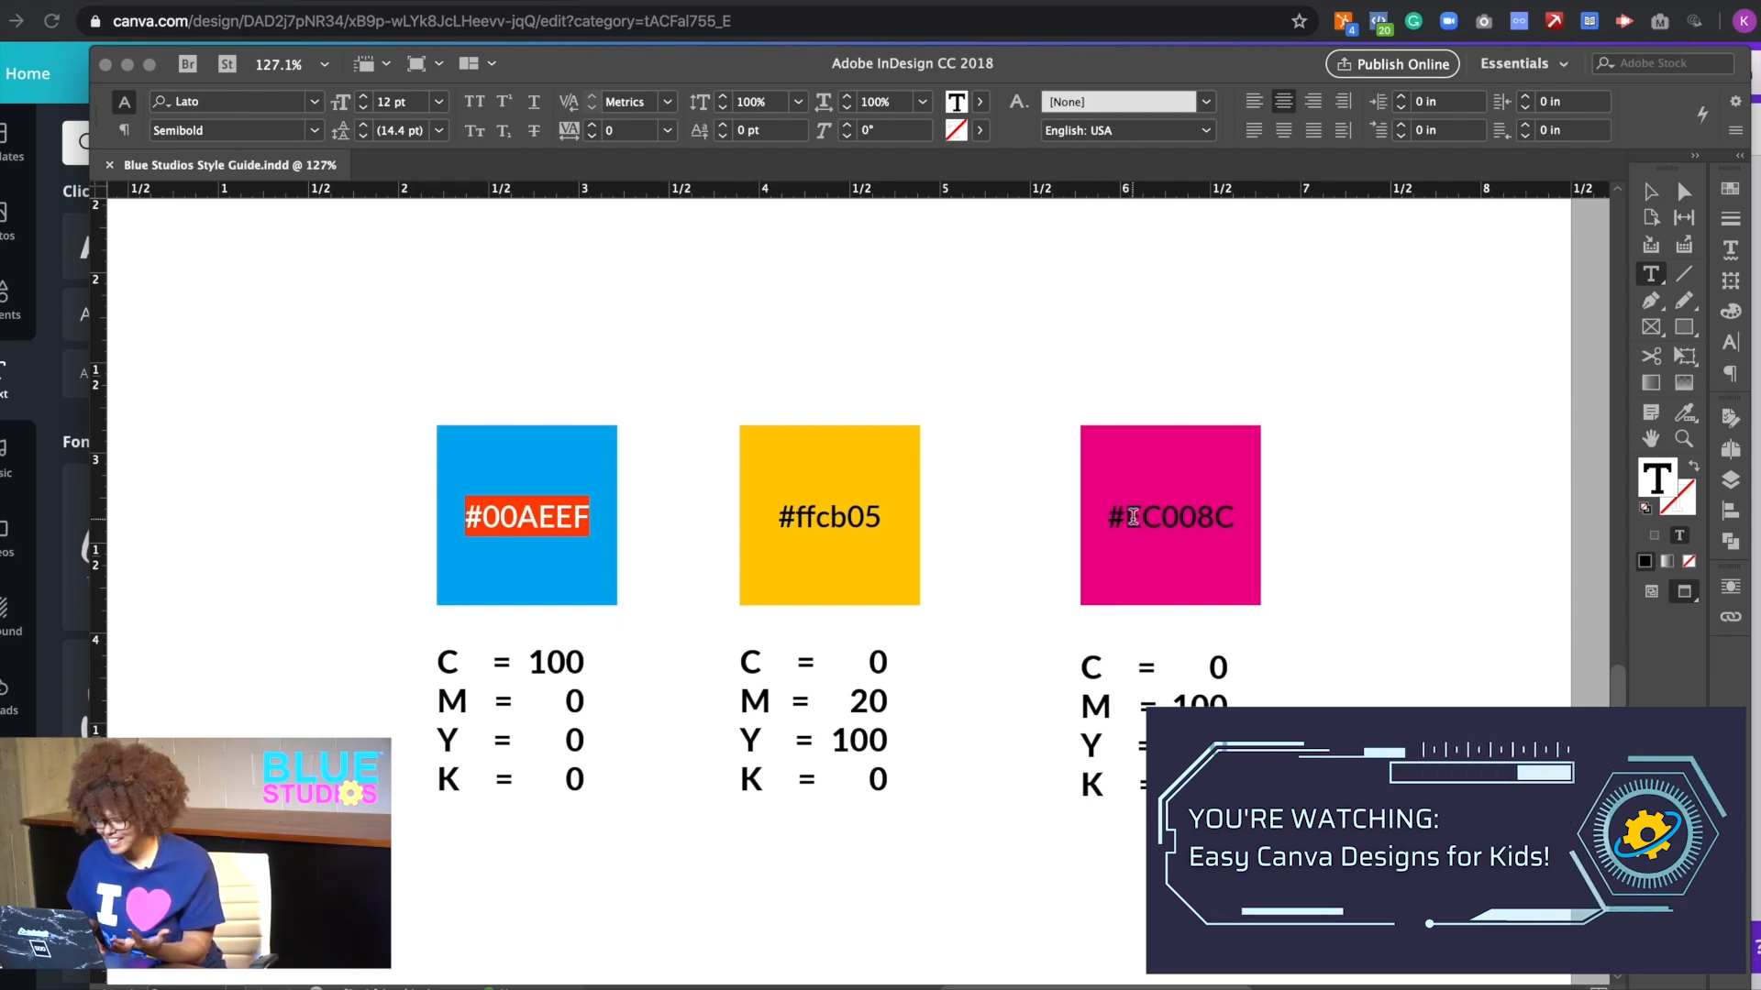
double_click(1172, 513)
key(ctrl+c)
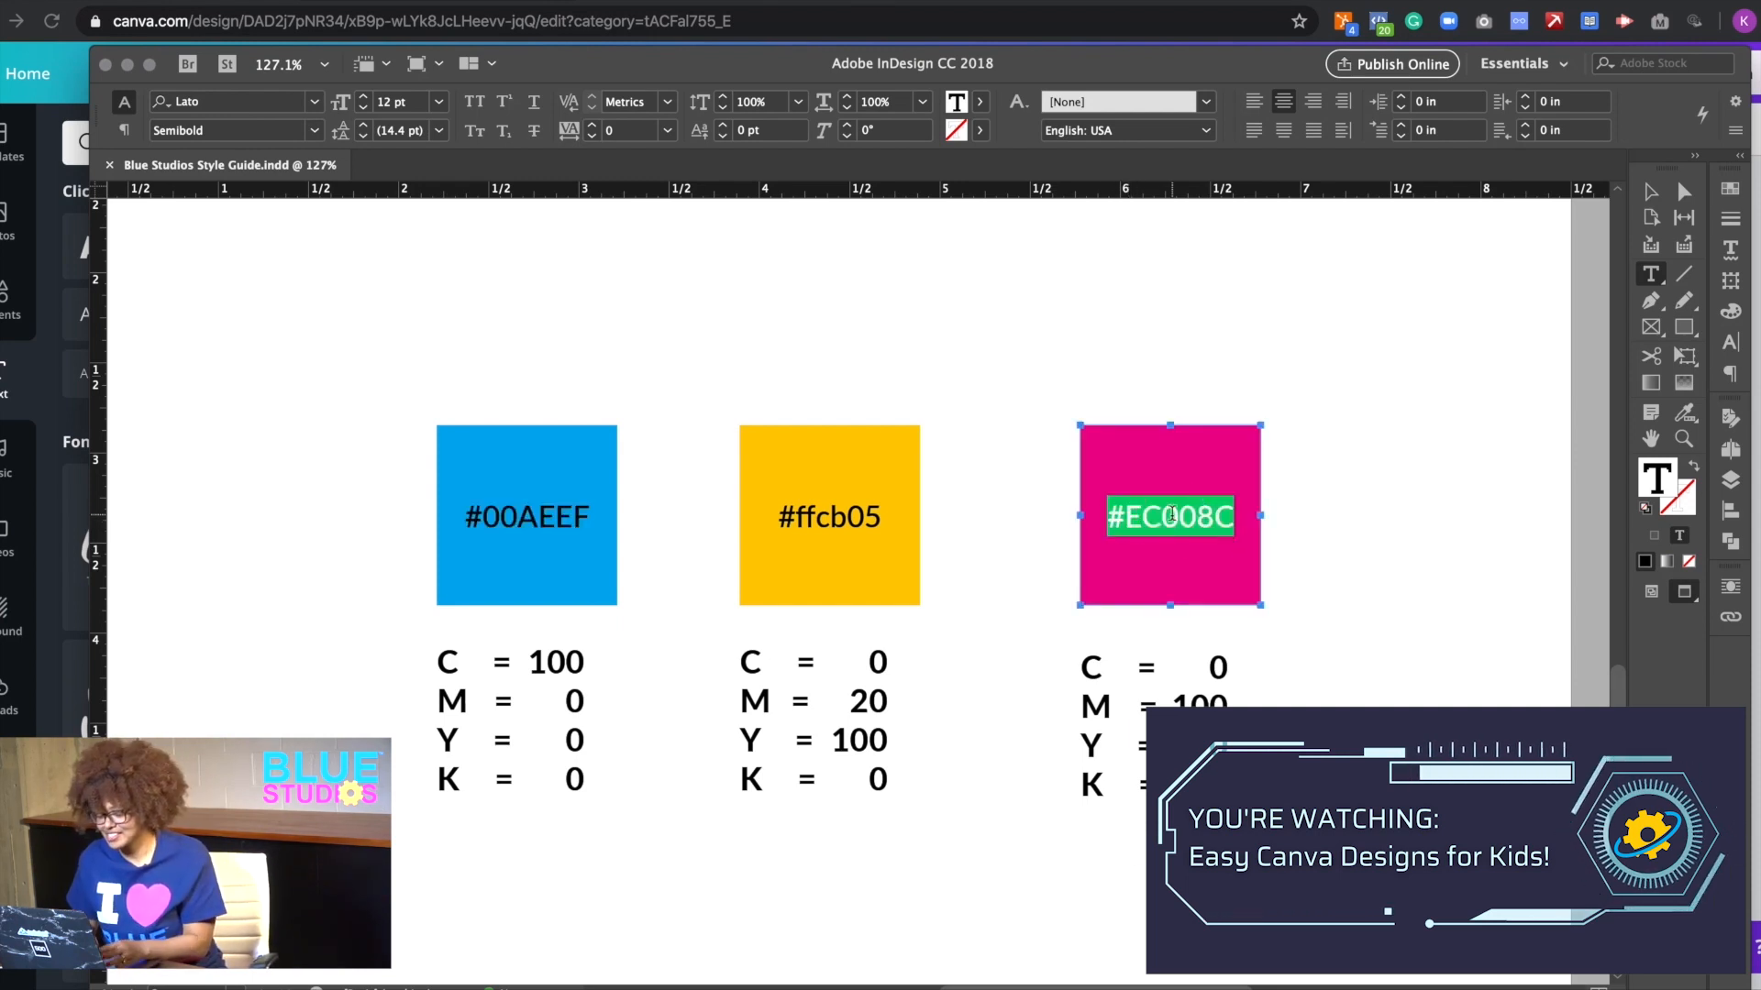
click(127, 65)
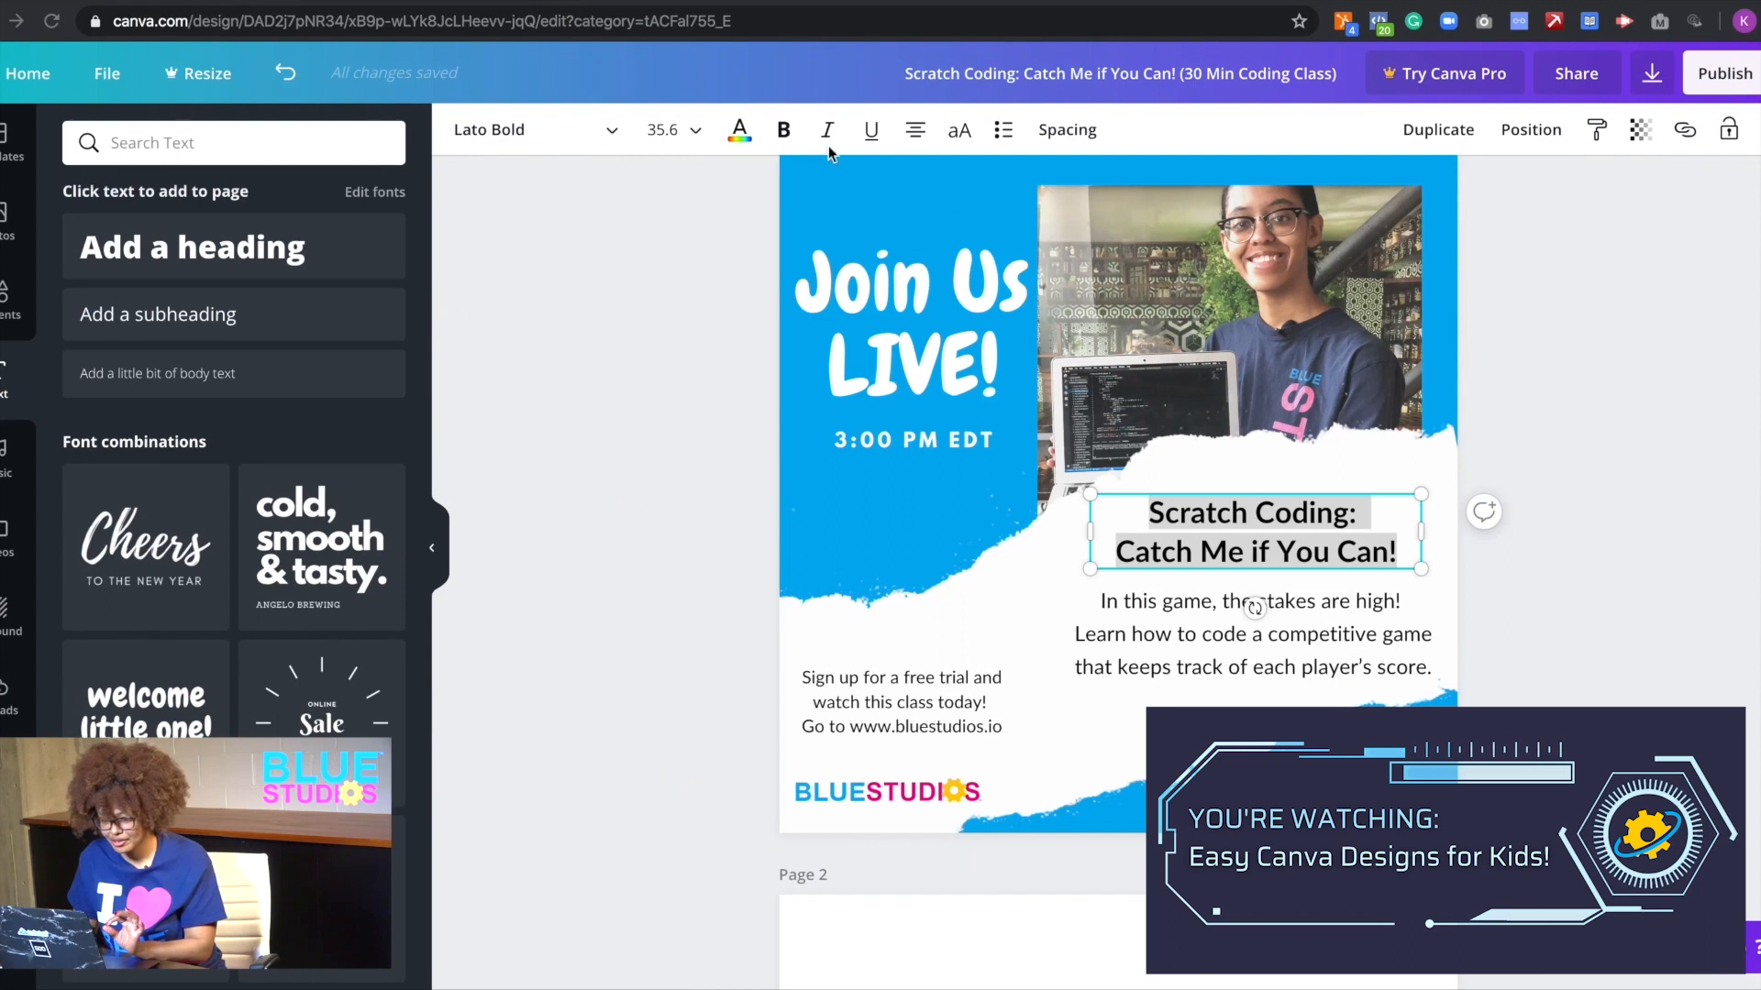
- Set the "Scratch Coding: Catch Me if You Can!" heading's text colour to #EC008C
click(740, 129)
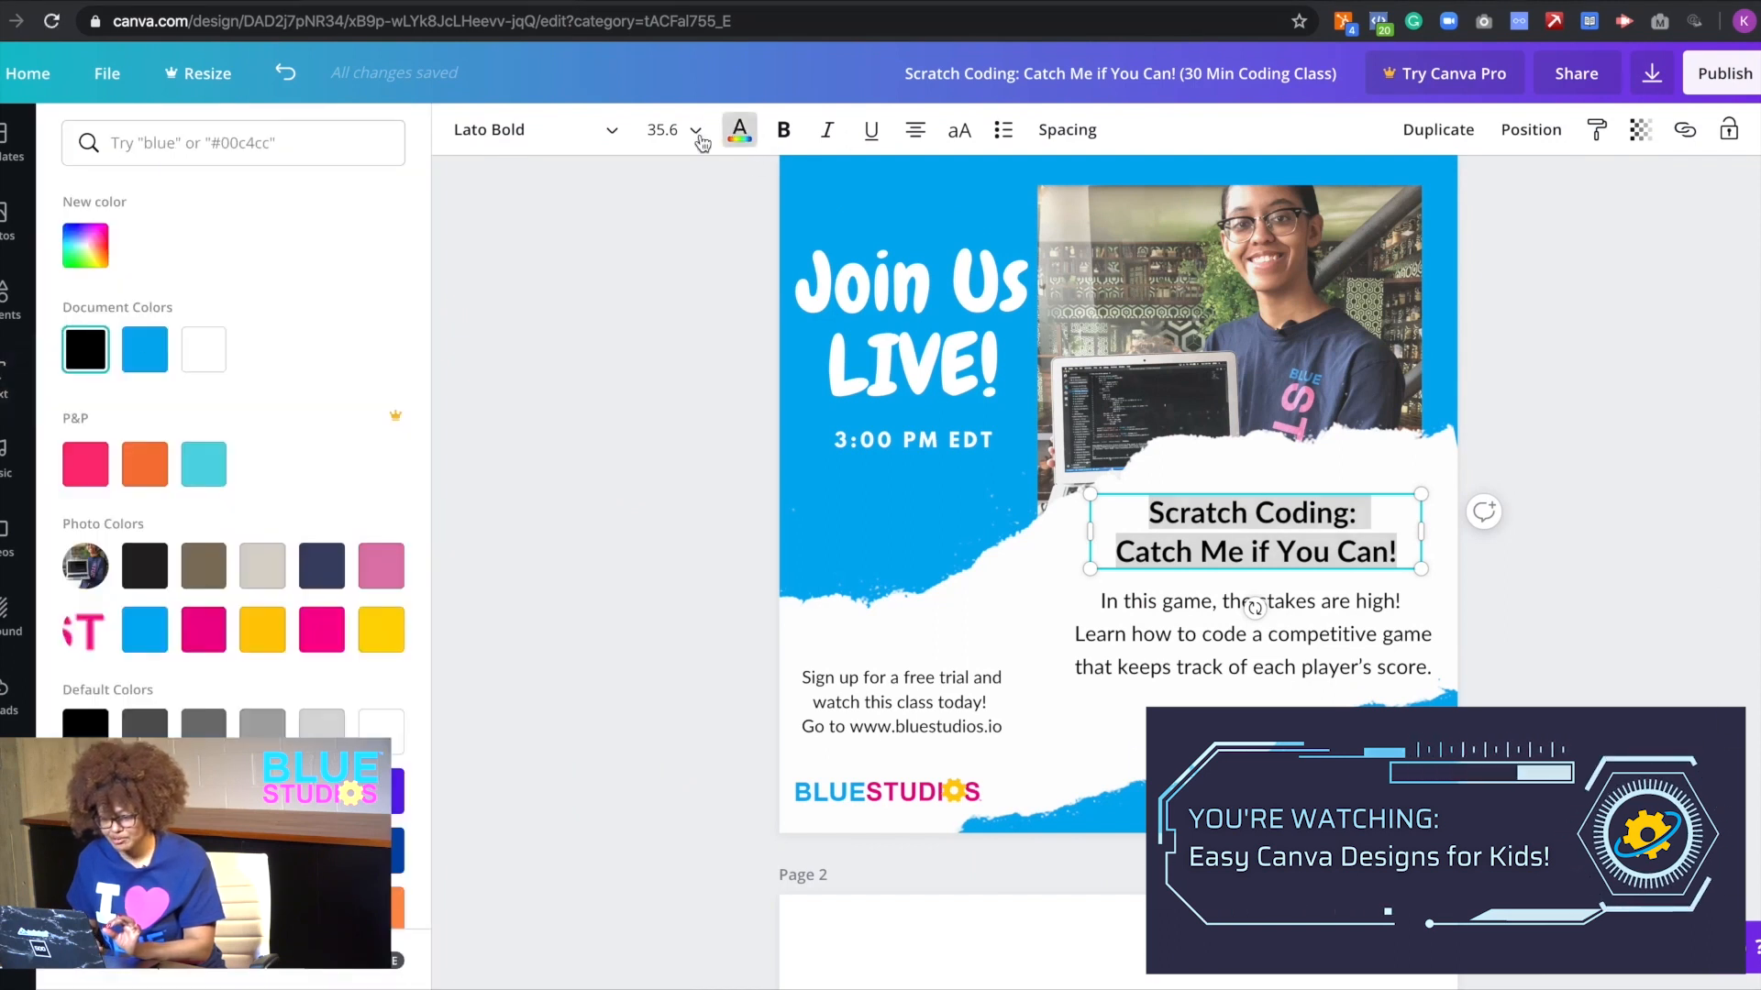
click(85, 246)
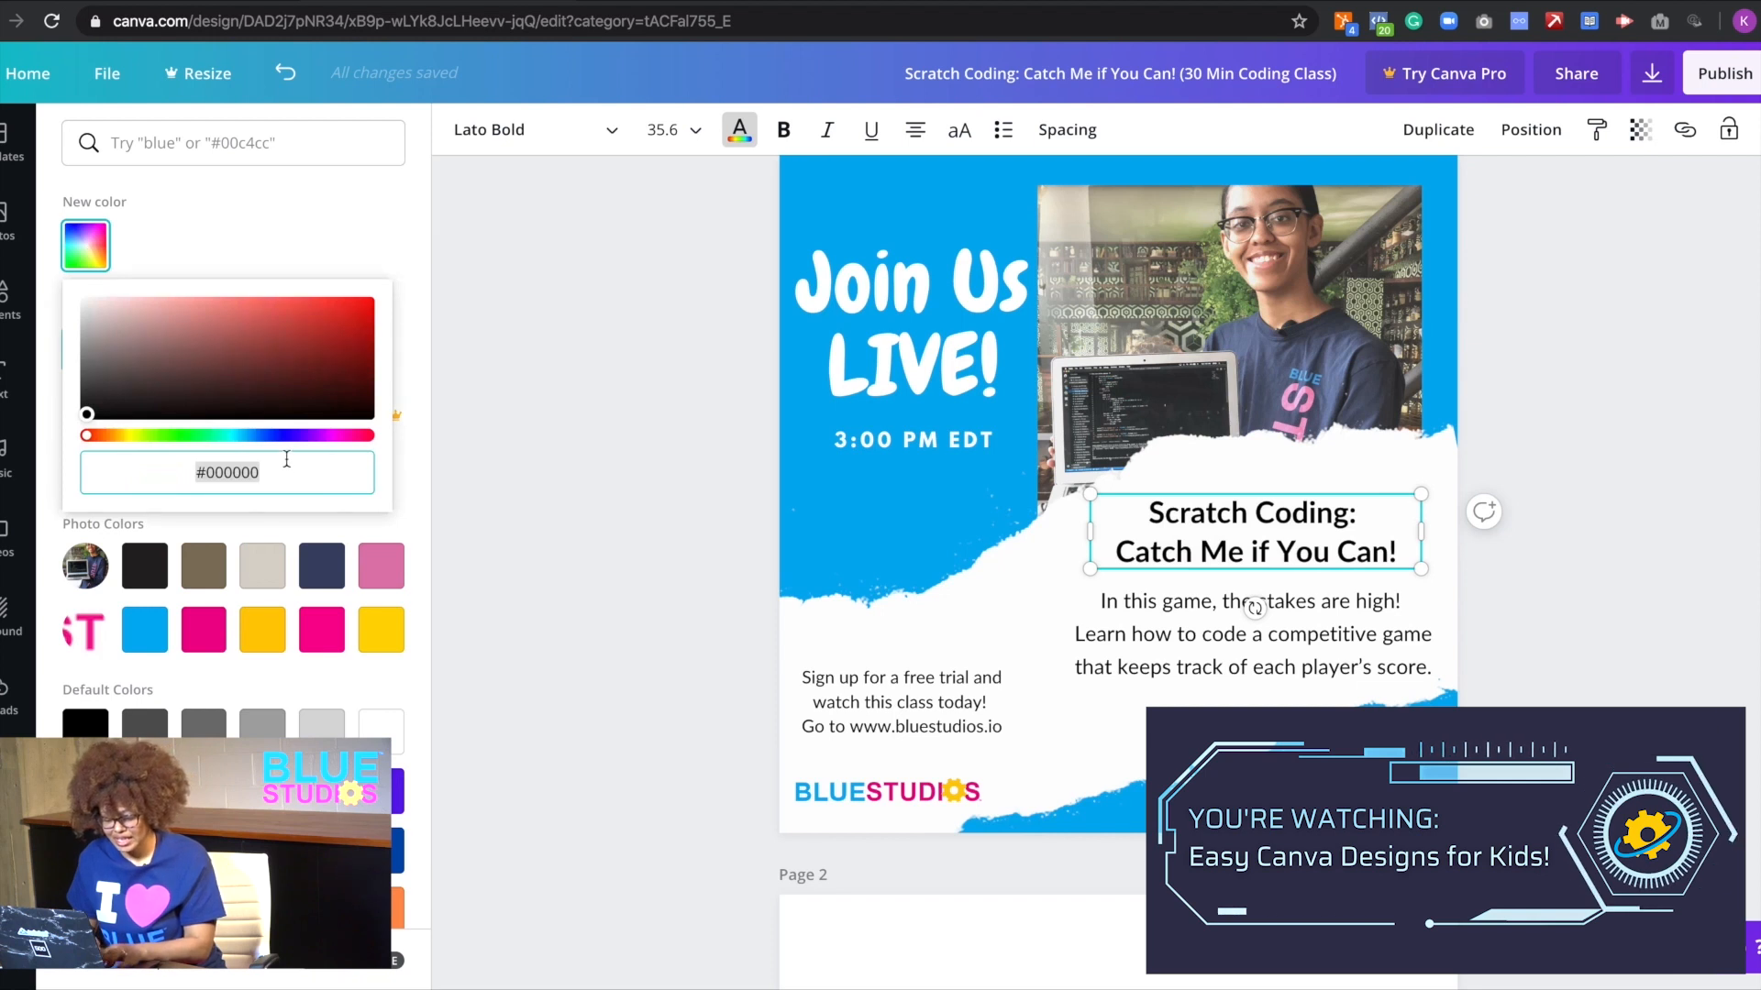
key(ctrl+v)
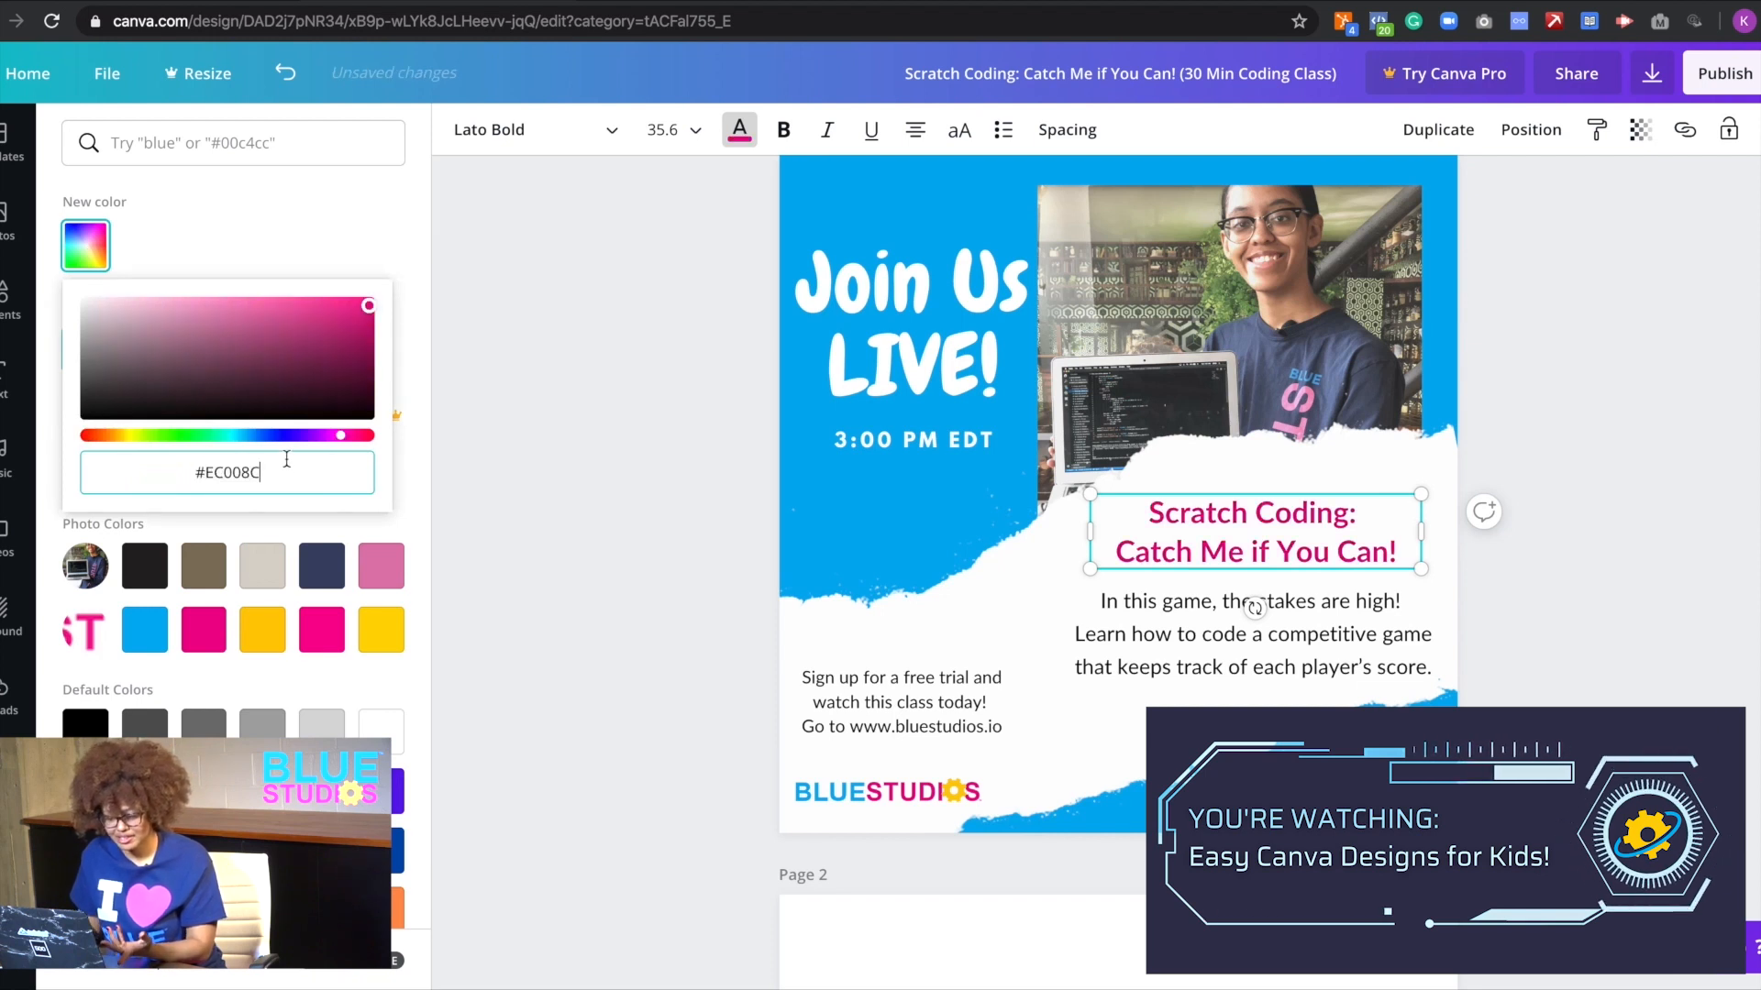
- Try the darker shade #992e6d on the "Scratch Coding" heading and set it back to #EC008C
drag(369, 316, 285, 345)
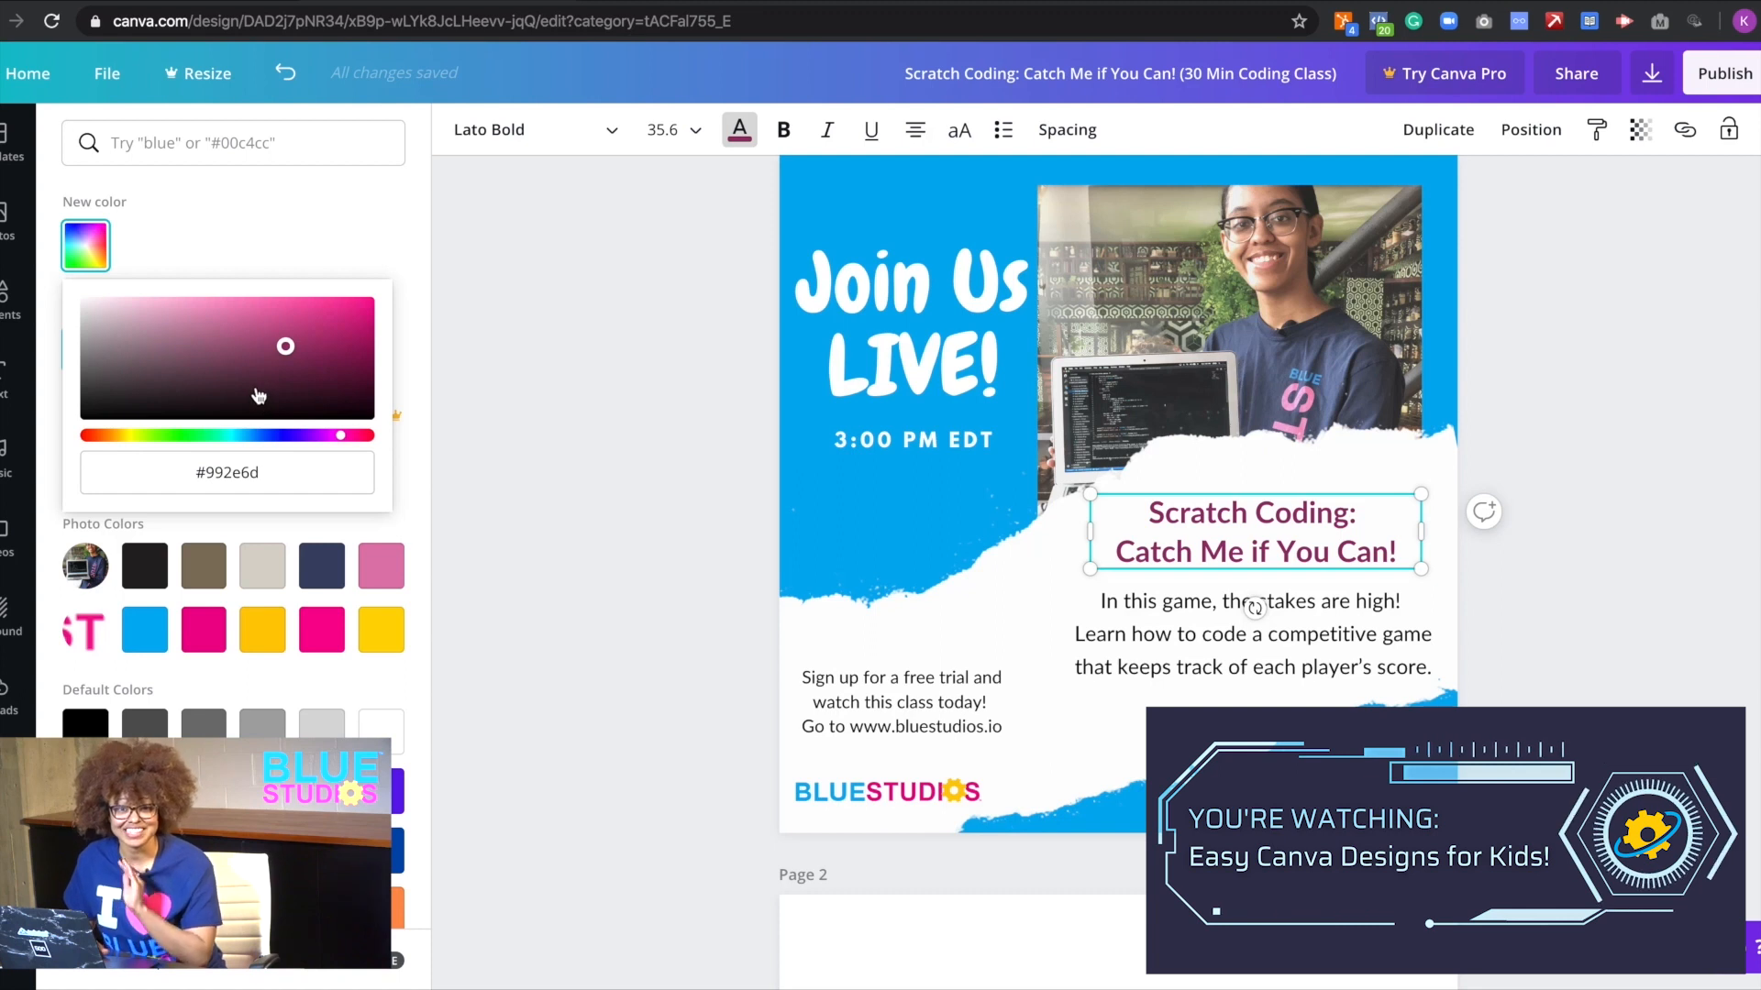
click(293, 453)
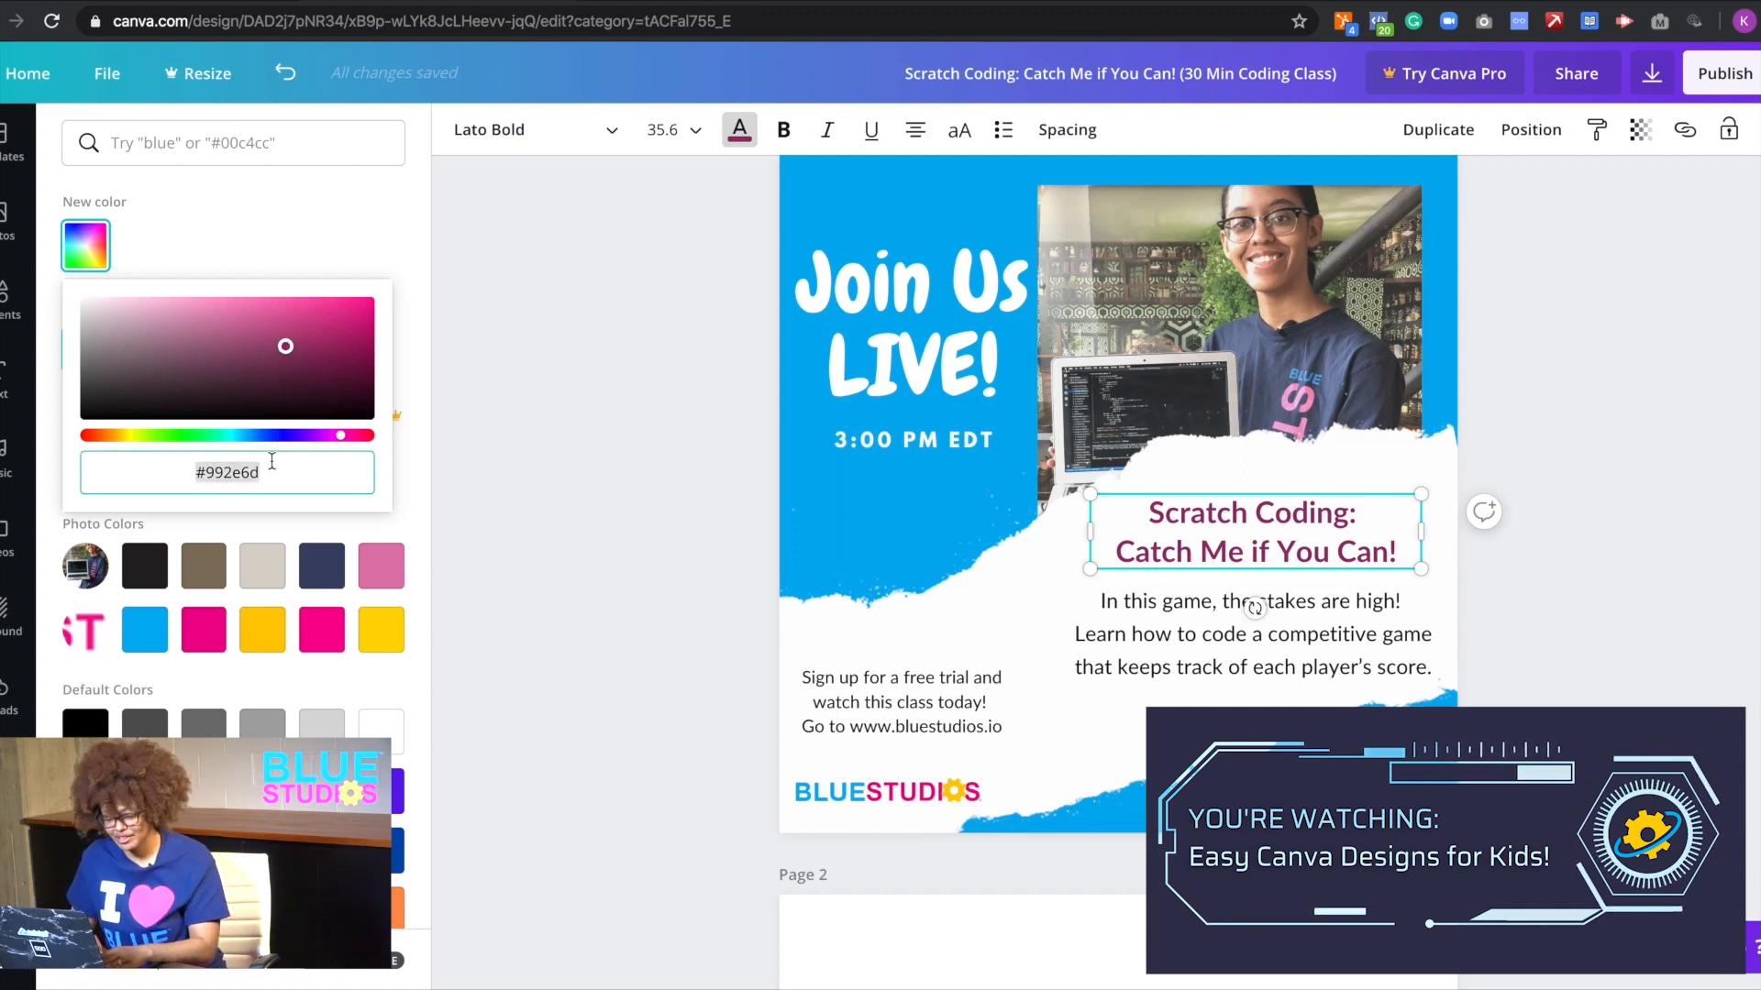
key(super+v)
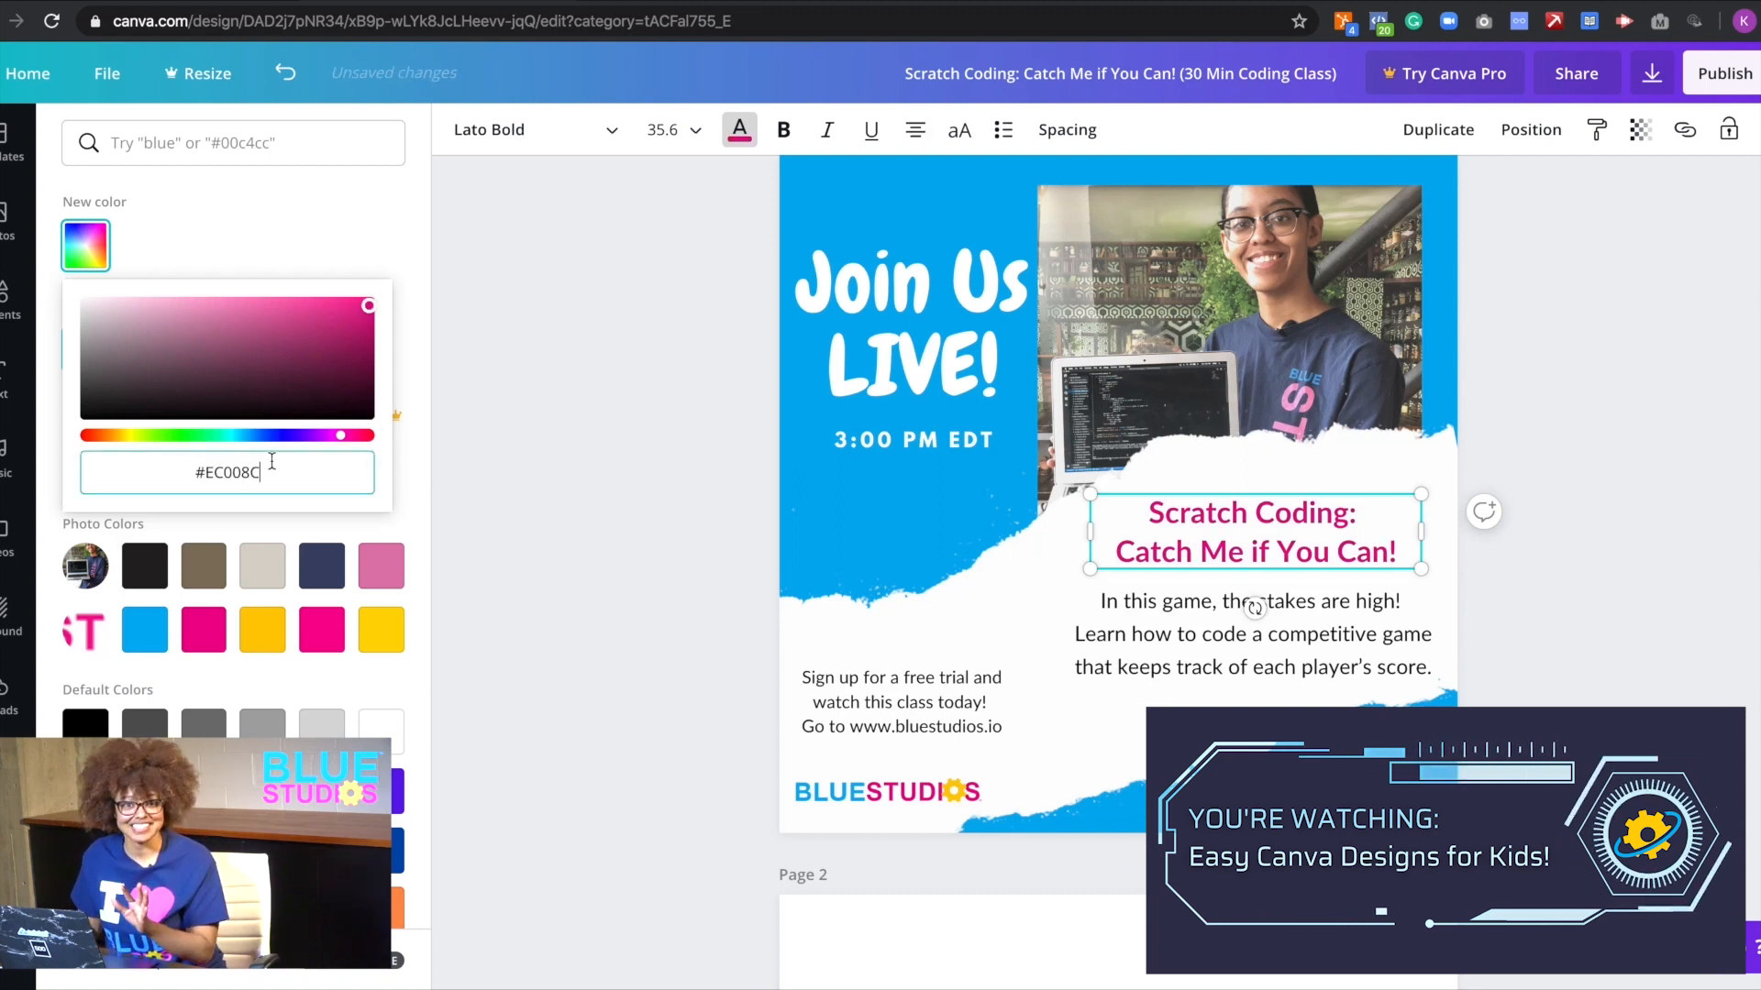
key(Return)
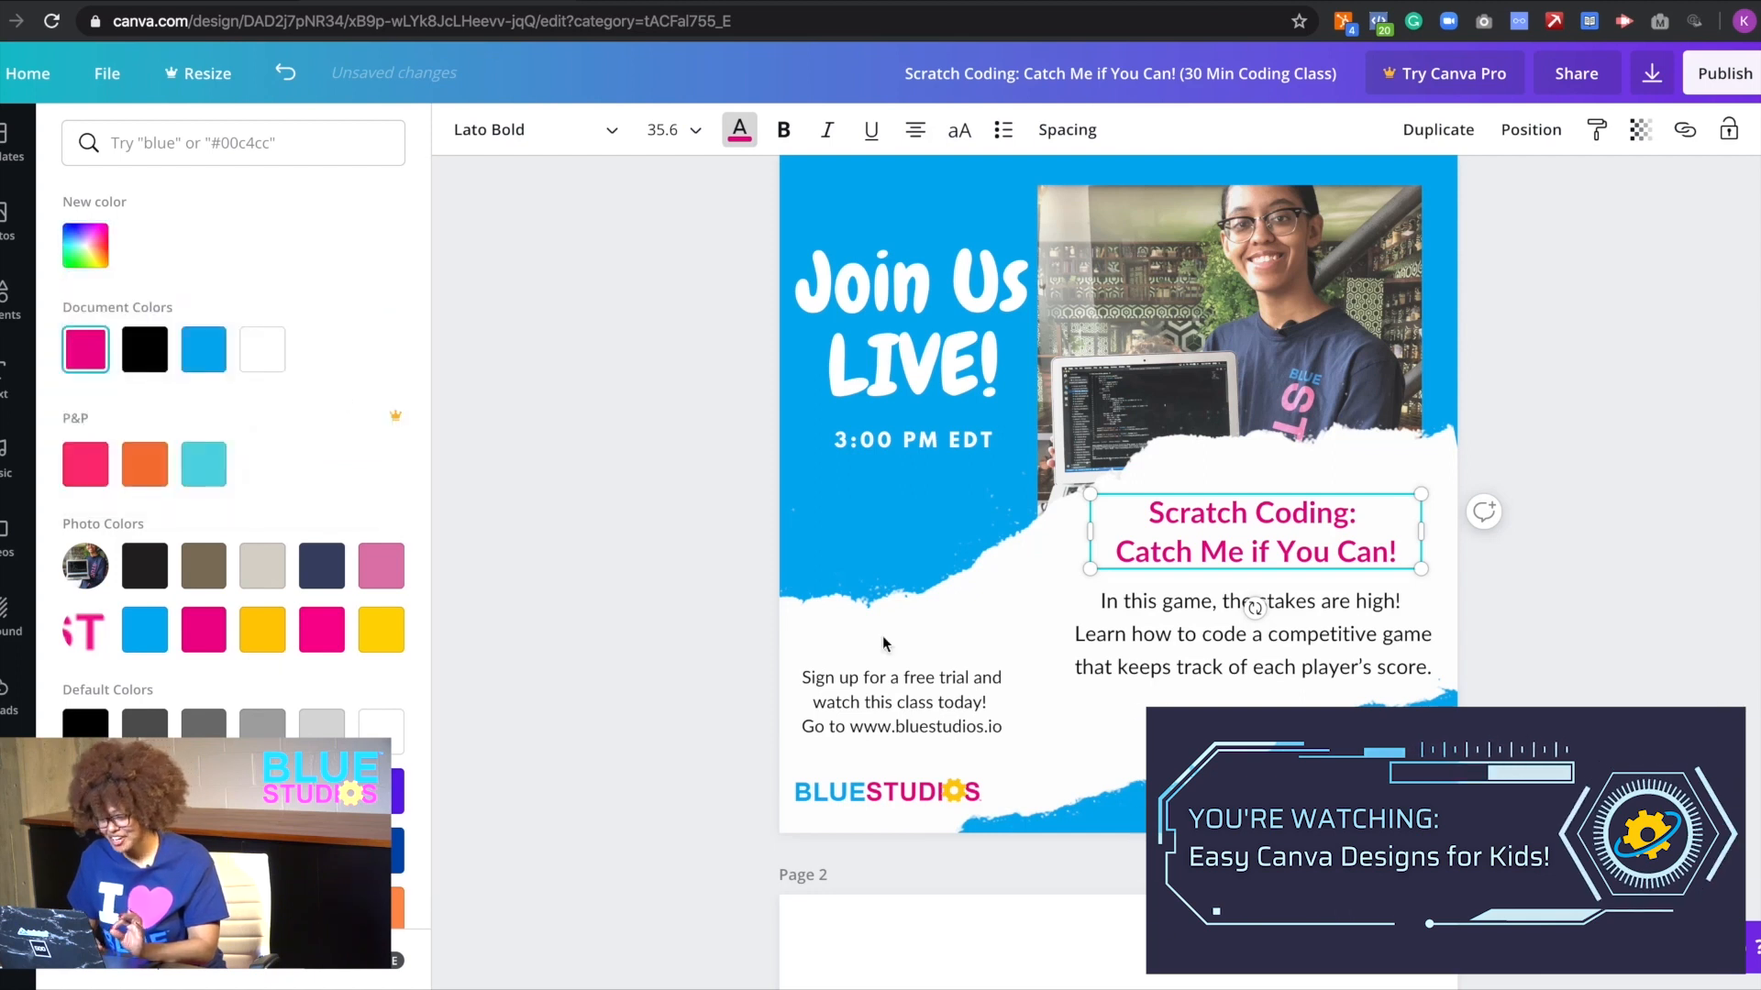
- Make the whole "Scratch Coding: Catch Me if You Can!" heading bold
triple_click(1223, 553)
key(super+a)
click(780, 136)
click(564, 539)
click(1536, 634)
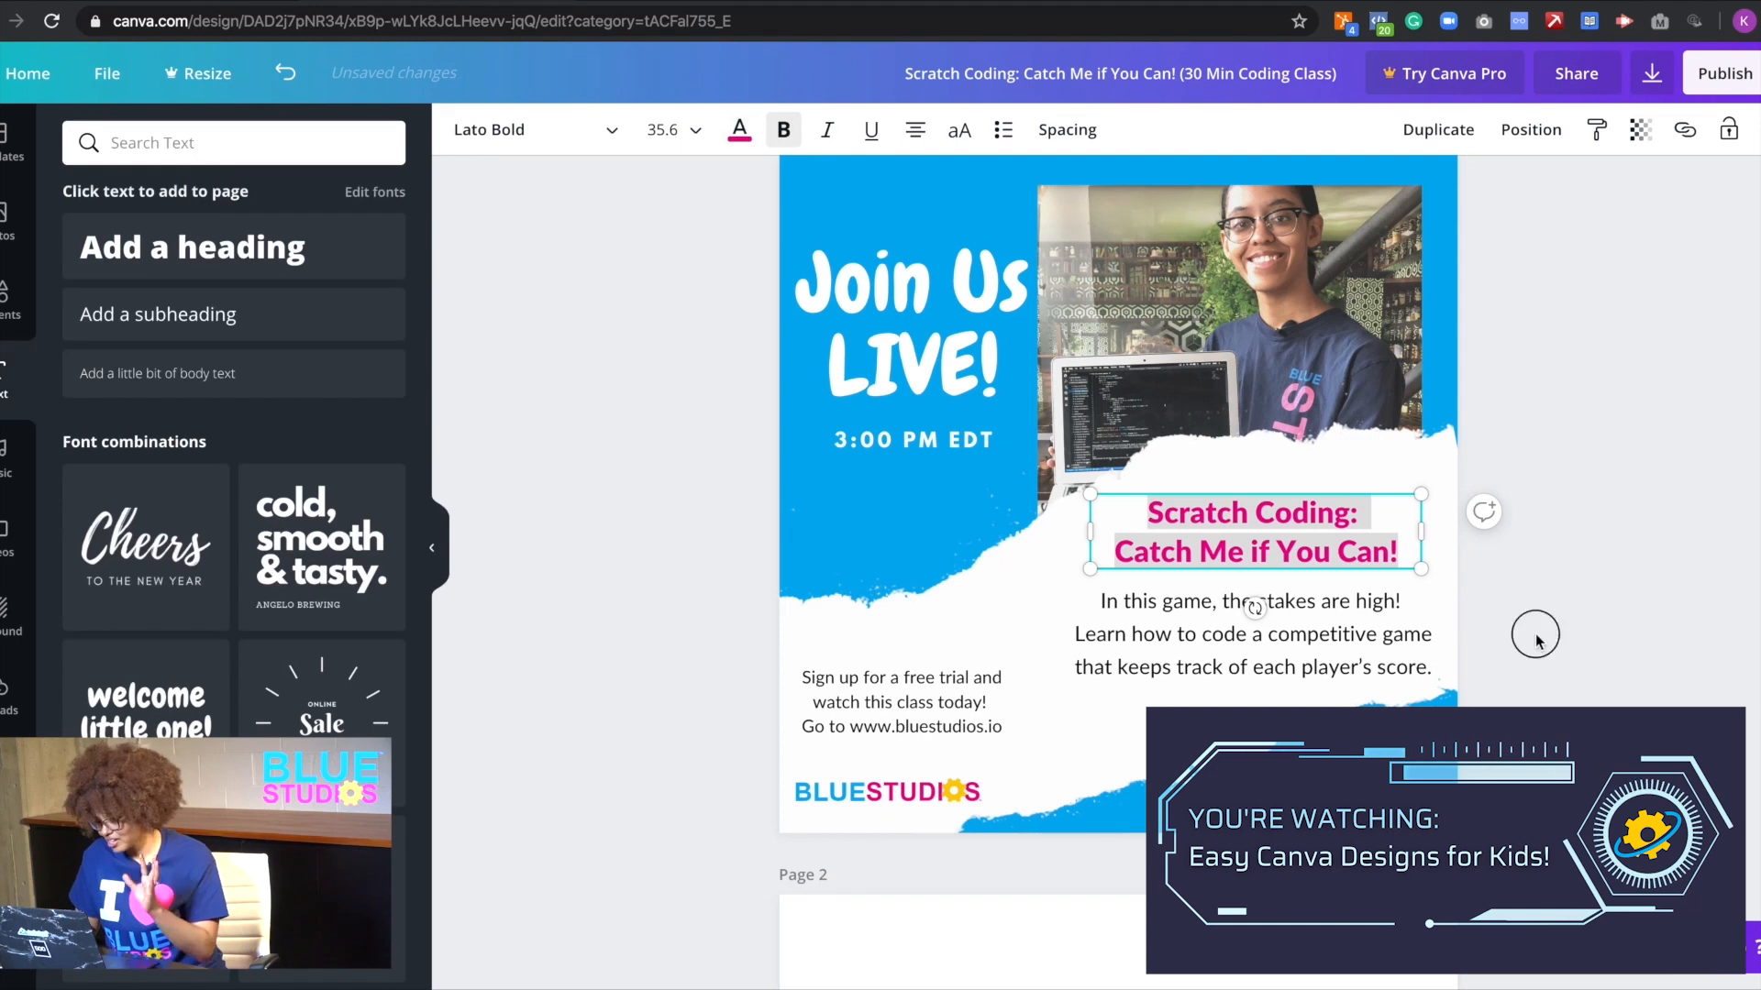
- Move the class description up closer to its heading and shift the sign-up text slightly to the right
drag(1385, 621, 1385, 609)
click(1580, 590)
drag(926, 710, 950, 715)
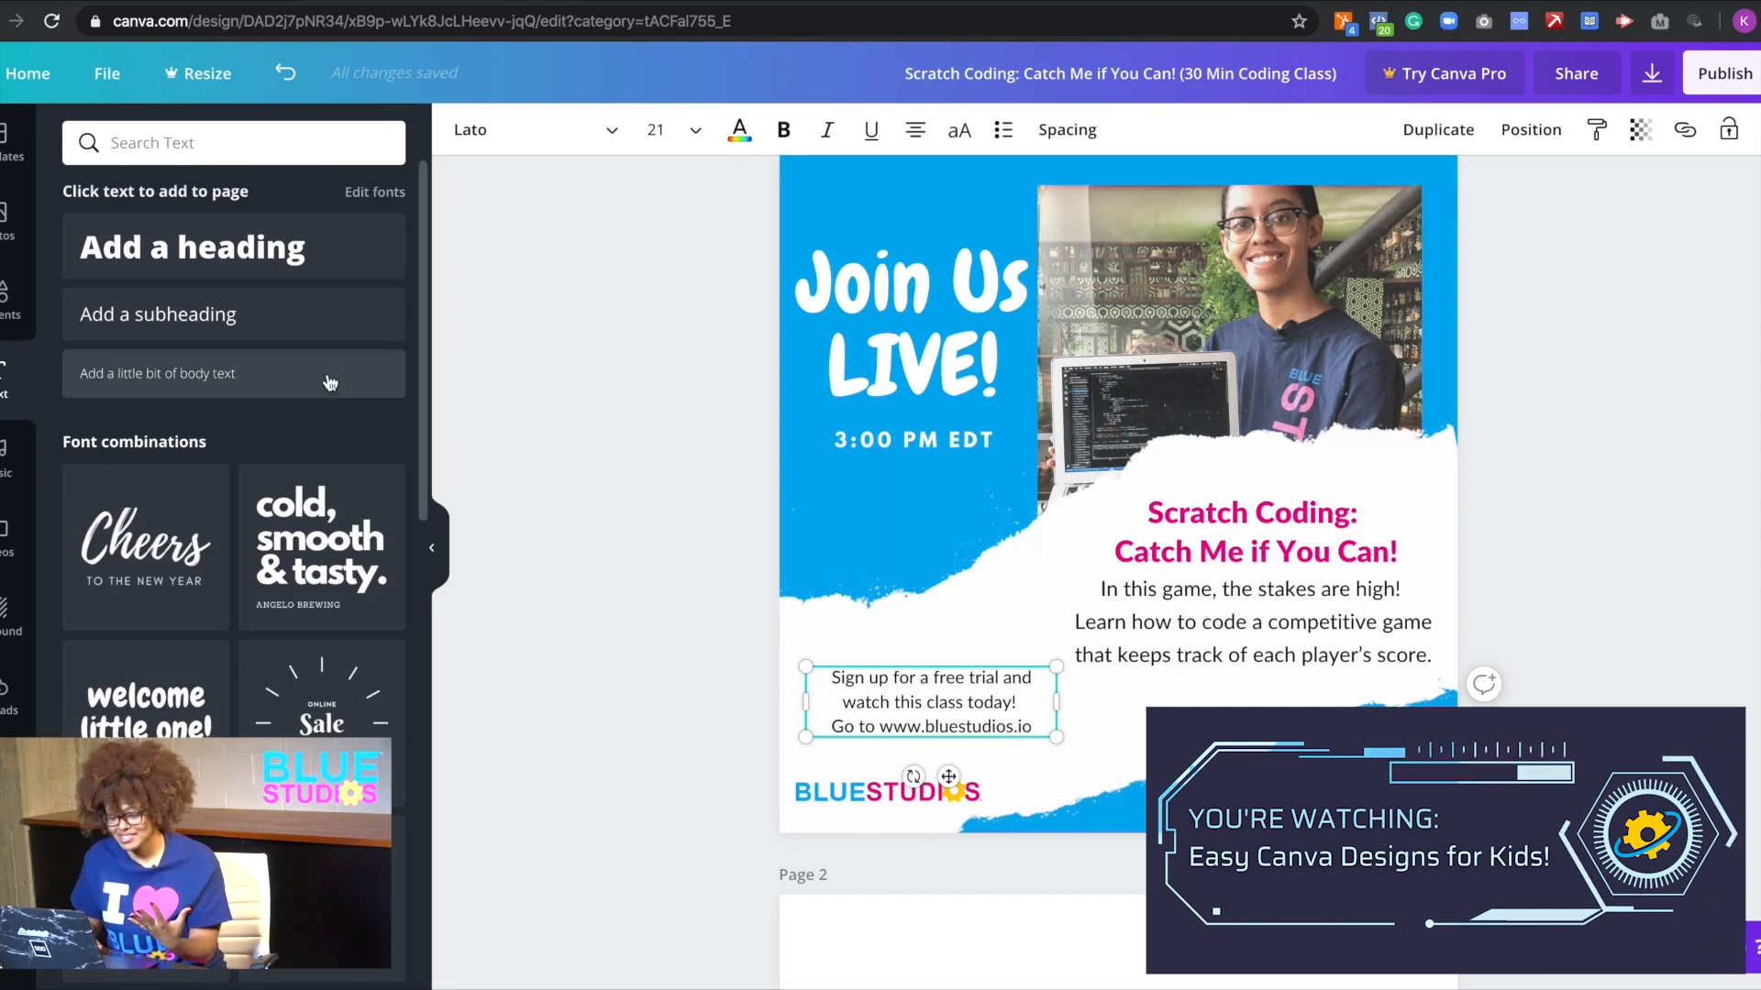
- Show the elements library and pull the photo's left edge slightly inward, away from the "Join Us LIVE!" heading
click(5, 321)
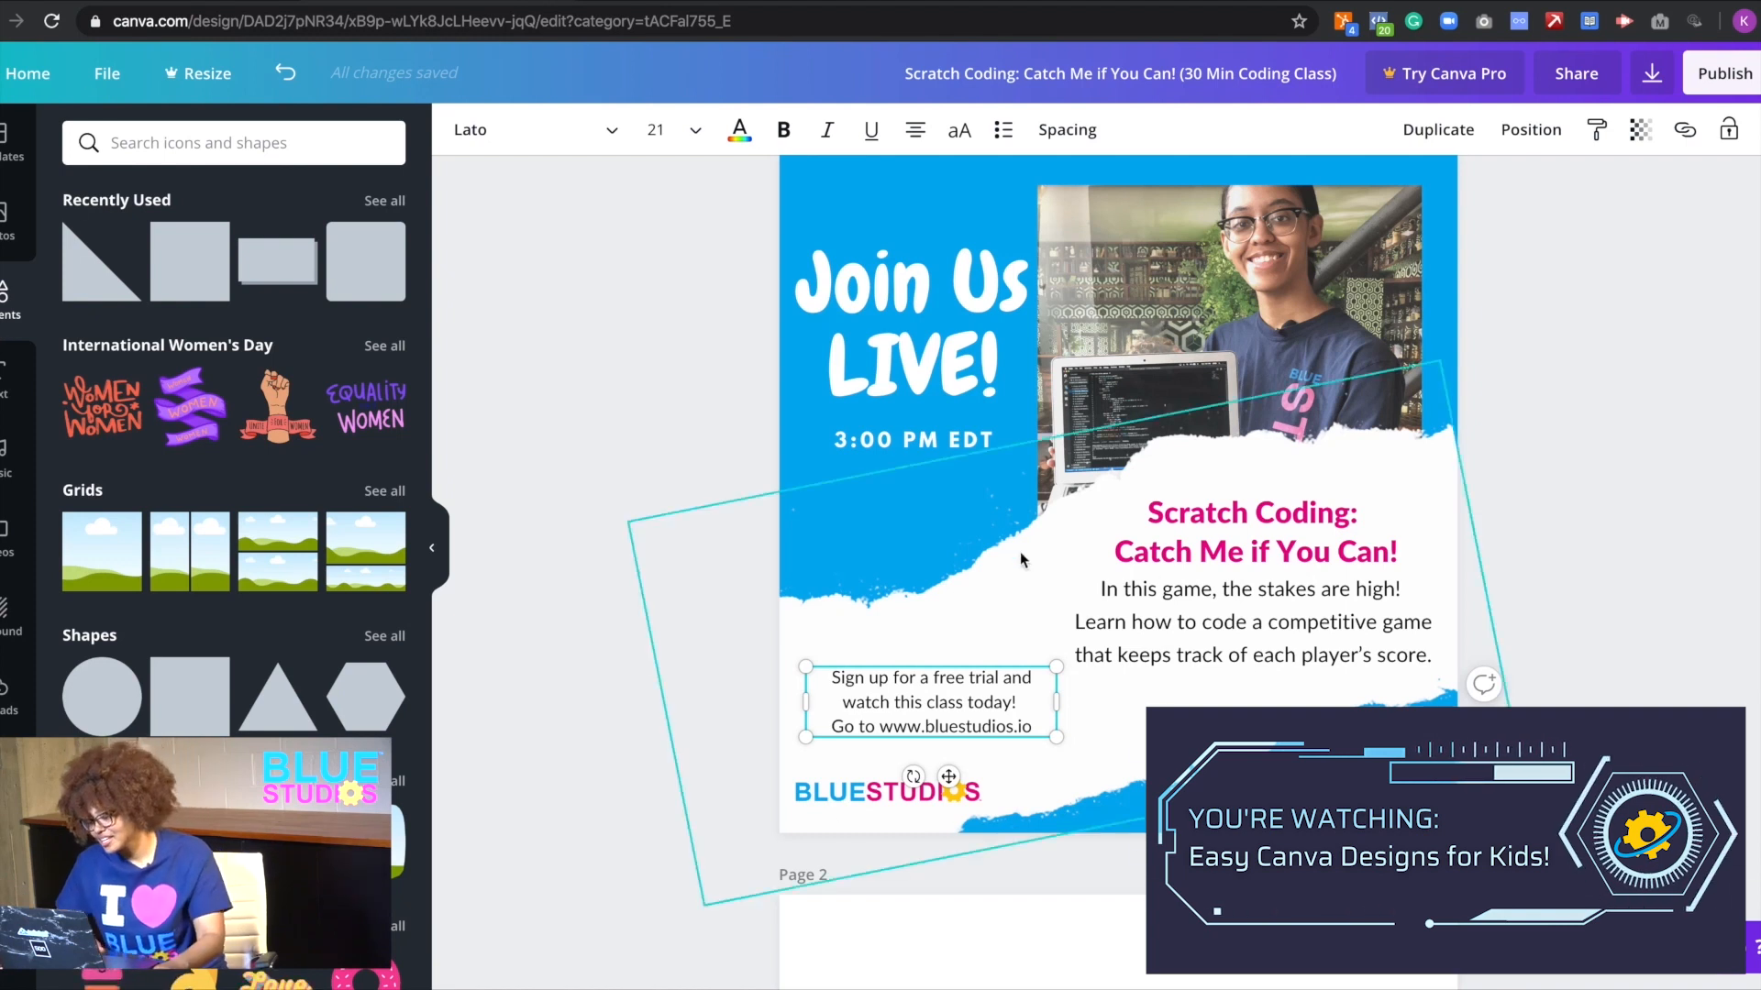
click(1073, 391)
click(1169, 356)
drag(1038, 354, 1046, 356)
click(564, 664)
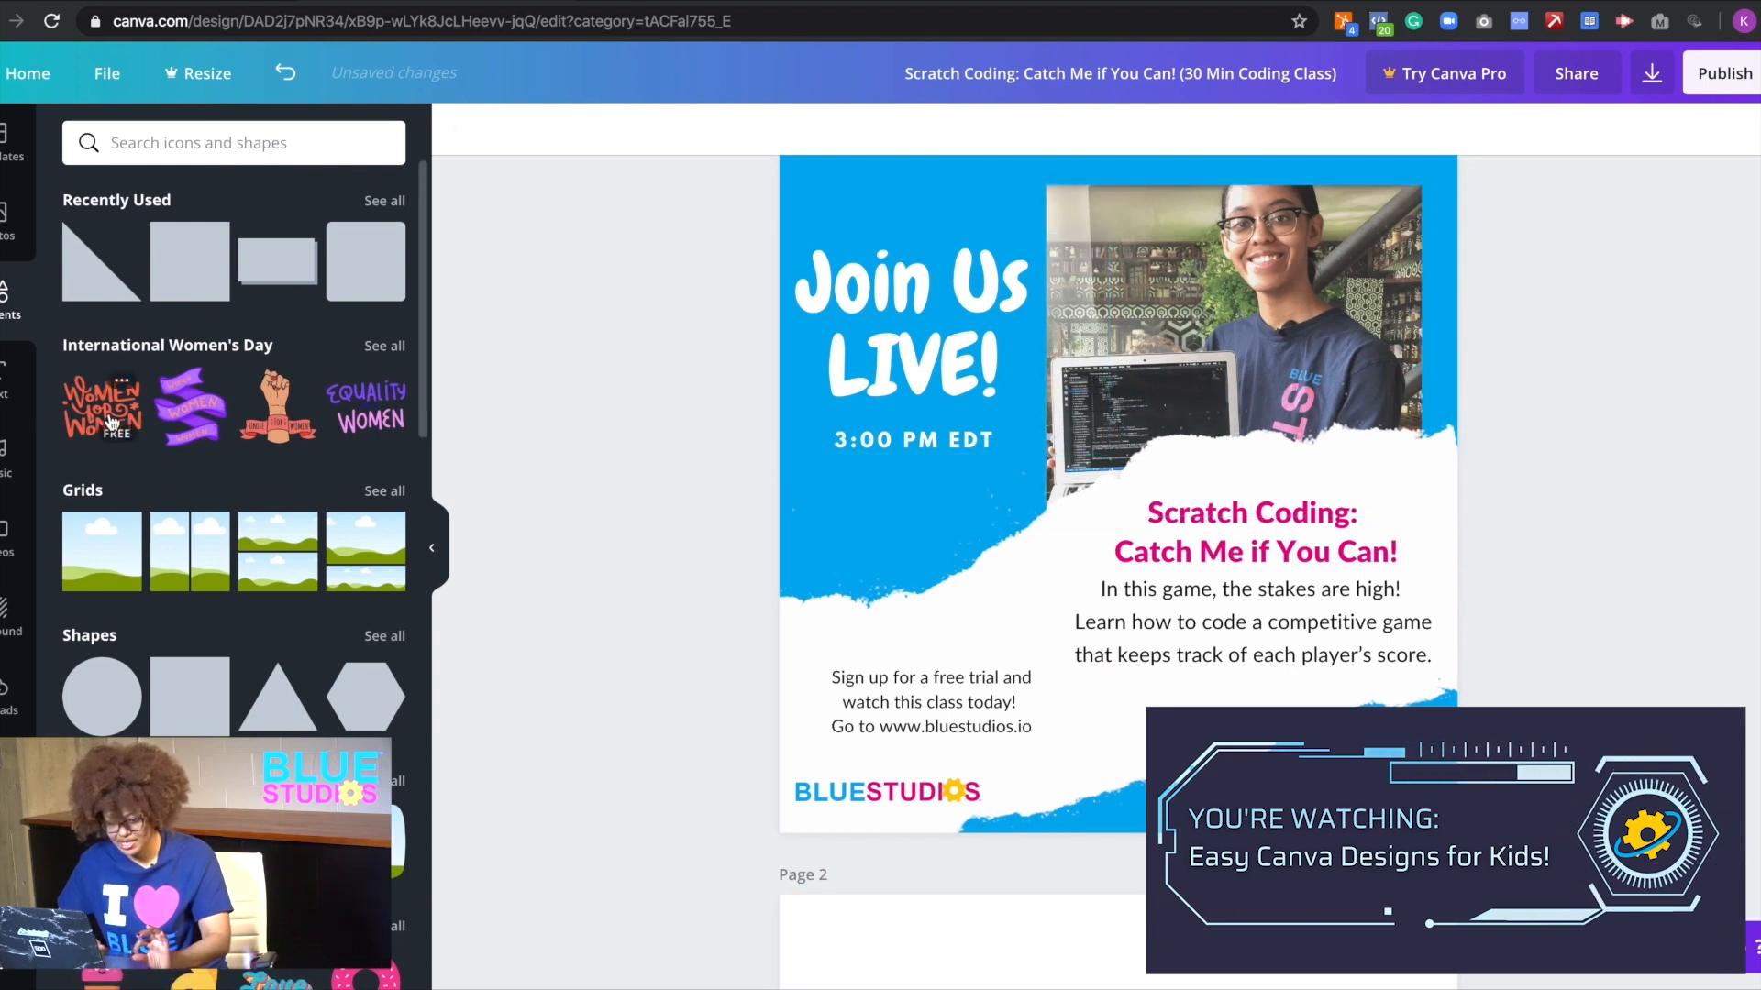
- Add a circle shape, shrink it to about the sign-up text's width and place it behind that text, above the logo
click(103, 705)
drag(1042, 629, 810, 706)
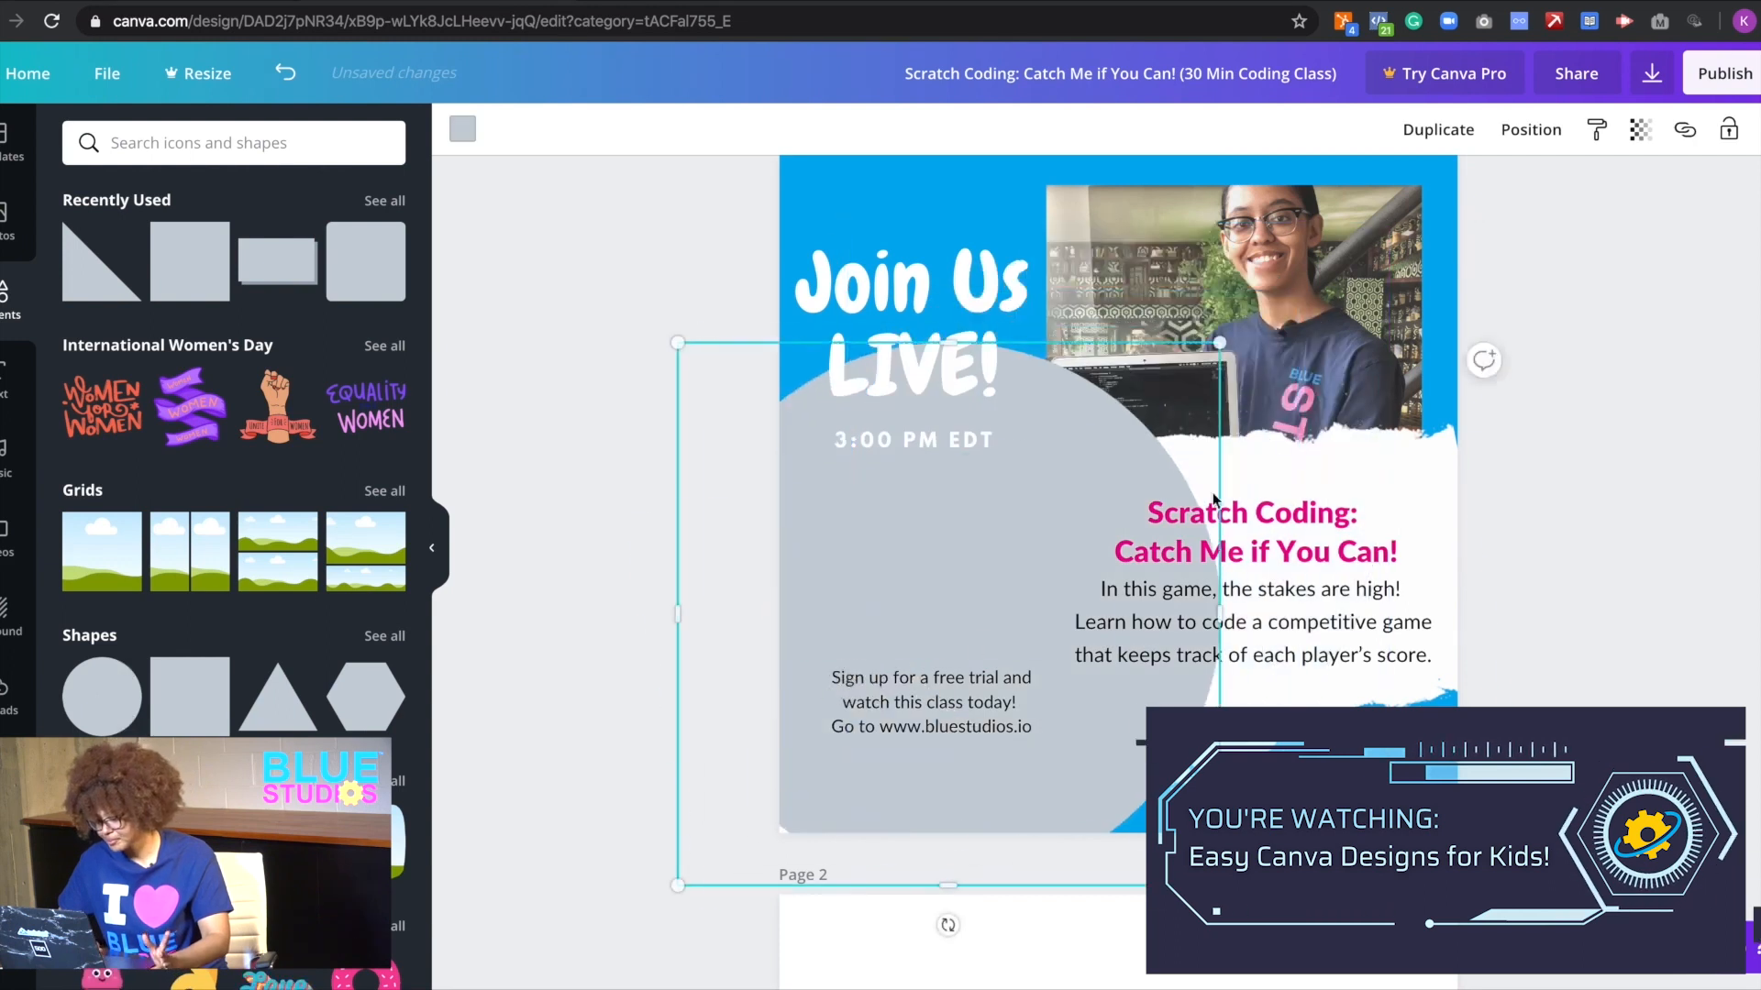
drag(1220, 342, 930, 634)
drag(796, 682, 927, 559)
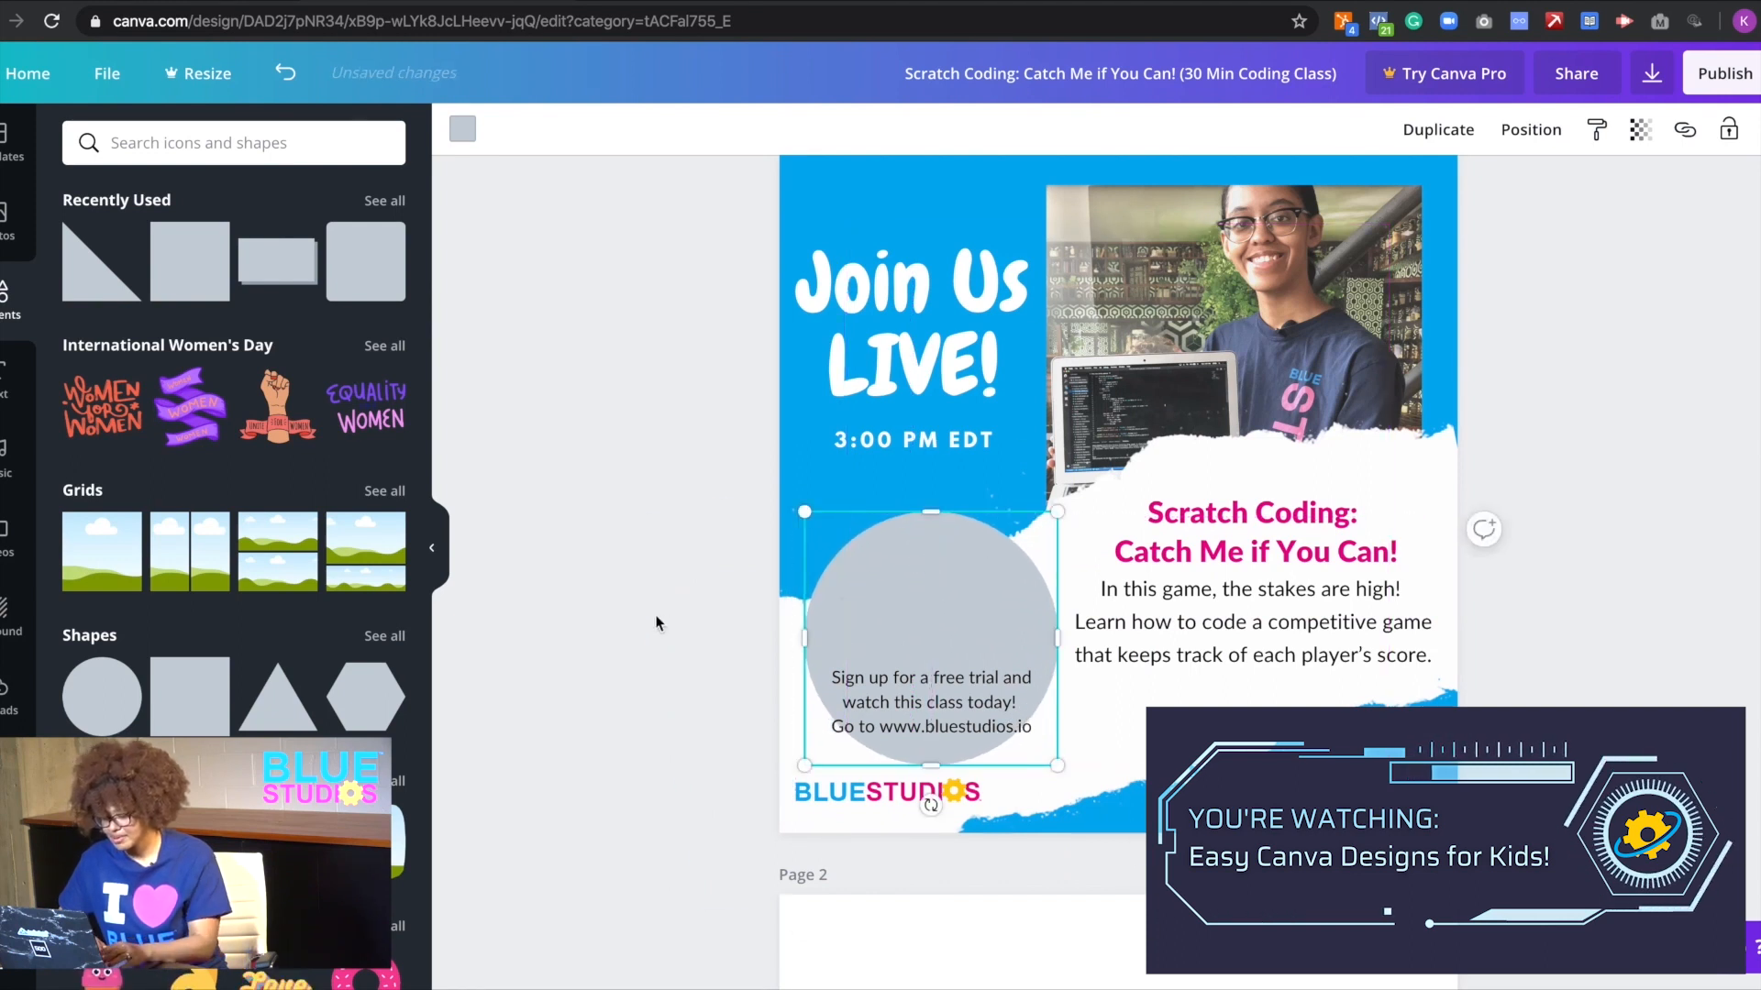
drag(1059, 507, 1045, 523)
- Move the Blue Studios logo beneath the circle and enlarge it slightly, undoing the last small nudge
drag(906, 785, 977, 784)
click(1101, 773)
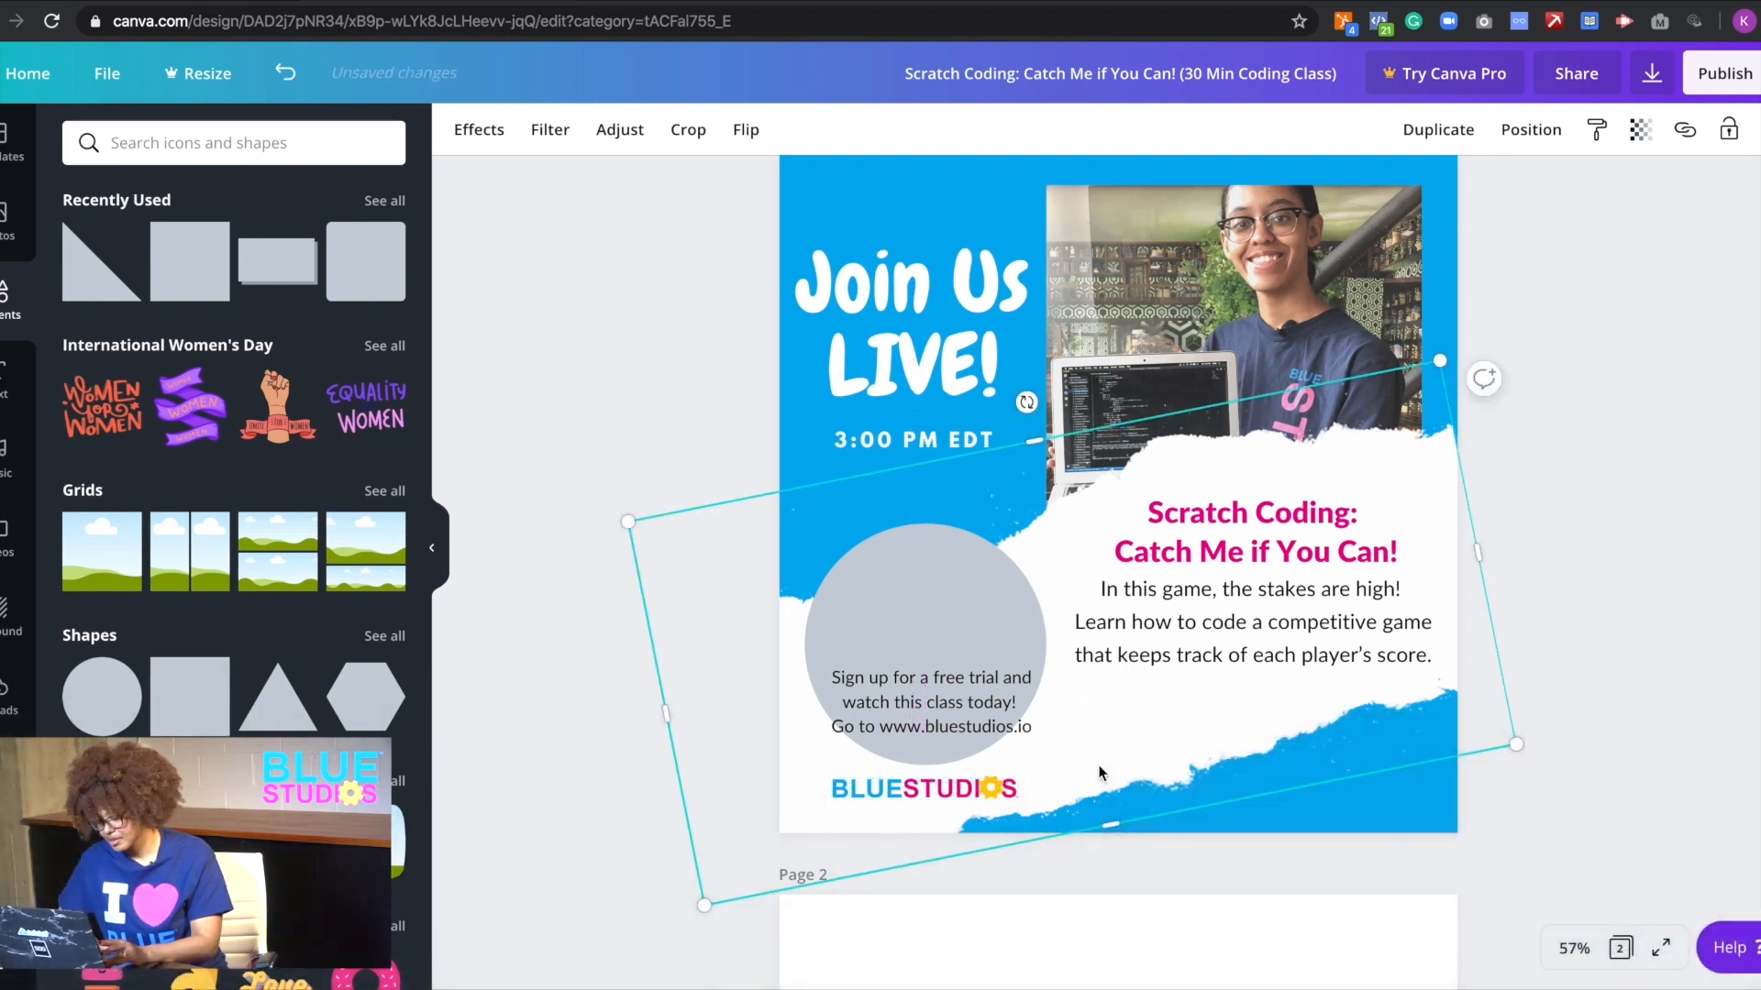
click(997, 799)
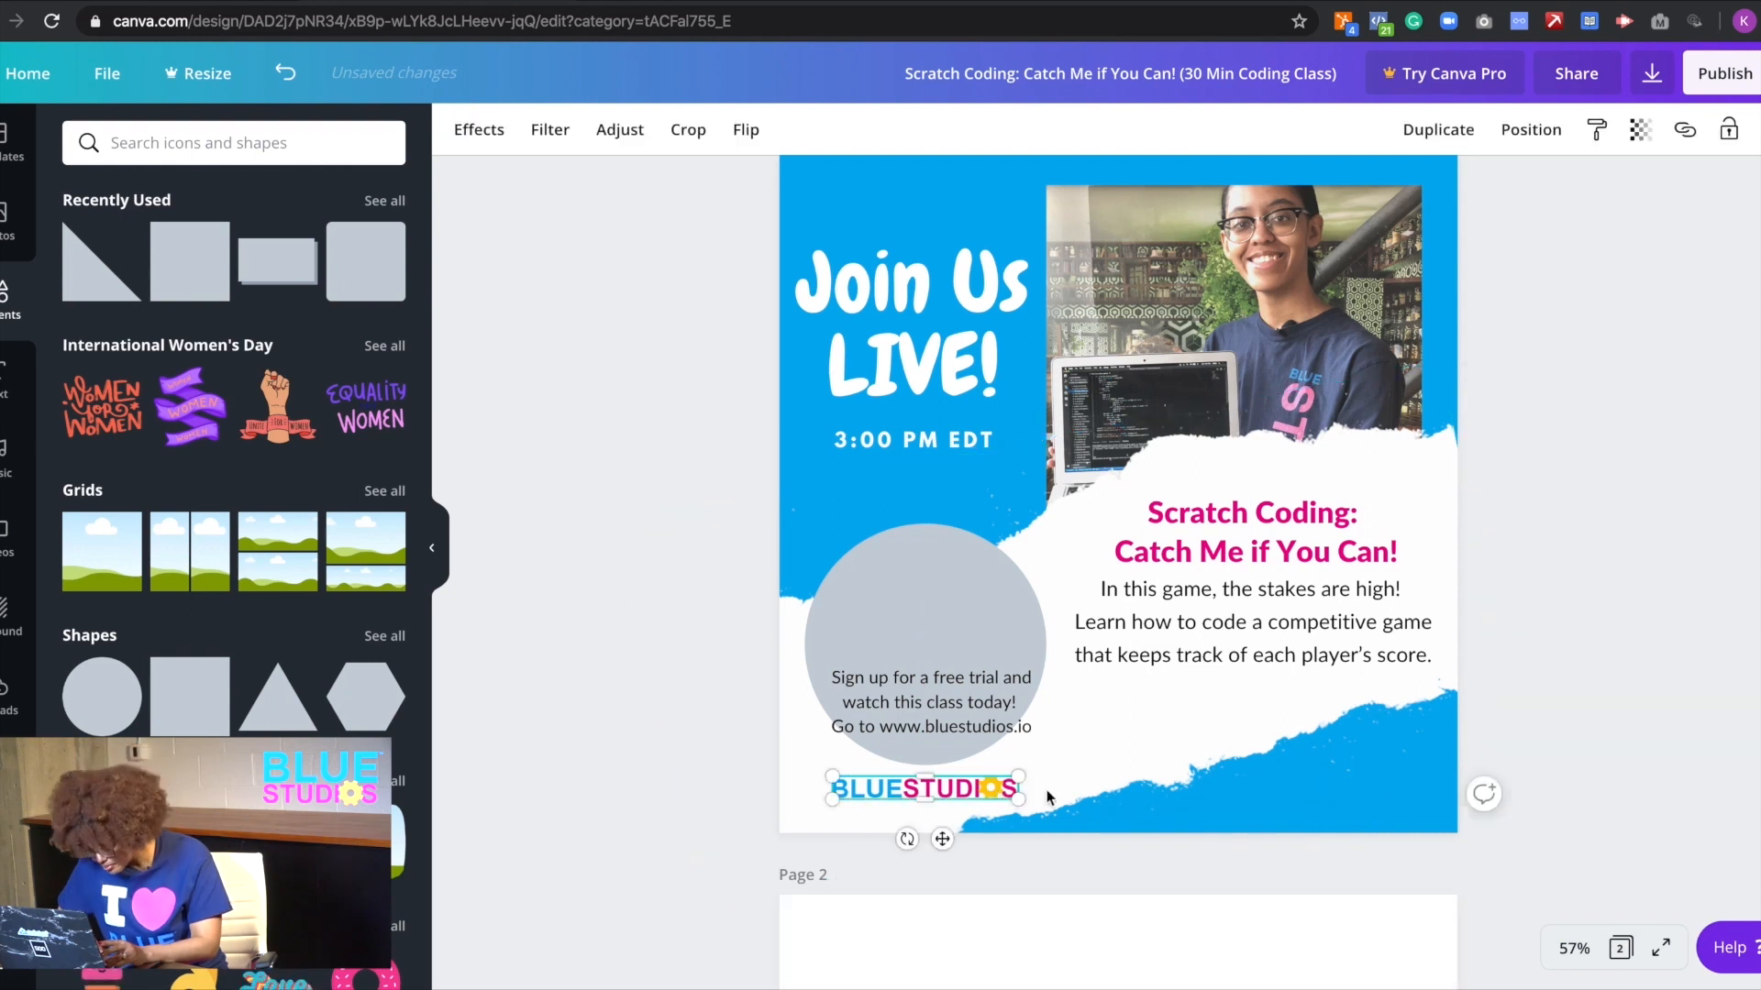
drag(1020, 800, 1039, 800)
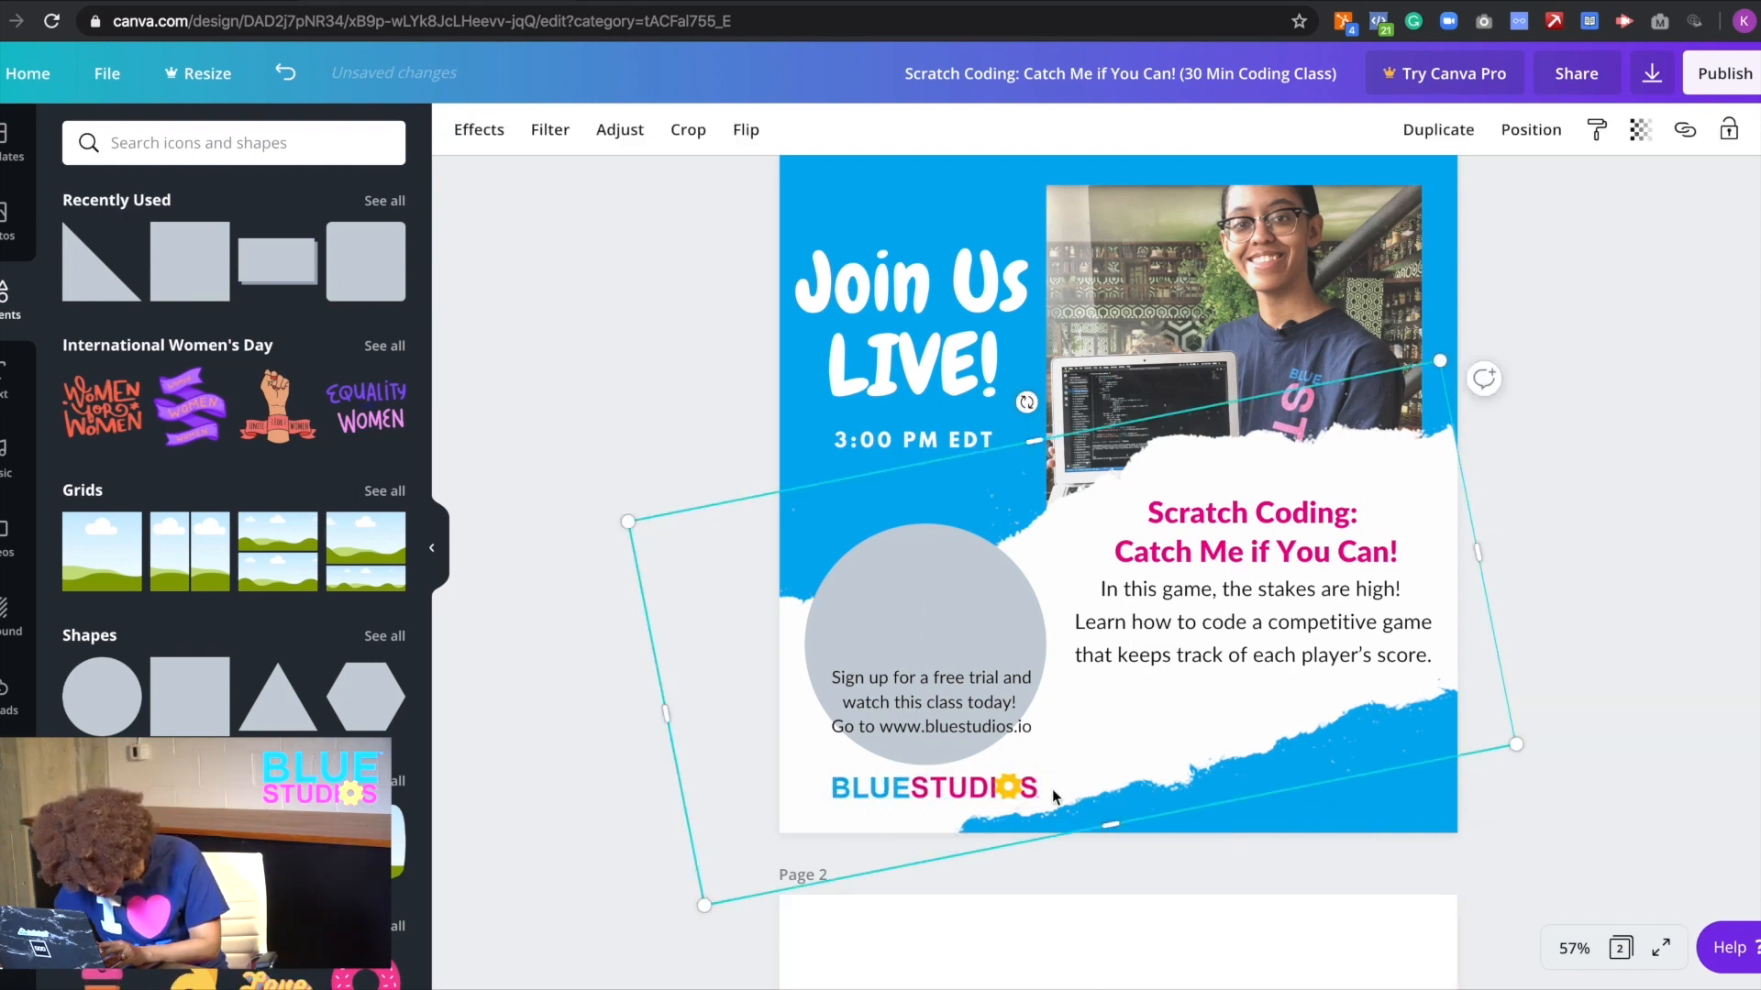
drag(935, 773, 939, 763)
key(ctrl+z)
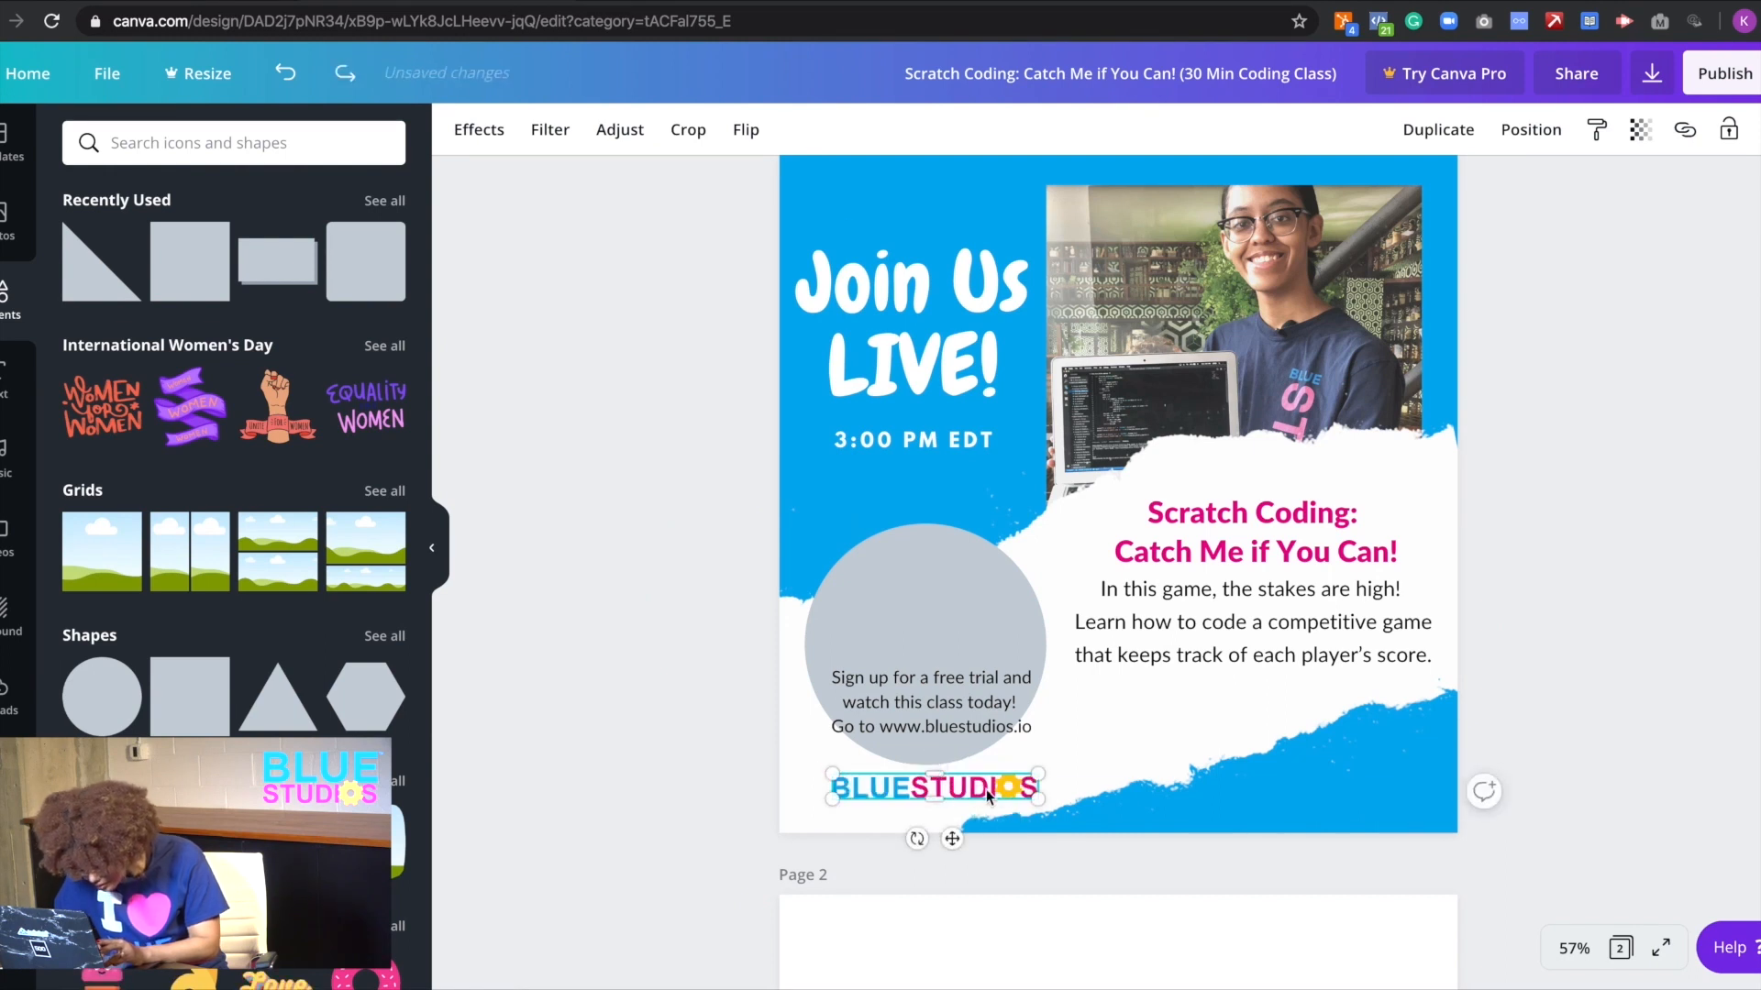
- Replace the logo with a fresh uploaded Blue Studios logo at about the circle's width beneath it, and raise the sign-up text within the circle
key(Delete)
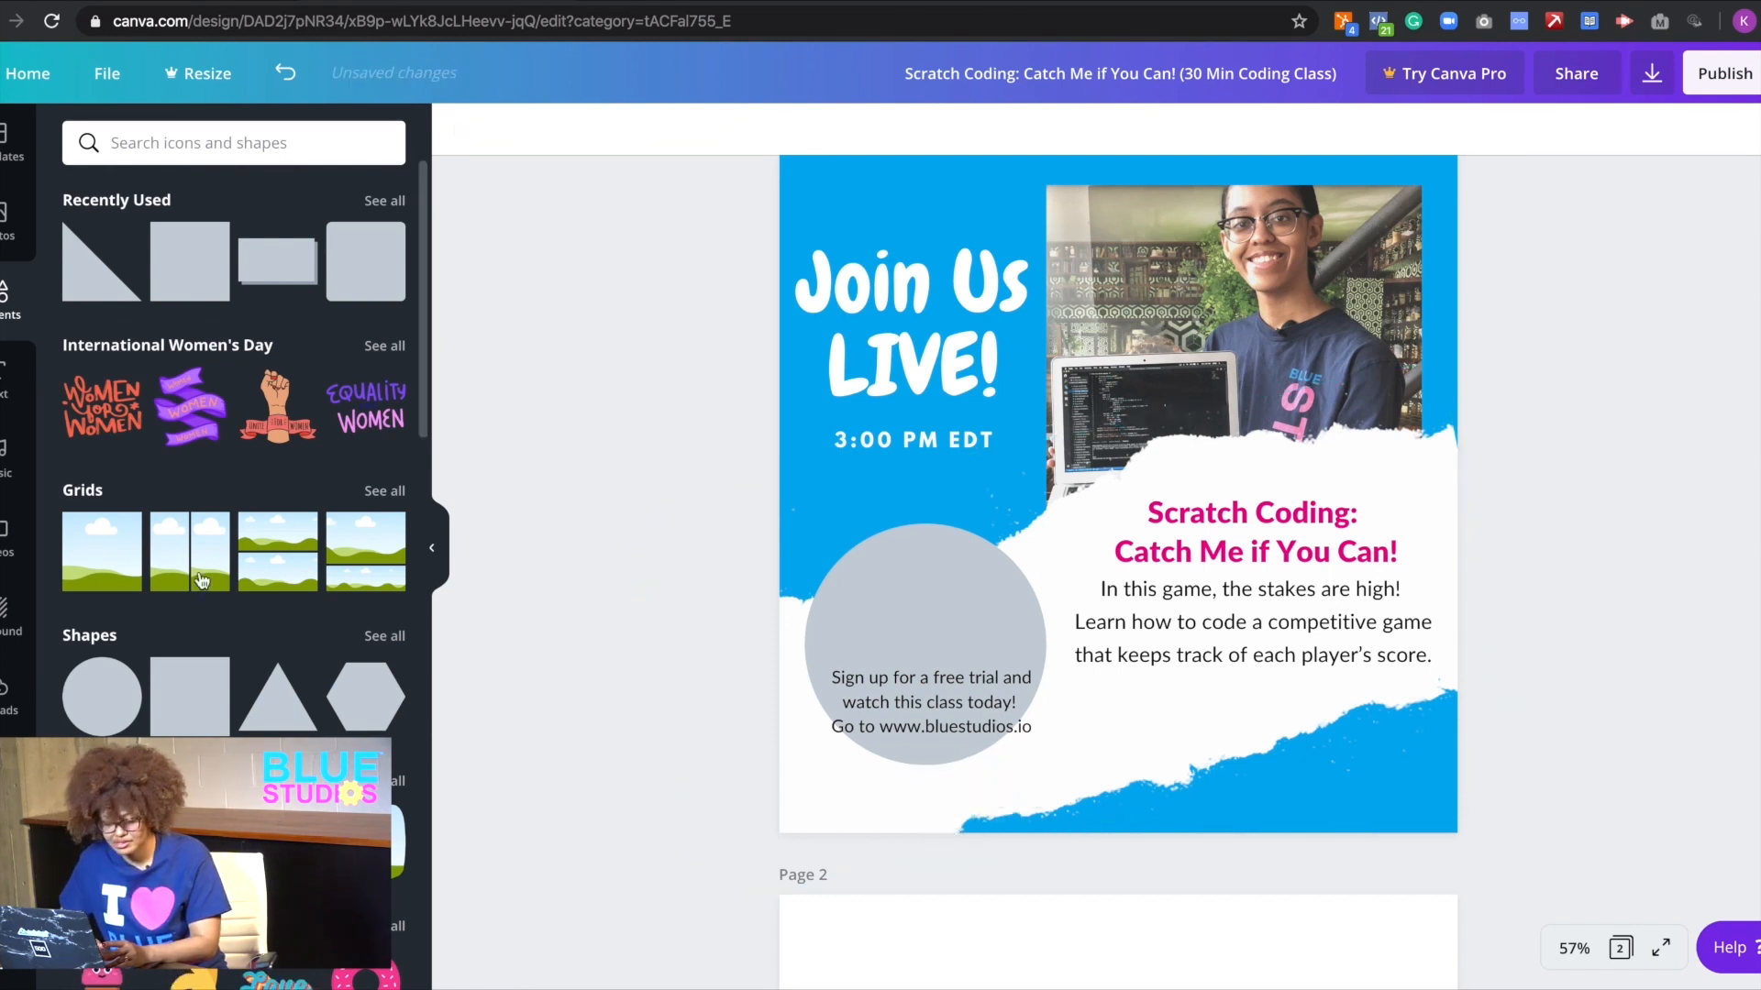
click(11, 692)
scroll(190, 413, down, 3)
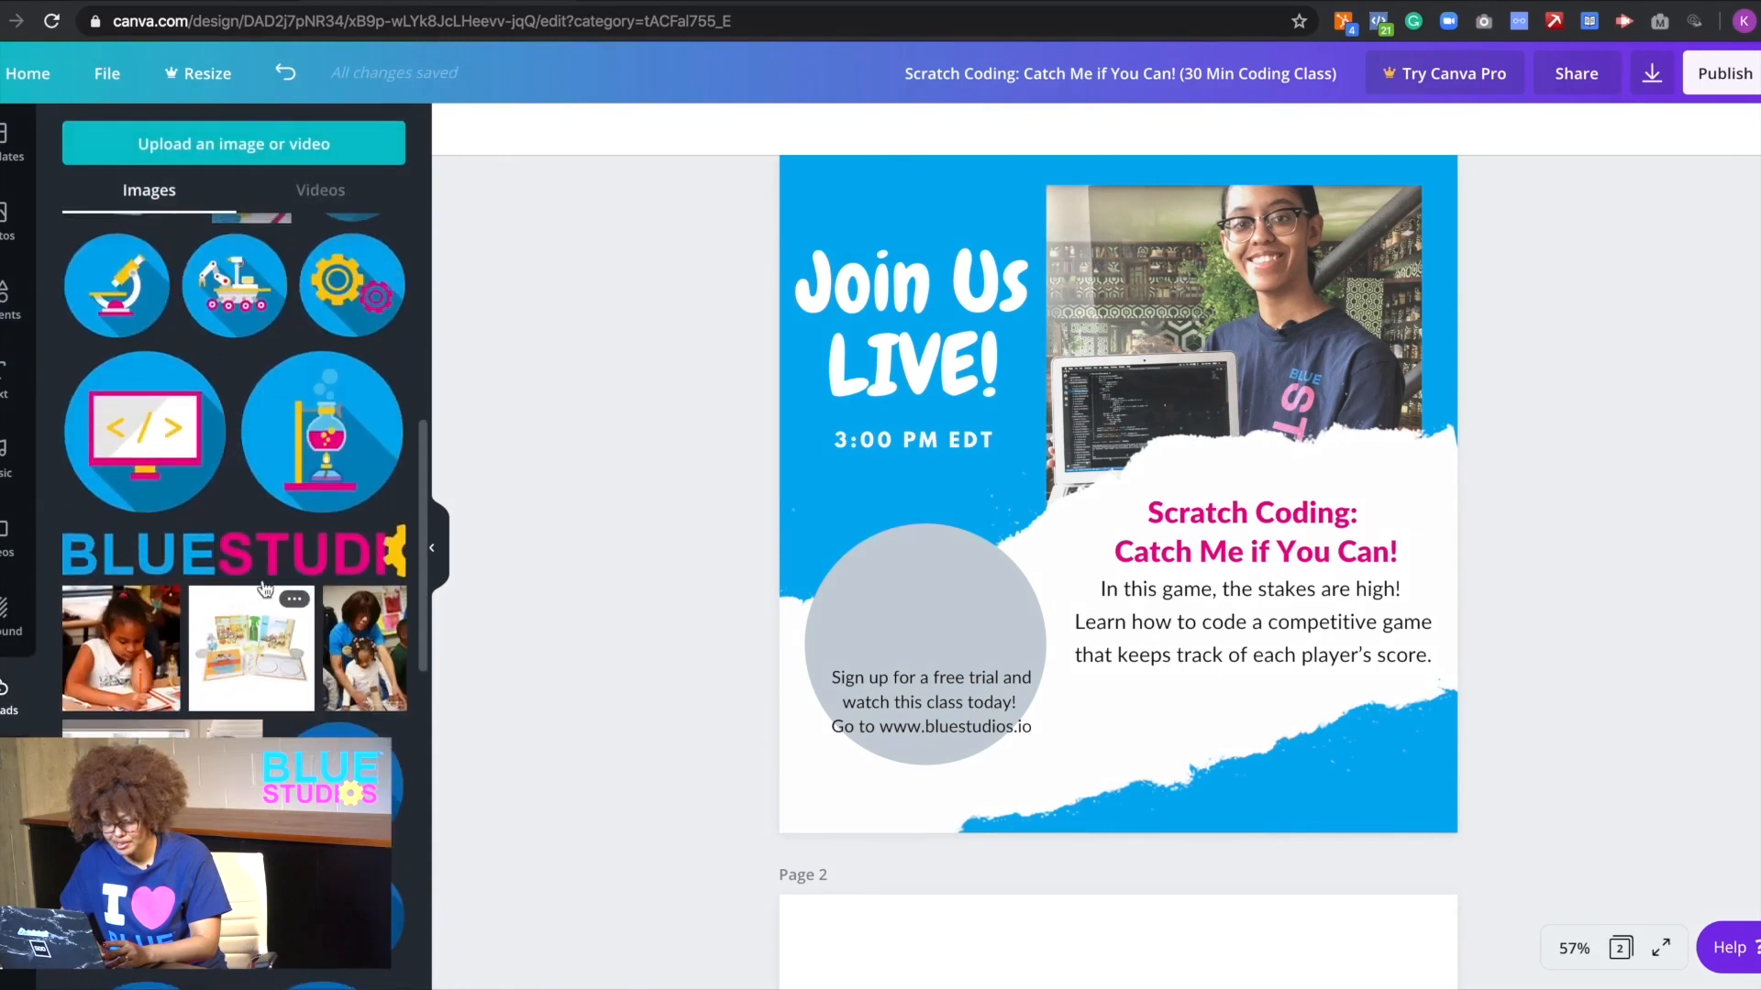
click(291, 550)
drag(1207, 524, 1109, 780)
key(ctrl+z)
drag(1369, 463, 1138, 493)
drag(1019, 567, 1014, 790)
click(970, 679)
drag(970, 678, 969, 631)
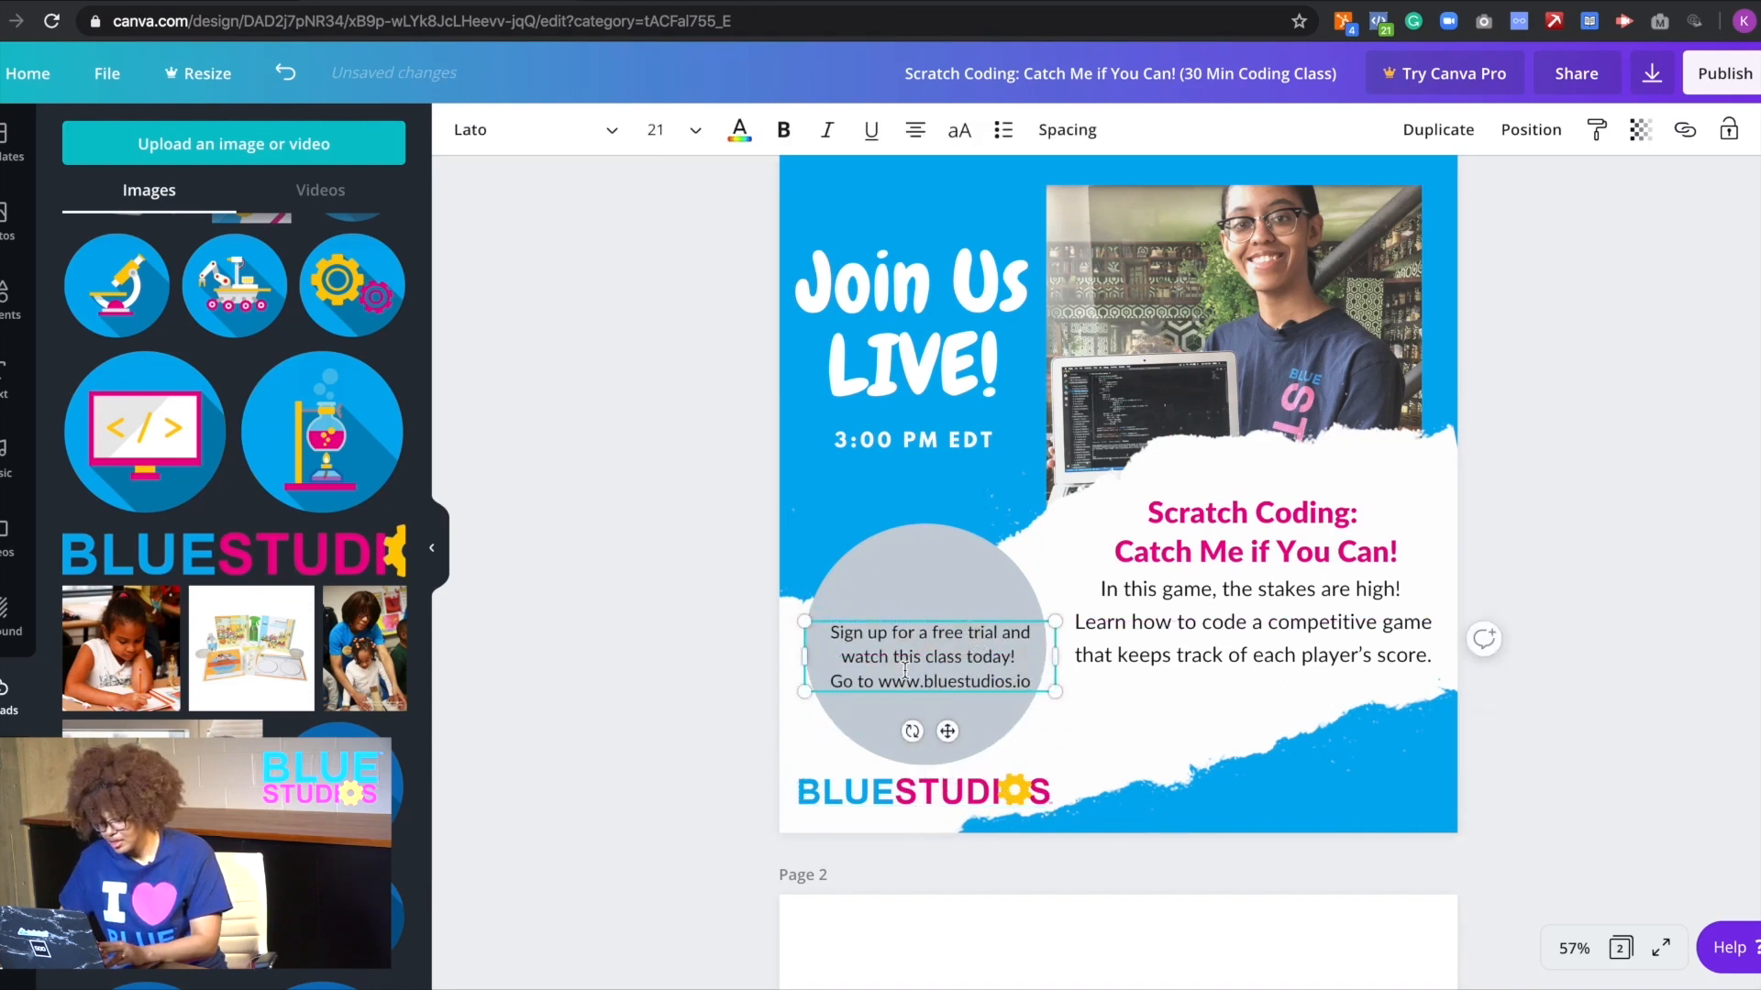
- Select the gray circle, switch to the InDesign style guide and copy the yellow hex code #ffcb05
click(961, 550)
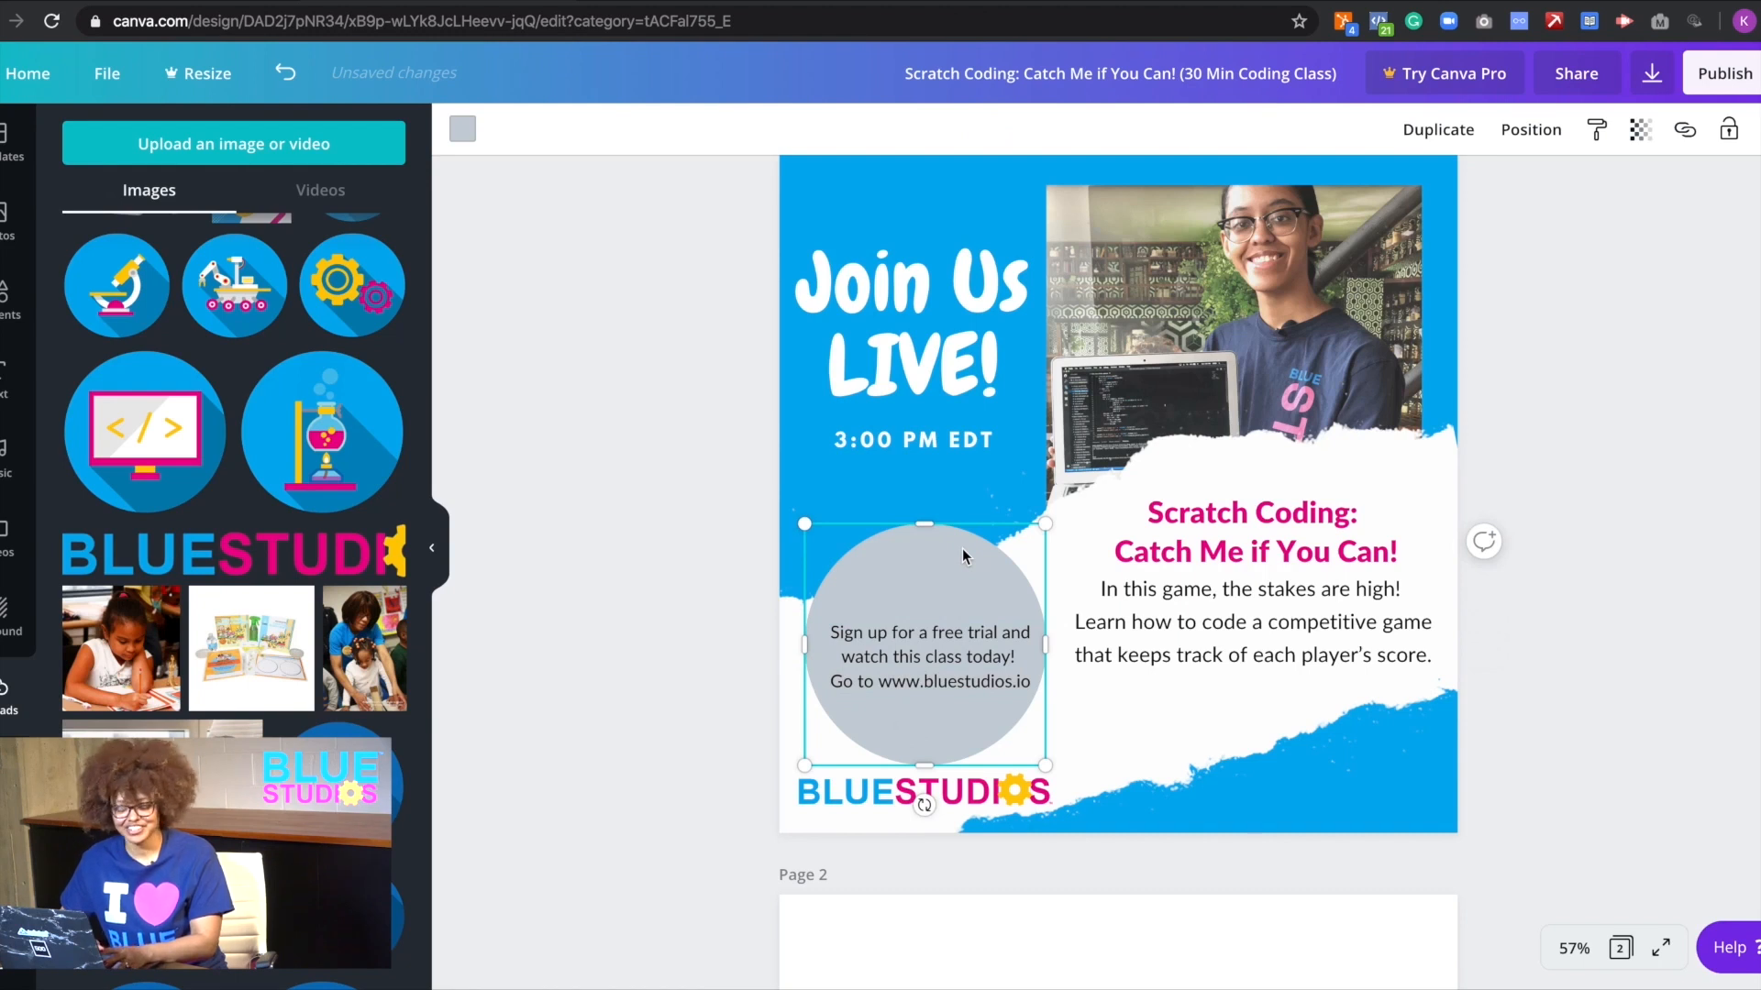
key(super+Tab)
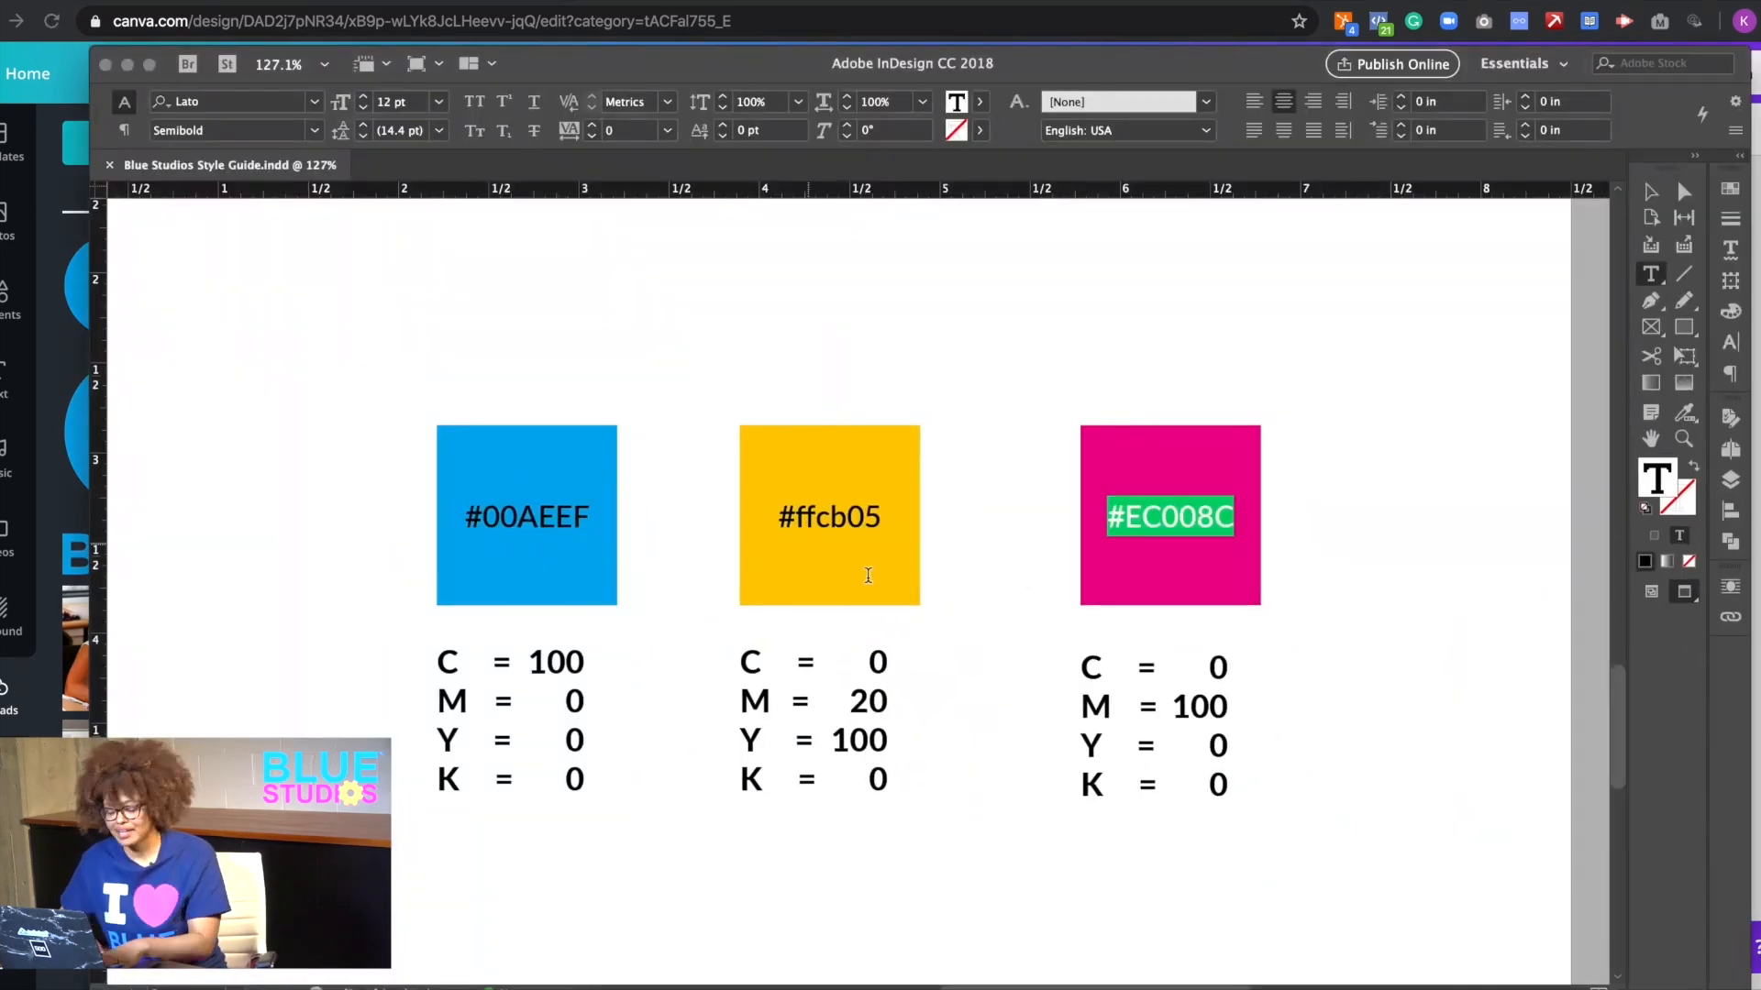
double_click(855, 516)
key(ctrl+c)
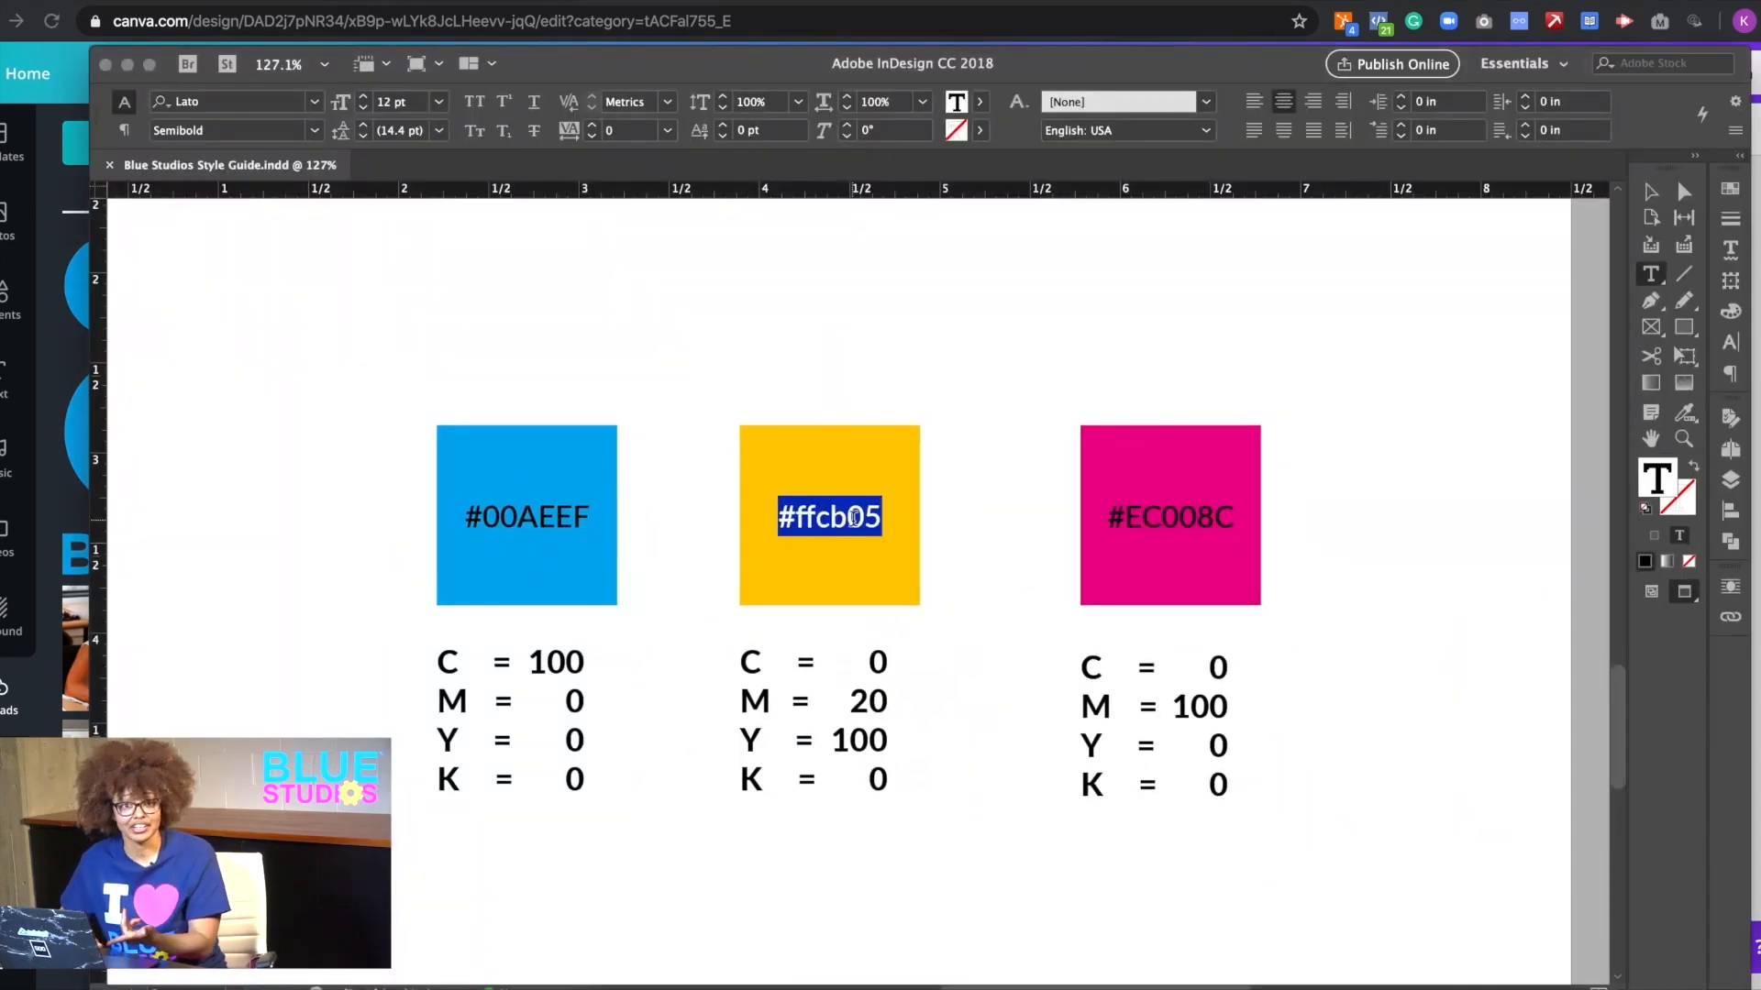
- Switch back to Canva and fill the circle with the copied color #ffcb05
key(super+Tab)
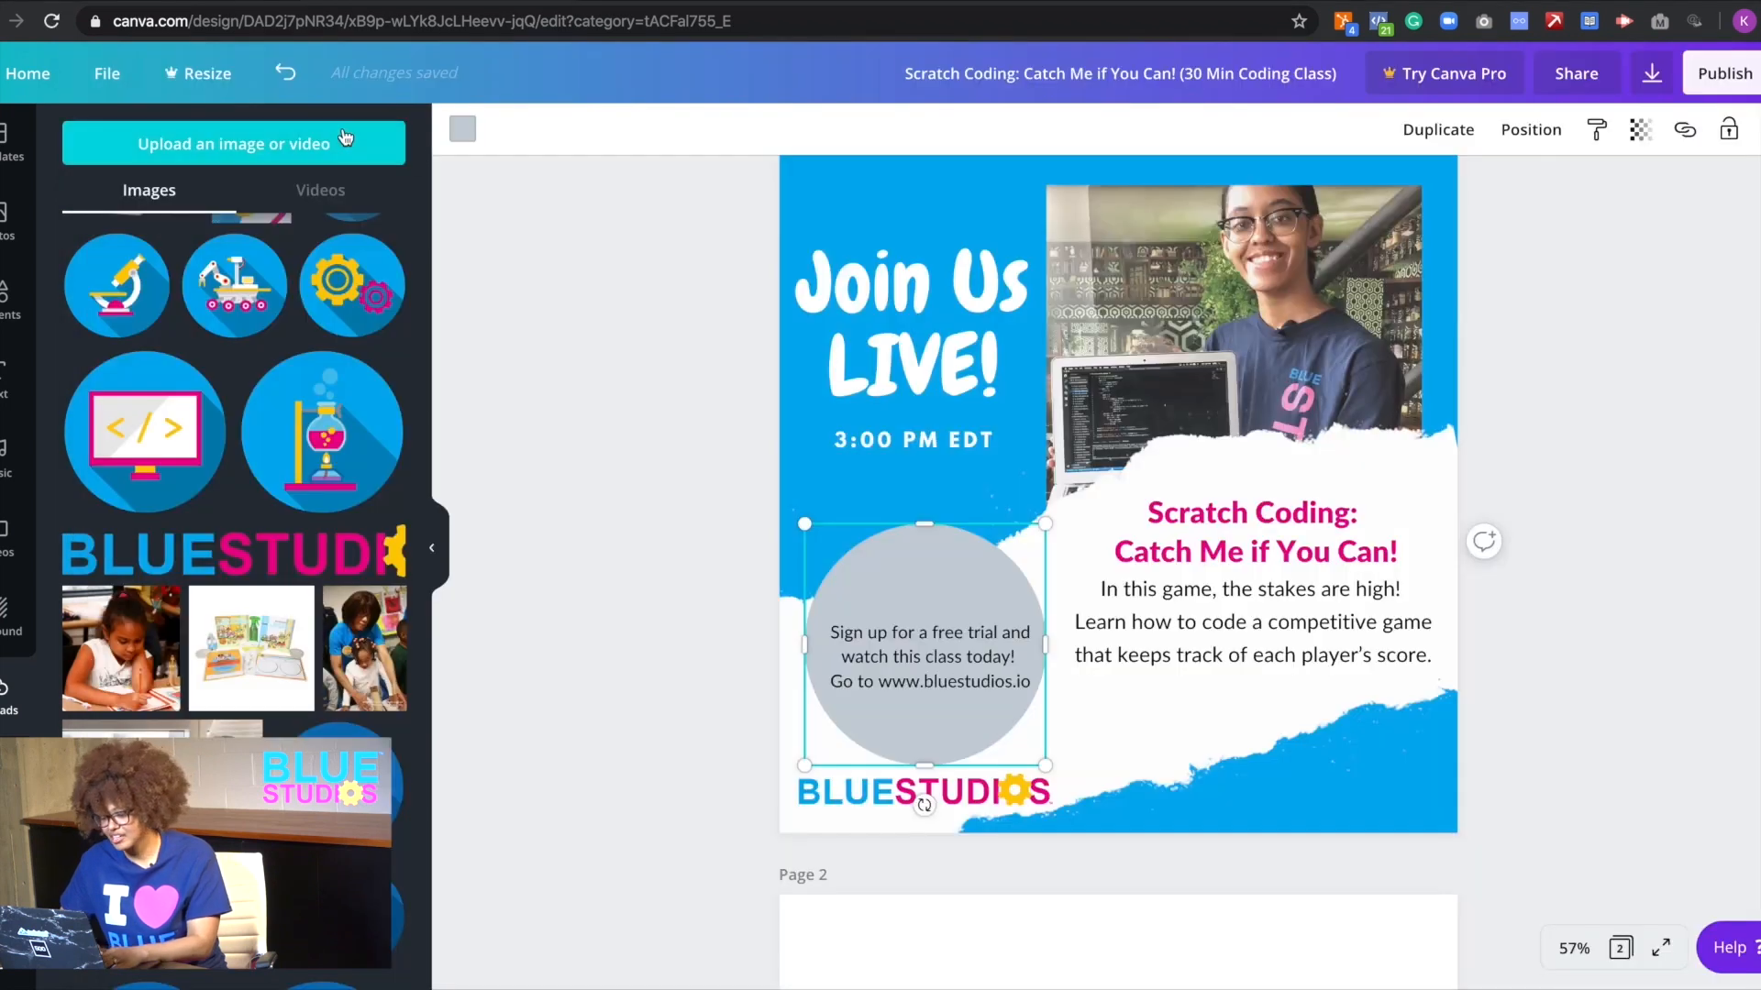
click(462, 129)
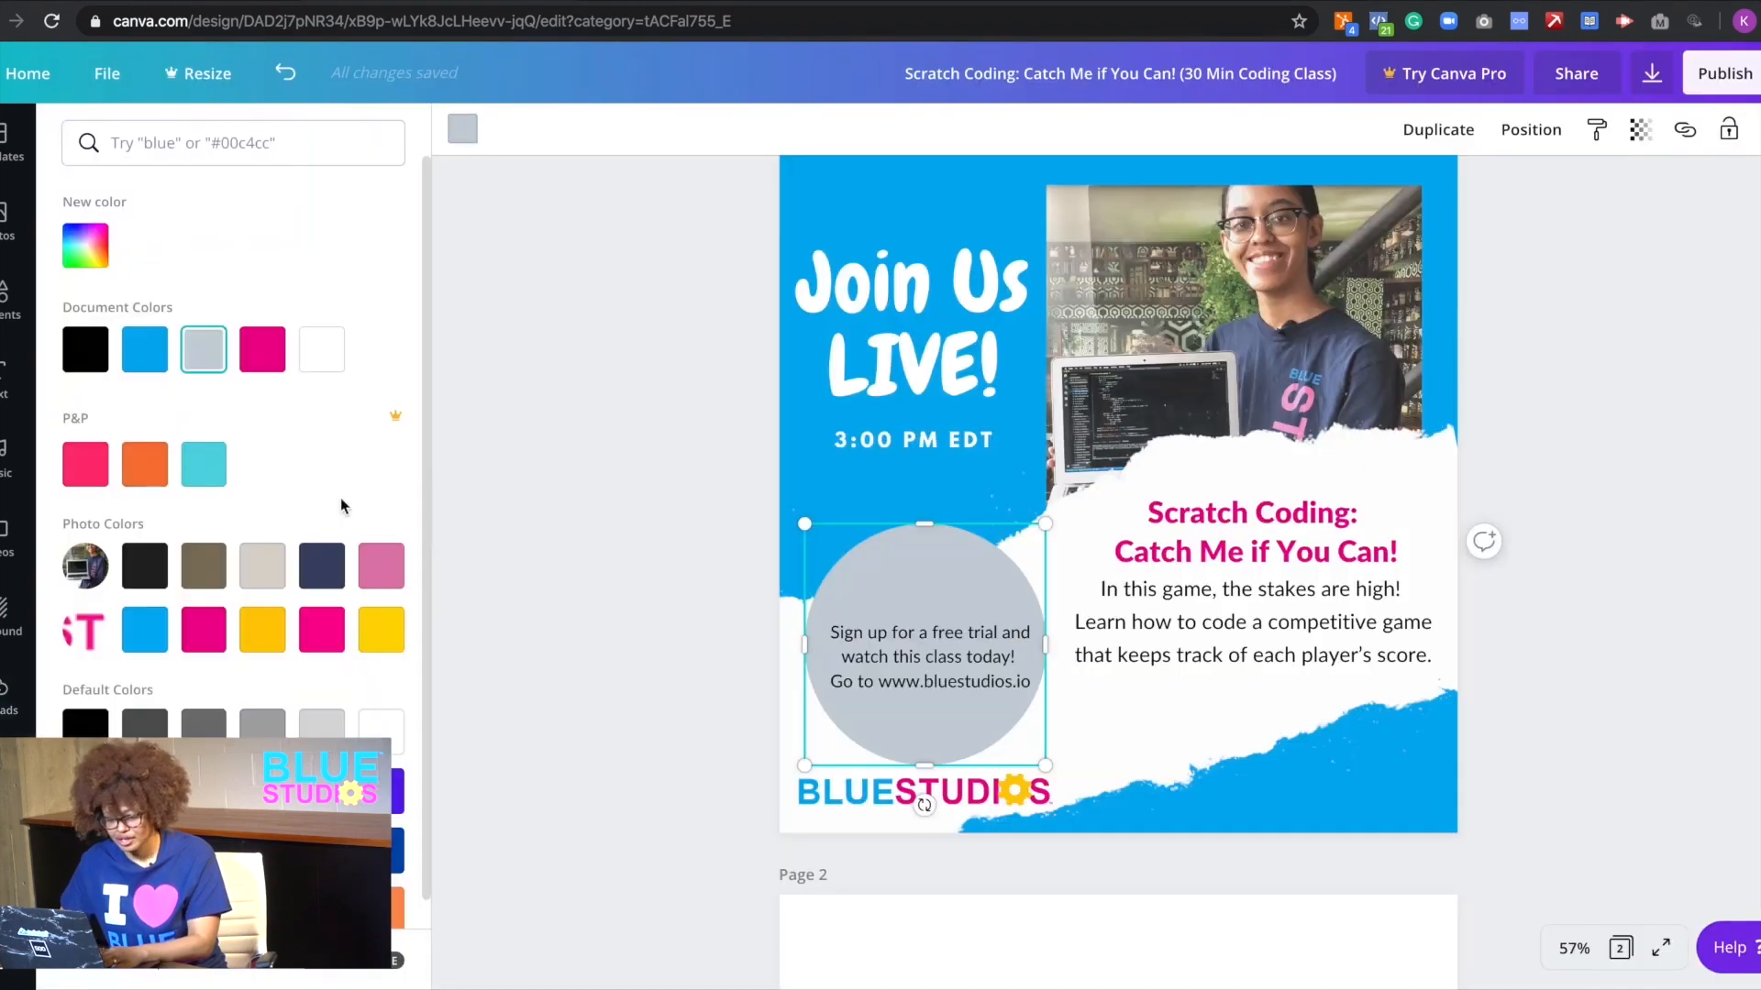
click(86, 246)
key(ctrl+v)
key(Return)
click(920, 647)
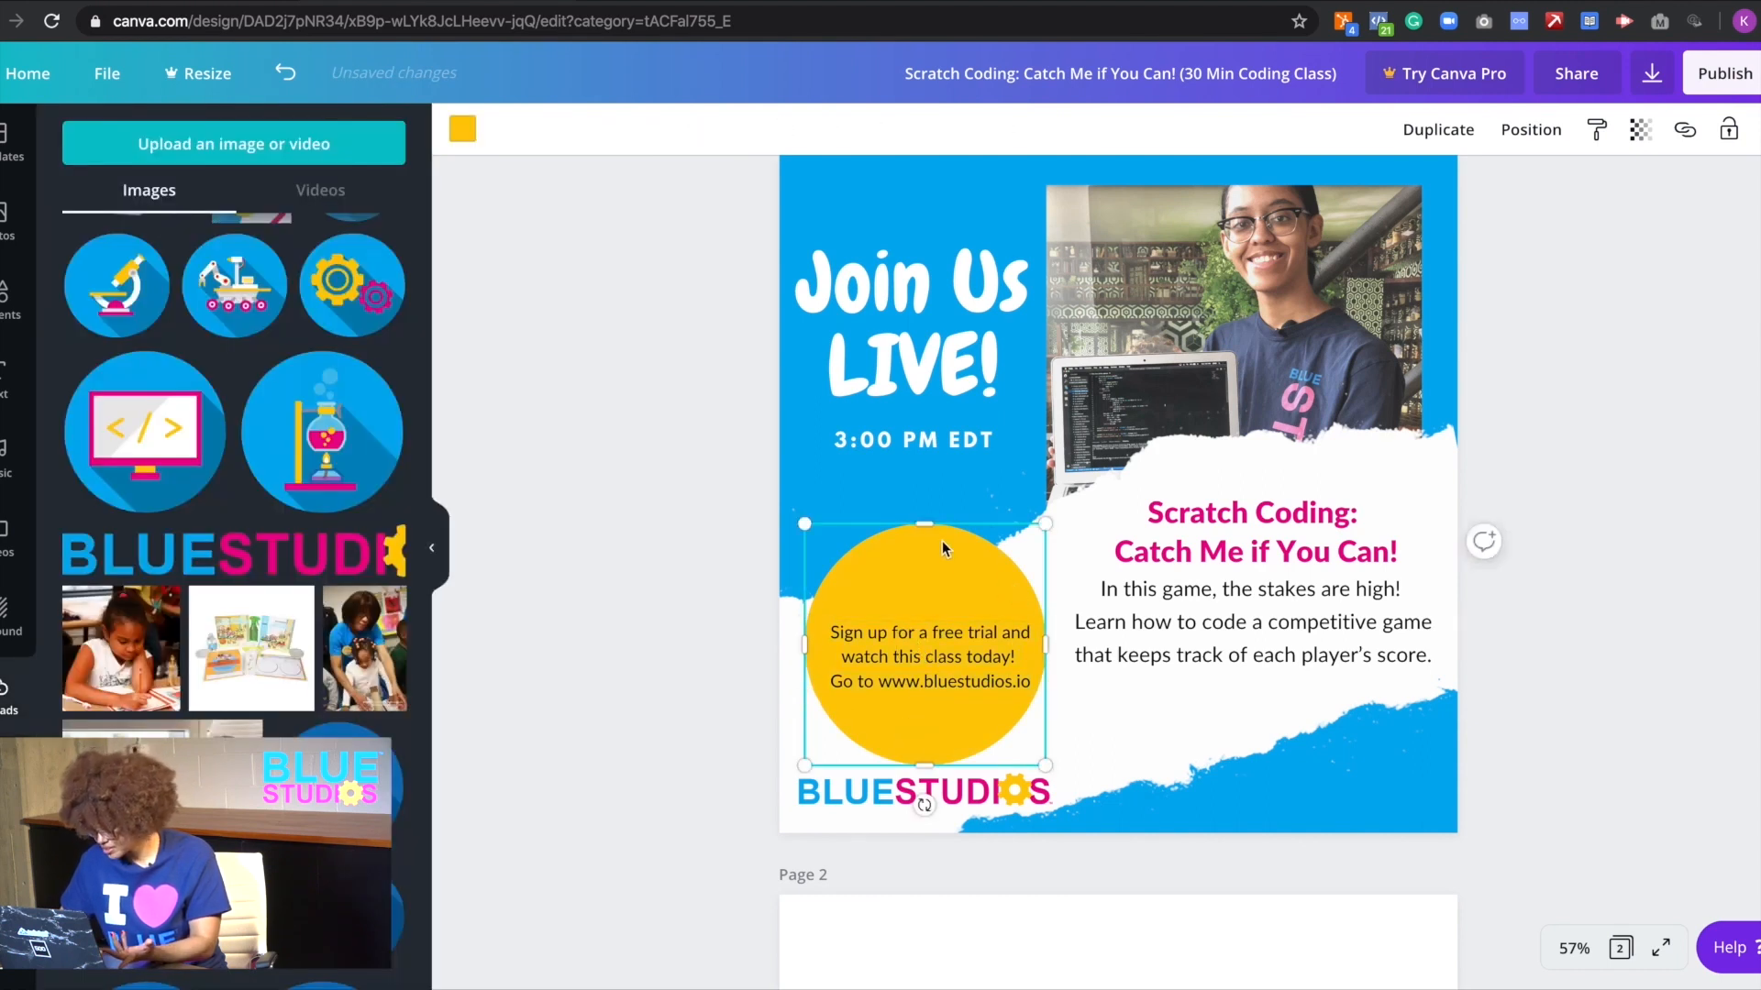
- Narrow the sign-up text box to fit within the yellow circle and move it slightly up and right
drag(1068, 657, 1022, 659)
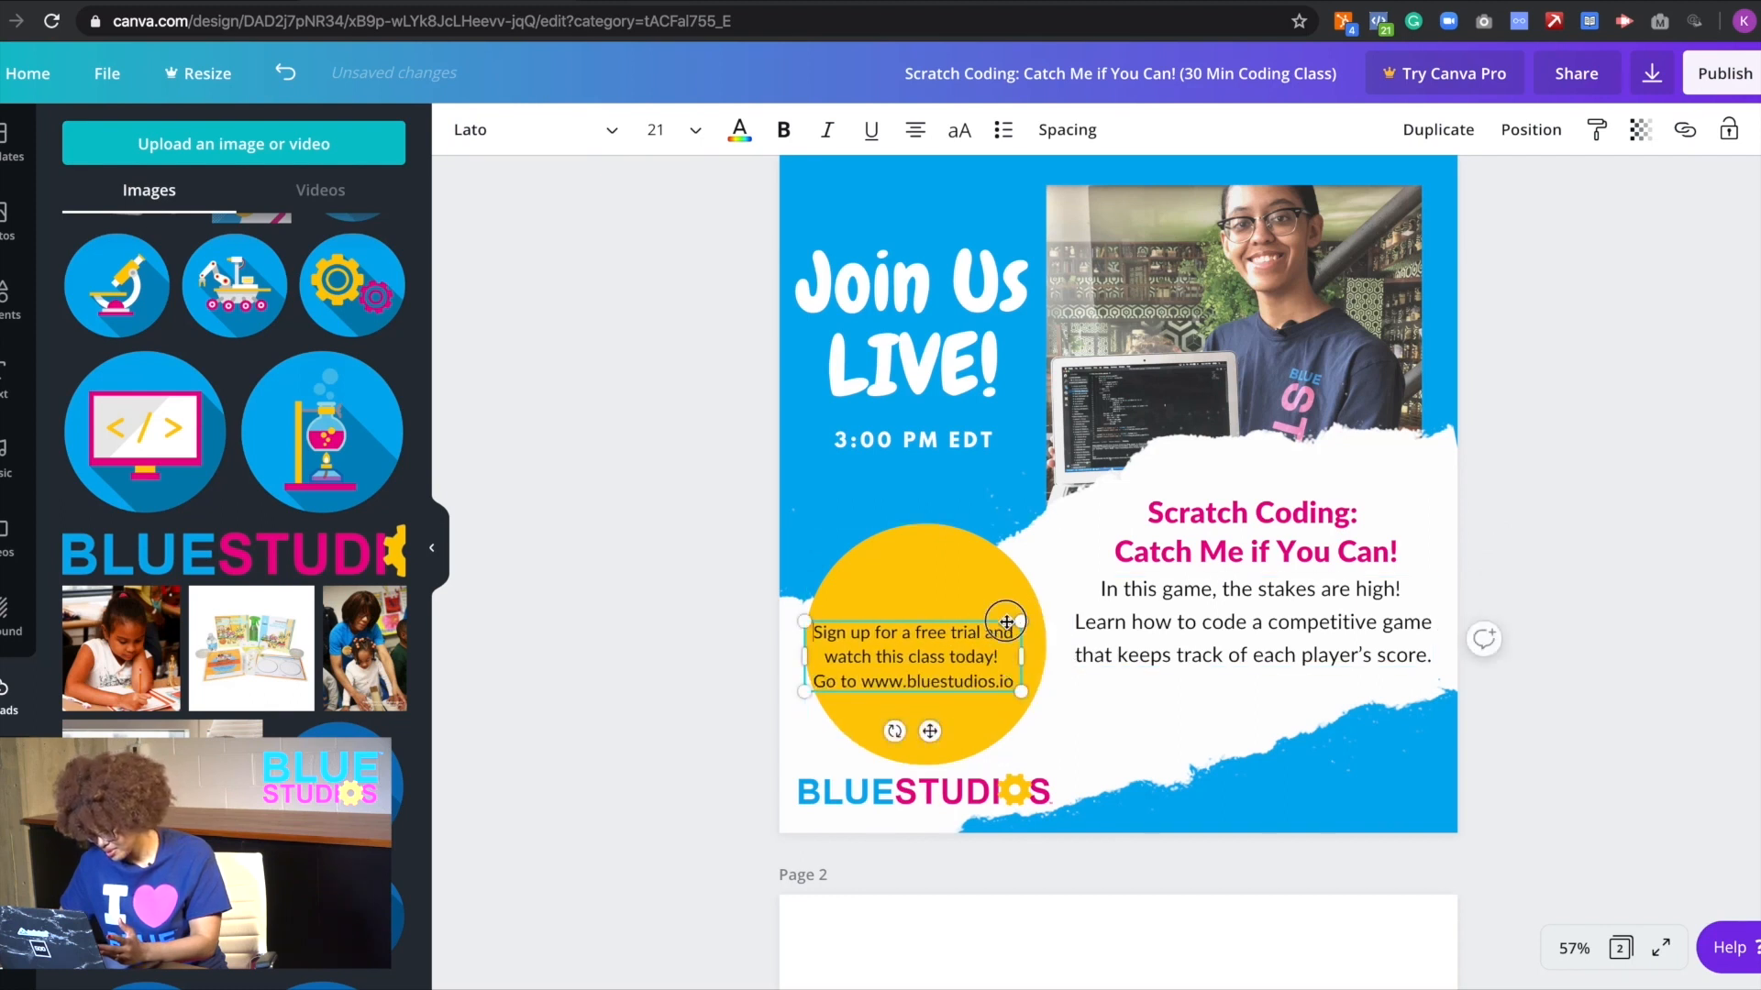
drag(1015, 623, 1027, 611)
click(980, 597)
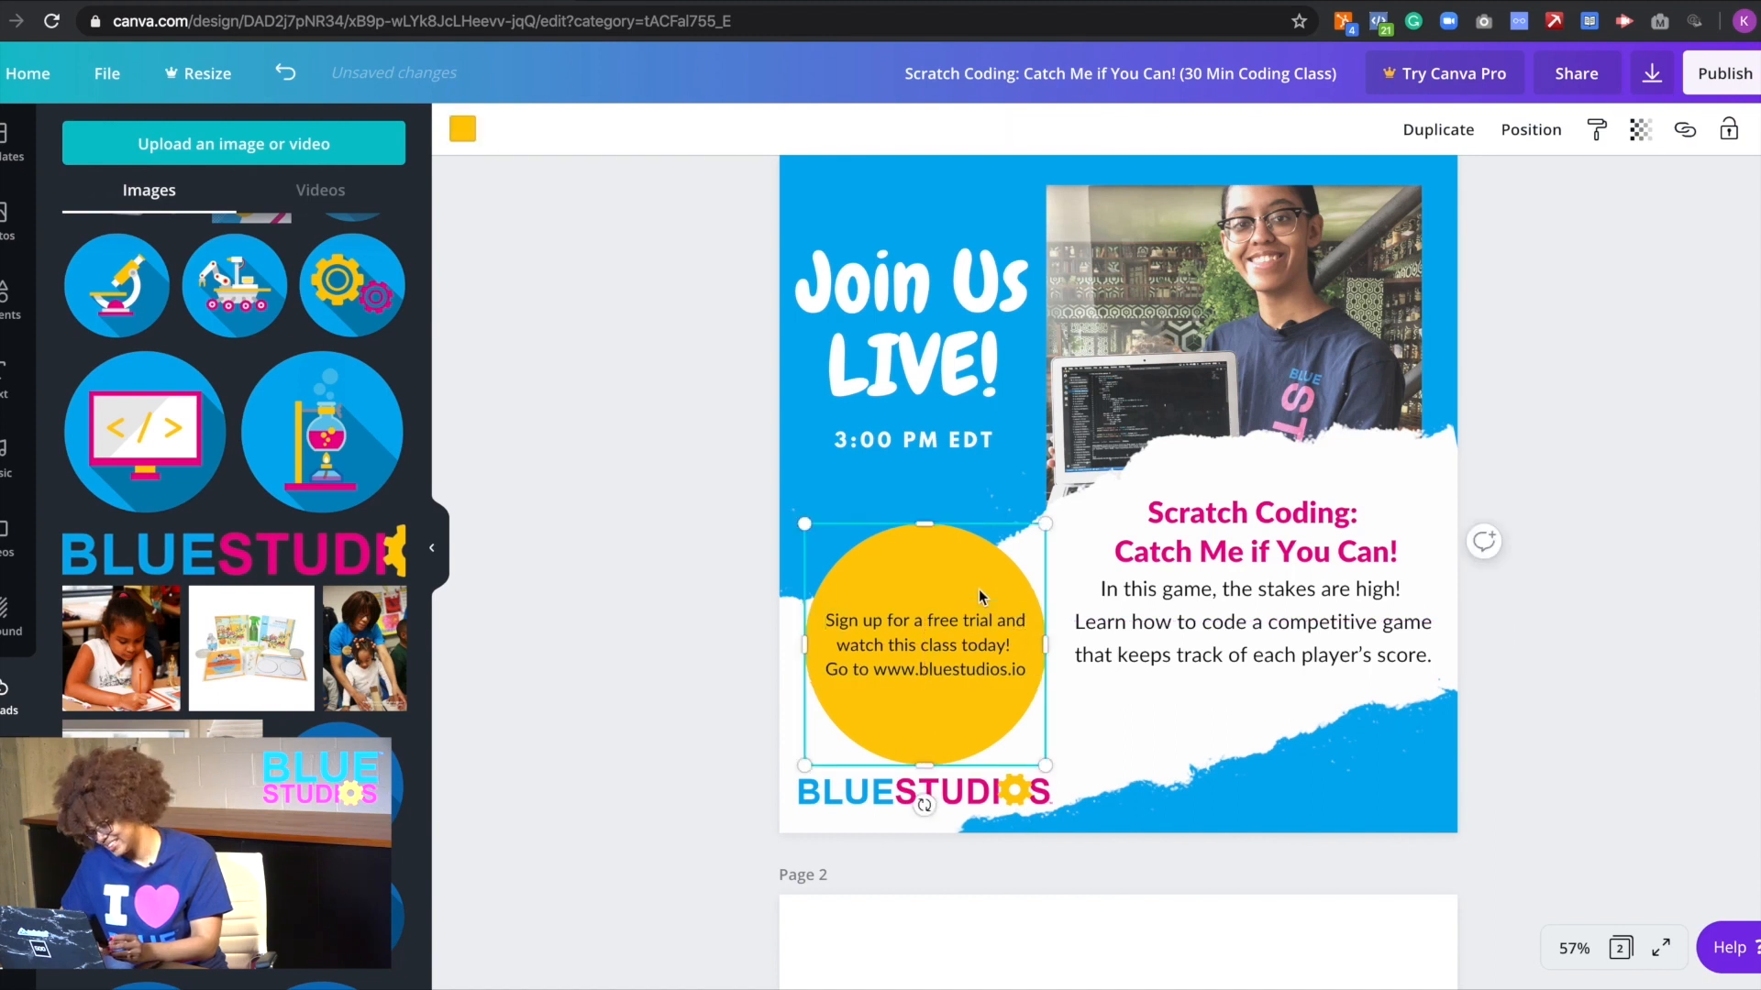
- Make all of the sign-up text in the yellow circle bold
double_click(882, 634)
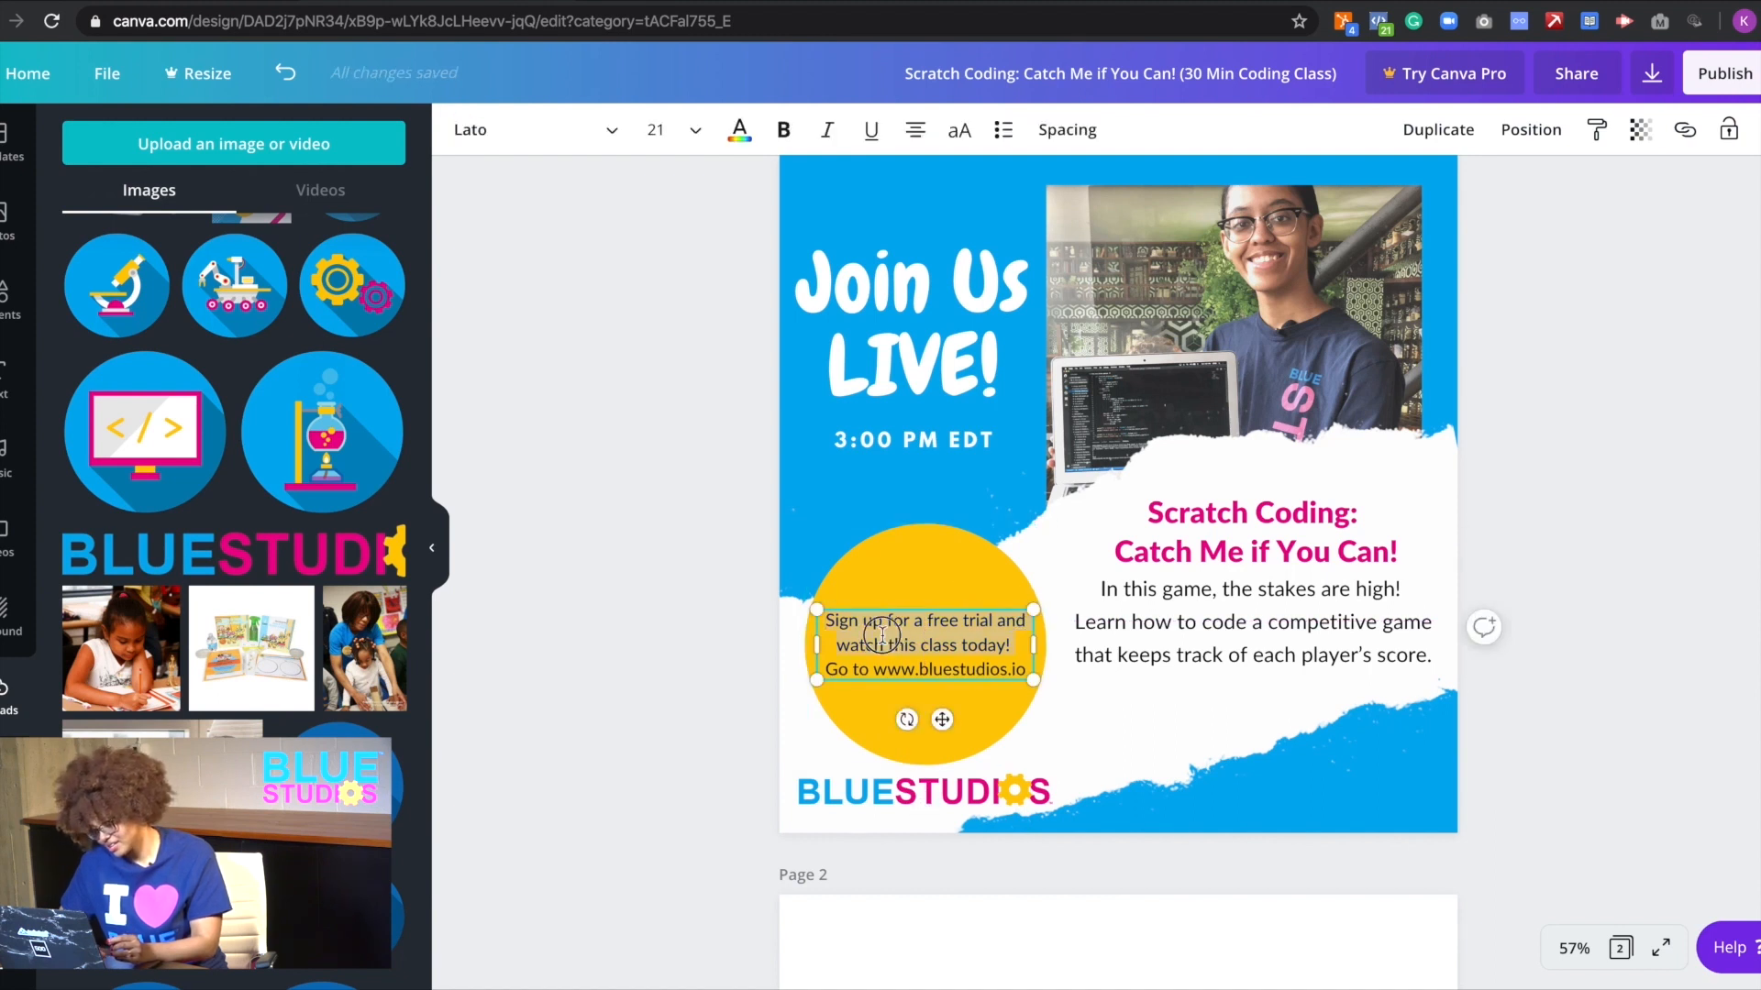
key(ctrl+b)
key(ctrl+b)
click(737, 726)
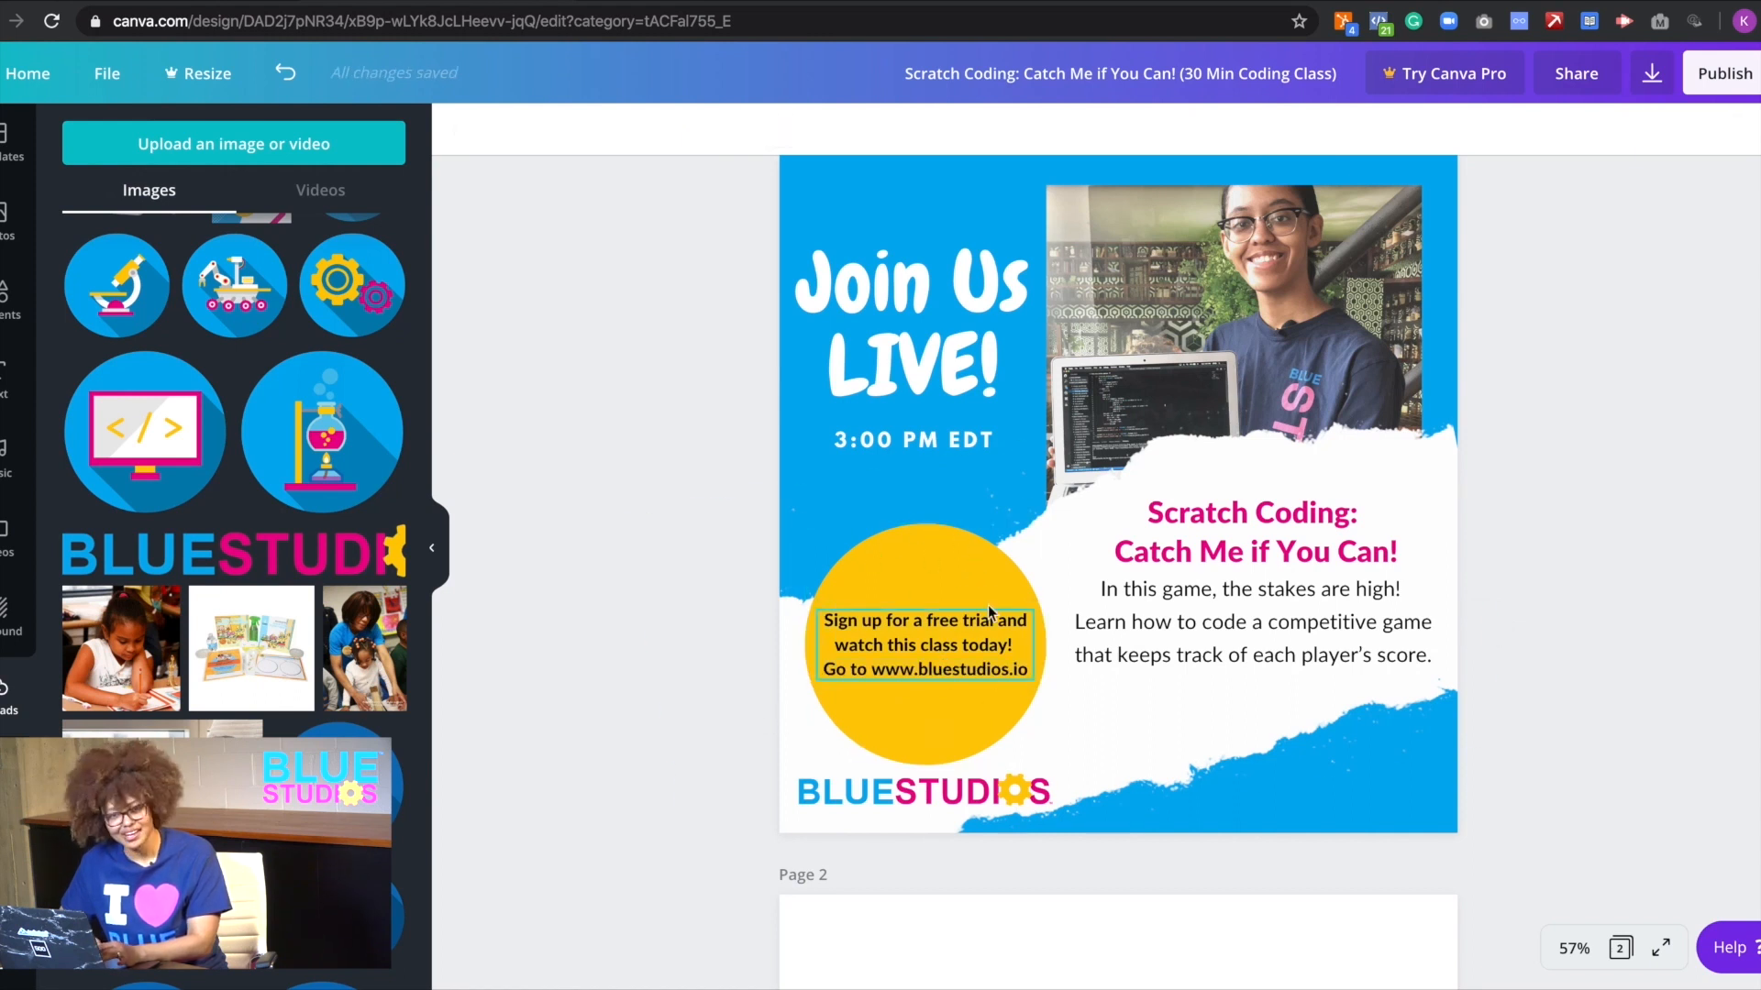
- Enlarge the pink class heading slightly and move the class description down a little to make room for it
click(925, 559)
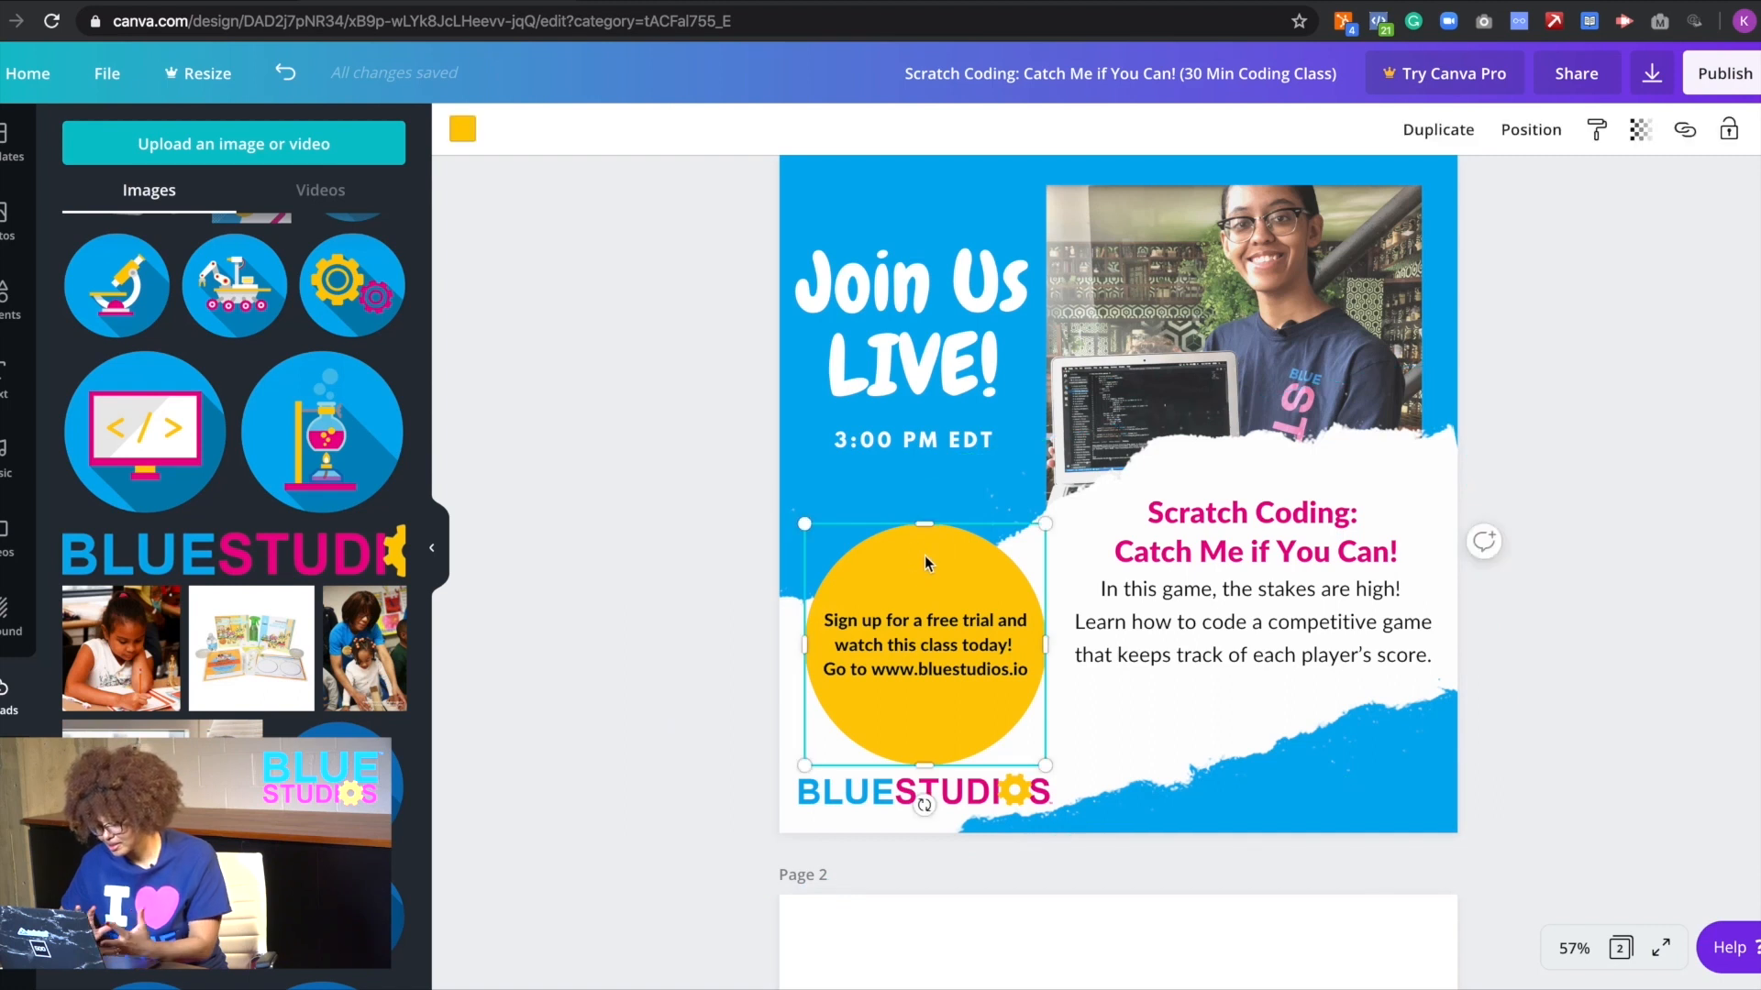
click(1202, 668)
click(1206, 674)
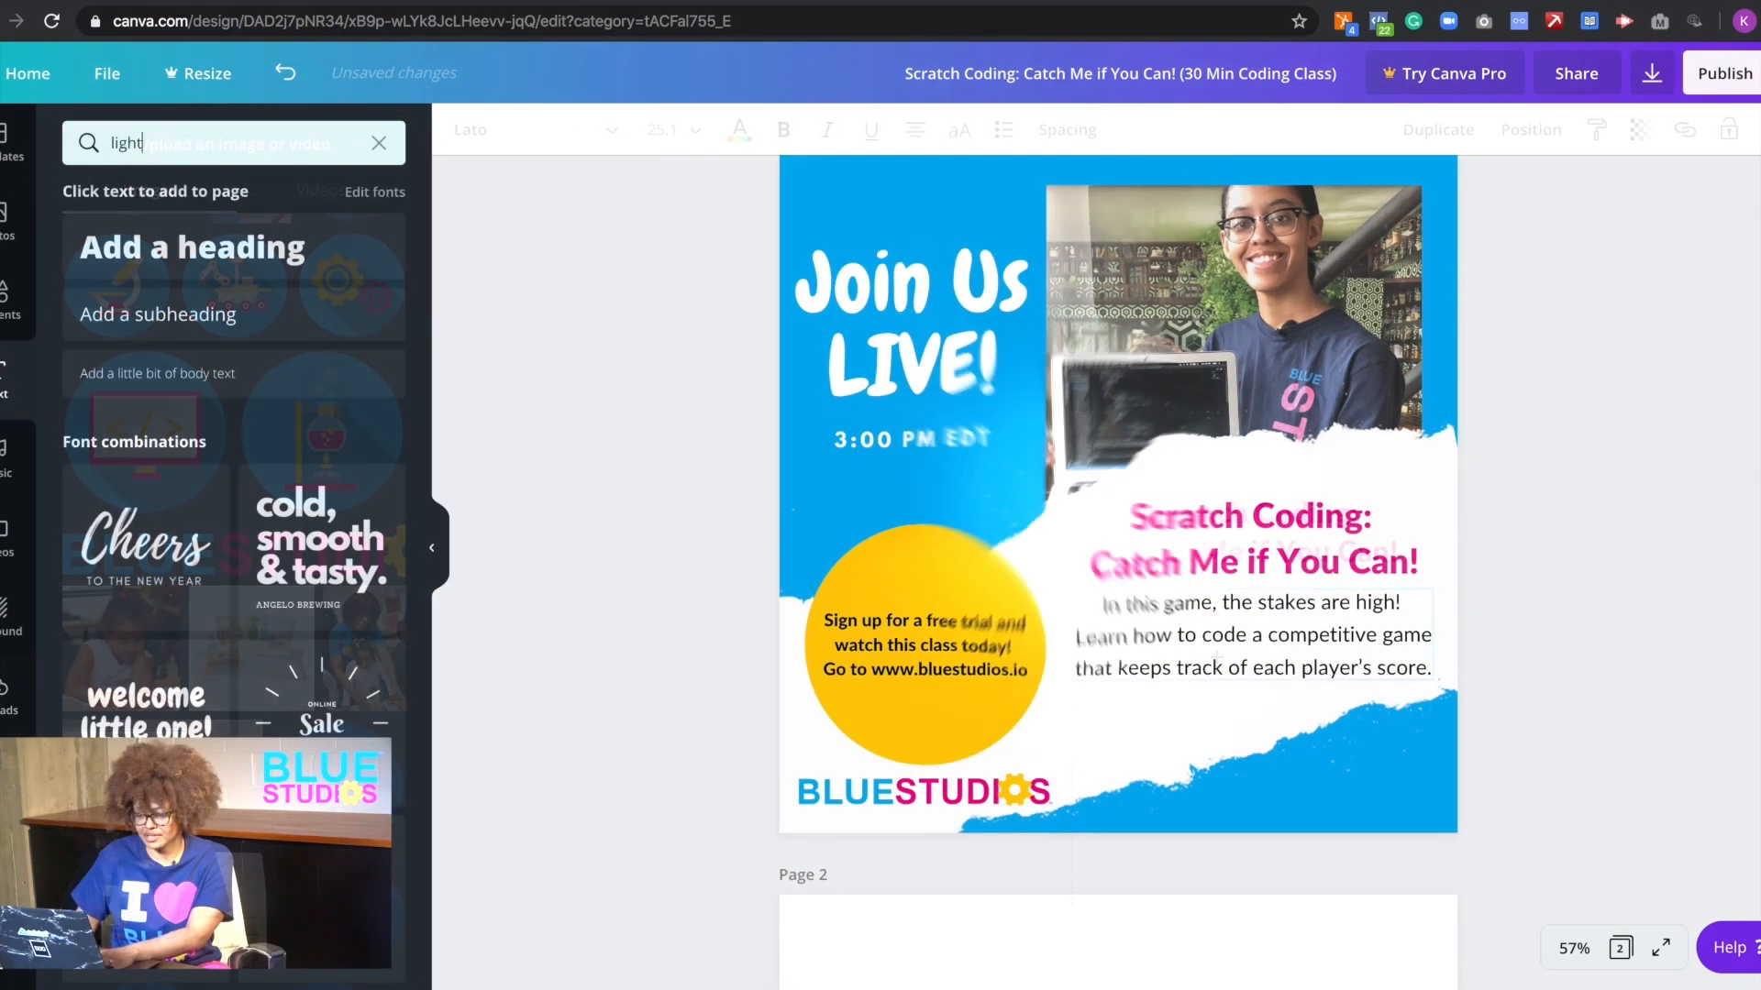
text(bu)
text(lb)
key(Return)
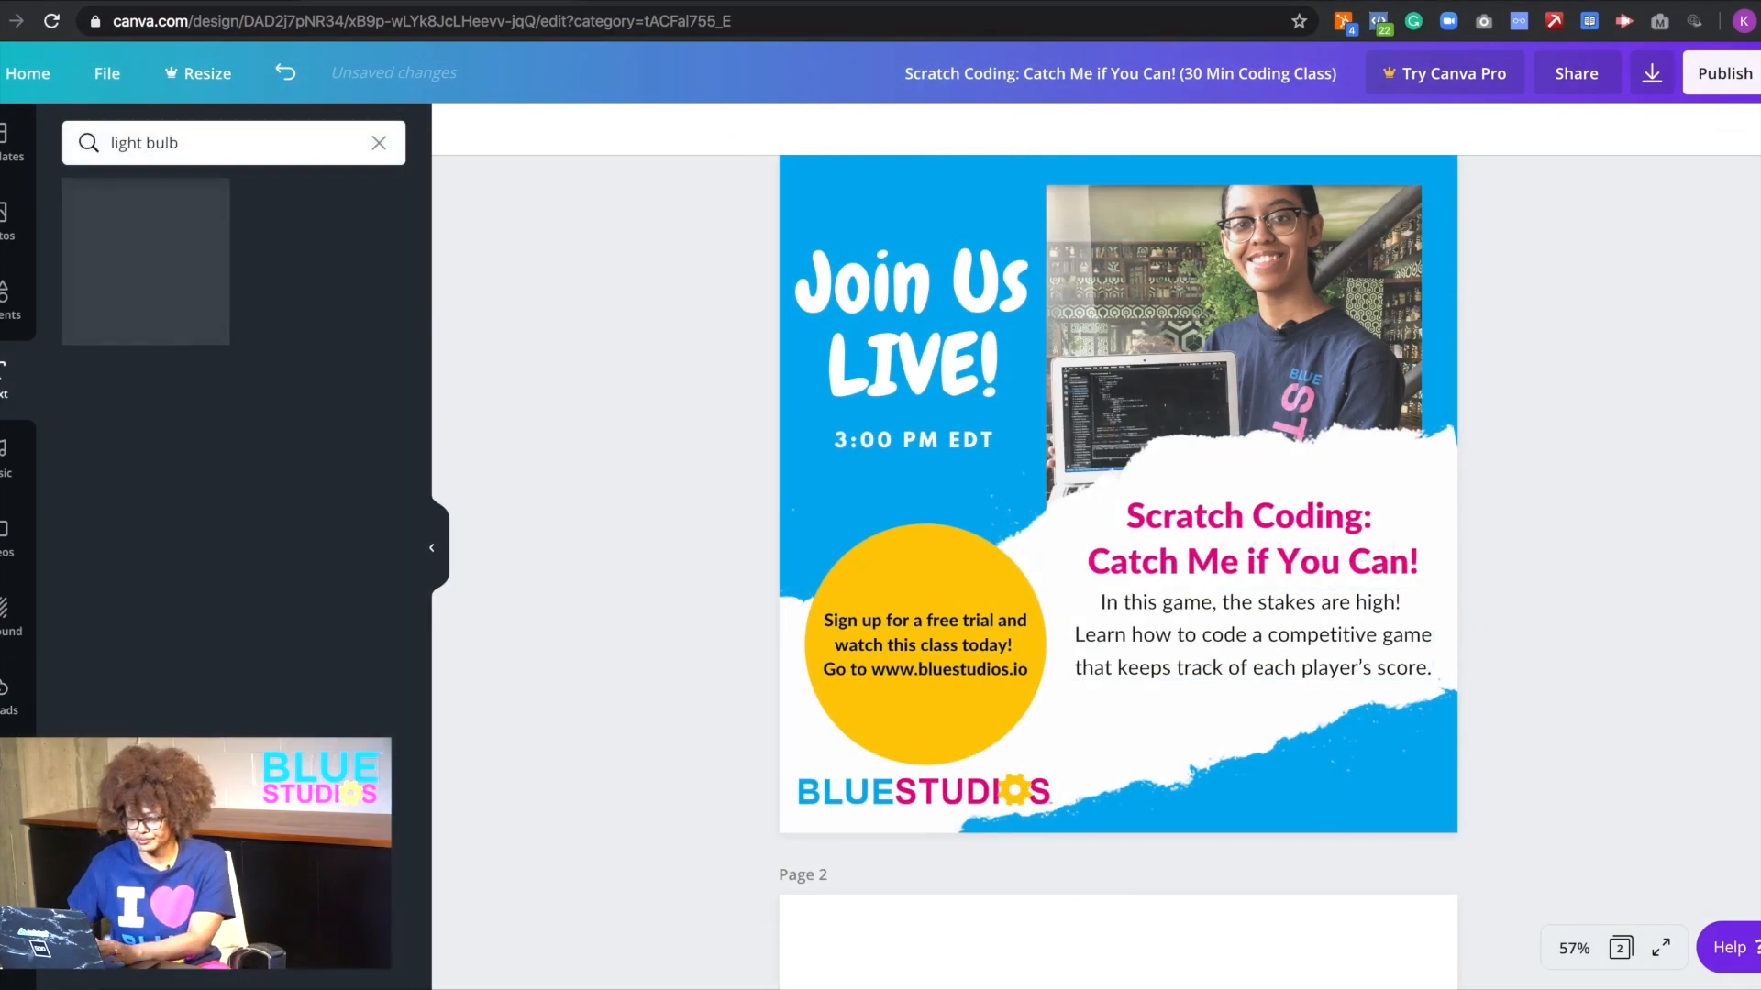
drag(216, 146, 11, 197)
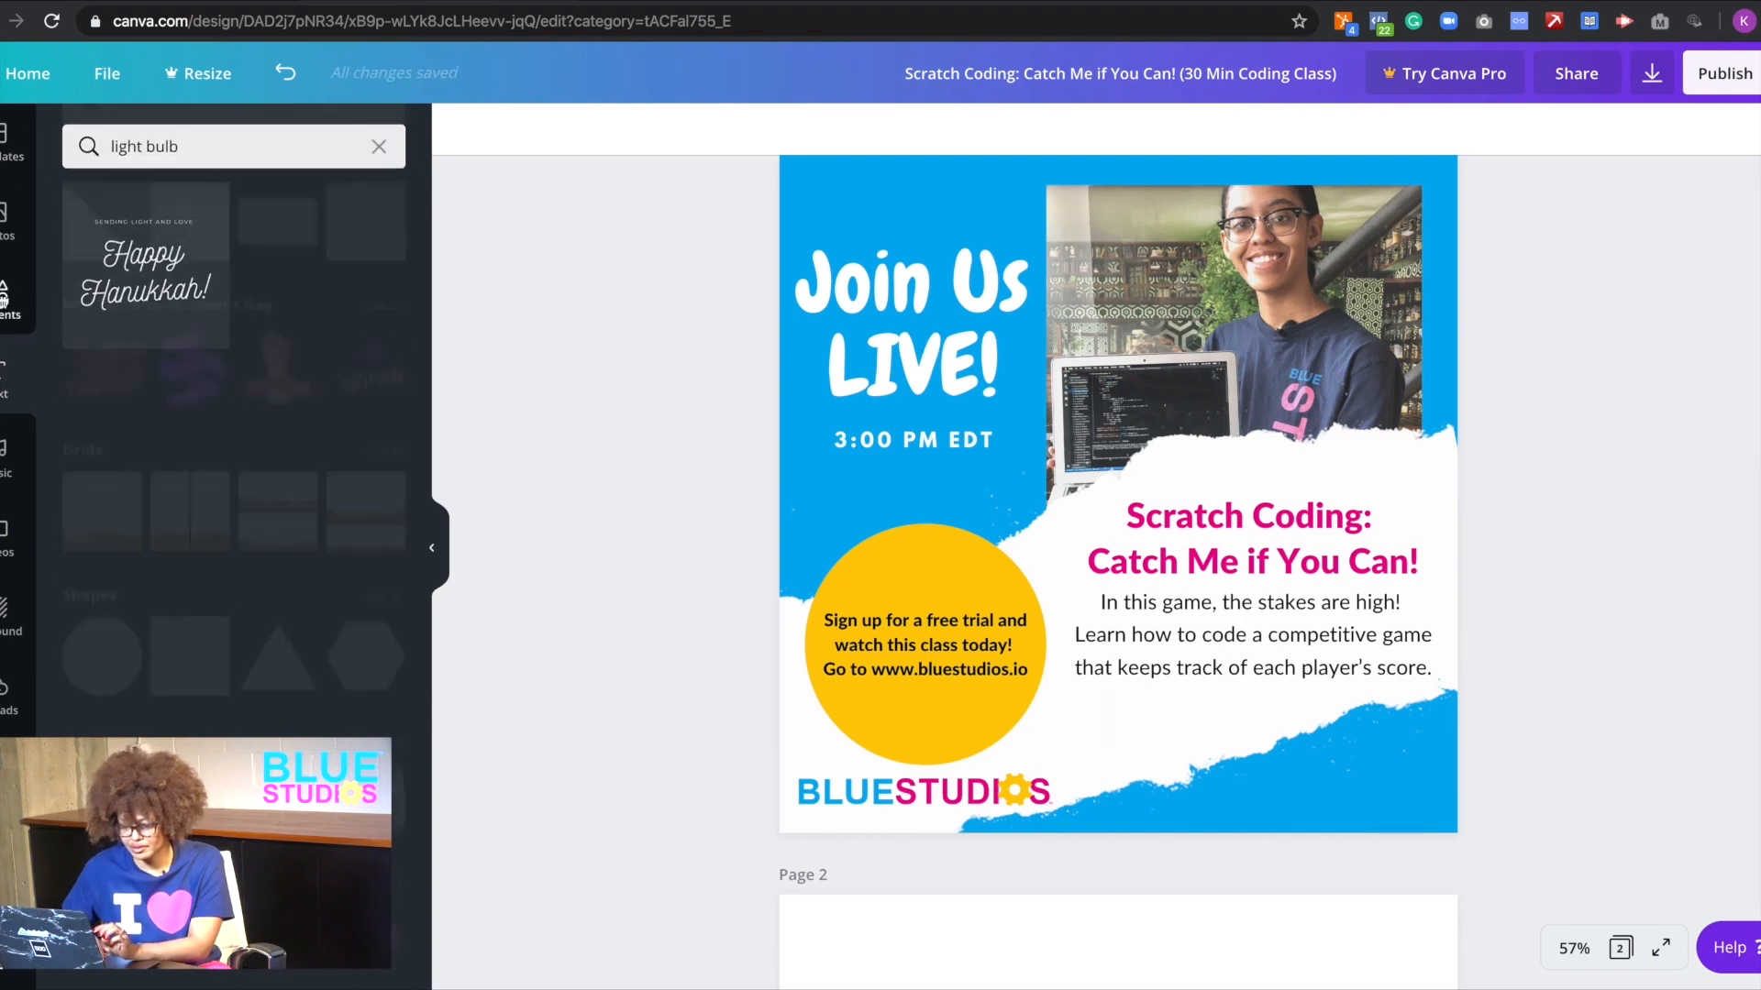
- Search the elements library for "bulb" and add the pale yellow light bulb with the light blue base to the page
click(11, 298)
click(216, 142)
text(bulb)
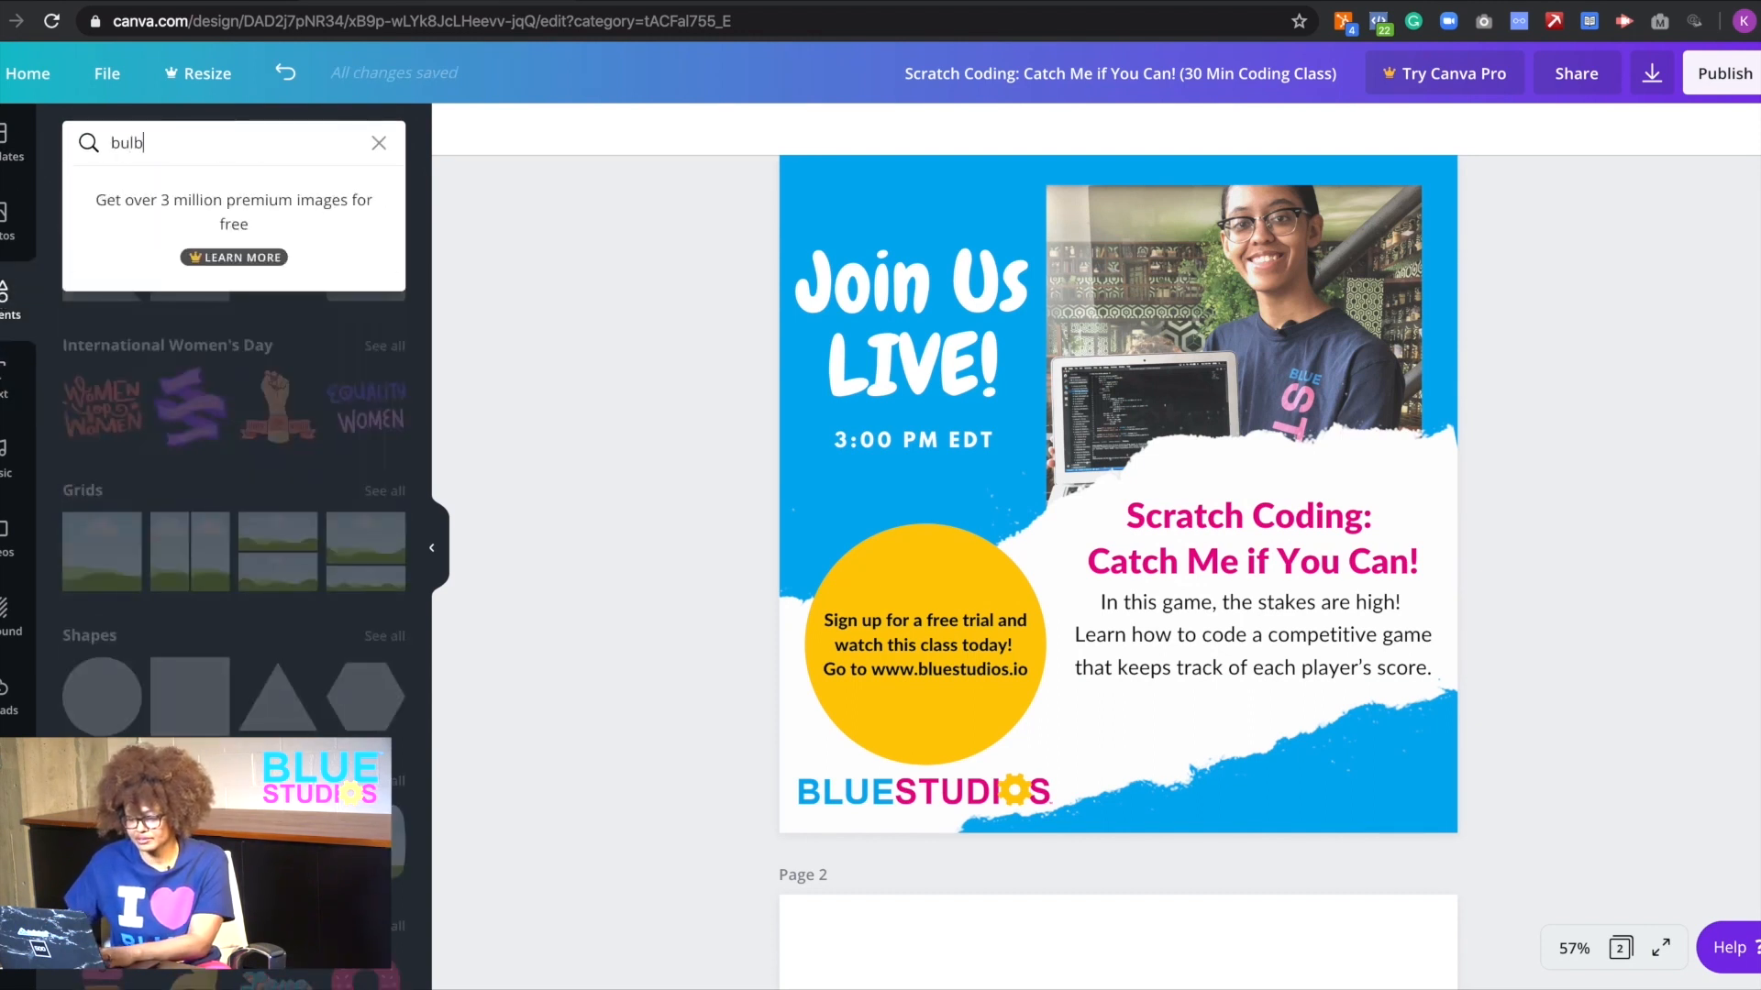
key(Return)
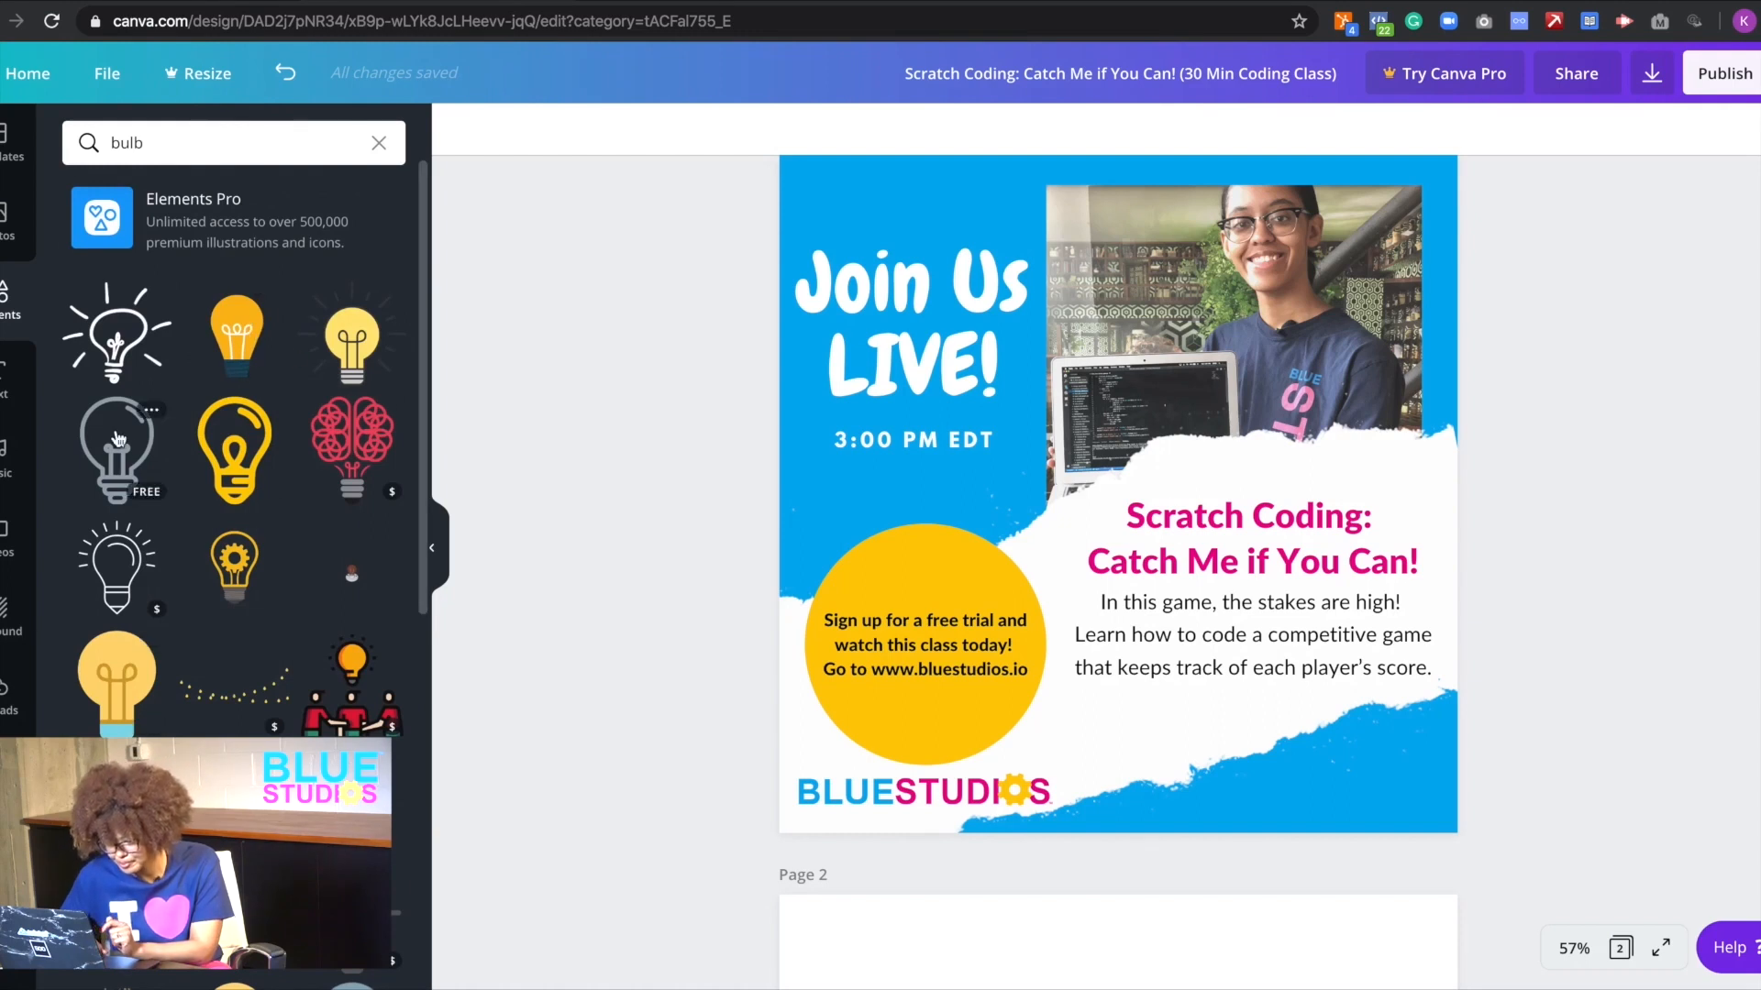
drag(135, 677, 1119, 495)
- Move the light bulb onto the upper edge of the yellow circle and shrink it to fit above the sign-up text
click(1067, 511)
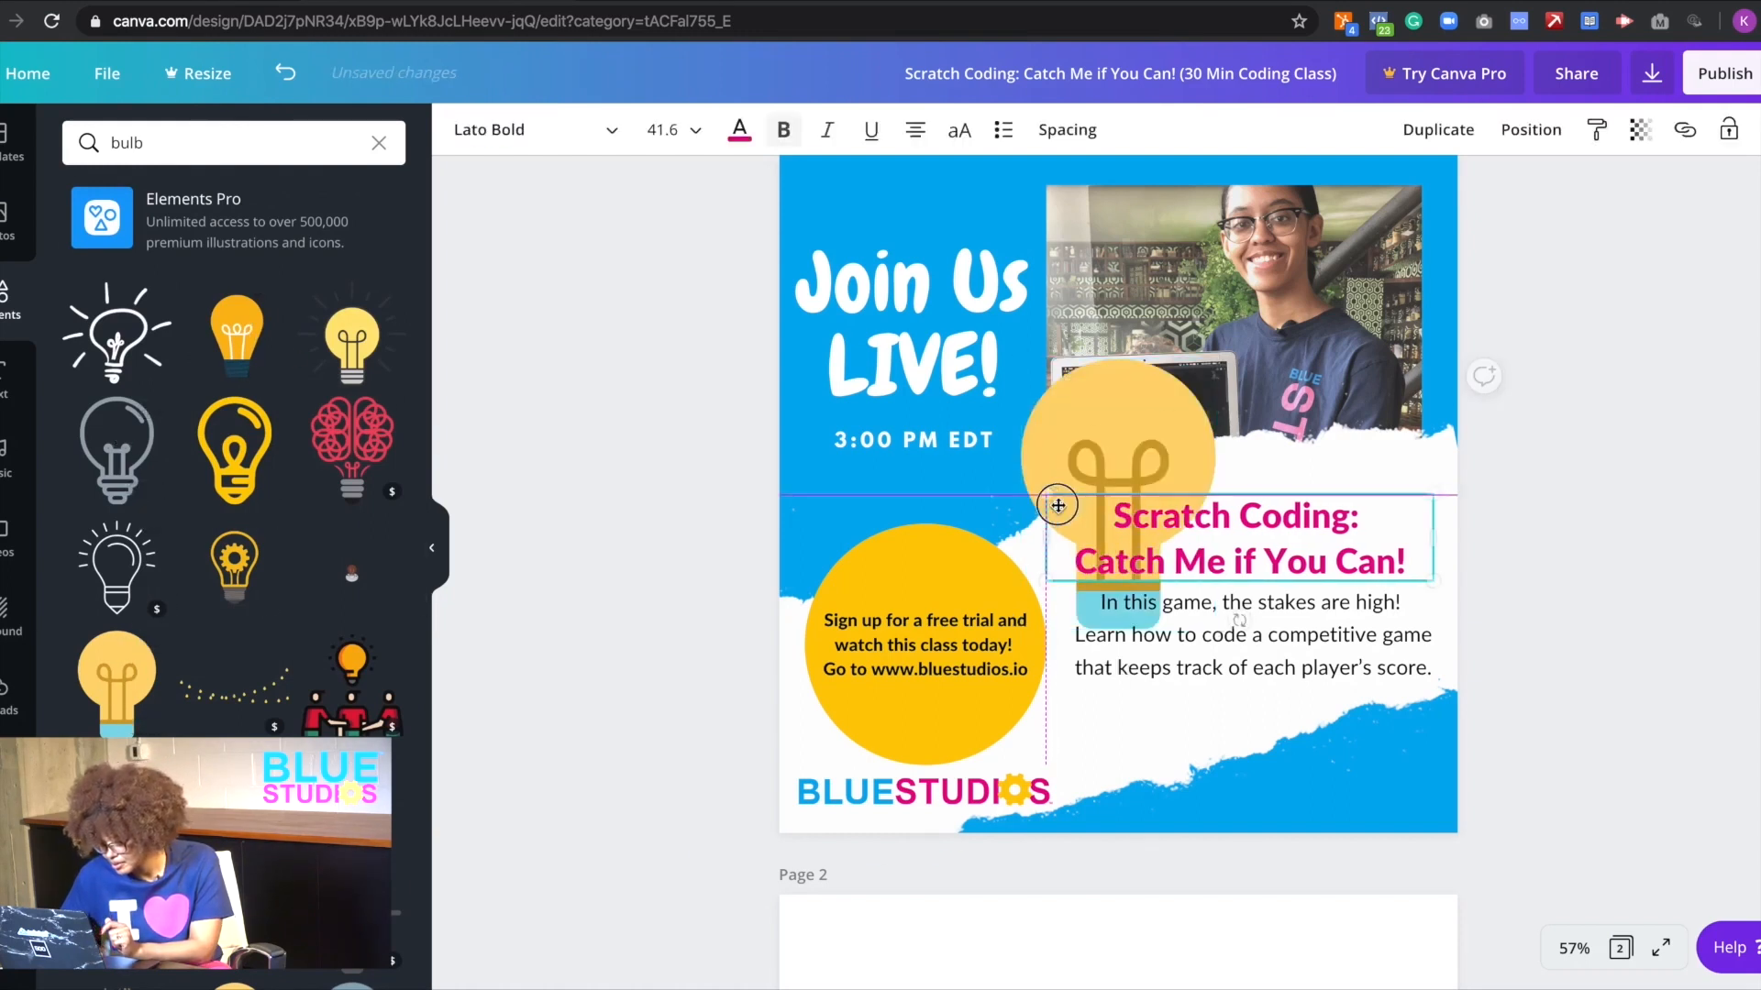
drag(1073, 431, 880, 475)
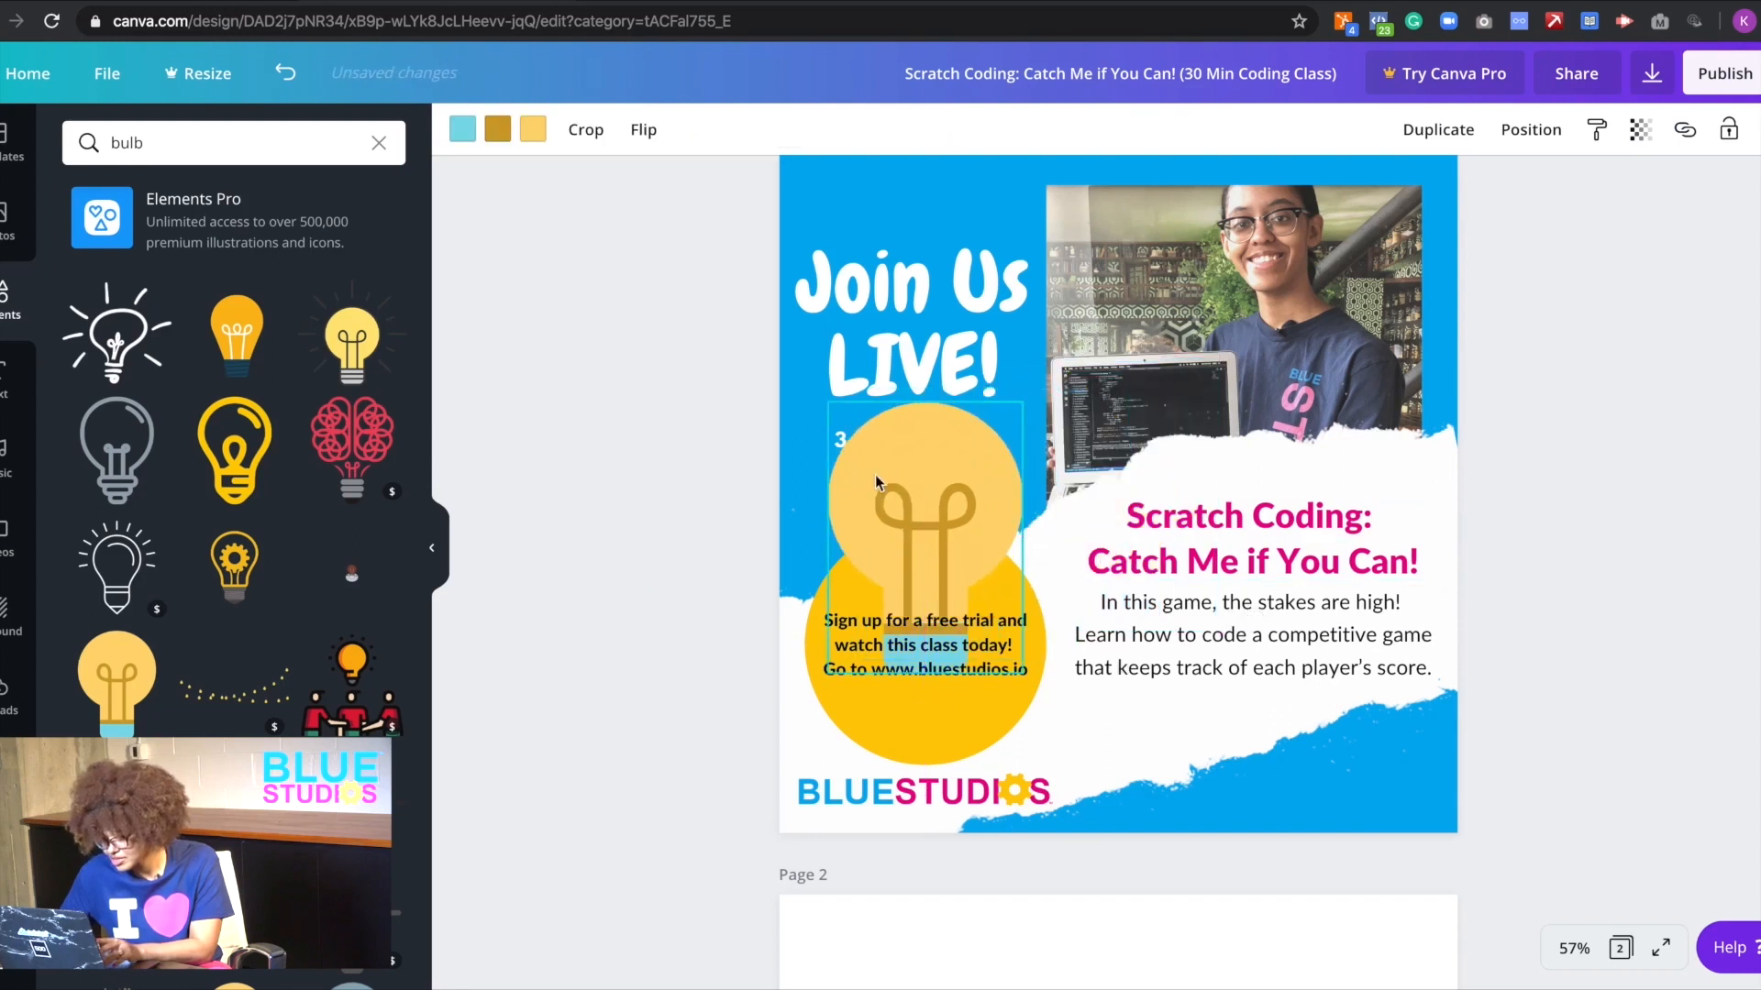
drag(1023, 401, 962, 485)
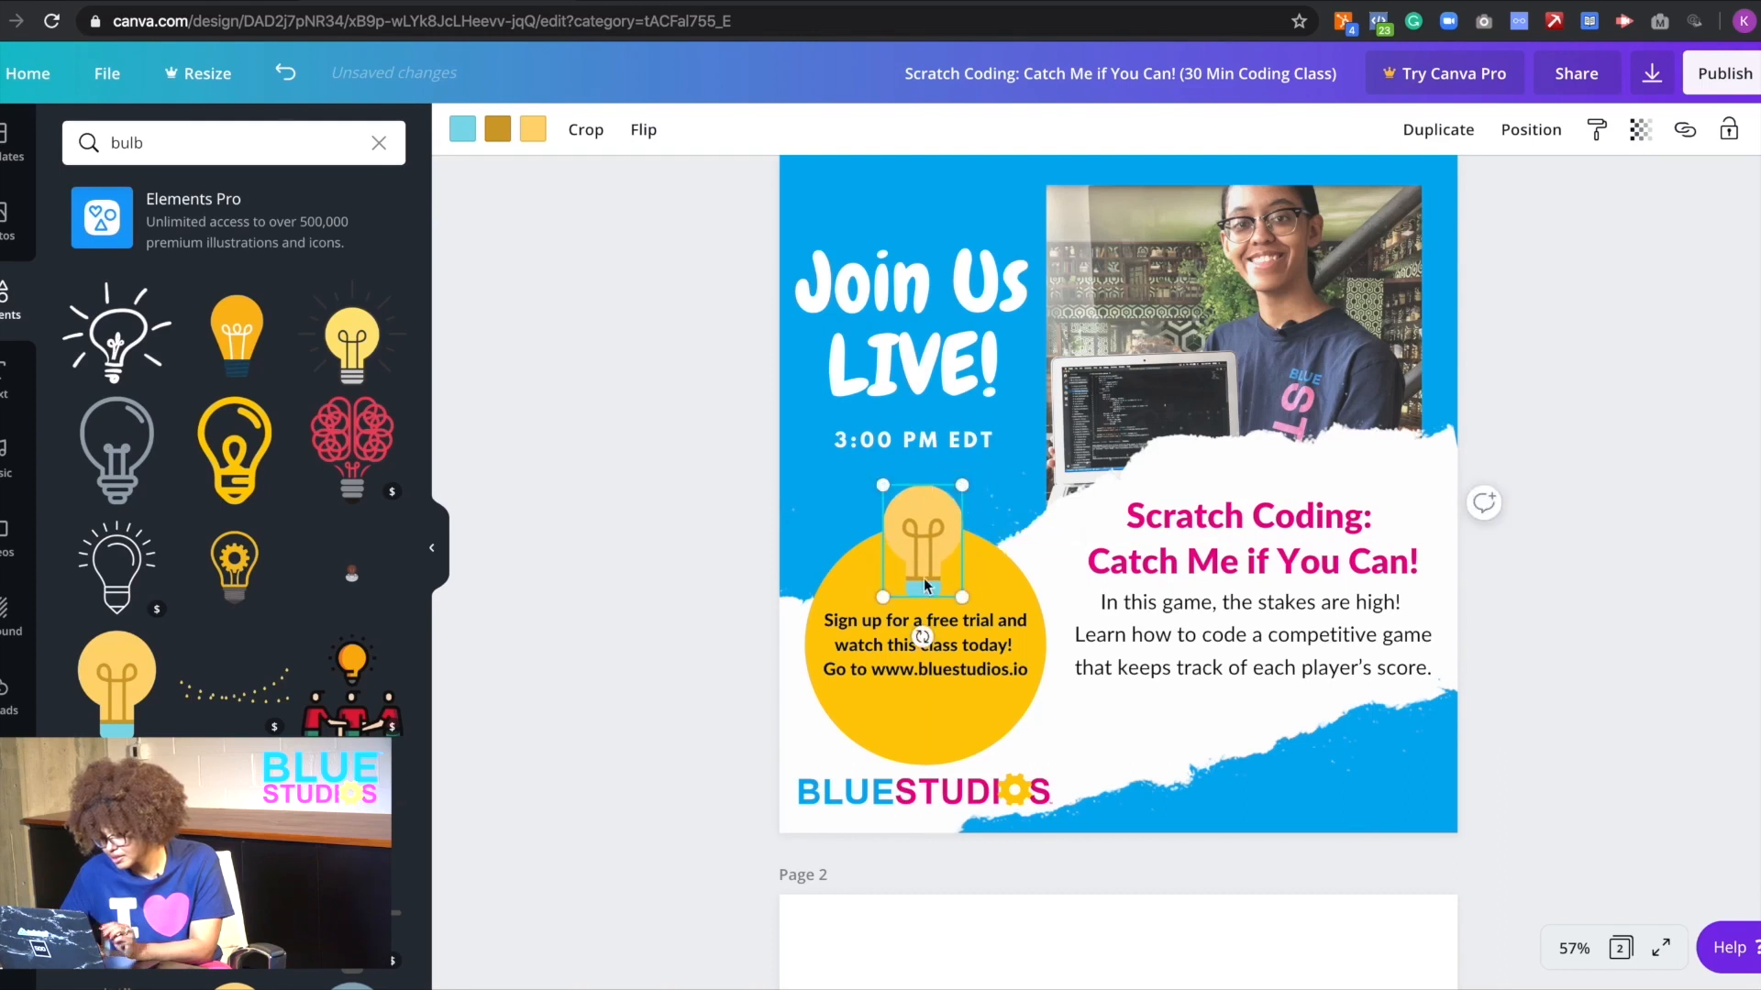
- Recolor the light bulb's base in the brand blue and its filament in the brand pink from the document colors
click(463, 130)
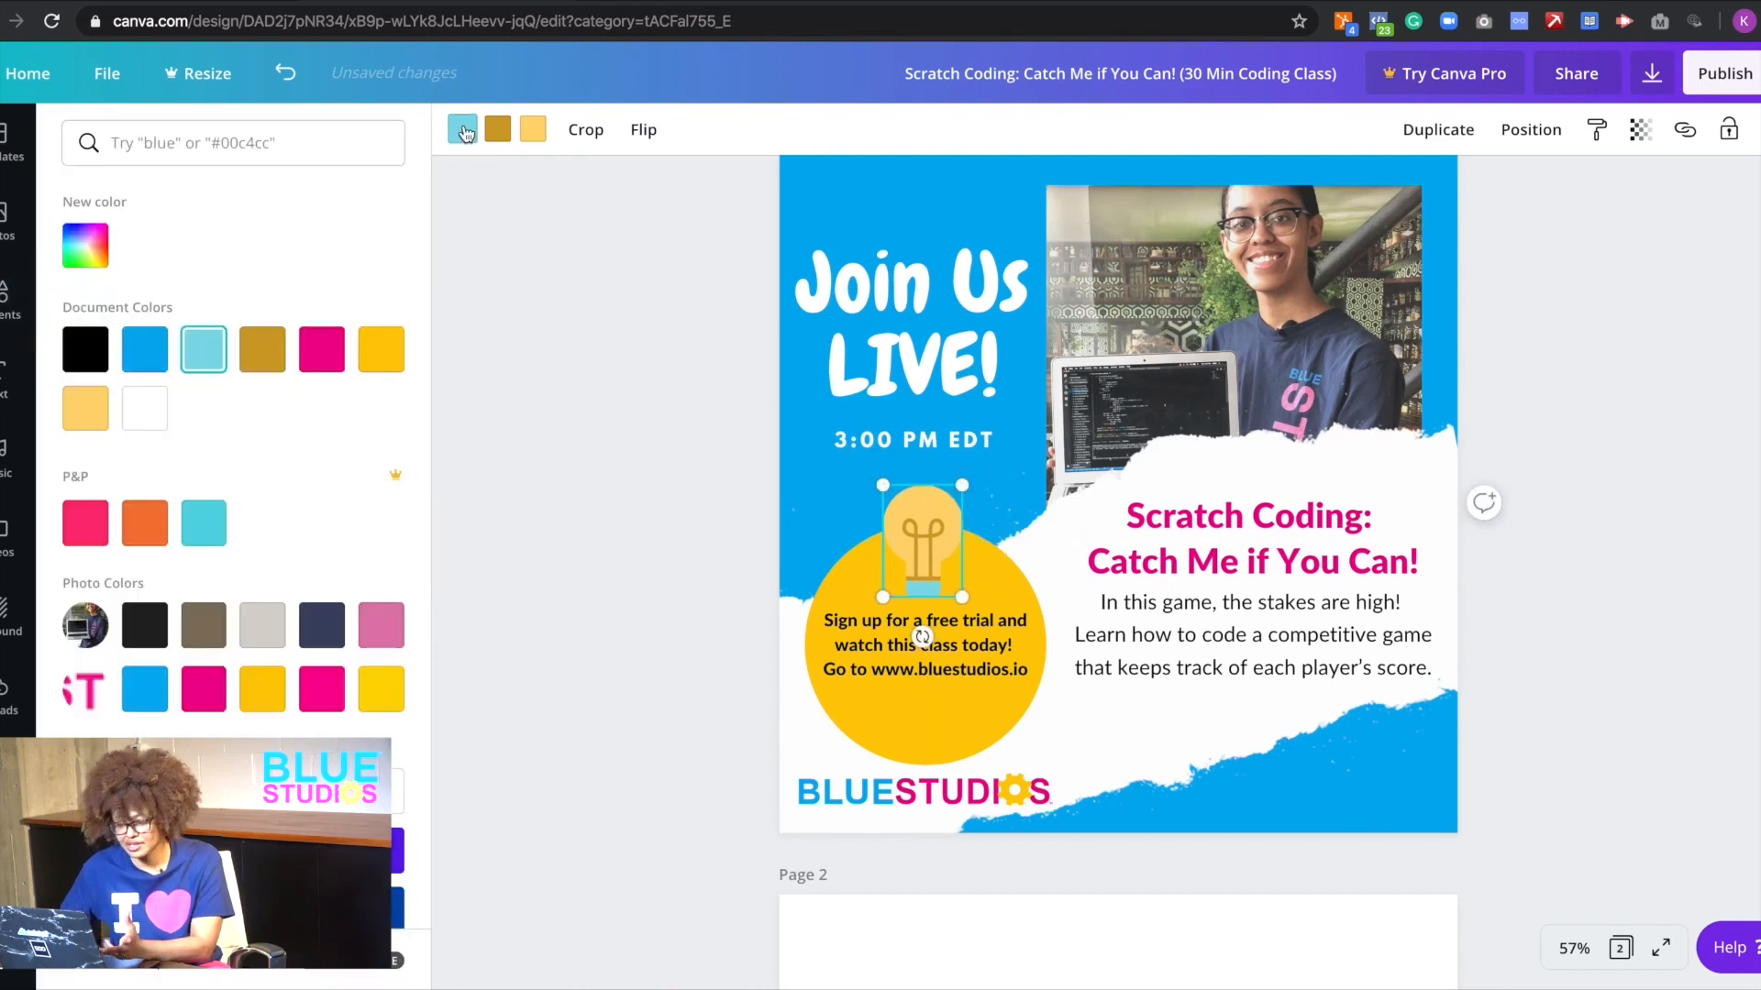
click(151, 360)
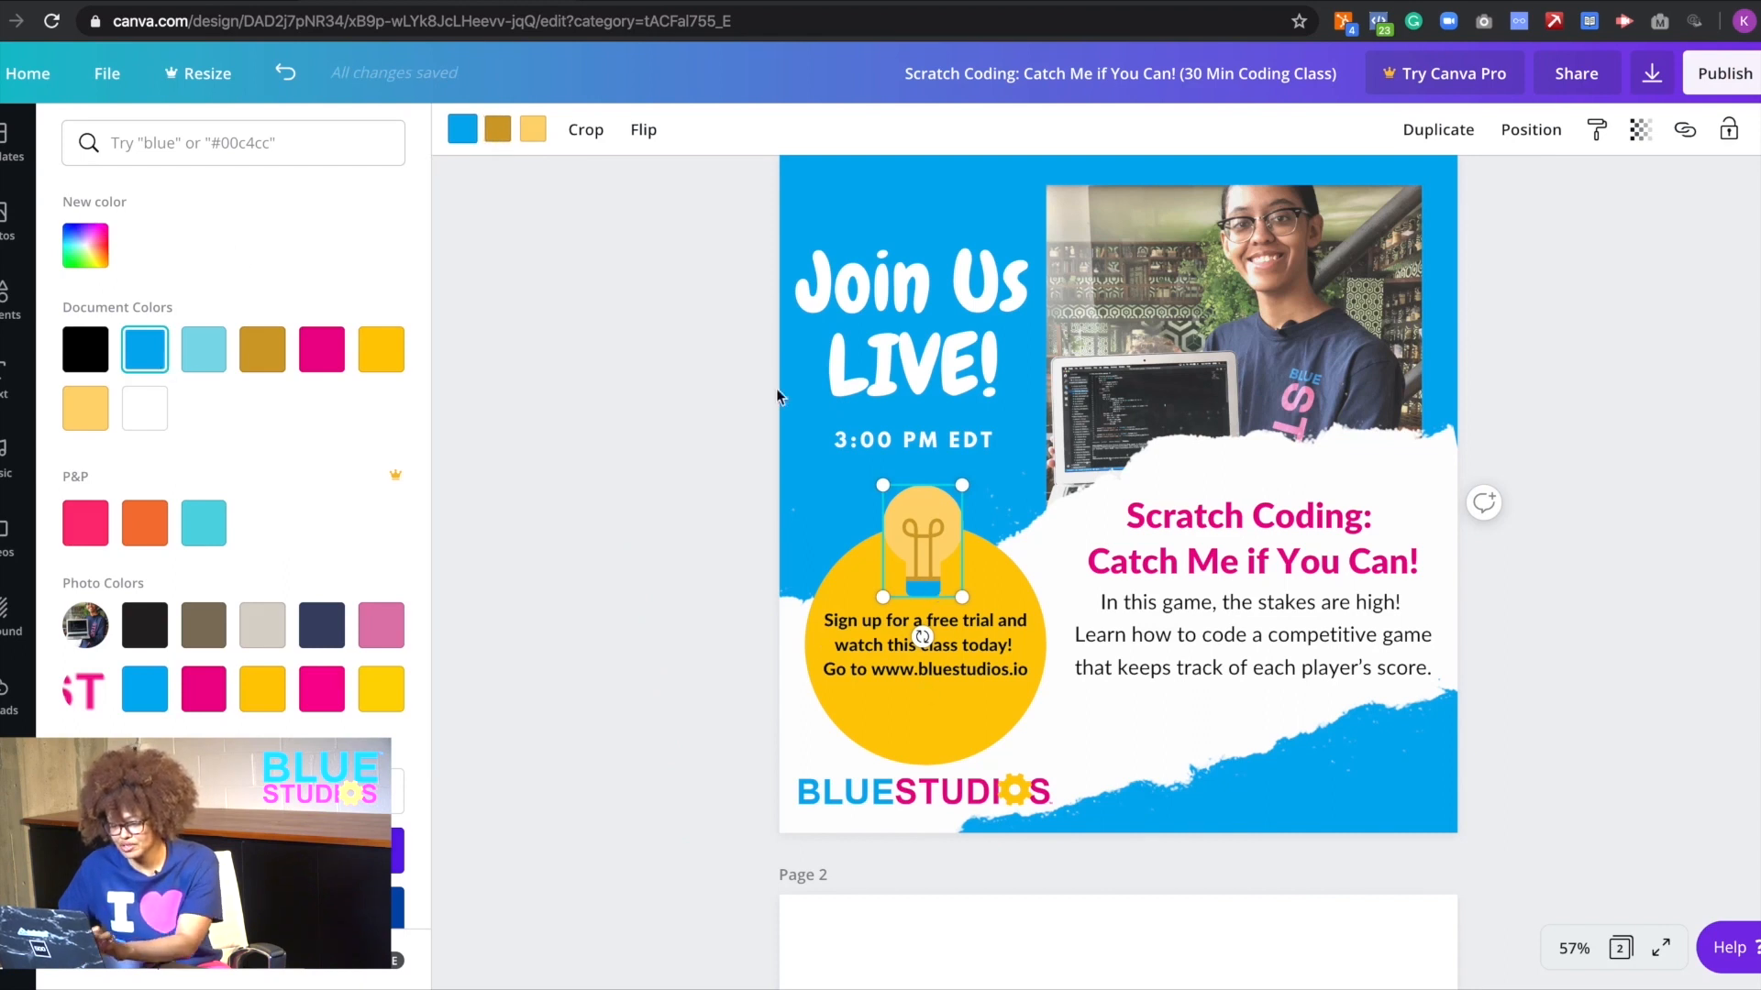
click(500, 129)
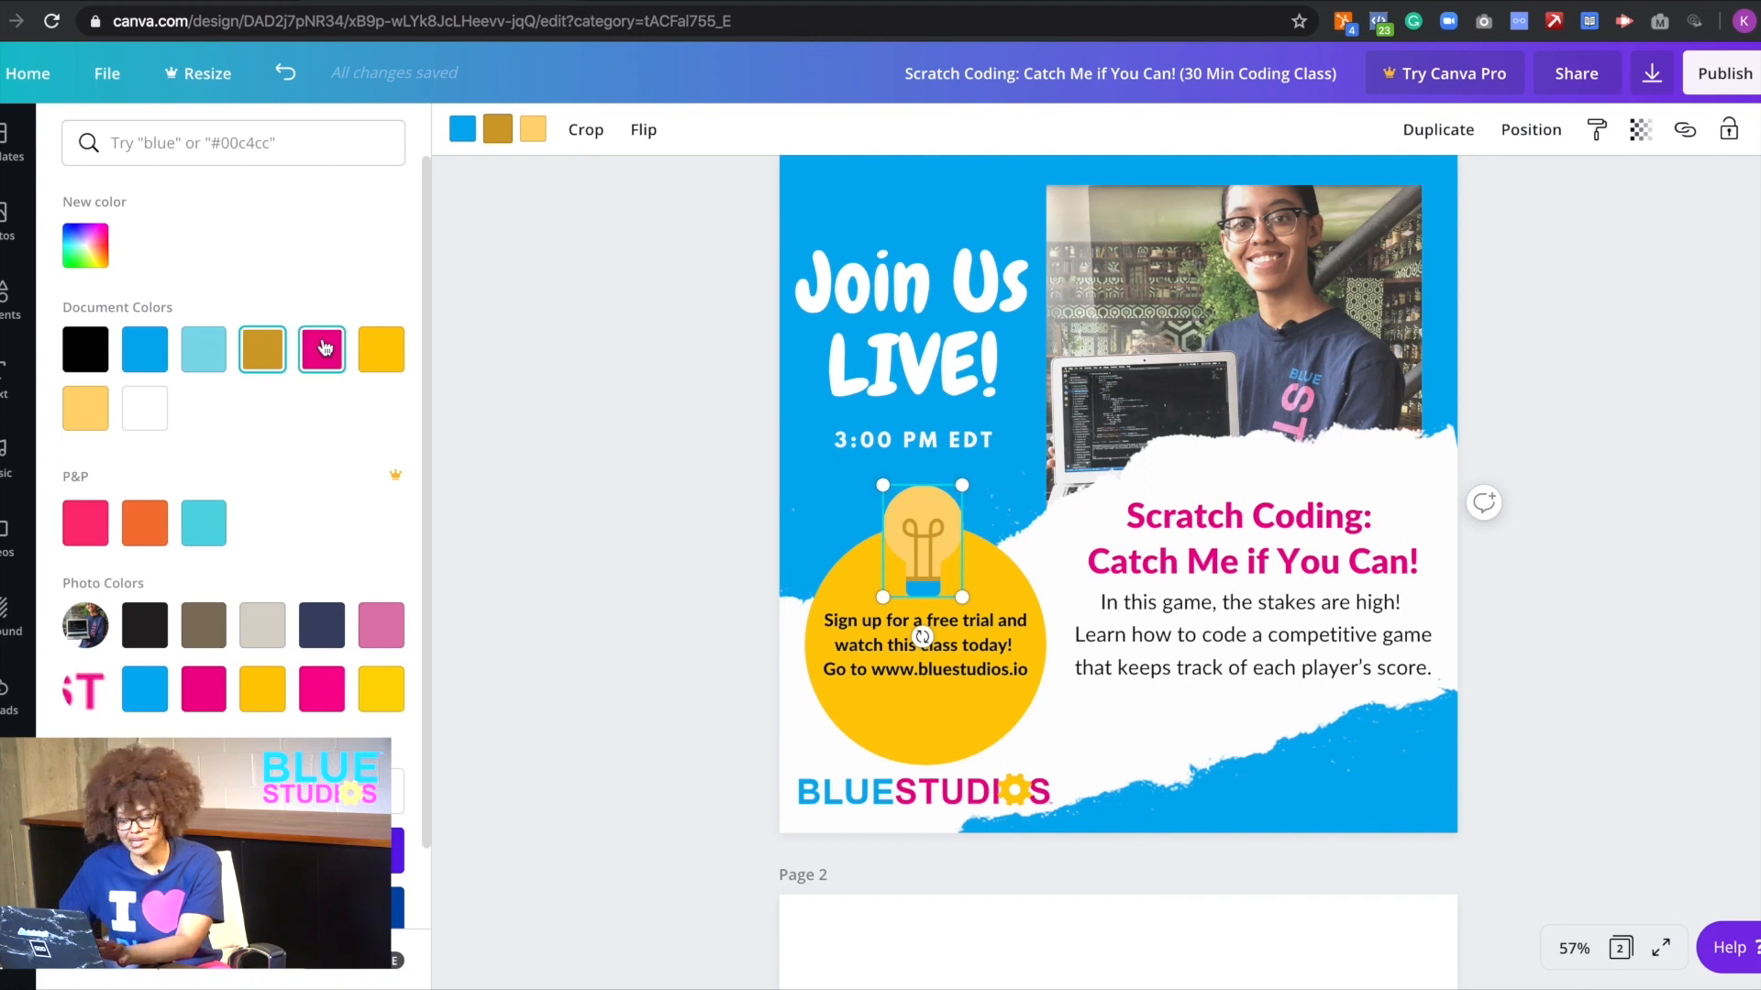
click(323, 347)
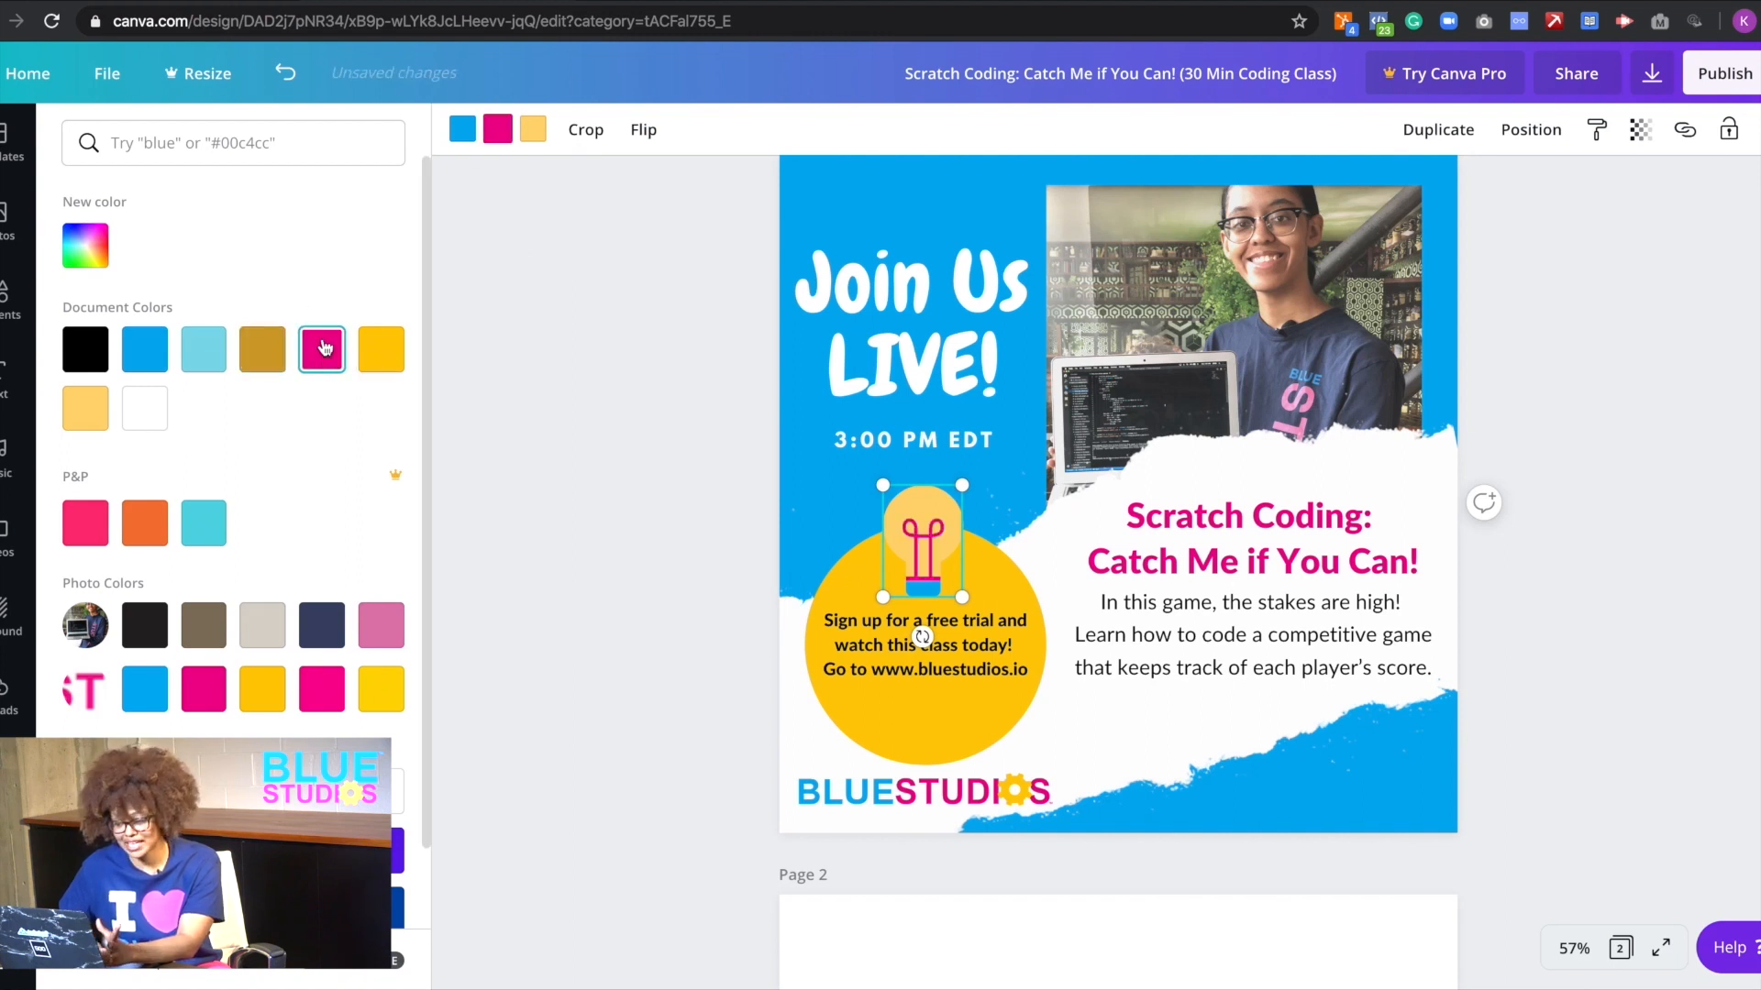
click(533, 129)
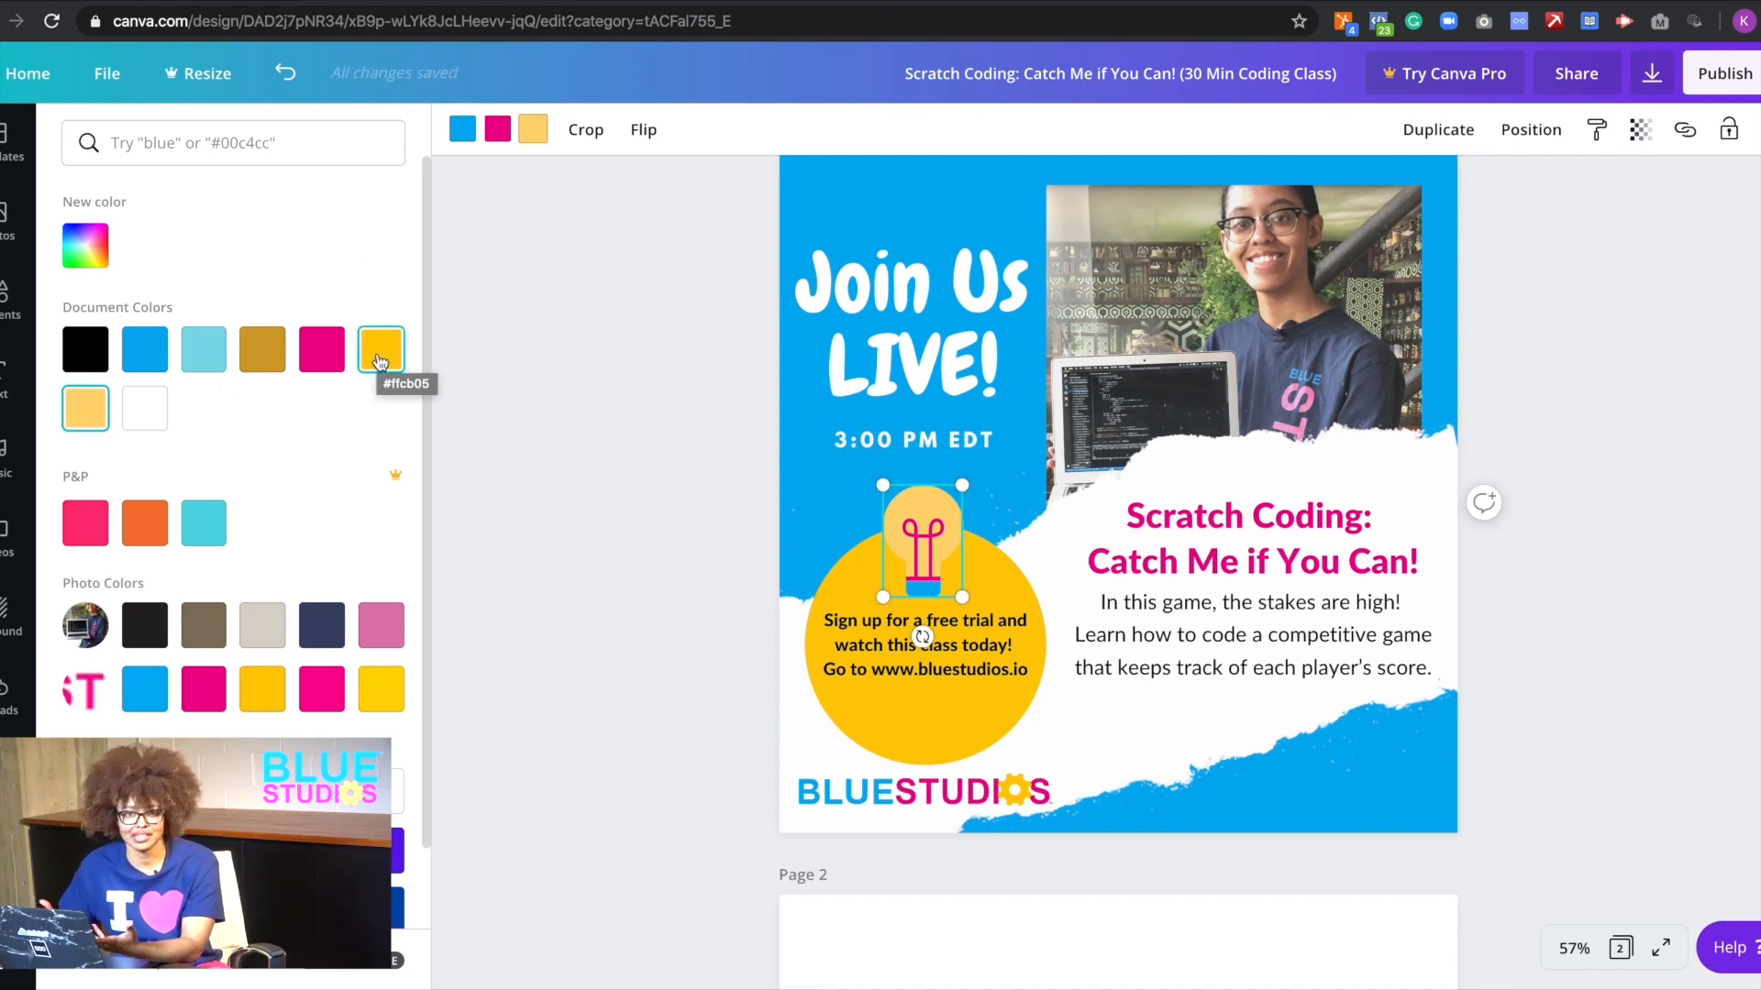
click(900, 674)
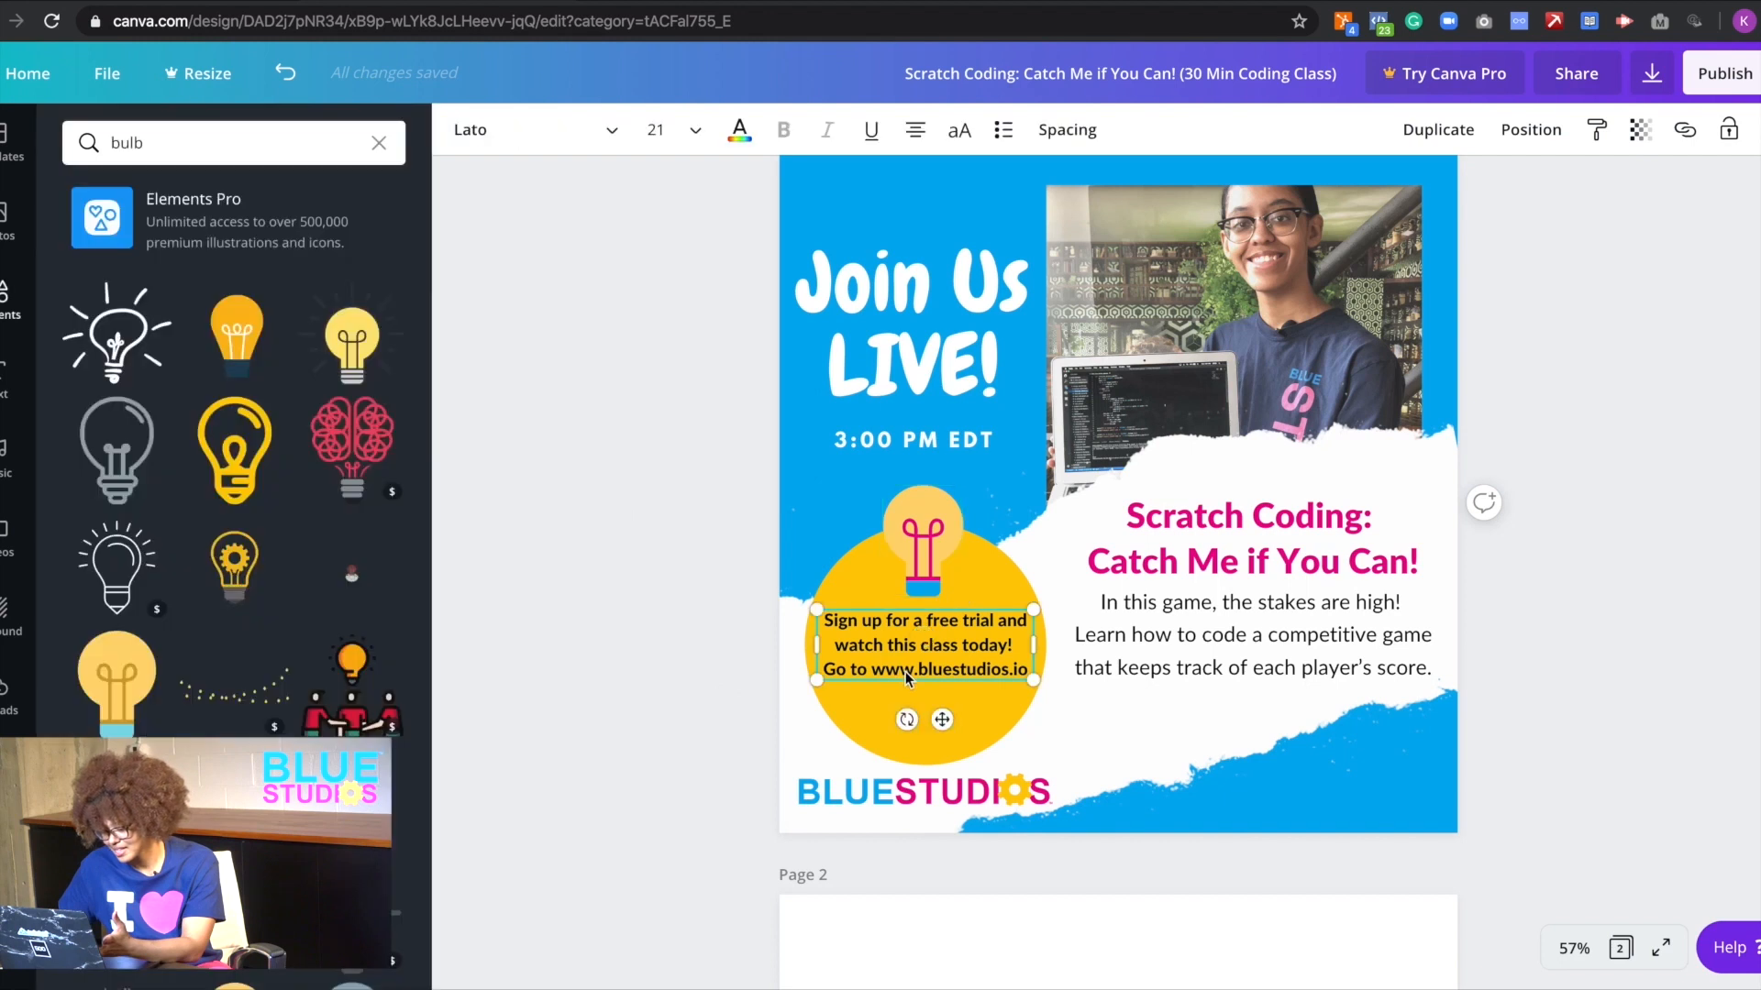
click(858, 726)
click(646, 736)
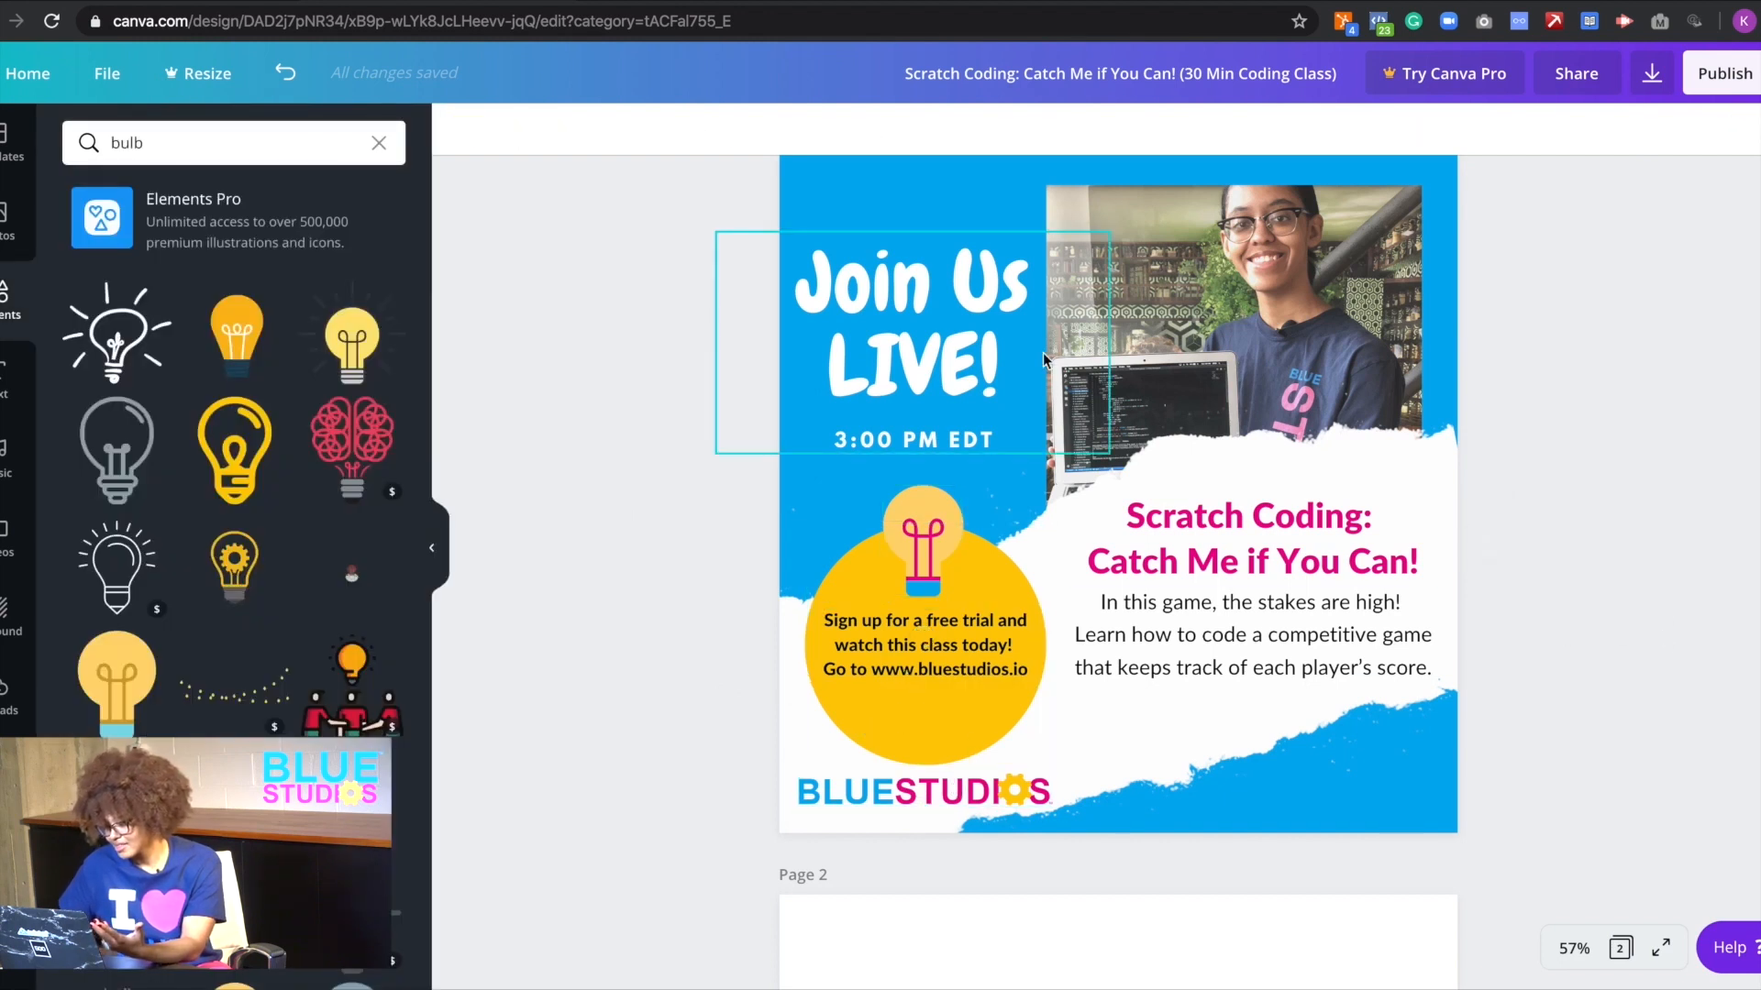
scroll(929, 924, down, 2)
scroll(929, 926, down, 2)
scroll(929, 926, up, 5)
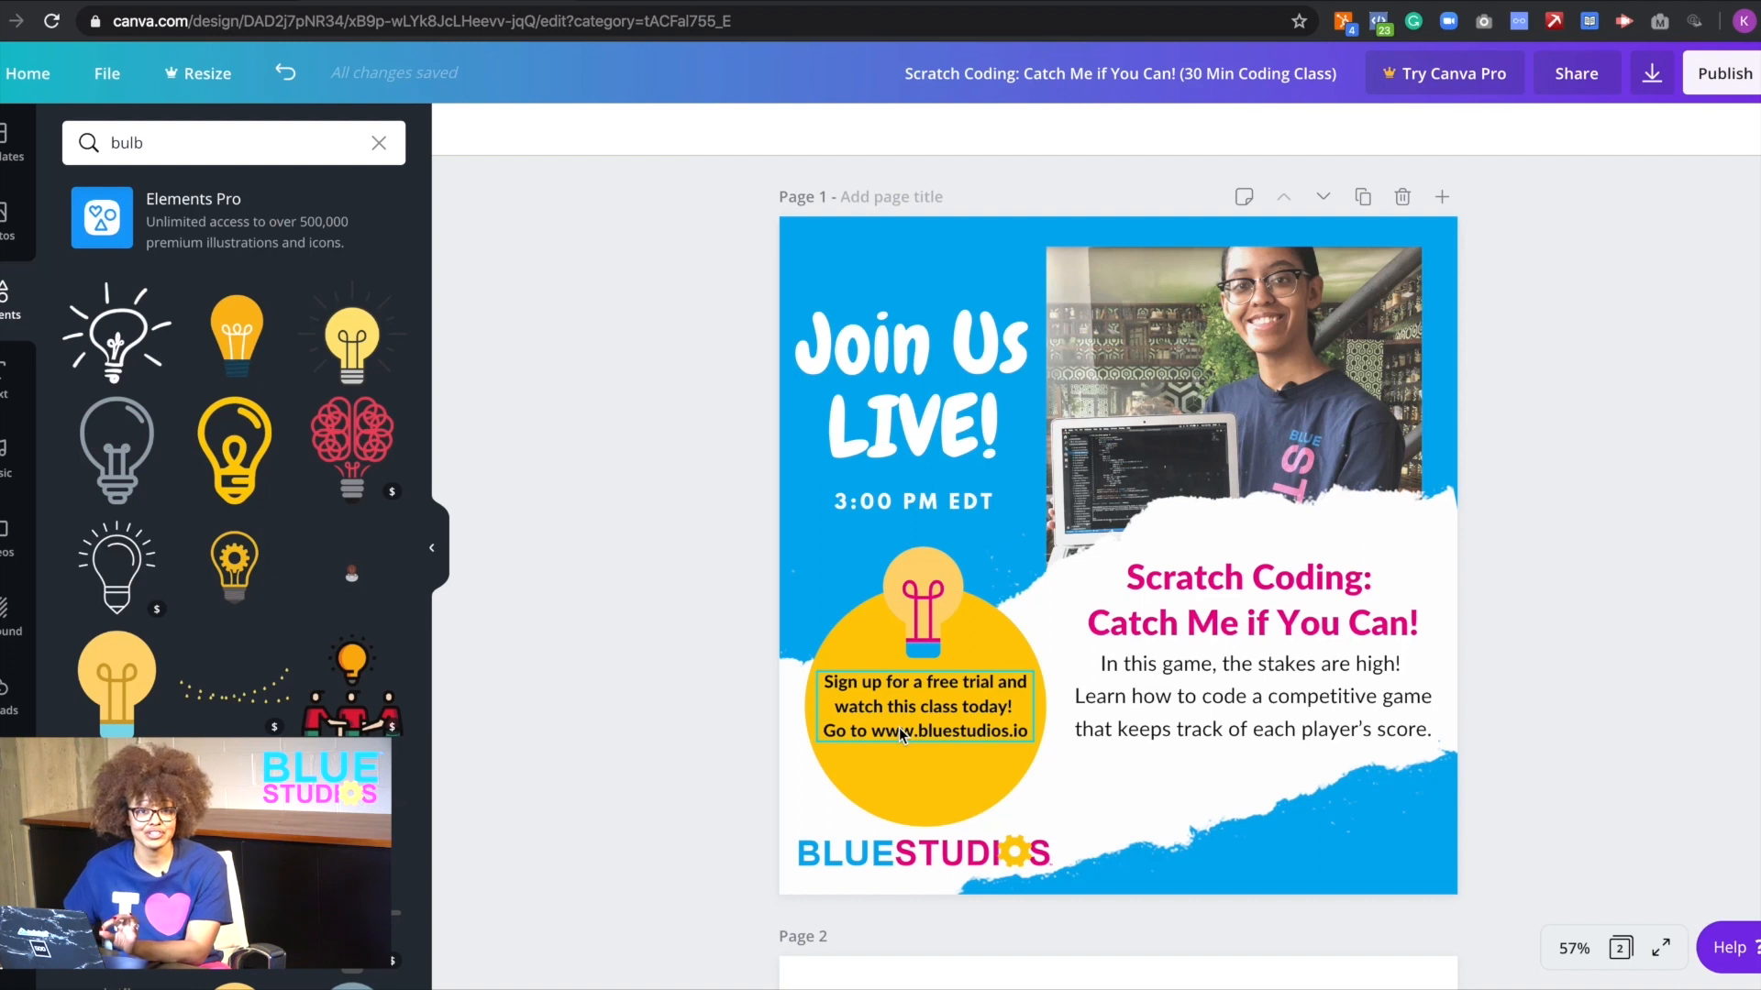
click(954, 862)
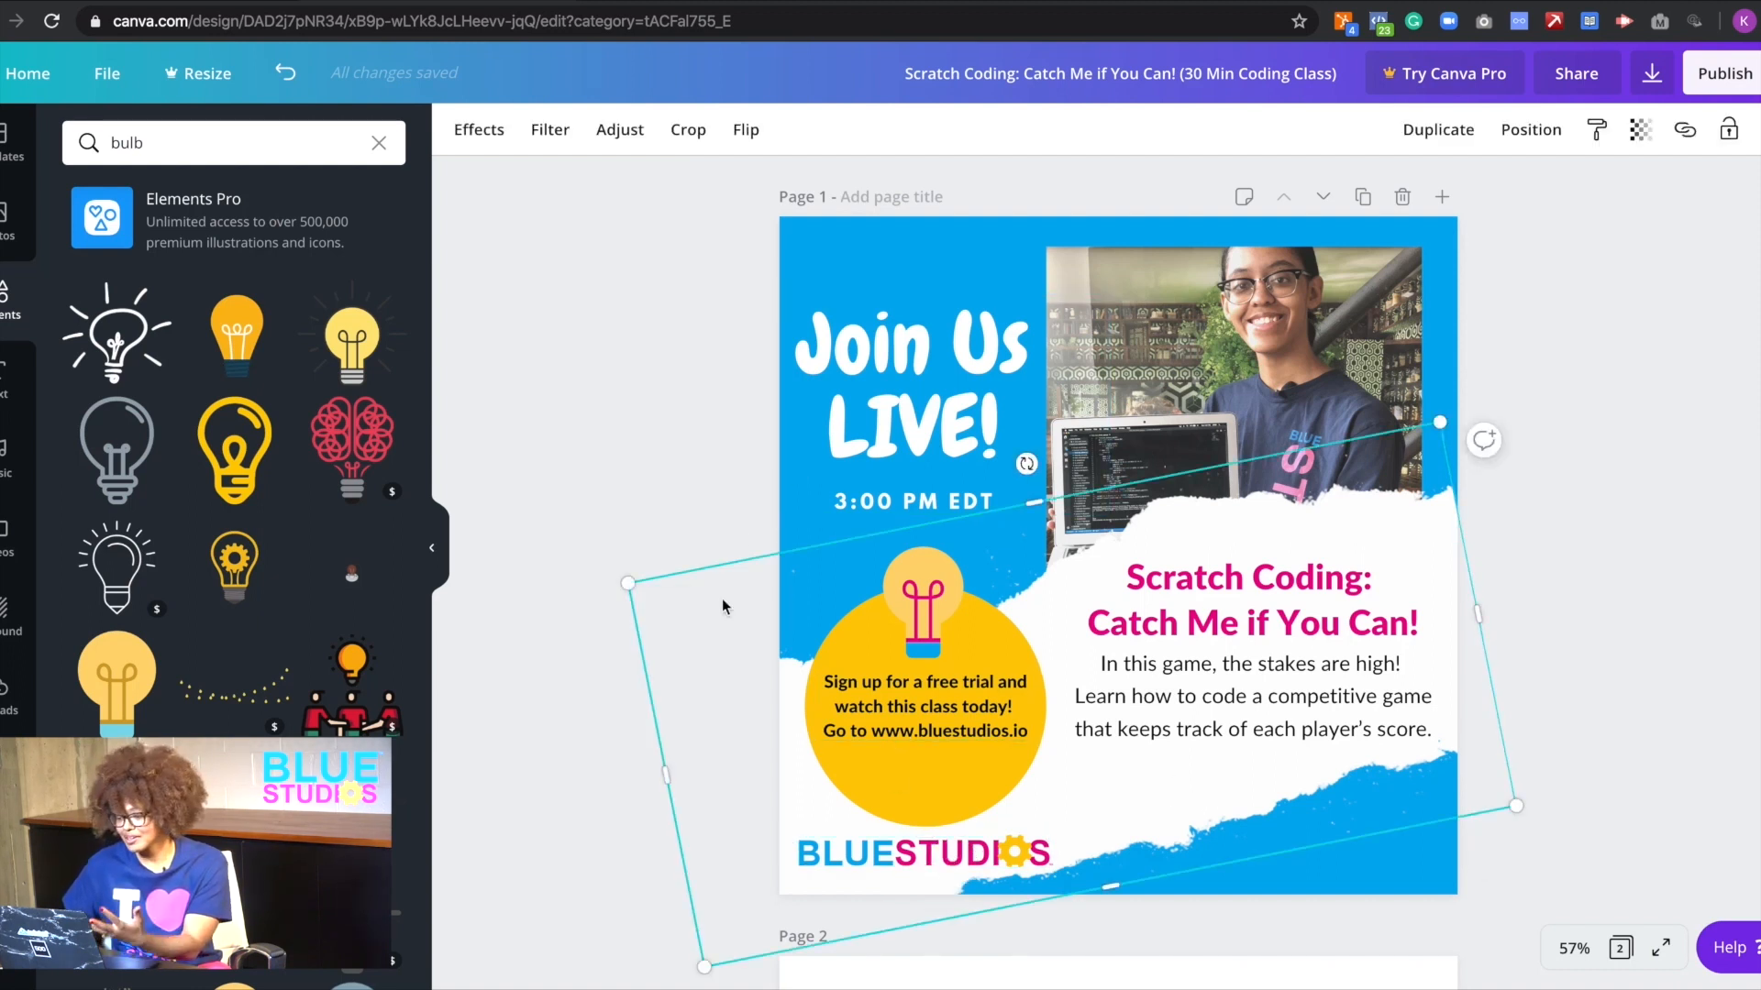
click(1224, 351)
click(661, 528)
click(1231, 318)
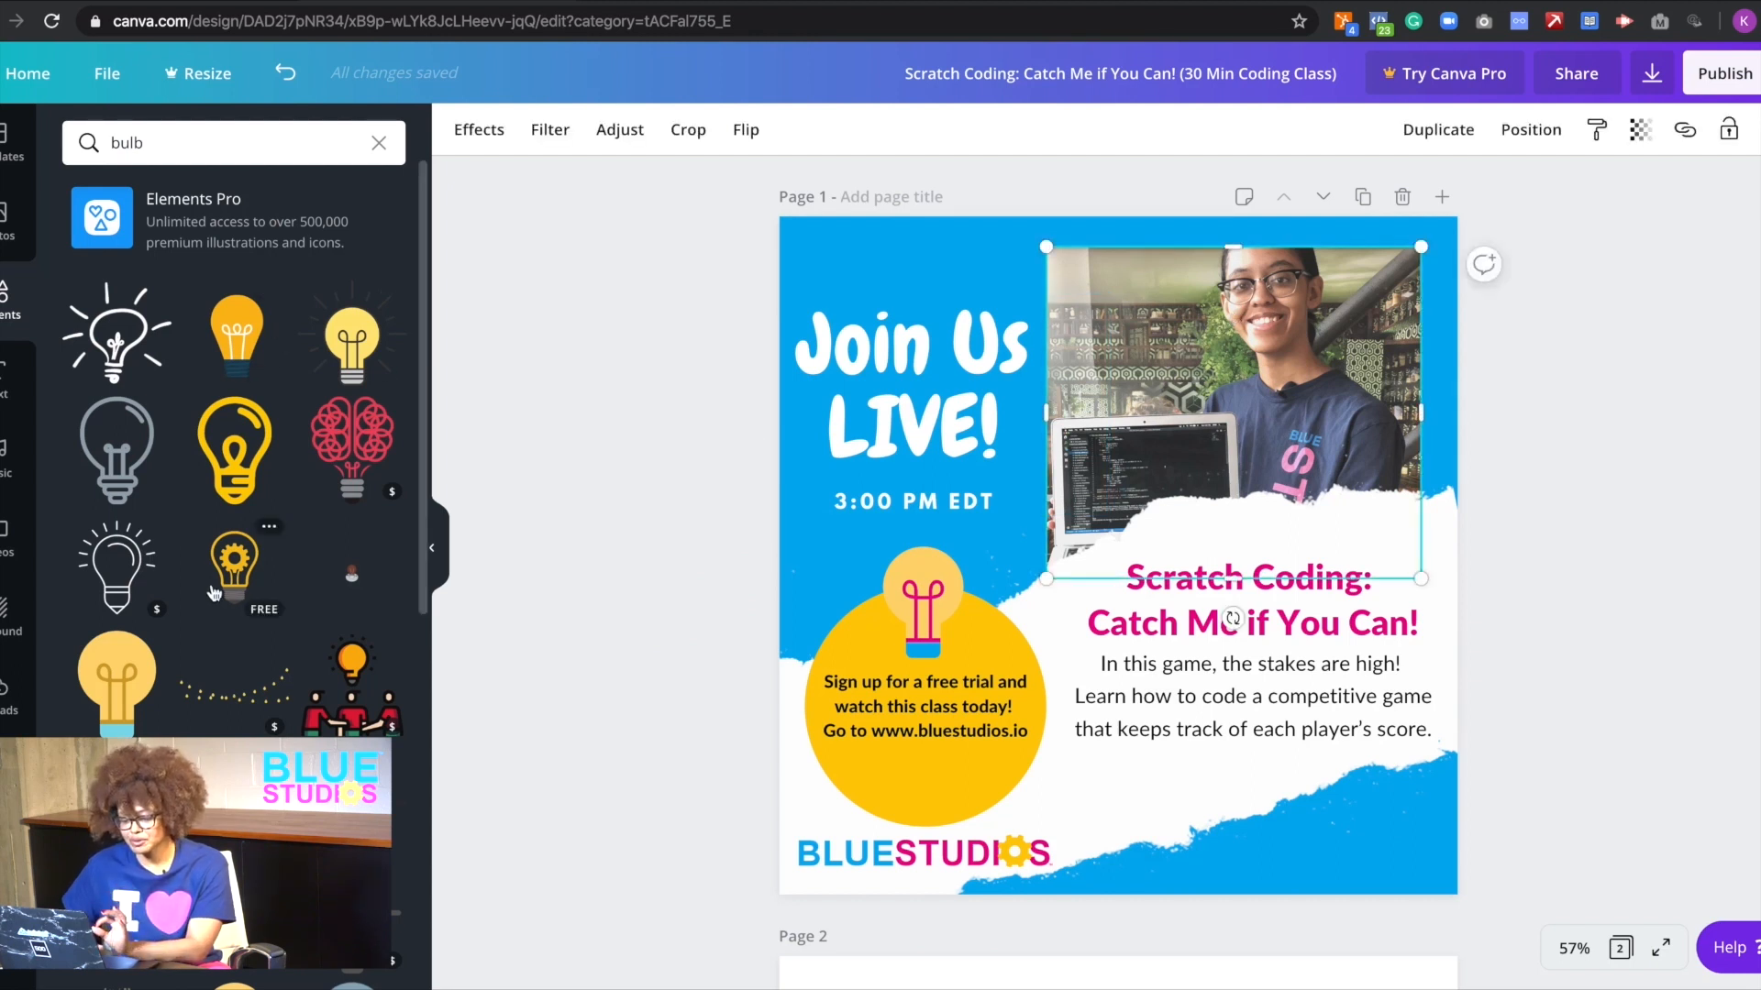
click(4, 371)
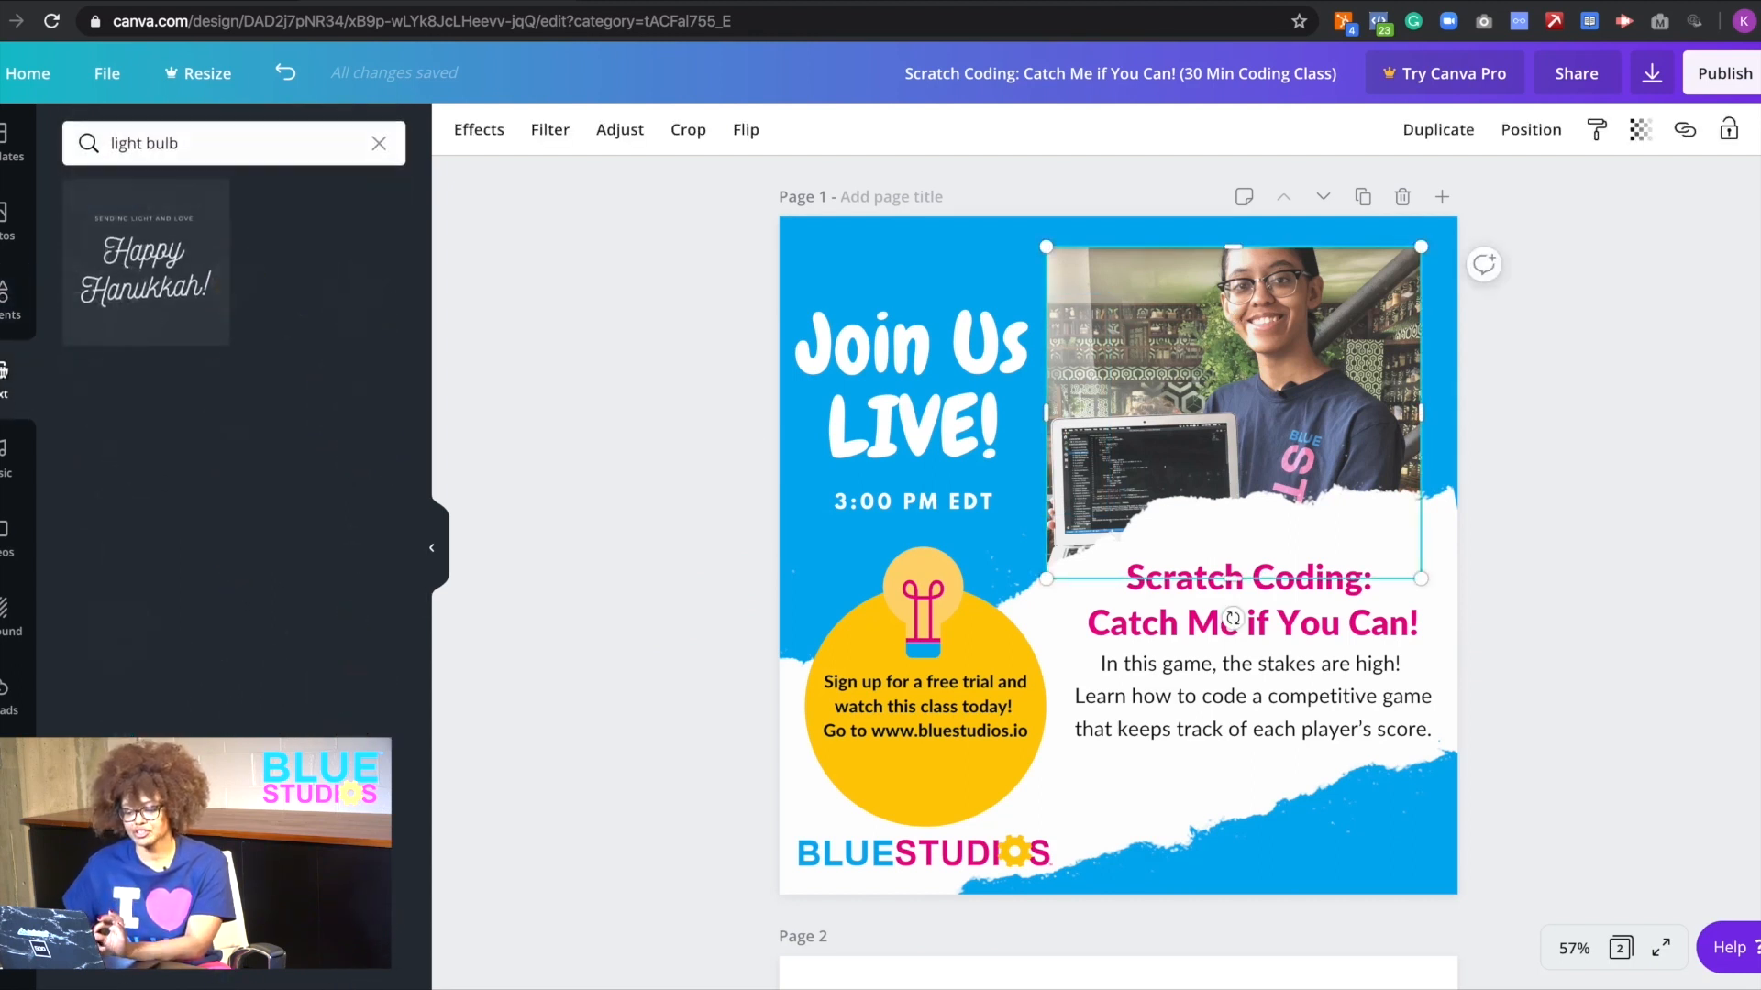
click(379, 143)
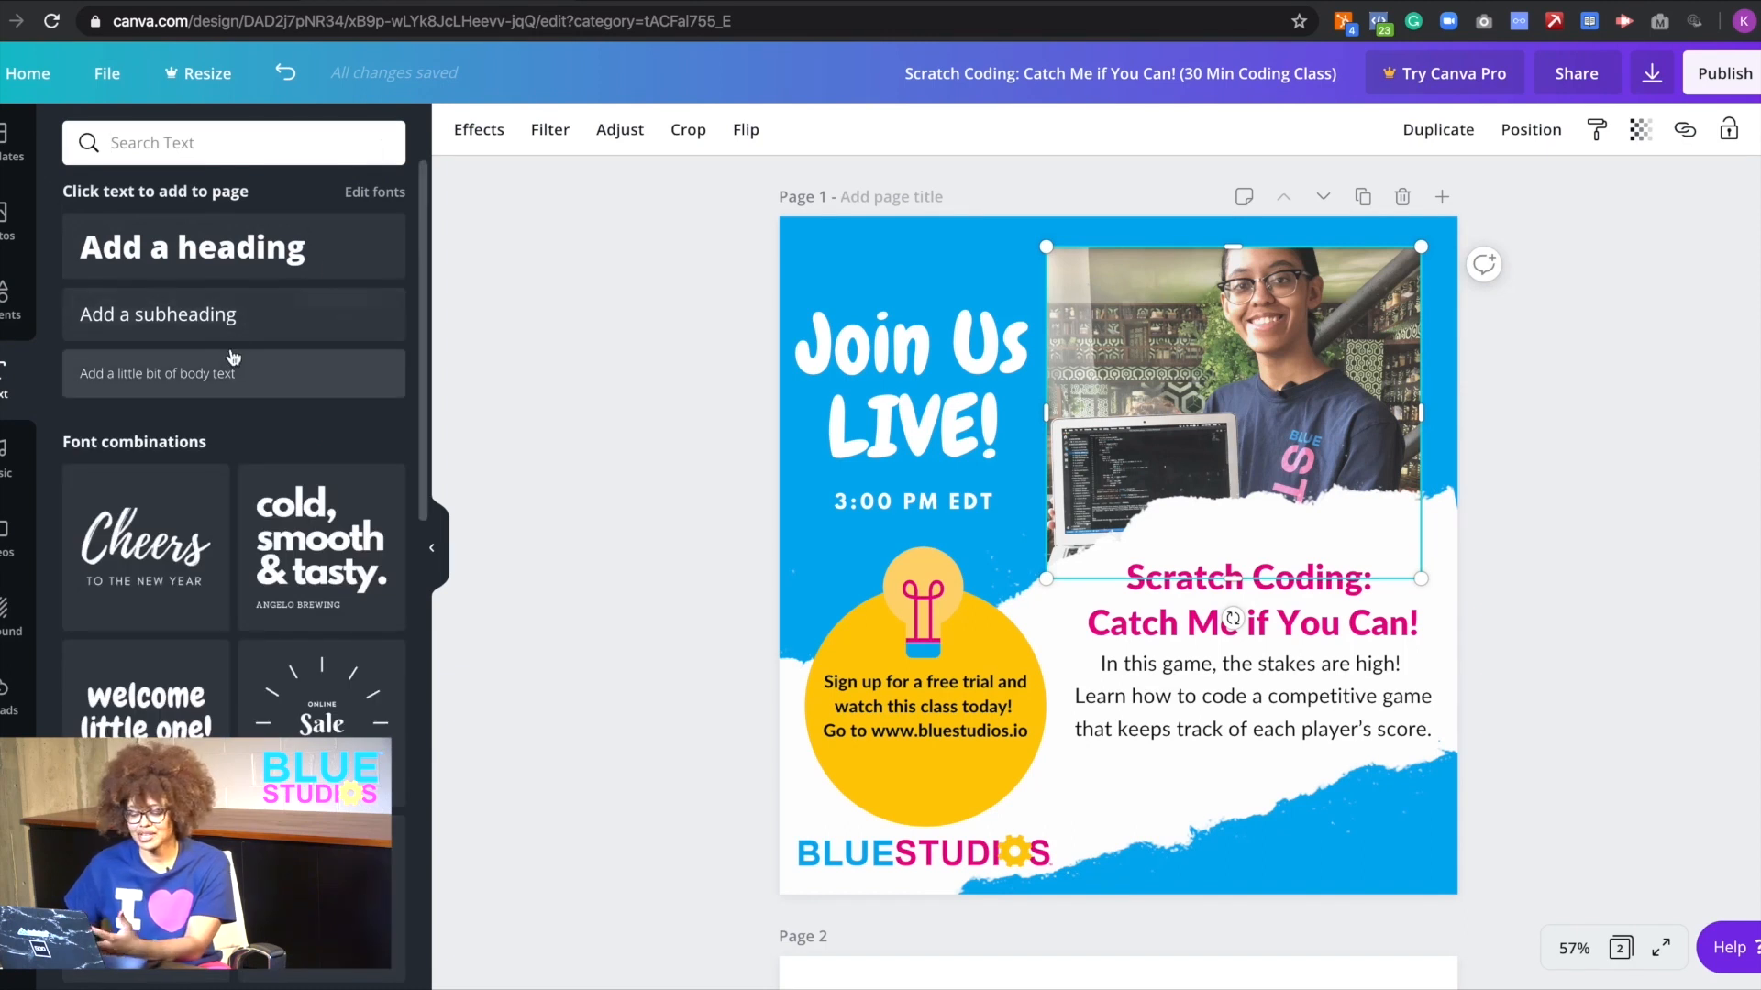
click(235, 321)
text(#)
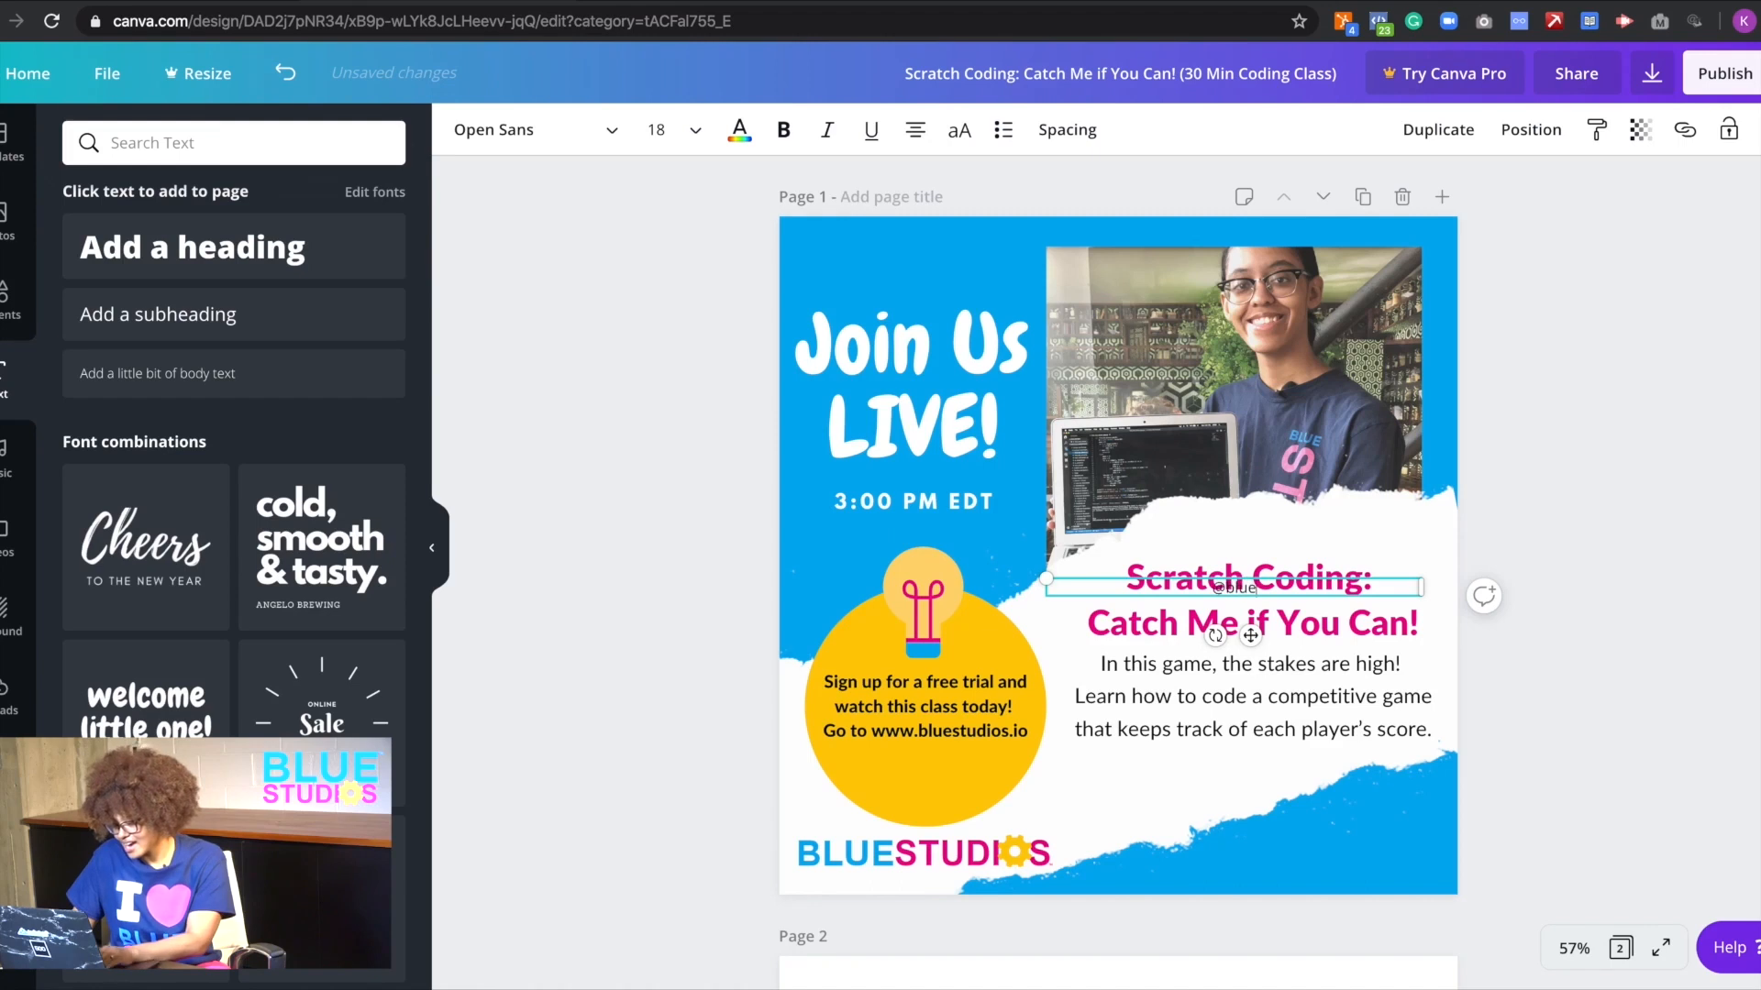
text(bluestudiosc)
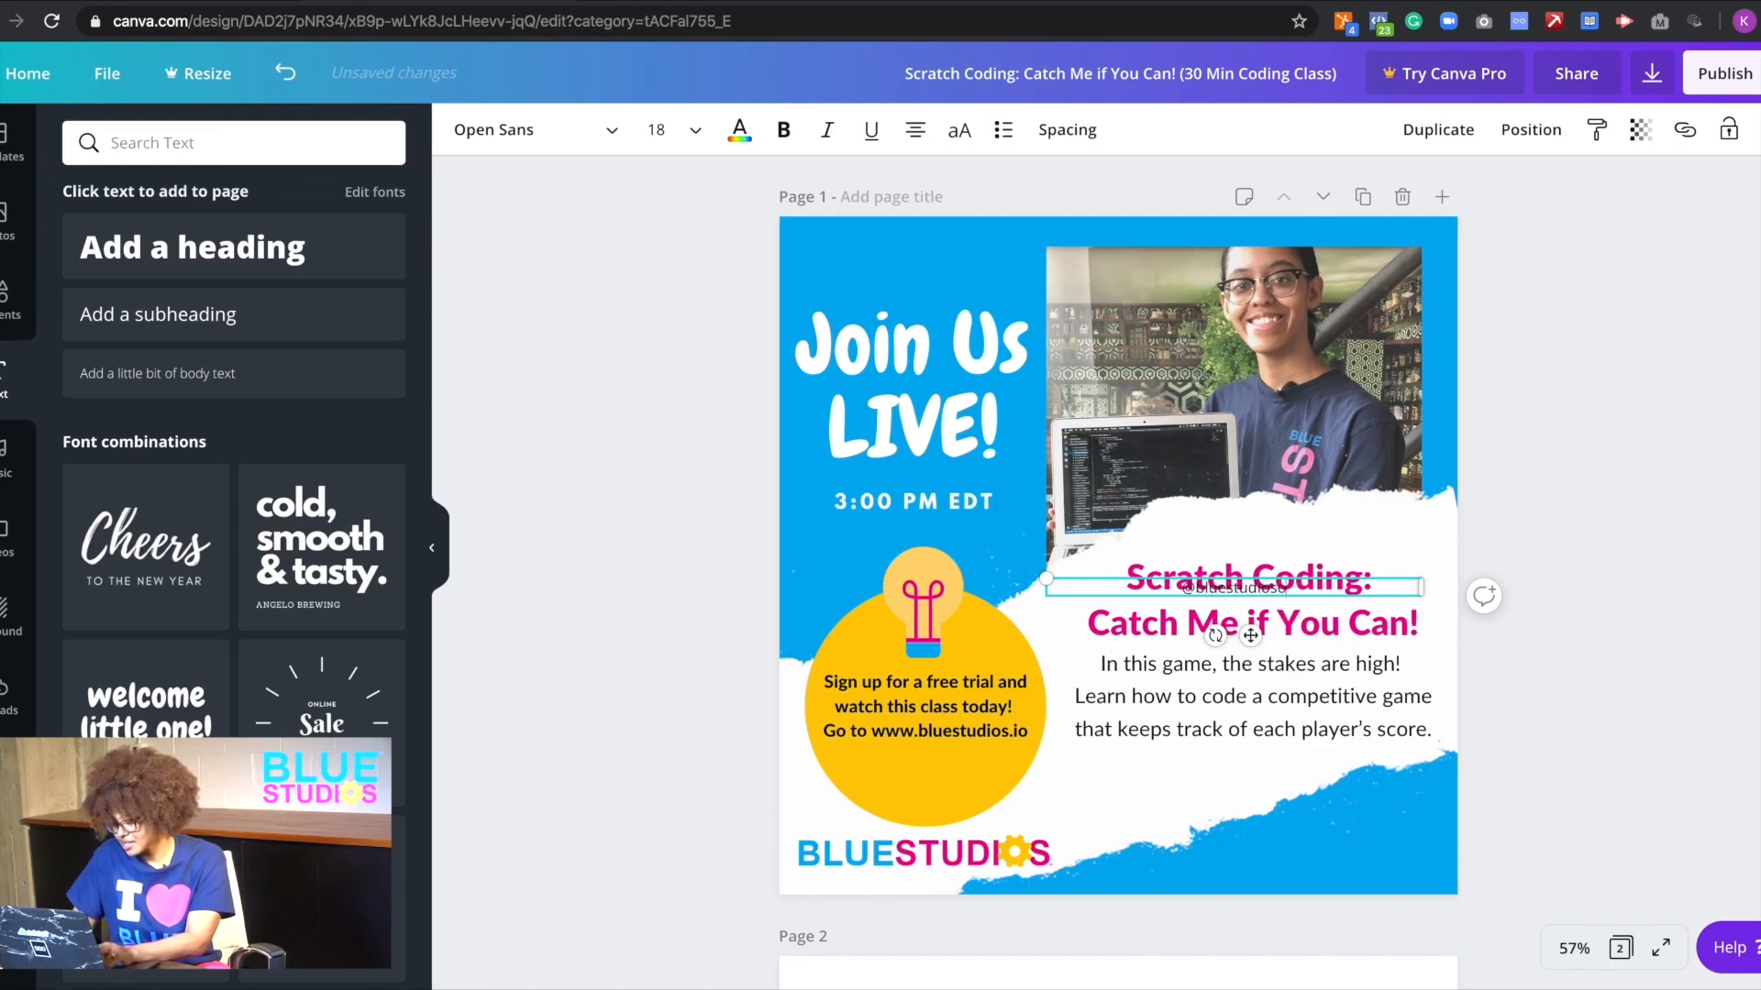
key(BackSpace)
key(BackSpace)
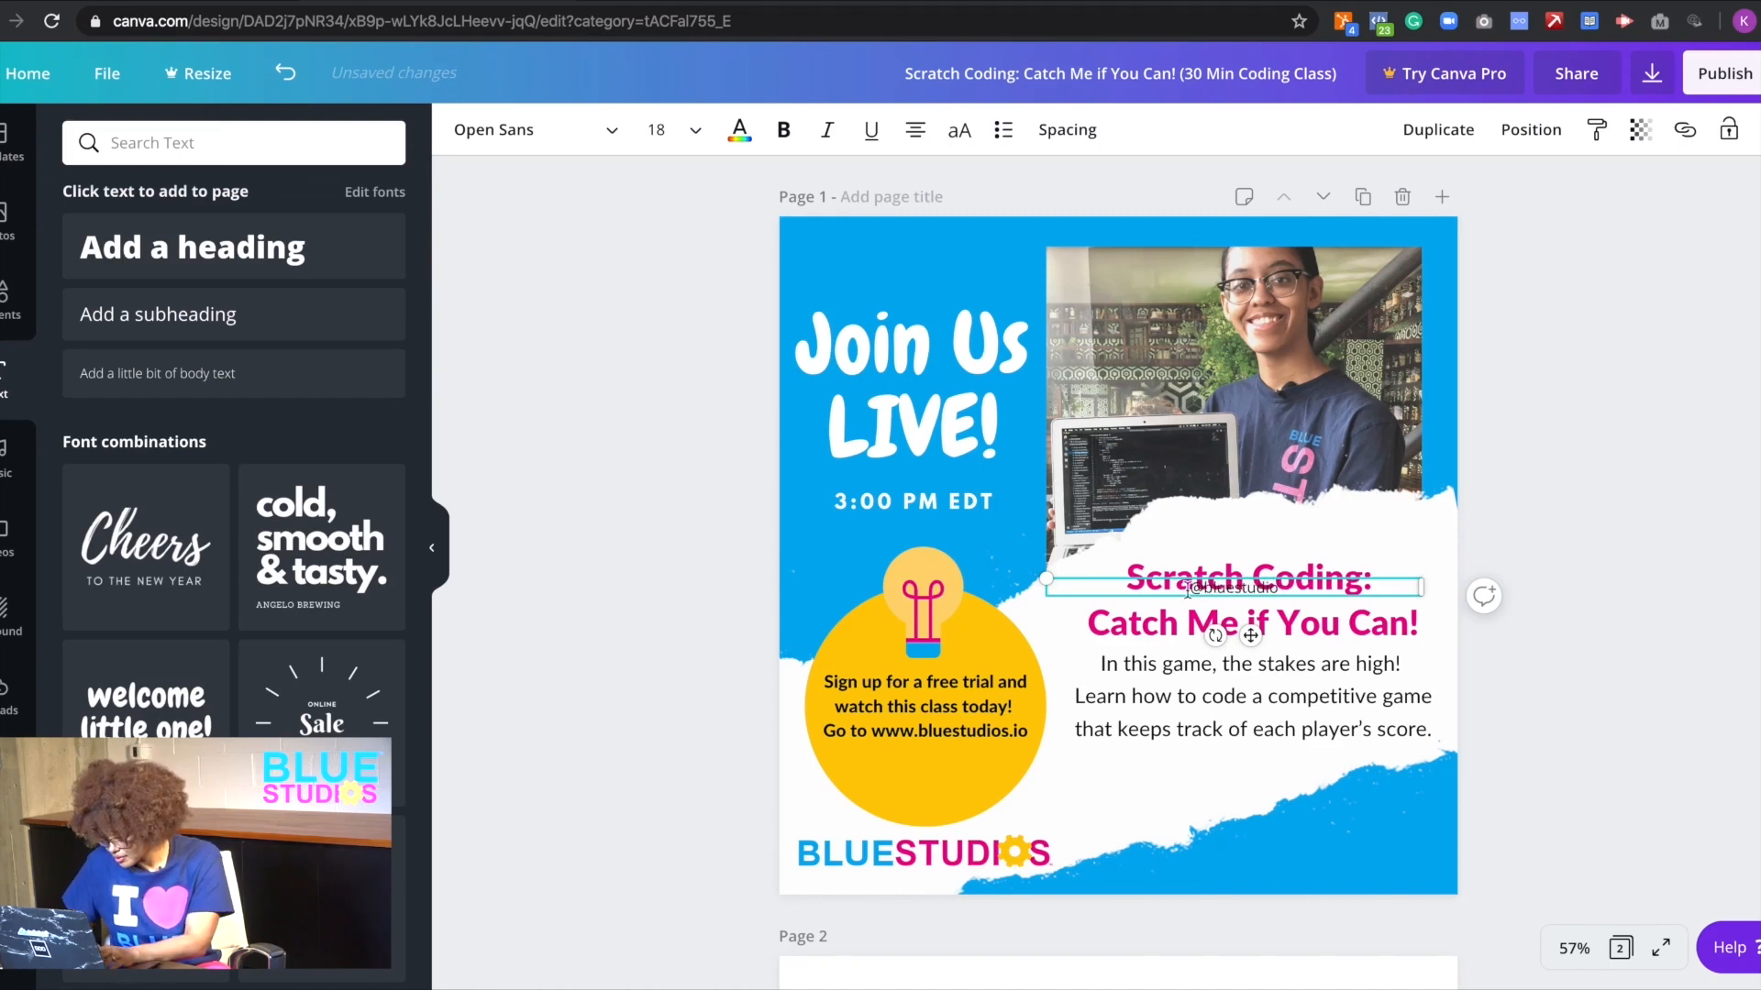
drag(1127, 577, 1128, 529)
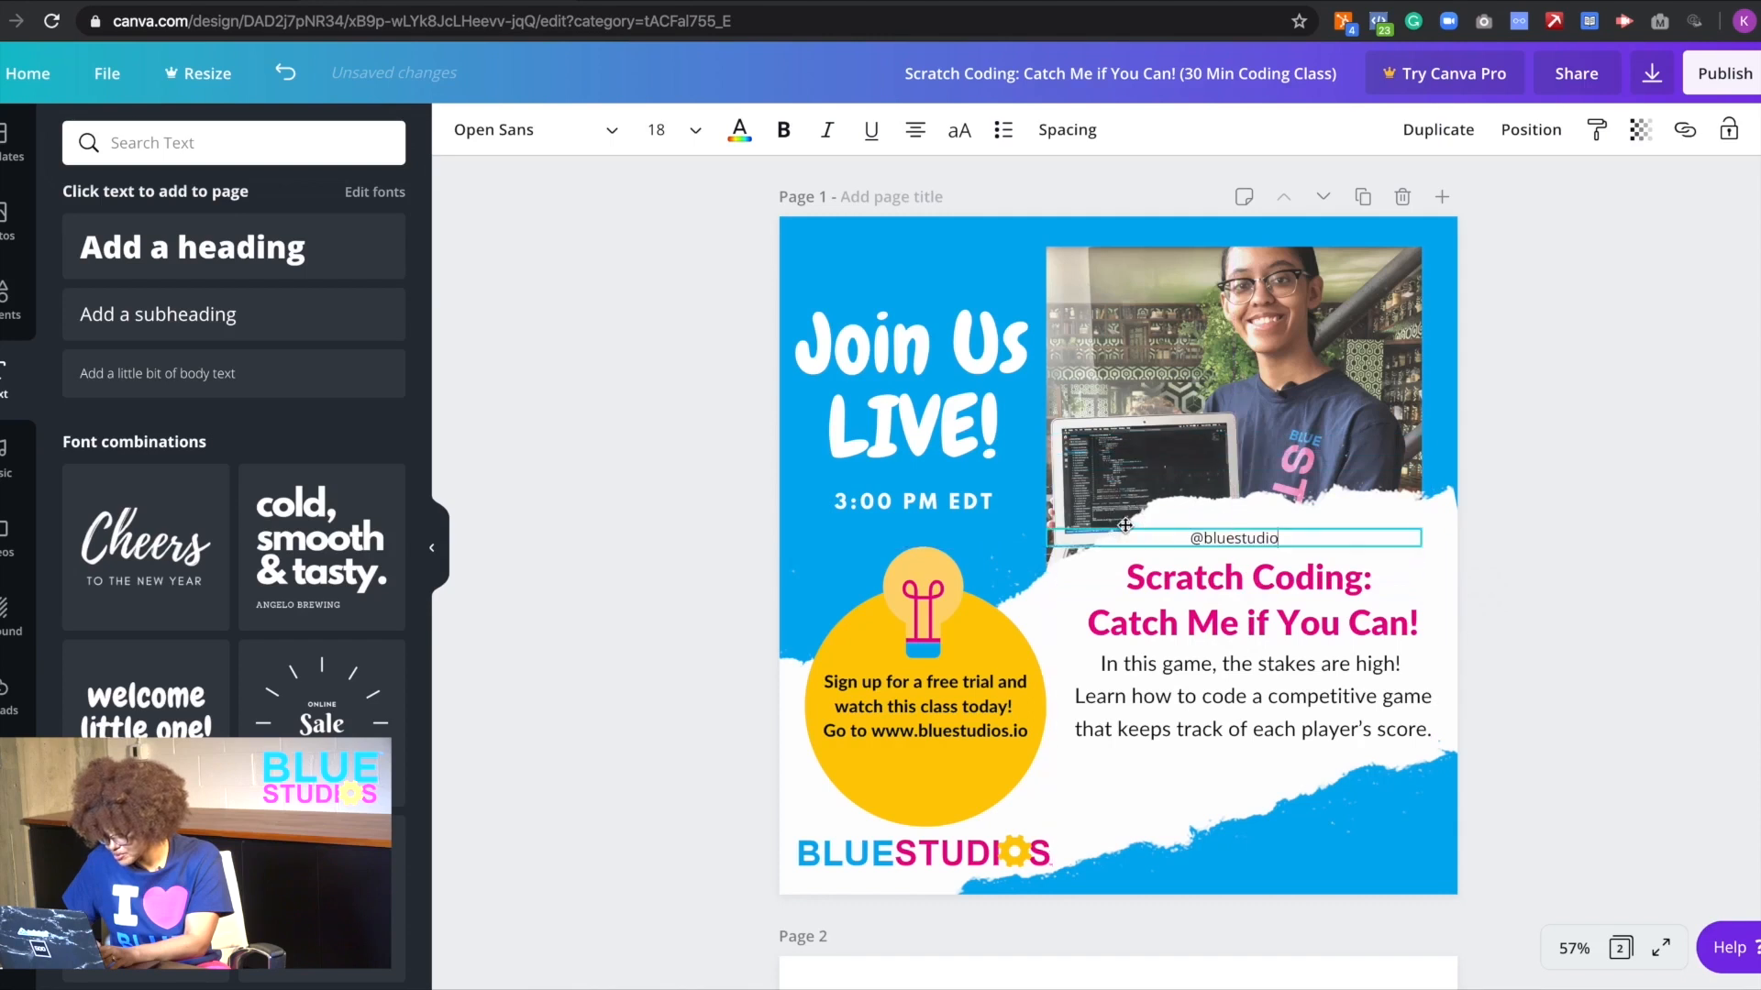
text(s_io)
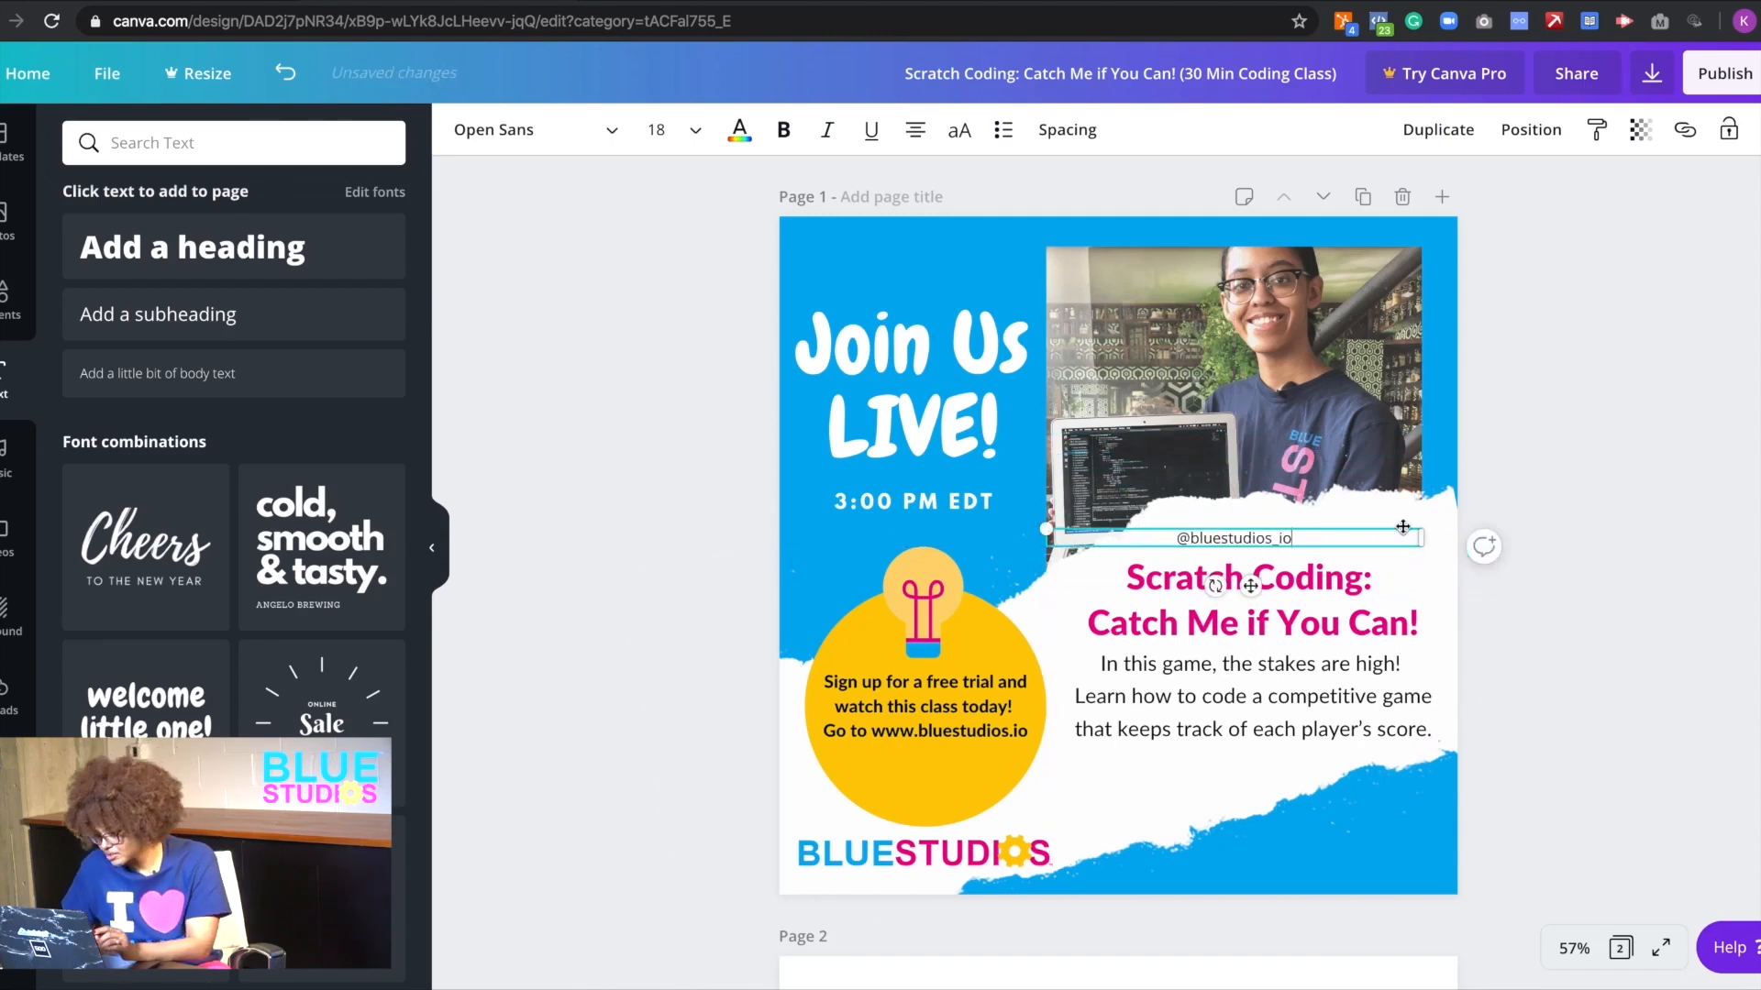
drag(1215, 585, 1145, 522)
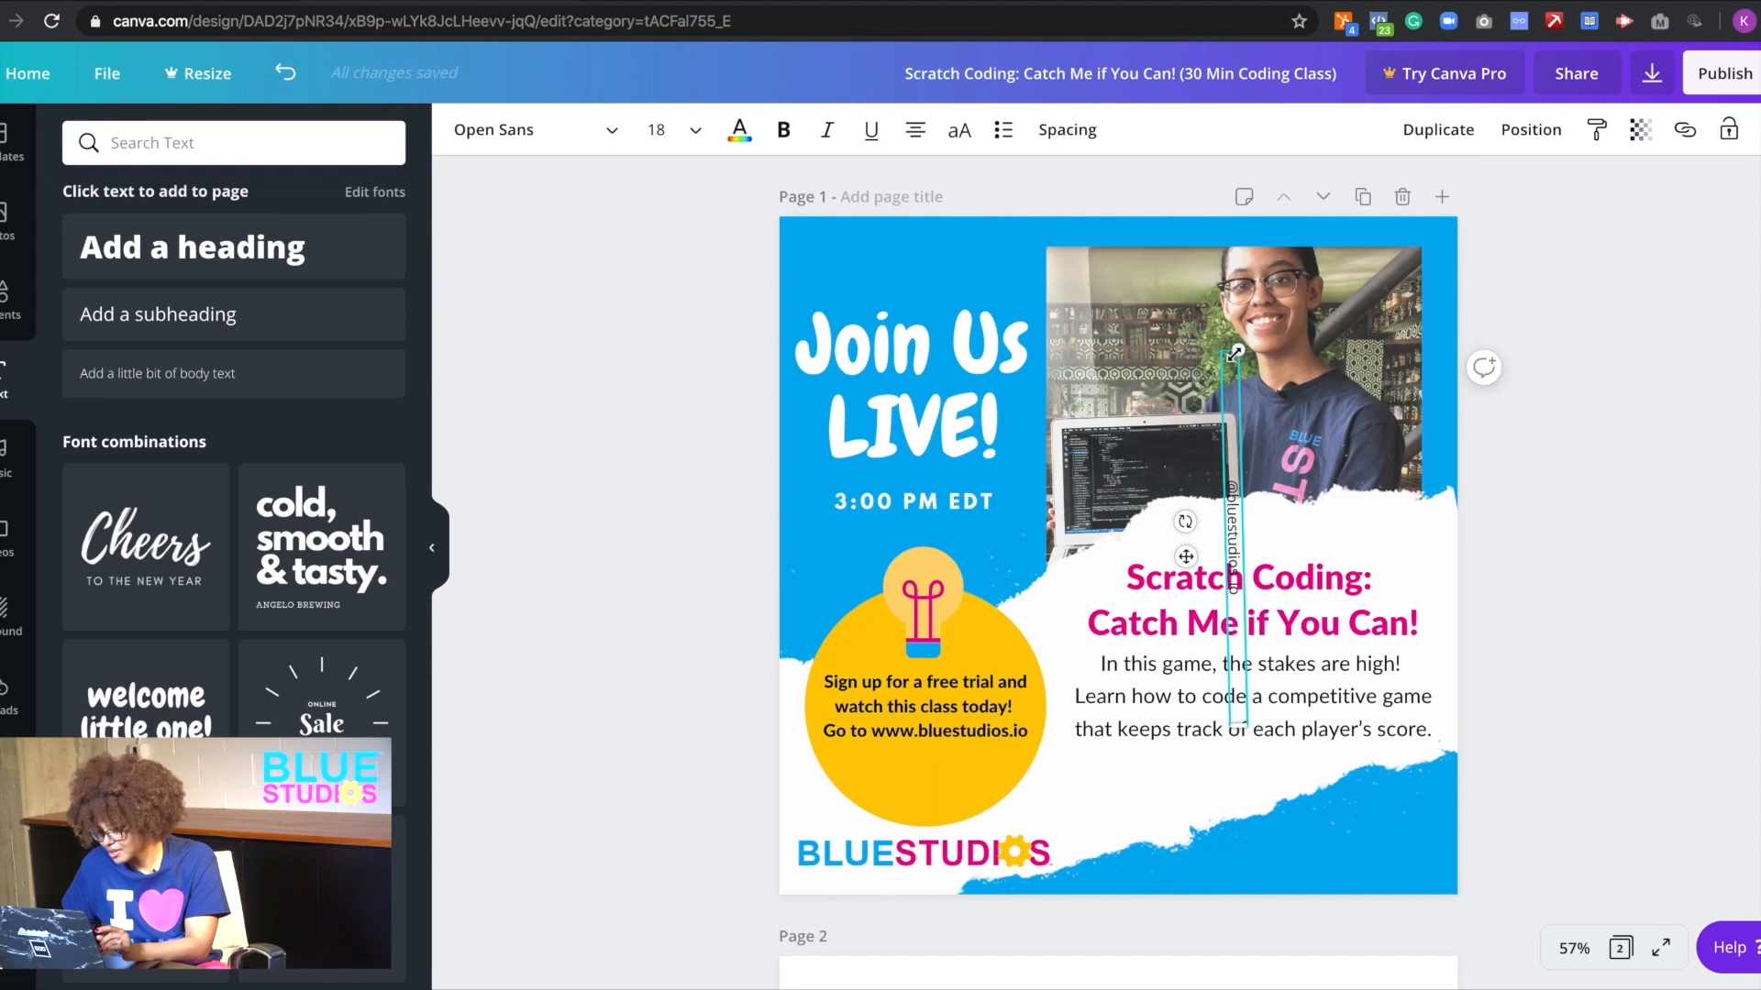
drag(1184, 521, 1412, 330)
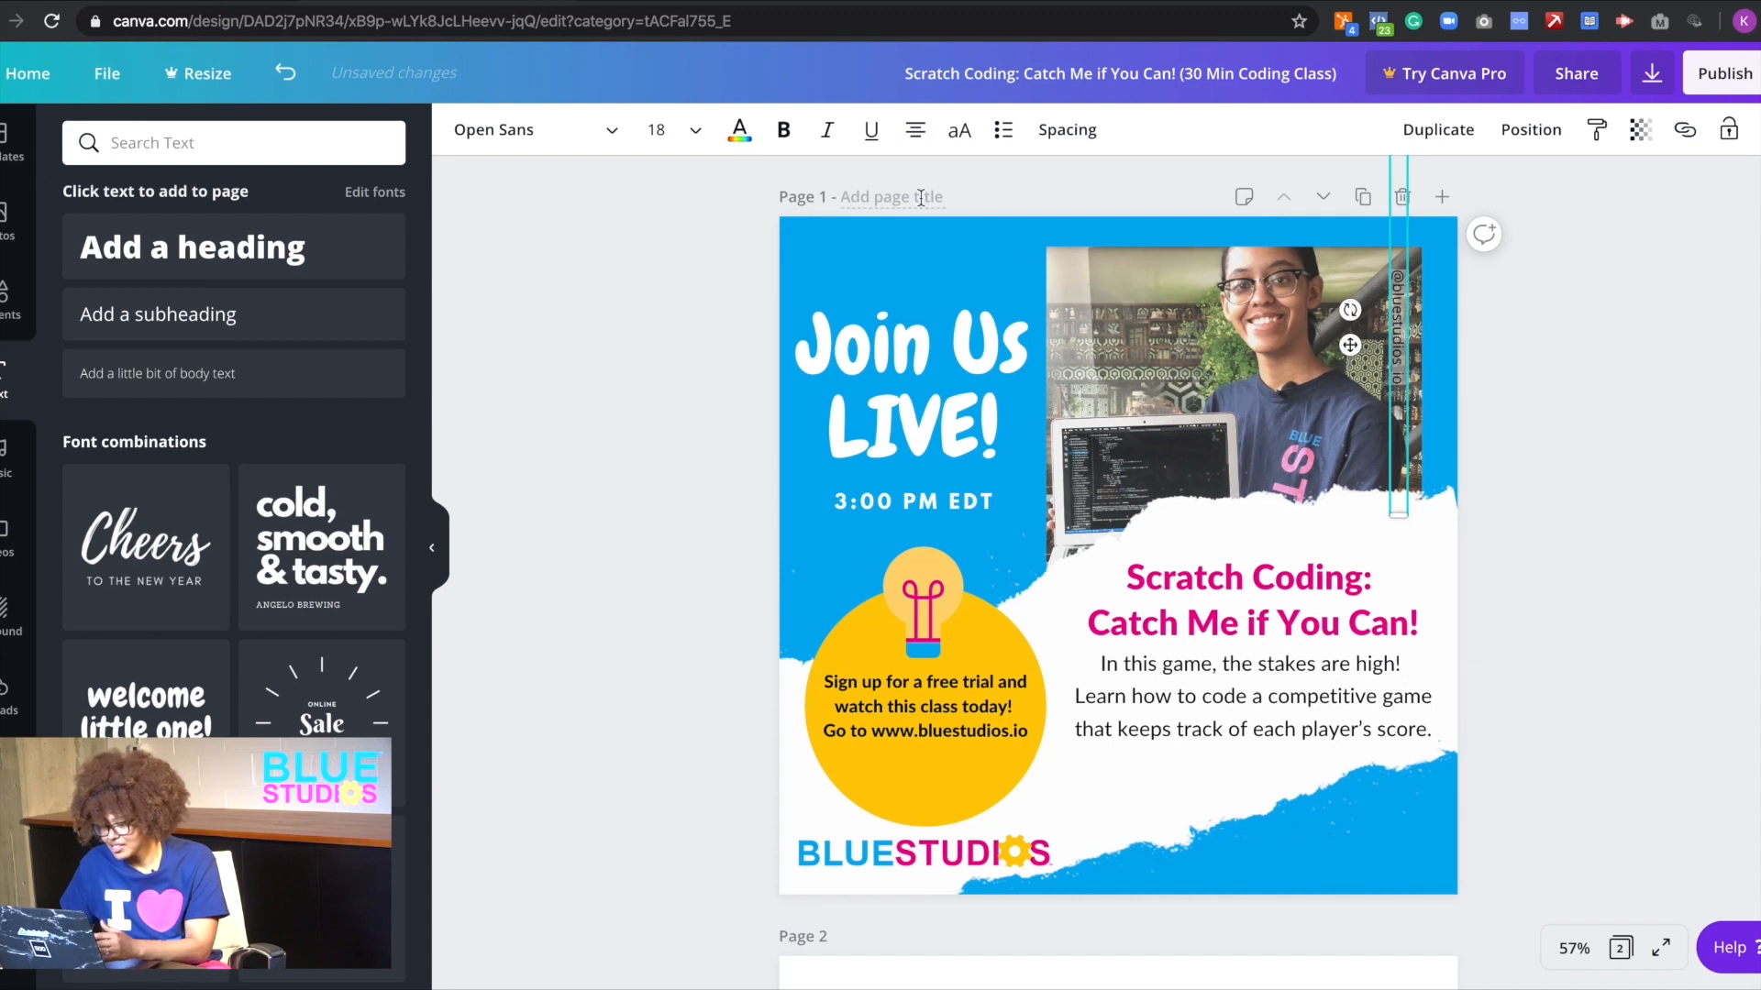
click(959, 133)
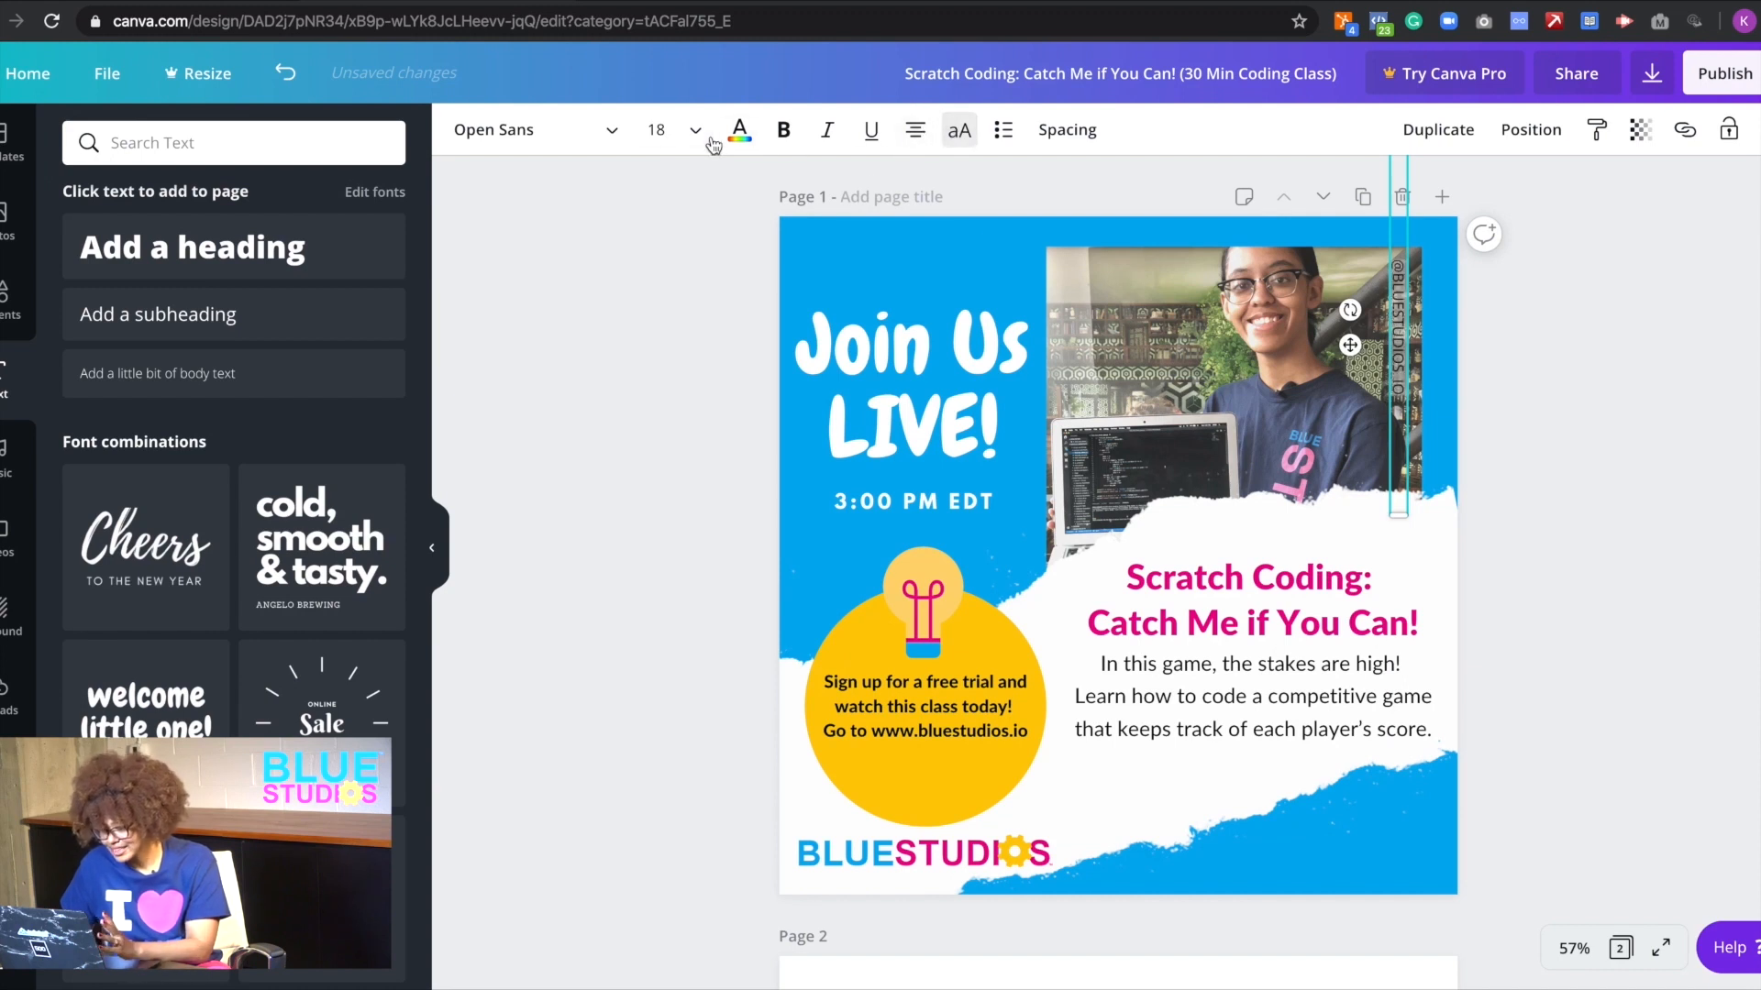
click(963, 137)
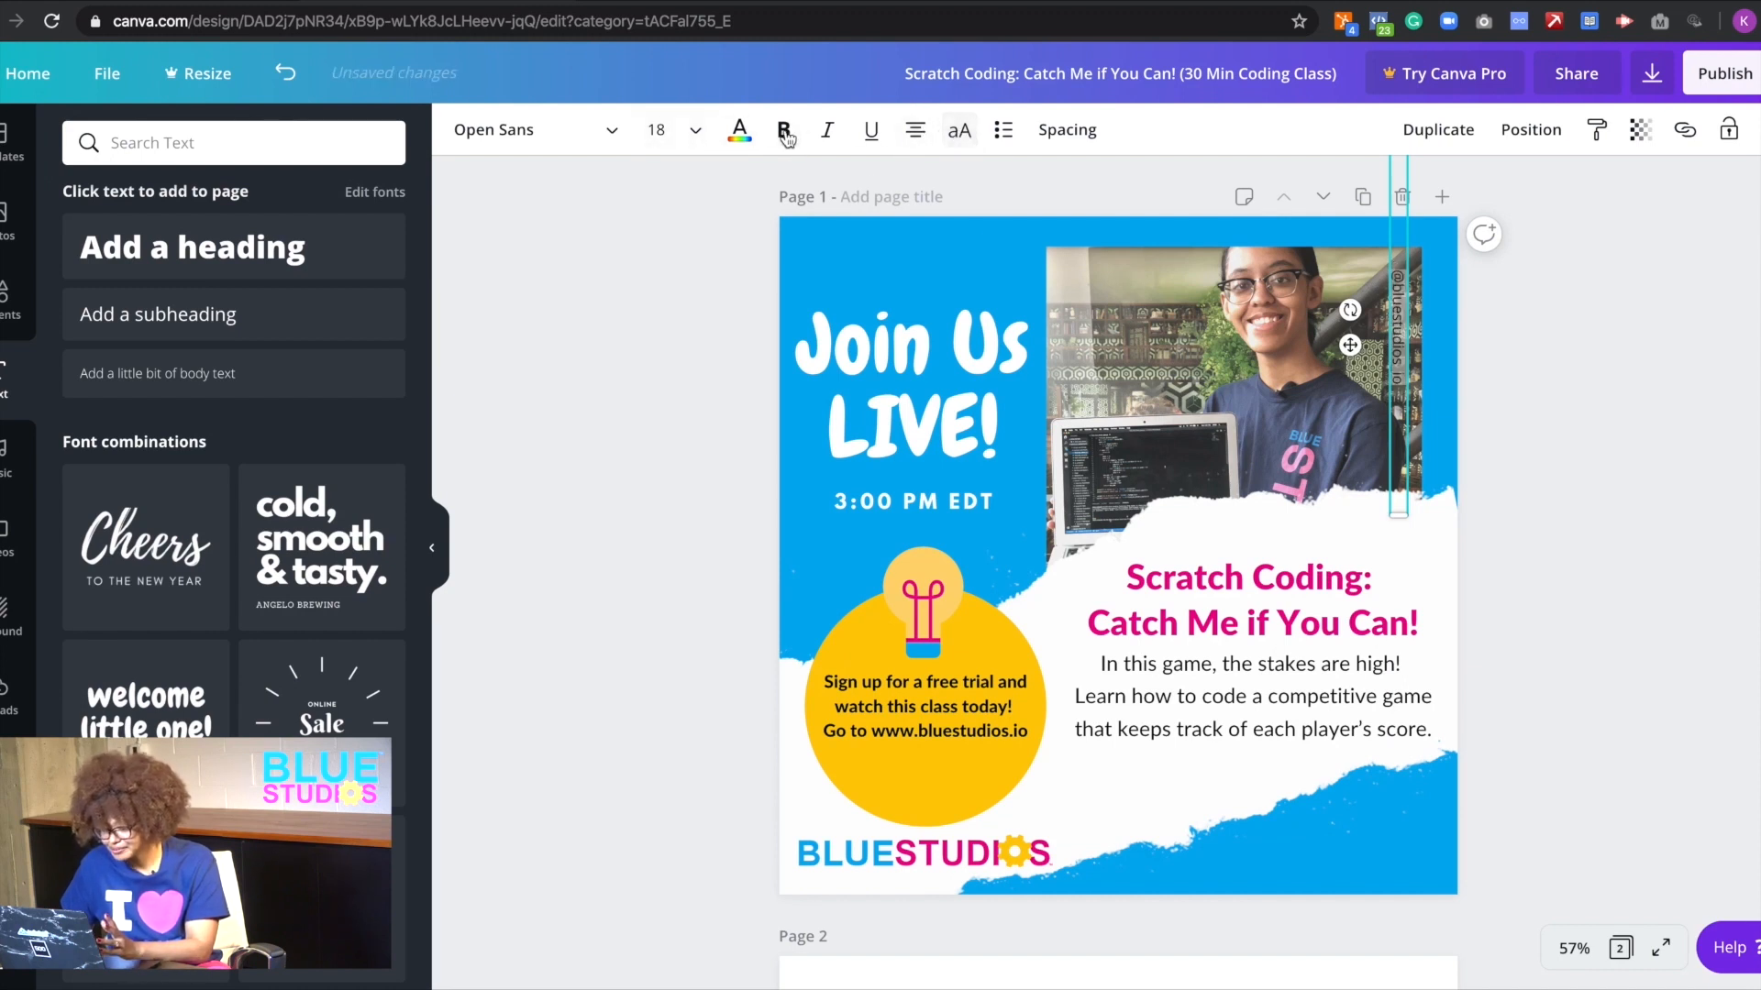
click(739, 129)
click(381, 349)
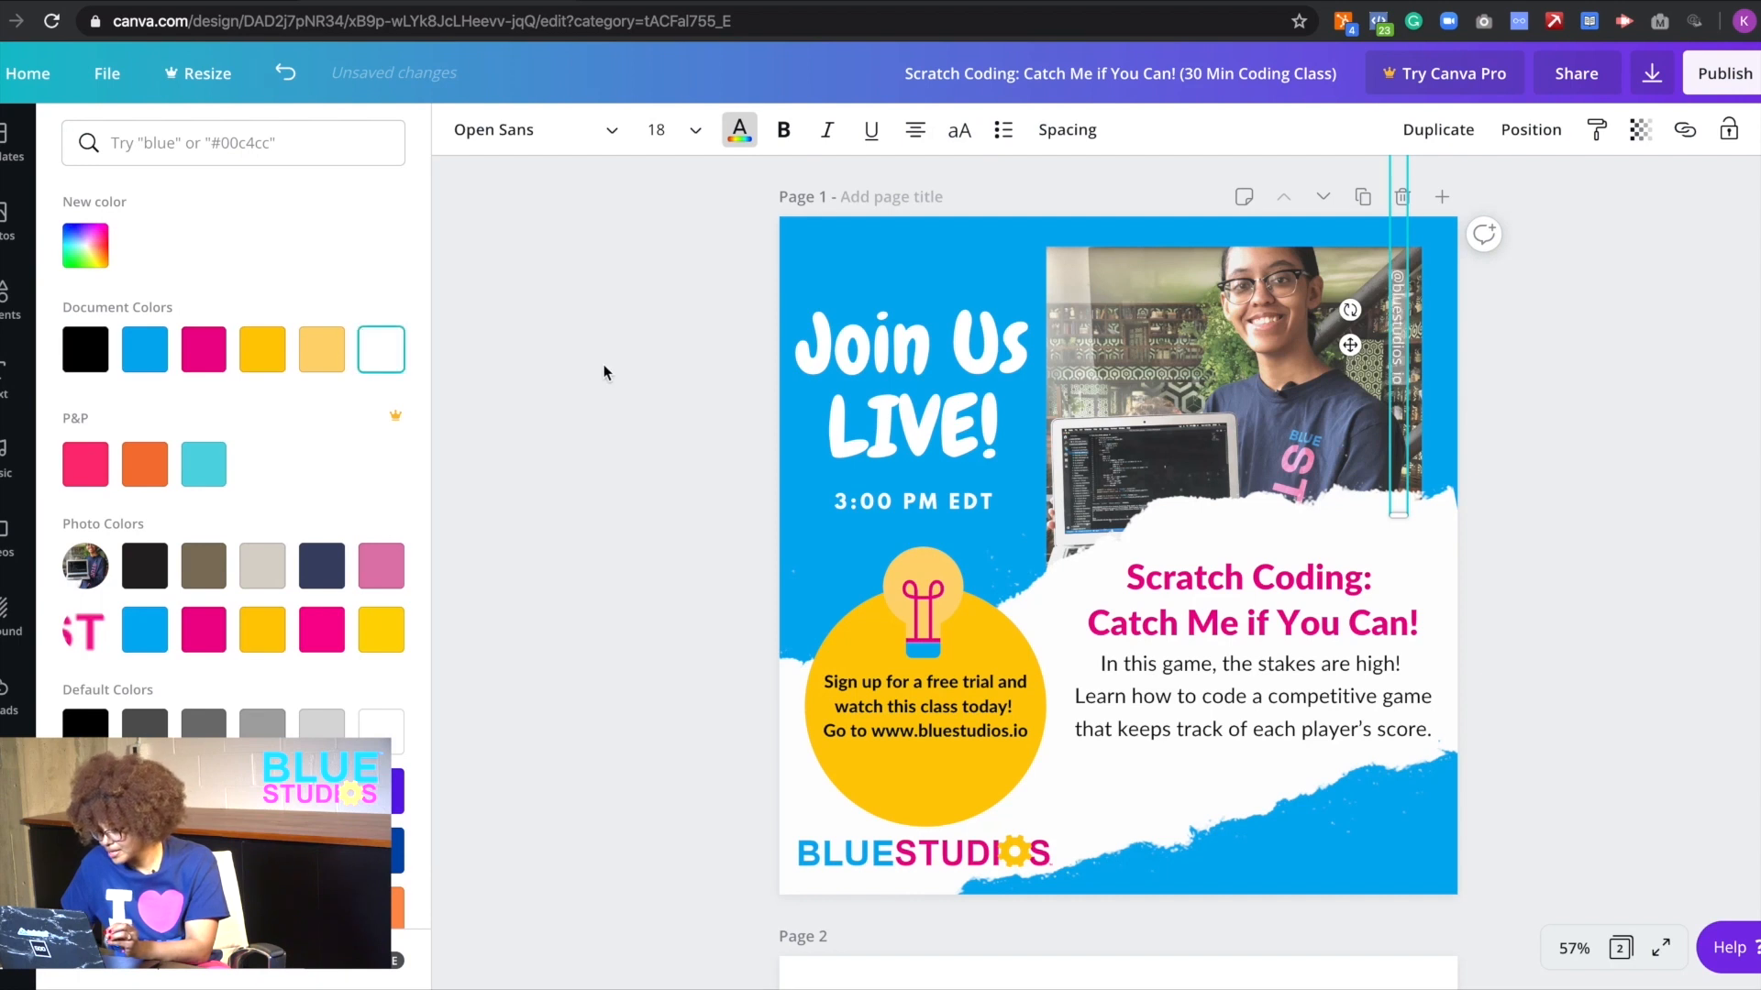
click(782, 130)
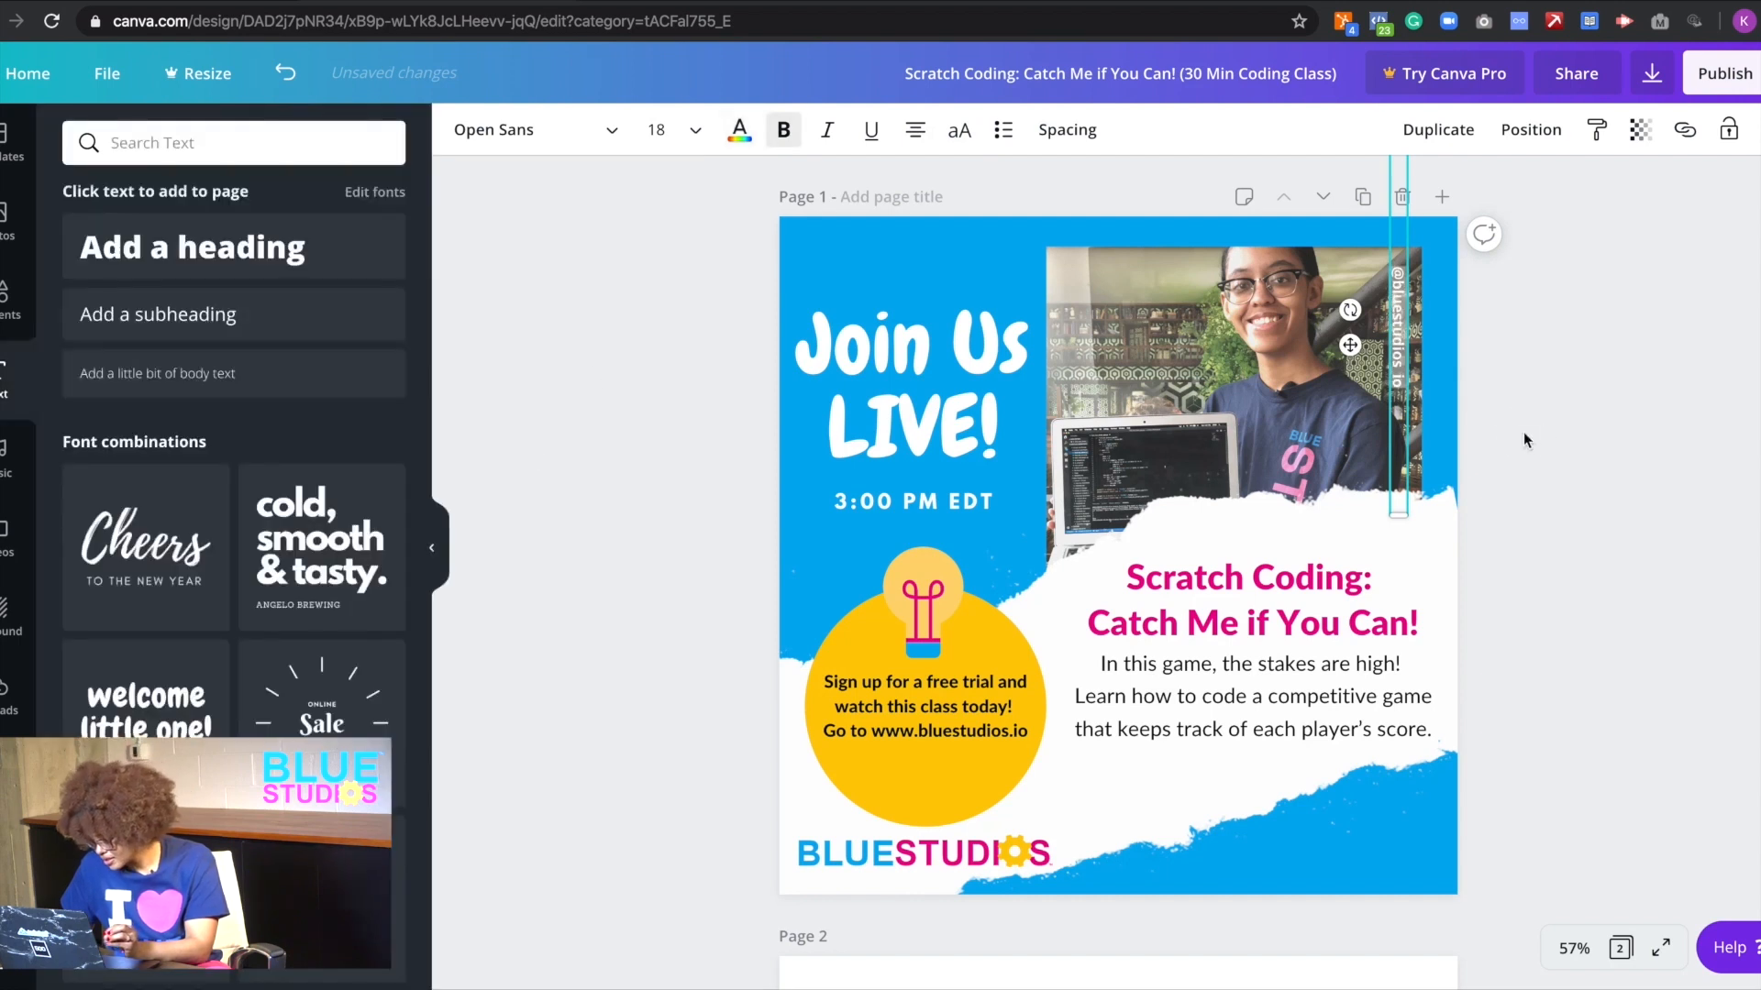
drag(1403, 366, 1397, 355)
click(1540, 374)
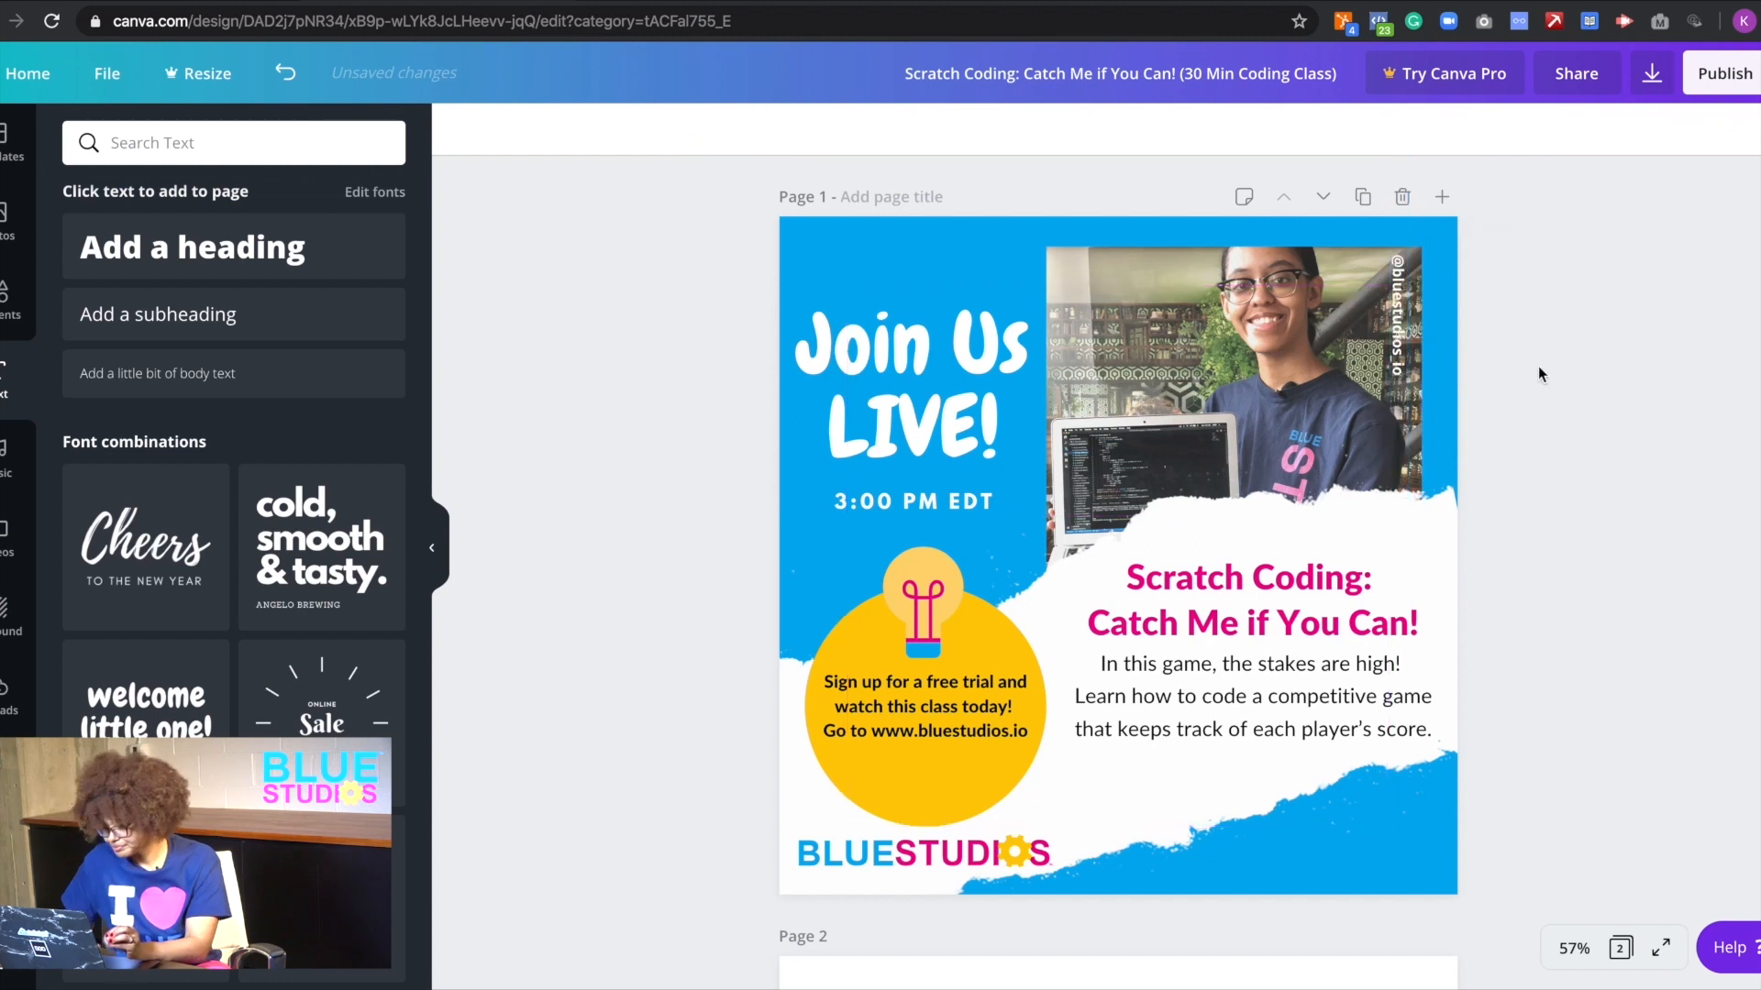
- Enable the Duotone effect for the photo of the woman with the laptop
click(1196, 383)
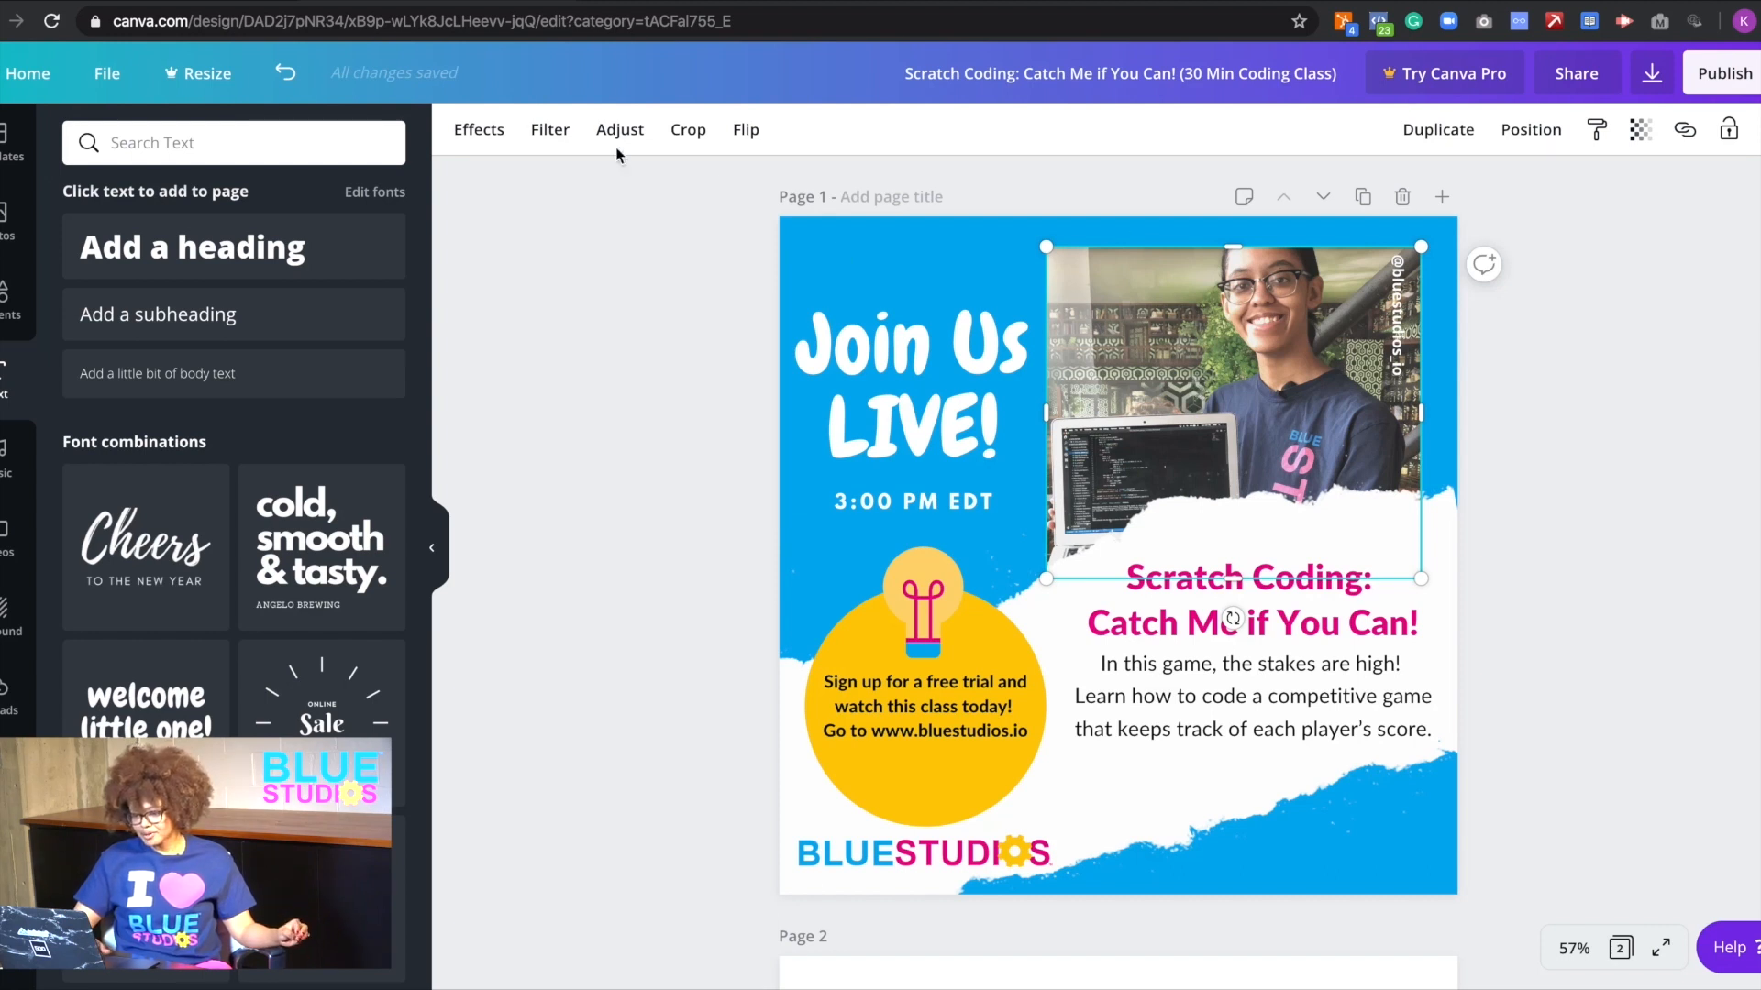
click(495, 137)
click(548, 129)
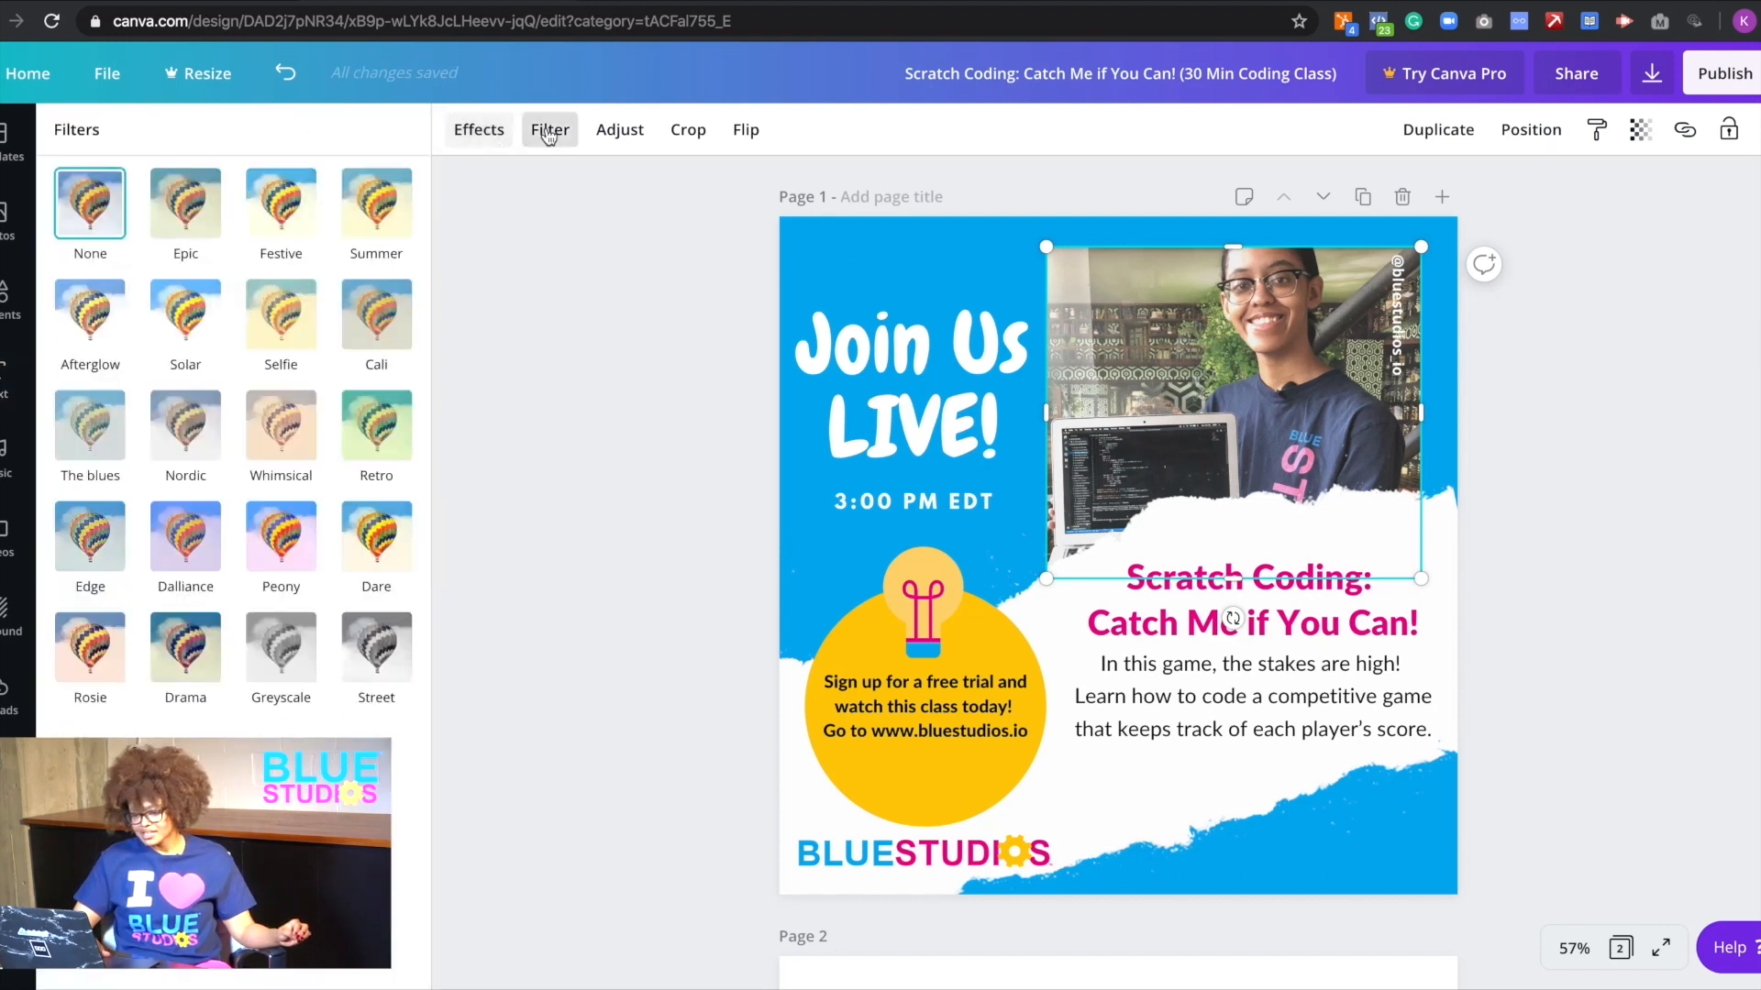
click(477, 130)
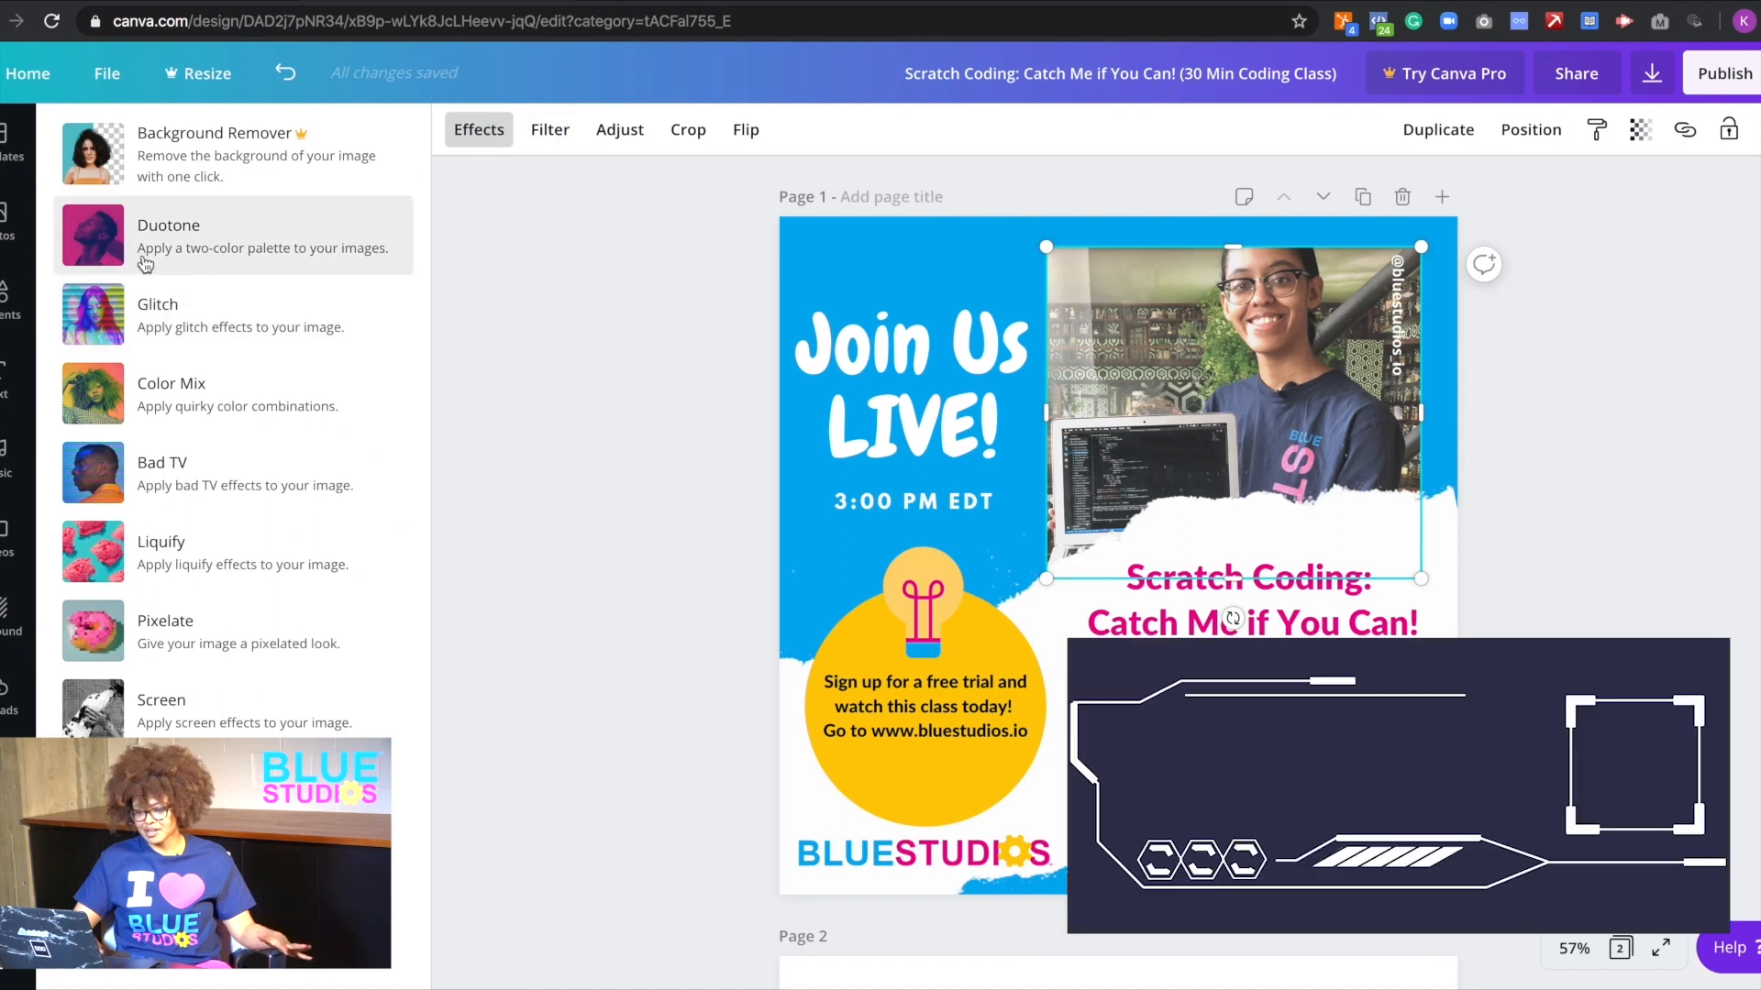
click(97, 229)
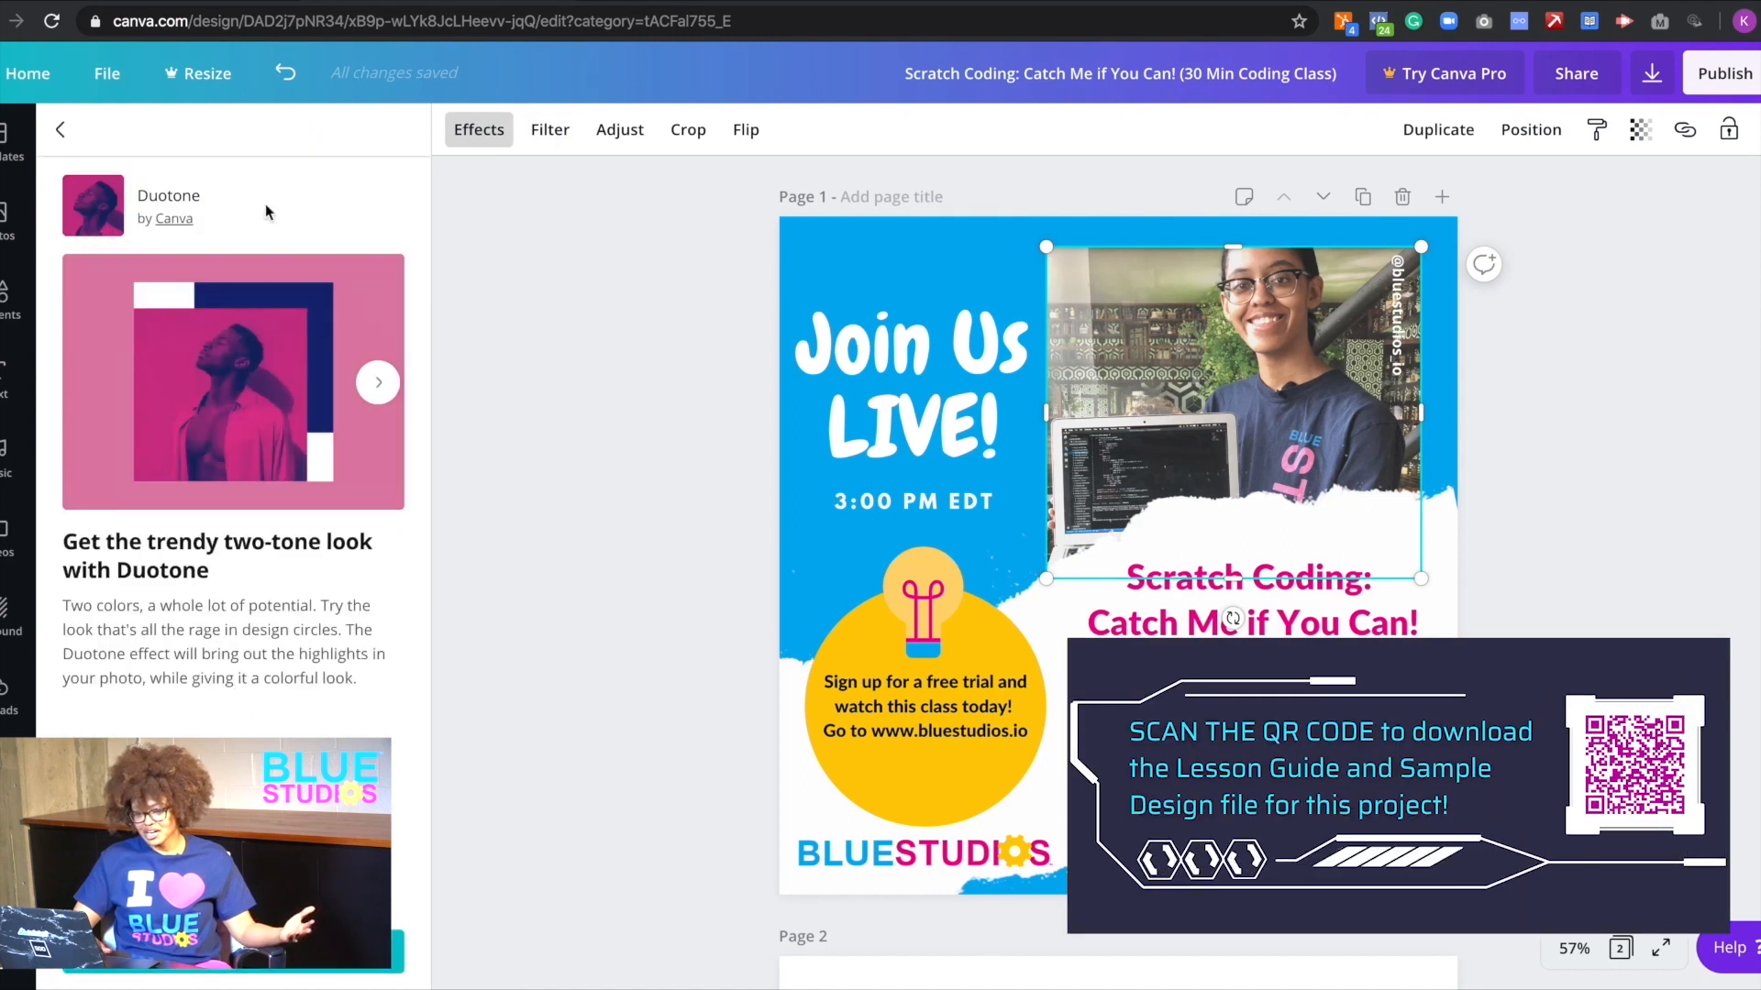
click(60, 129)
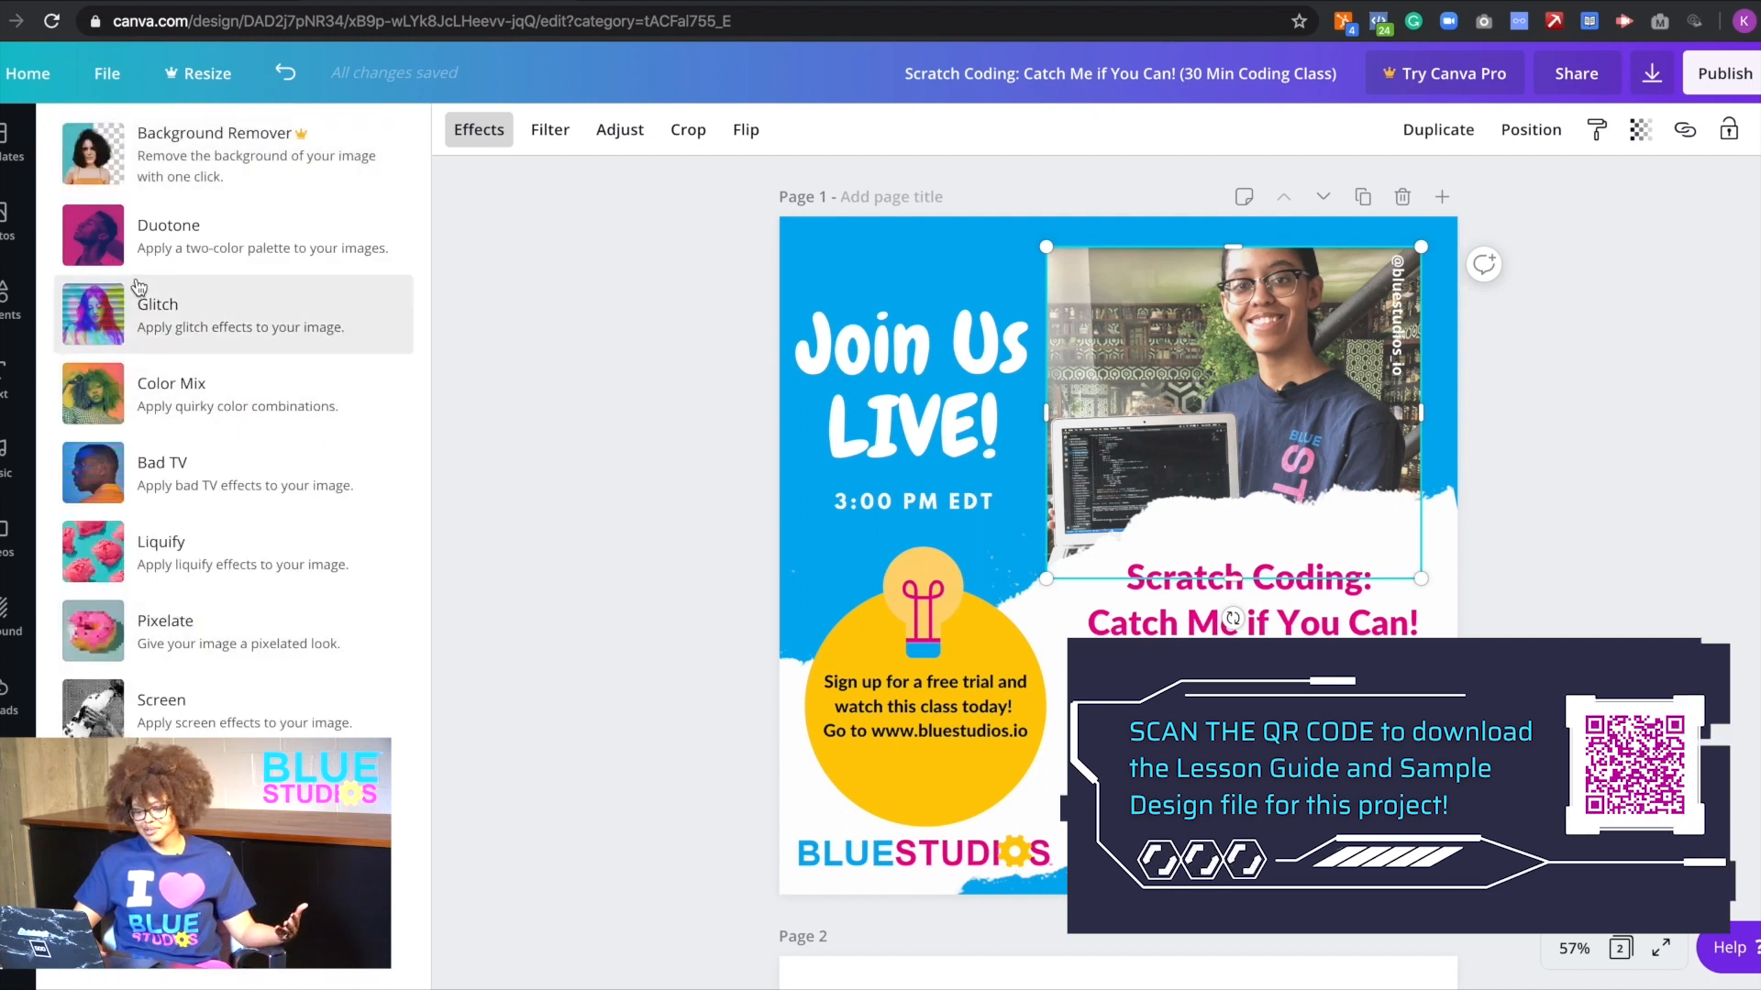
click(116, 237)
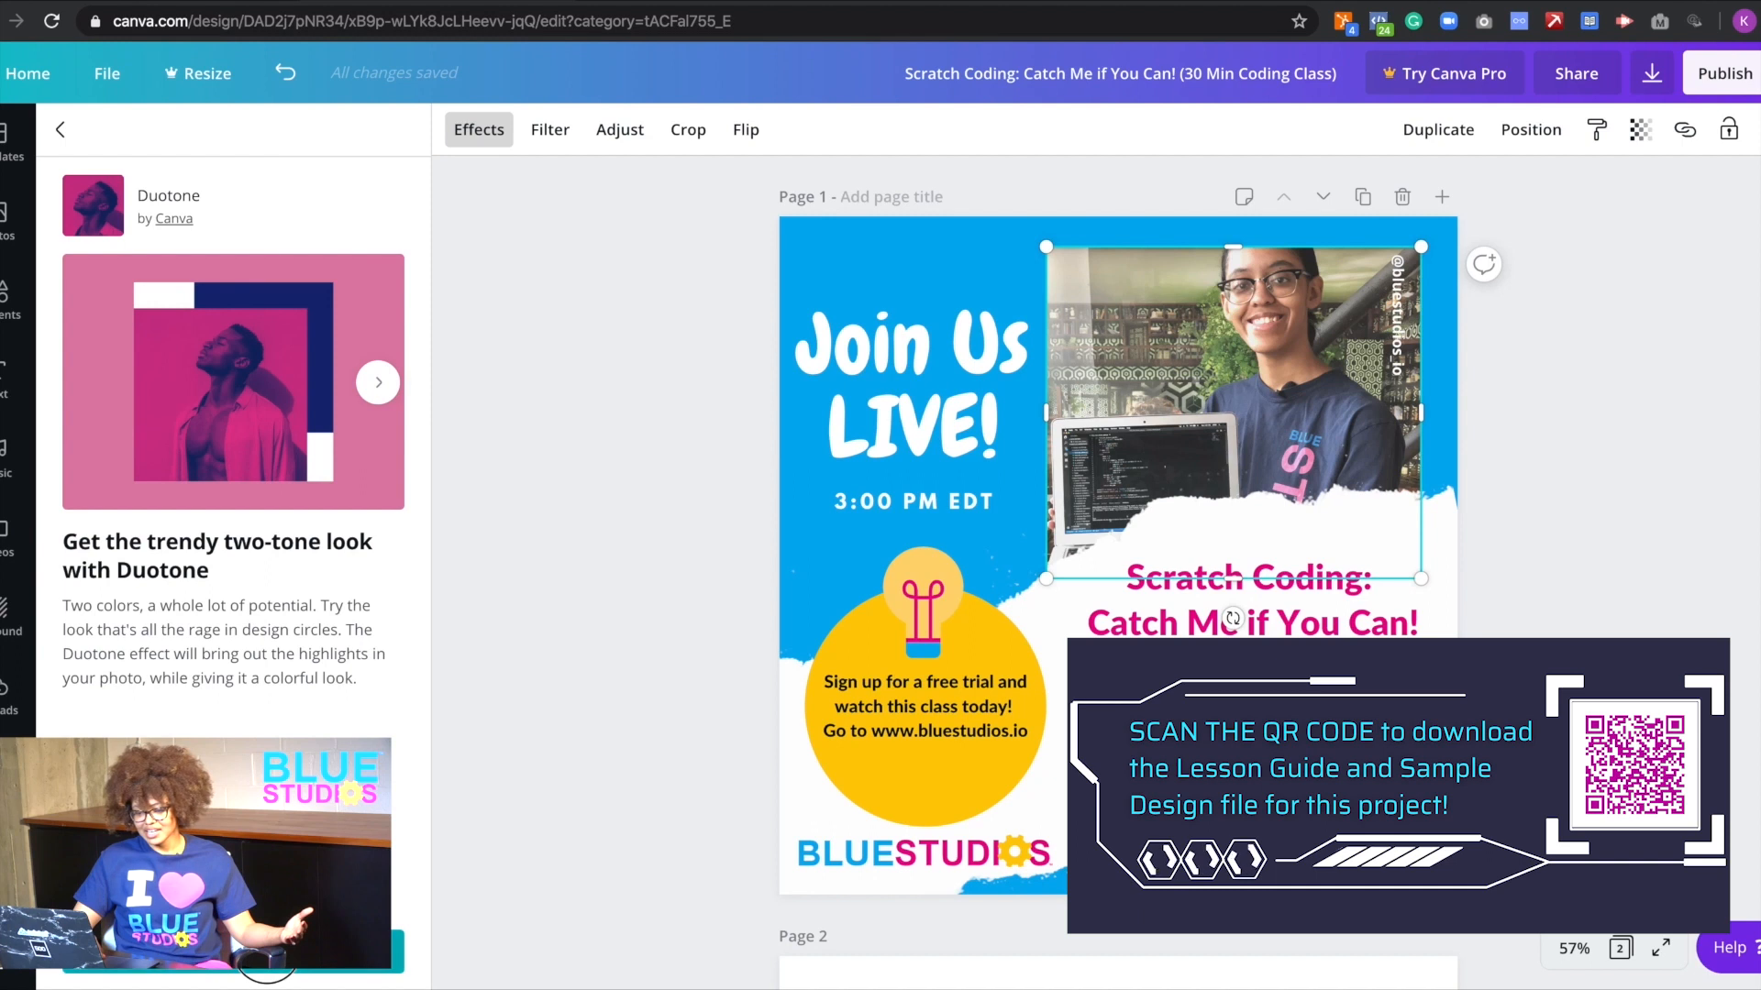
click(378, 383)
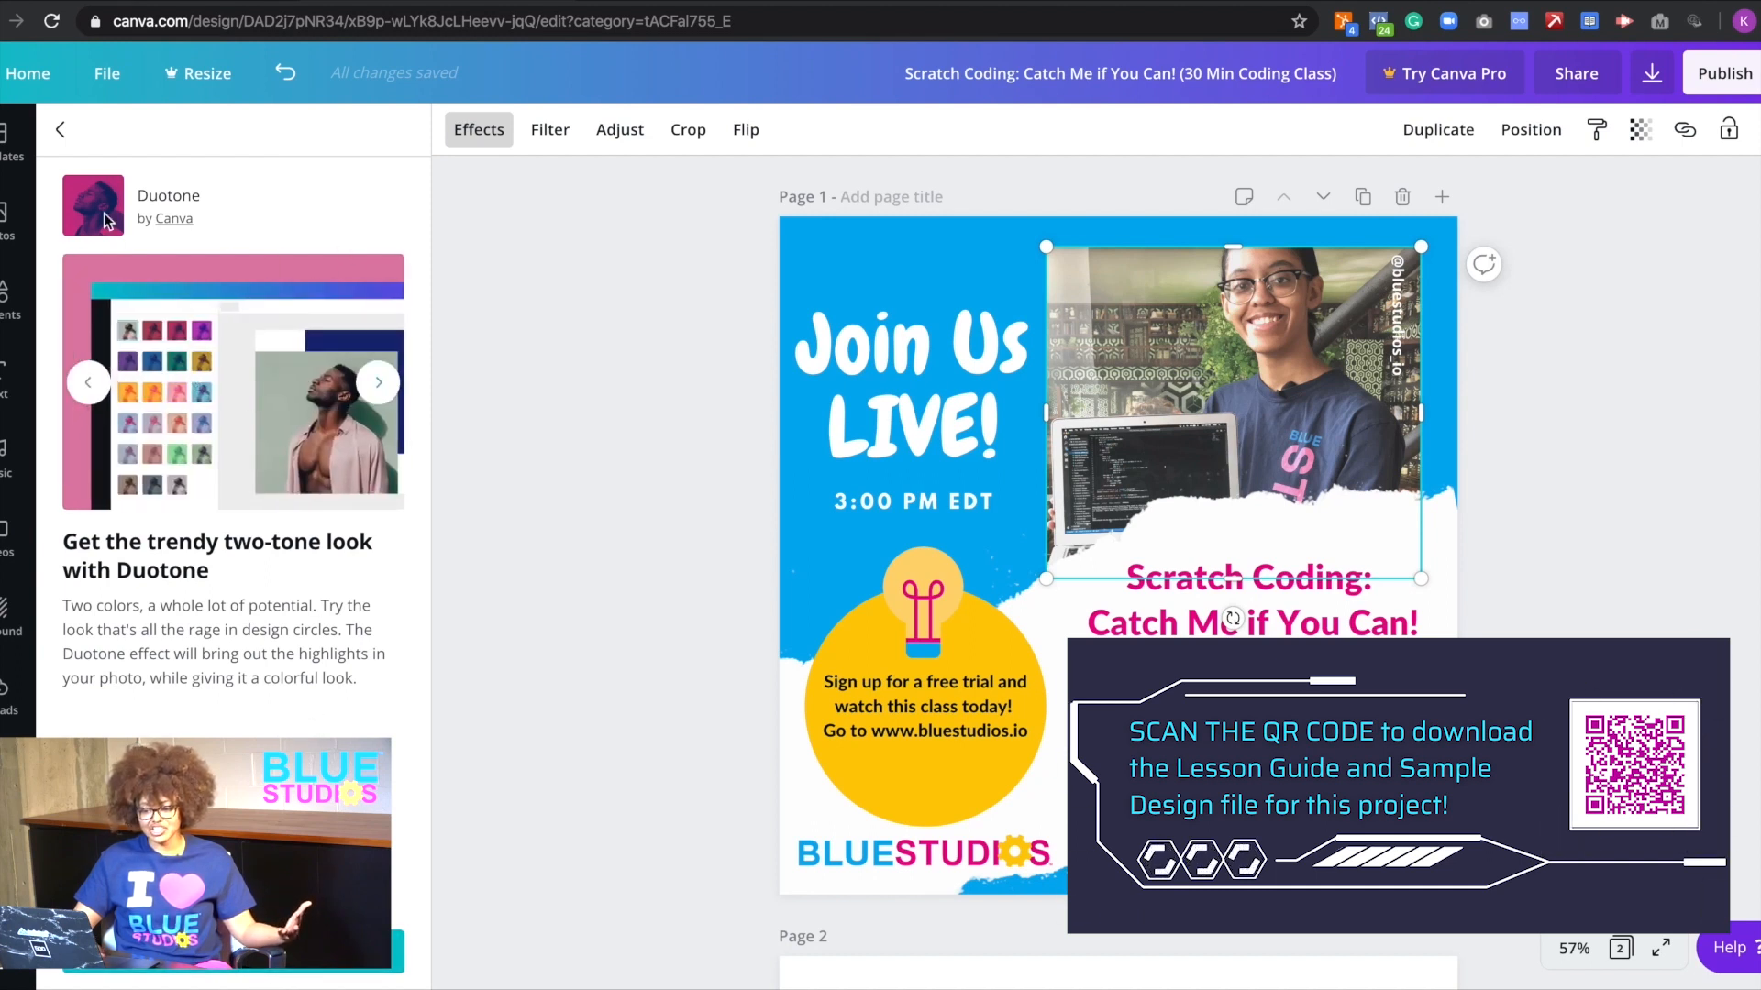
click(85, 401)
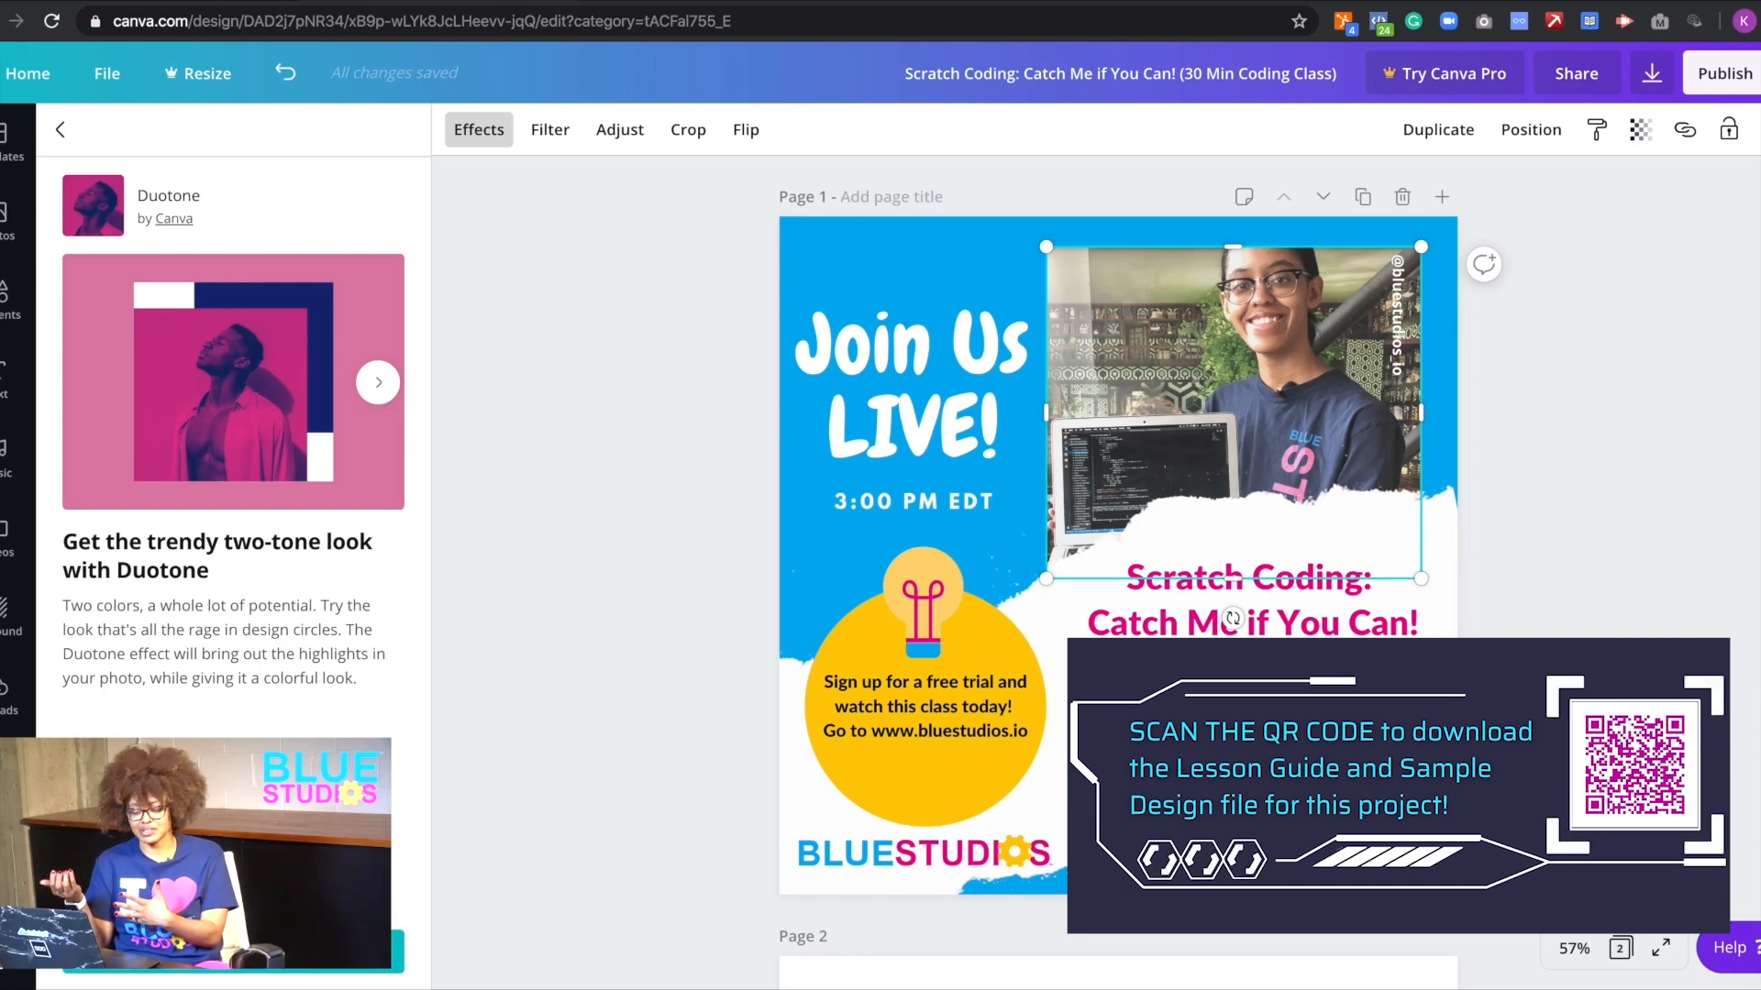
click(233, 951)
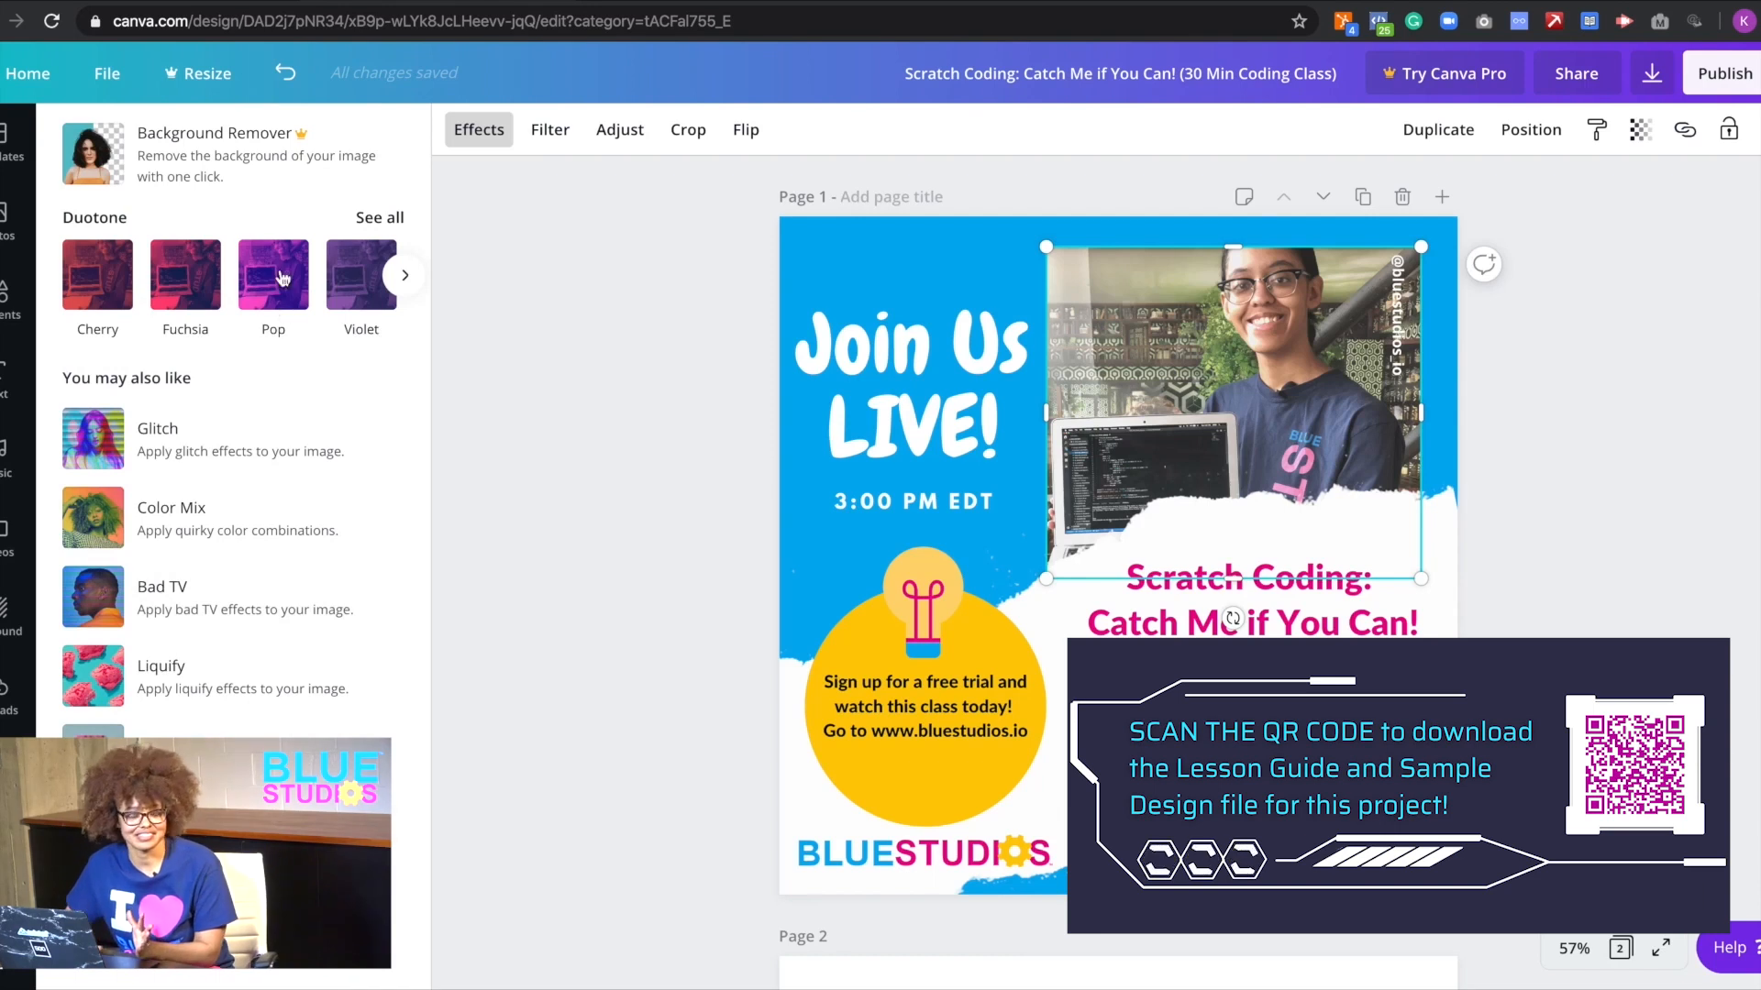
- Try the Sea Blue, Mustard, Mystic, Lavender and Classic duotone presets on the photo
click(404, 273)
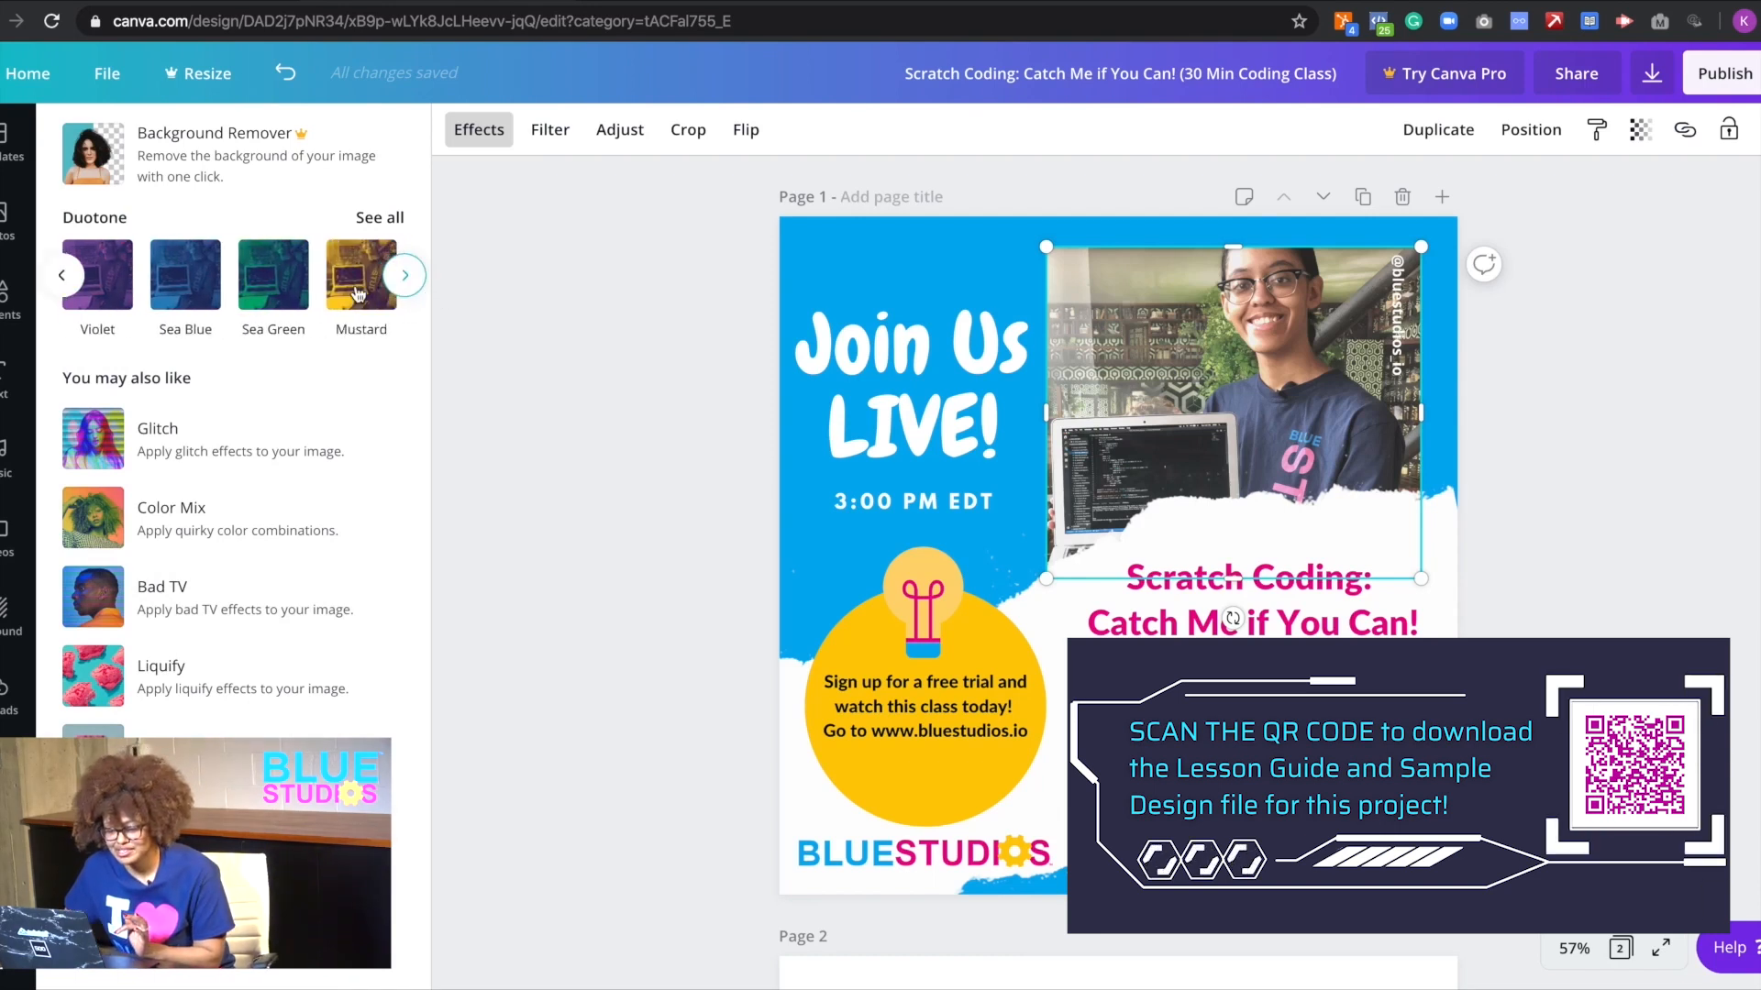
click(193, 284)
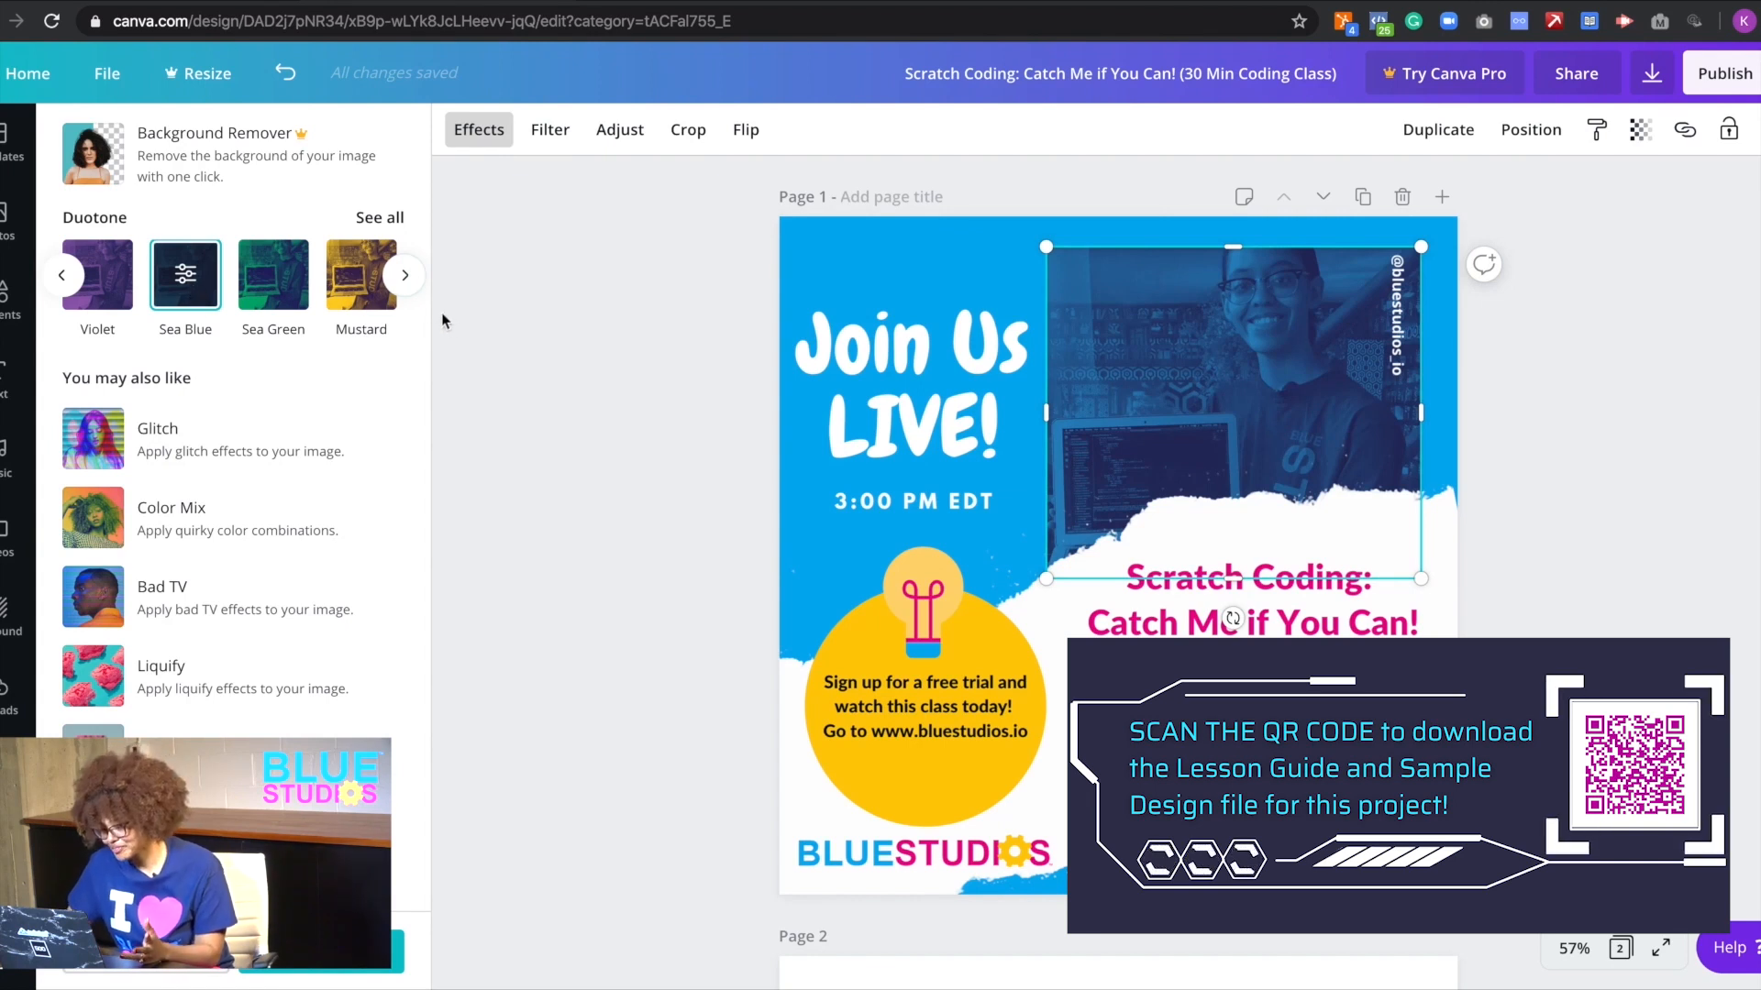
click(402, 275)
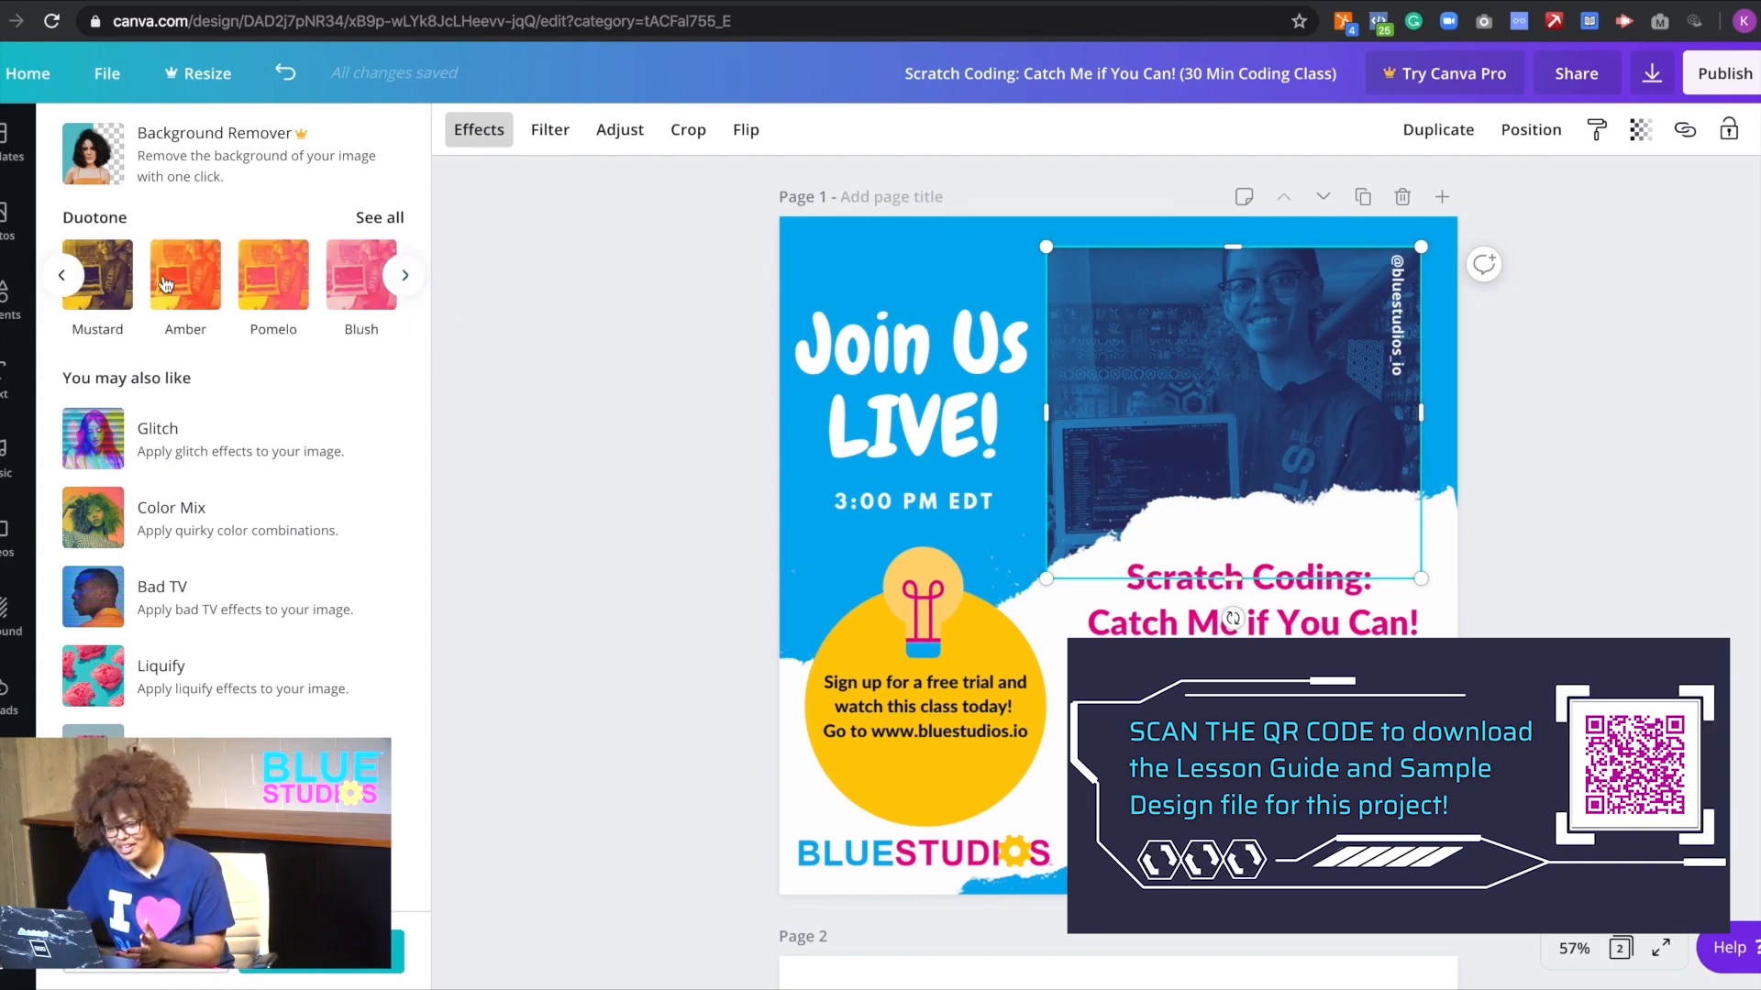
click(98, 275)
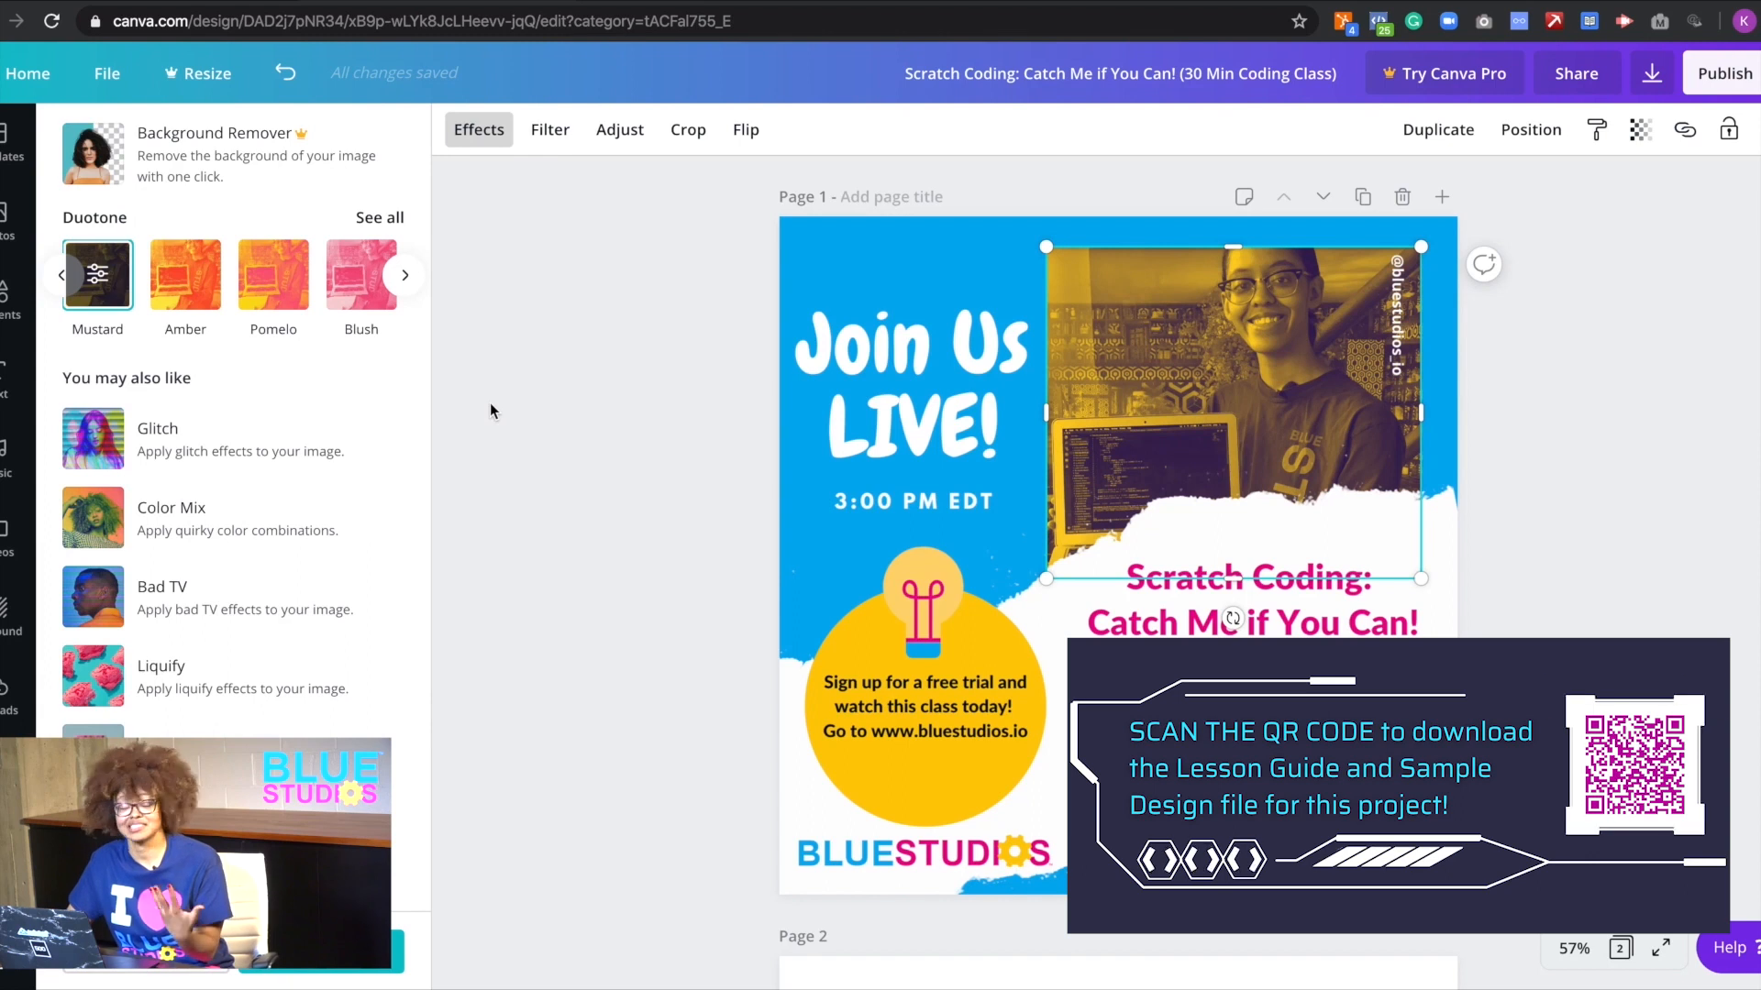
click(401, 290)
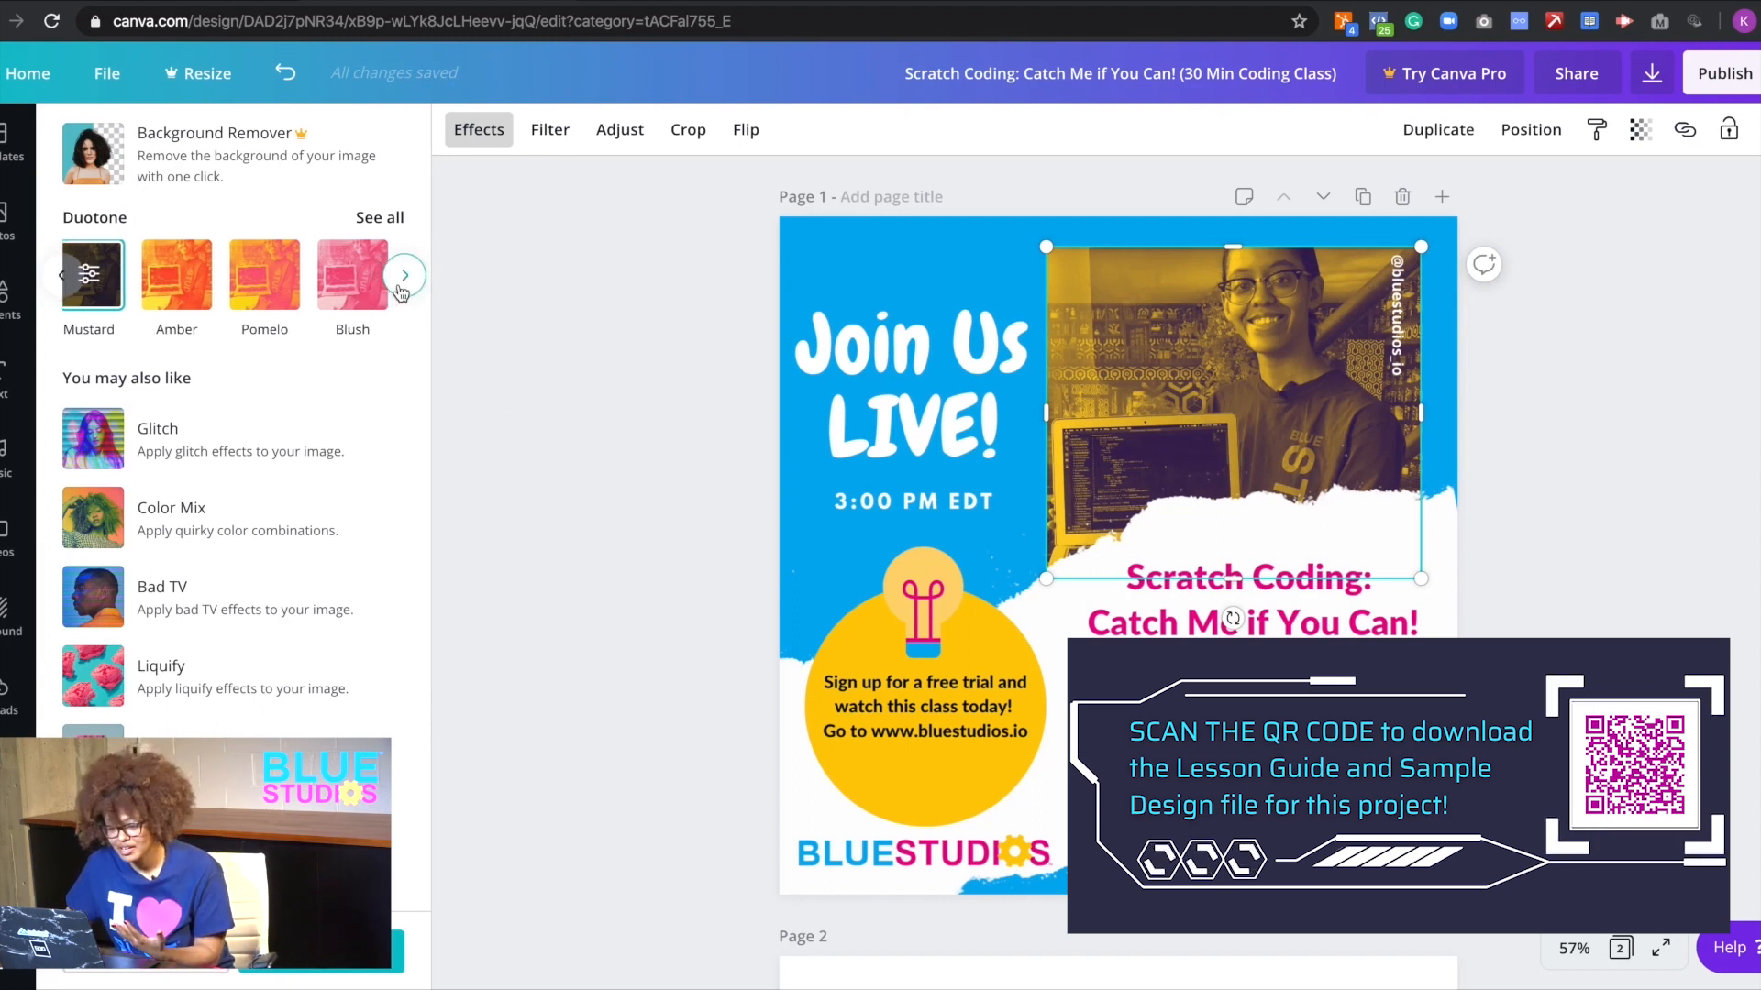
click(277, 291)
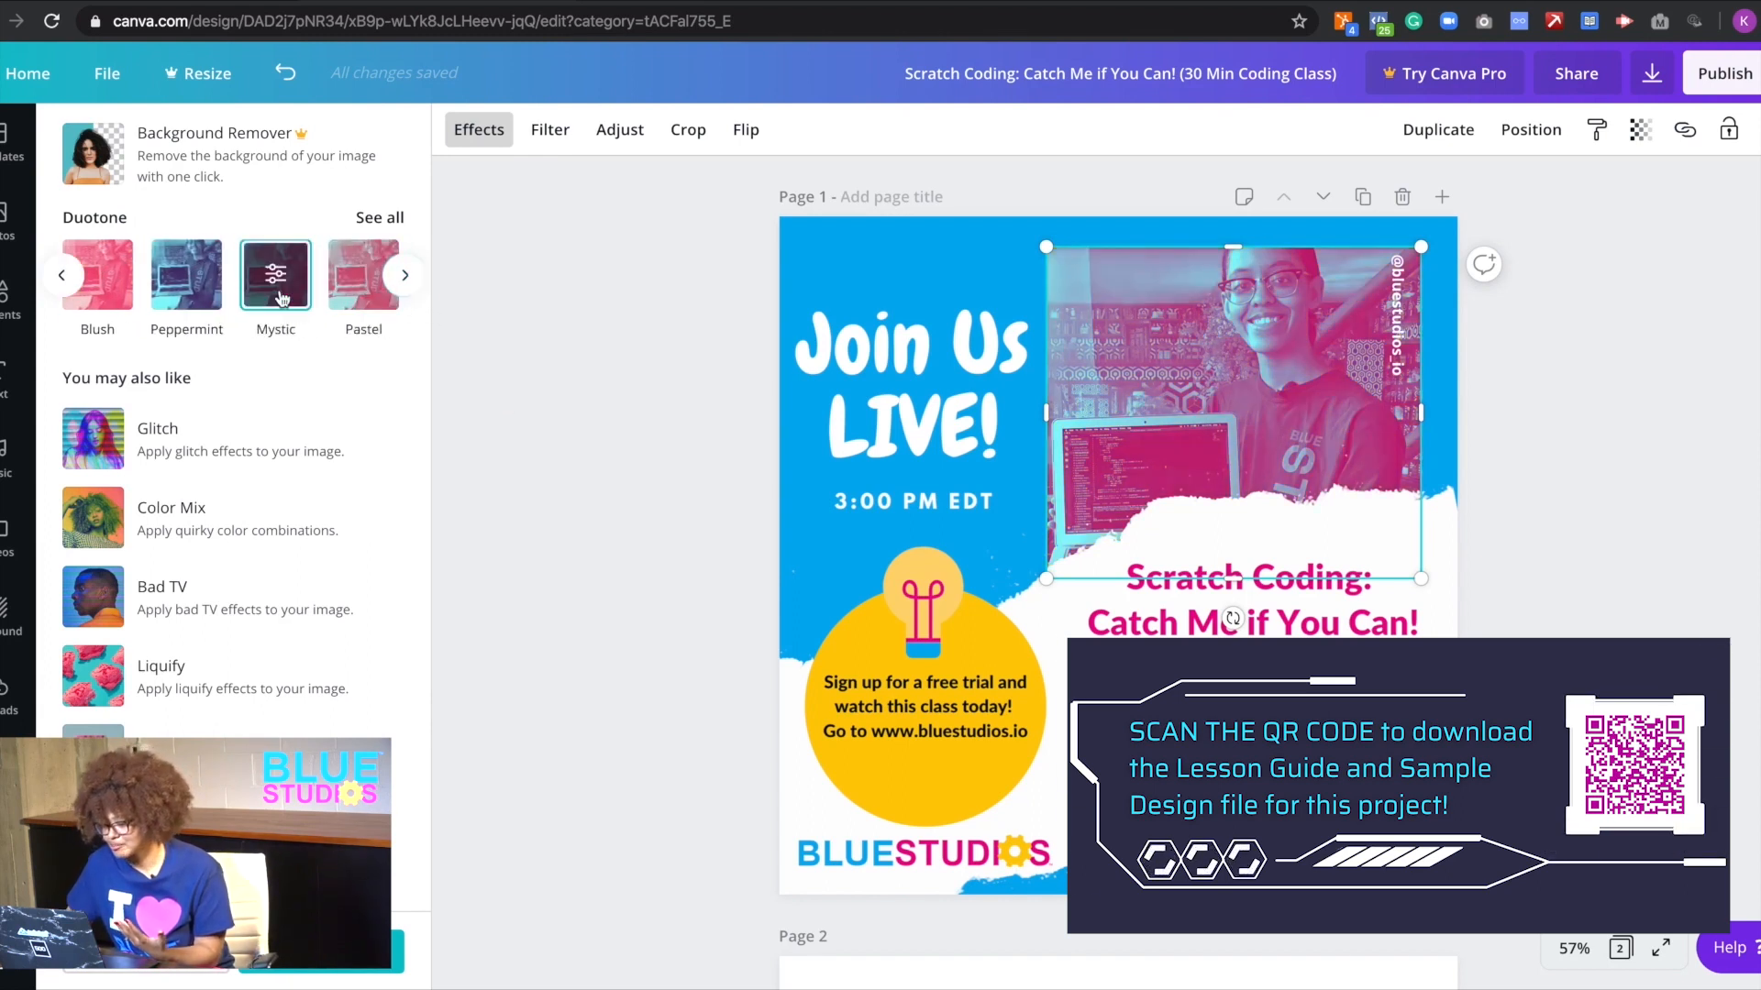
click(403, 277)
click(309, 284)
click(389, 283)
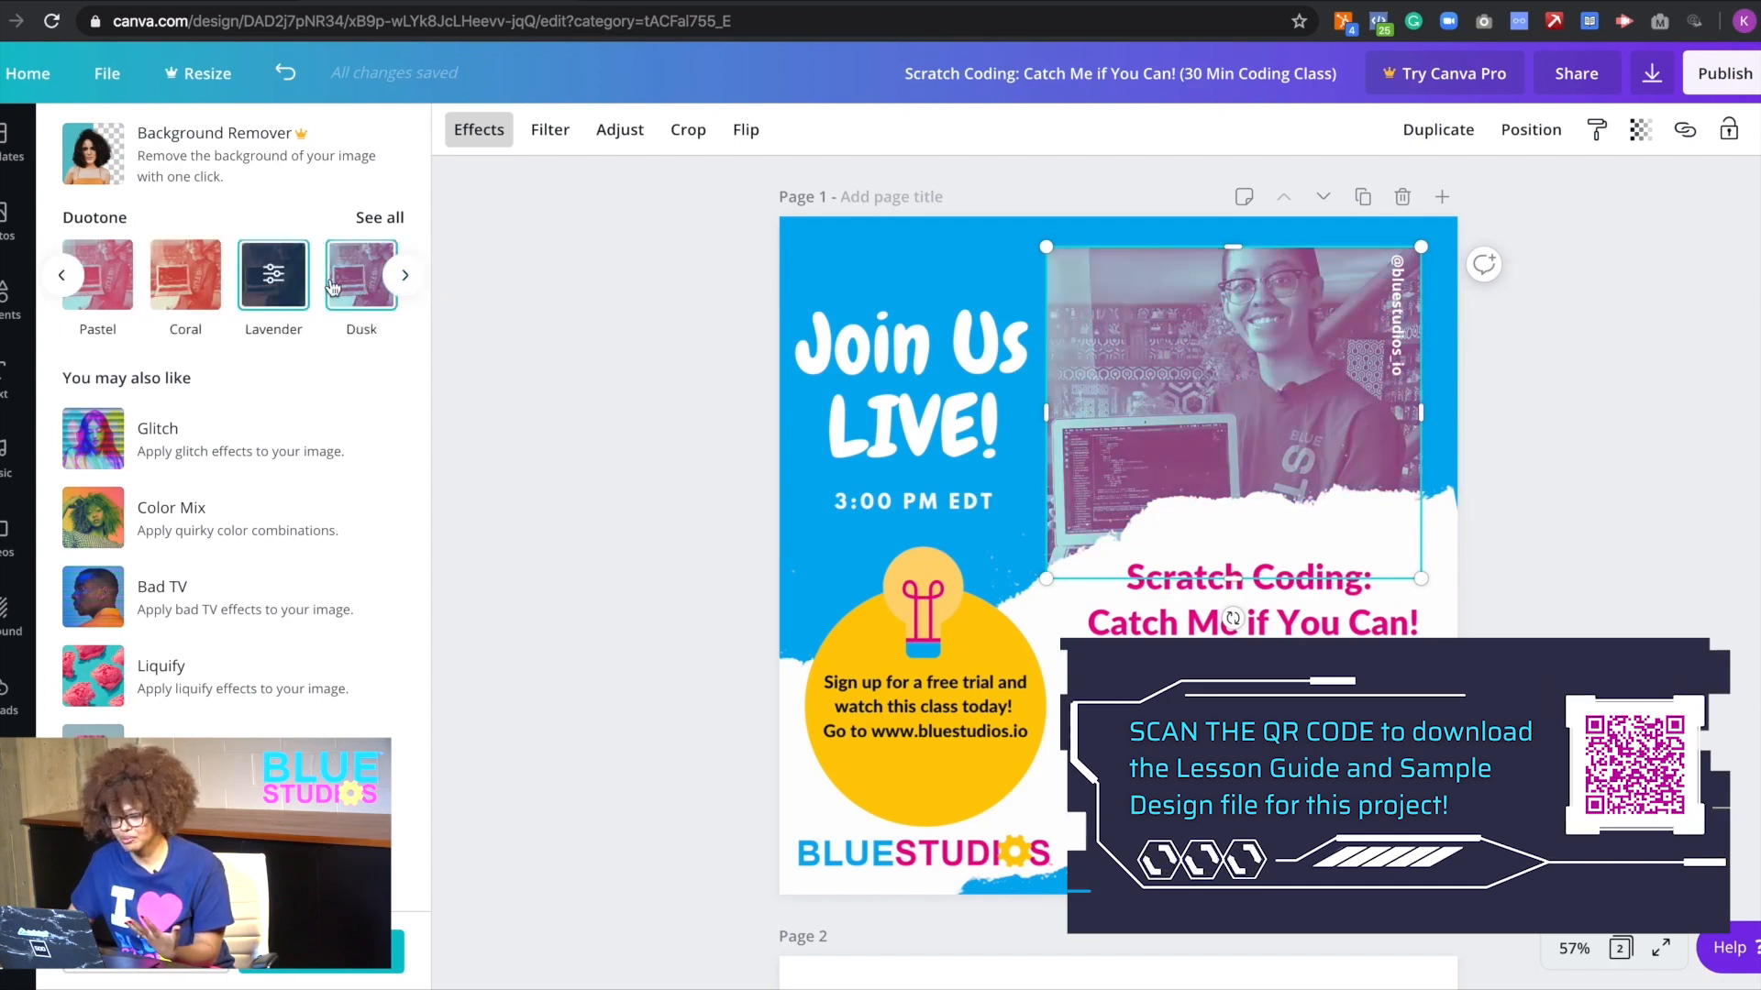
click(404, 277)
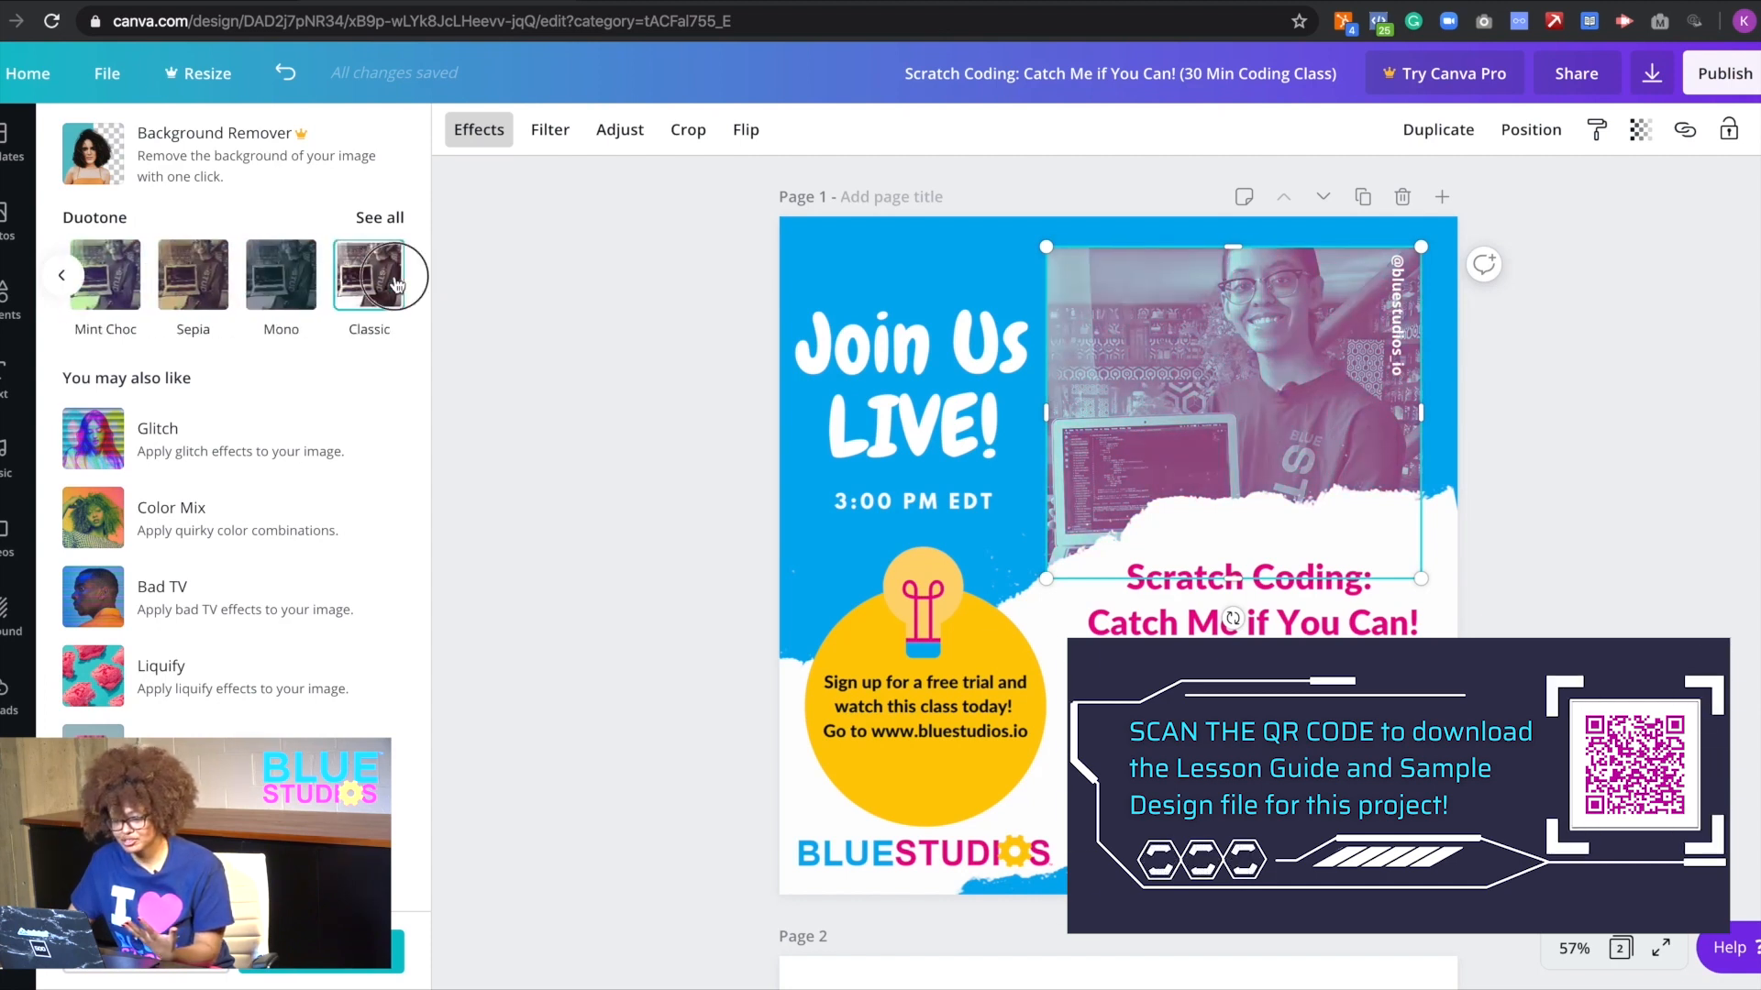
click(395, 284)
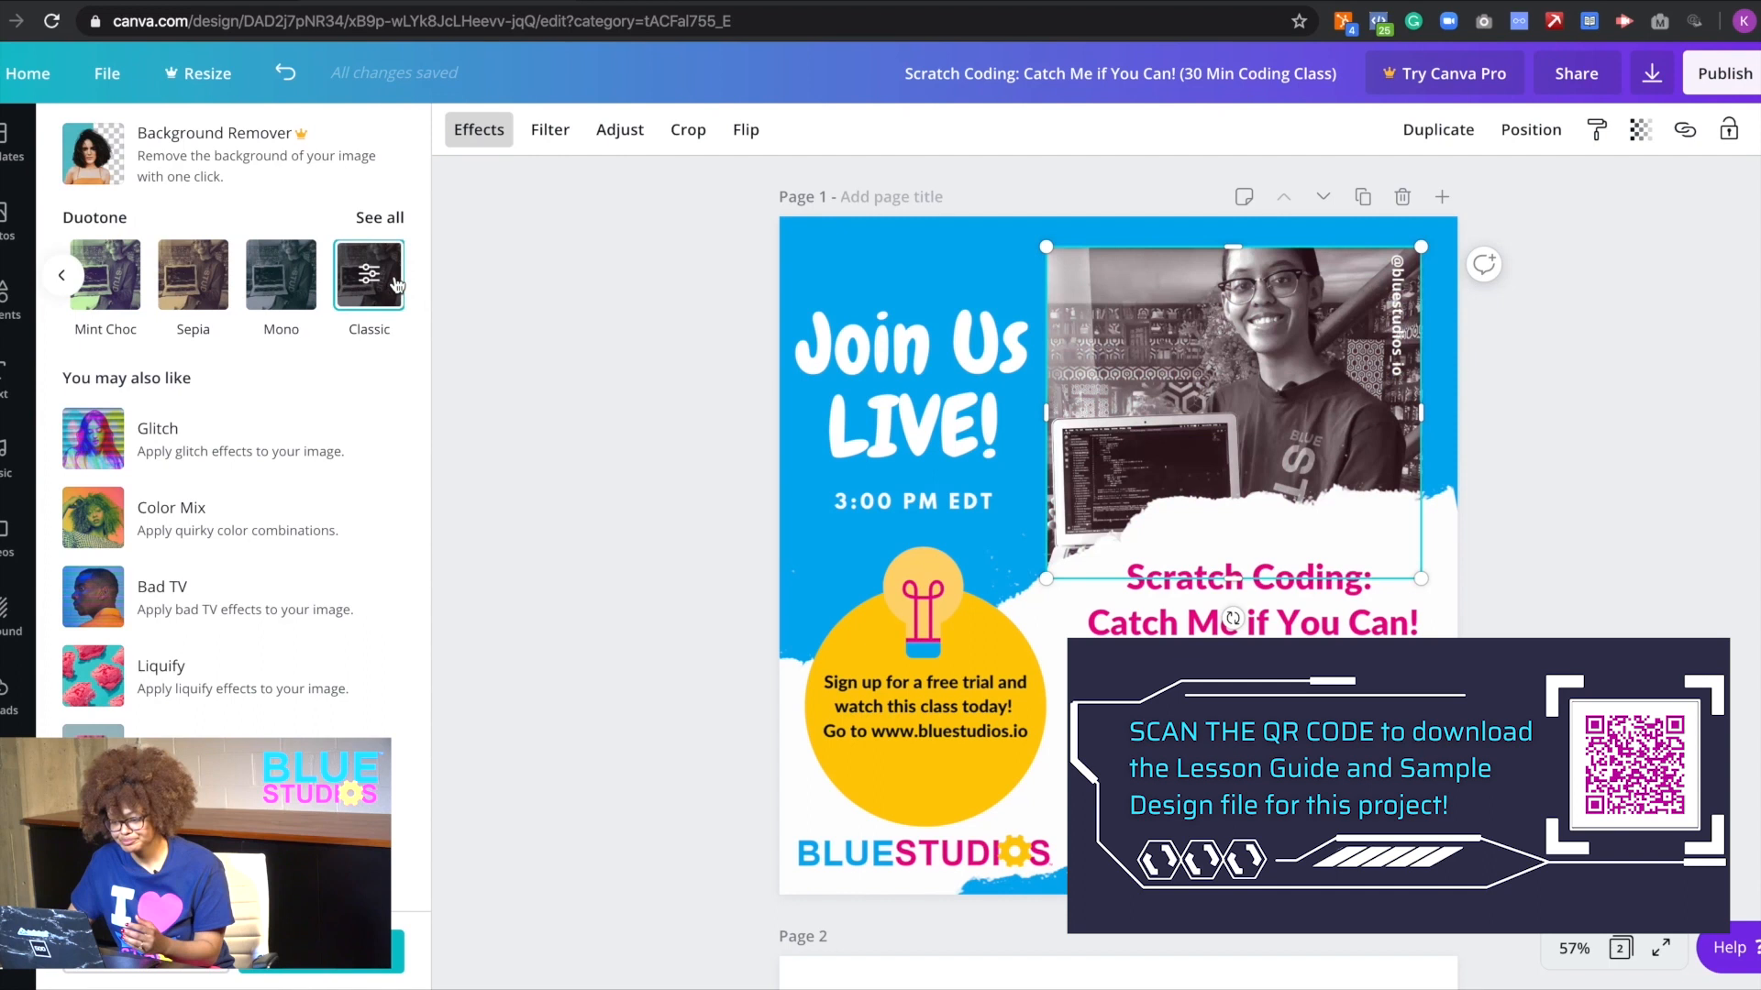
- Apply the Mustard duotone preset to the photo and open its highlight, shadow and intensity settings
click(62, 276)
click(64, 277)
click(64, 278)
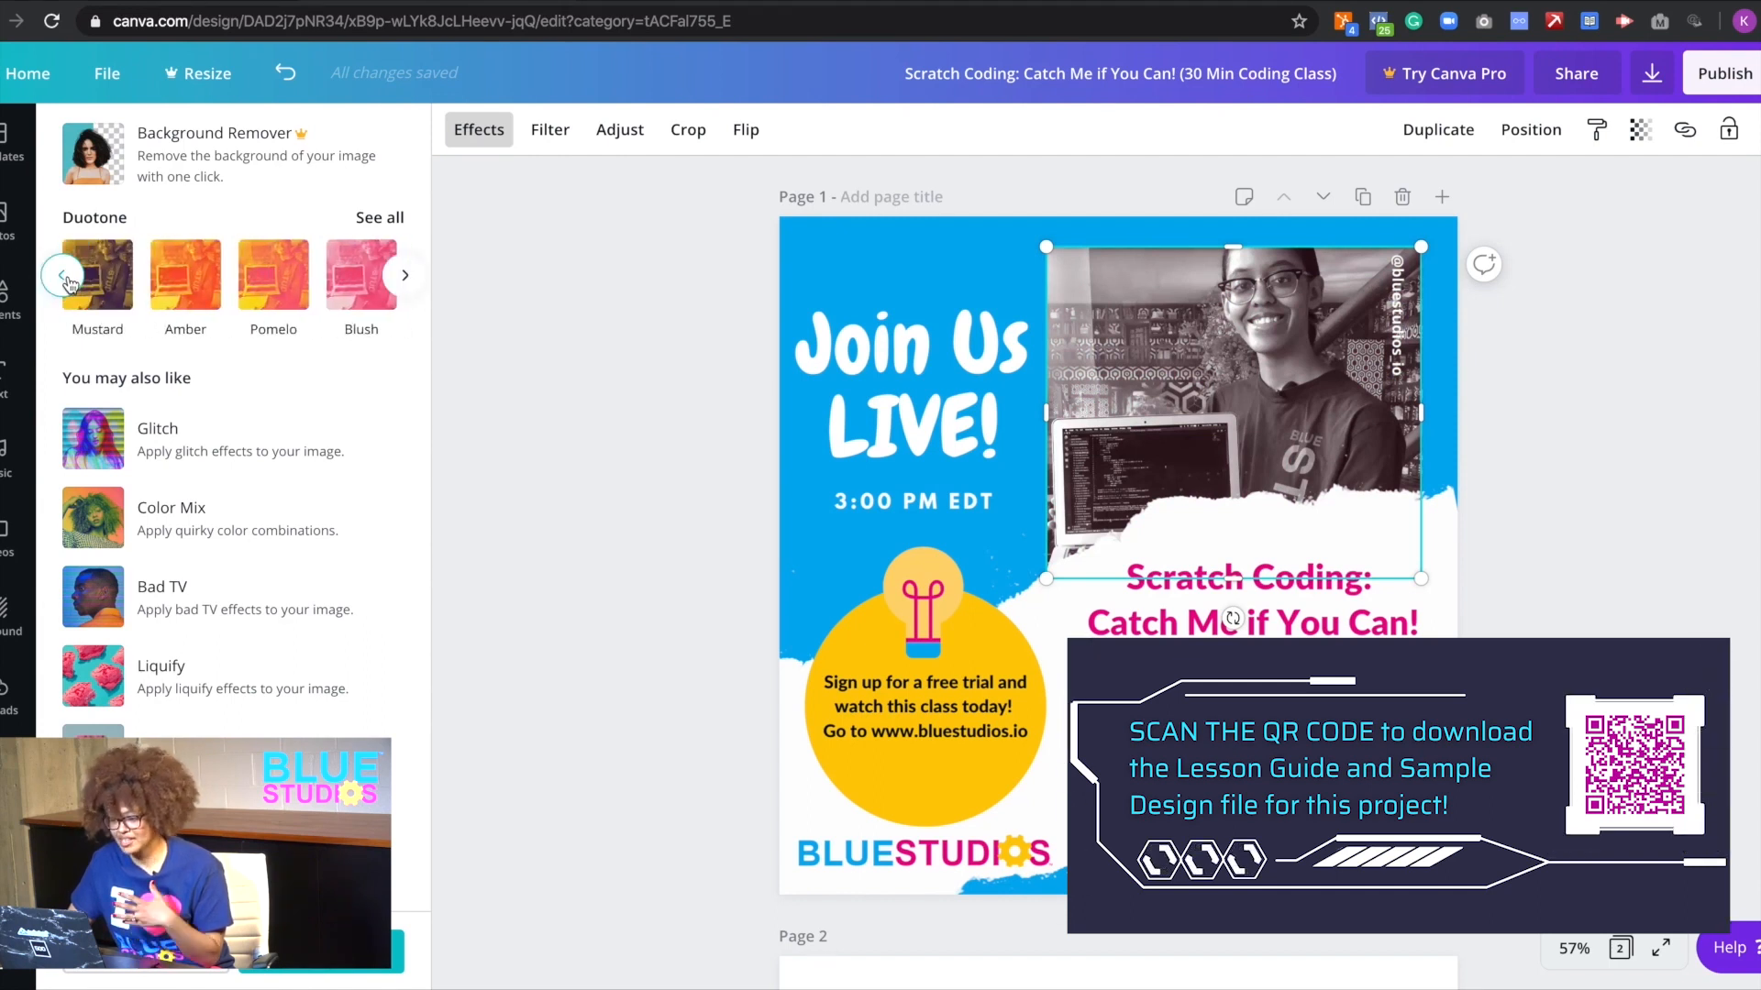
click(118, 290)
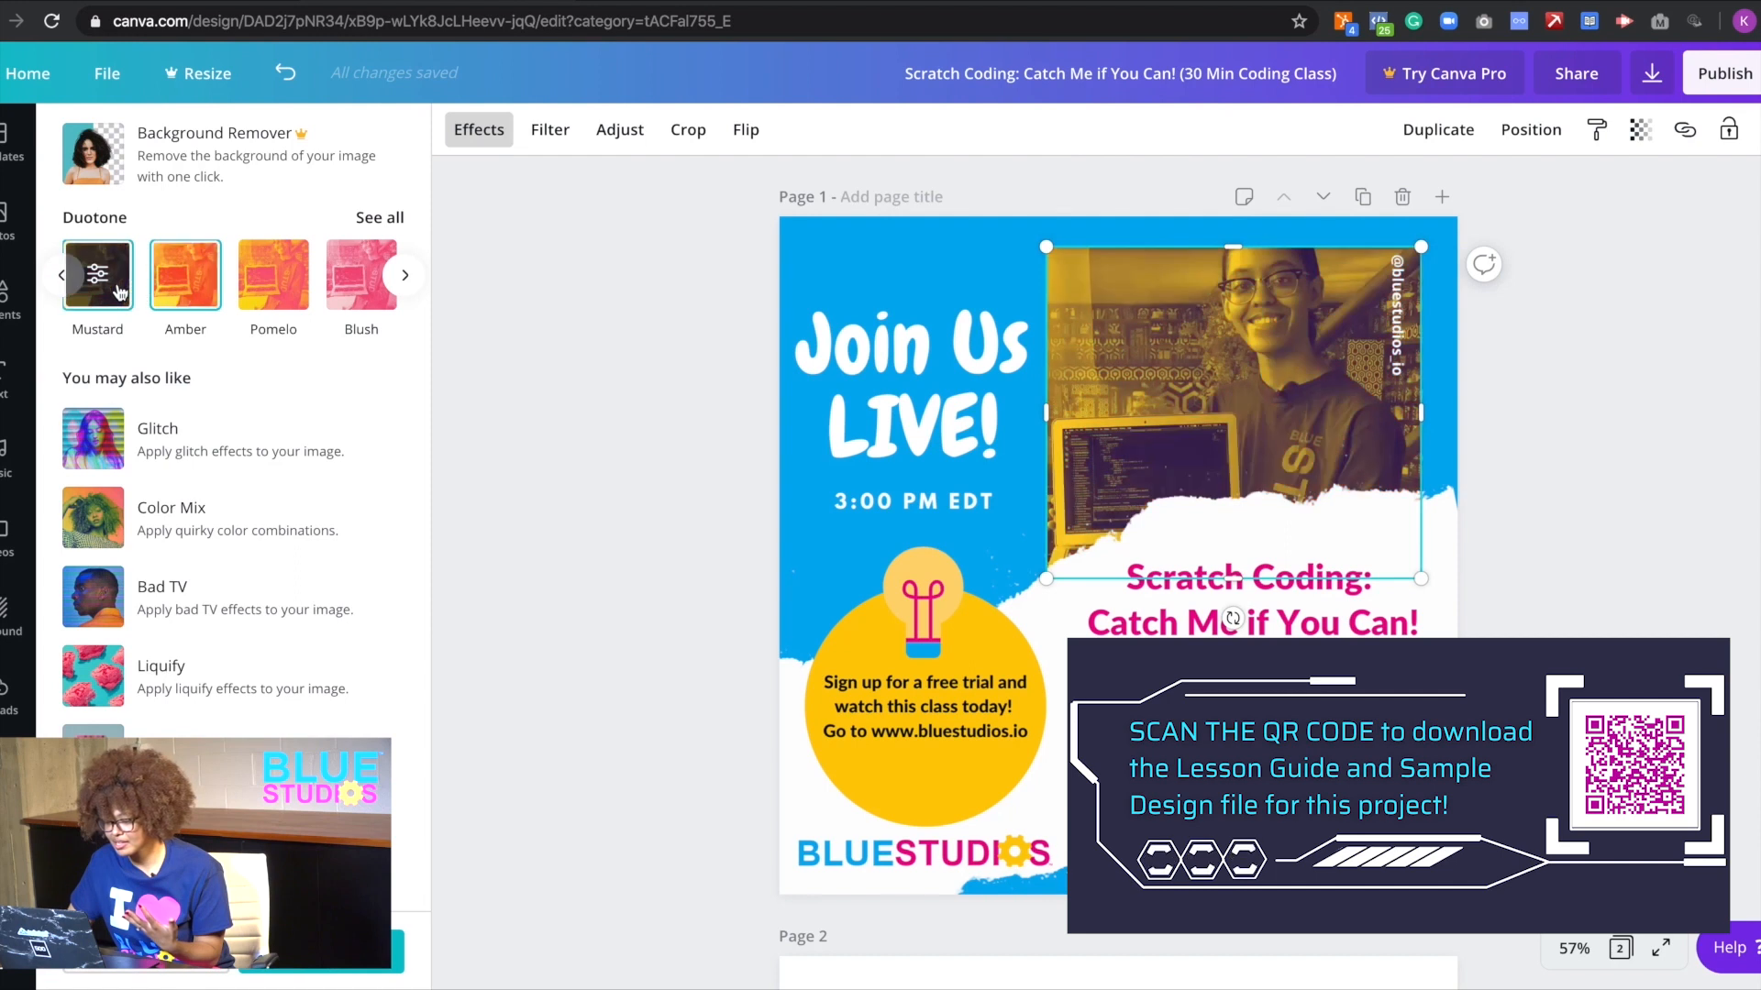
click(100, 280)
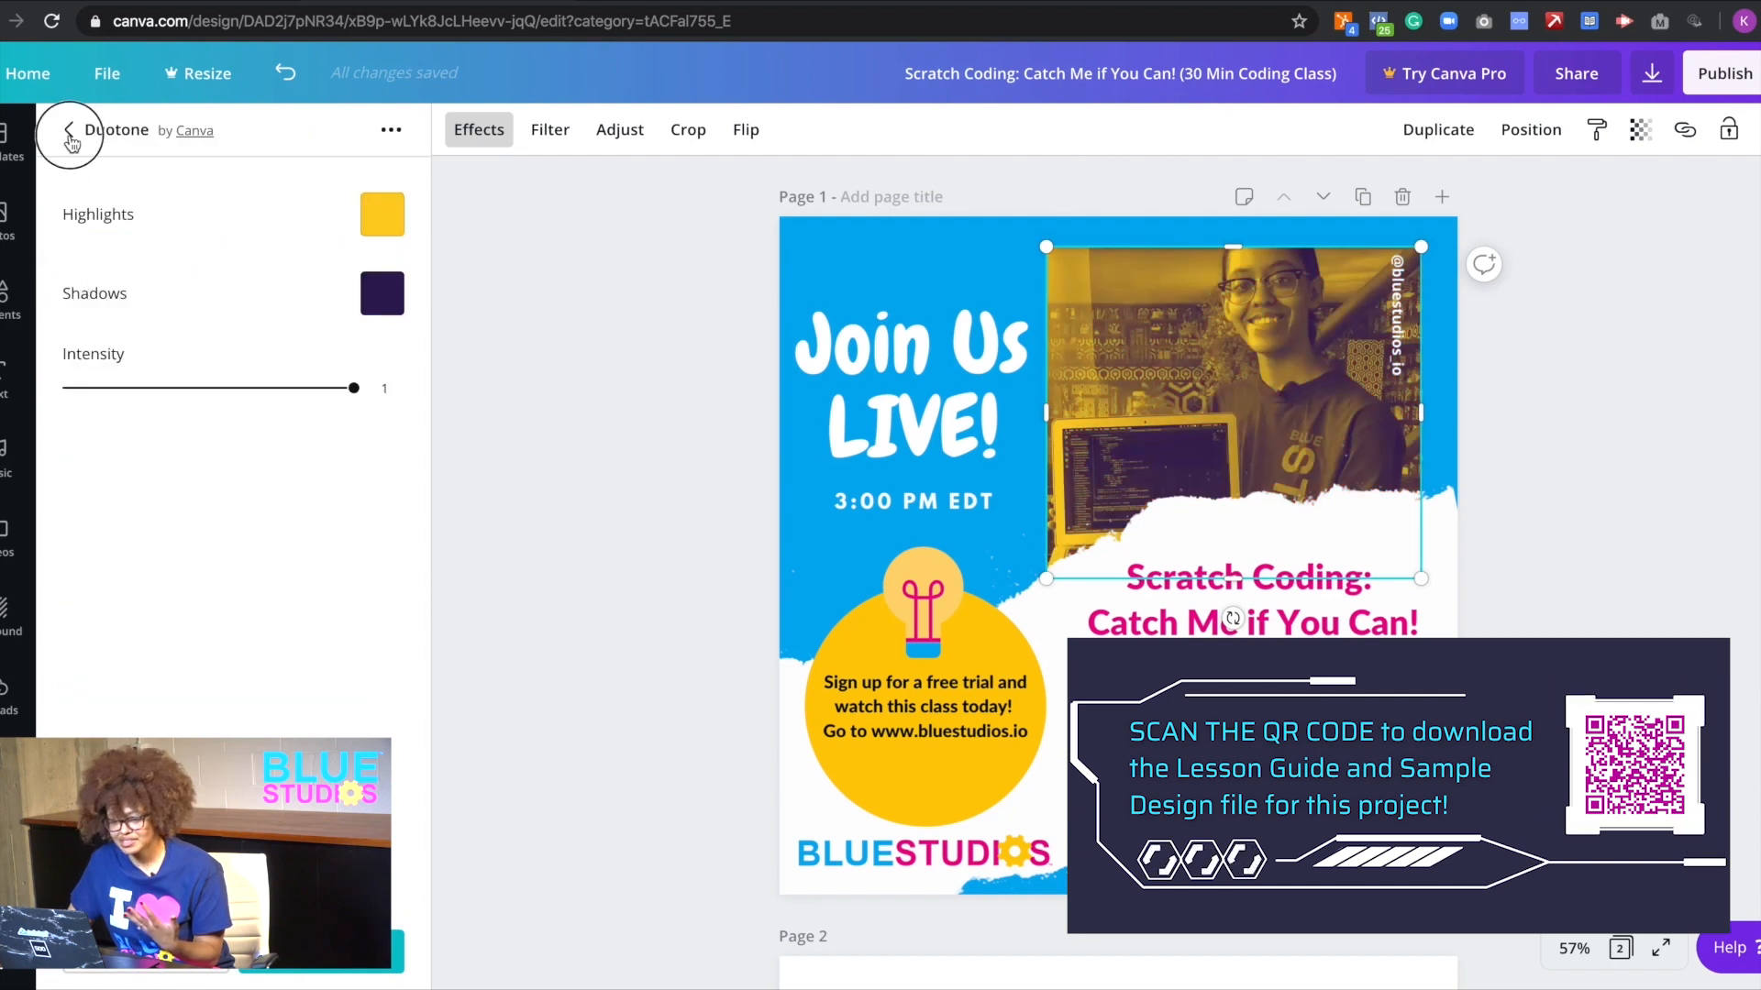
- Darken the shadow colour of the photo's Mustard duotone to near black
click(381, 293)
drag(321, 272, 359, 308)
click(76, 177)
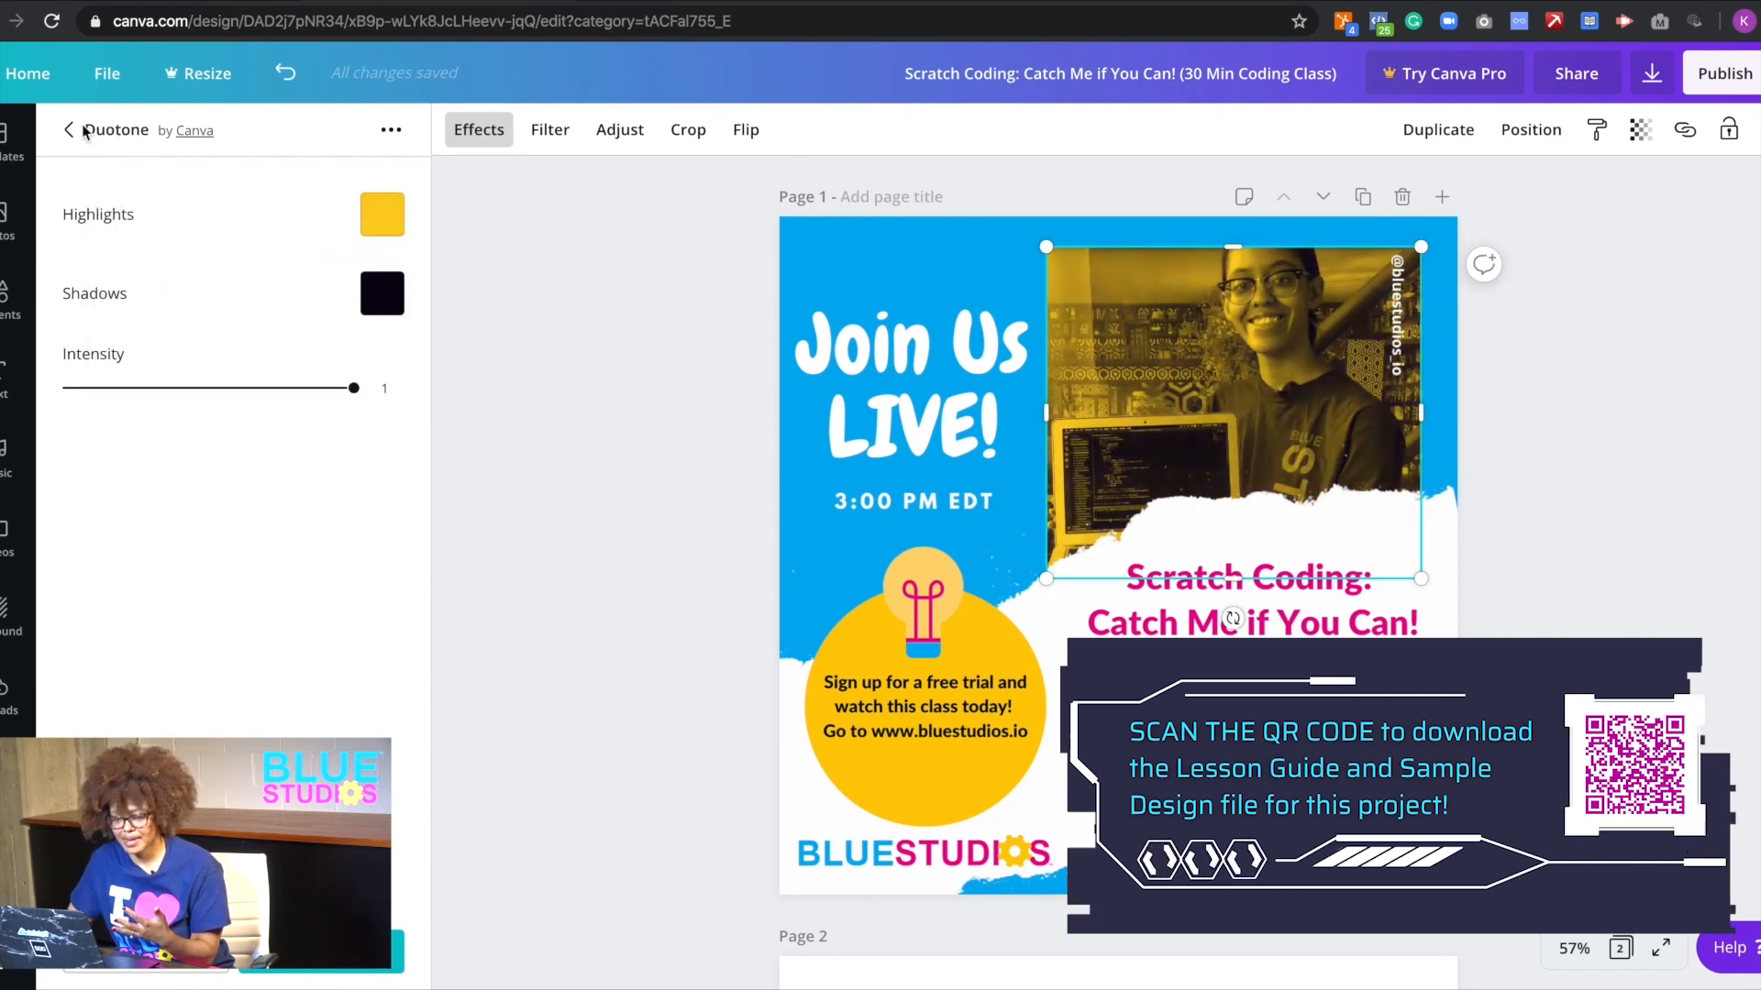
- Try the Cherry, Peppermint and Mustard duotone presets on the photo, using the full preset list
click(70, 129)
click(124, 291)
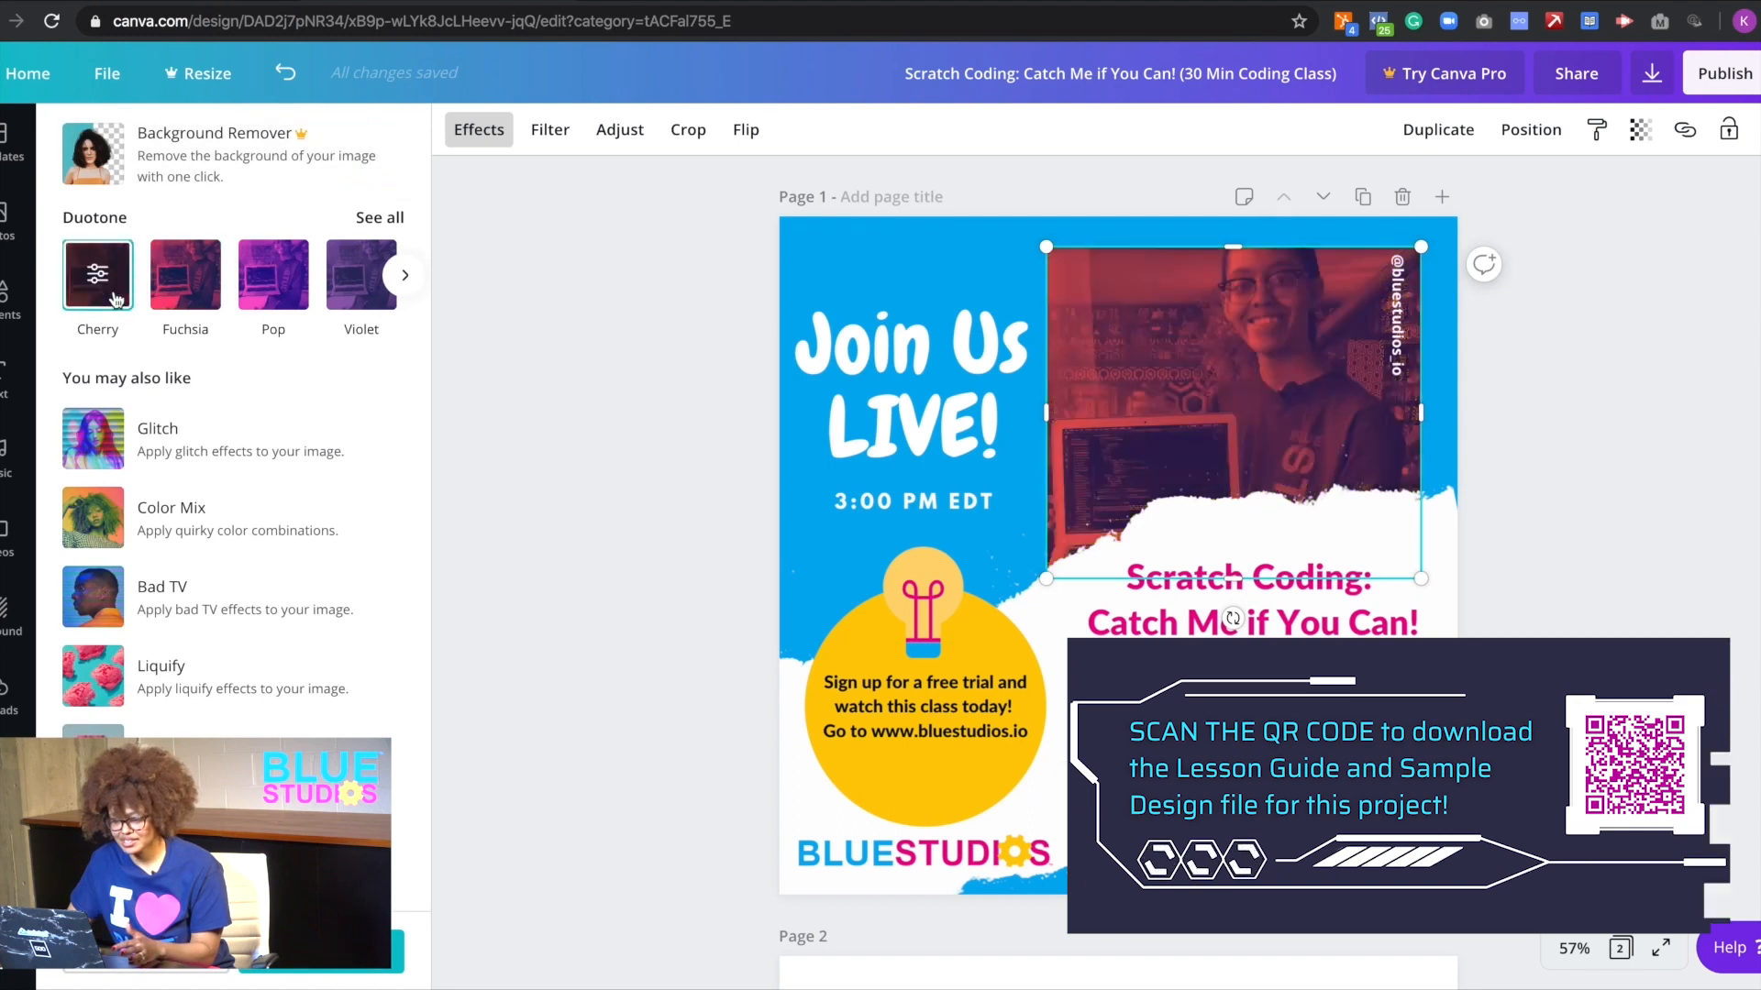
click(395, 218)
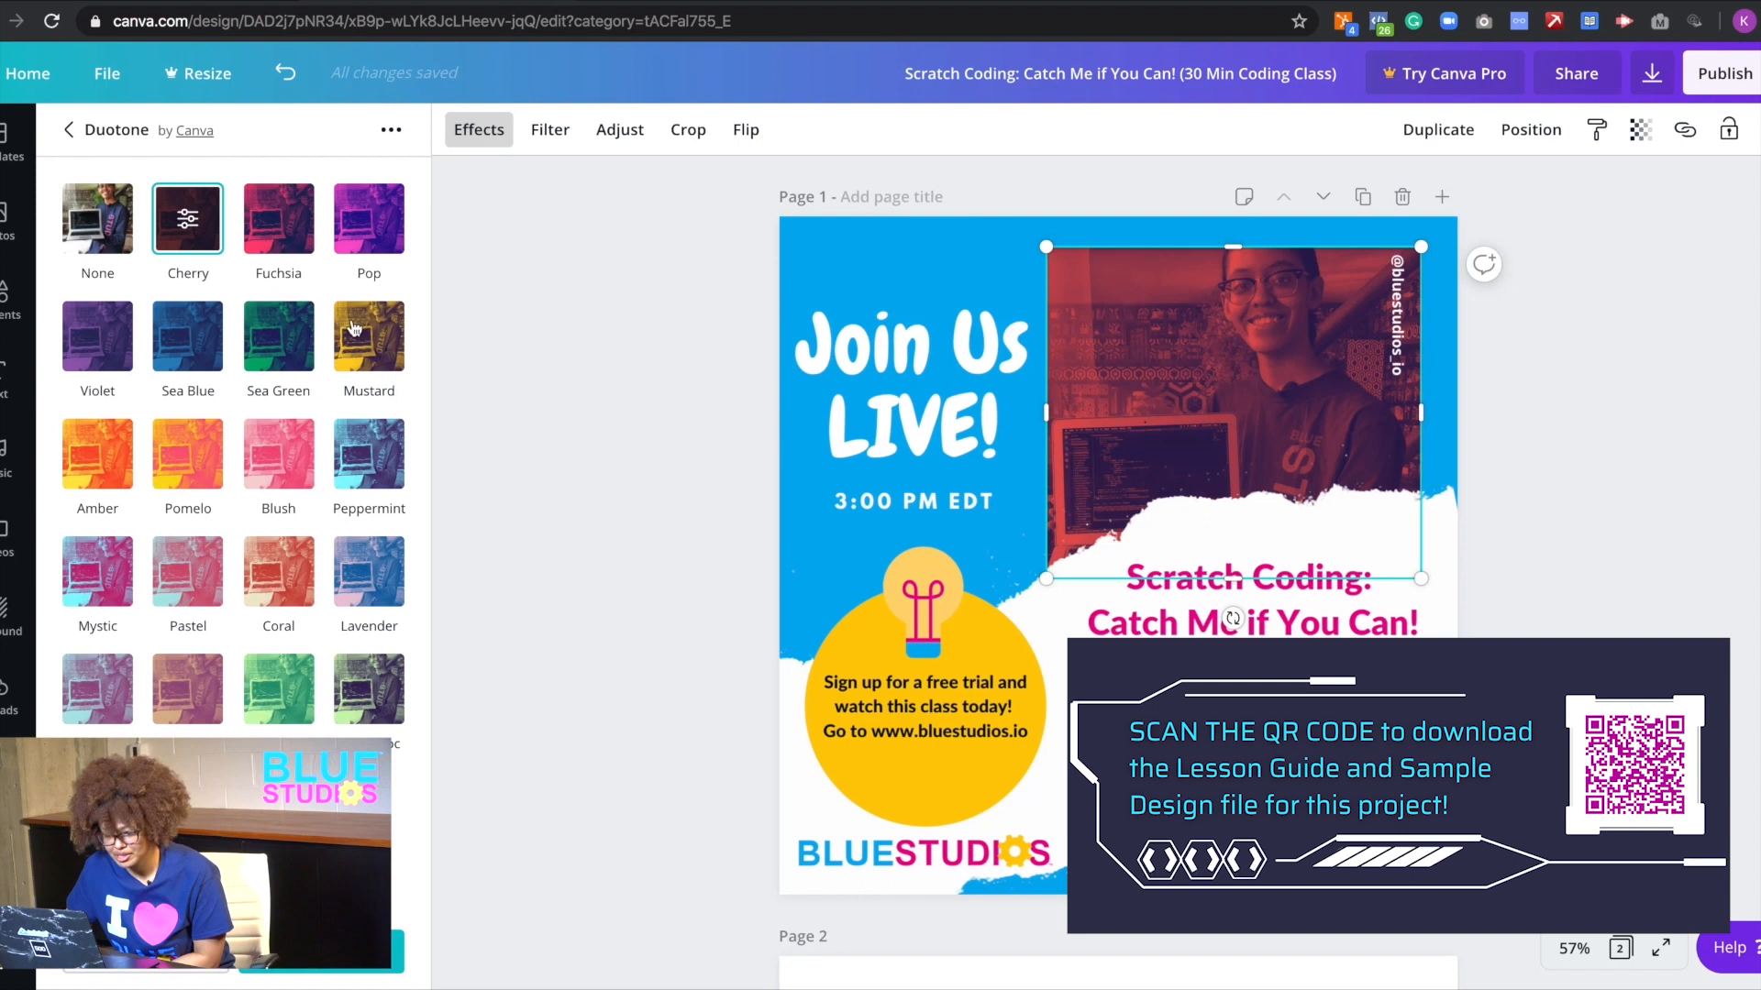
click(371, 469)
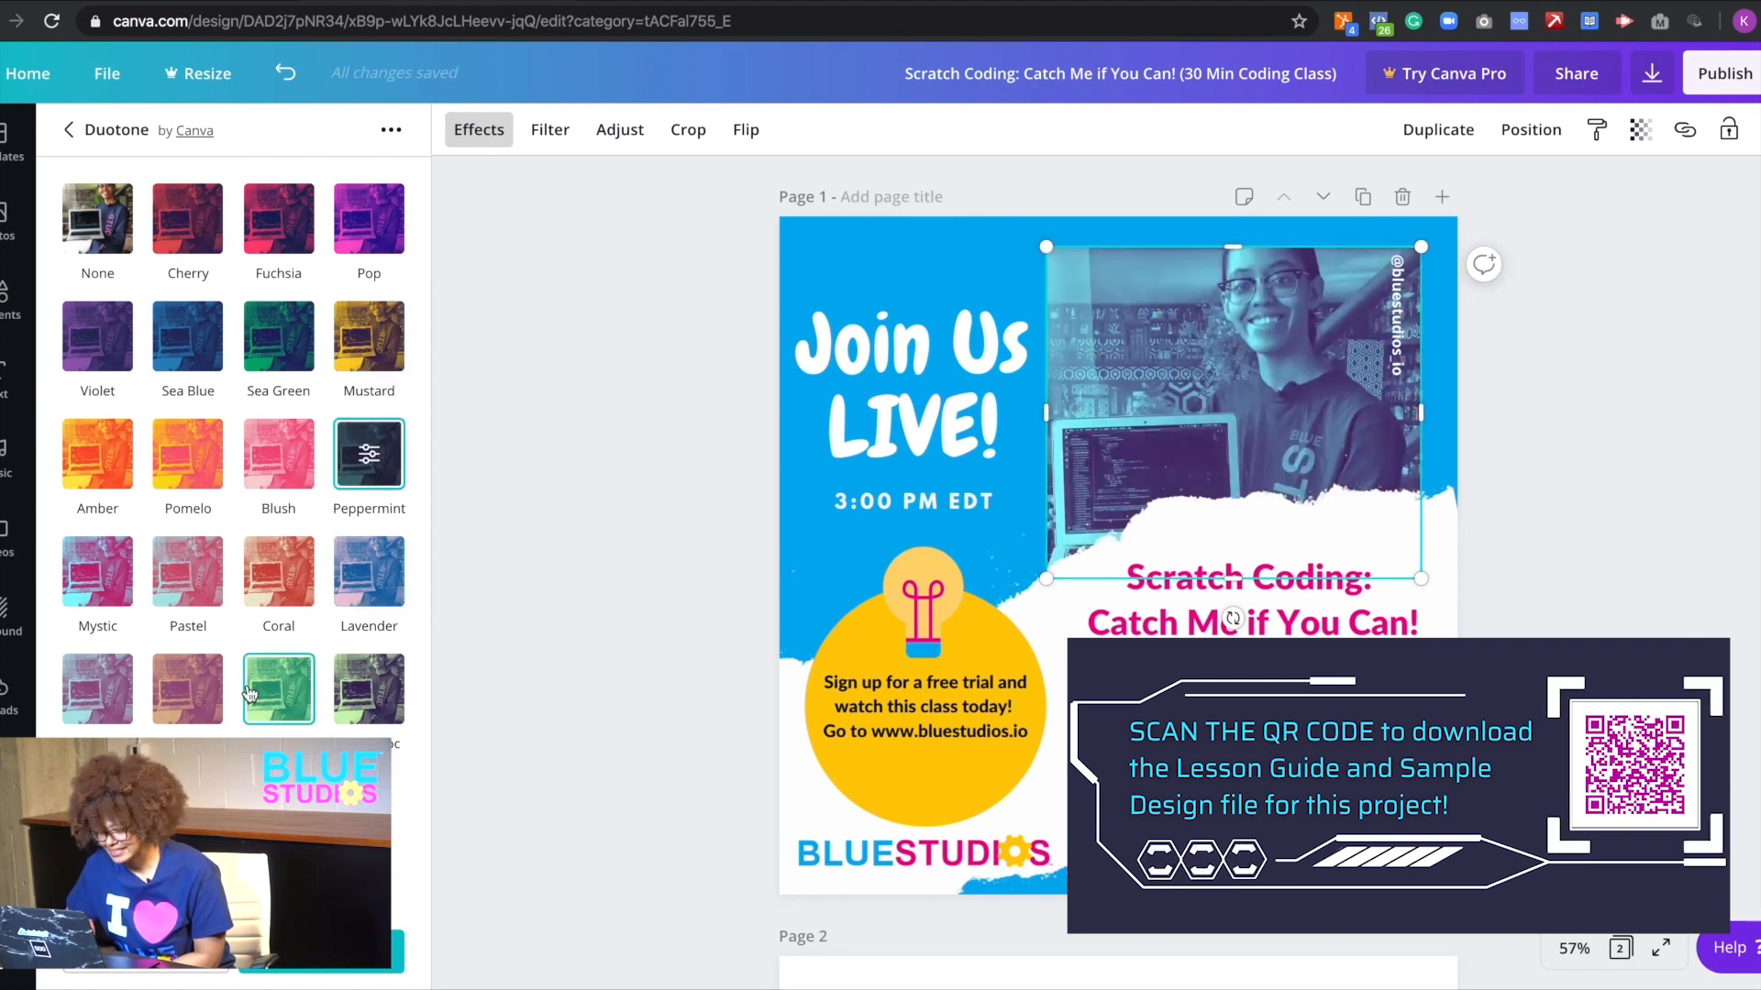
click(384, 315)
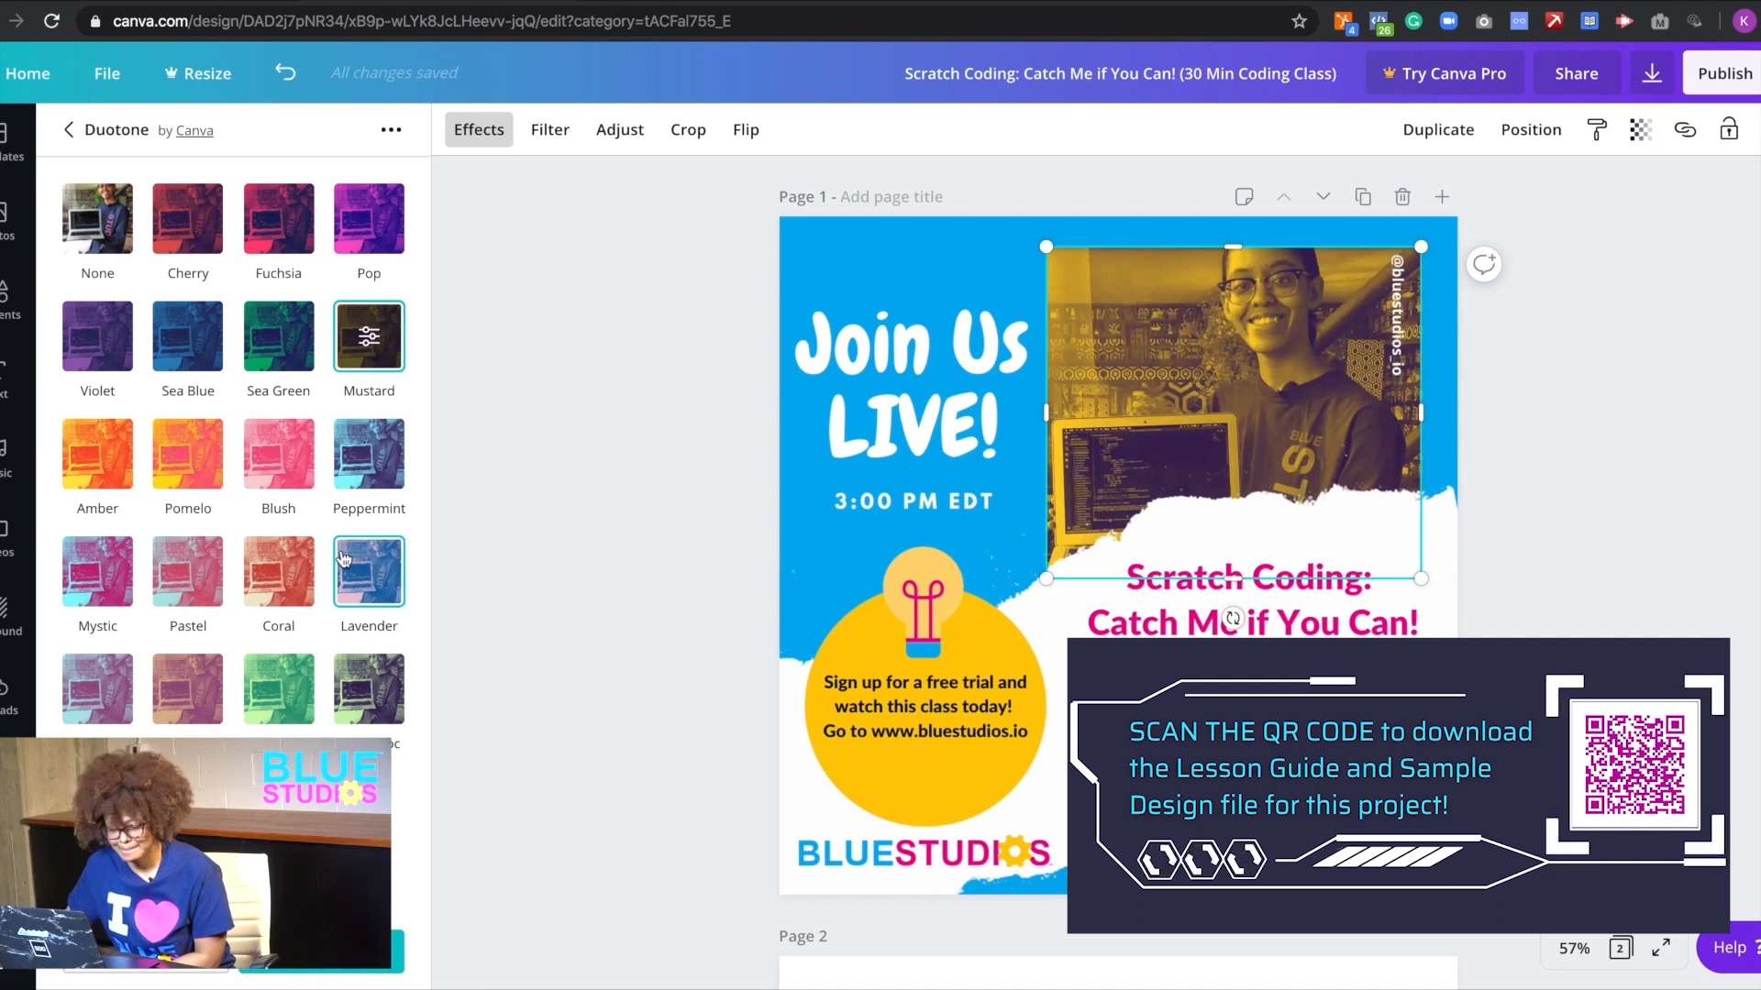
- Apply the Peppermint duotone preset to the photo and lighten its highlight colour to pale cyan
click(369, 474)
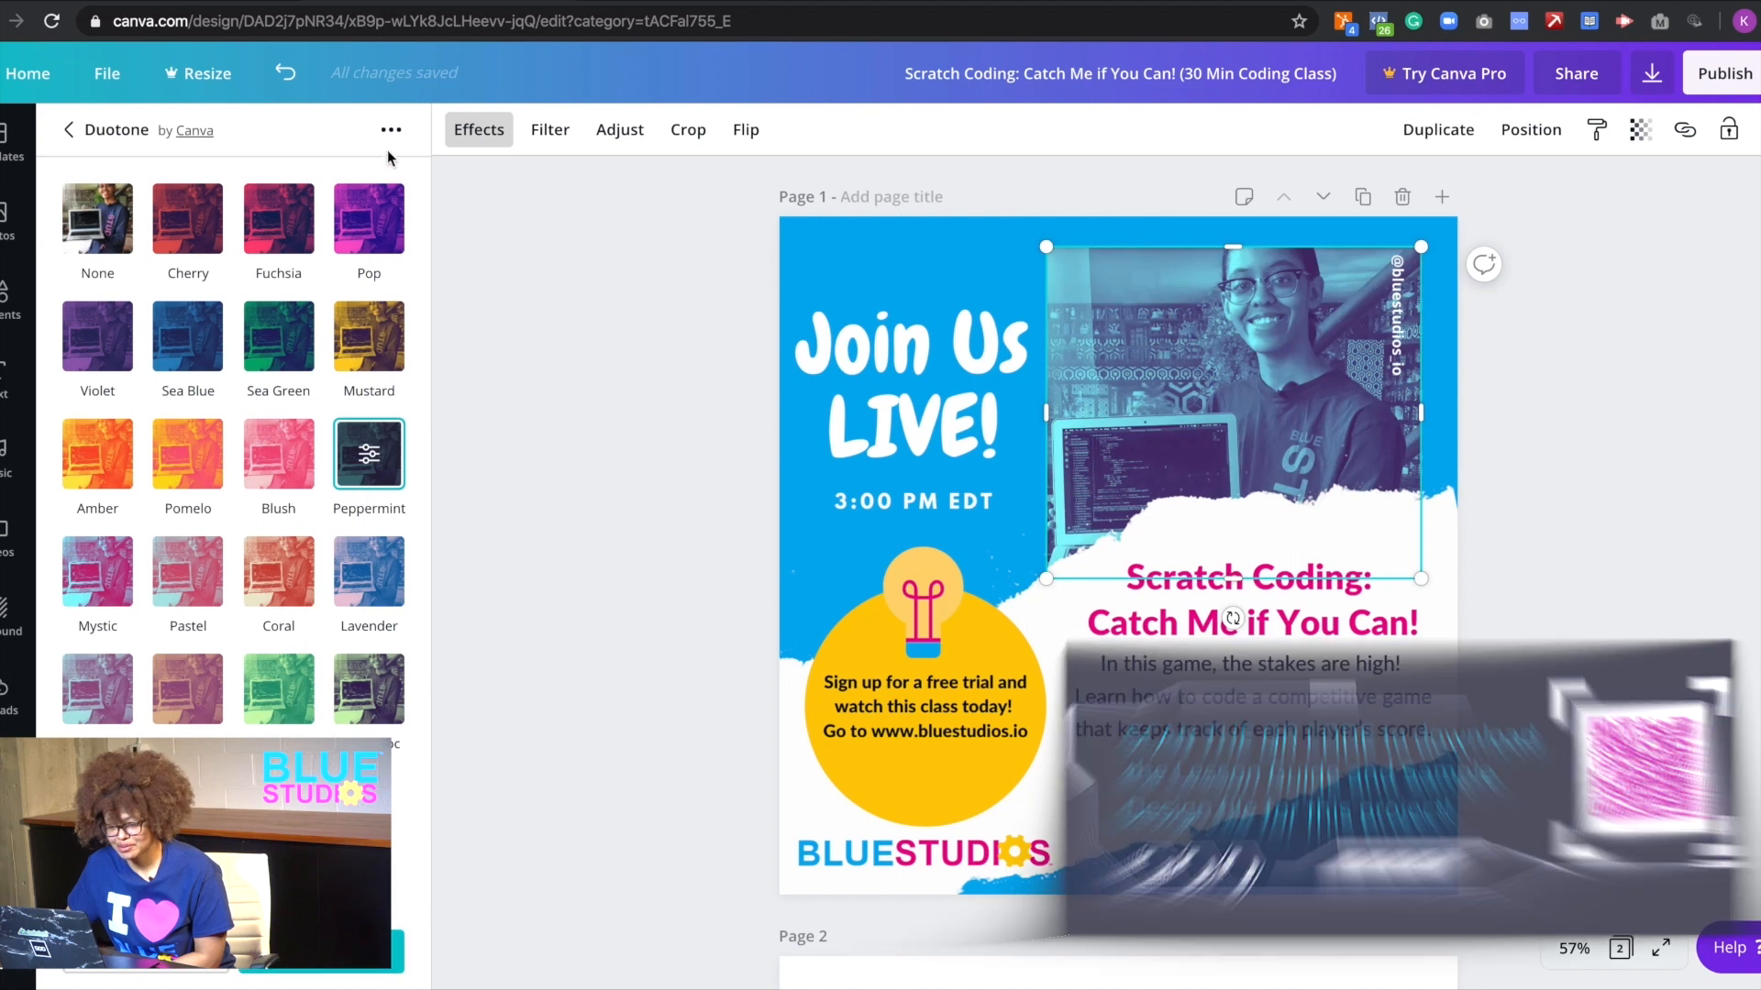
click(377, 455)
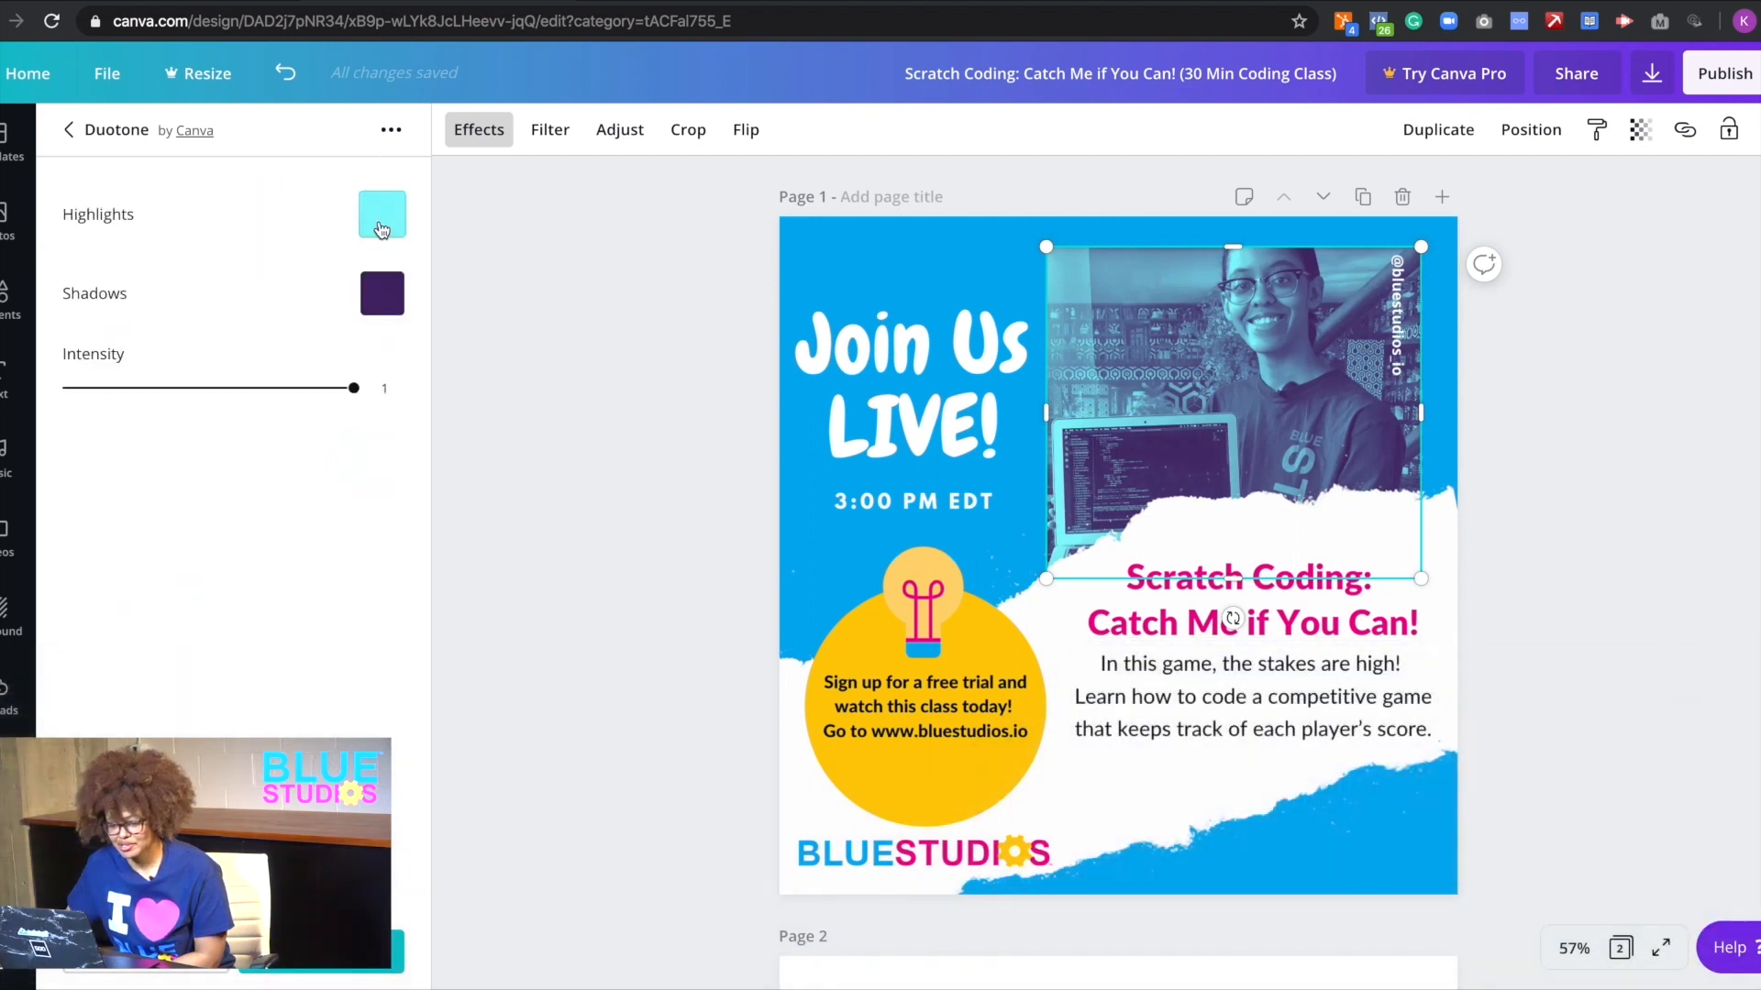
click(381, 225)
drag(246, 223, 192, 174)
click(305, 609)
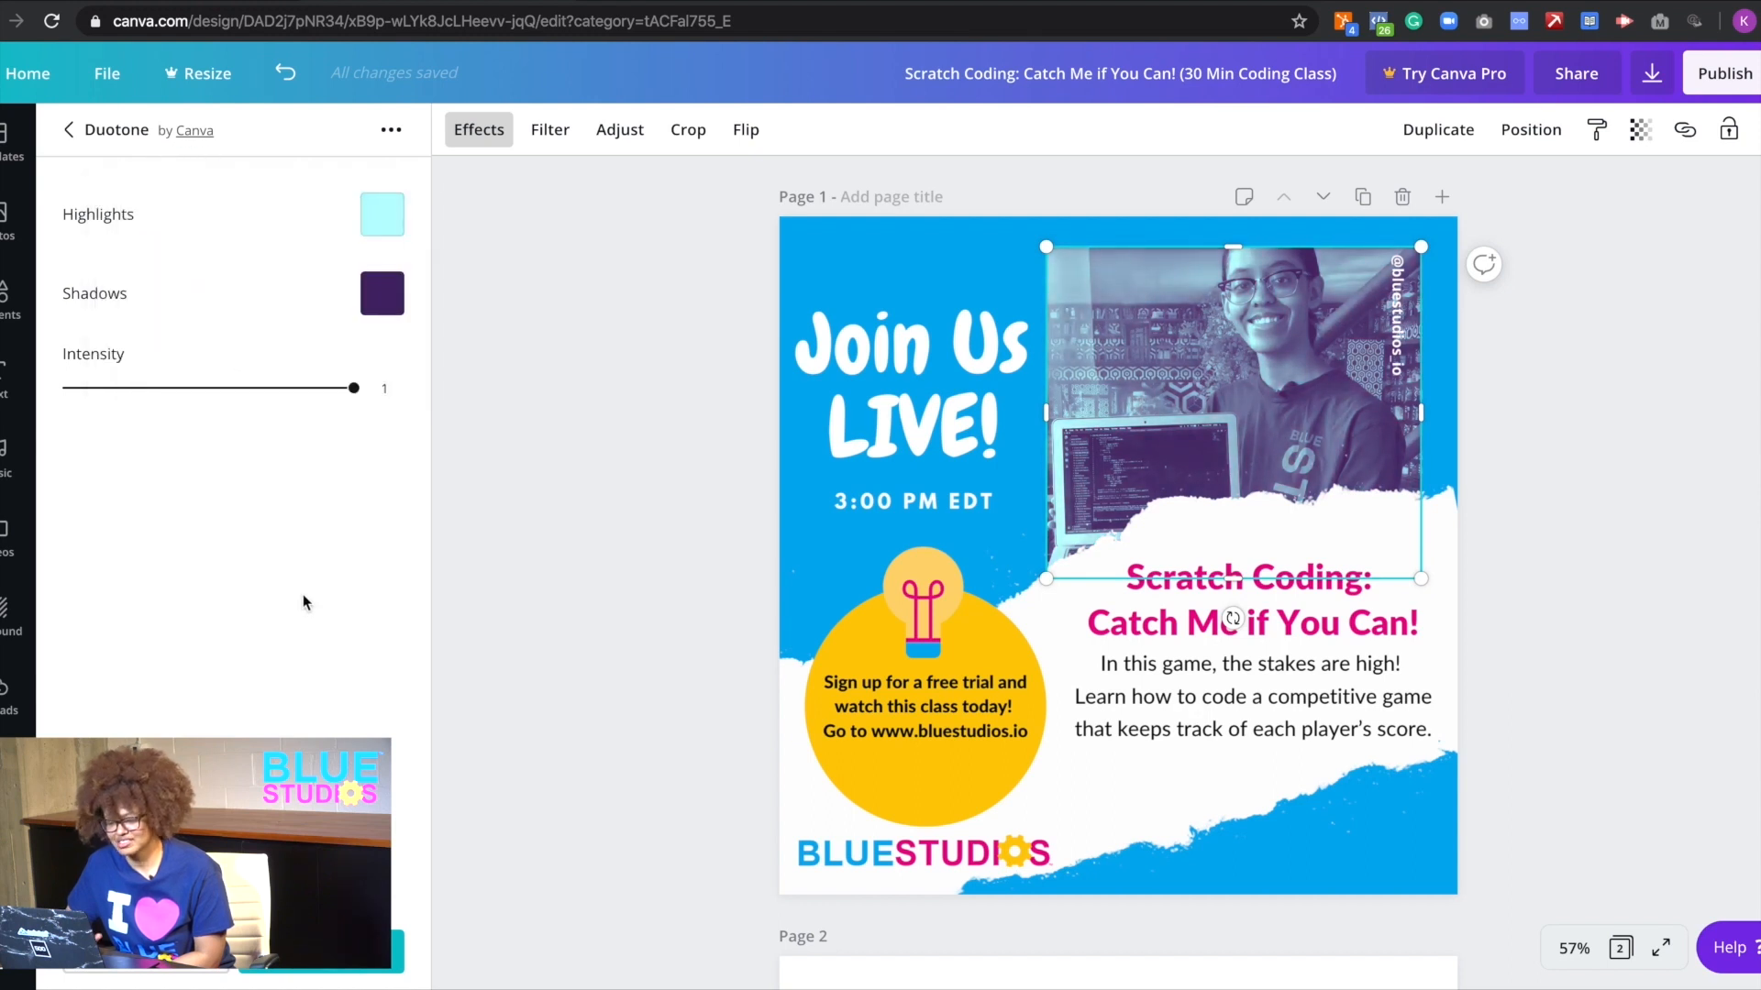
- Set the duotone's shadow colour to a deep saturated blue, apply the effect to the photo and deselect it
click(378, 300)
drag(332, 329, 311, 337)
drag(315, 263, 371, 214)
click(321, 952)
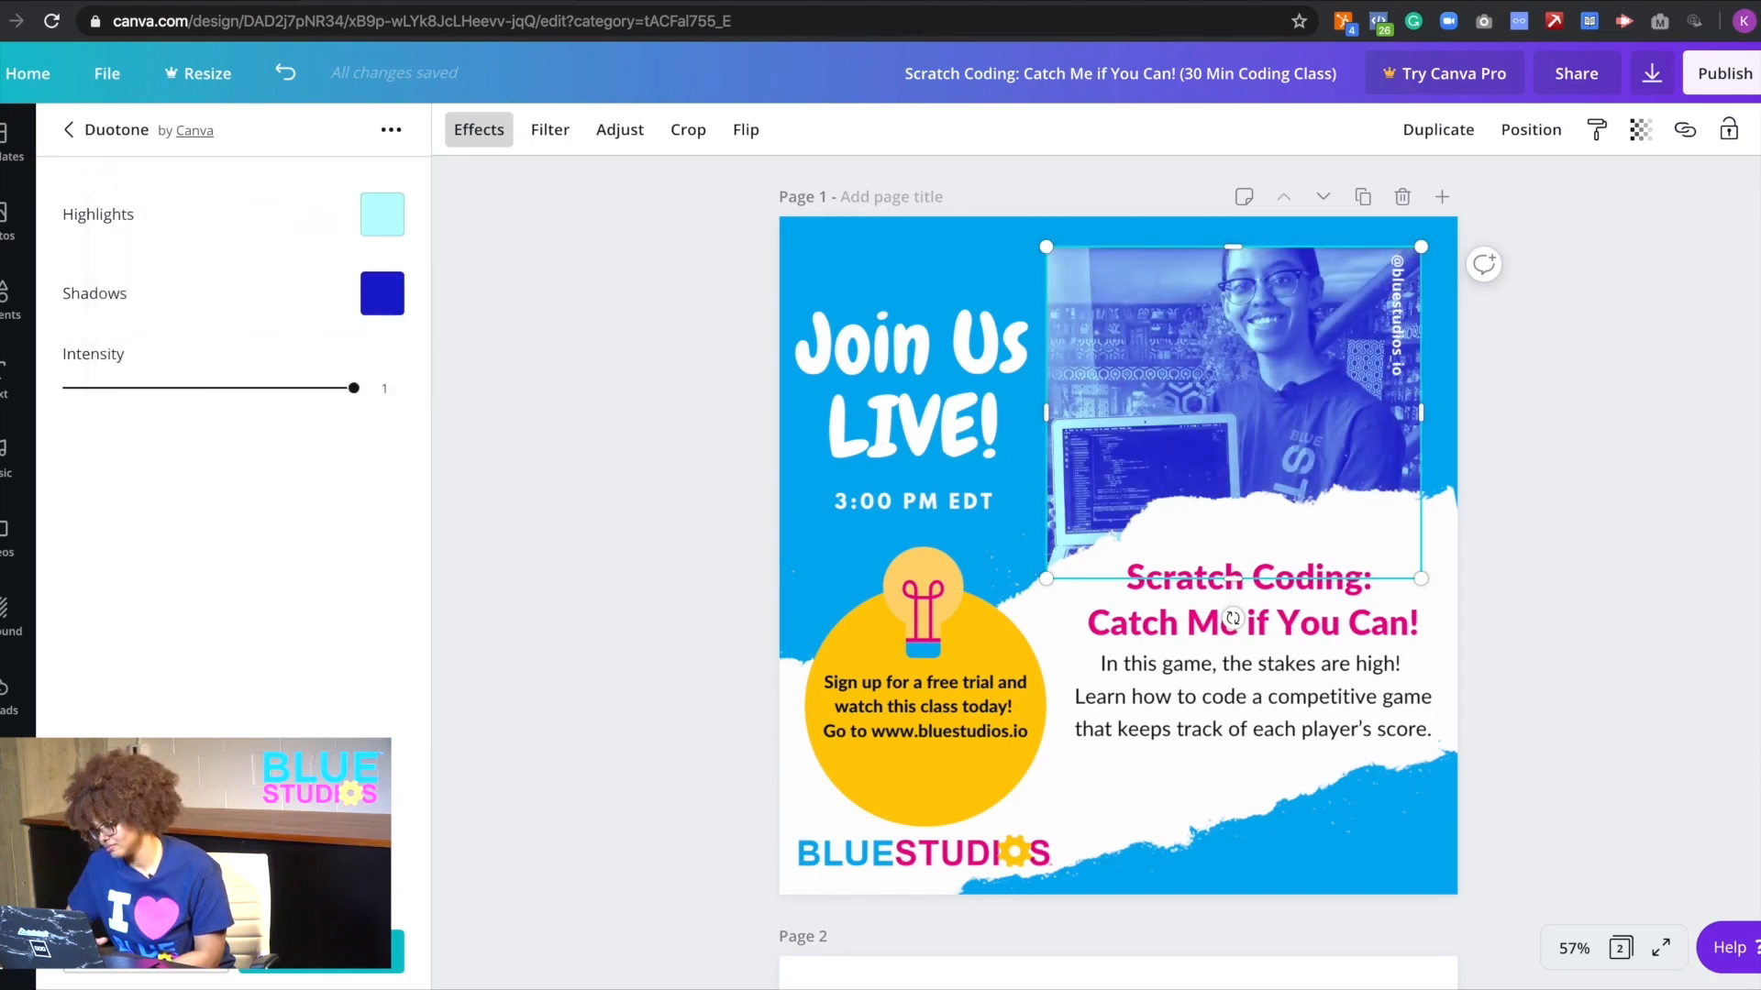
click(321, 944)
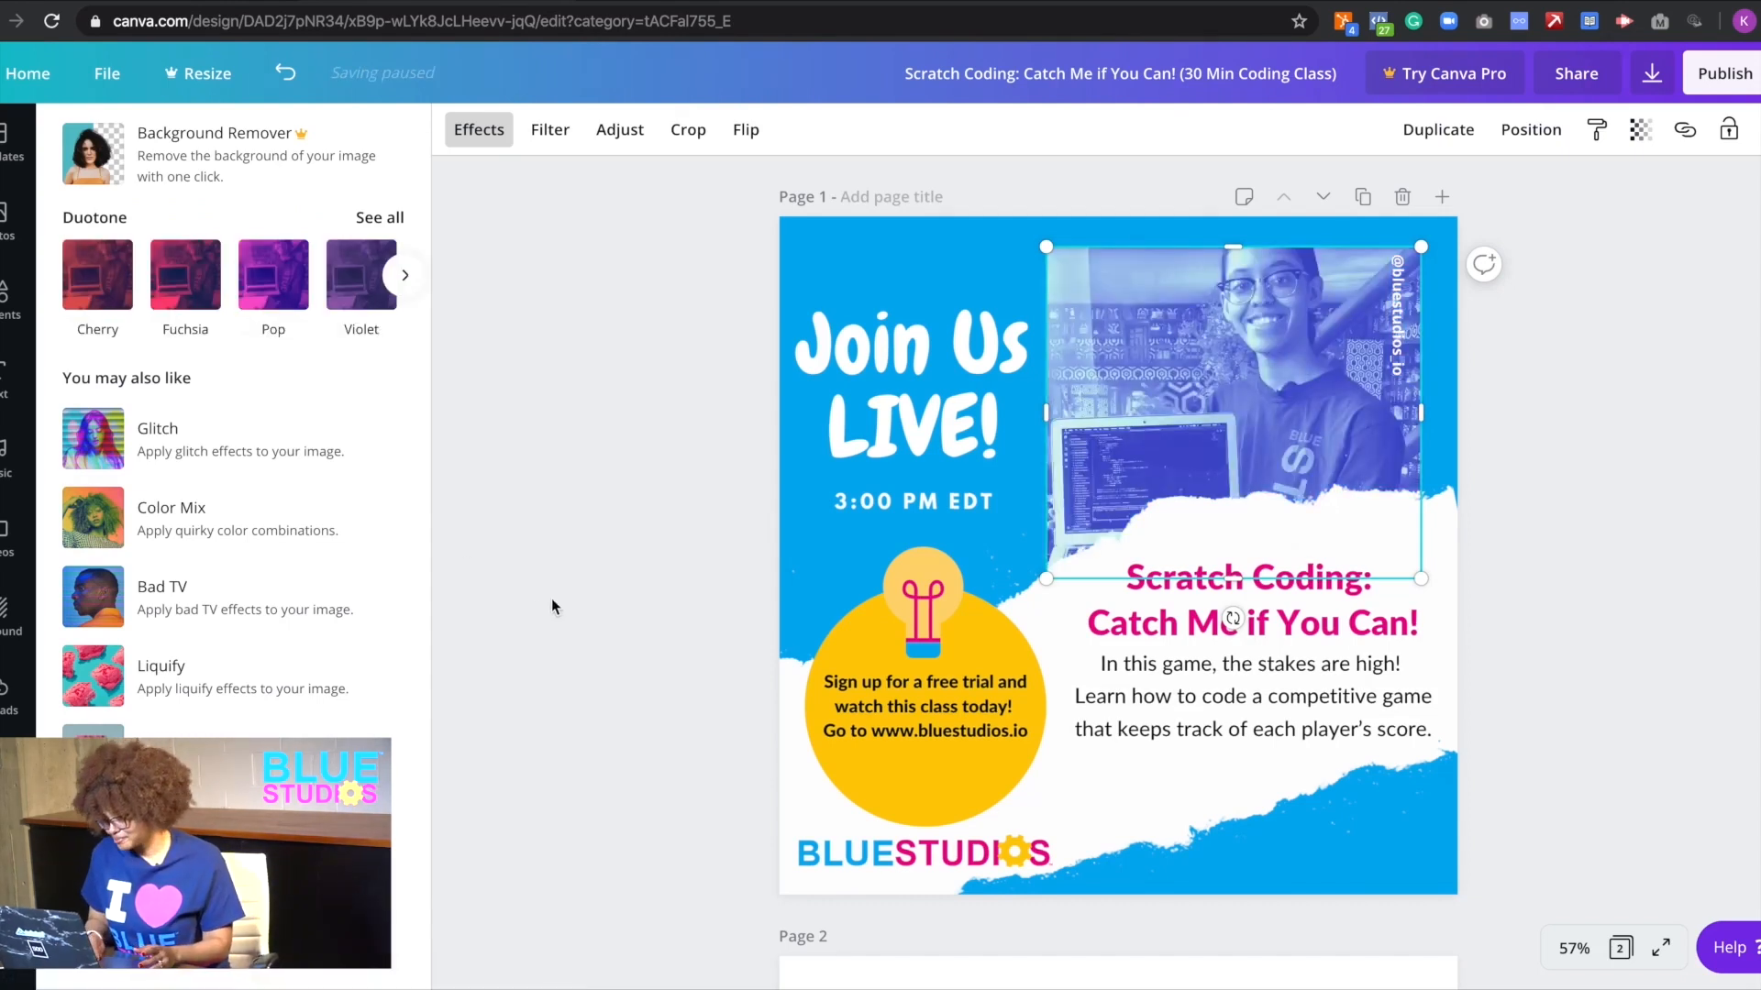
click(509, 604)
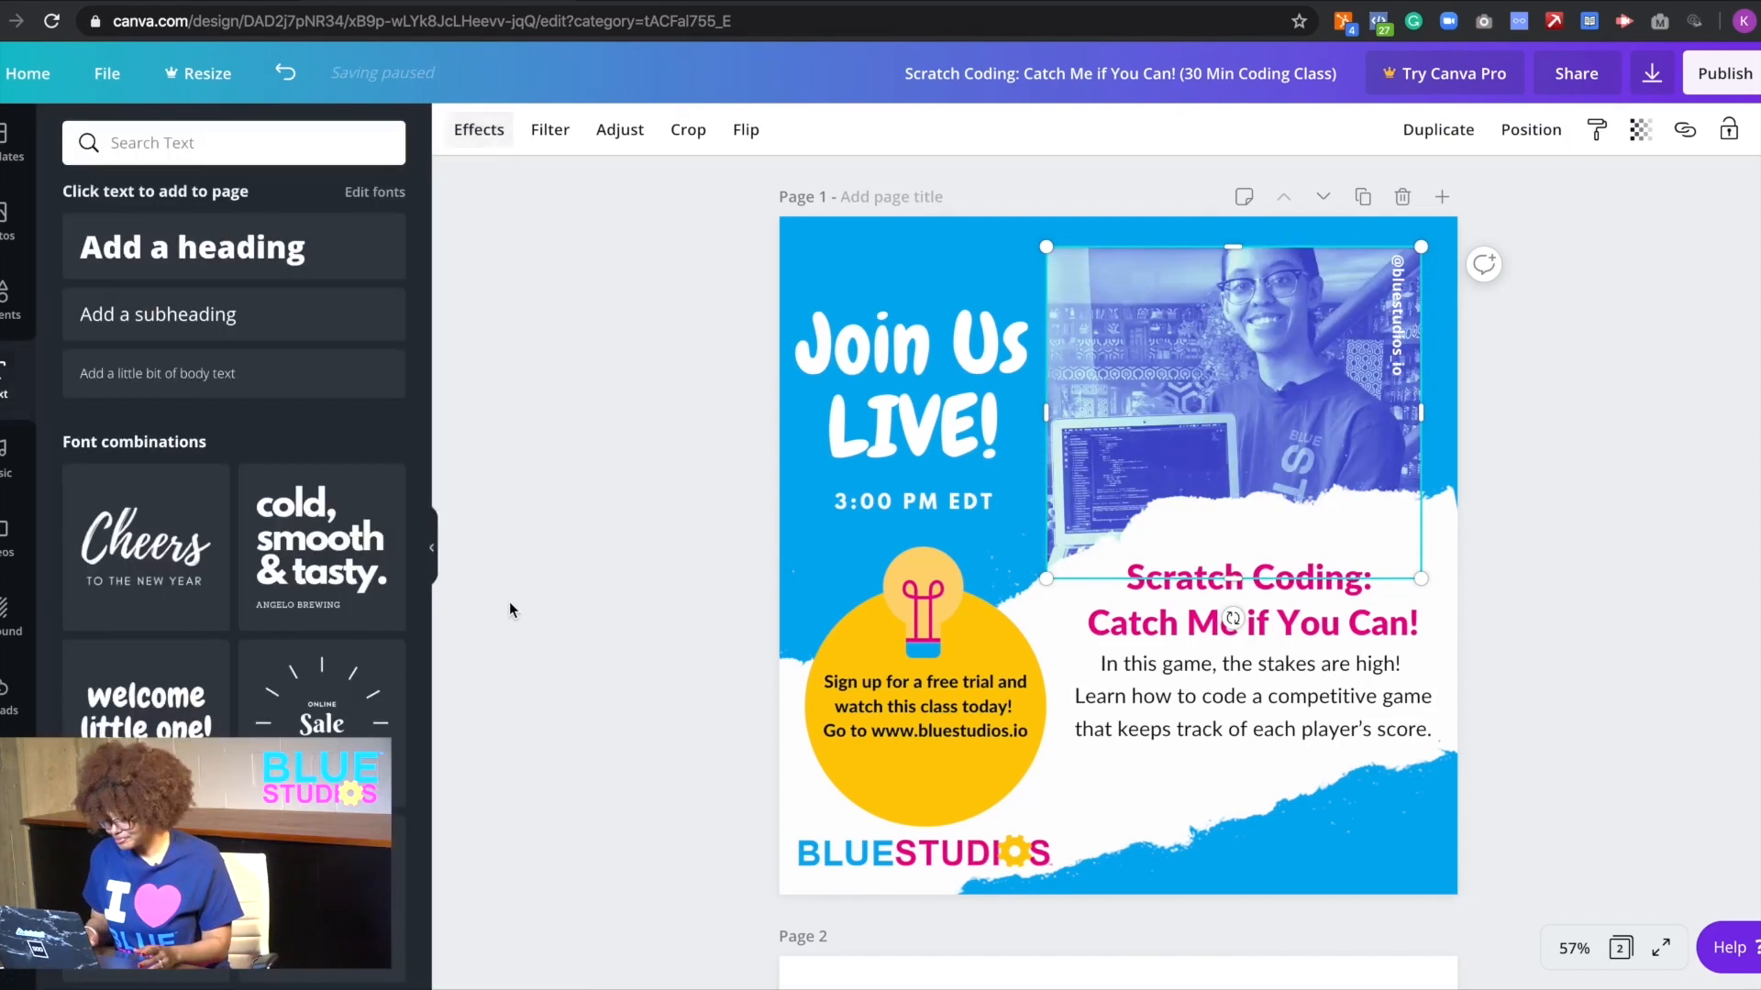
click(1597, 691)
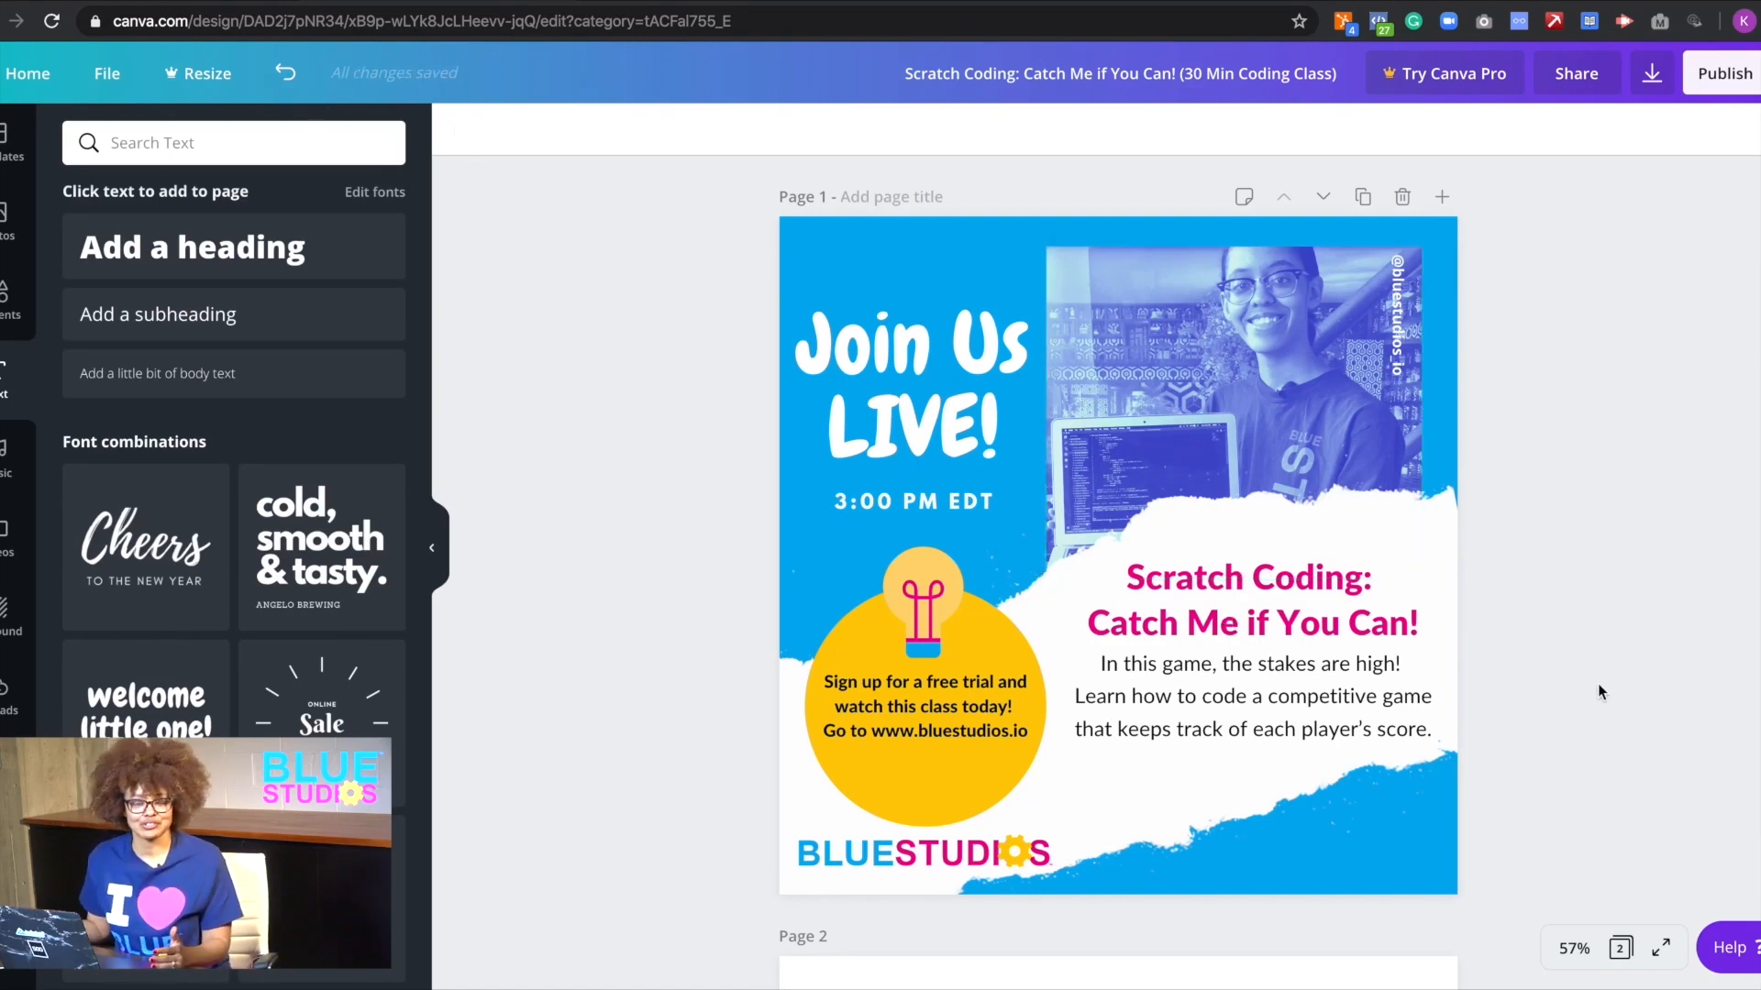
- Delete the blank second page of the design
scroll(1575, 739, down, 7)
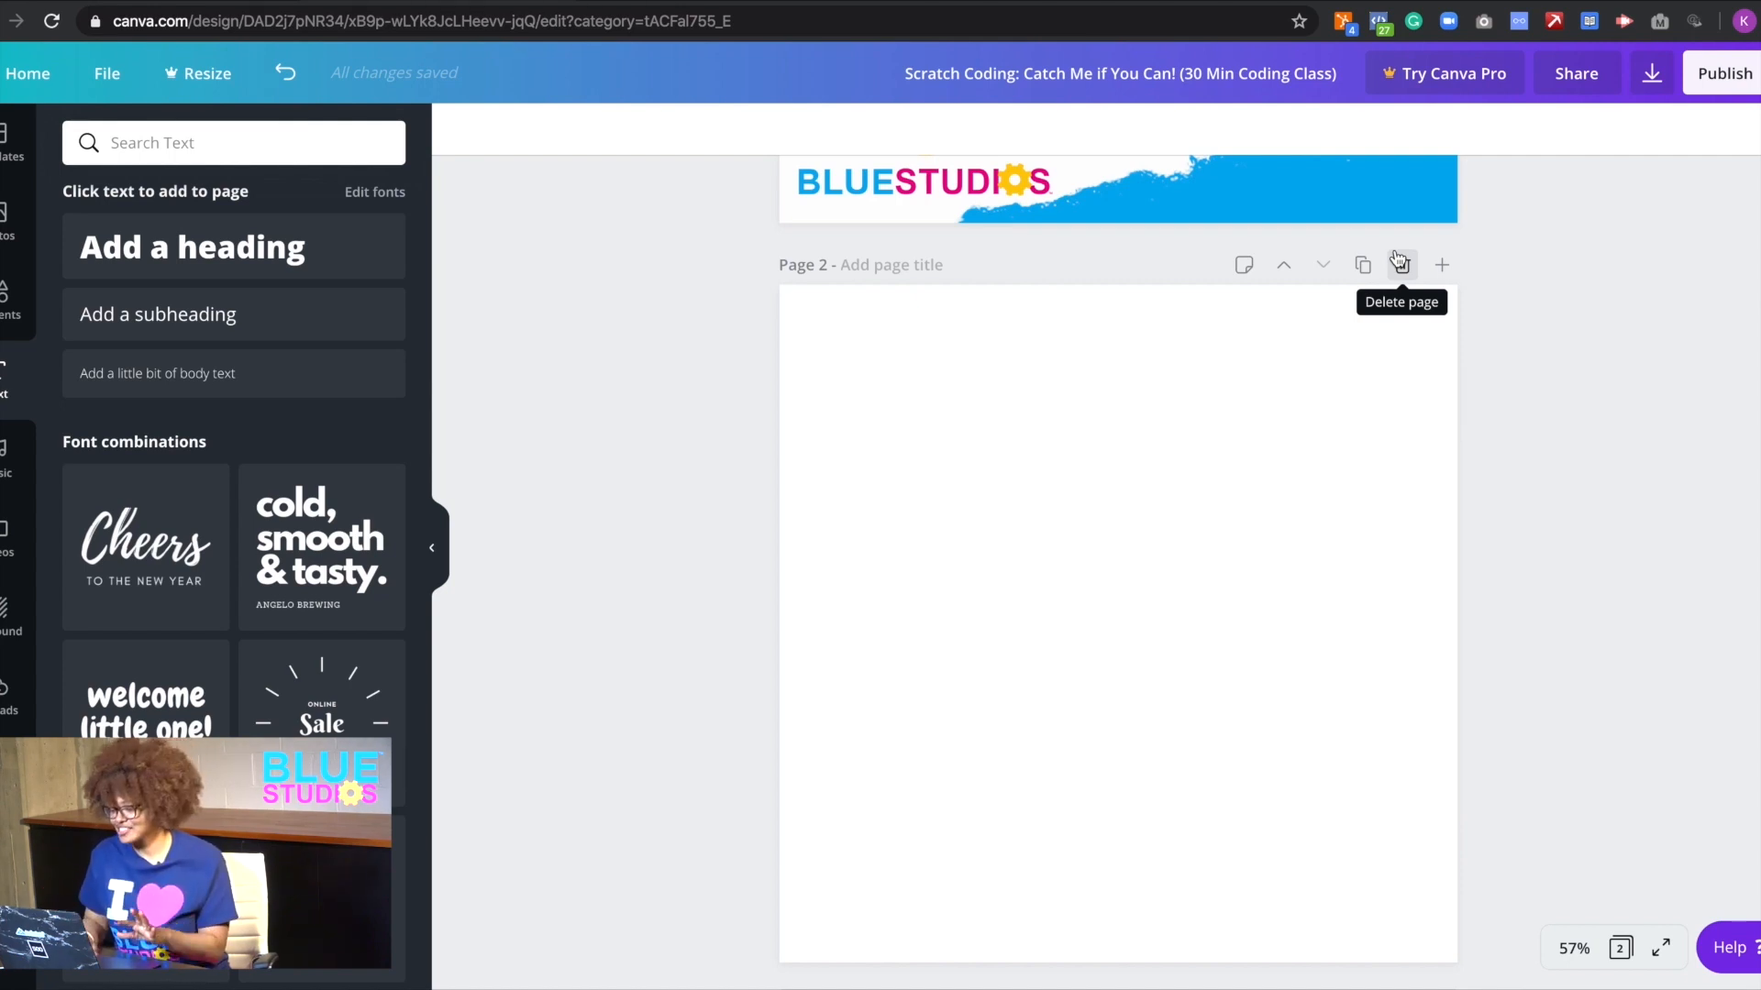
click(1399, 264)
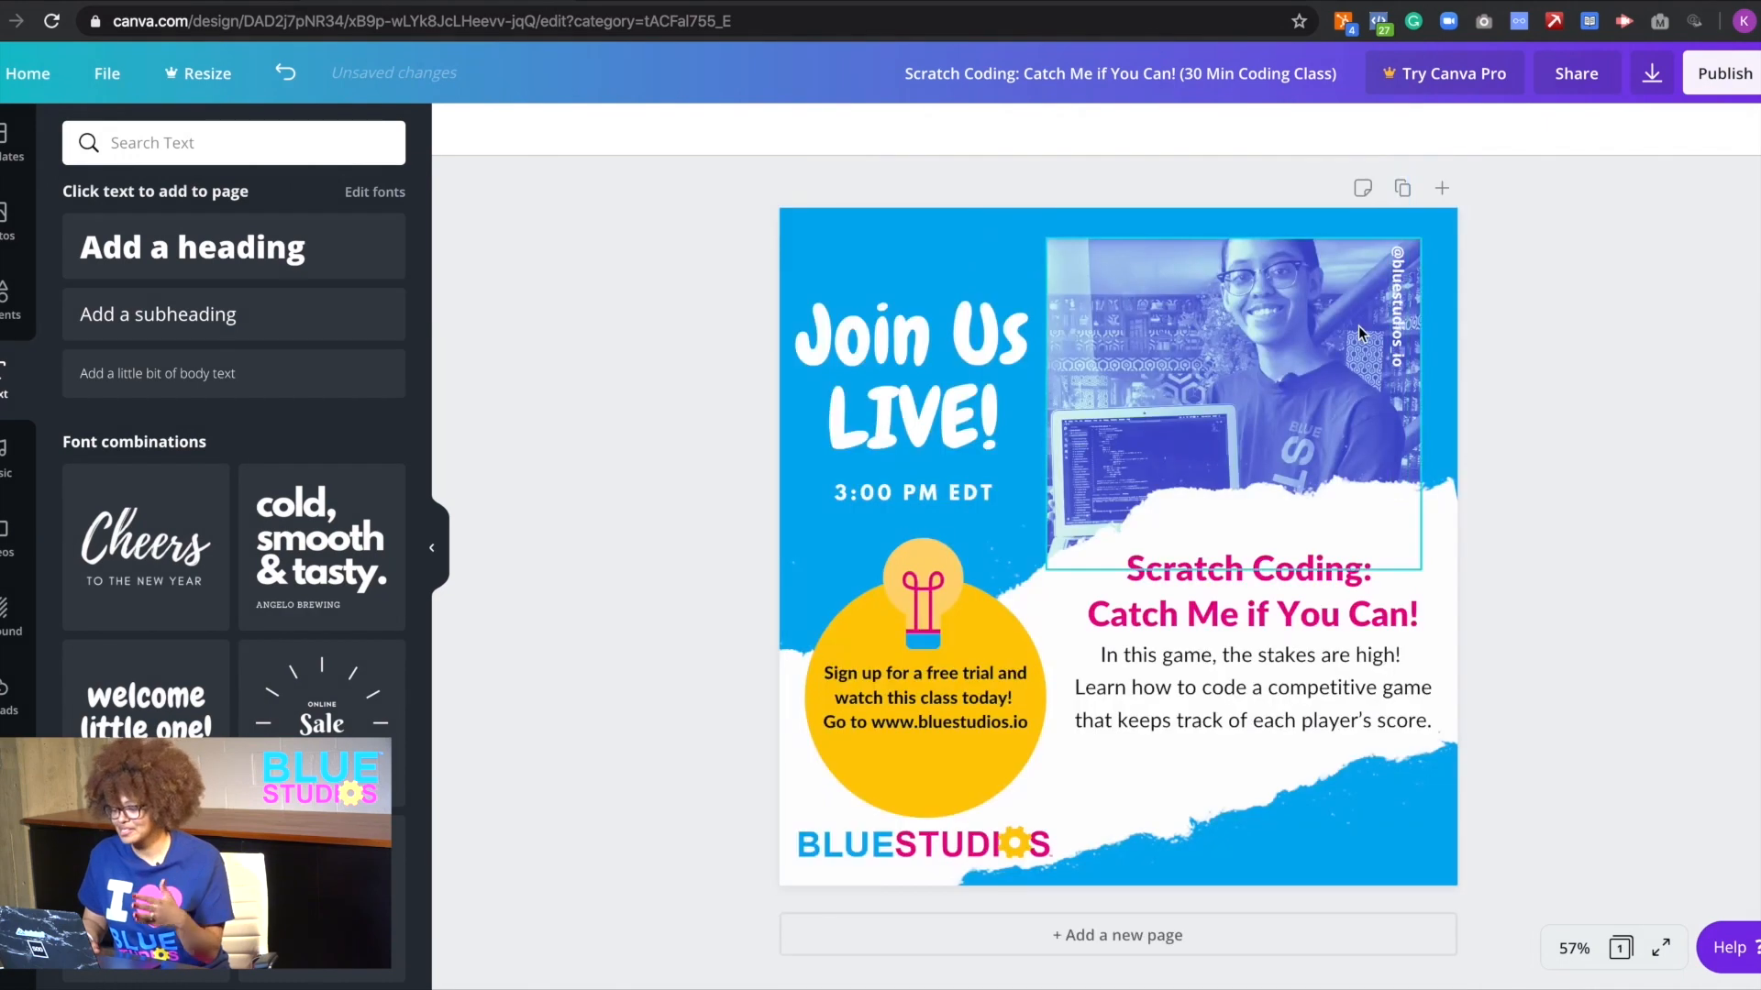
- Download the design as a PNG file and dismiss the Canva Pro upgrade offer
click(1724, 73)
click(1563, 194)
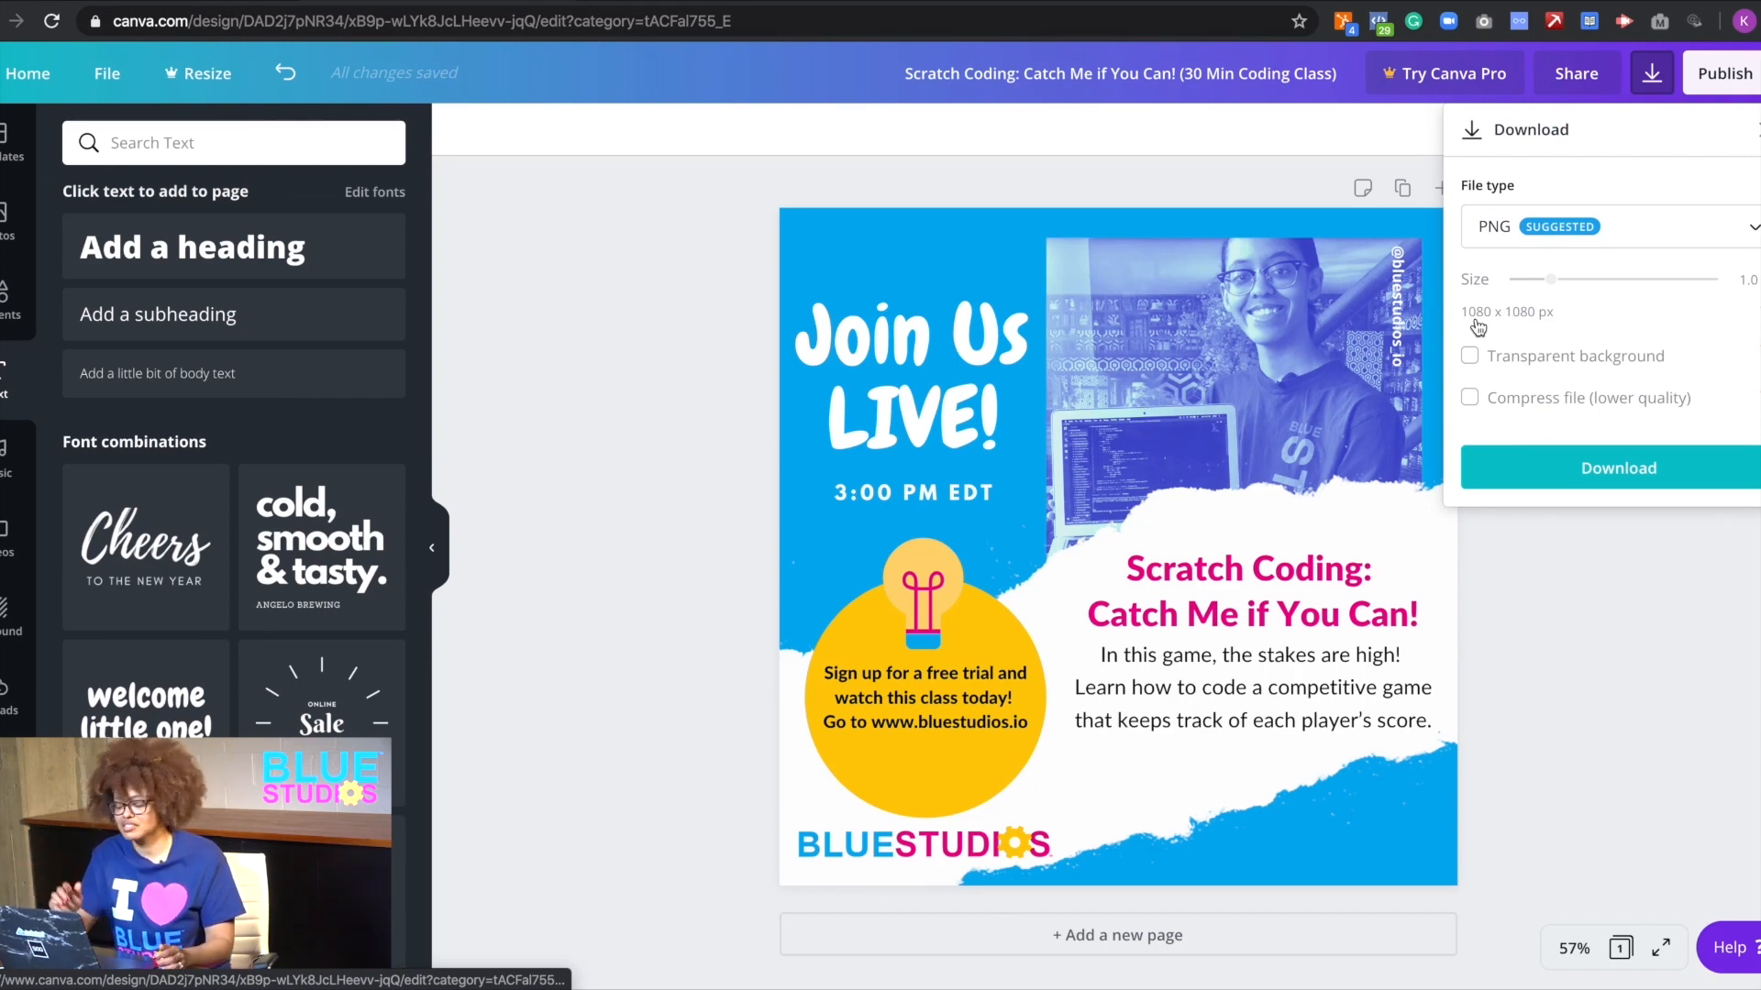
click(1549, 463)
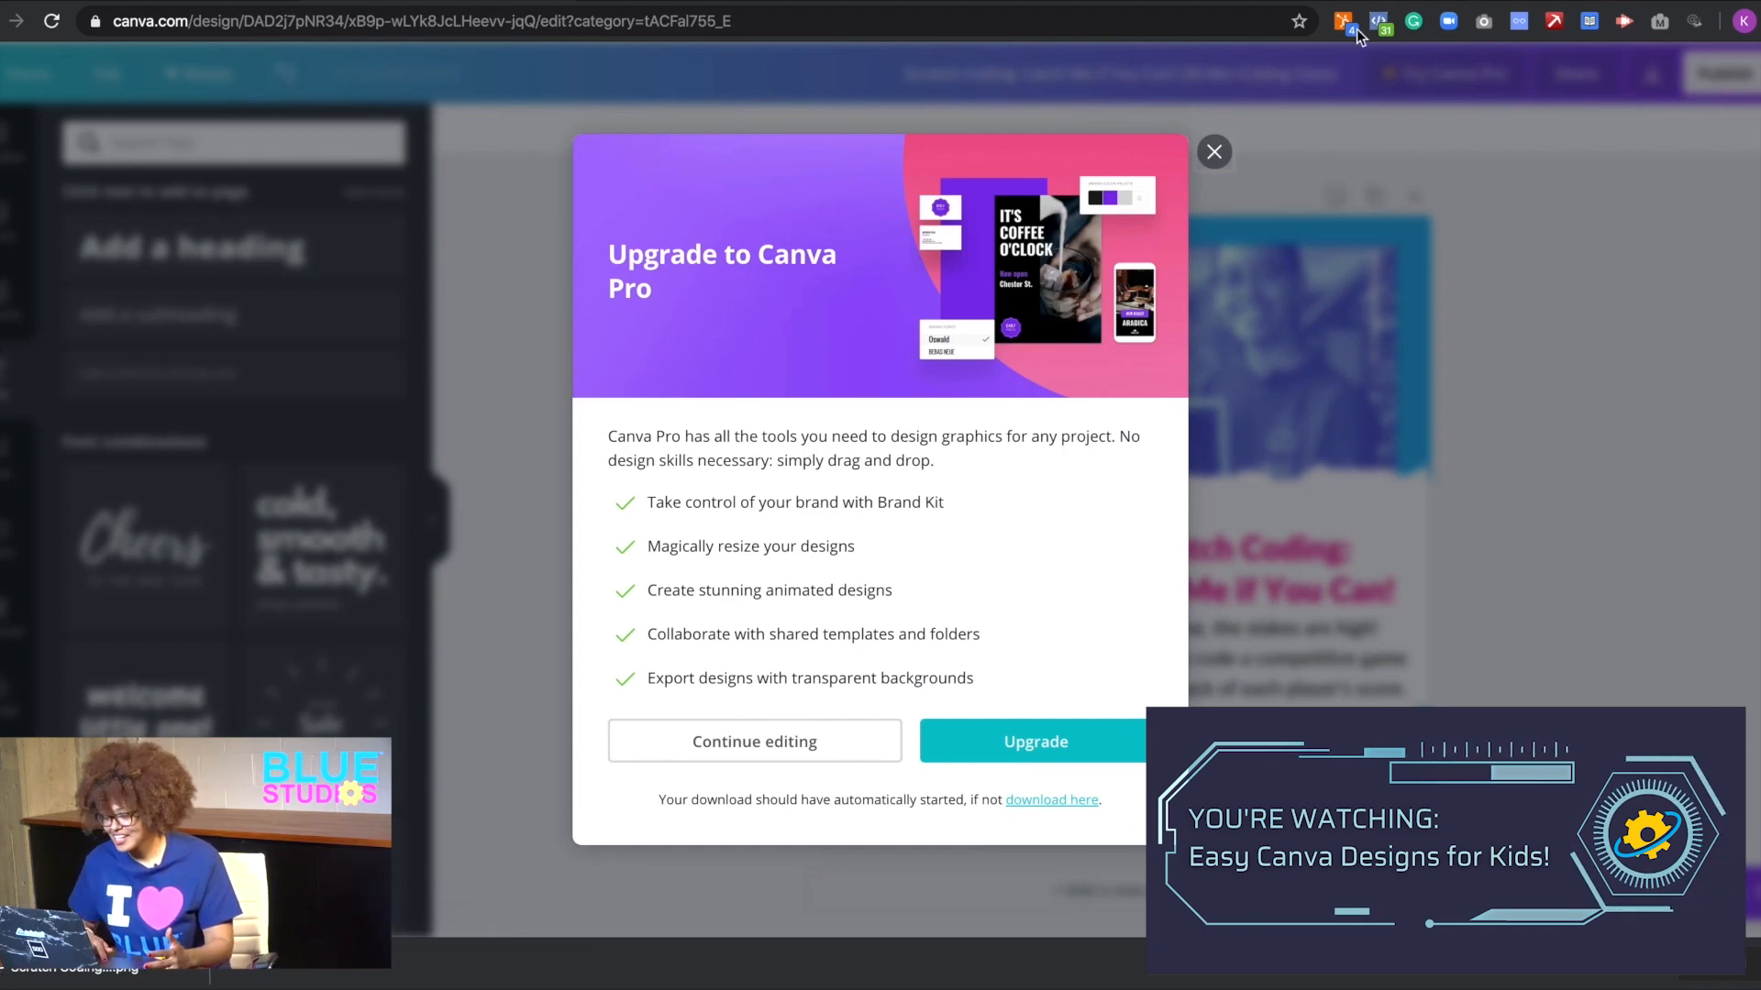
click(1215, 152)
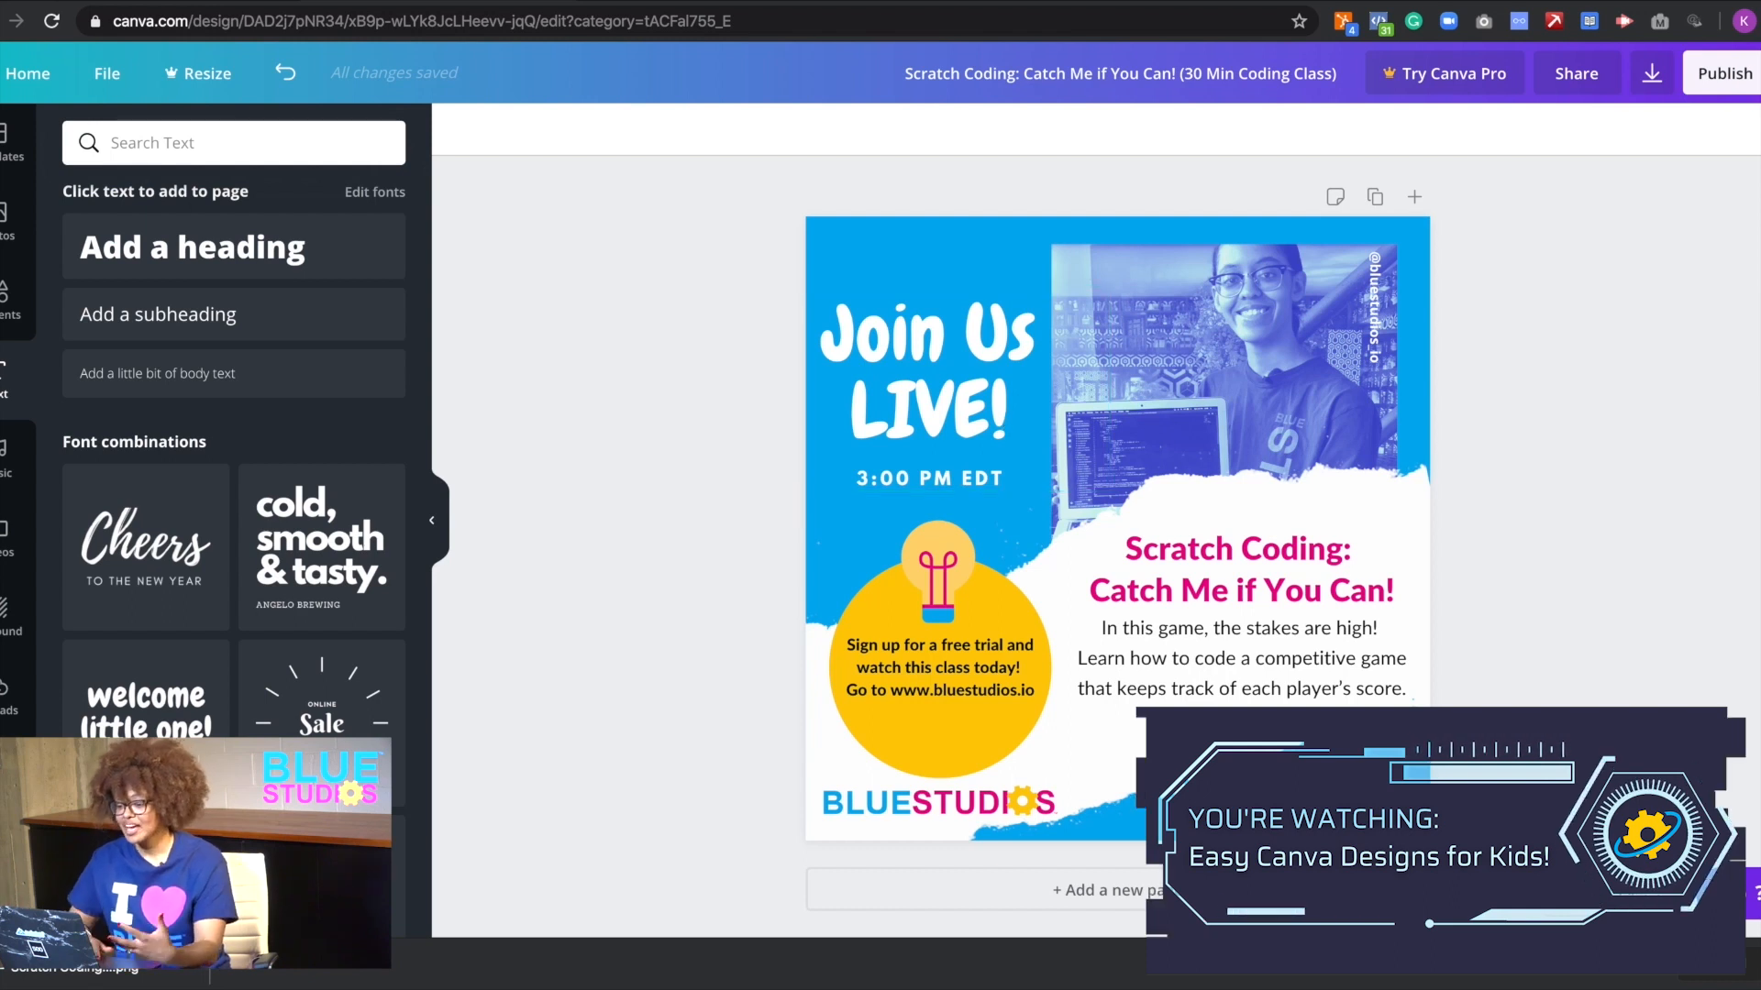
- Switch to the Google search page, search for "convert hex #00AEEF to rgb" and return to the Canva design
click(724, 2)
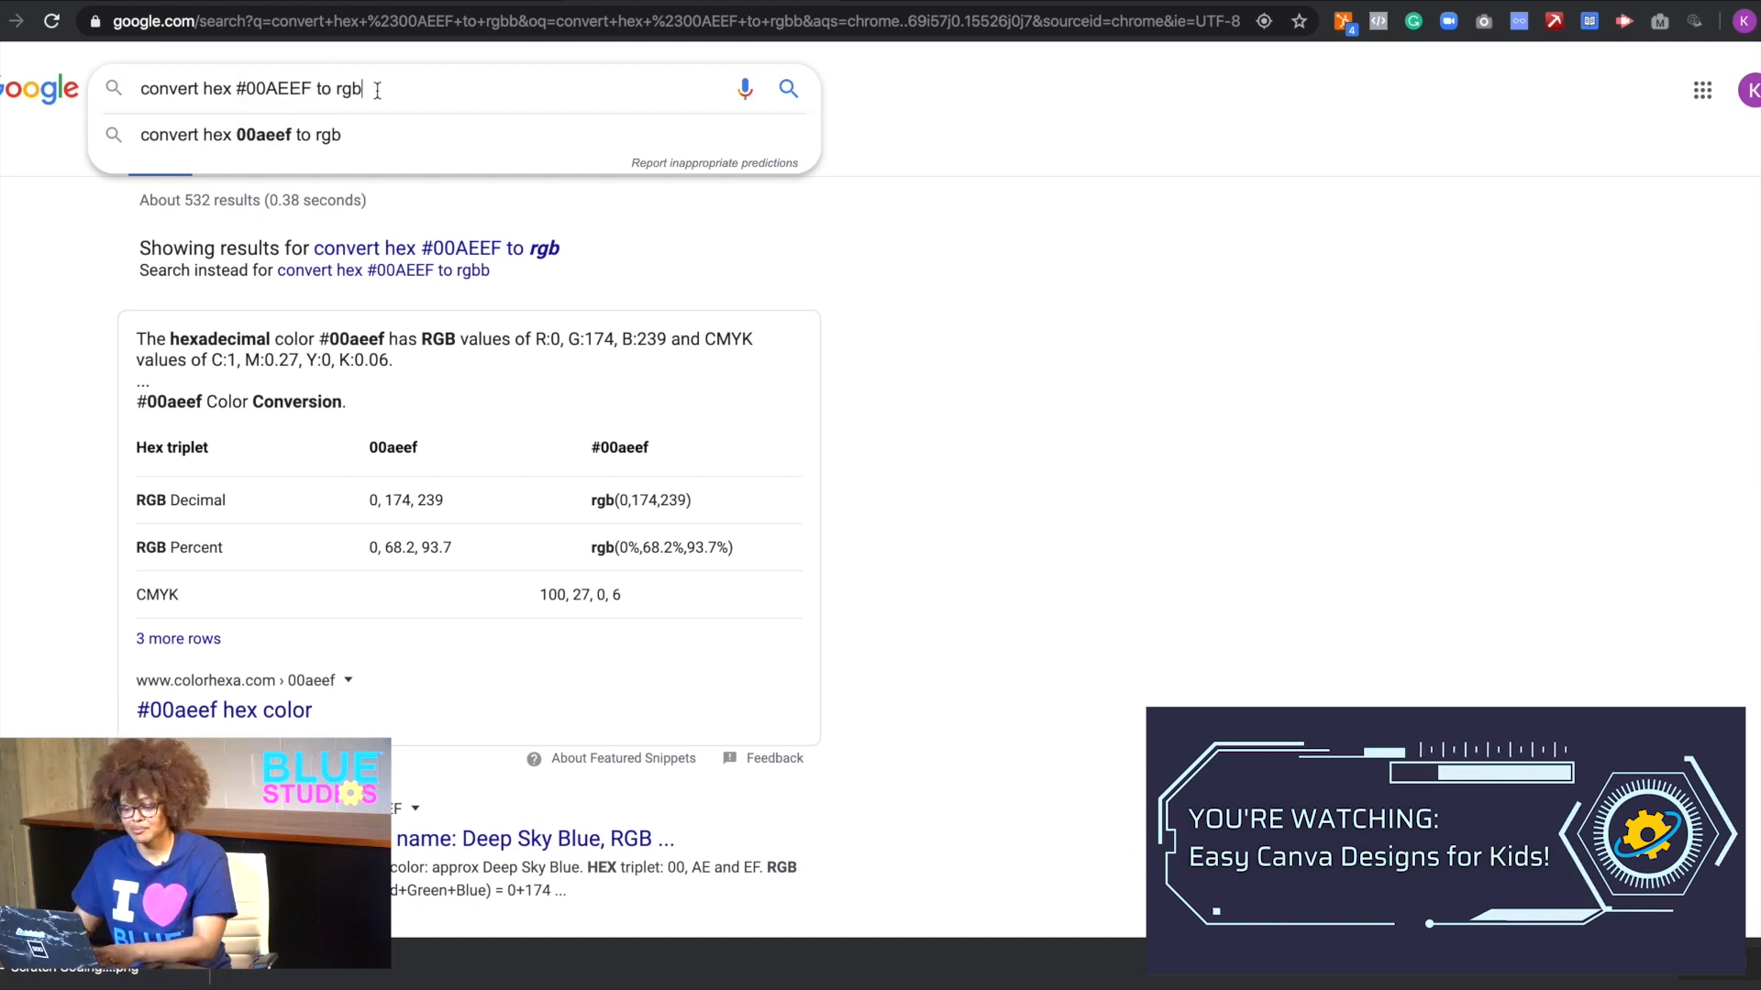
text(gb)
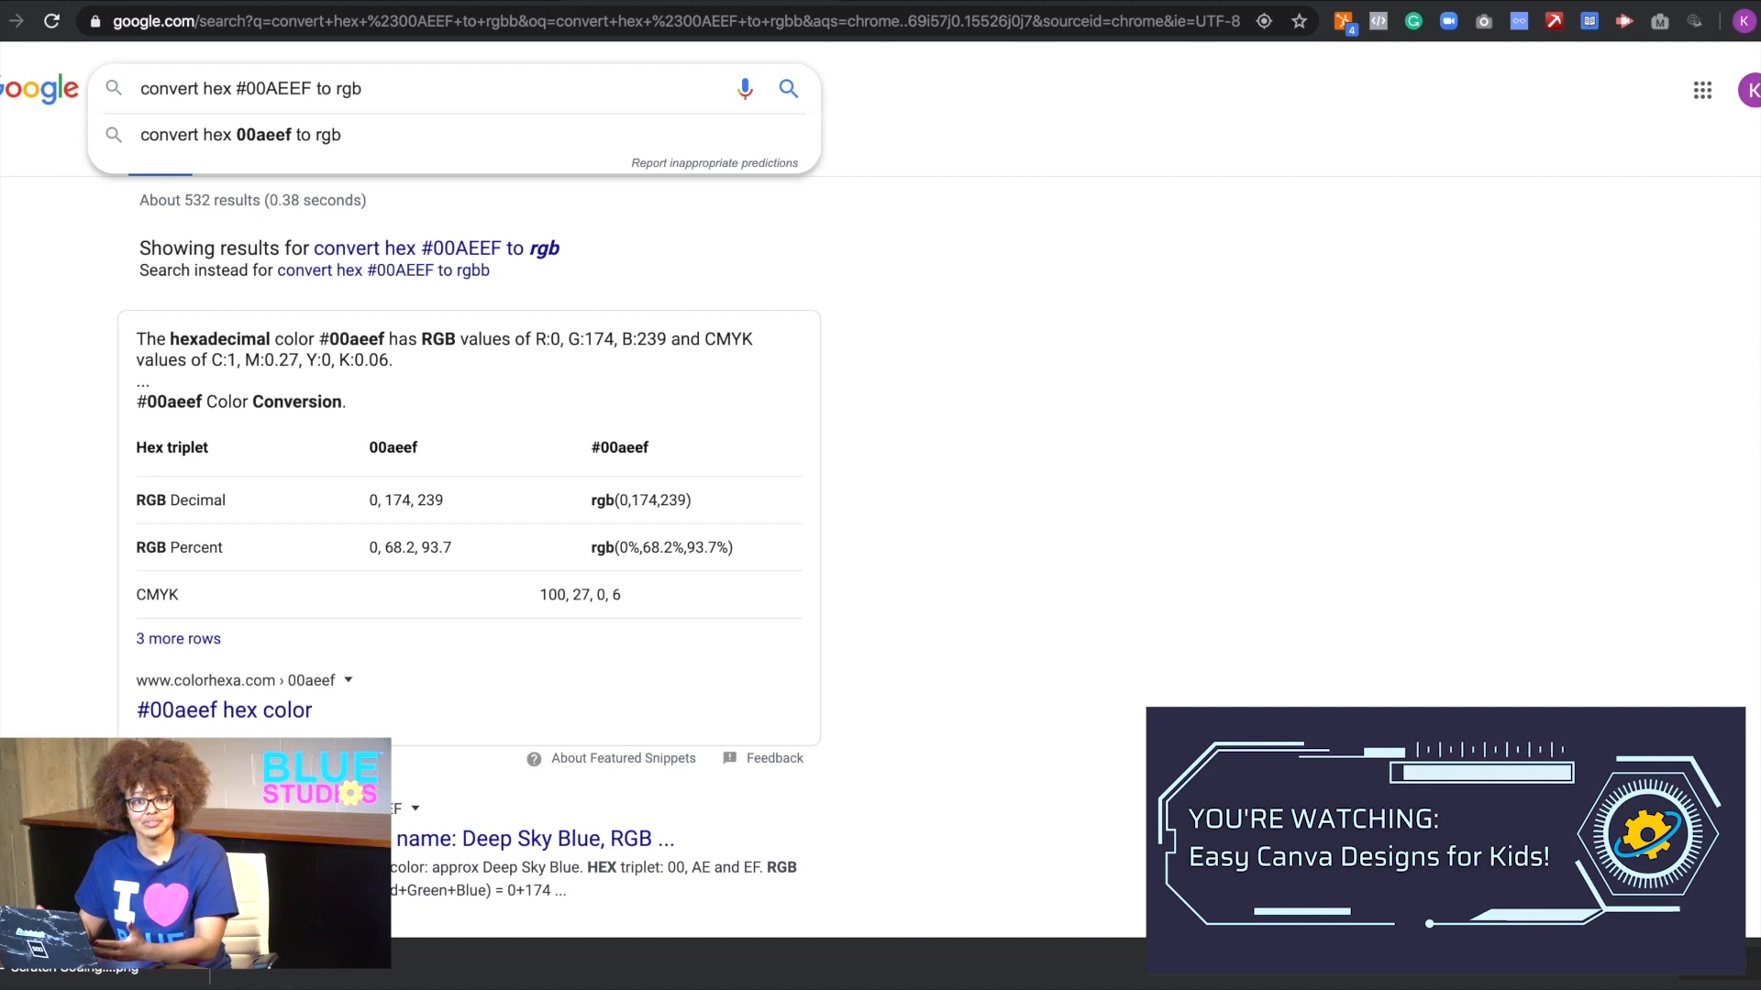
key(Return)
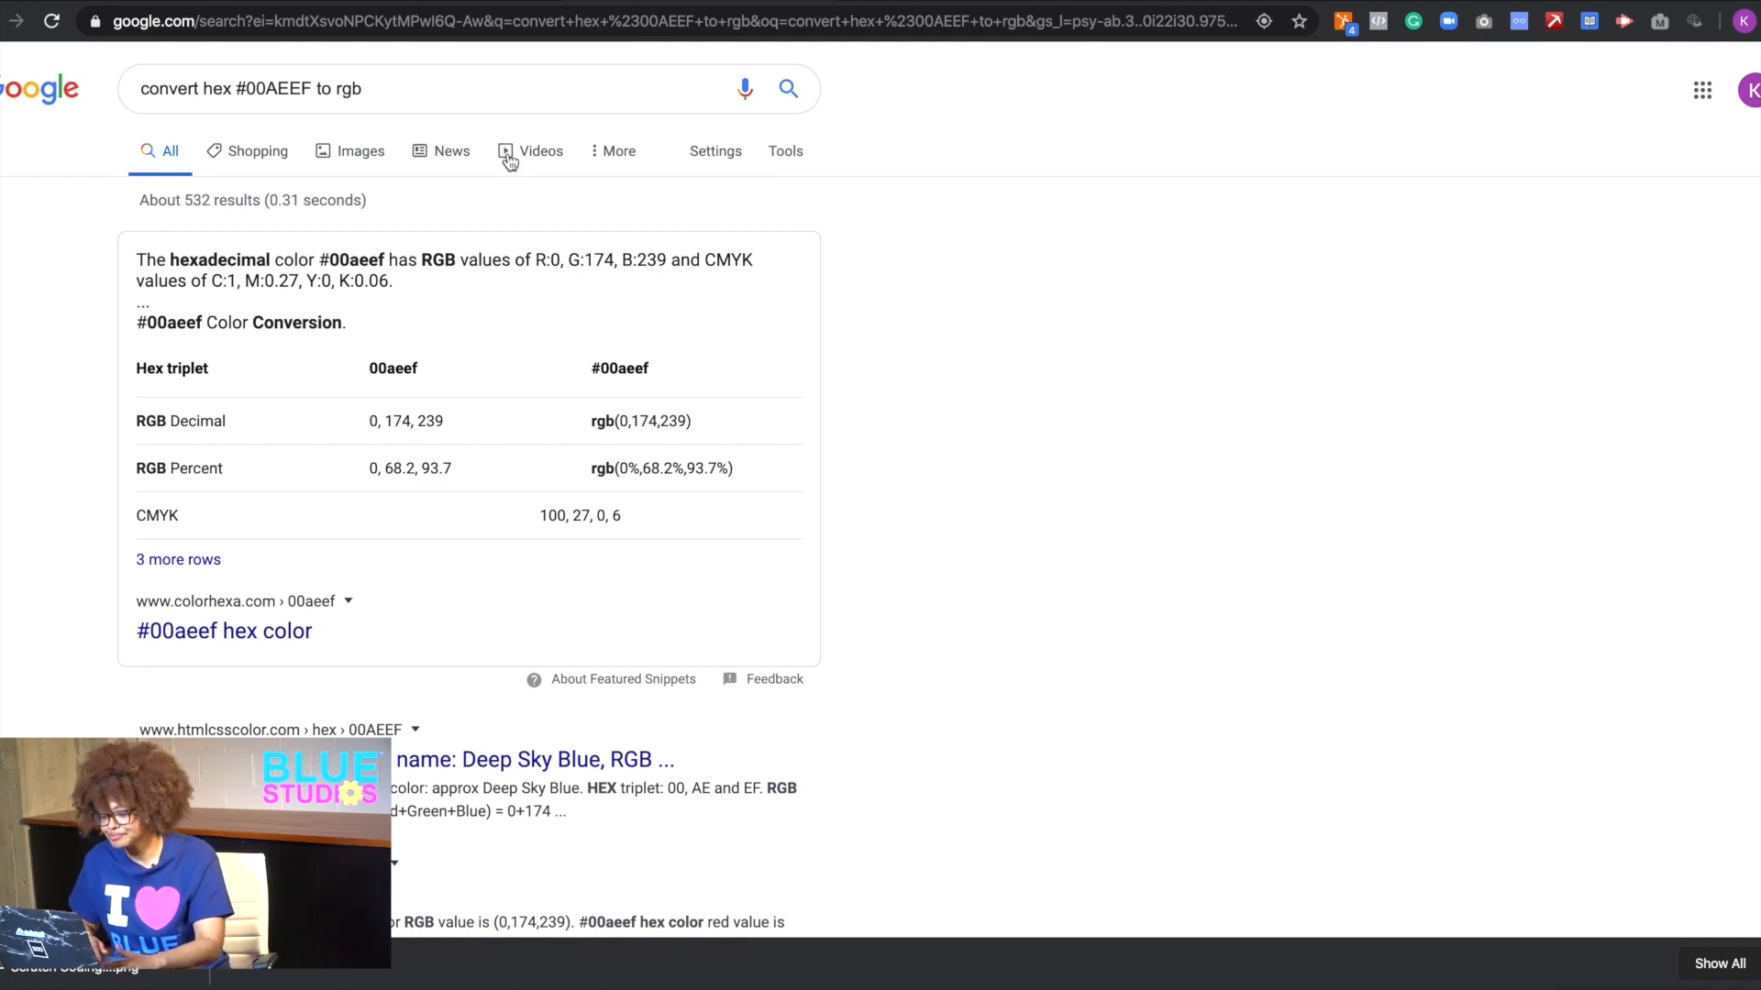
click(469, 1)
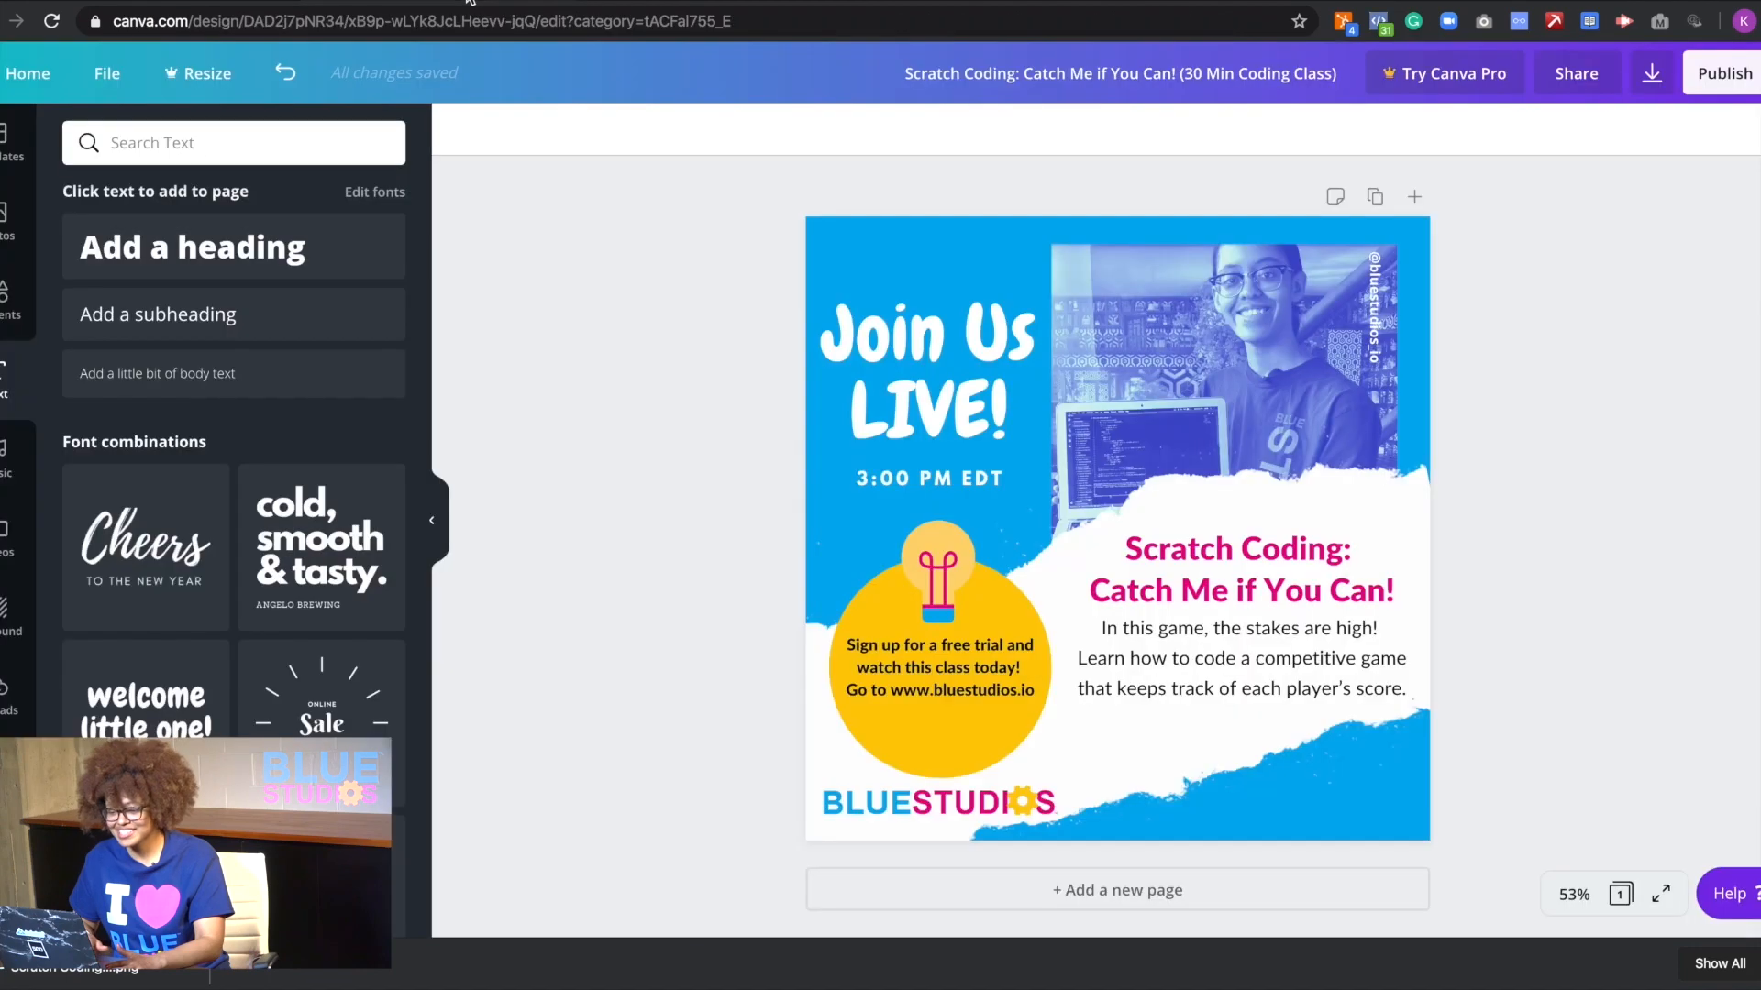